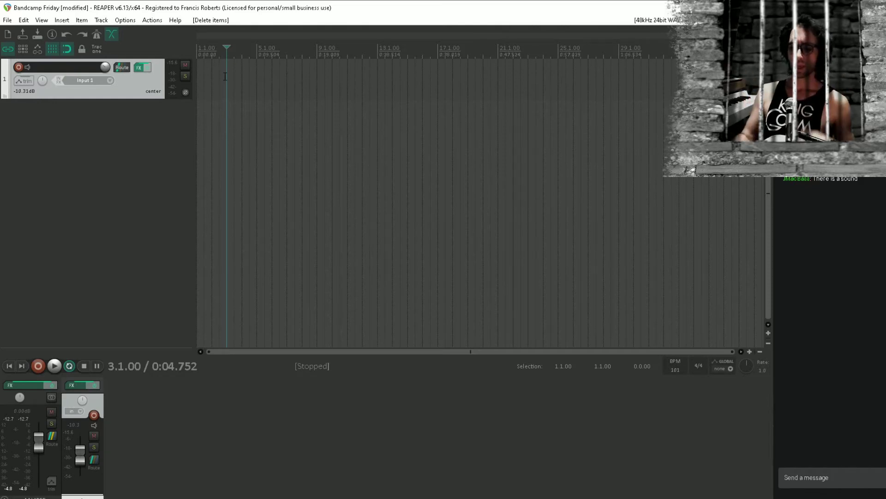
mouse_move(375, 498)
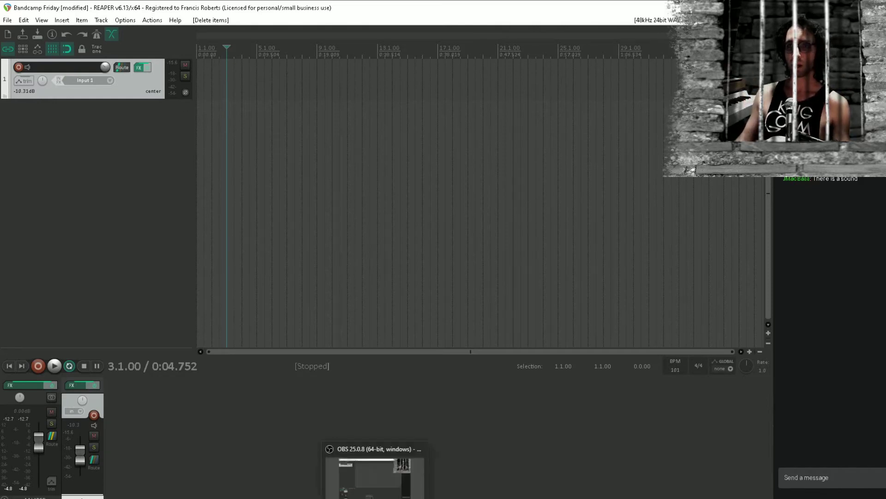
left_click(401, 454)
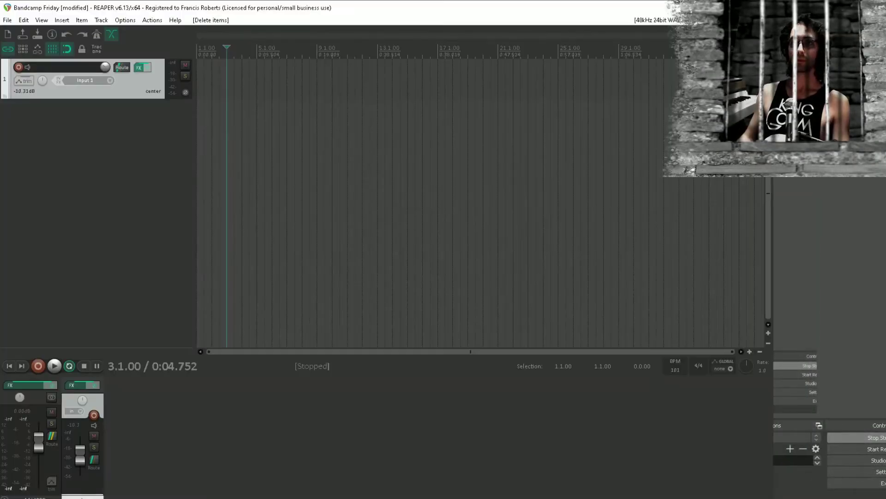
left_click(520, 488)
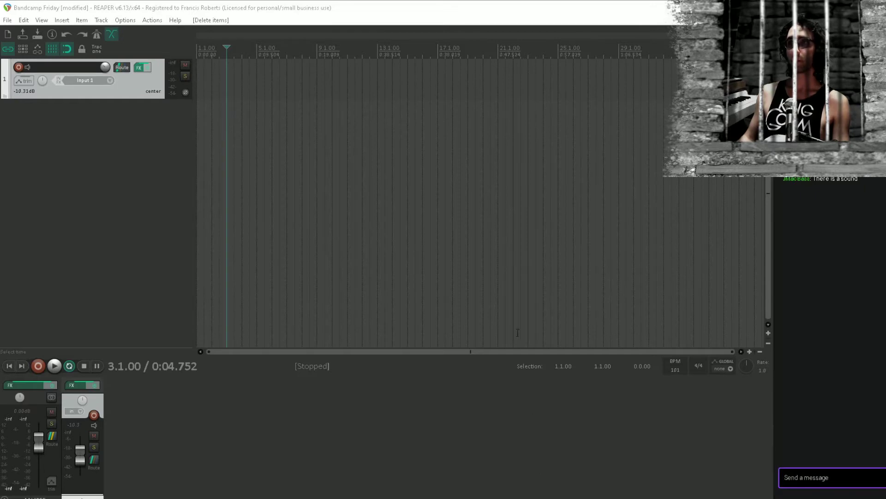
left_click(142, 136)
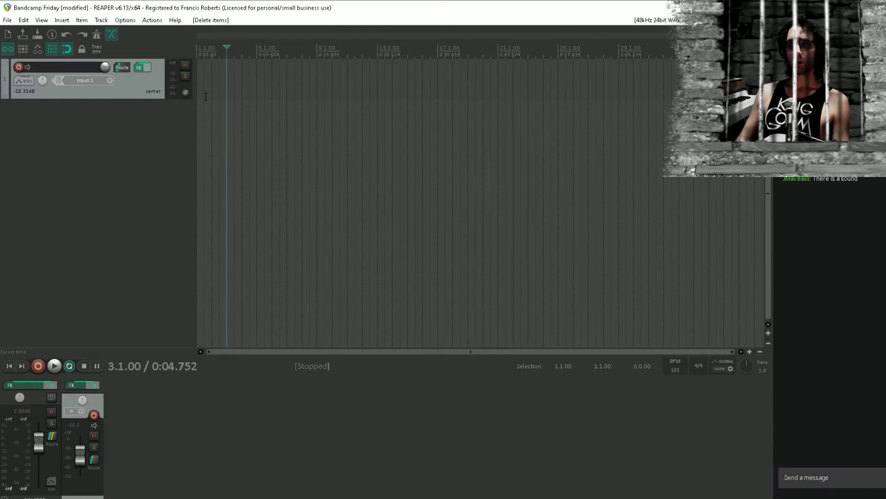
Return to the project start and draw a two-bar MIDI item on track 1 from bar 1 to bar 3
key("Home")
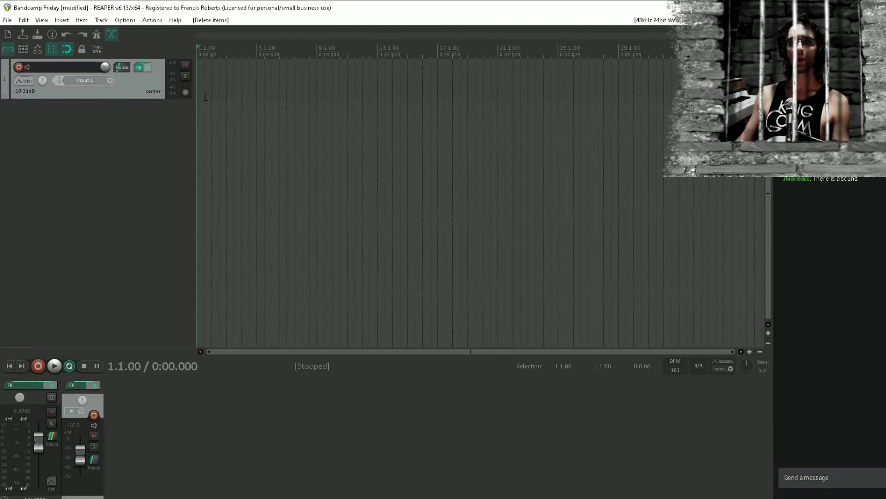
scroll(402, 80, "up", 4)
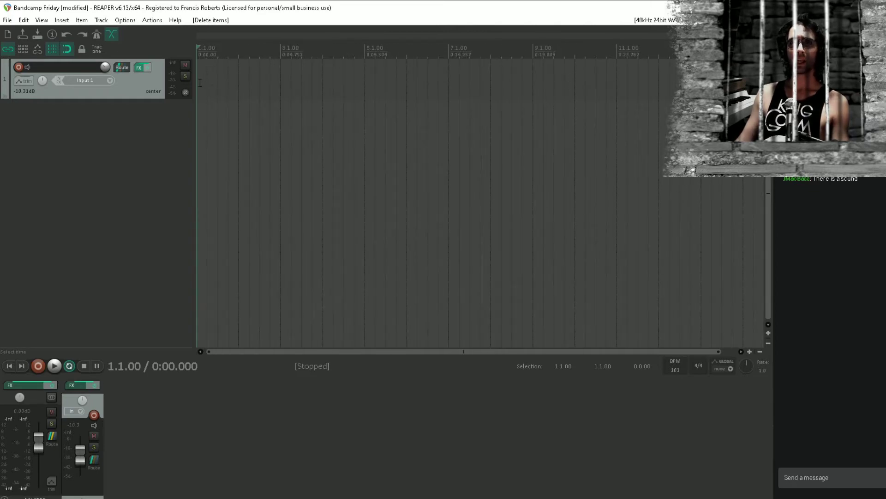
scroll(200, 83, "up", 3)
scroll(268, 109, "down", 2)
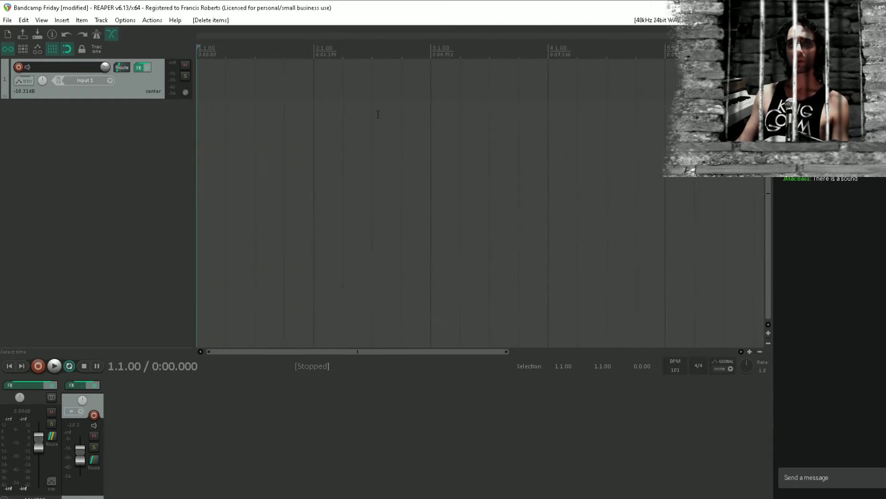
left_click(200, 86)
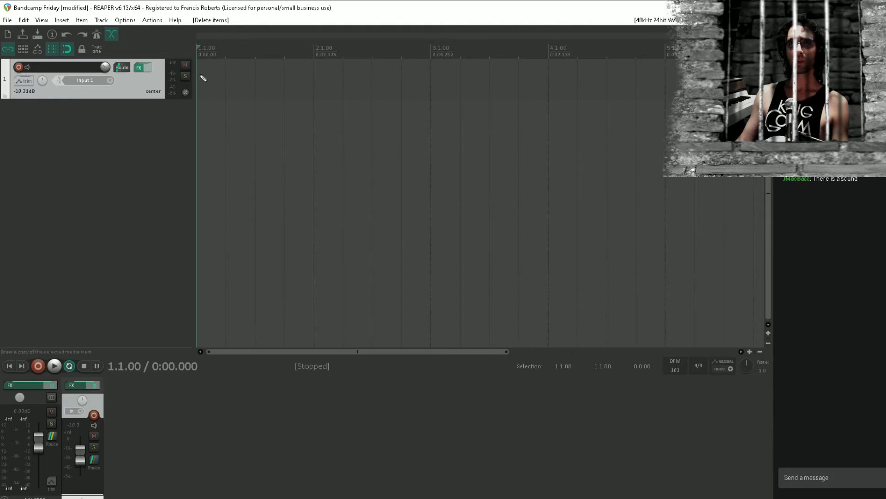
left_click_drag(202, 72, 429, 74)
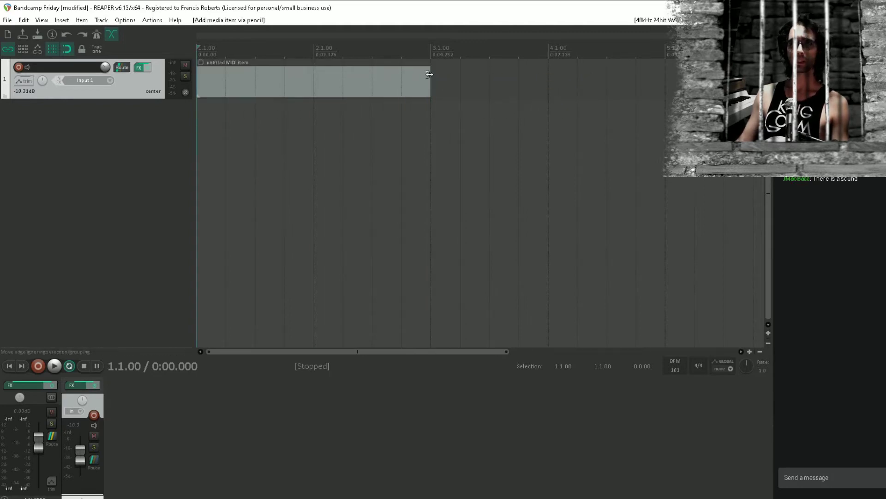
double_click(214, 90)
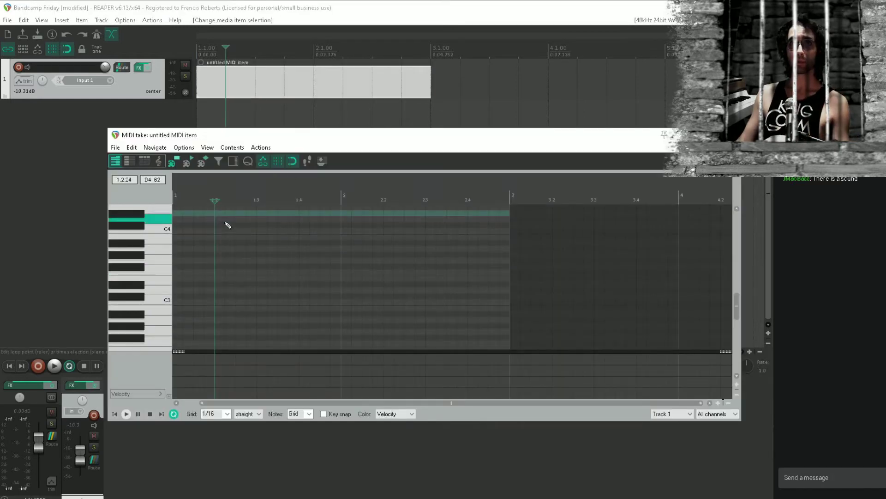
left_click_drag(216, 249, 331, 269)
scroll(227, 262, "up", 3)
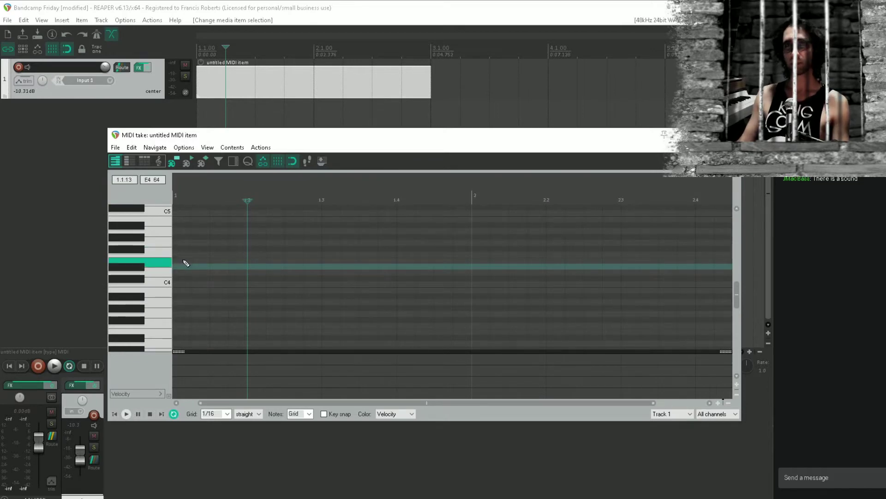
left_click_drag(193, 259, 223, 284)
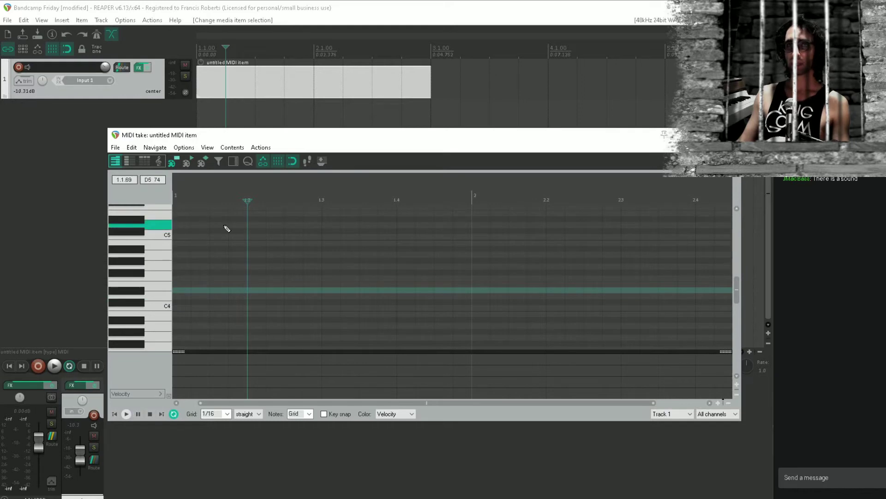
left_click_drag(316, 141, 255, 190)
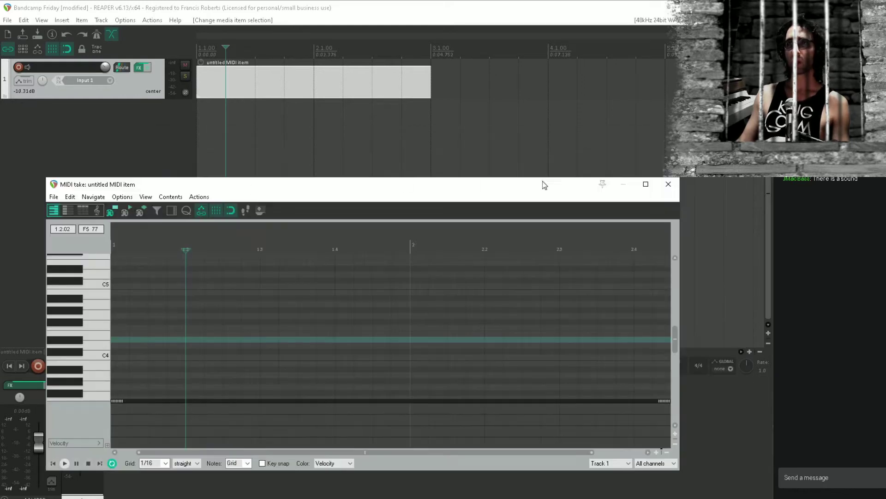
left_click(668, 184)
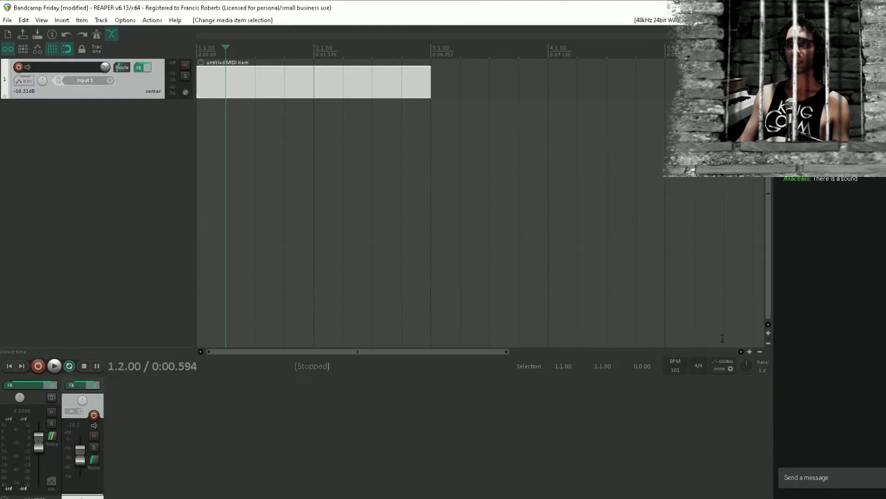
Tap out the beat to find a tempo and set the project tempo to 117 BPM
left_click(683, 358)
left_click(683, 358)
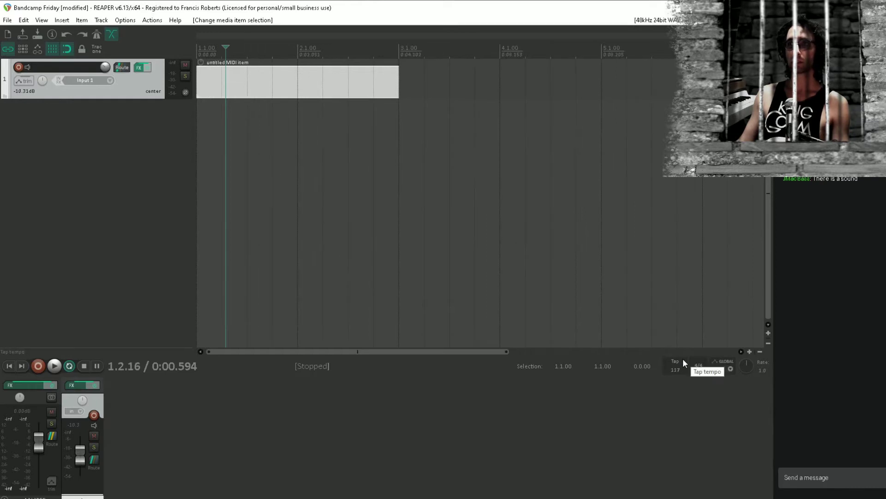
left_click(683, 358)
left_click(683, 358)
left_click(683, 358)
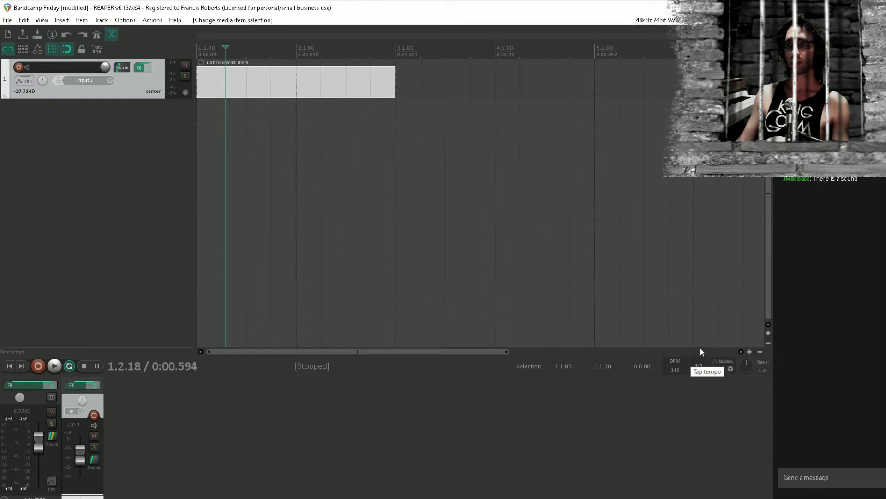
double_click(675, 368)
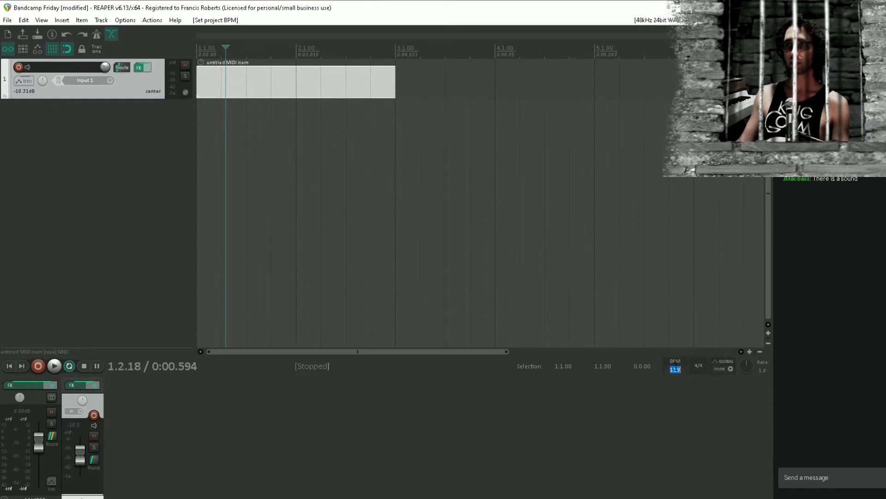
type("117")
key("Return")
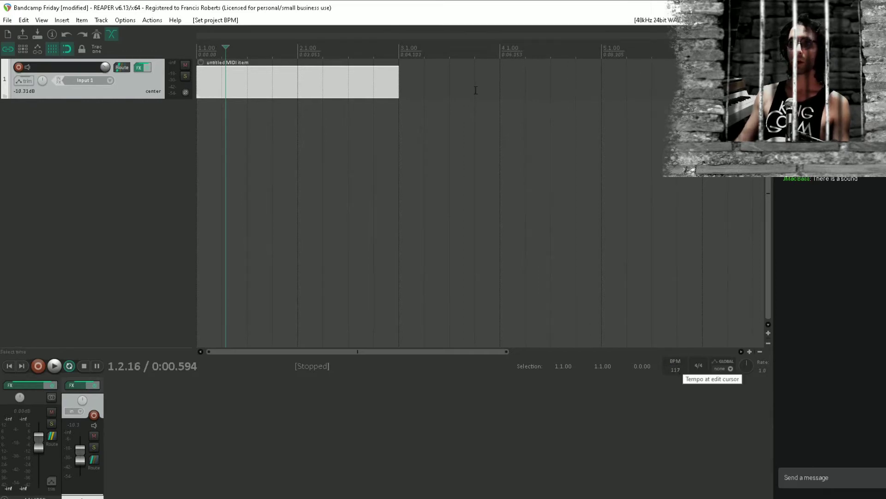
Open the MIDI item for editing and enter two consecutive 1/16 notes at its start, G3 and C4
key("Home")
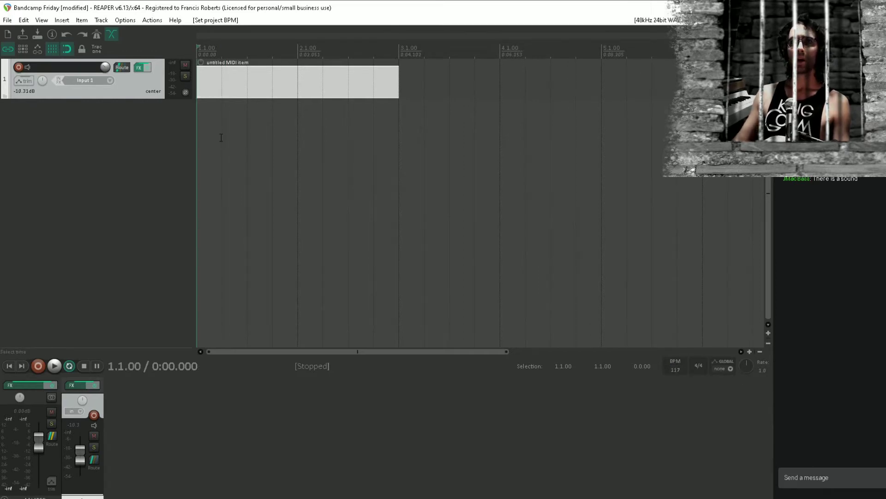
double_click(305, 80)
left_click(511, 243)
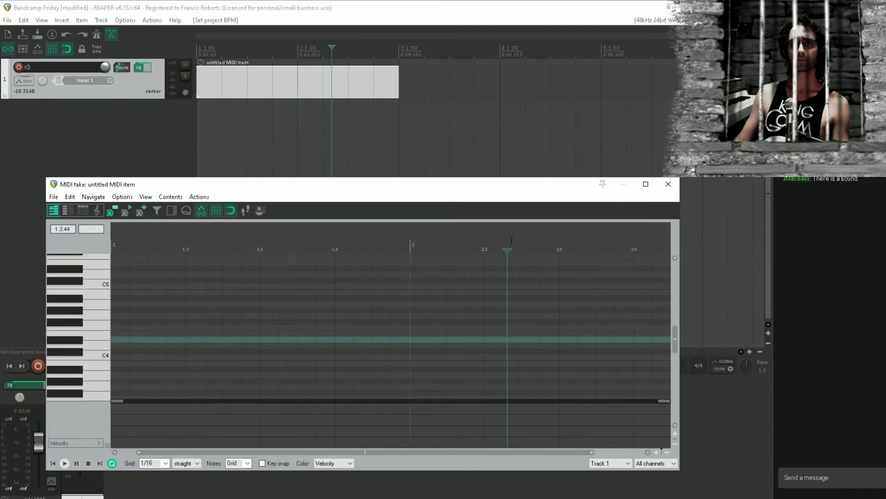
left_click(120, 318)
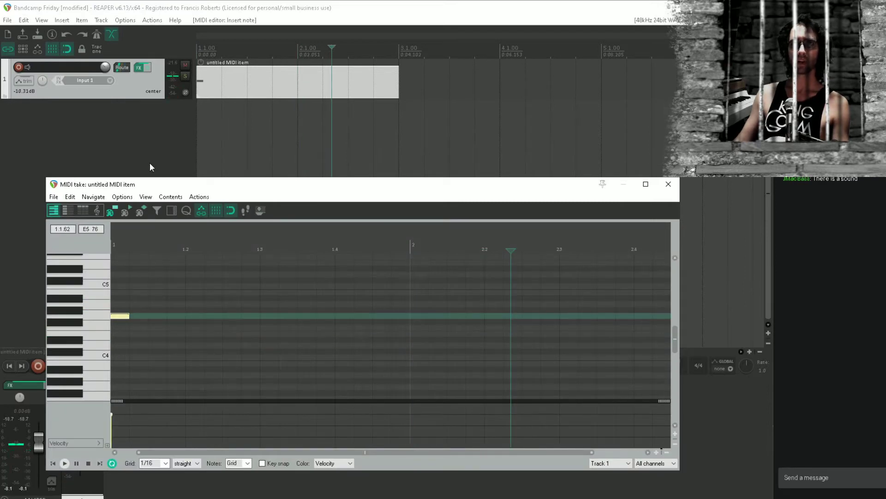
left_click_drag(169, 185, 203, 141)
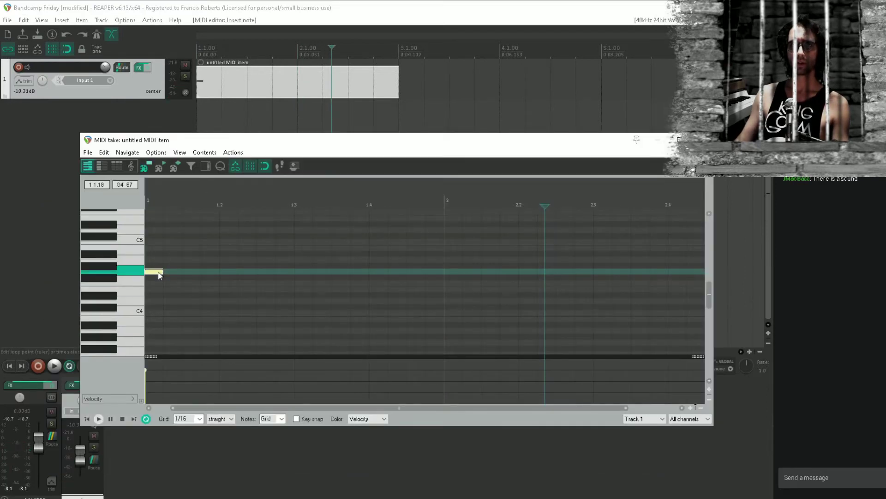
left_click_drag(158, 275, 154, 343)
left_click(173, 313)
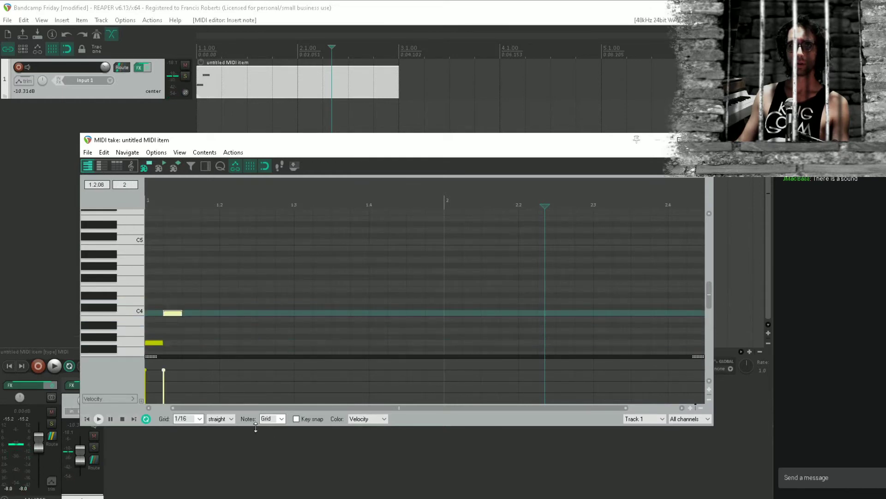
Change the note grid to 1/8 triplet and resize the G3 and C4 notes into two back-to-back eighth triplets
left_click(231, 419)
left_click(231, 440)
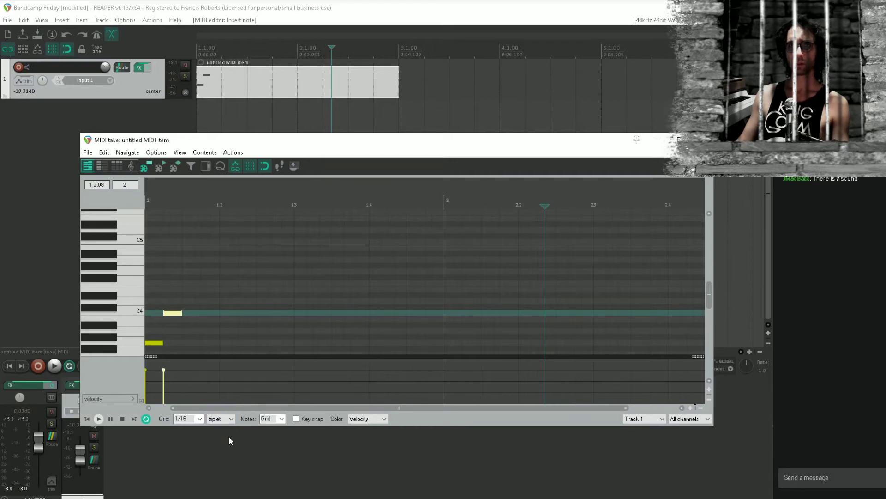
scroll(214, 275, "up", 4)
left_click_drag(178, 303, 365, 288)
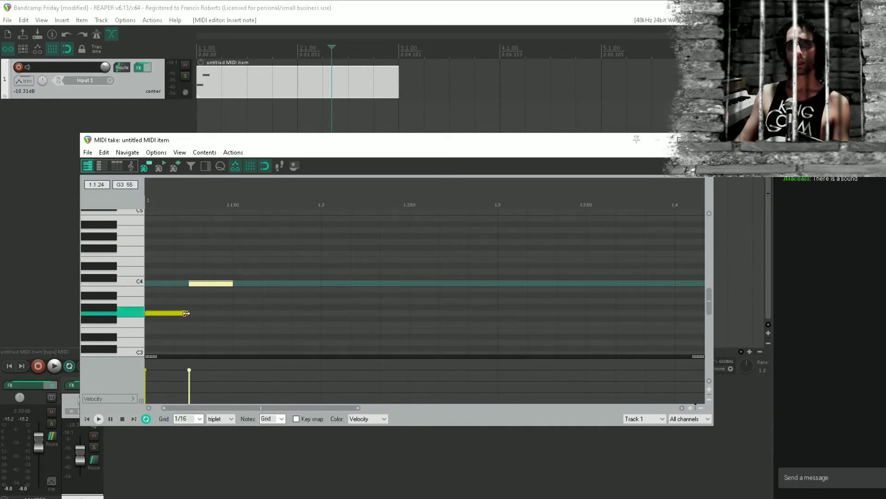
left_click_drag(187, 314, 196, 314)
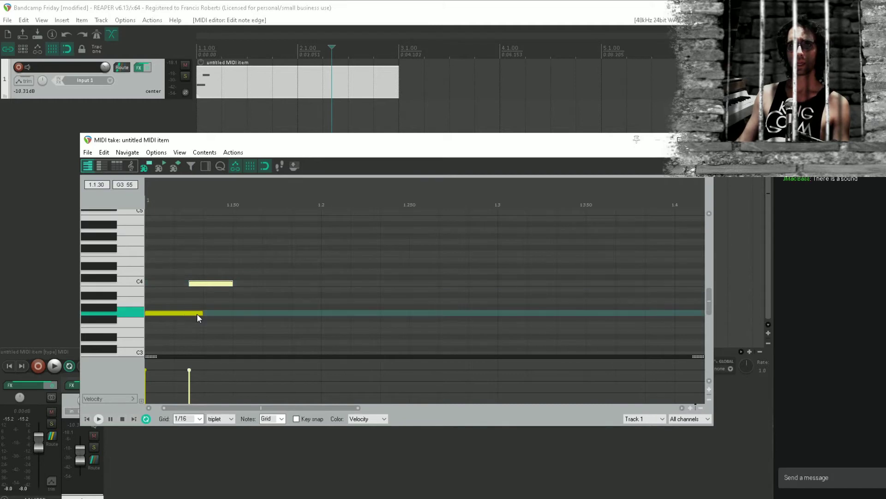
left_click(200, 418)
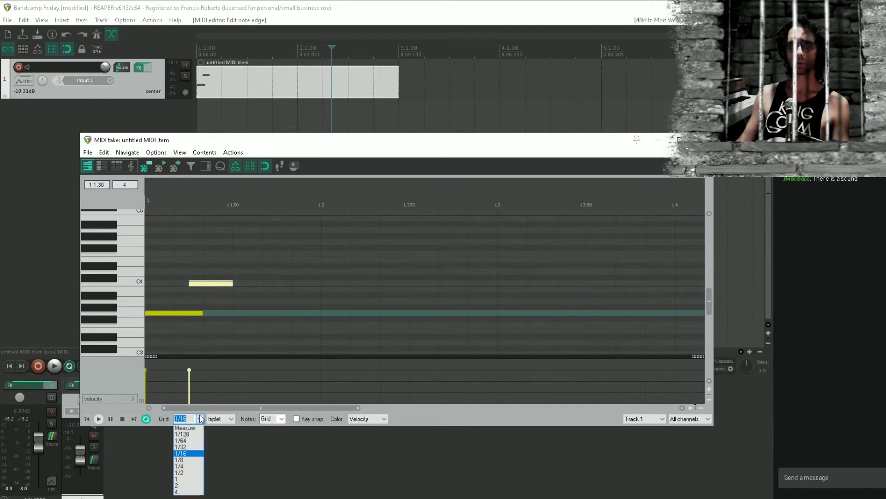
left_click(185, 460)
left_click_drag(216, 284, 223, 284)
left_click_drag(219, 284, 203, 286)
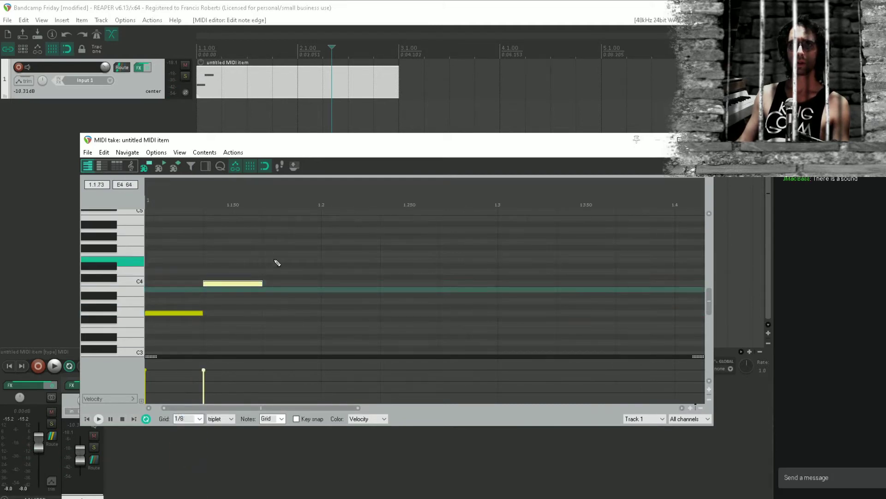
Continue the phrase after the C4 note with eighth-triplet notes D#4, G4, F4, D#4, F4 and D#4
left_click(309, 267)
left_click(351, 242)
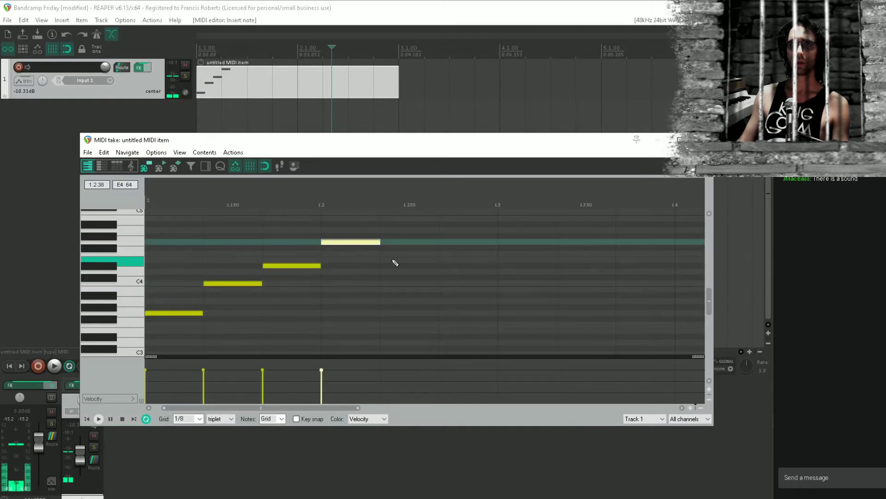
left_click(410, 253)
left_click(462, 265)
left_click(527, 254)
left_click(586, 265)
Fill the rest of bar 1 with eighth-triplet notes D4, D#4, D4 and C4
left_click(641, 277)
left_click_drag(640, 275, 429, 305)
left_click_drag(453, 307, 453, 302)
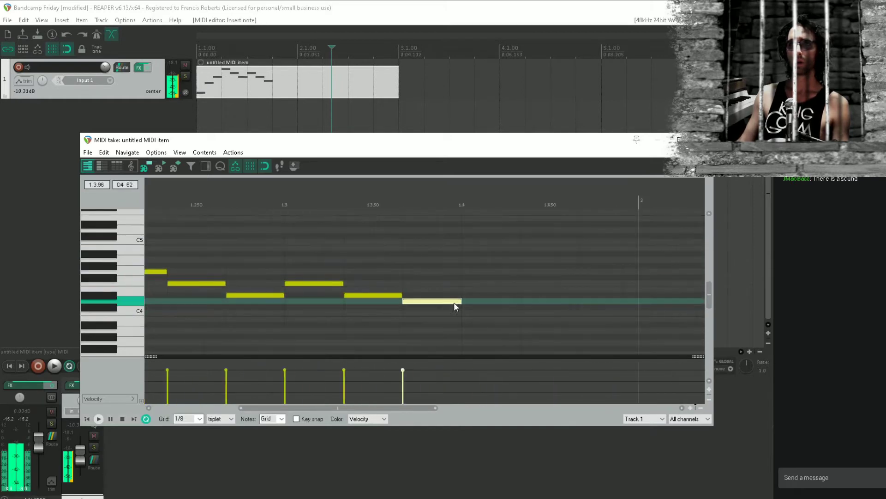
double_click(504, 295)
double_click(557, 303)
left_click(615, 313)
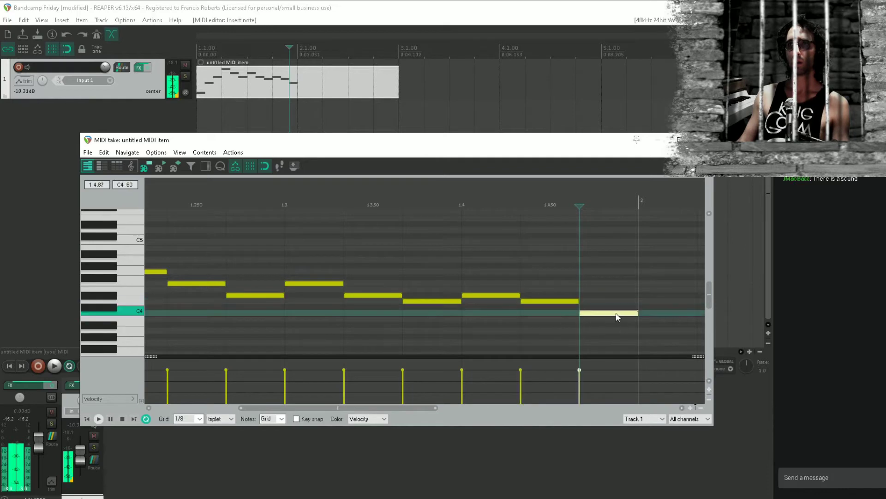
Play the phrase from the project start to hear it, and stop playback
scroll(362, 295, "down", 8)
key("w")
key("space")
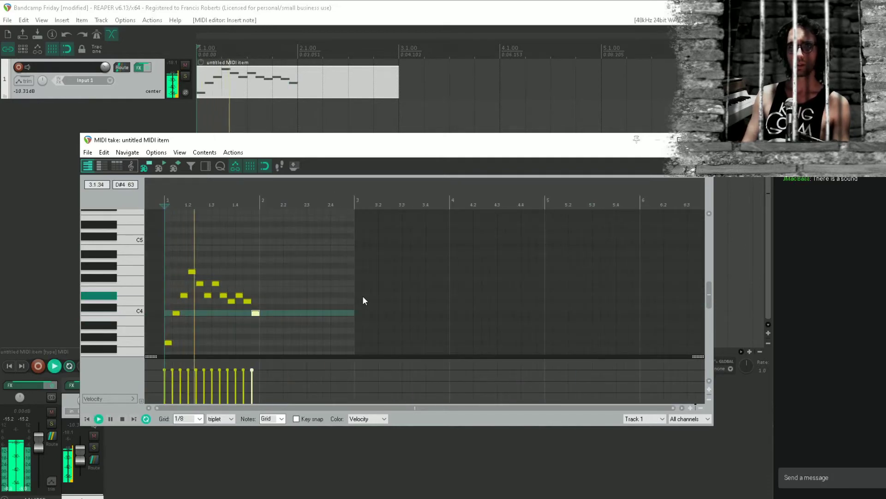
key("space")
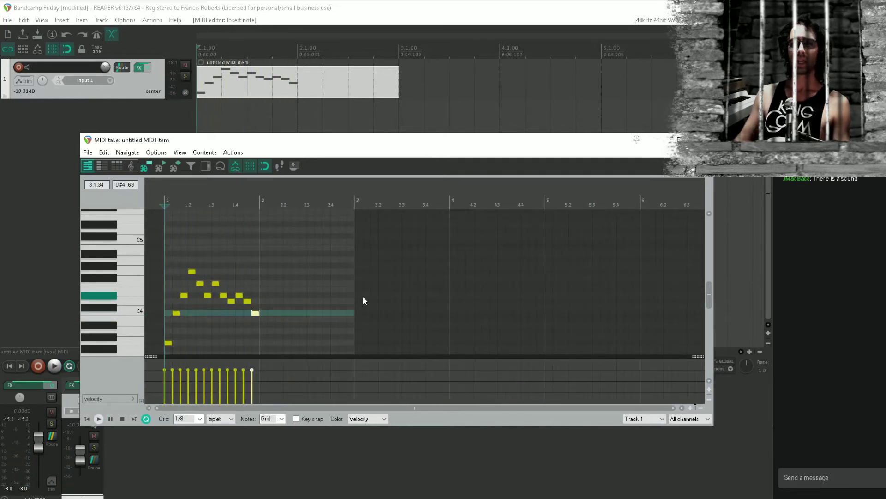
Copy all the bar 1 notes and paste them at the start of bar 2
scroll(283, 291, "up", 4)
left_click_drag(283, 286, 409, 273)
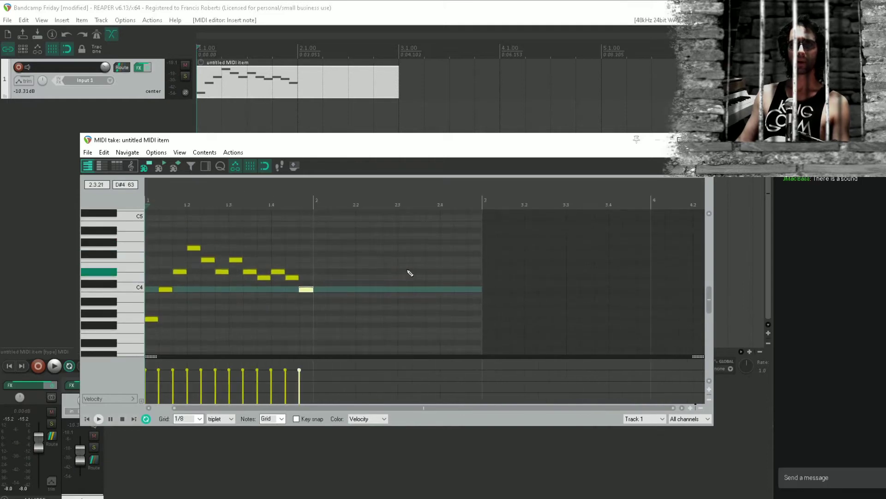
left_click_drag(377, 337, 91, 198)
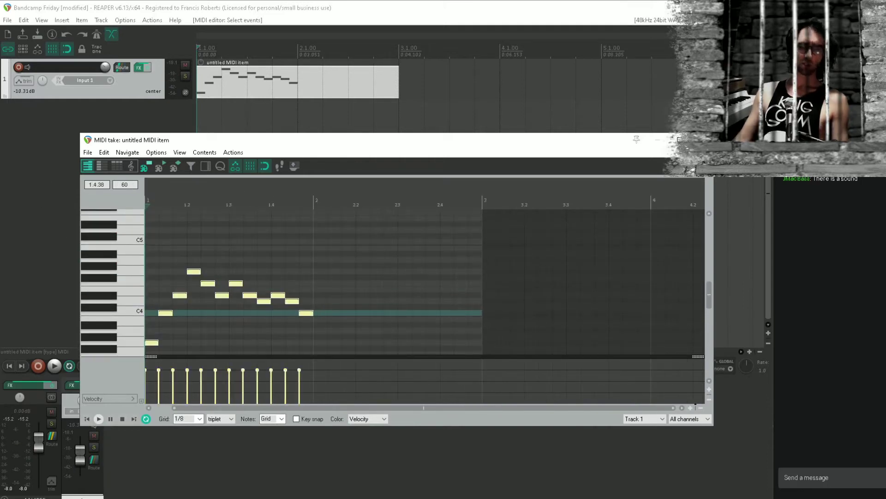
key("ctrl+v")
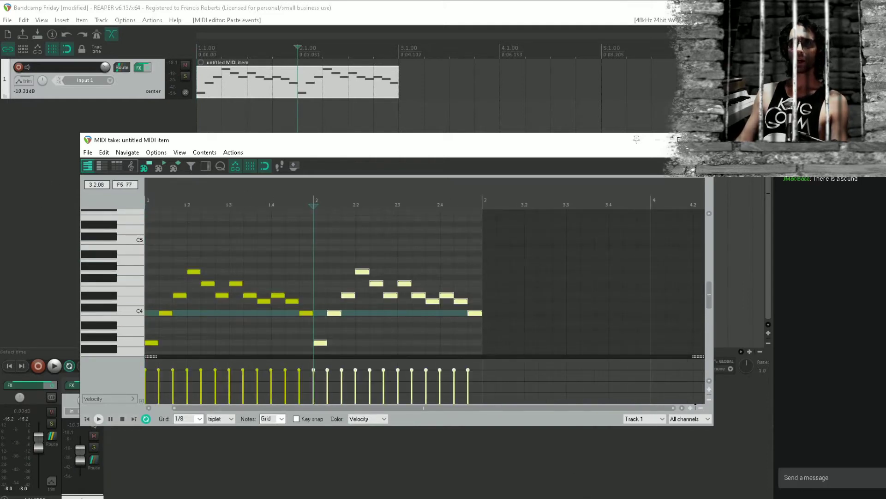
Close the MIDI editor and set the time selection from 1.1.00 to 3.1.00, with the cursor at the project start
left_click(701, 140)
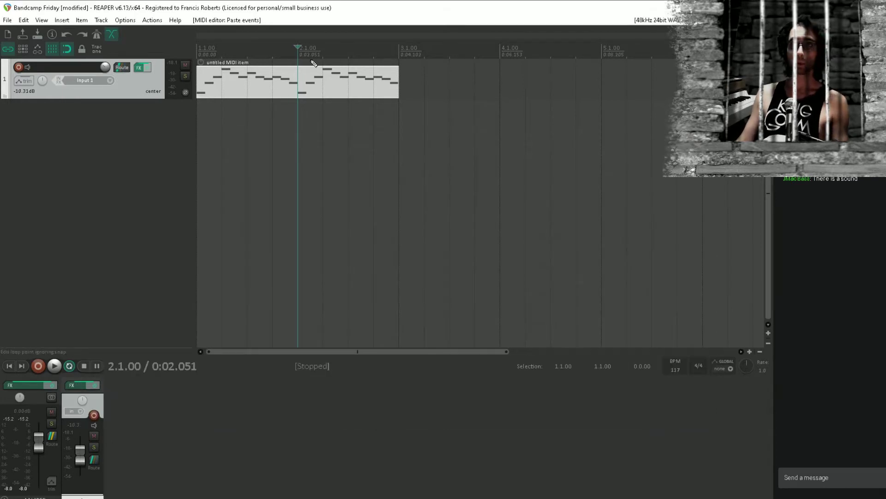
left_click_drag(399, 53, 197, 53)
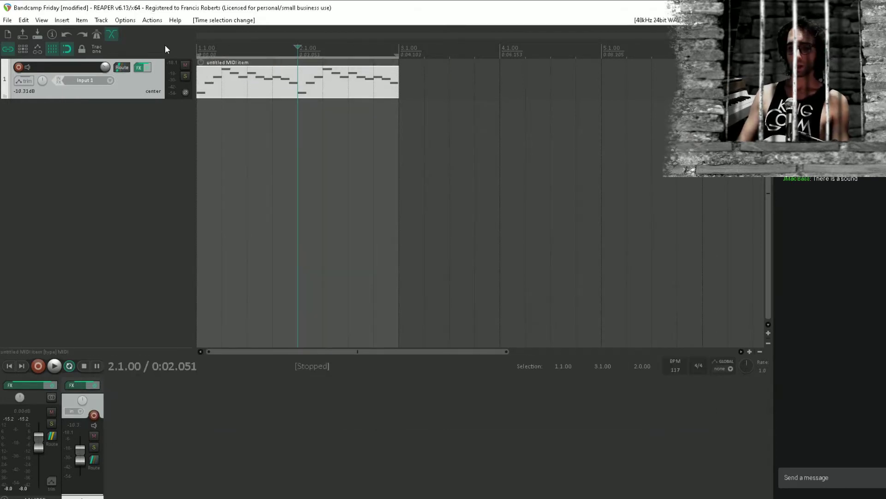
key("Home")
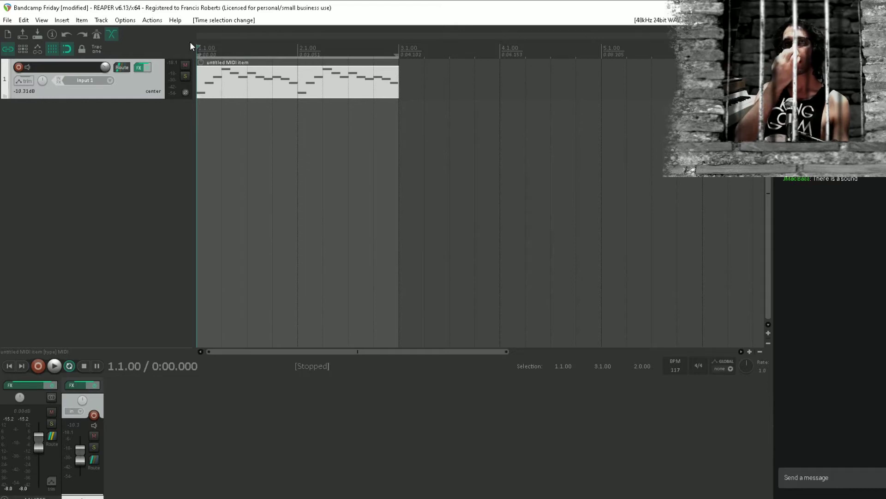
Replace ReaSynth on track 1 with the Xpand!2 instrument
left_click(139, 68)
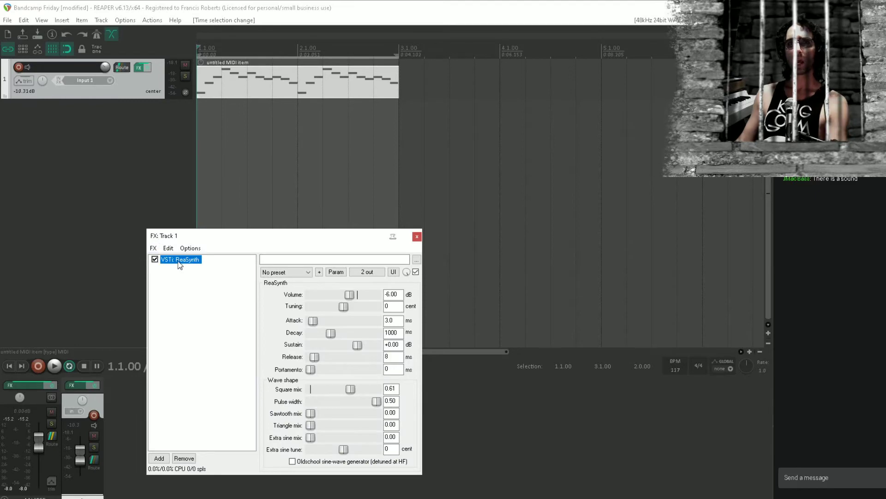
key("Delete")
type("x")
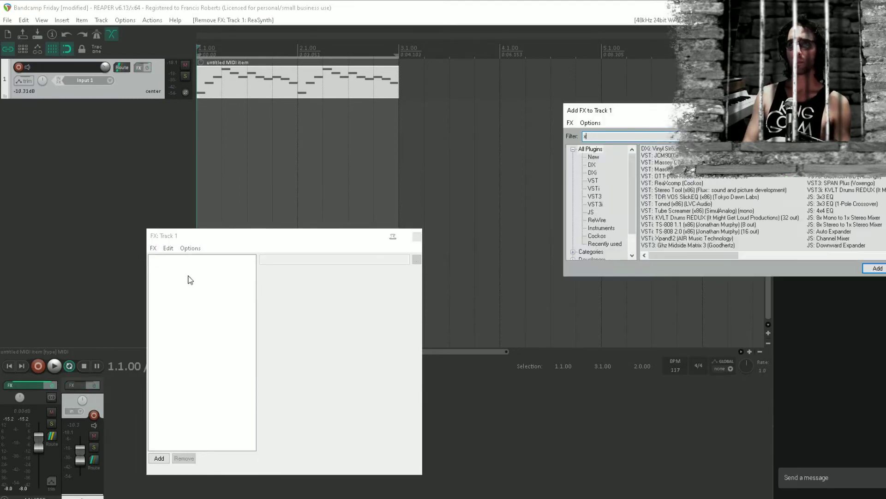
type("pan")
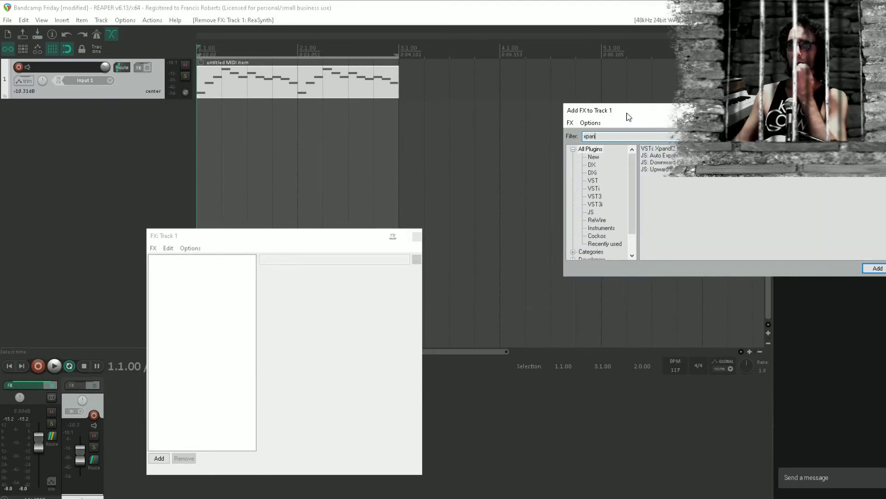
left_click(688, 149)
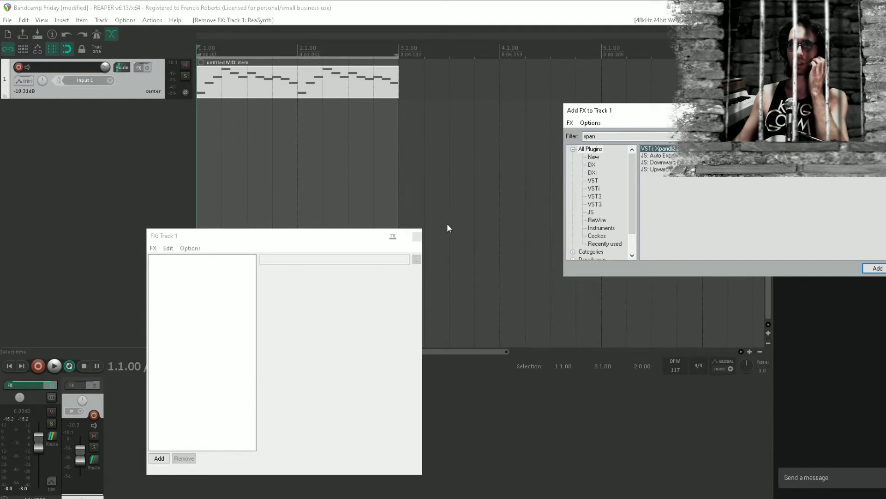
key("Return")
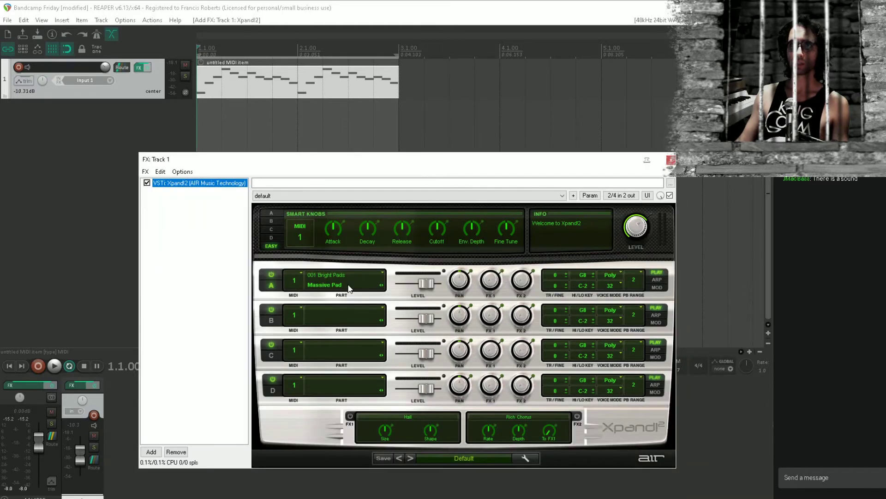
Load the Soft Harp+ sound from 014 Strings into part A and play the melody with it
left_click(369, 273)
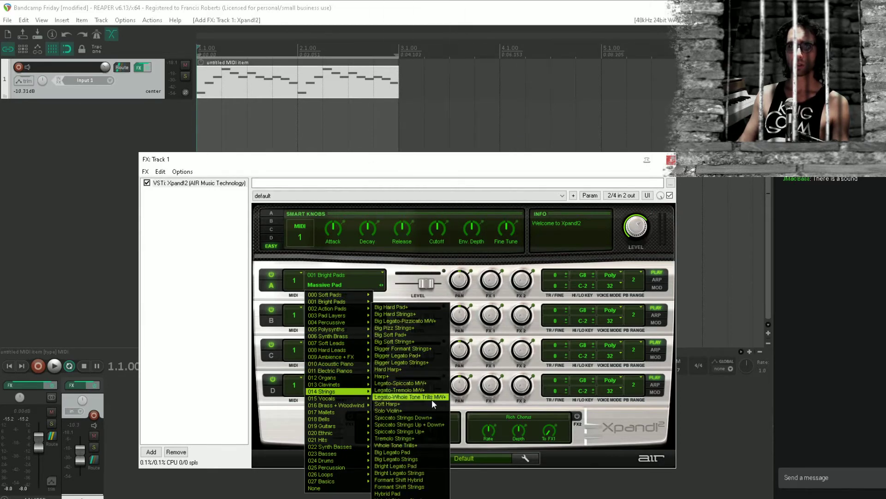
left_click(429, 405)
key("space")
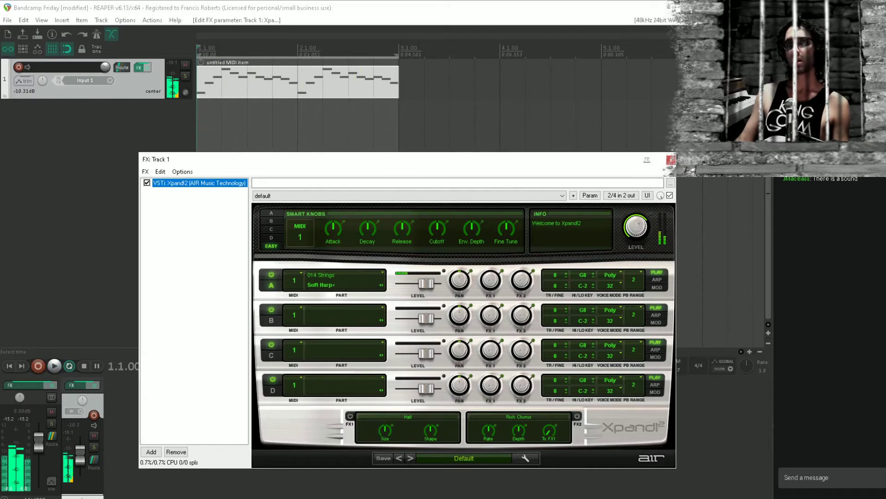
Close the track's FX window, save the project and return the cursor to the project start
left_click(671, 160)
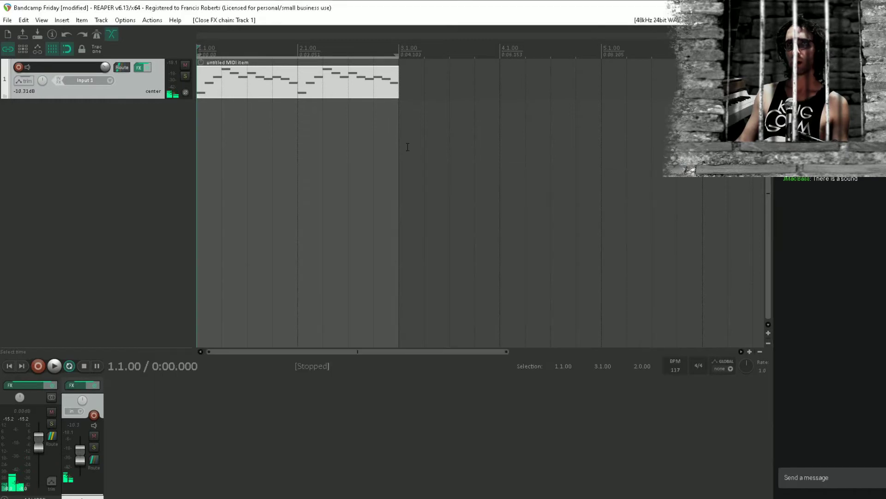
left_click(407, 147)
key("ctrl+s")
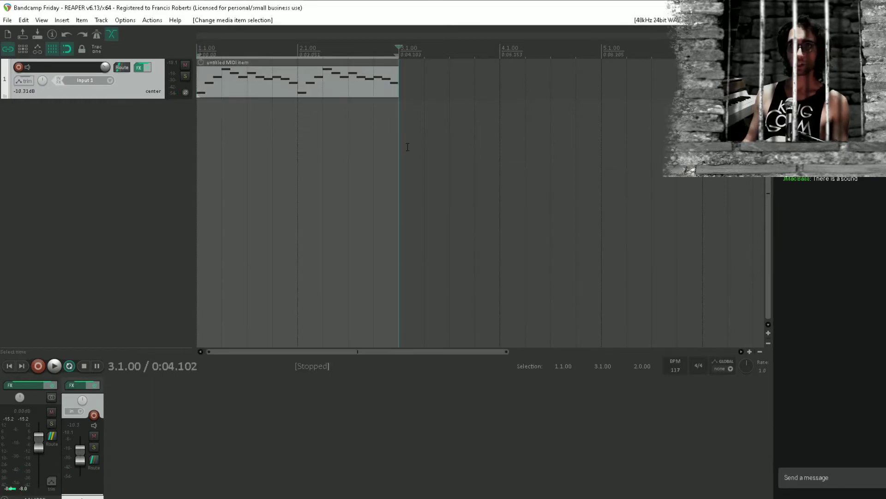
key("Home")
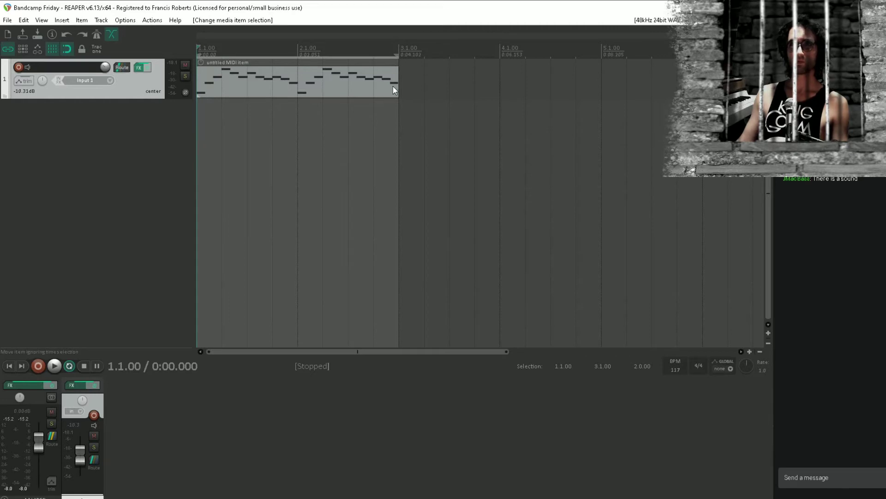
Extend the MIDI item and the time selection to 5.1.00, and open the item in the MIDI editor
left_click_drag(393, 88, 601, 104)
left_click_drag(396, 56, 596, 48)
double_click(336, 75)
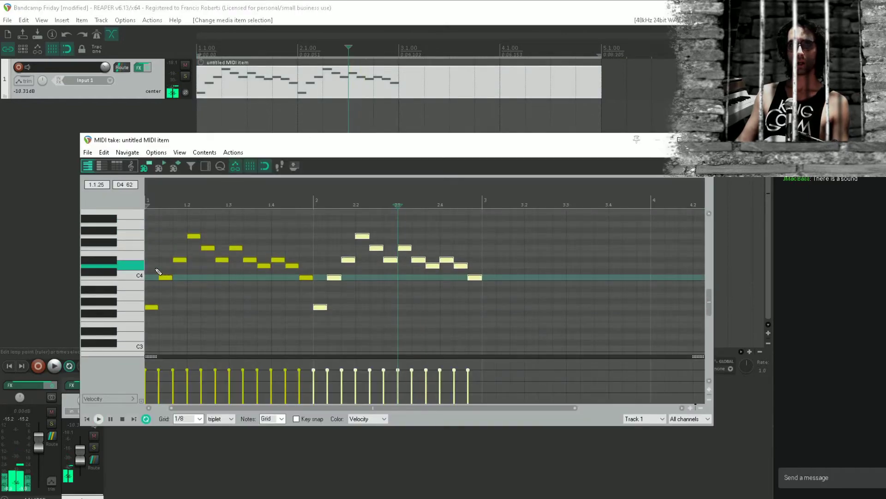
Play the two-bar phrase from the project start and stop playback
key("Home")
key("space")
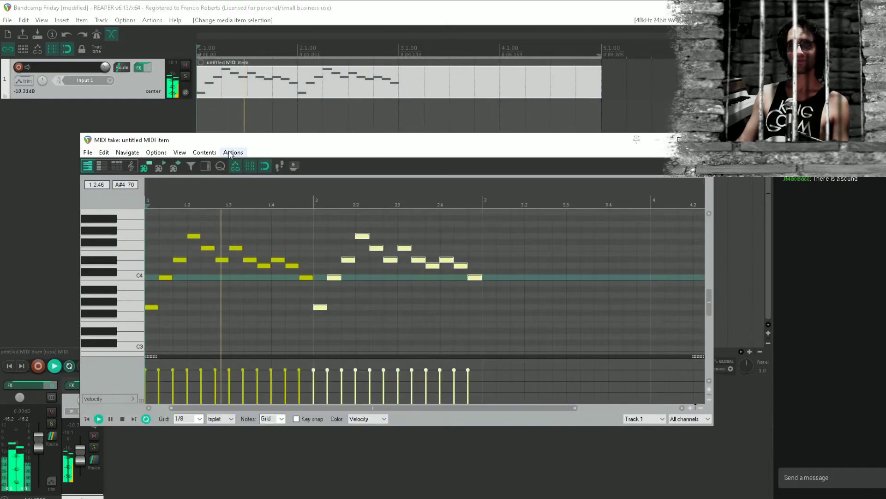
key("space")
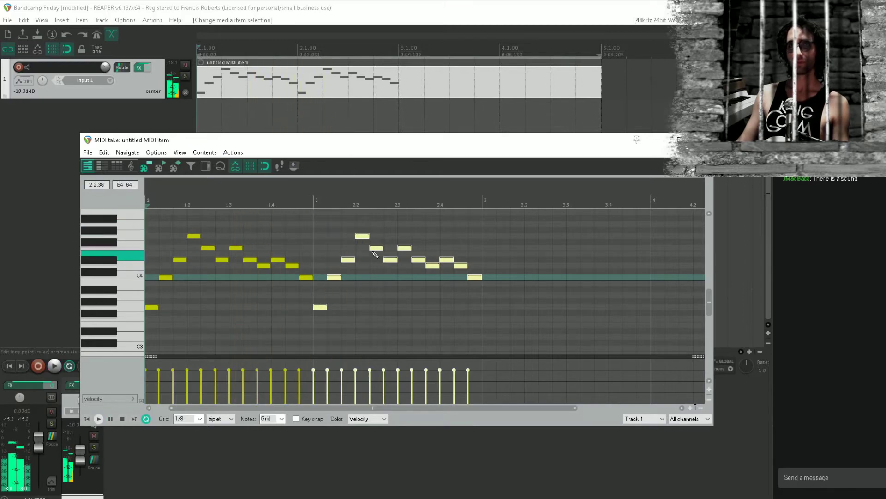
Repitch the last seven notes of bar 2 to G4, C5, A#4, G#4, A#4, G4 and F4
left_click_drag(389, 257, 407, 231)
left_click_drag(418, 283, 450, 243)
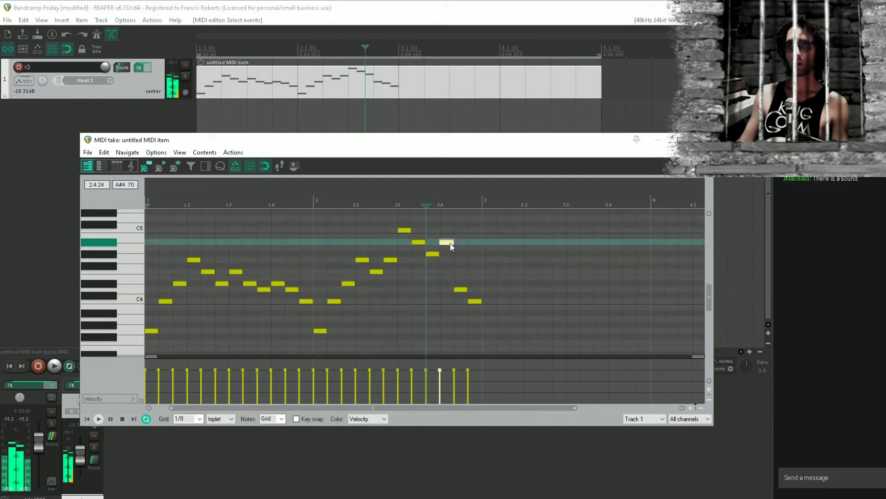
left_click_drag(462, 291, 476, 272)
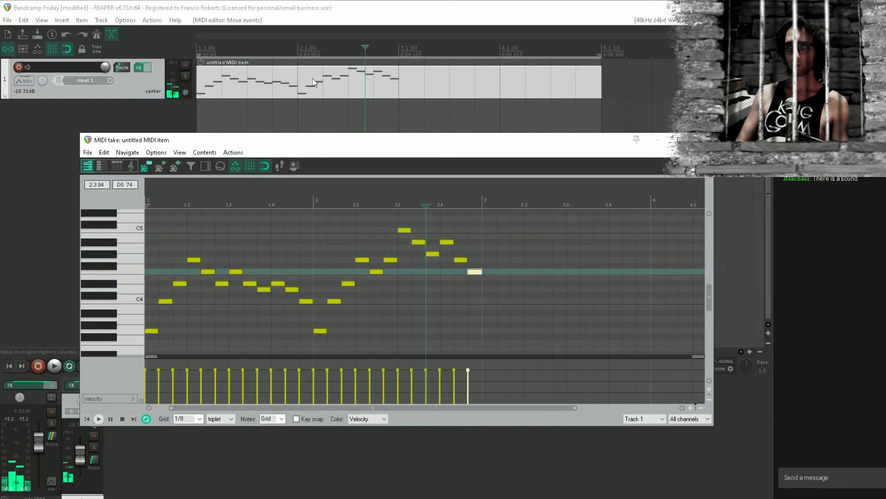
Play the melody from the project start to check the repitched ending of bar 2
key("Home")
key("space")
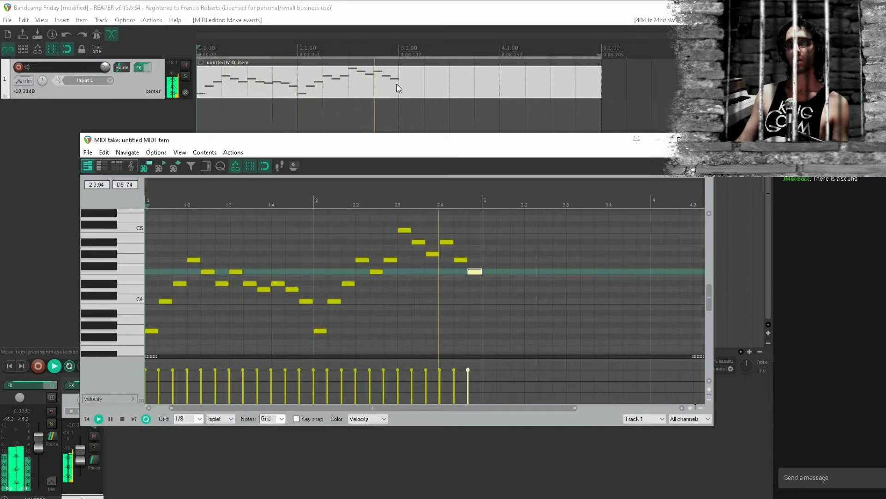
key("space")
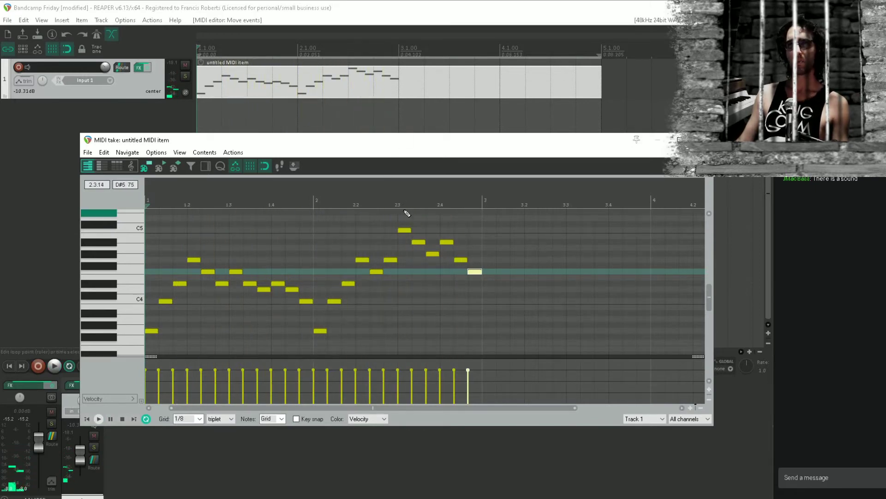
key("space")
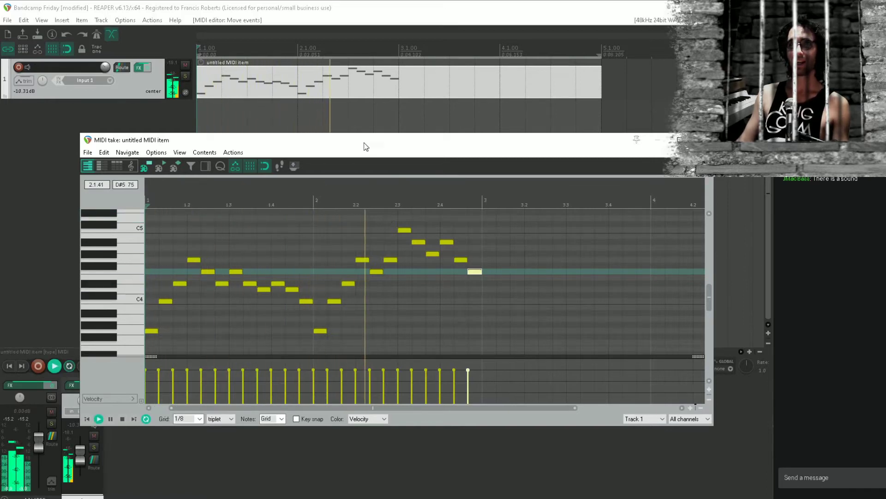
key("space")
Raise the G#4 note and the second-to-last note of bar 2 to A4, auditioning the neighbouring notes and playing the melody
left_click(418, 241)
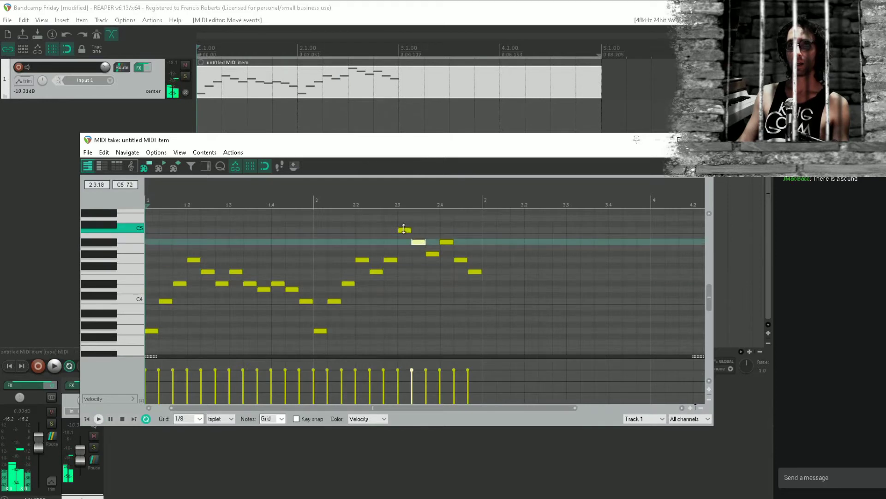
left_click(404, 229)
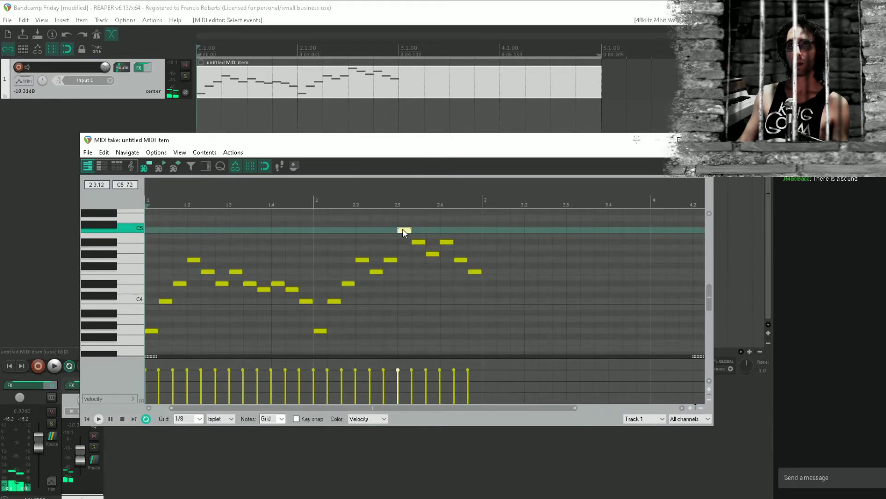
left_click(419, 243)
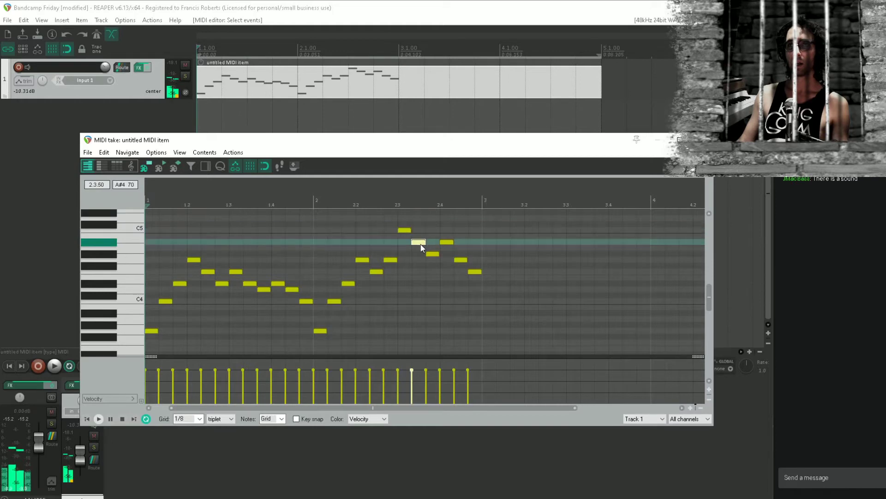
left_click_drag(432, 253, 433, 249)
key("space")
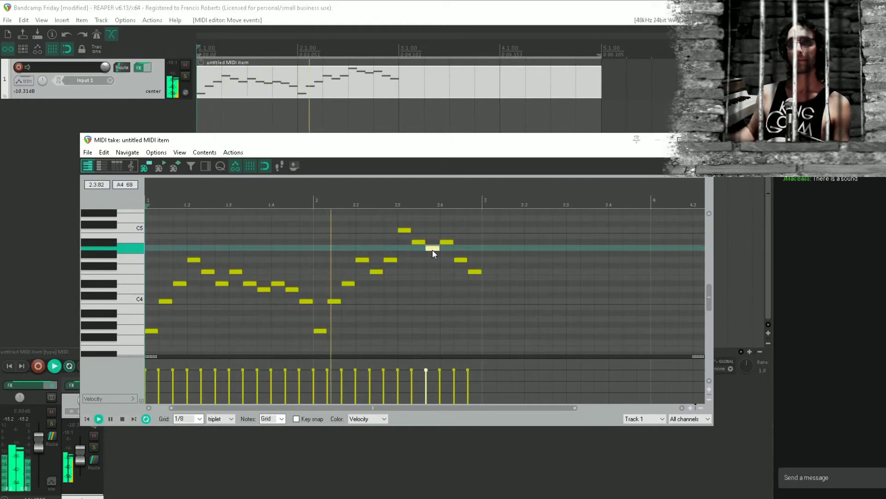
key("space")
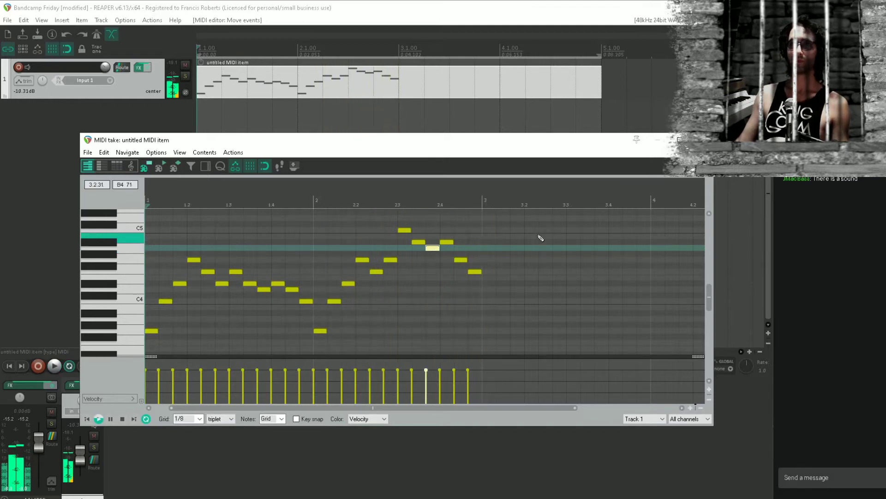
left_click_drag(464, 261, 461, 247)
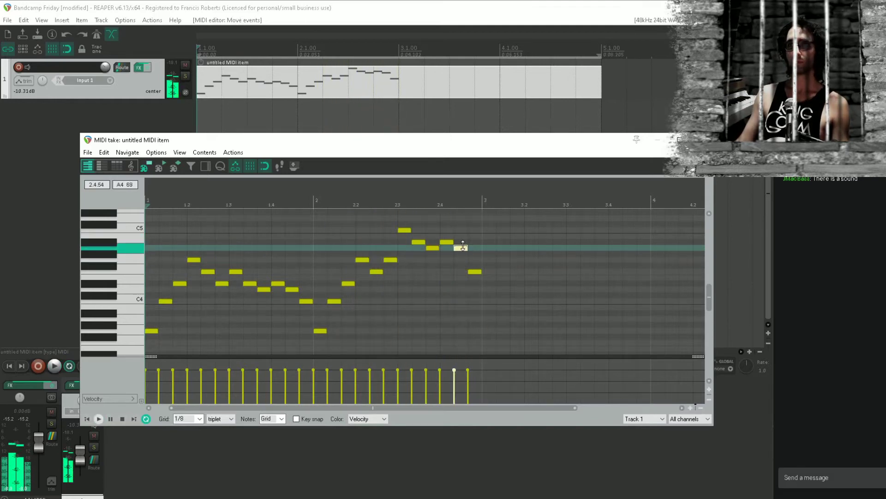
Play the melody from beat 2.3 and again from the project start to check the A4 notes
left_click(396, 278)
key("space")
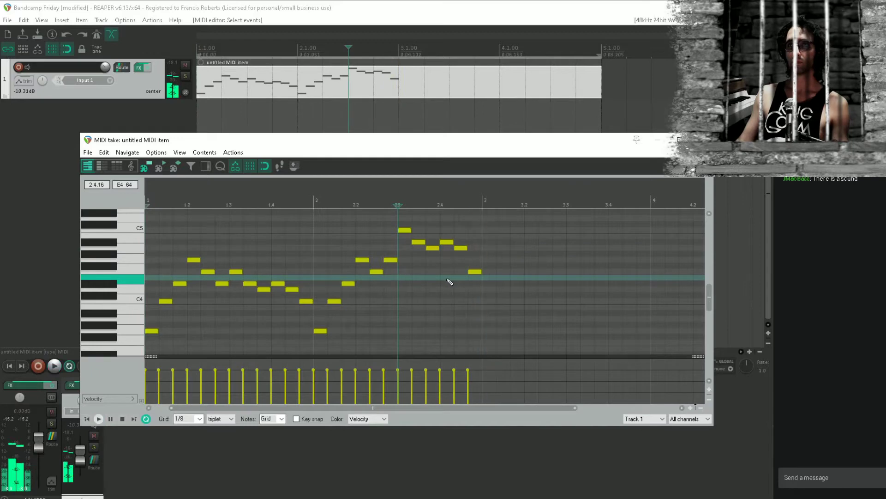
key("space")
key("space")
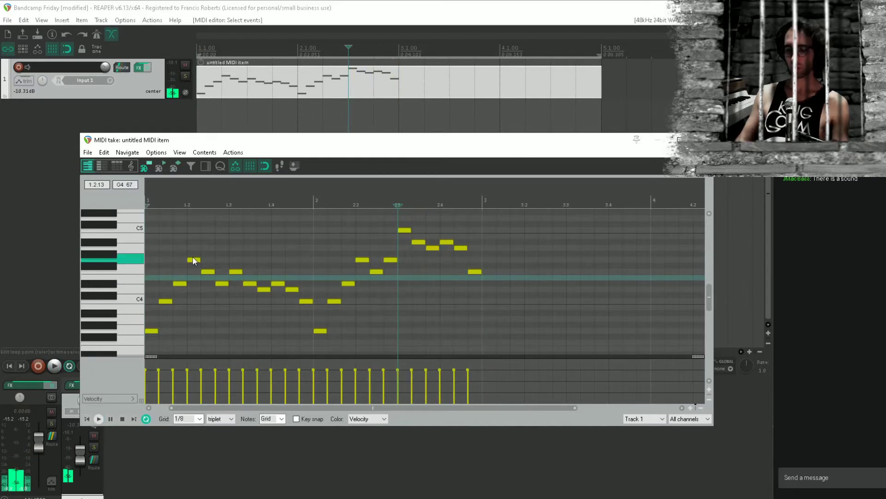
key("w")
key("space")
Repitch the third to sixth notes of bar 1 to D4, D#4, F4 and G4, and play the melody
key("space")
key("space")
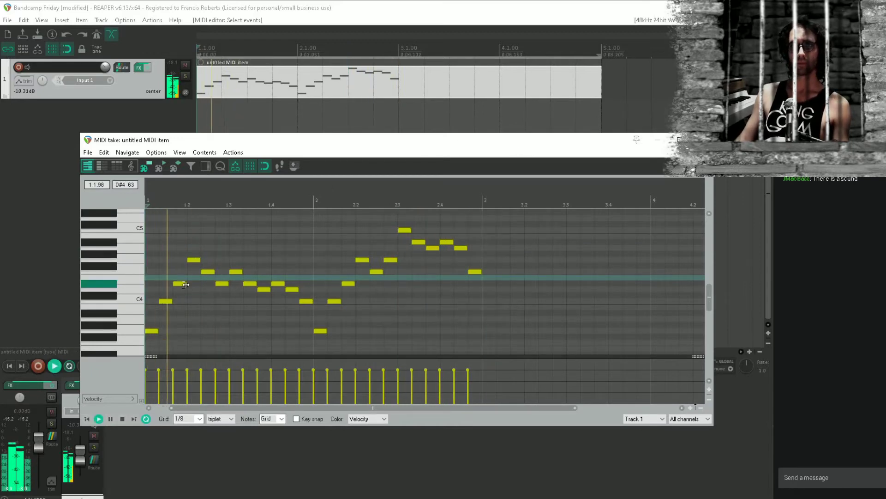
left_click_drag(182, 284, 222, 260)
key("space")
key("space")
key("space")
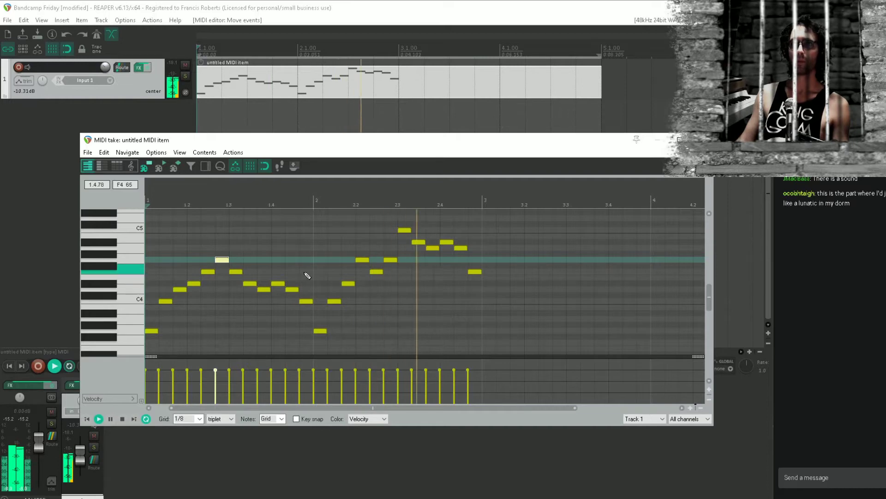
key("space")
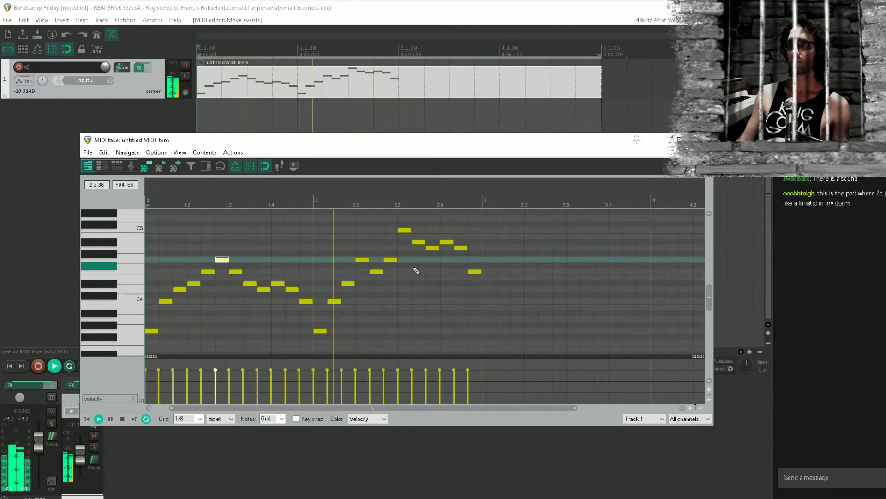
Play the melody repeatedly from the project start to check the repitched notes of bar 1 and the opening of bar 2
key("space")
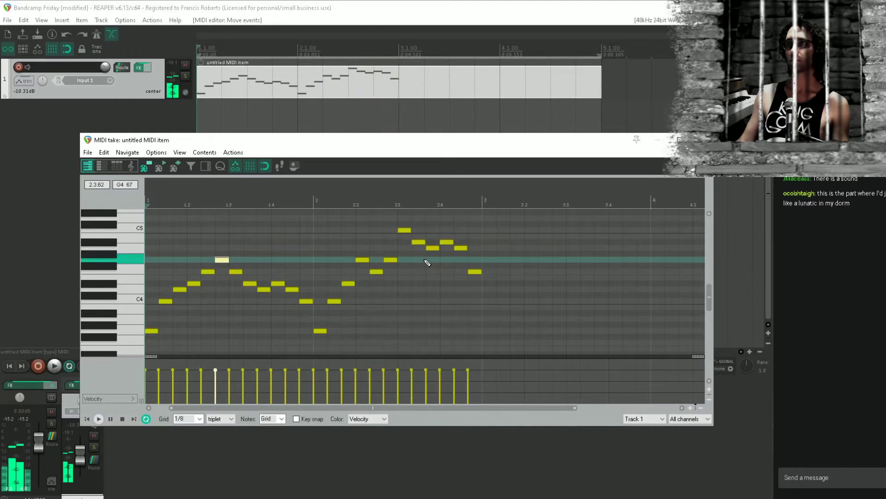
key("space")
key("space")
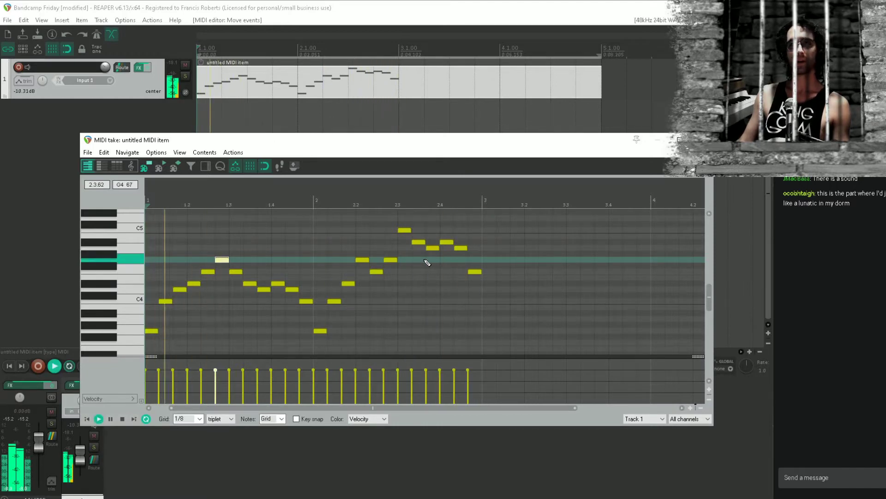
key("space")
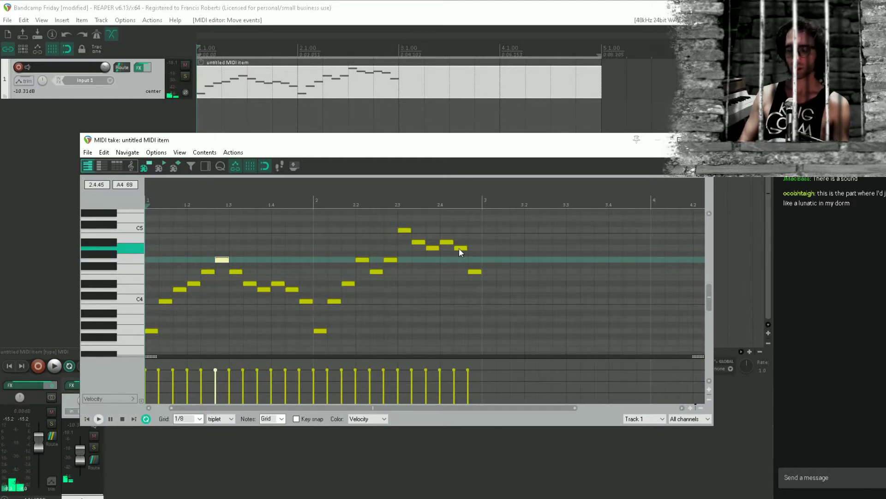
key("space")
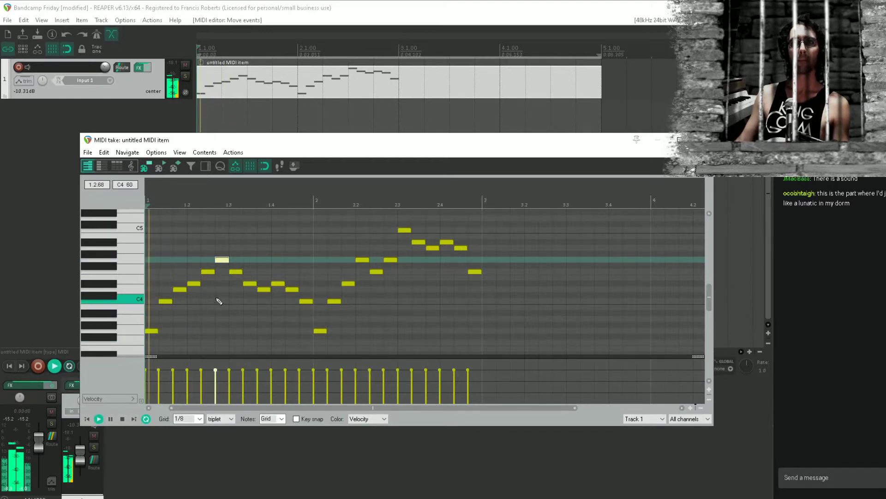
key("space")
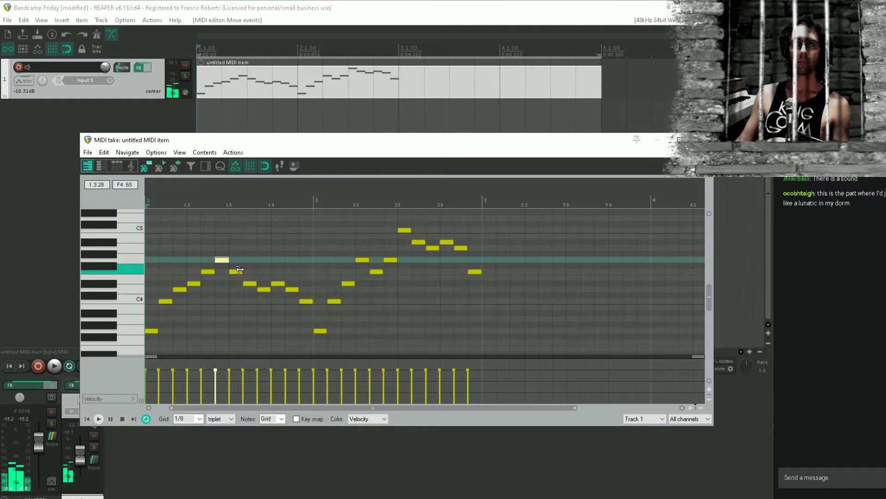
key("space")
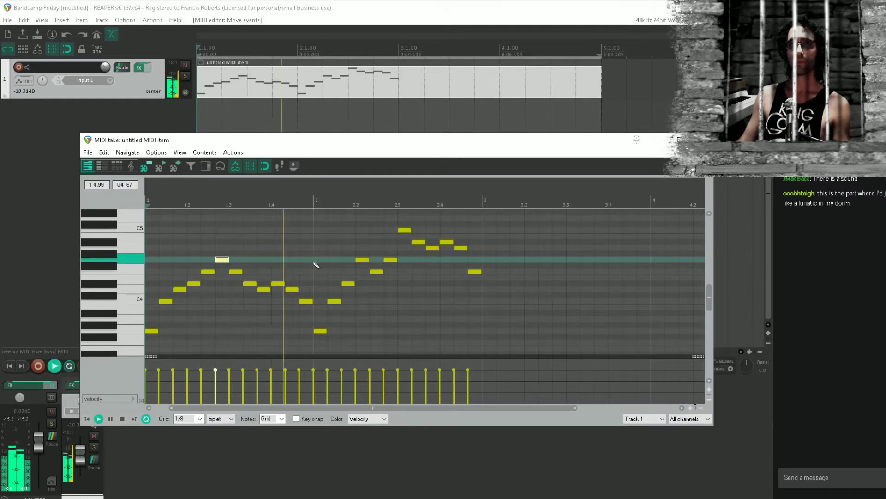
key("space")
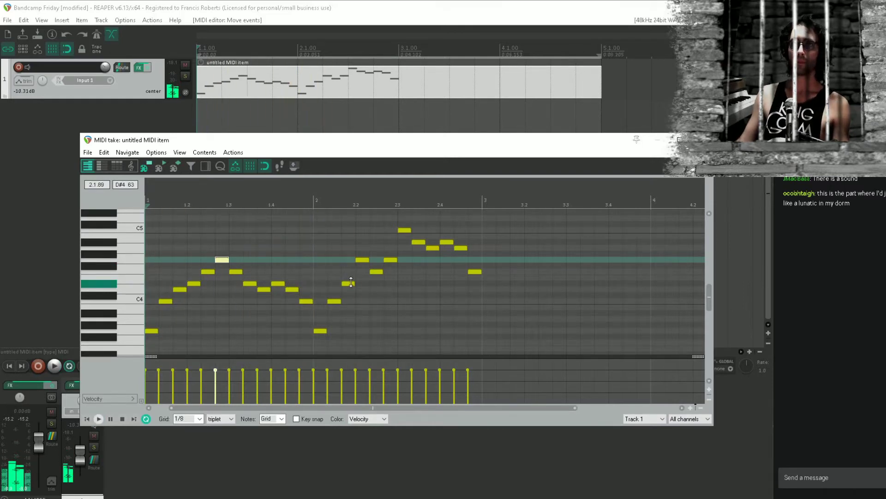
Lower the third and fourth notes of bar 2 to D4 and D#4, and play the melody
left_click_drag(351, 282, 350, 289)
left_click_drag(359, 259, 363, 285)
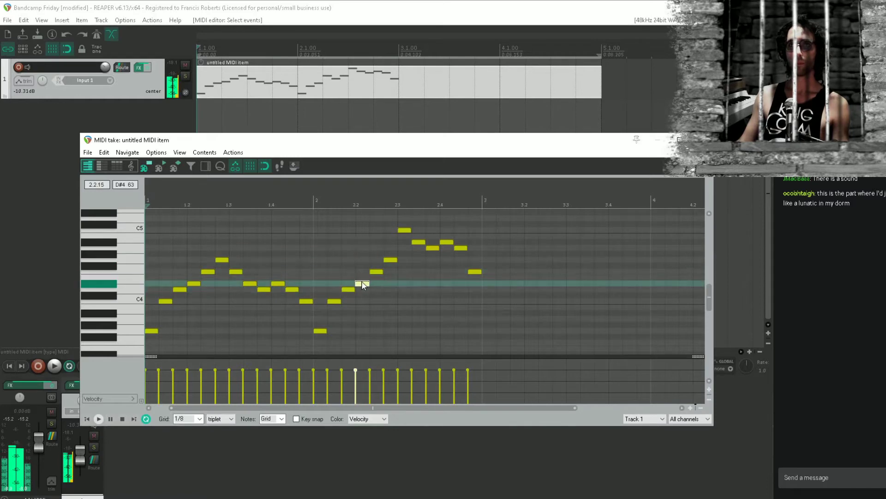
key("space")
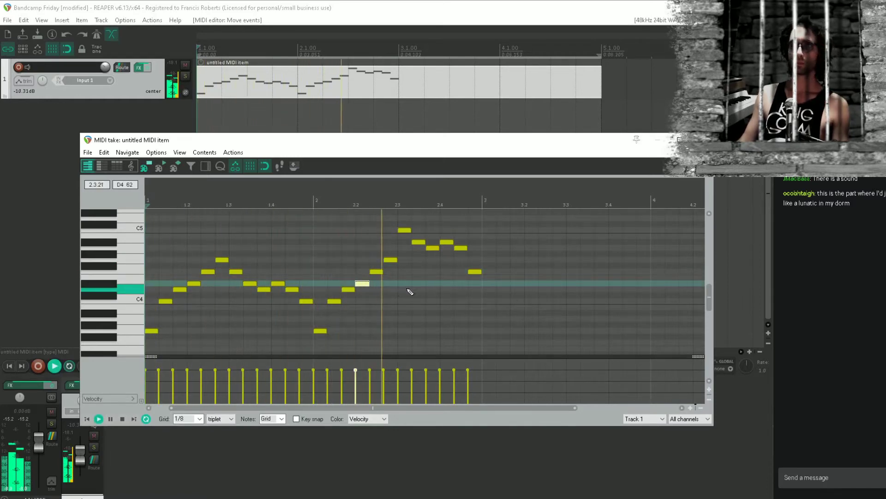
key("space")
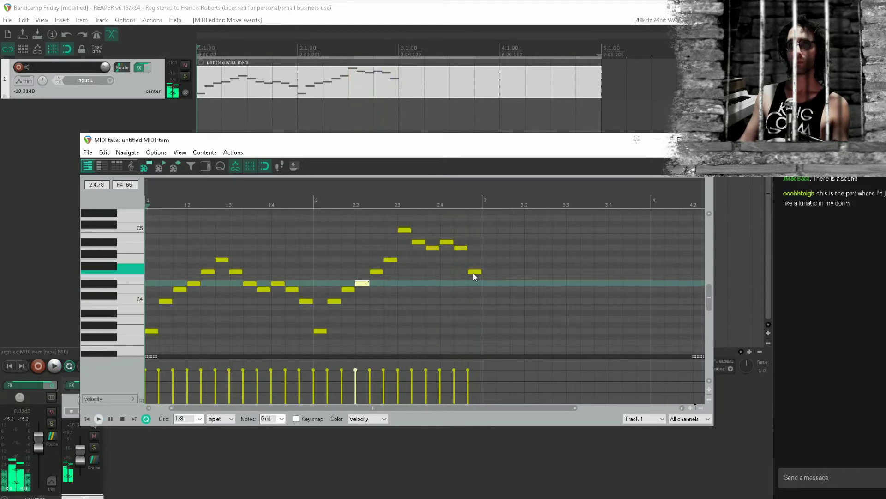
Copy all the notes of bars 1 and 2 to bars 3 and 4, and play across the join
scroll(577, 247, "down", 1)
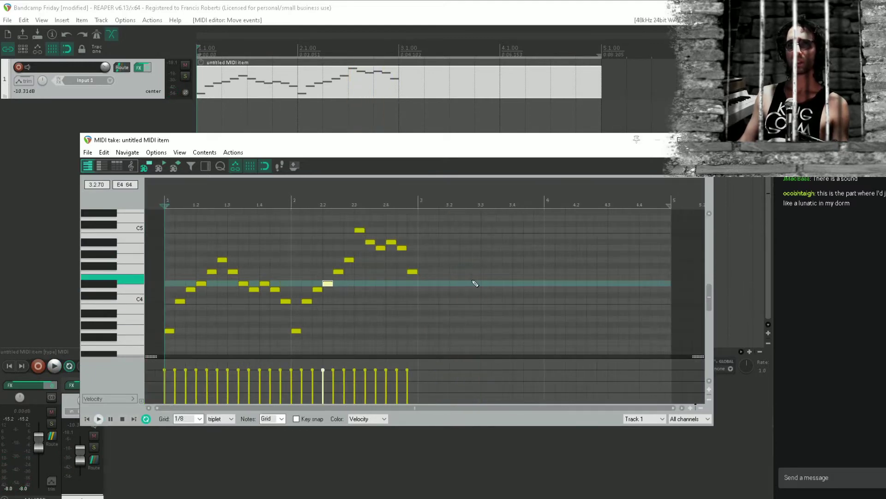
left_click_drag(458, 226, 145, 356)
key("ctrl+c")
key("ctrl+v")
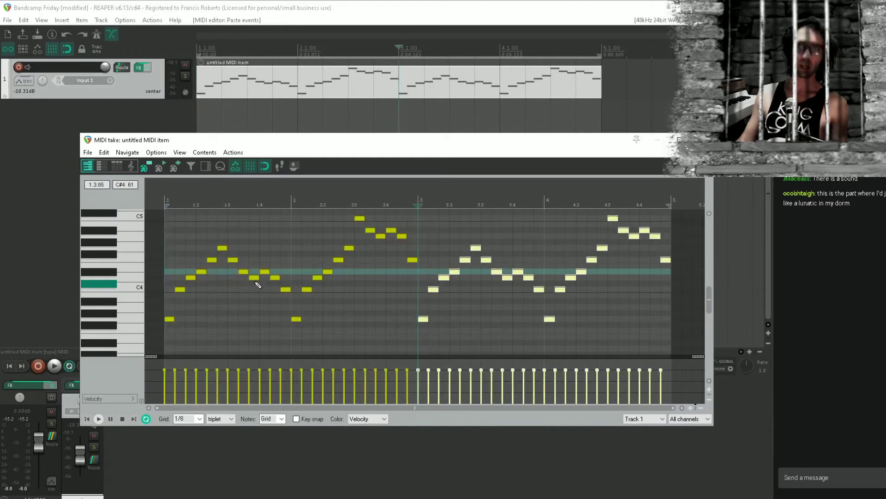
left_click(412, 303)
key("space")
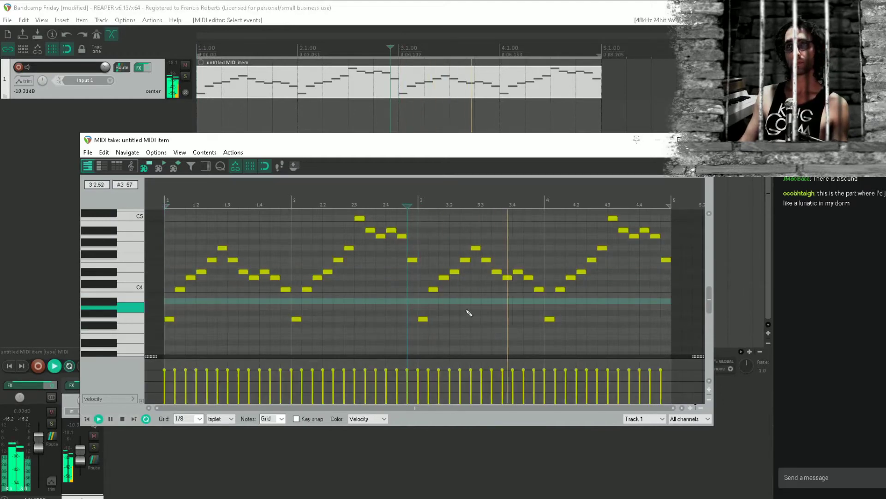
Raise the last two notes of bar 4 to C5 and D5, and play the four-bar melody
left_click_drag(641, 244, 597, 251)
key("space")
left_click(594, 265)
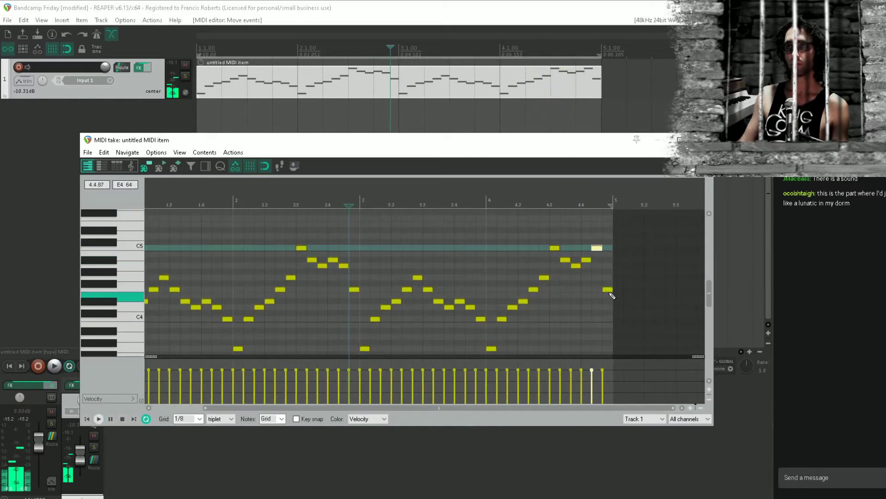
left_click_drag(608, 290, 609, 235)
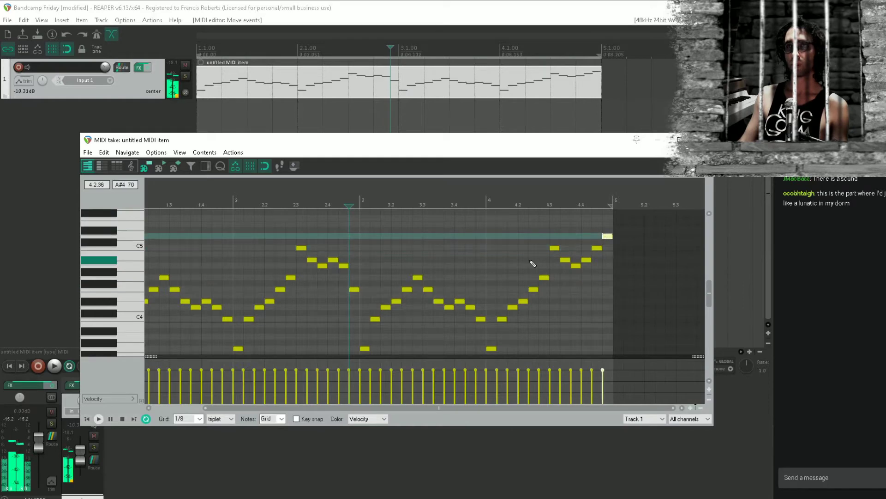
key("space")
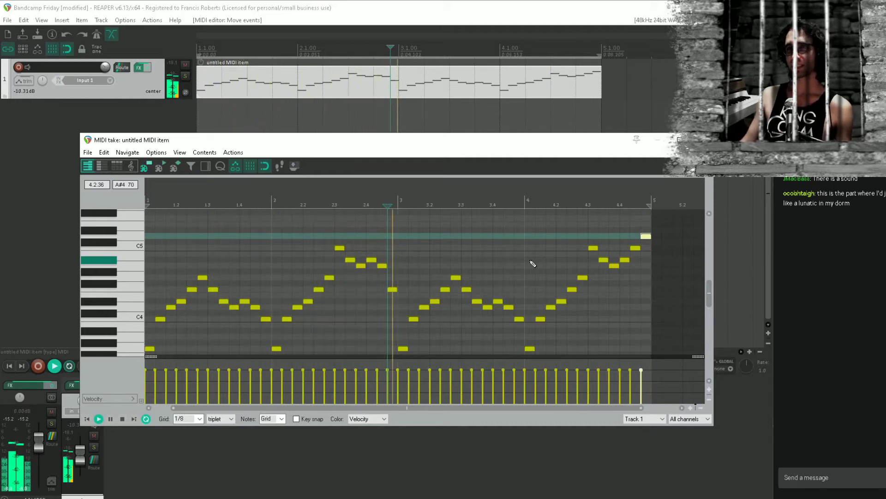
key("space")
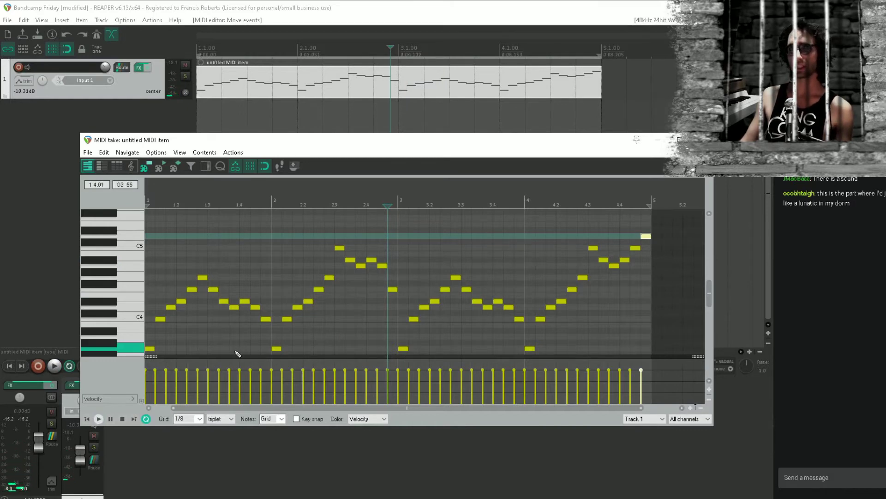
Audition the second note of bar 1 and the C5 and A4 pitches, and close the MIDI editor
left_click(161, 320)
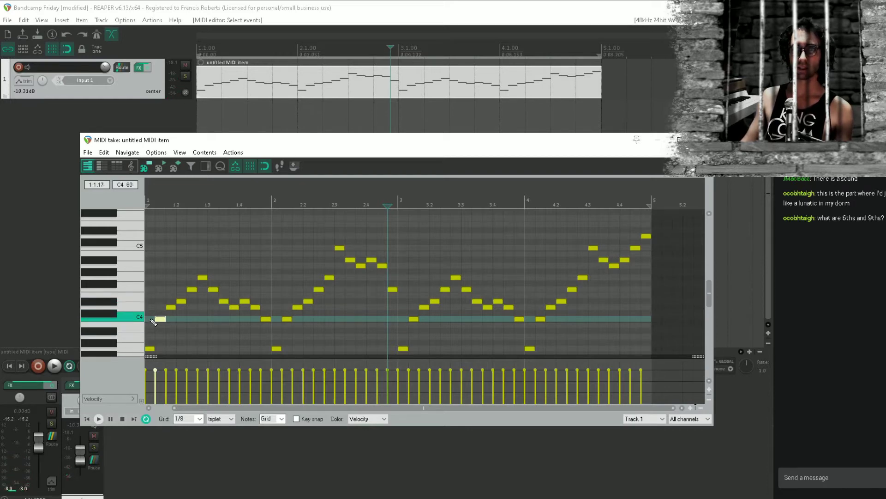
left_click(134, 248)
left_click(133, 266)
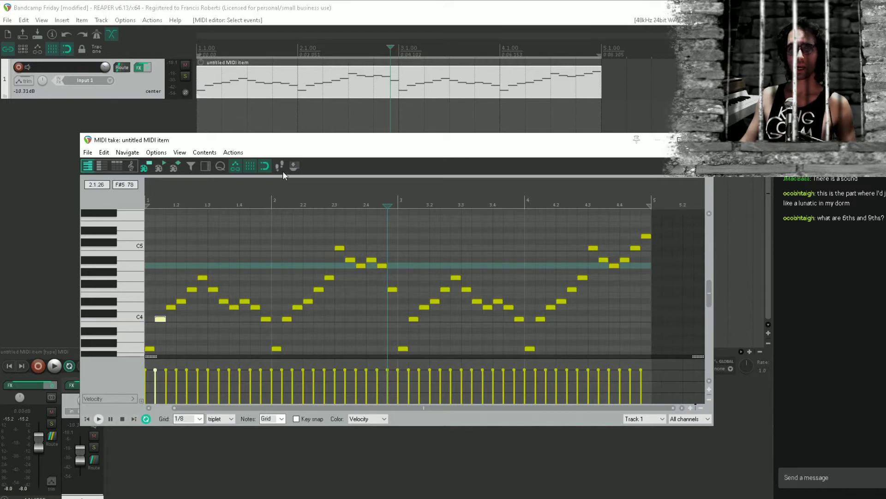
key("Escape")
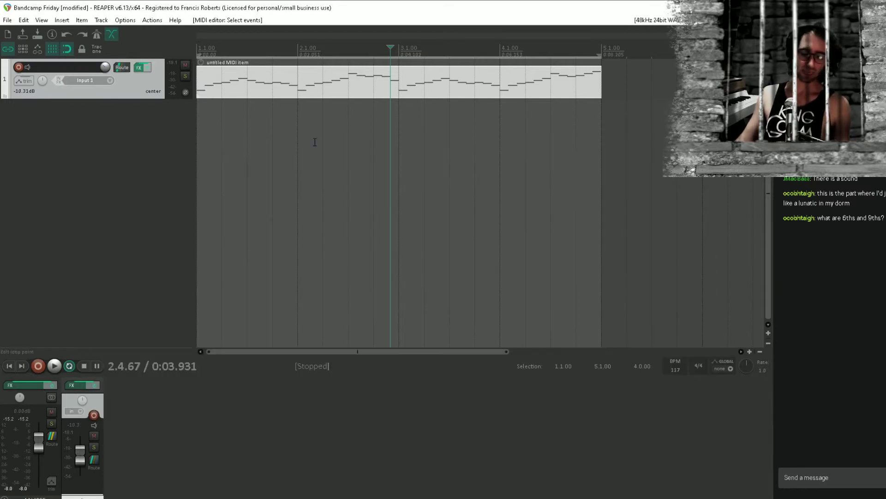
Add a second track below the melody track, and name the two tracks Harp and Flute
left_click(212, 129)
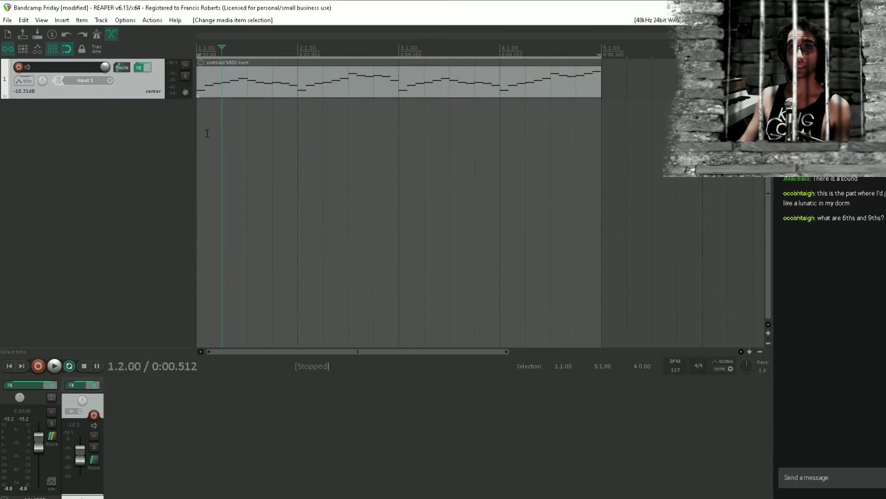
key("Home")
double_click(134, 134)
double_click(83, 66)
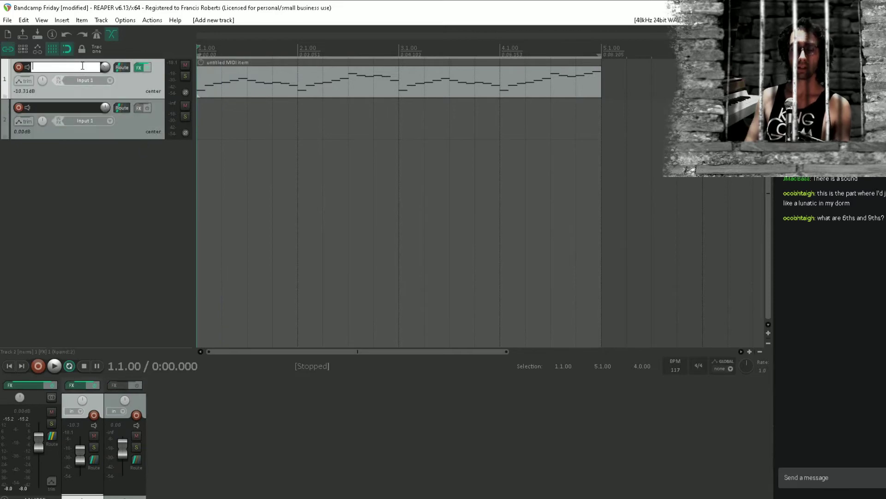
key("Tab")
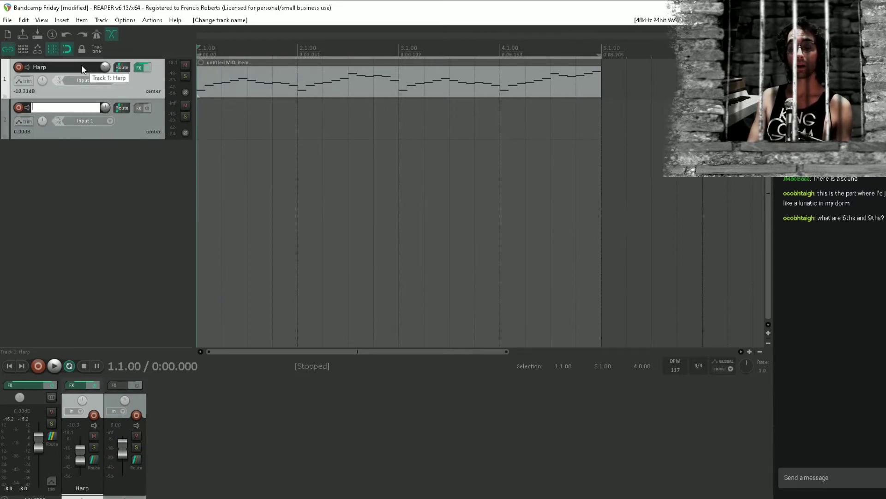
type("Flute")
key("Return")
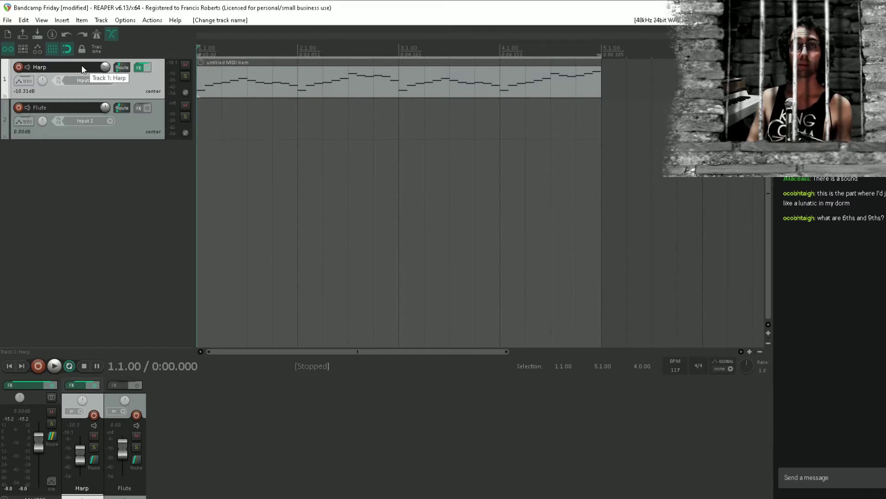
Add the ReaSynth instrument to the Flute track and lower the track's volume to about -10.9 dB
left_click(139, 107)
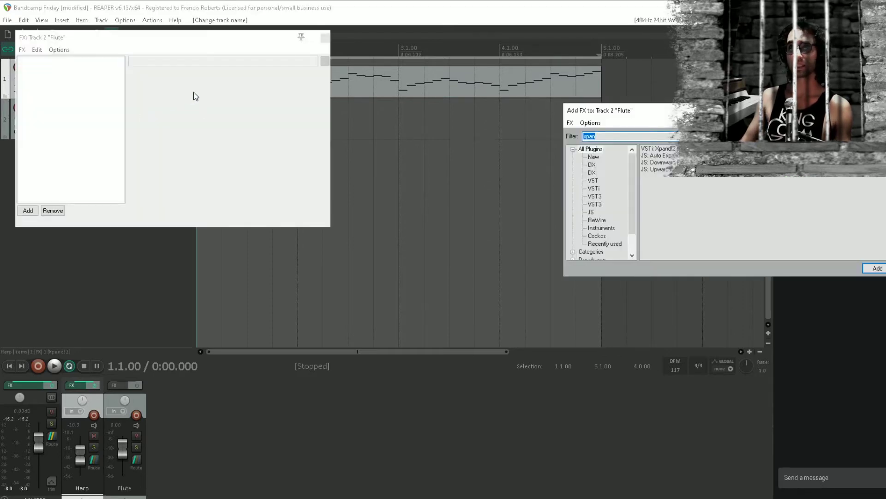
type("sy")
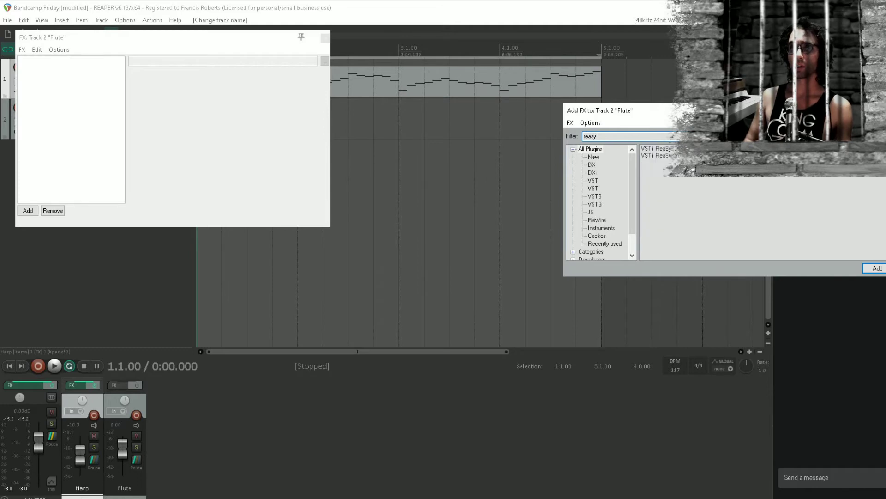
key("Return")
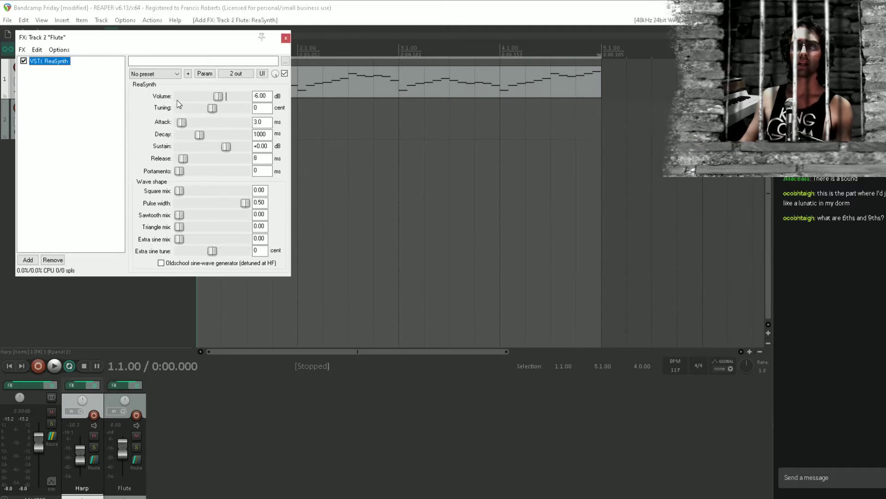
left_click_drag(153, 41, 420, 108)
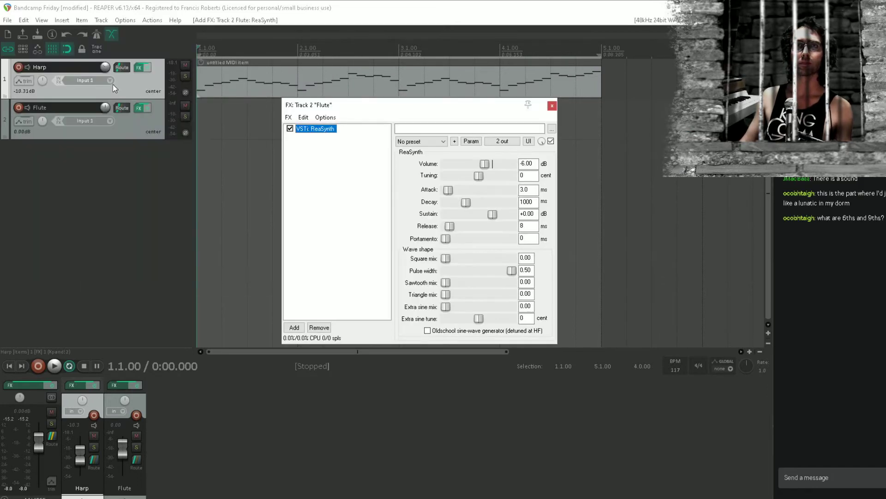
left_click_drag(106, 108, 105, 120)
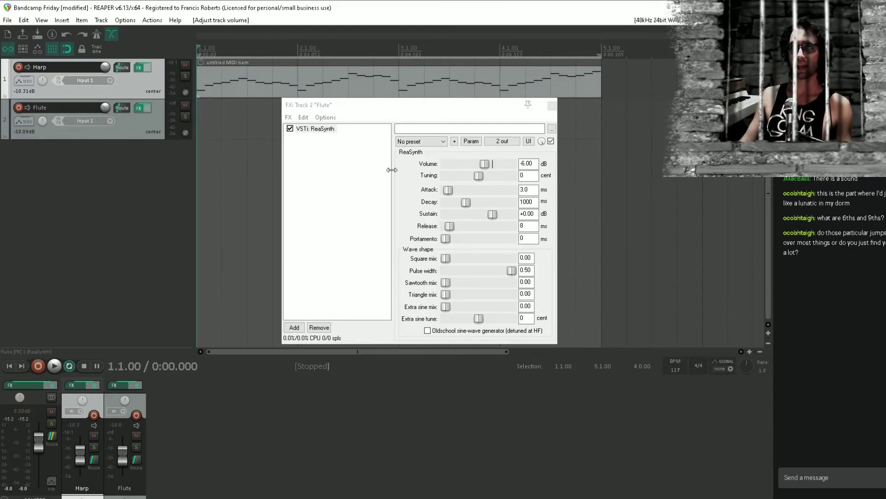
Modulate ReaSynth's tuning with a sine LFO, placing the baseline at the middle and setting the direction to Centered
left_click(349, 193)
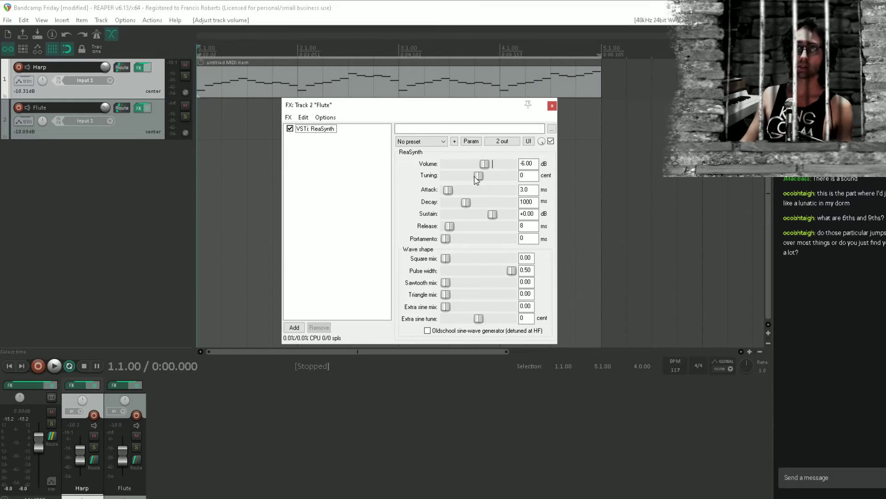
mouse_move(478, 177)
left_mouse_down()
mouse_move(498, 177)
mouse_move(478, 178)
left_mouse_up()
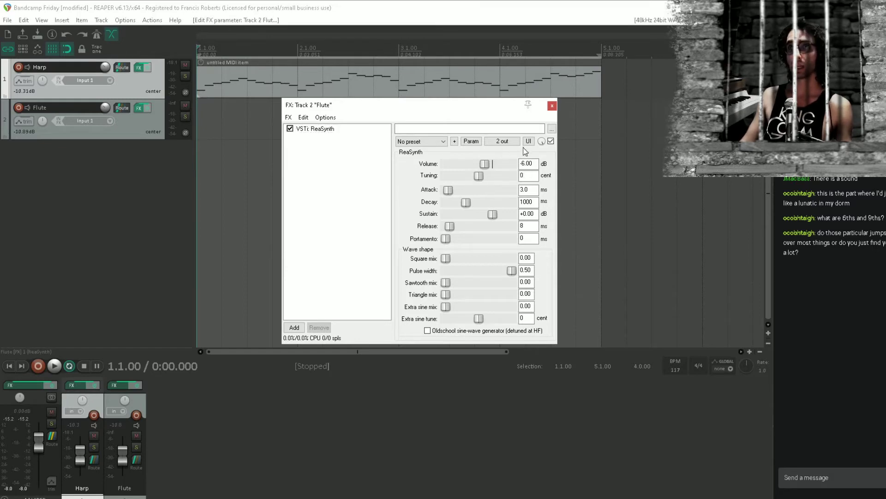
left_click(471, 141)
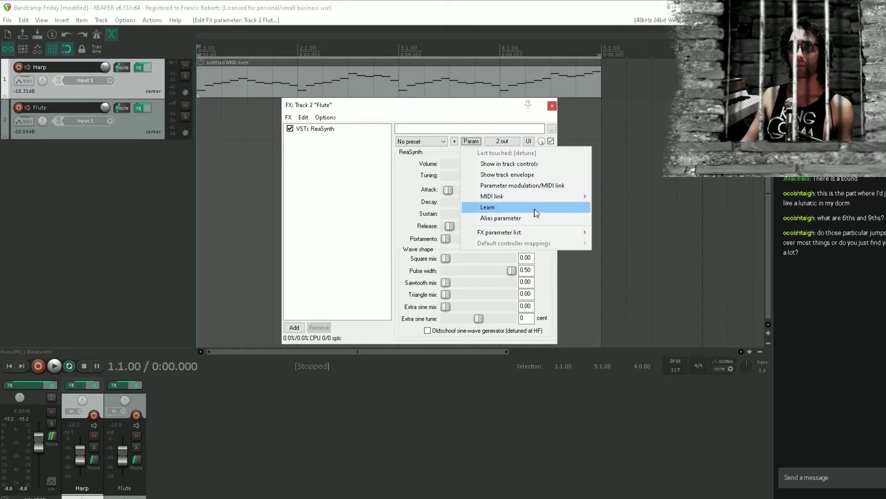
left_click(540, 185)
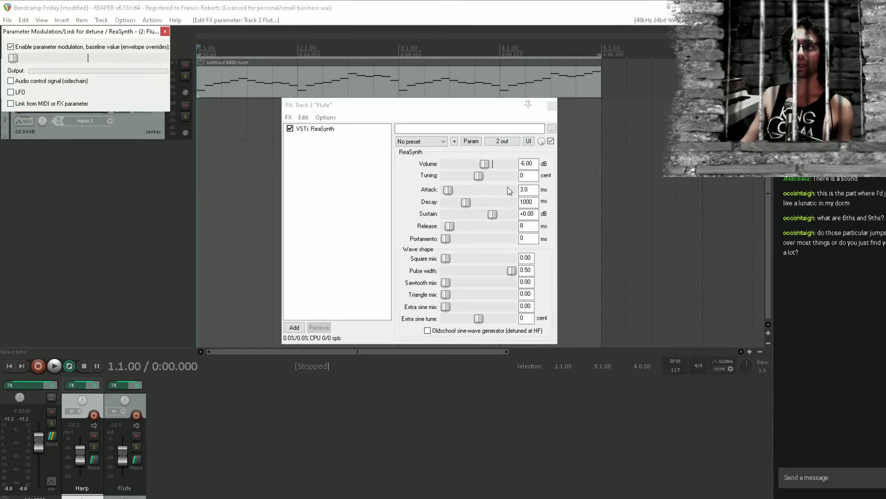
left_click(20, 92)
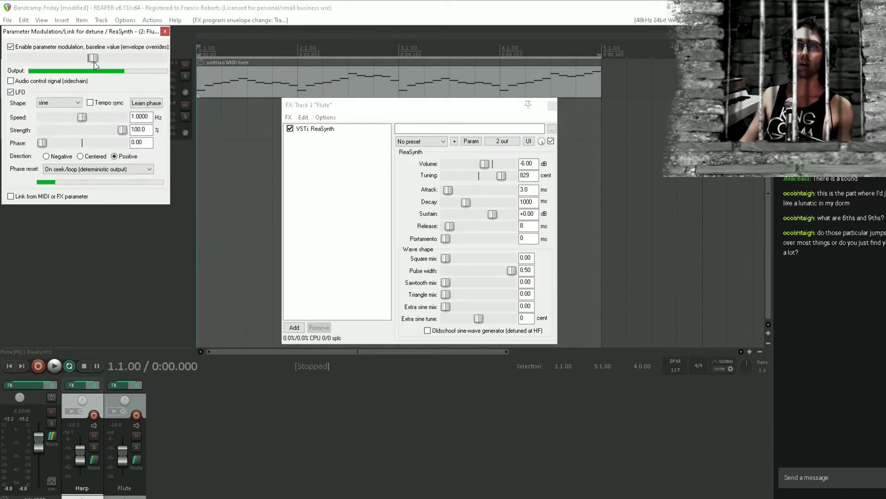
left_click(83, 157)
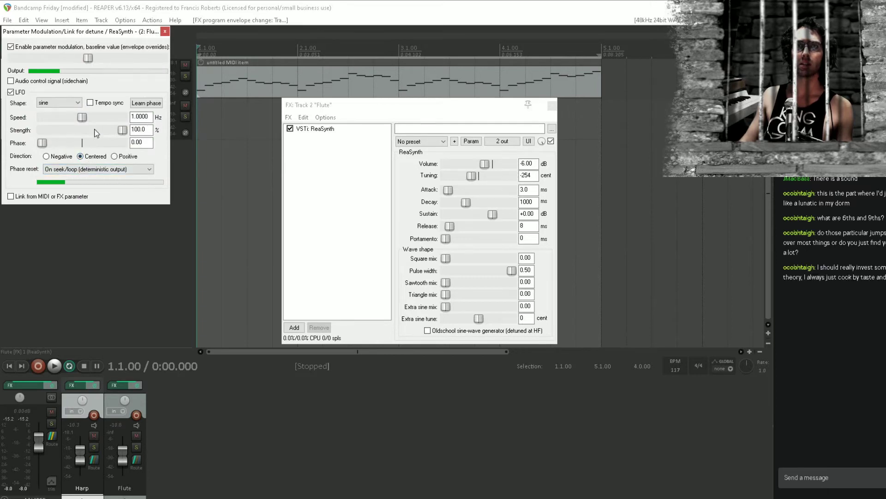
Set the strength of the tuning LFO to 1%
left_click(43, 129)
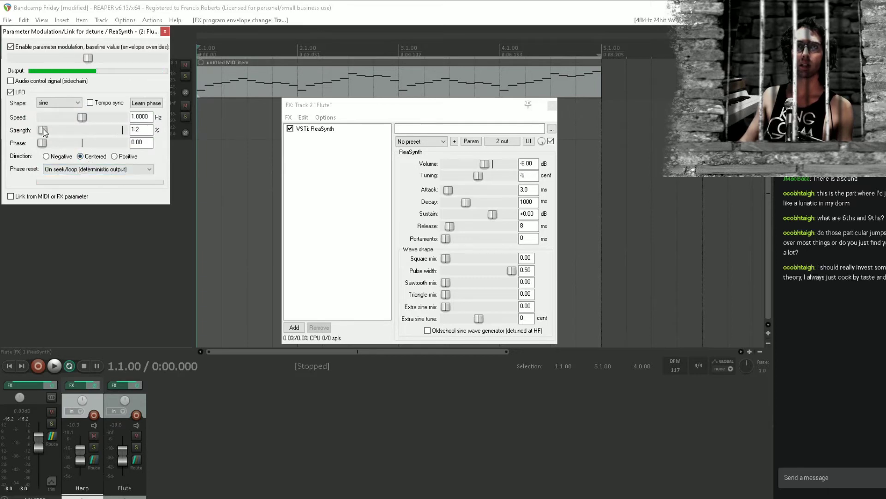
left_click_drag(43, 129, 46, 131)
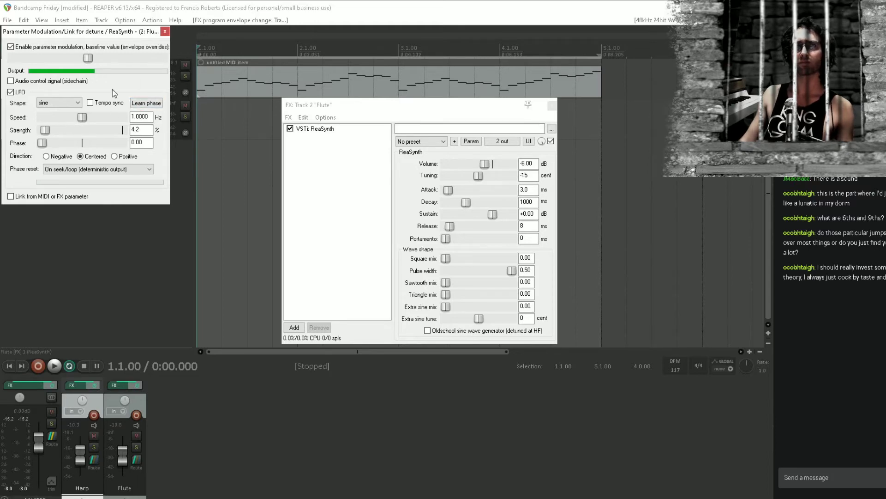
left_click_drag(149, 130, 101, 129)
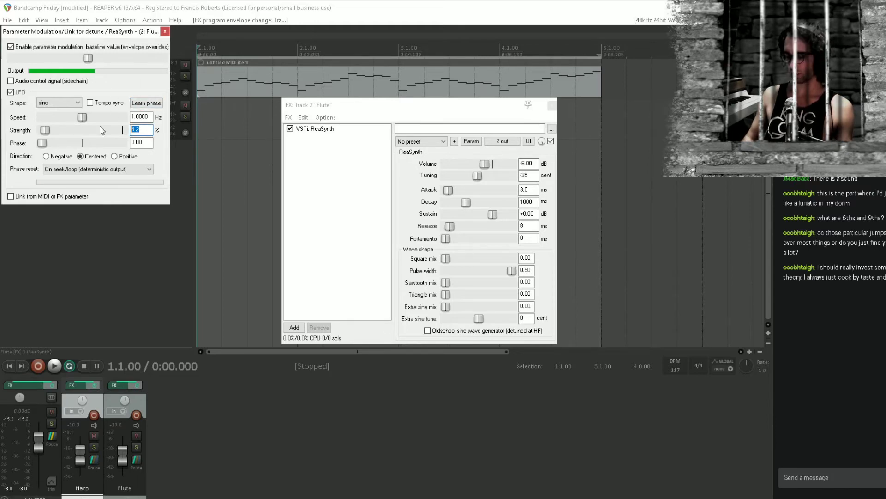
type("1")
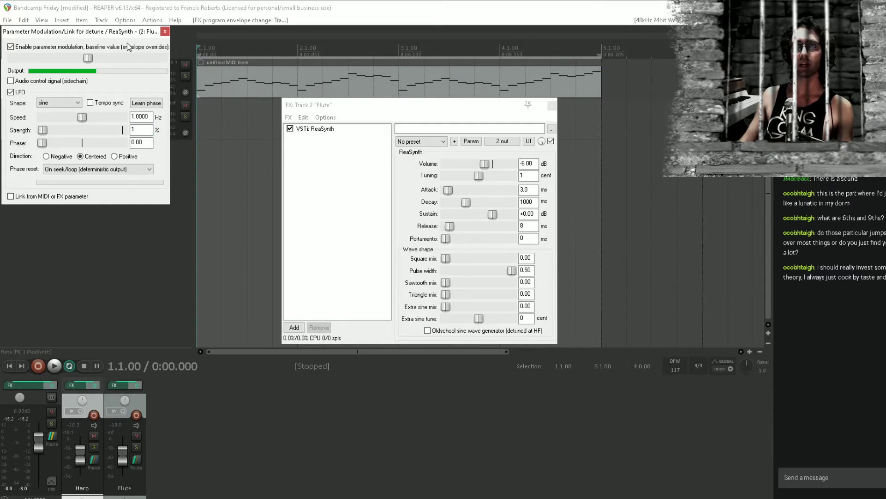
Shape ReaSynth's envelope with a 62.7 ms attack, 733 ms decay and -5.84 dB sustain
left_click_drag(128, 31, 182, 197)
left_click_drag(449, 190, 456, 195)
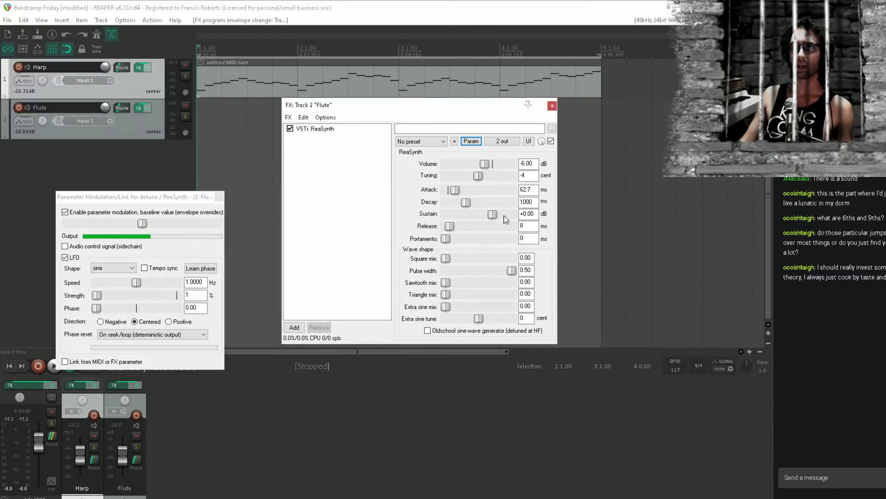
left_click_drag(506, 218, 490, 219)
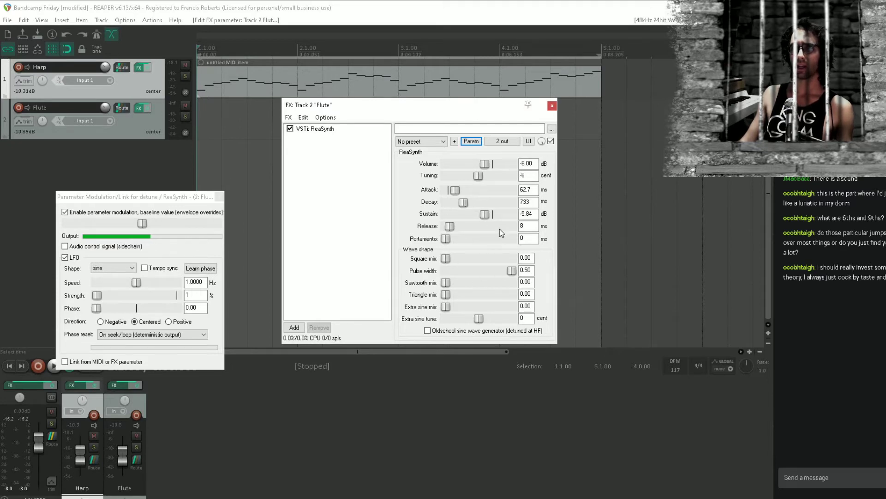
Draw a four-bar MIDI item on the Flute track and enter two-bar notes: D4 in bars 1–2 and A4 in bars 3–4
left_click(200, 115)
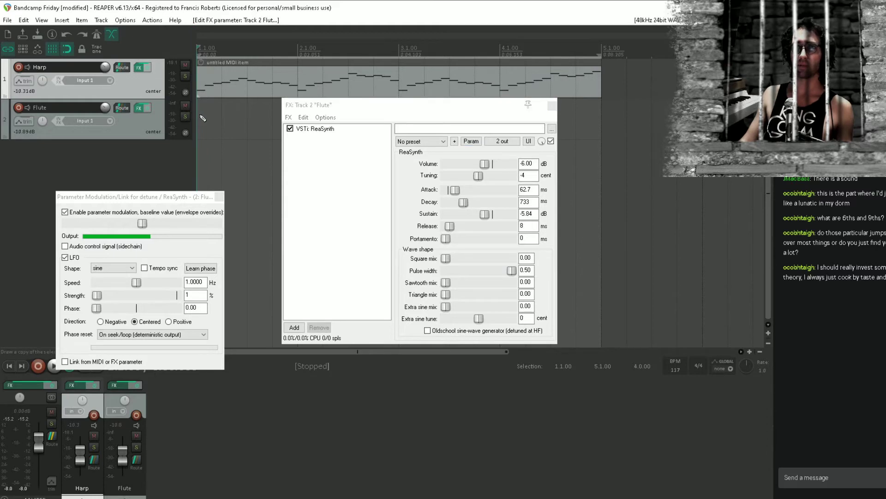
left_click_drag(201, 117, 603, 119)
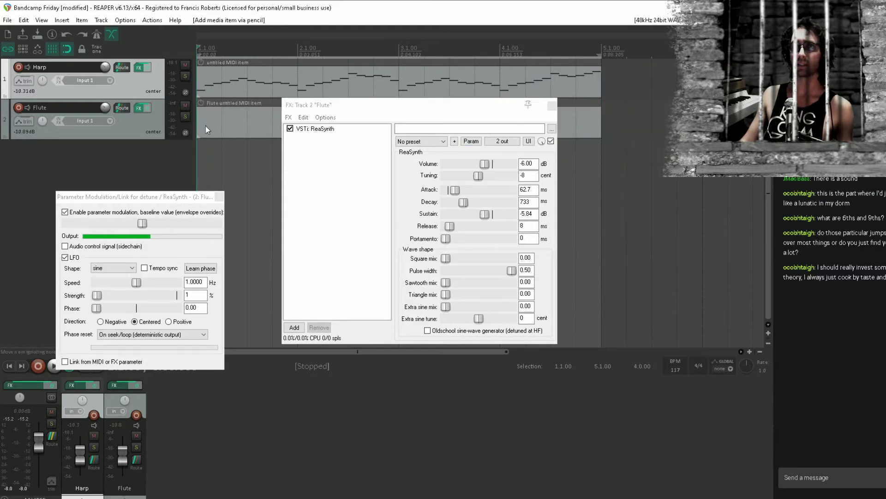
double_click(206, 125)
left_click_drag(156, 236, 482, 248)
scroll(348, 291, "up", 3)
key("space")
key("Escape")
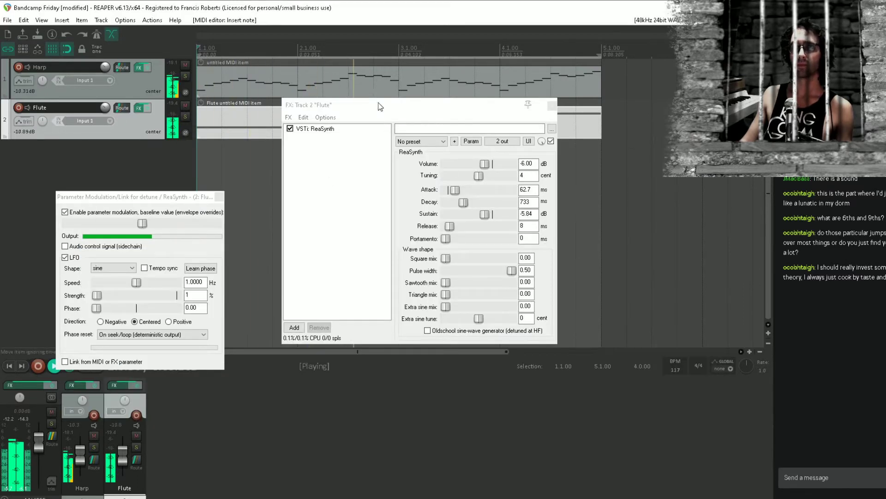
Adjust the tuning LFO during playback to a speed of about 2.28 Hz and a strength of 2.3%
left_click_drag(378, 102, 431, 157)
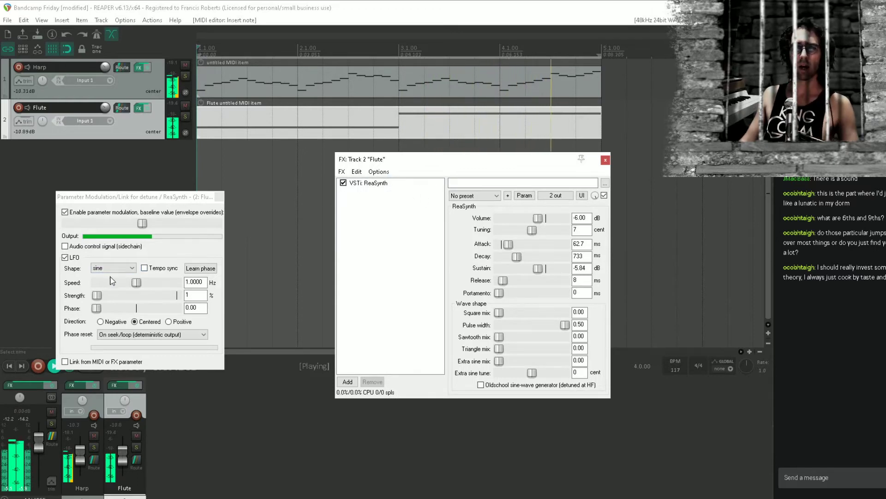
left_click_drag(103, 296, 104, 298)
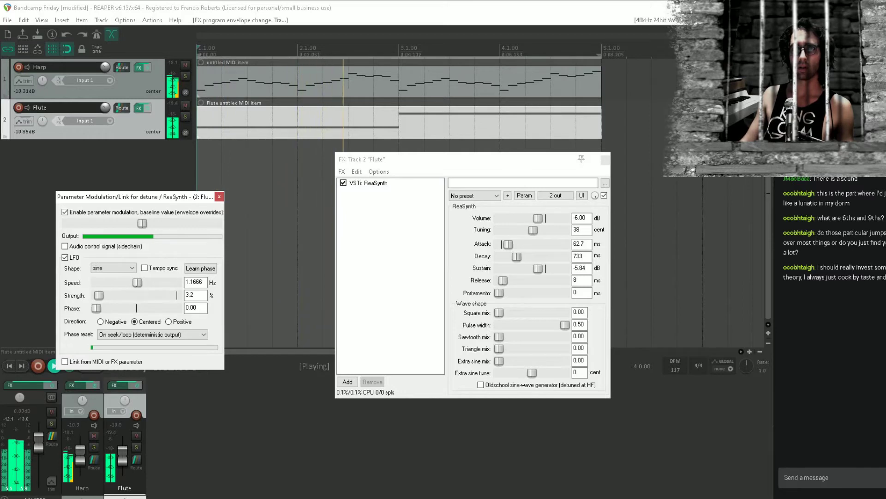
left_click_drag(136, 282, 98, 296)
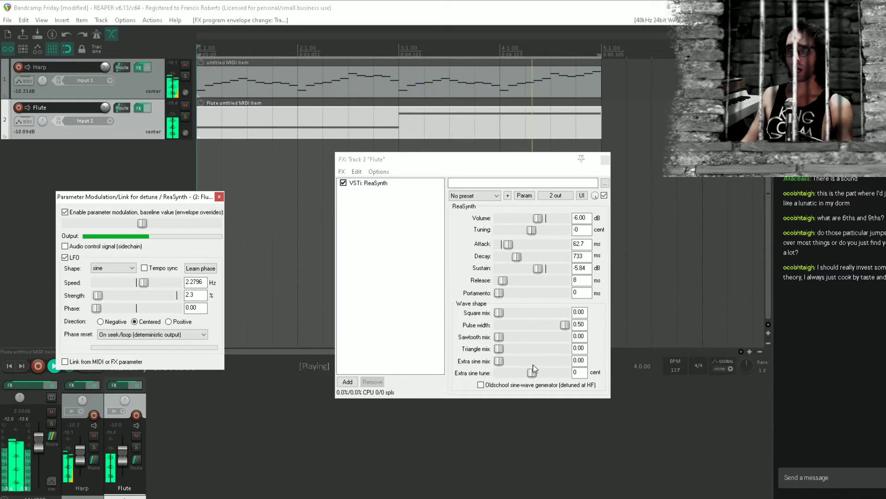
Set ReaSynth's extra sine tune to 1200 cents and raise its extra sine mix to 0.36
double_click(584, 373)
type("120")
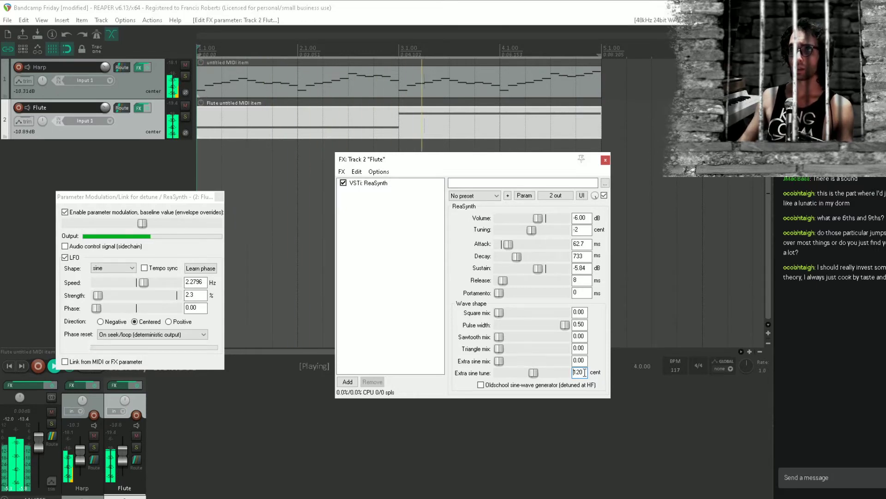
key("space")
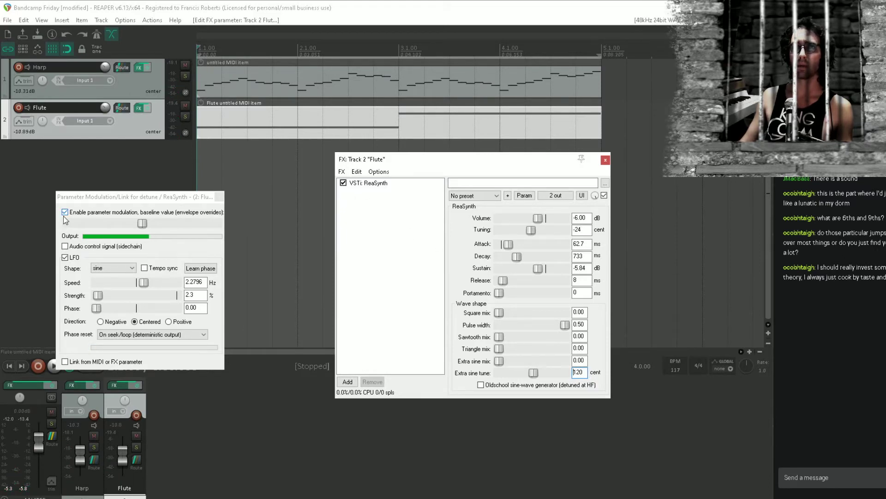
left_click(343, 183)
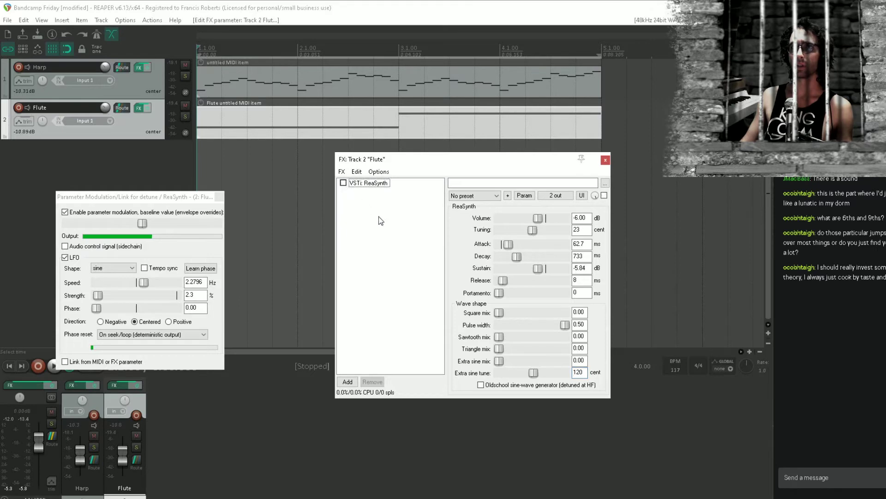
left_click(585, 376)
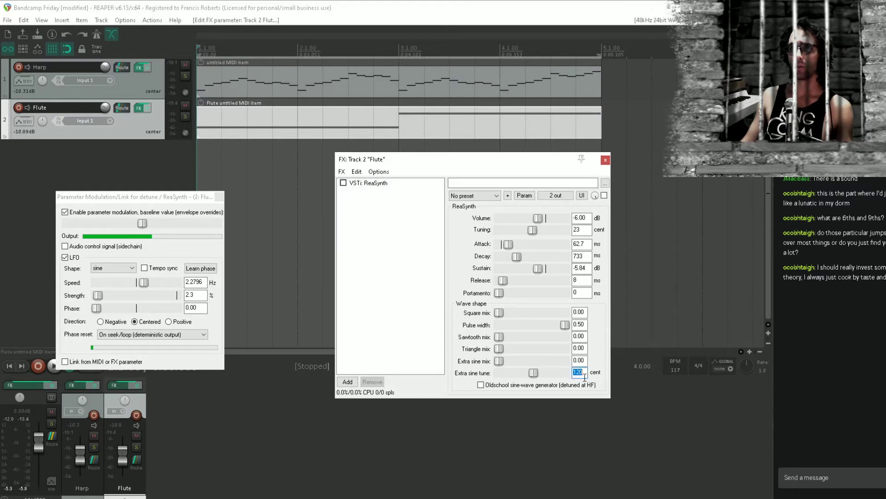
type("0")
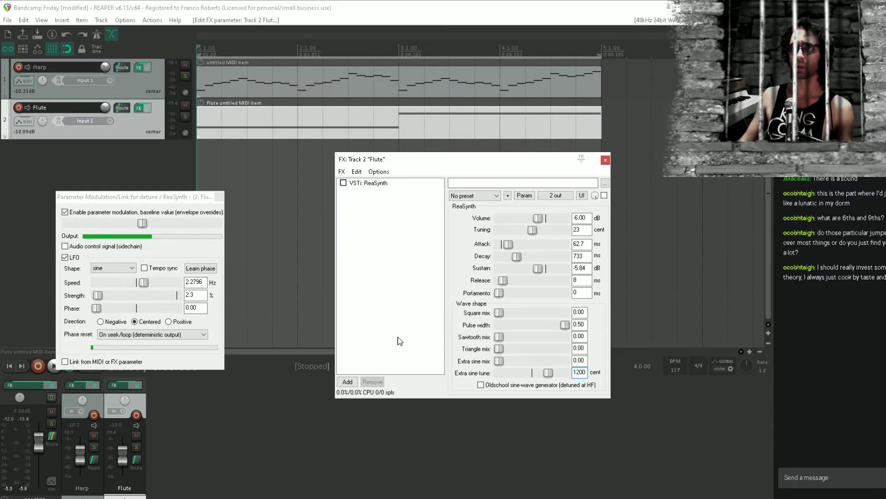
left_click(343, 183)
key("space")
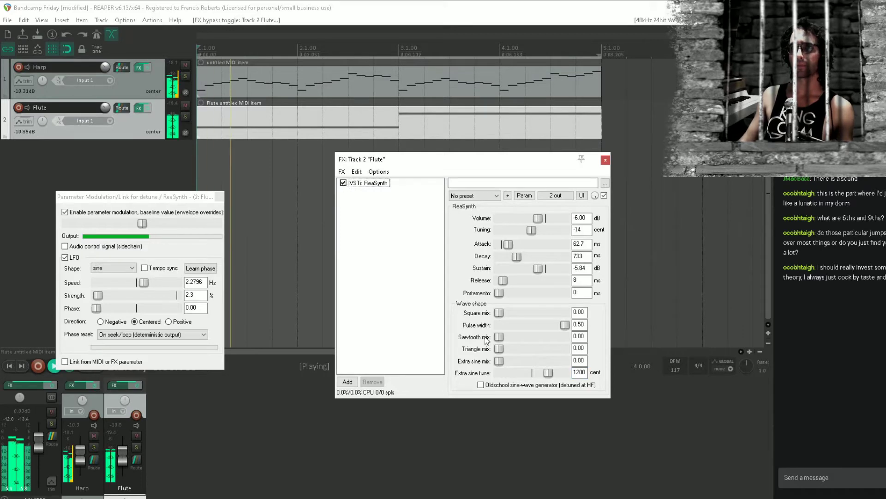
left_click_drag(499, 362, 523, 362)
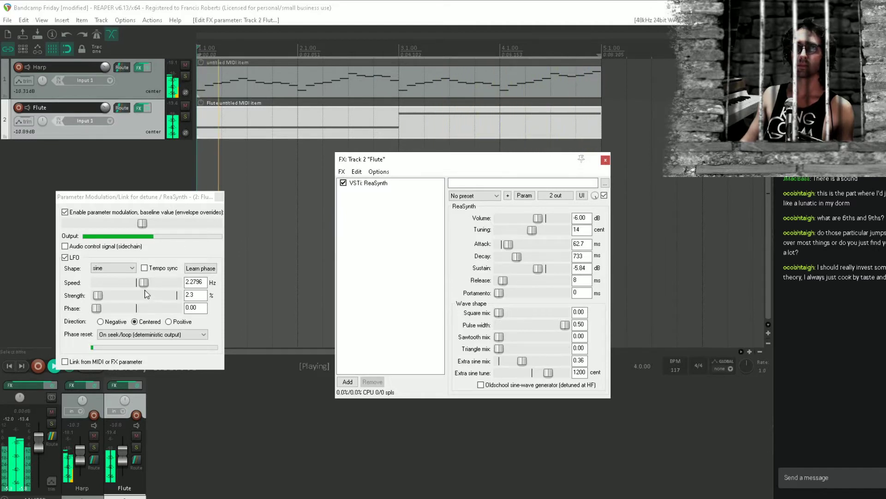
Raise the tuning LFO's speed to about 3.4 Hz, stop playback and save the project
left_click_drag(144, 283, 150, 283)
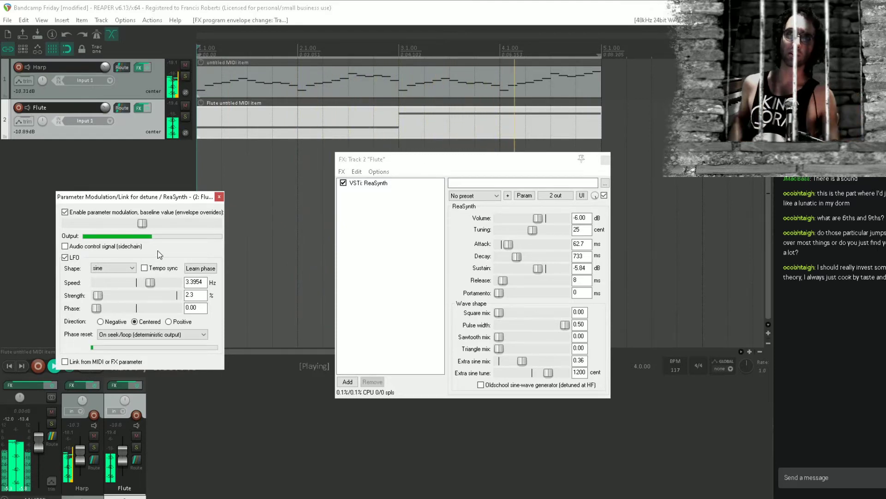
key("space")
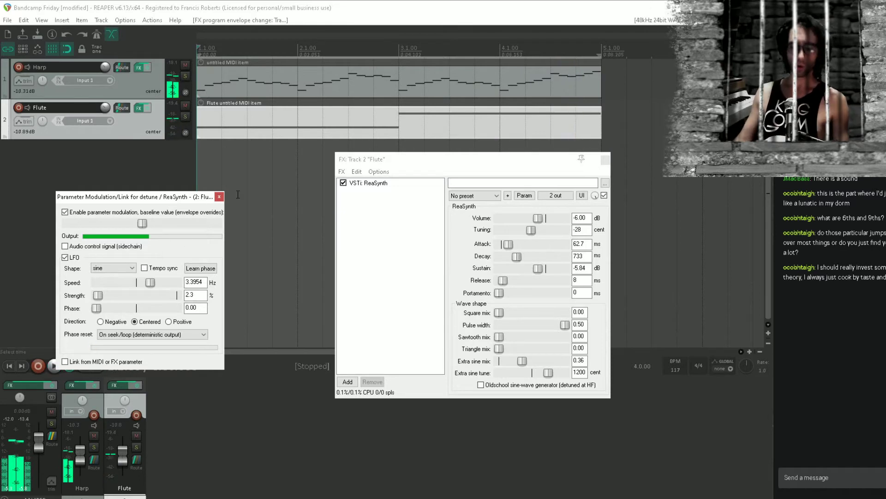
left_click(318, 3)
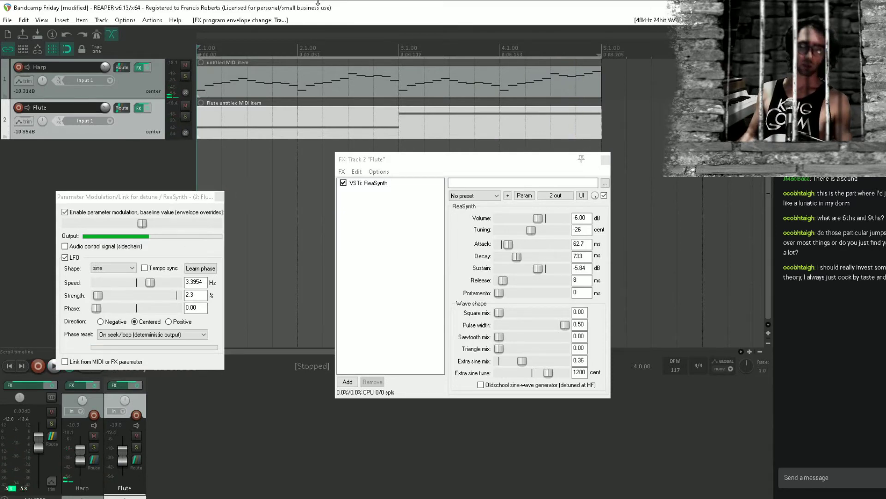
key("ctrl+s")
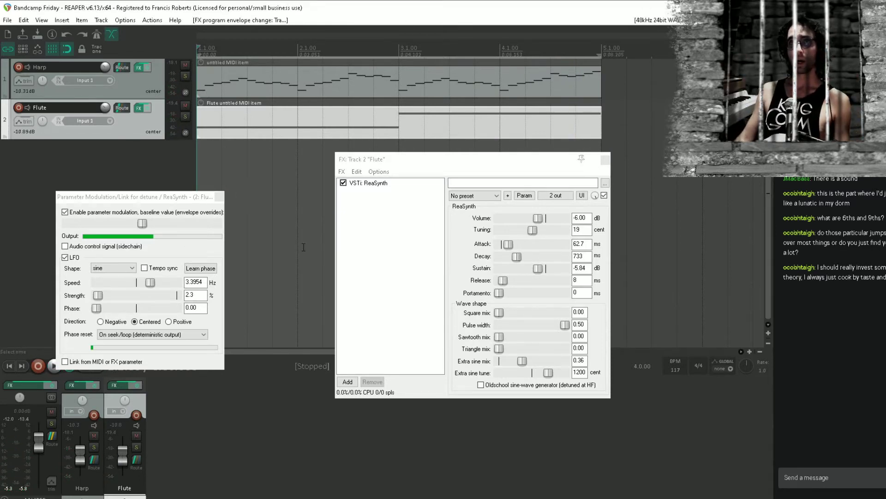
Add the ReaEQ plug-in after ReaSynth on the Flute track
left_click(303, 247)
double_click(377, 226)
type("reaeq")
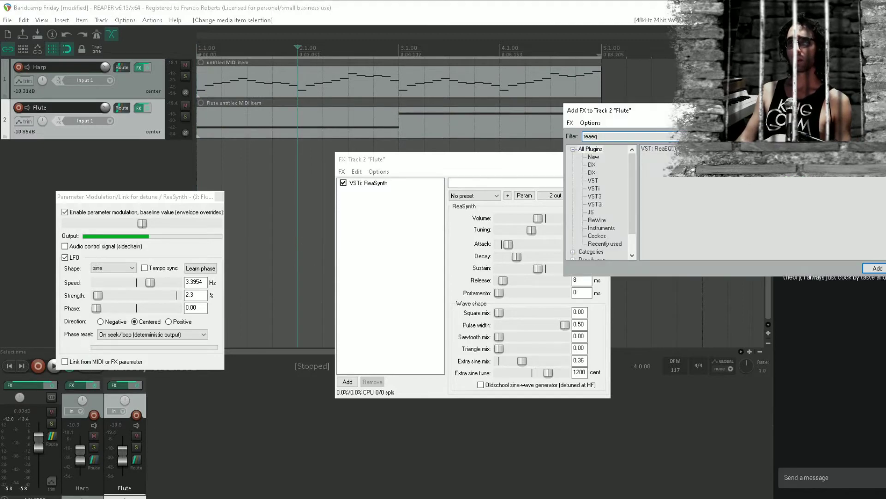
double_click(658, 148)
Load ReaEQ's Filters preset during playback, then lower the low-pass cutoff and raise the high-pass cutoff to about 202 Hz
key("space")
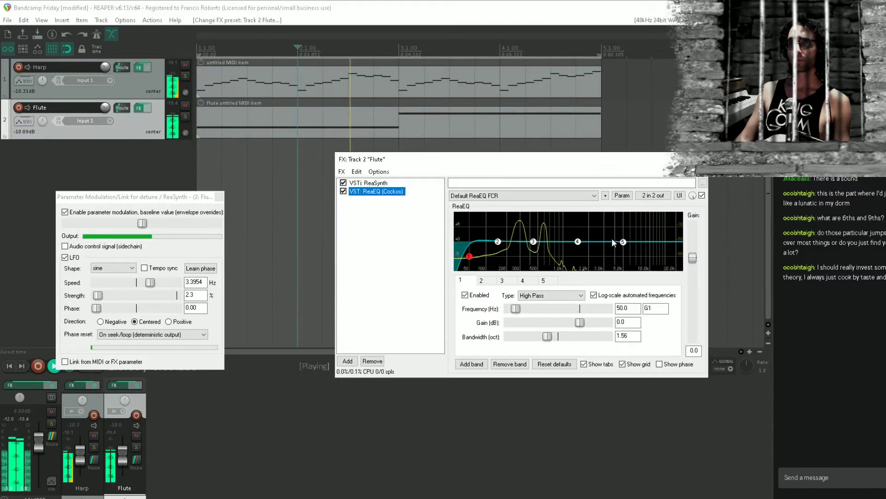
left_click(537, 193)
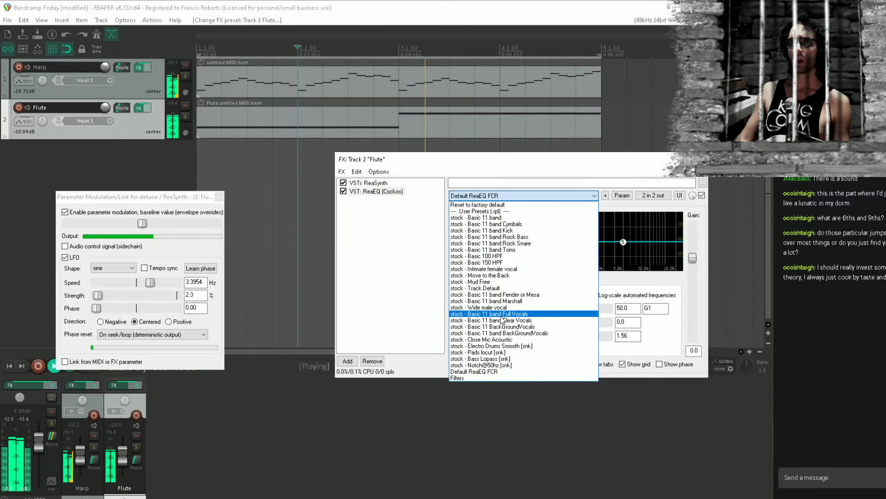
left_click(480, 378)
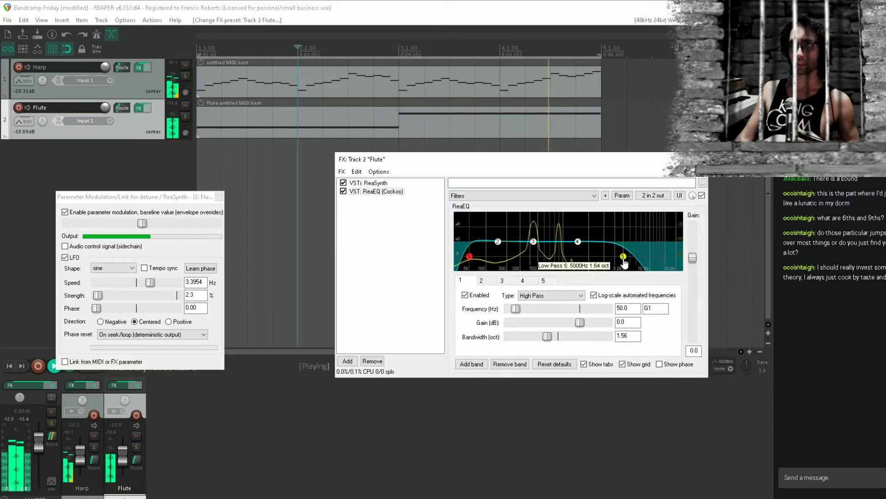
left_click_drag(623, 258, 548, 269)
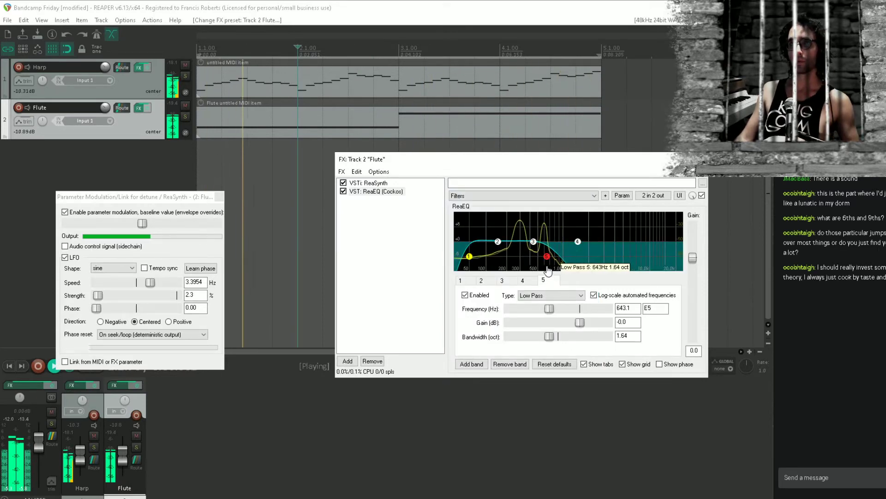
left_click_drag(469, 257, 510, 268)
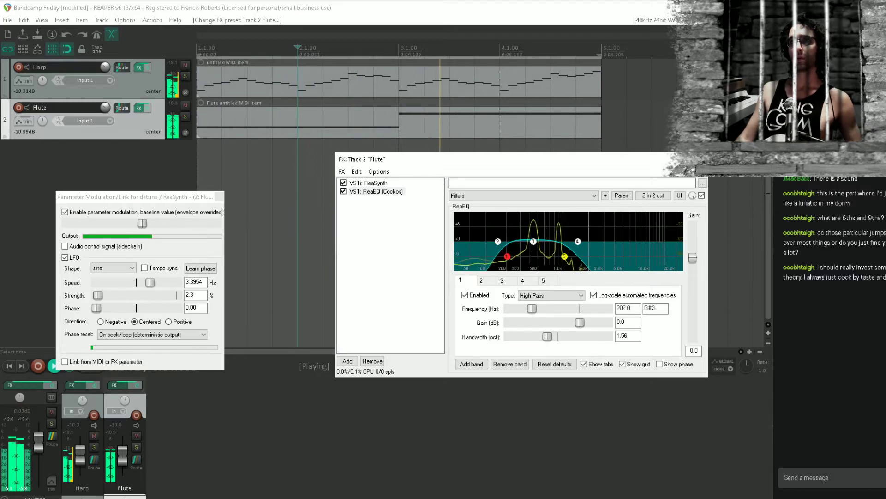
Close the Flute effects and parameter modulation windows, stop playback and save the project
left_click(698, 160)
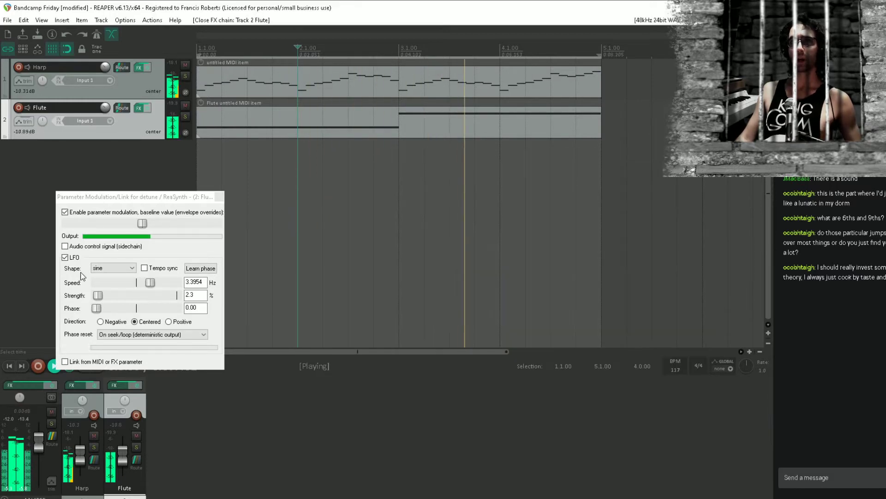
left_click(219, 196)
key("space")
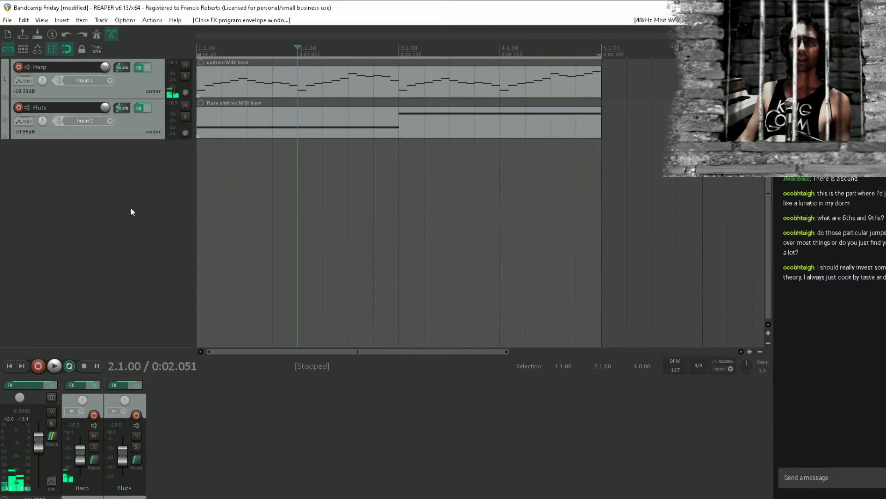
key("ctrl+s")
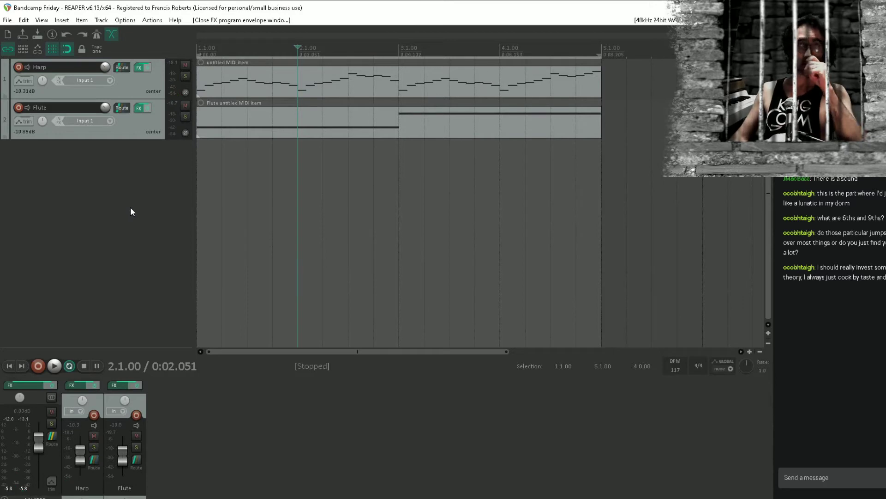
Open the Flute item in the MIDI editor, and duplicate the four-bar Harp item three times to fill 16 bars
double_click(274, 131)
scroll(287, 231, "down", 2)
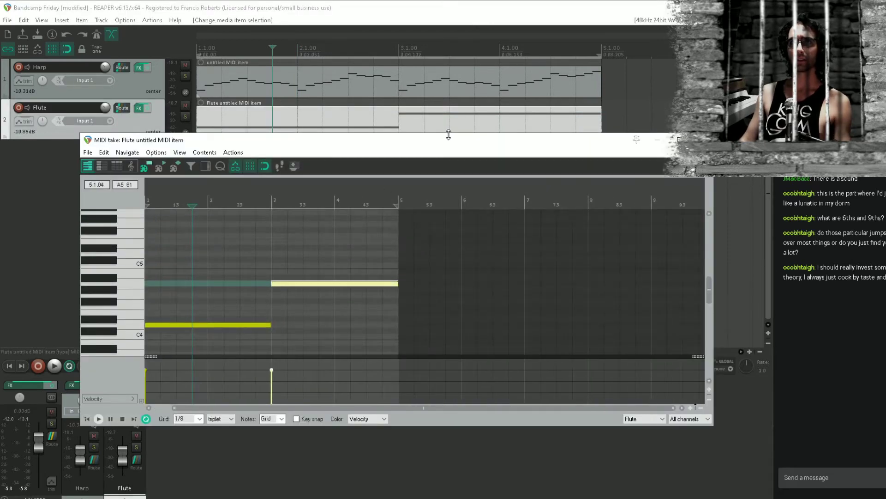
left_click(416, 76)
scroll(395, 84, "down", 5)
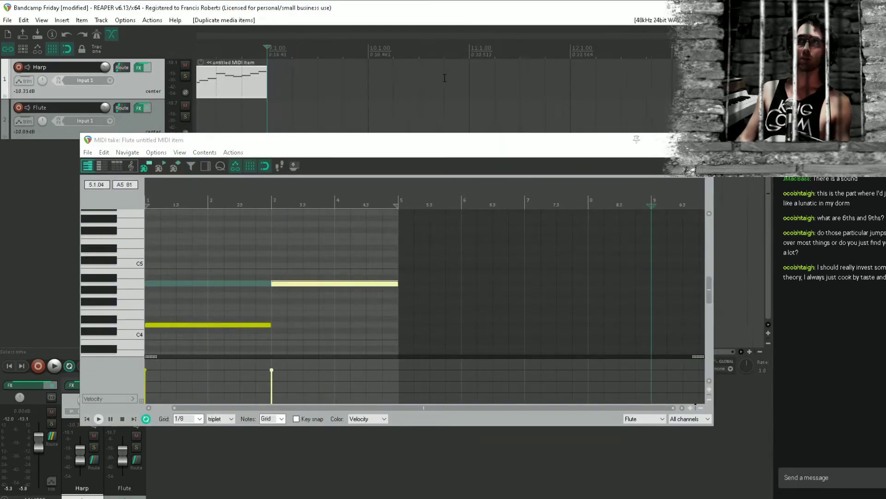
key("ctrl+d")
key("ctrl+d")
key("ctrl+d")
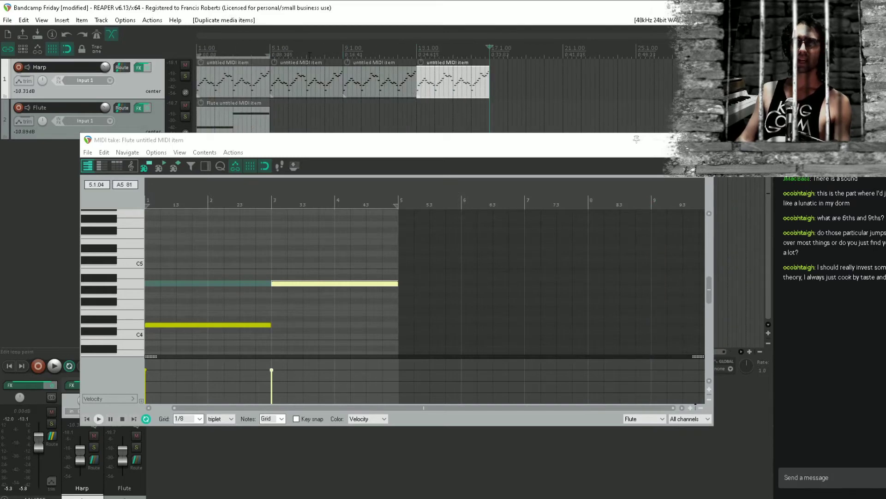
Set the time selection to span all 16 bars, save the project, and extend the Flute item to the end of bar 16
left_click_drag(270, 55, 490, 55)
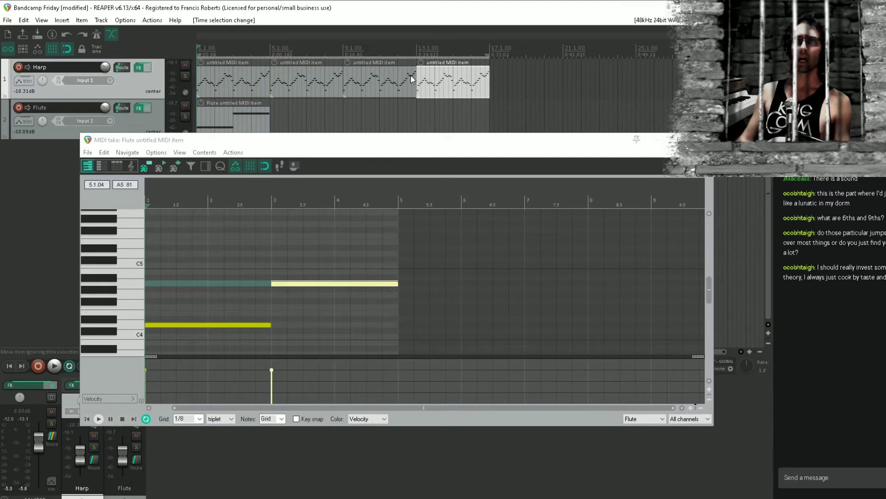
key("ctrl+s")
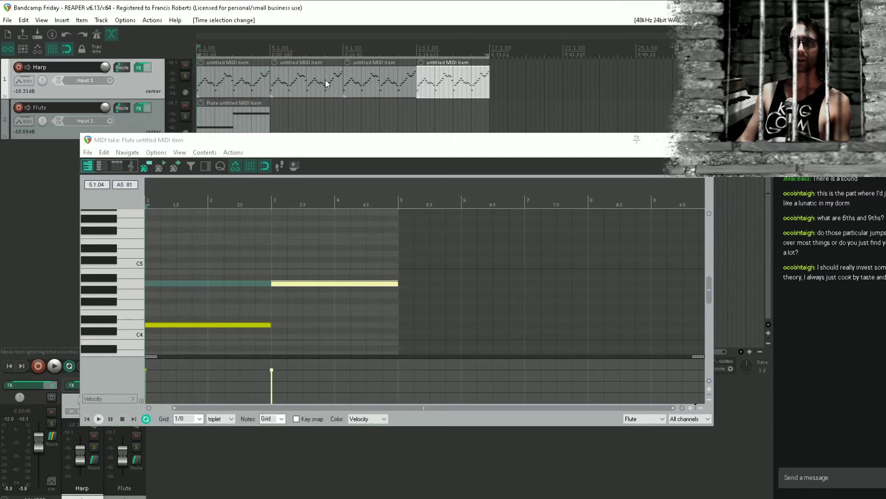
left_click_drag(254, 83, 445, 82)
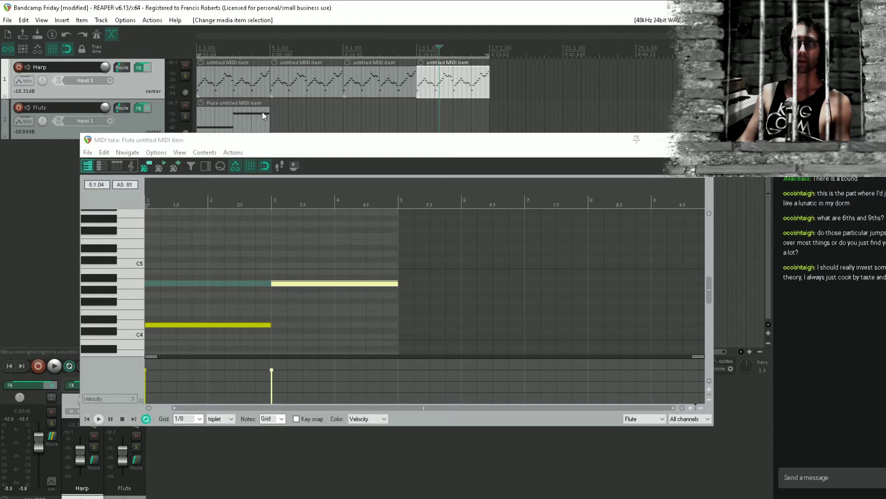
left_click_drag(270, 117, 488, 122)
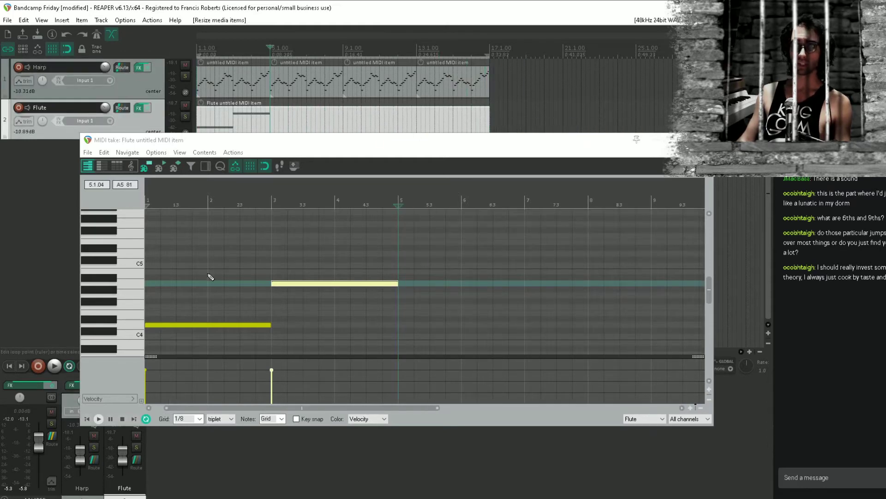
Delete both existing two-bar notes from the Flute item
left_click_drag(237, 273, 236, 255)
left_click(160, 287)
scroll(277, 277, "up", 3)
left_click_drag(294, 277, 296, 266)
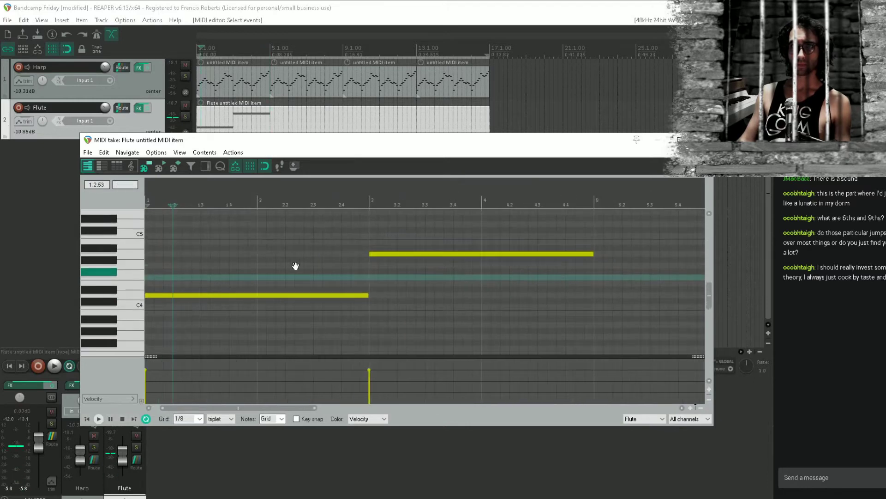
double_click(340, 295)
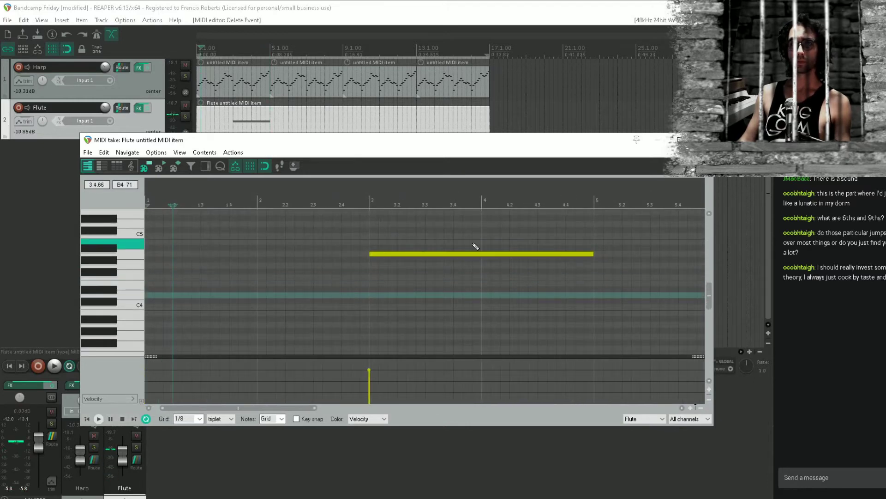
double_click(439, 254)
Draw a one-bar D4 note at bar 5 of the Flute item and play from bar 4
left_click(597, 293)
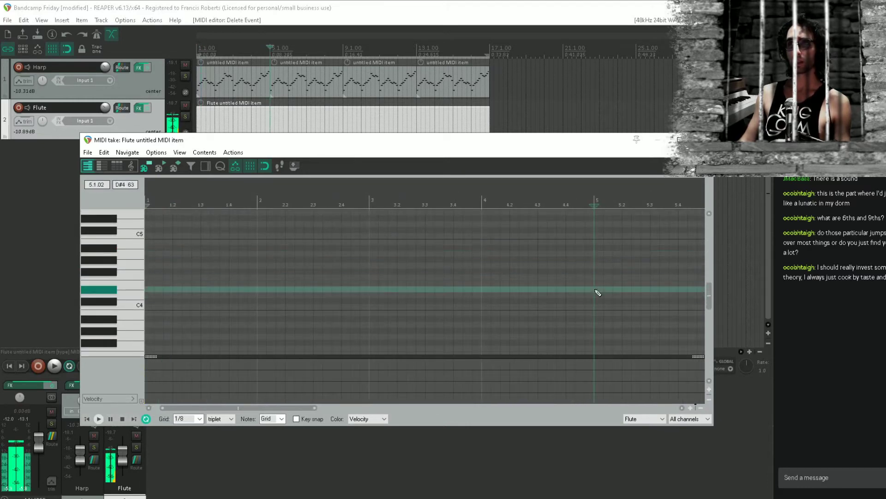
left_click_drag(594, 286, 403, 237)
mouse_move(410, 268)
left_mouse_down()
mouse_move(509, 266)
mouse_move(520, 255)
left_mouse_up()
left_click(332, 254)
key("space")
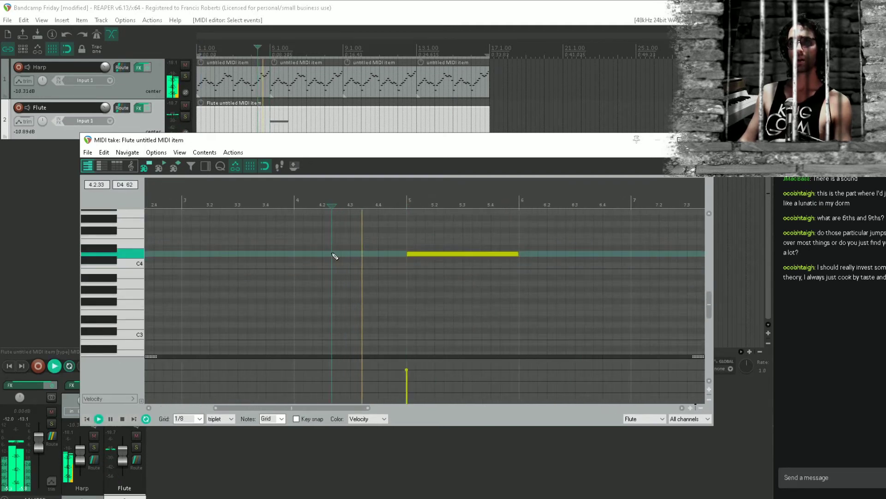
Add a two-beat D#4 note at the start of bar 6 and play the flute phrase back
scroll(485, 256, "up", 4)
scroll(485, 256, "up", 1)
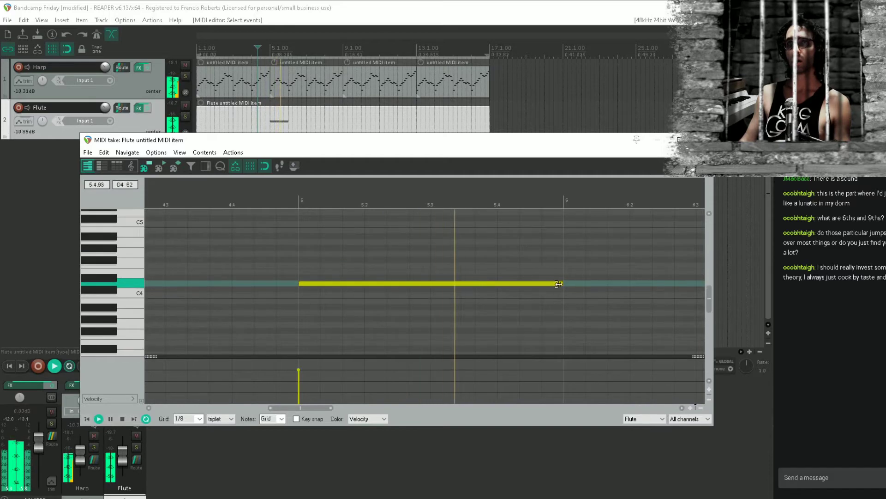
key("space")
mouse_move(575, 278)
left_mouse_down()
mouse_move(633, 281)
mouse_move(430, 303)
mouse_move(463, 301)
left_mouse_up()
key("space")
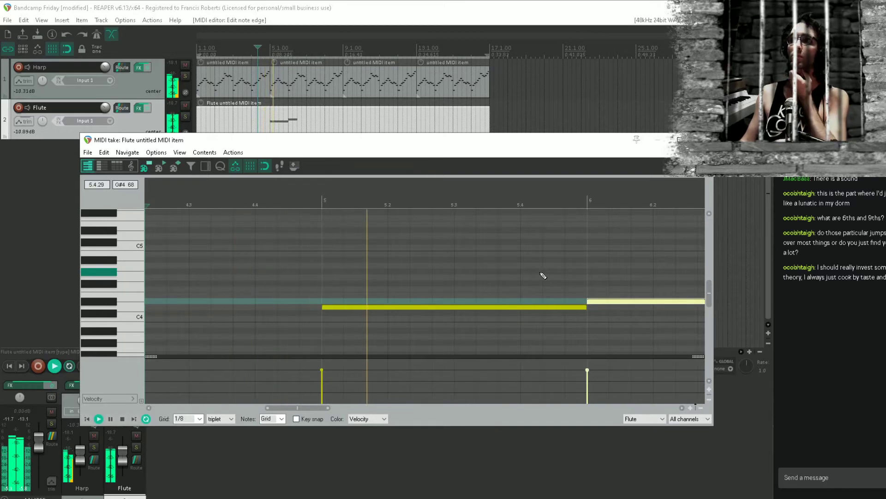
key("space")
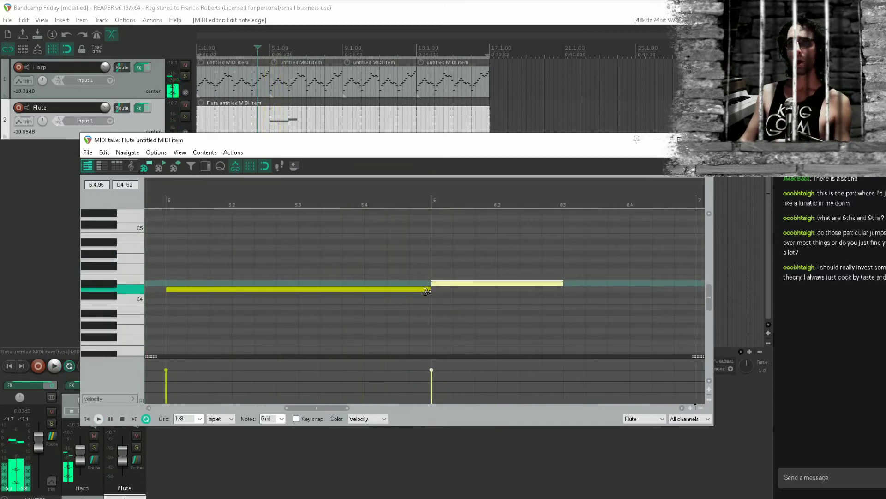
Shorten the bar 5 D4 note to three beats, fill the fourth beat with short C4 and D4 notes, and audition the phrase
left_click_drag(427, 291, 365, 291)
left_click(372, 301)
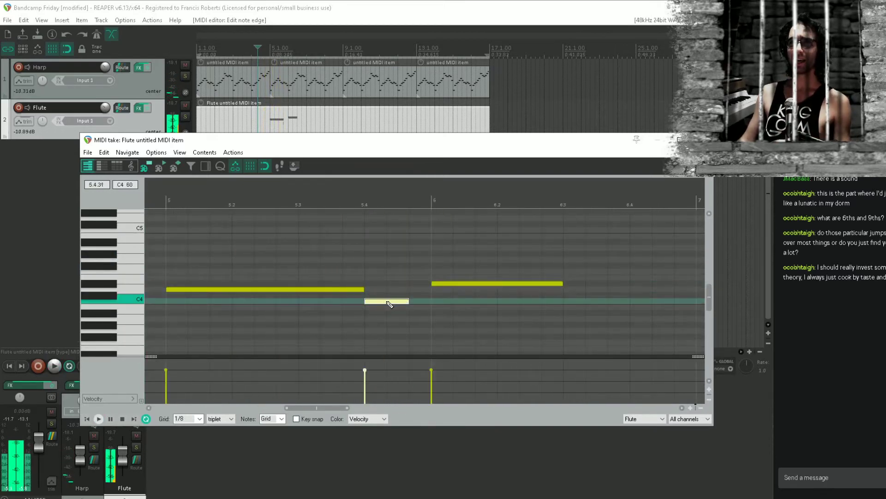
left_click(418, 290)
key("space")
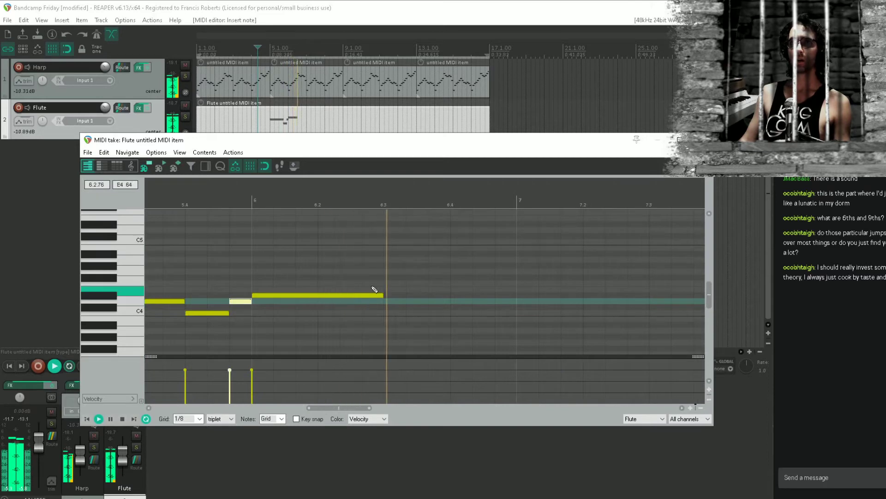
key("space")
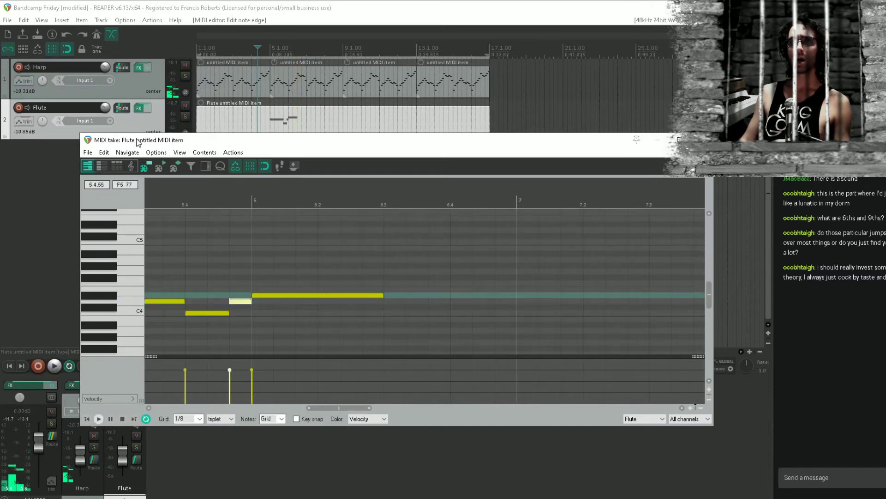
Raise the release of the Flute track's ReaSynth to about 629 ms while auditioning the melody
left_click(139, 108)
left_click(383, 184)
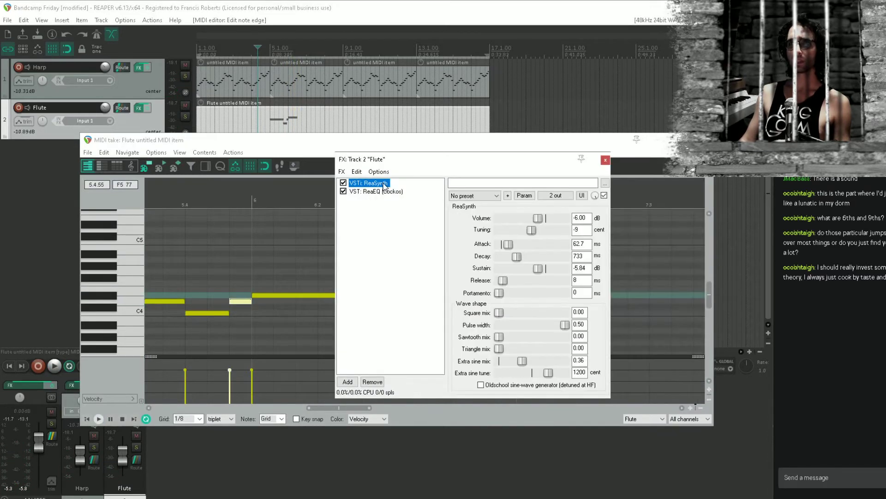
left_click(505, 281)
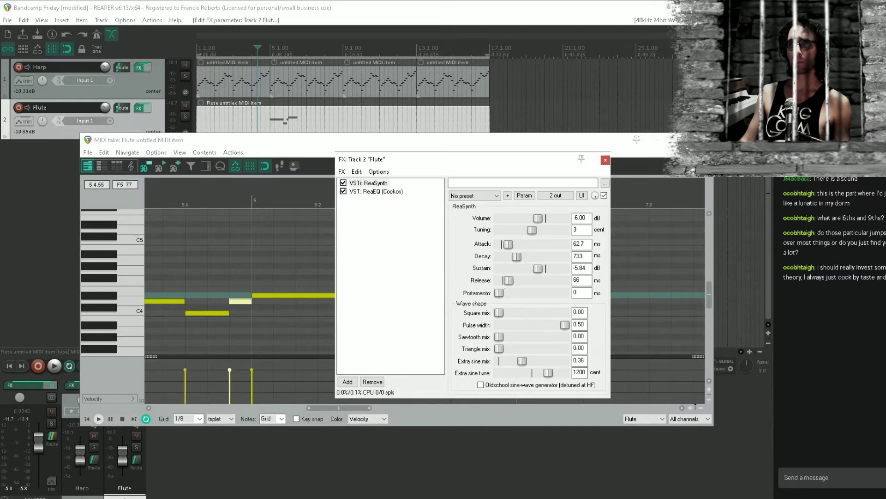
left_click_drag(505, 281, 503, 280)
key("space")
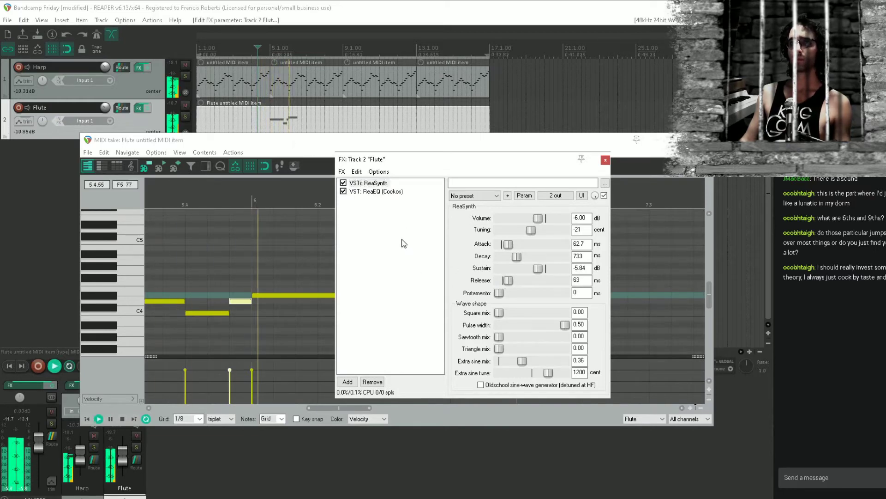
key("space")
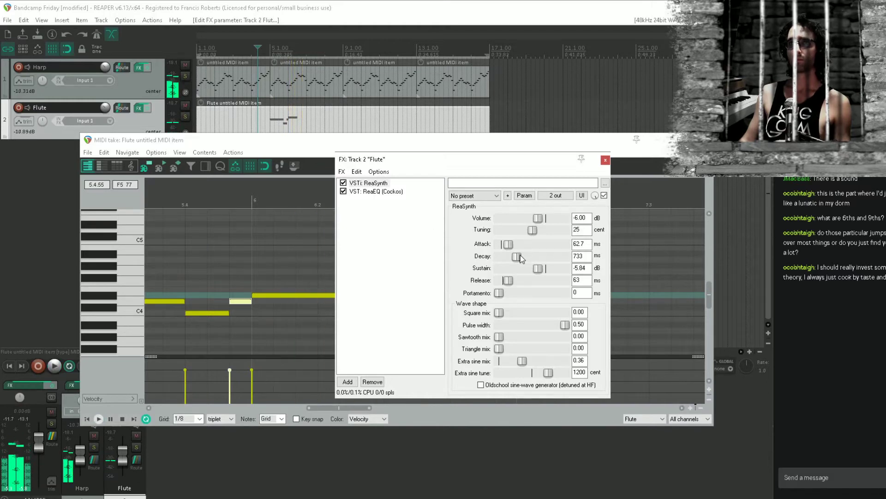
left_click_drag(501, 283, 531, 288)
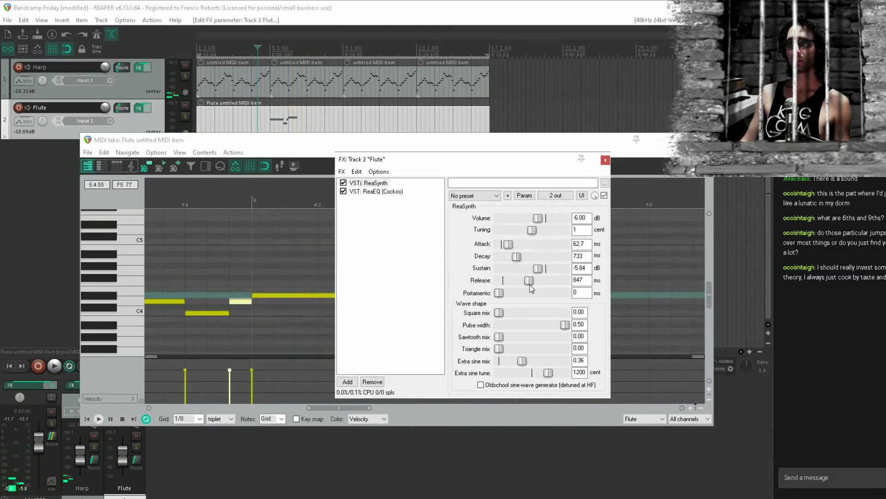
key("space")
left_click(290, 119)
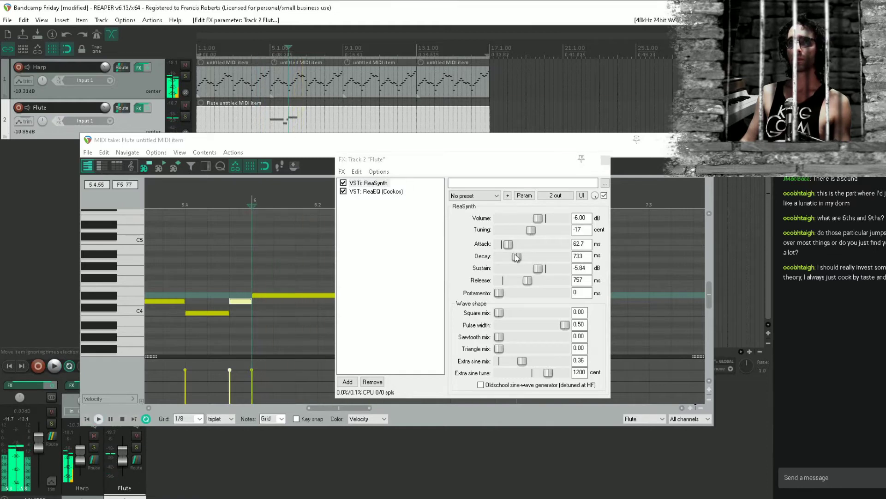
left_click_drag(528, 280, 525, 280)
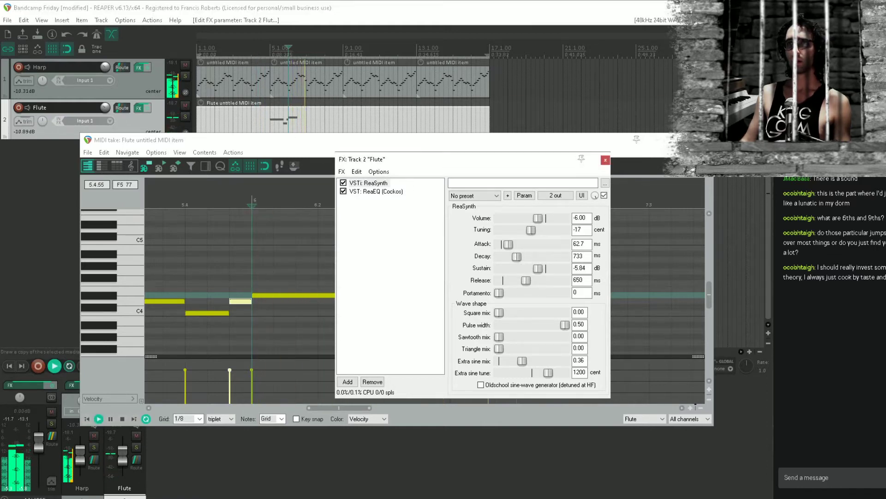
key("space")
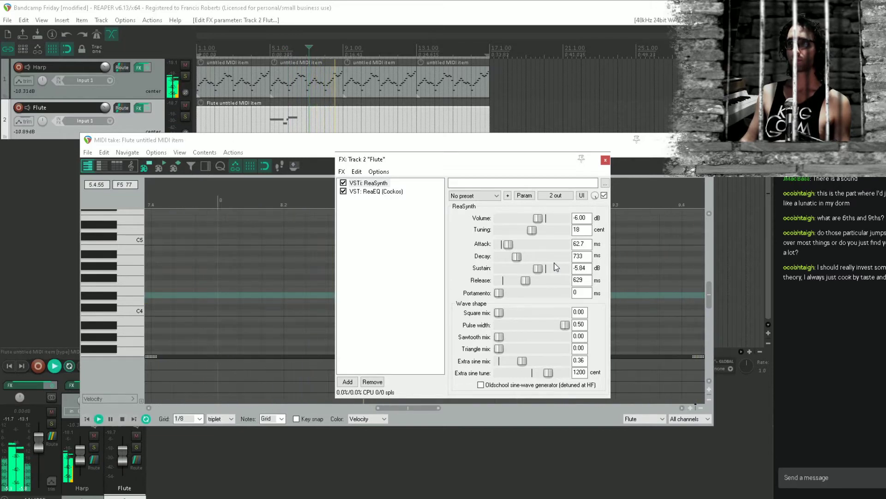
key("space")
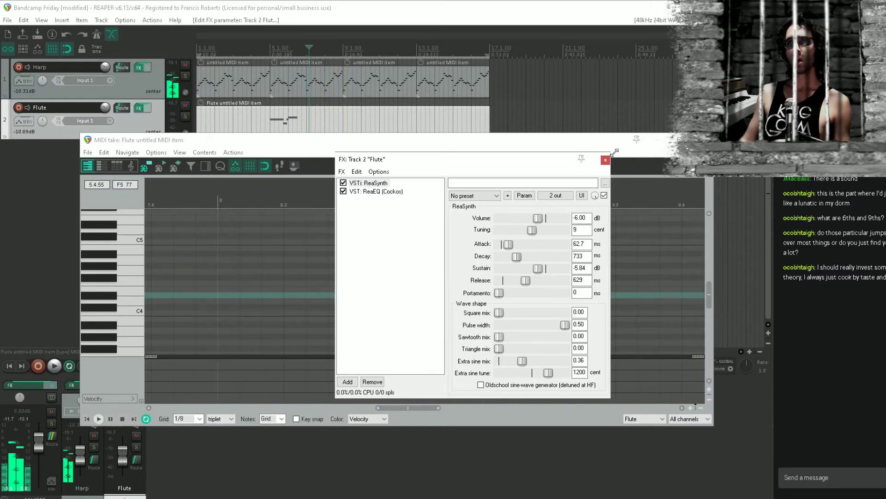
Close the Flute effects window and MIDI editor, and save the project
left_click(605, 160)
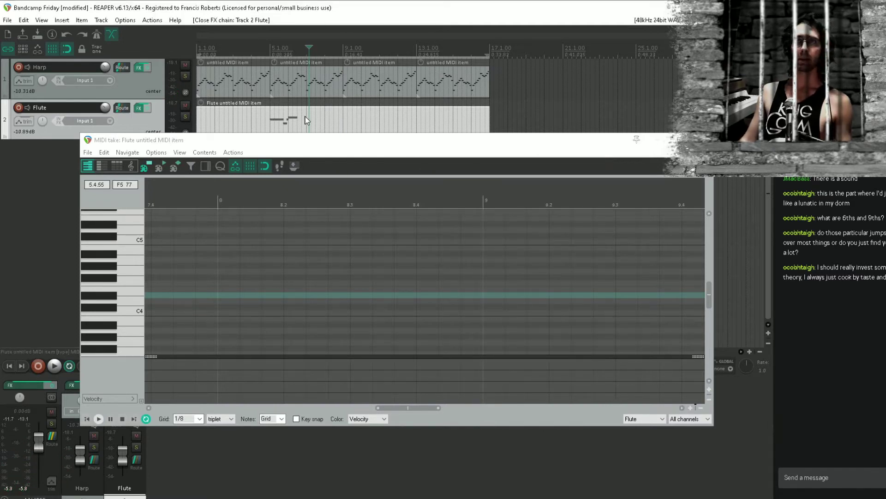
key("ctrl+s")
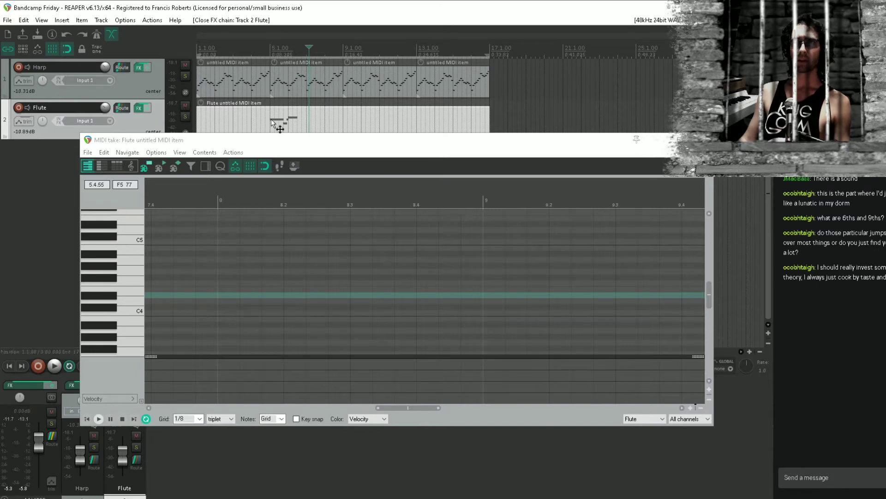
left_click(270, 119)
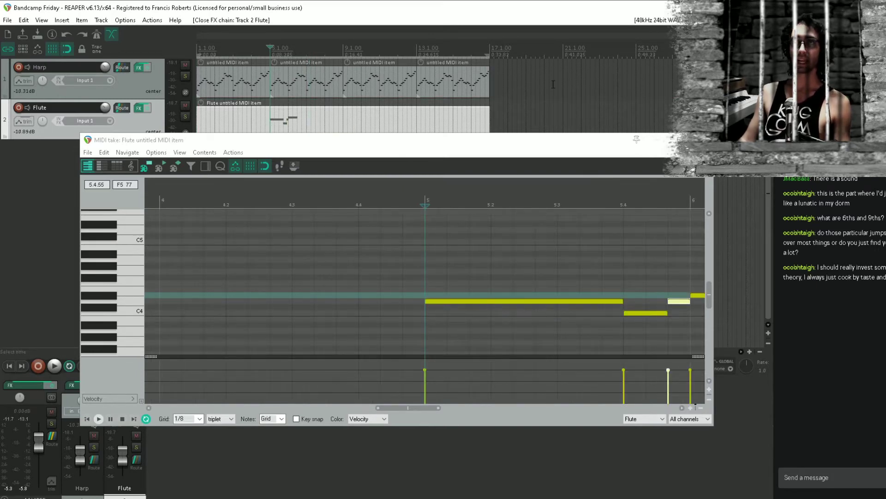
left_click(703, 139)
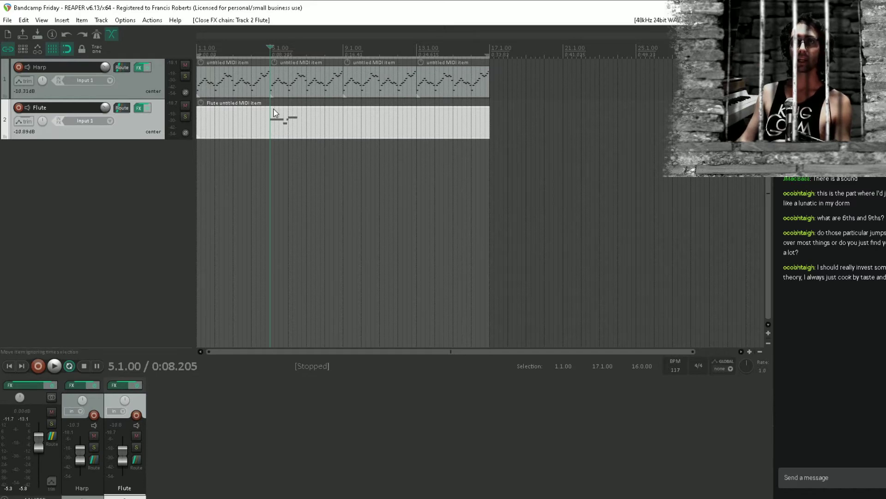
Reopen the Flute item in the MIDI editor with the notes of bars 5 and 6 in view
double_click(279, 131)
scroll(504, 264, "down", 3)
left_click_drag(548, 250, 451, 248)
scroll(502, 278, "up", 1)
left_click(477, 267)
scroll(496, 278, "up", 2)
scroll(500, 279, "down", 1)
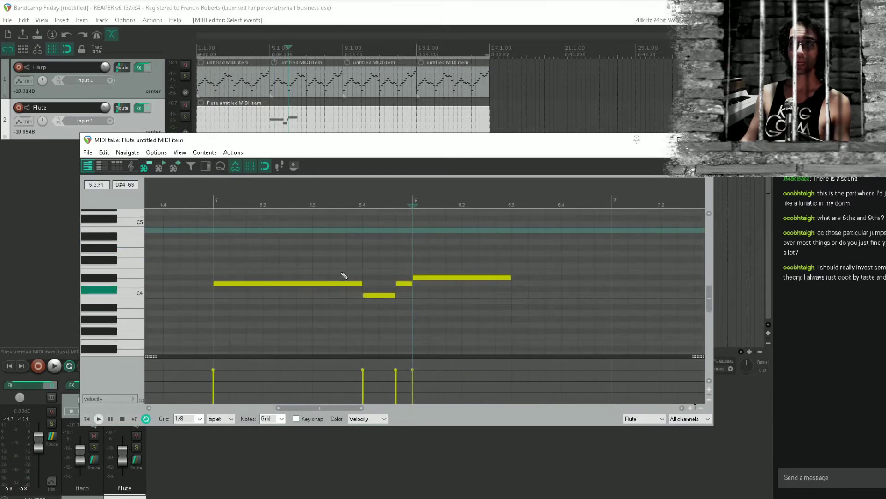
Play the flute melody from bar 5, then fill bar 7 with a two-beat A4, a one-beat A#4 and a one-beat A4
left_click(214, 267)
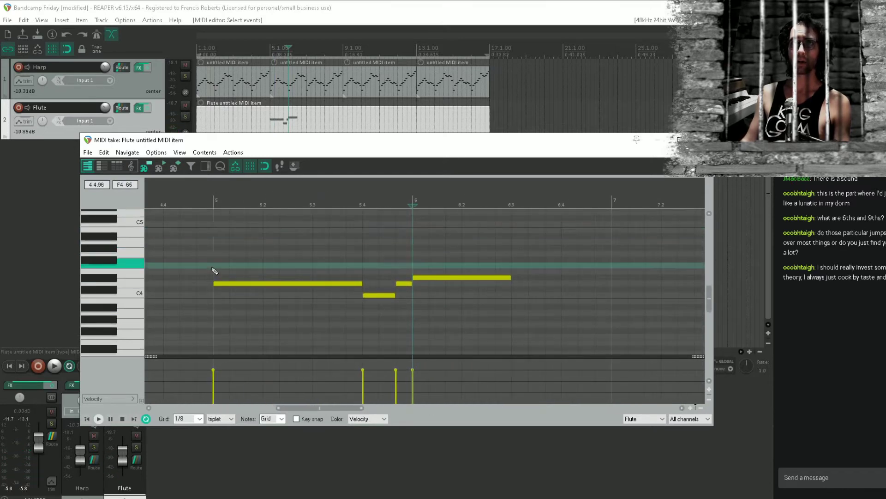
key("space")
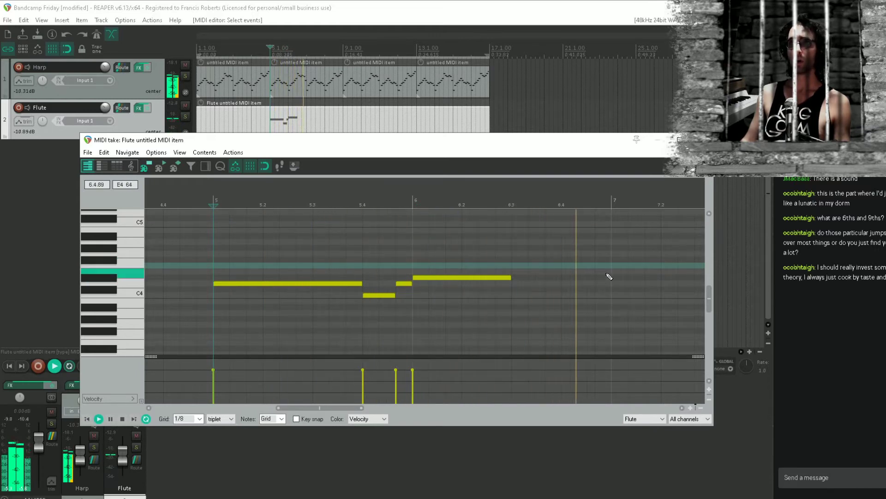
key("space")
left_click_drag(618, 243, 657, 243)
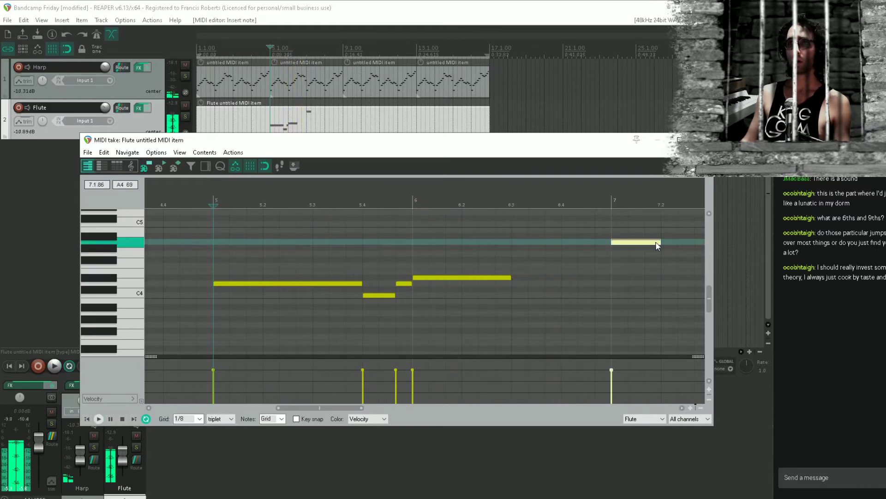
mouse_move(366, 294)
left_mouse_down()
mouse_move(497, 293)
mouse_move(467, 291)
mouse_move(488, 296)
left_mouse_up()
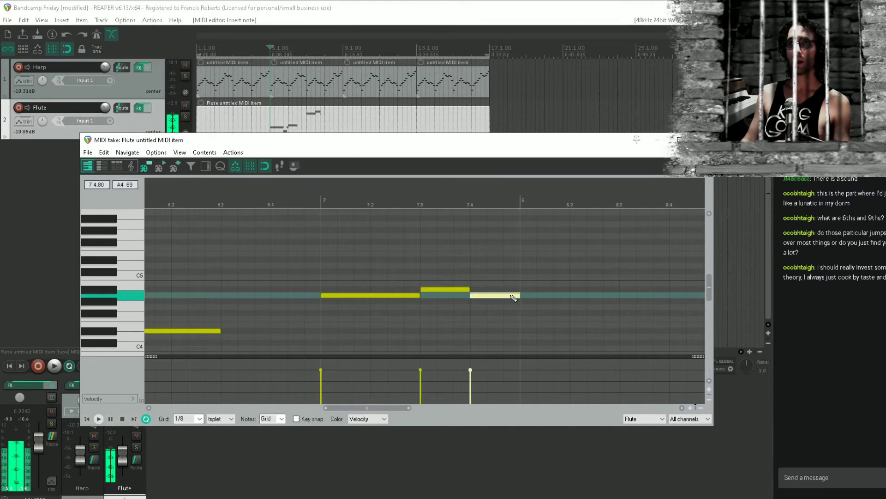
Lower the Flute track's ReaSynth release to about 323 ms, start playback and close the effects window
left_click(138, 109)
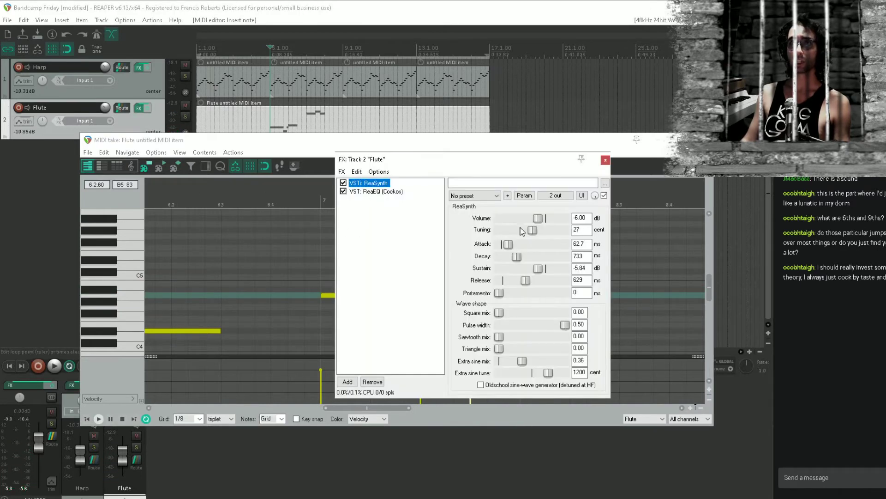
left_click_drag(526, 280, 524, 280)
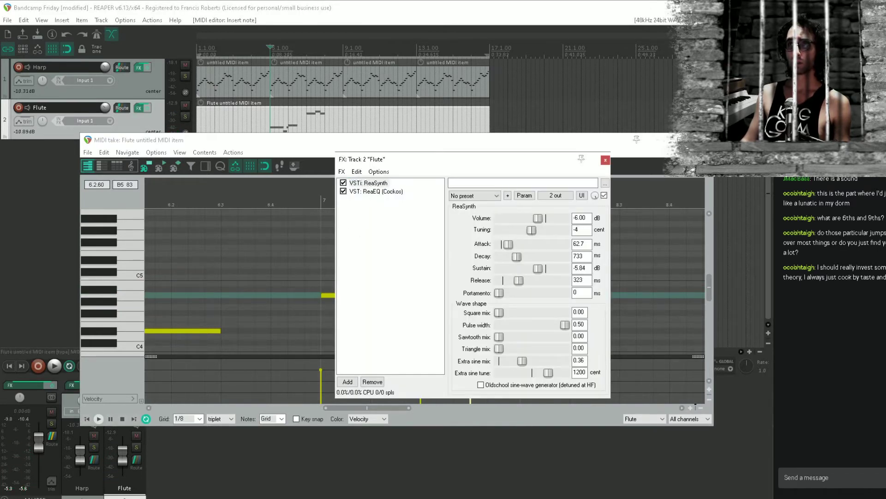
key("space")
left_click(605, 160)
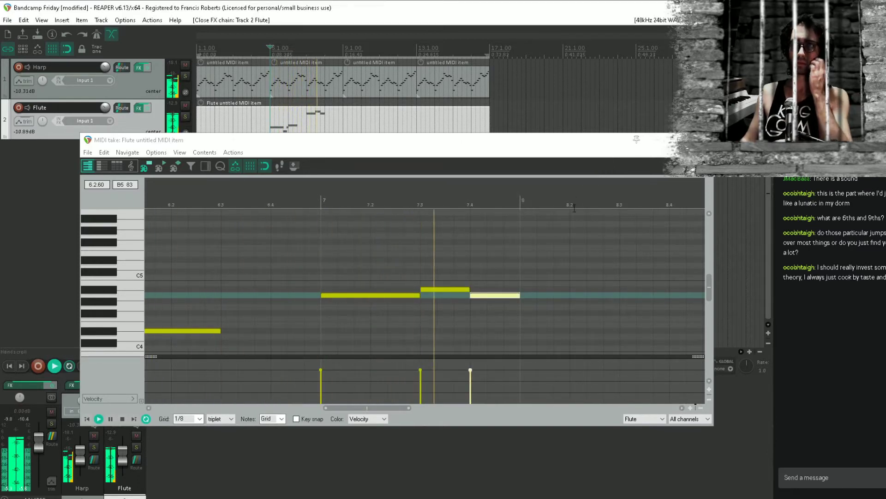
Add a two-beat G4 at the start of bar 8 in the Flute item, then close the MIDI editor and save the project
key("space")
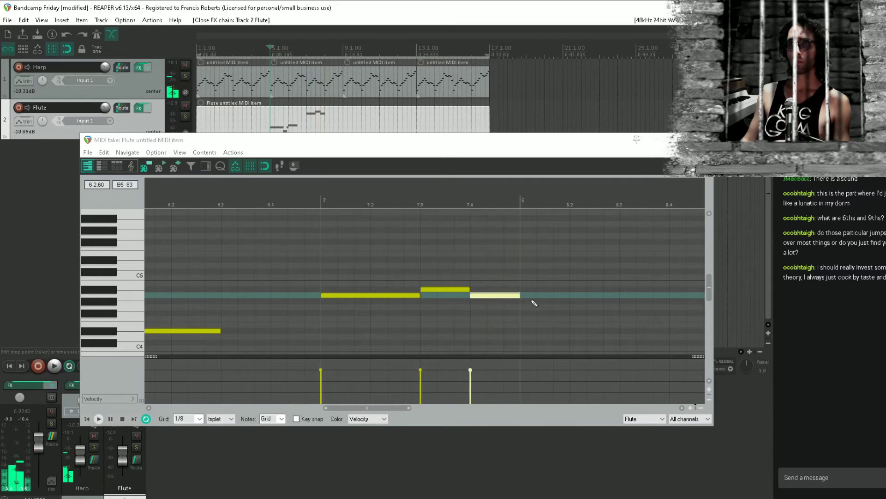
mouse_move(530, 308)
left_mouse_down()
mouse_move(559, 309)
mouse_move(503, 299)
mouse_move(536, 302)
left_mouse_up()
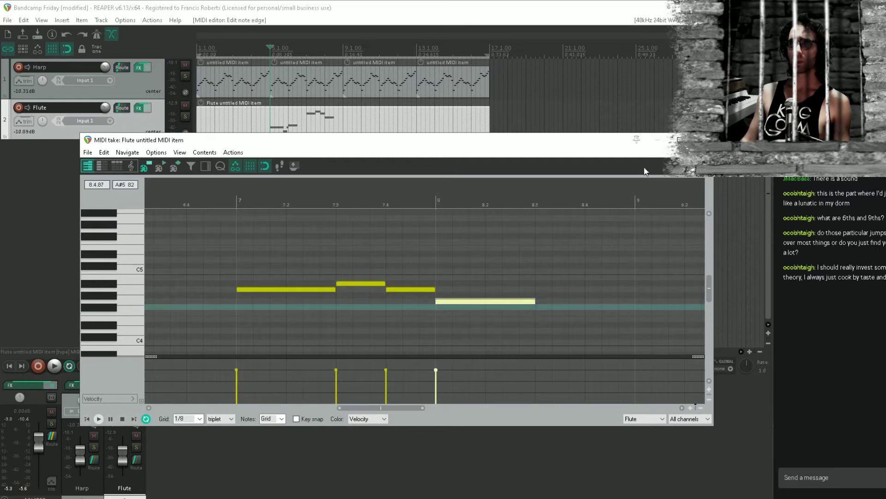
key("Escape")
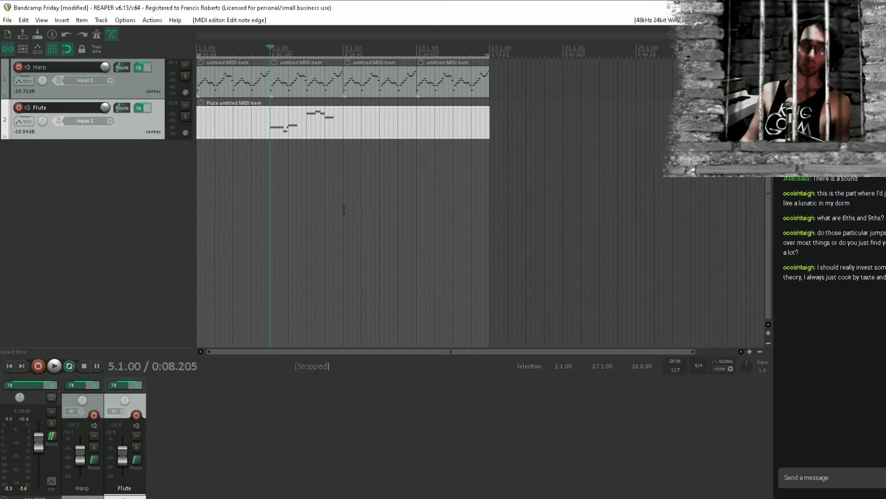
left_click(270, 173)
key("ctrl+s")
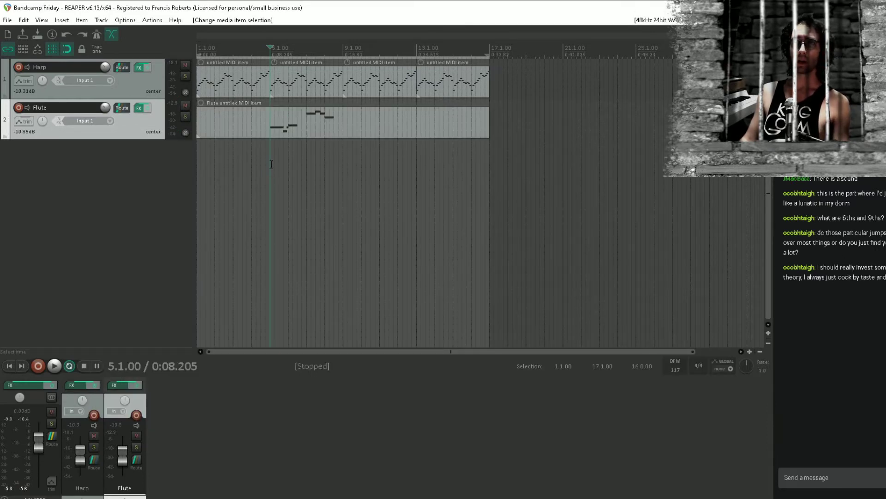
Play the arrangement from the beginning of the project to hear the flute melody with the harp
scroll(436, 192, "up", 4)
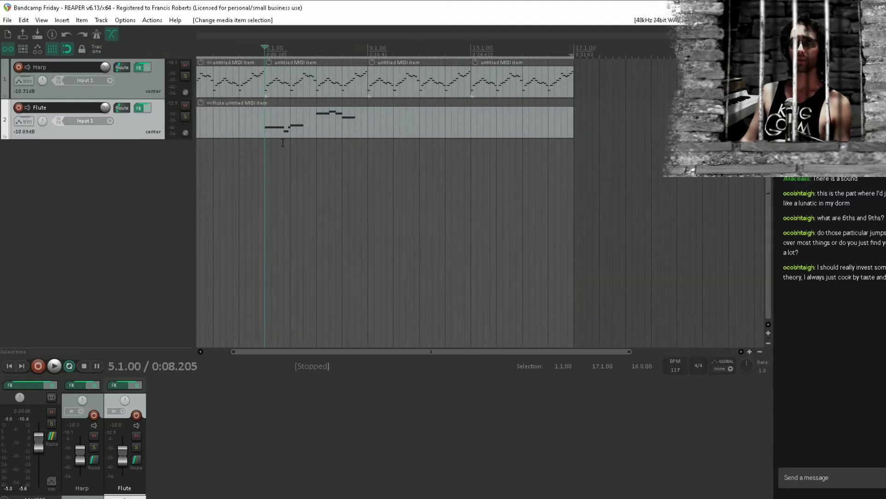
scroll(491, 193, "down", 2)
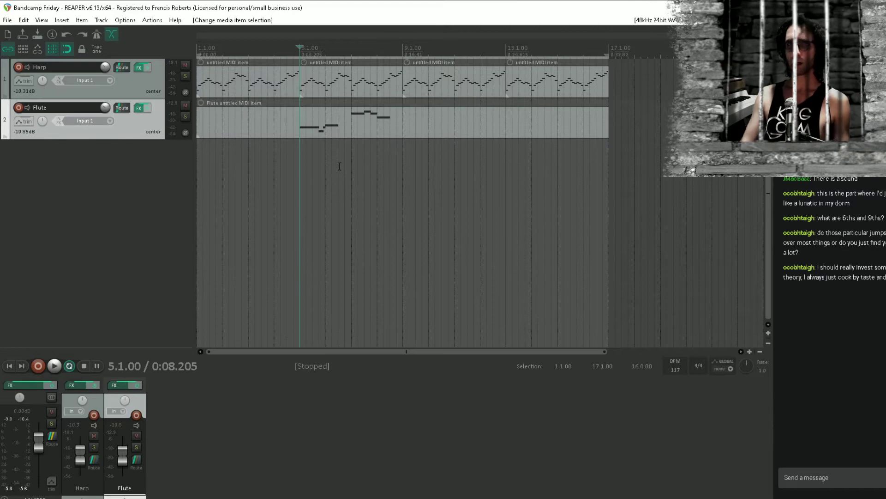
key("Home")
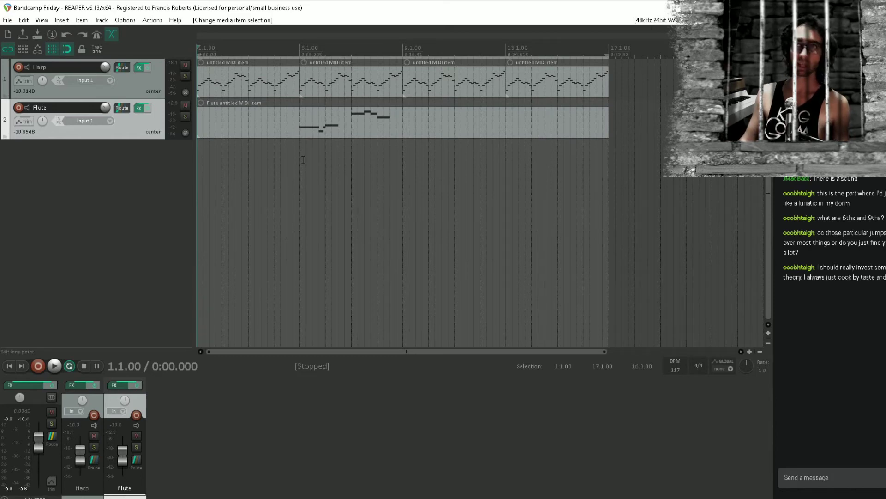
key("space")
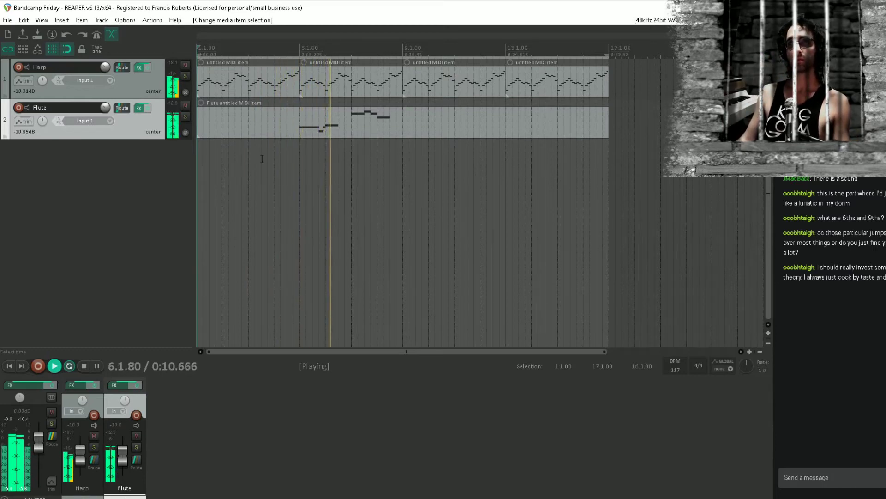
Lengthen the Flute item's D#4 in bar 6 and G4 in bar 8 to three beats each, and close the MIDI editor
double_click(339, 119)
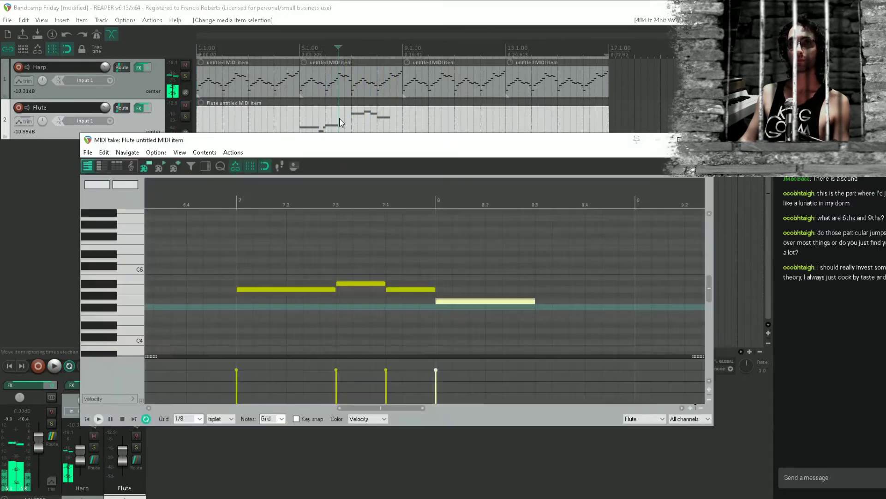
left_click(540, 307)
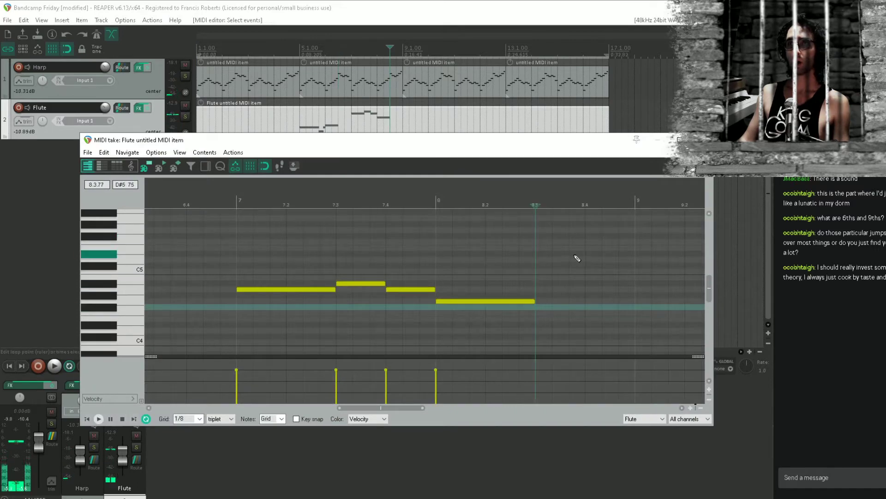
left_click_drag(575, 256, 627, 267)
left_click_drag(349, 319, 400, 319)
left_click_drag(211, 280, 205, 281)
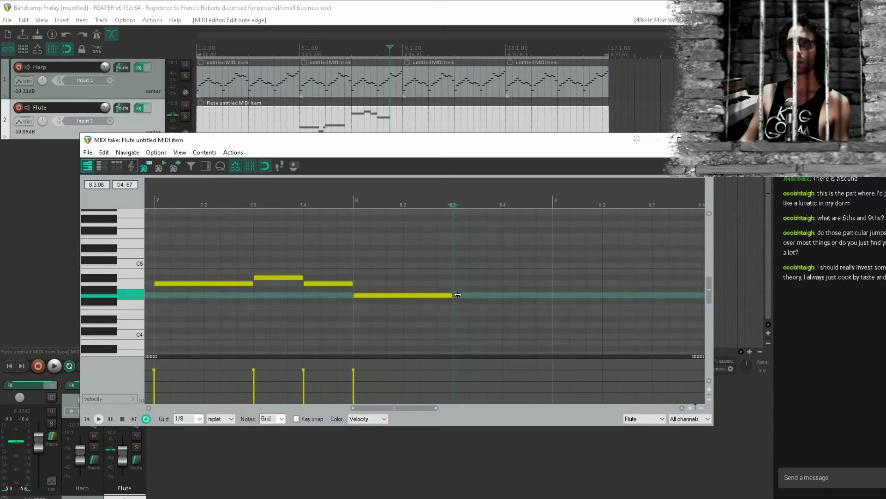
left_click_drag(453, 299, 503, 299)
left_click(702, 140)
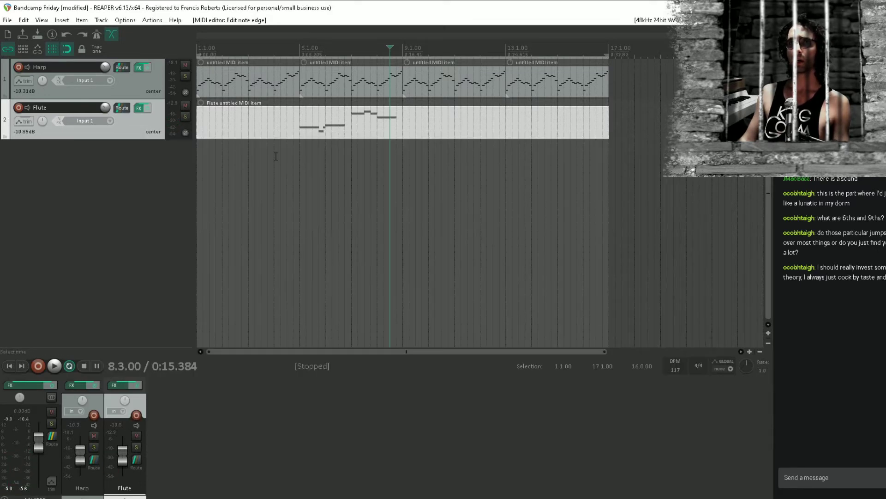
Play the harp and flute from bar 5 to check the lengthened flute notes
left_click(299, 163)
key("space")
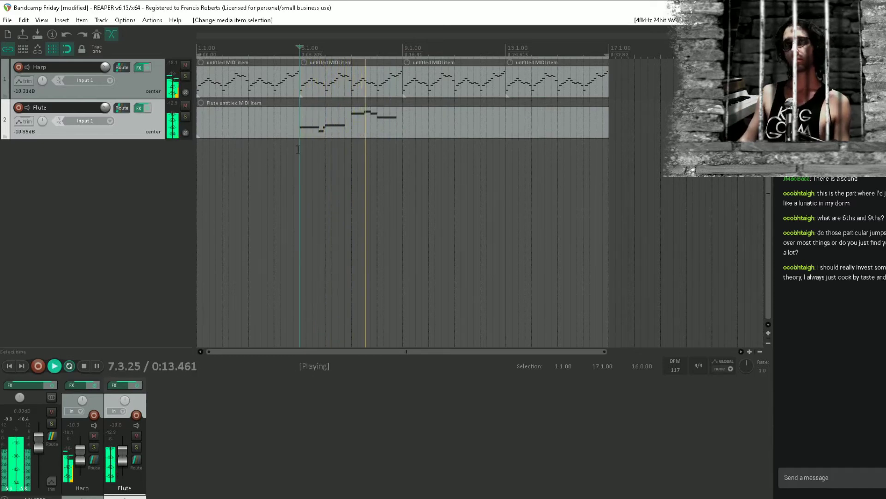
key("space")
left_click(402, 118)
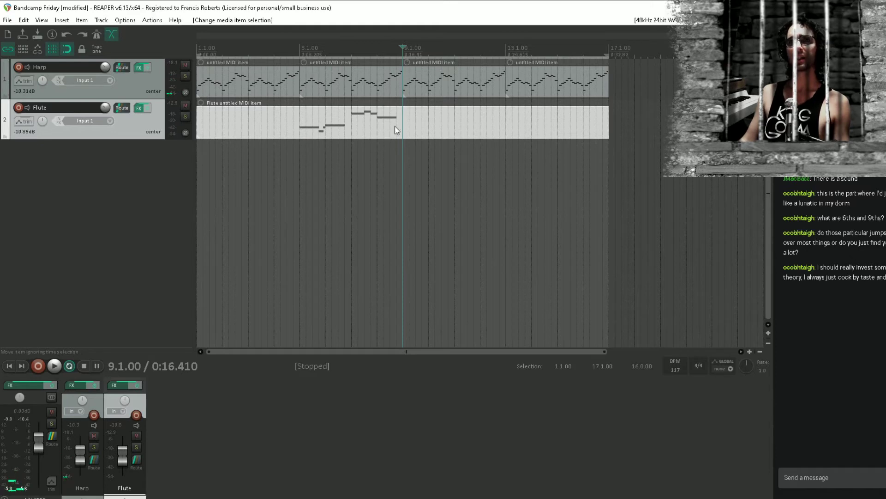
left_click(340, 121)
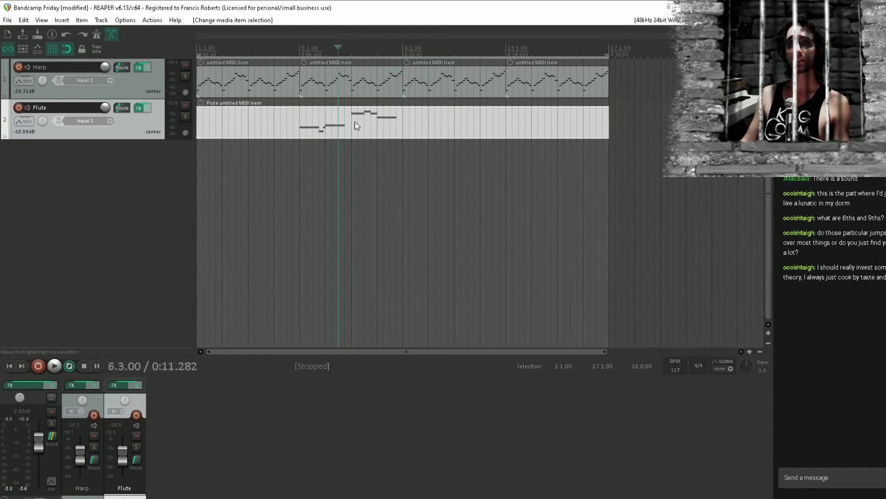
left_click(301, 128)
Add a third track below Flute and copy the Harp track's Xpand!2 instrument onto it
double_click(176, 254)
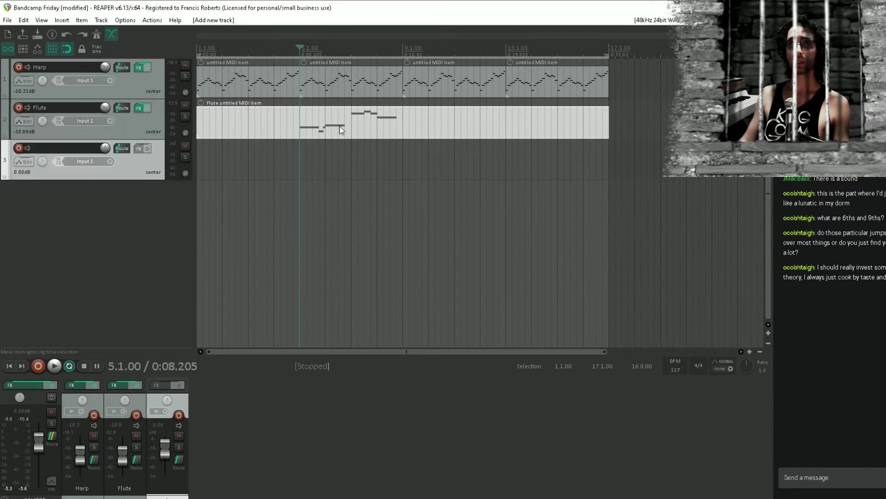
left_click(353, 110)
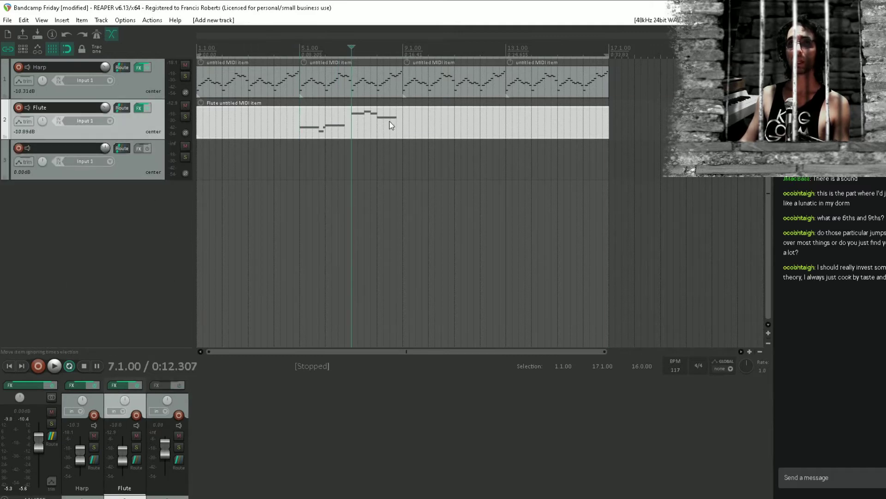
left_click(330, 118)
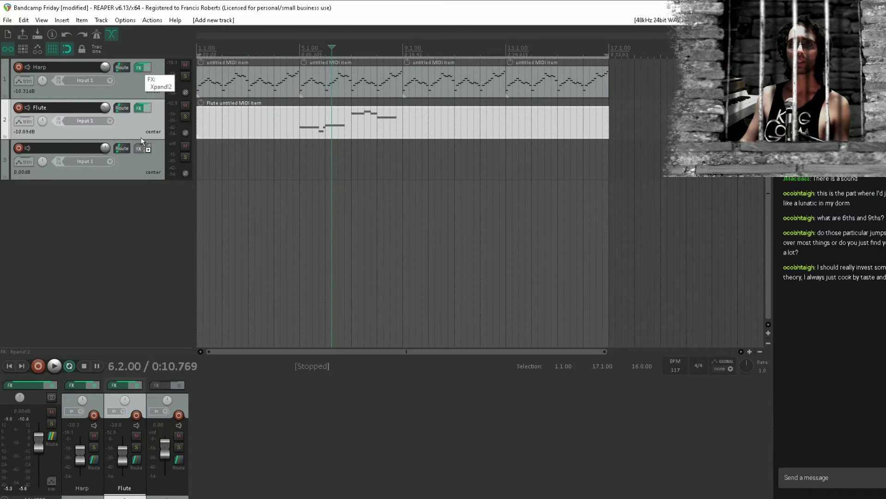
left_click_drag(141, 139, 140, 147)
Set part A of track 3's Xpand!2 to Bassoon+ from 016 Brass + Woodwind and close the effects window
left_click(215, 75)
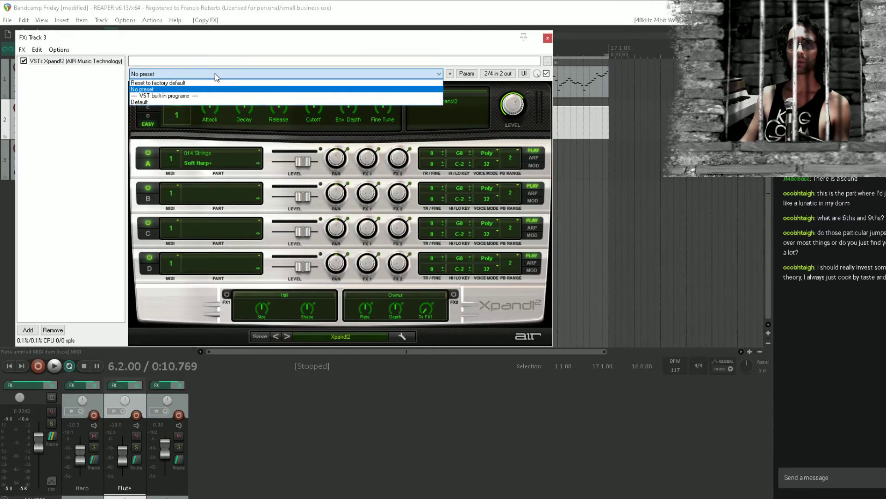
left_click(214, 90)
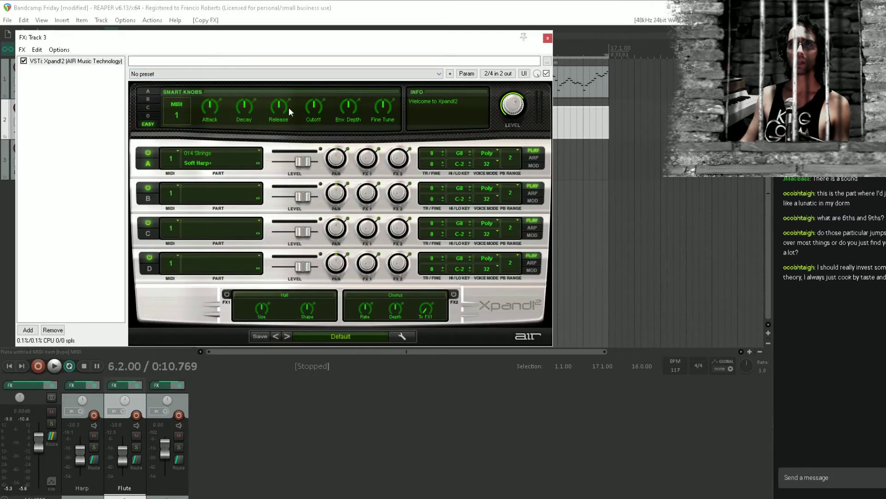
left_click(194, 72)
left_click(196, 73)
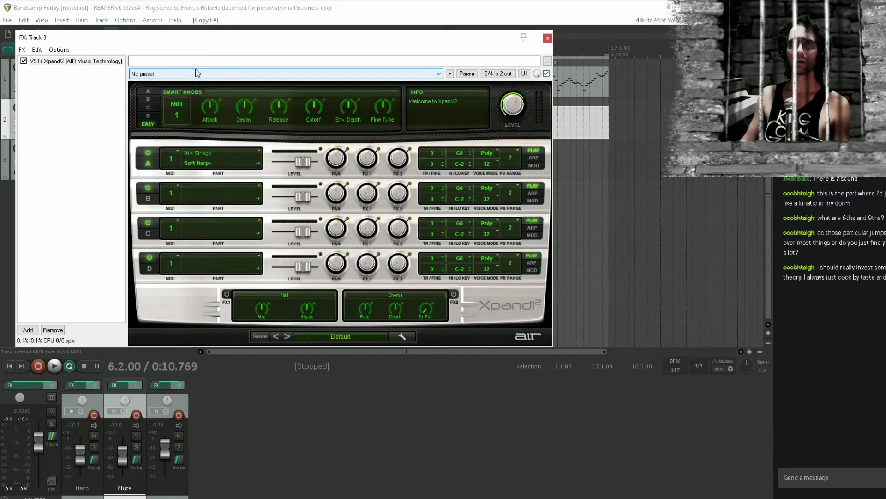
left_click(214, 165)
mouse_move(239, 279)
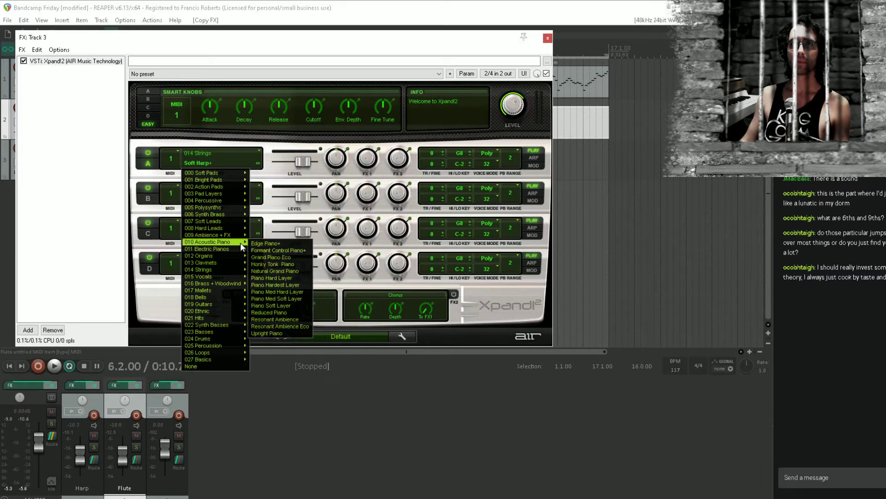
mouse_move(232, 326)
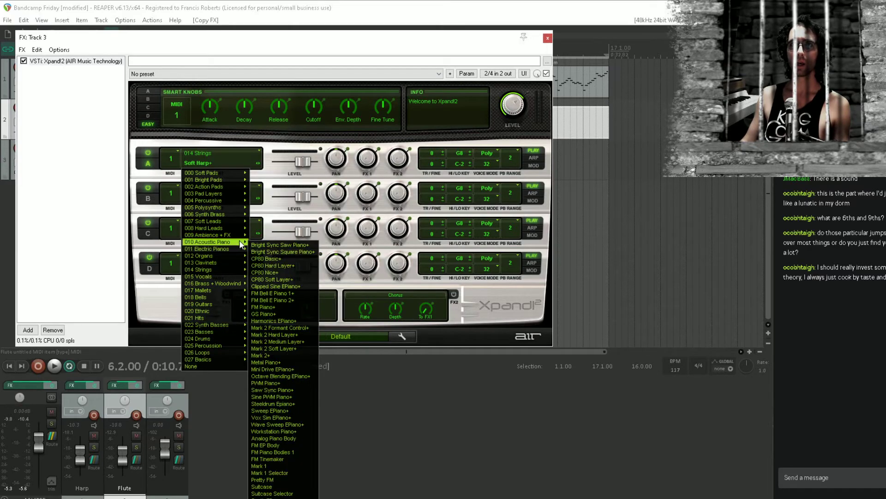
mouse_move(242, 181)
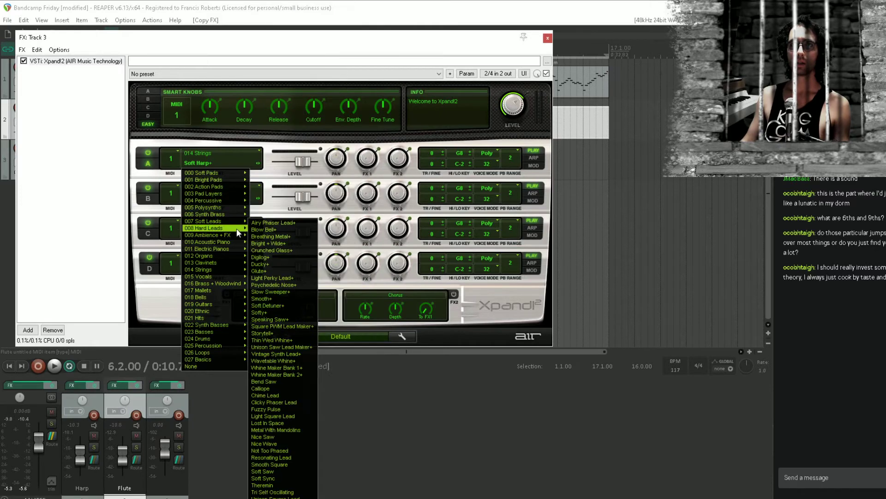
mouse_move(231, 235)
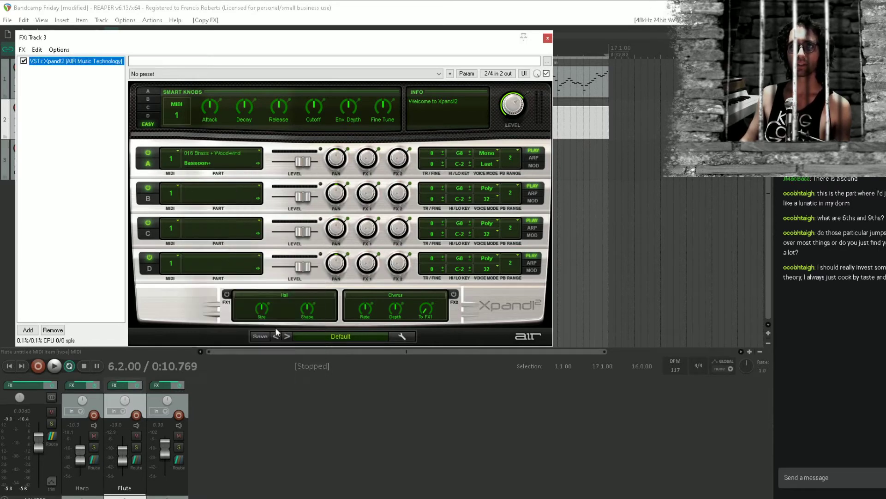
left_click(276, 328)
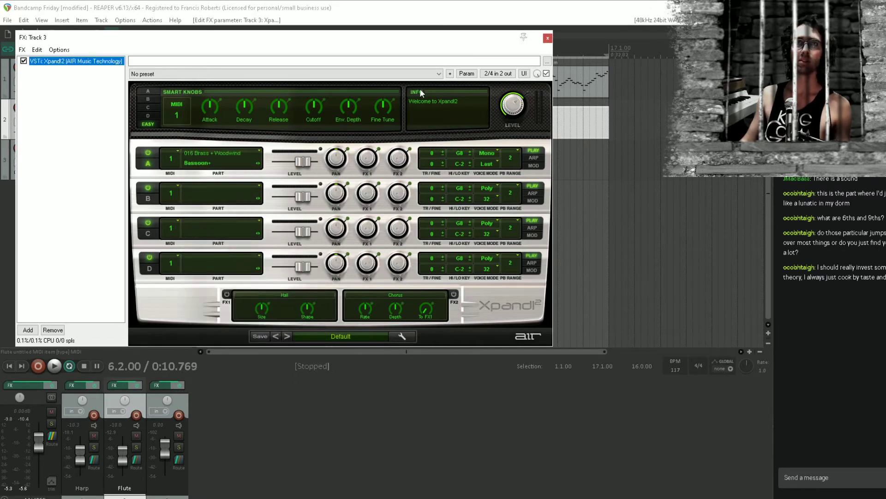
left_click(547, 38)
Copy the Flute item onto track 3 and delete the notes of bars 5 and 6 from the copy
left_click(404, 115)
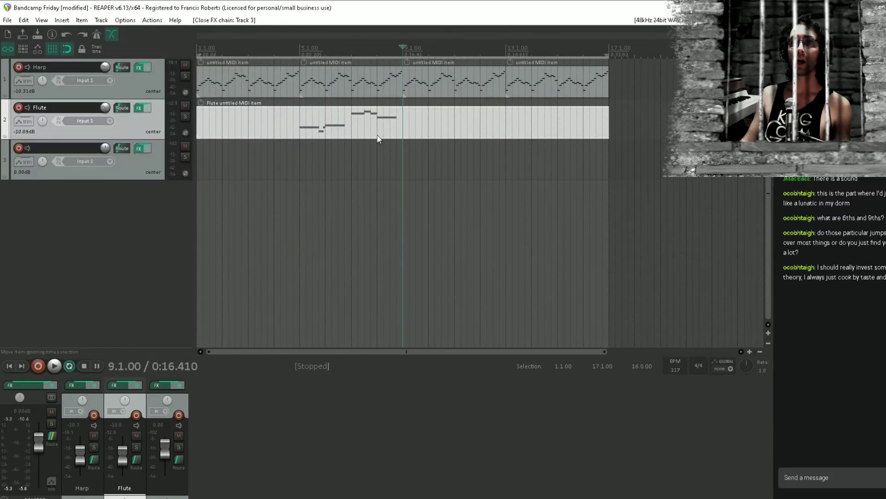
left_click_drag(273, 118, 283, 168)
double_click(363, 170)
scroll(332, 254, "down", 5)
left_click_drag(253, 304, 331, 353)
key("Delete")
Mute the notes of bars 7 and 8 in the original Flute item
left_click(349, 114)
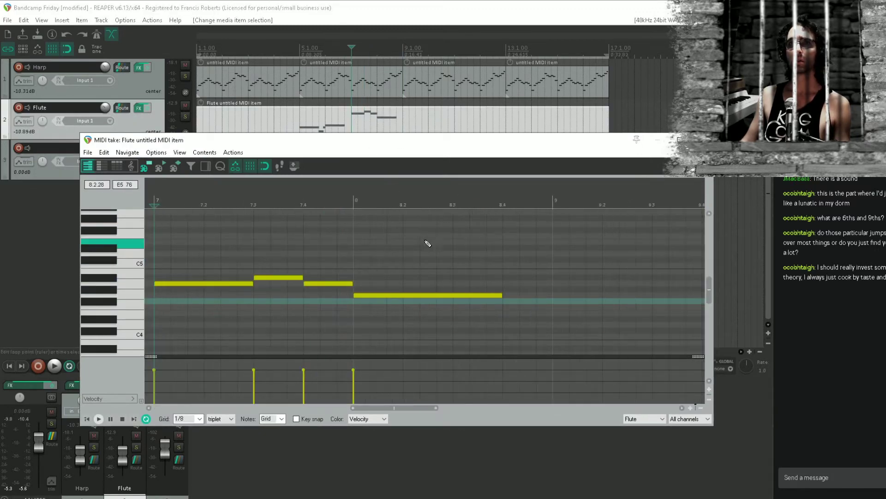
scroll(469, 246, "down", 3)
left_click_drag(466, 245, 365, 352)
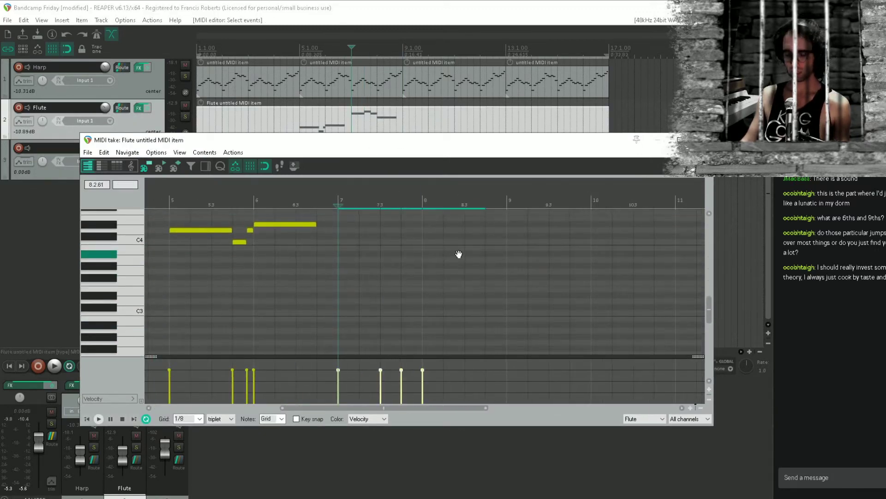
left_click_drag(458, 253, 512, 357)
key("alt+m")
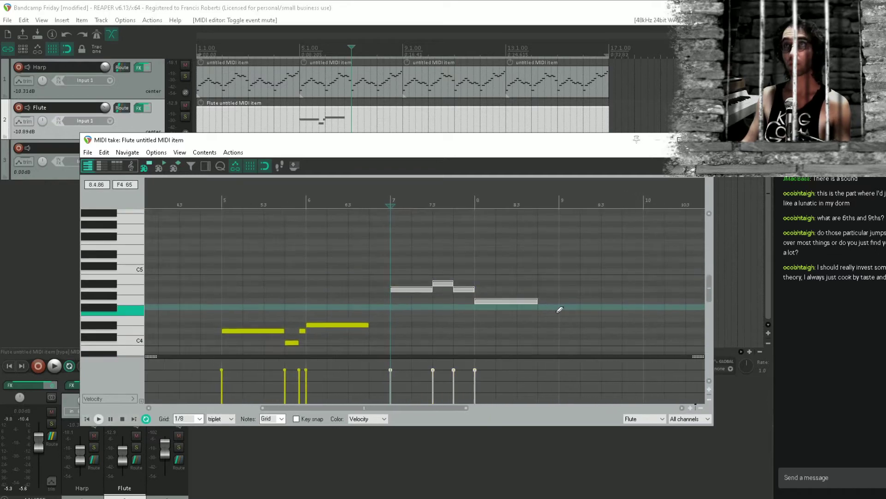
Play the flute and bassoon phrases from beat 3 of bar 3, lowering track 3's volume to -9.92 dB during playback
left_click(262, 119)
key("space")
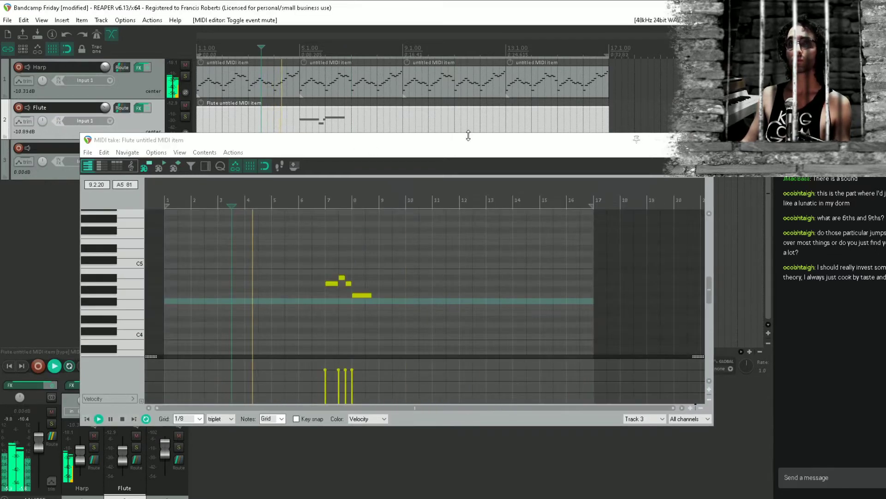
left_click(703, 140)
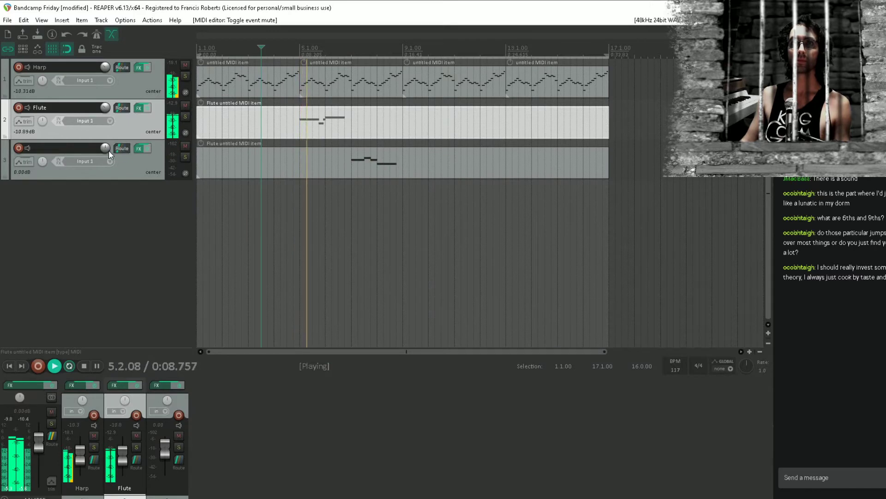
left_click_drag(109, 150, 109, 171)
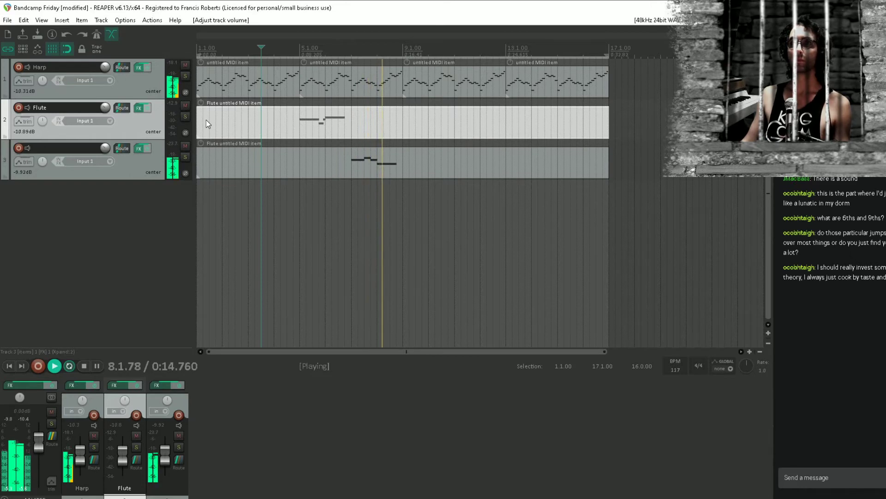
key("space")
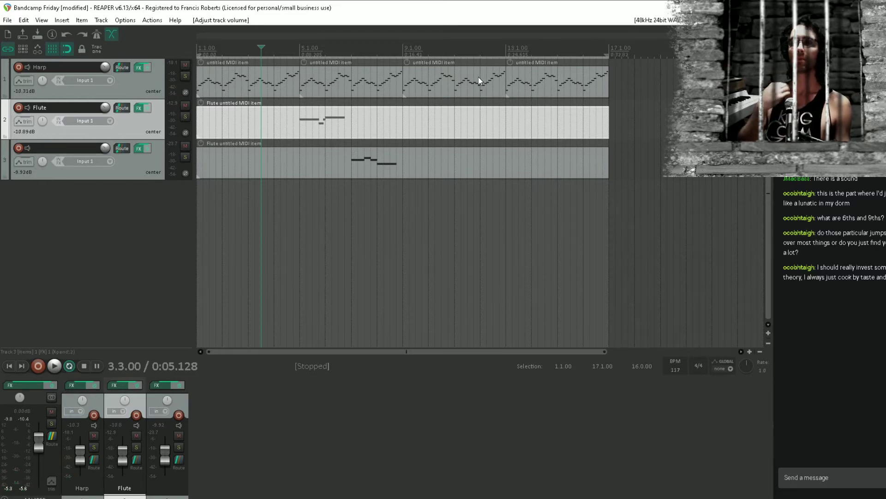
Unmute the notes of bars 7 and 8 in the Flute track's item and close the MIDI editor
double_click(349, 114)
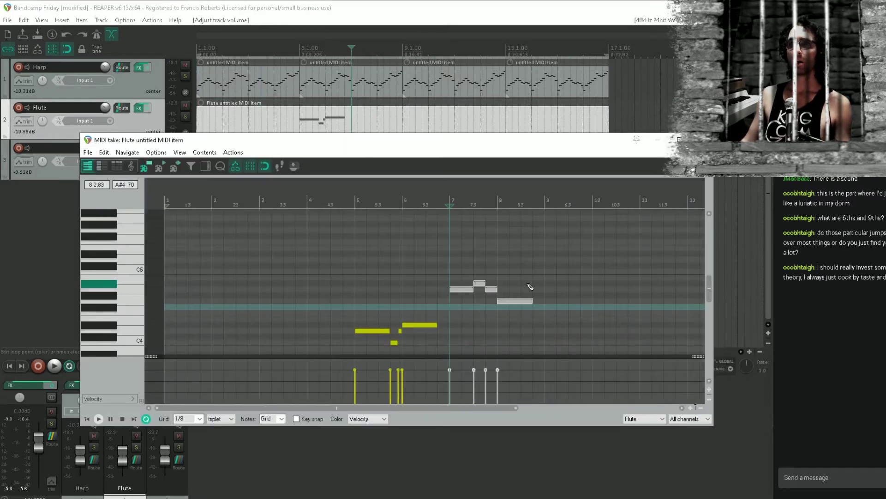
left_click_drag(530, 286, 464, 319)
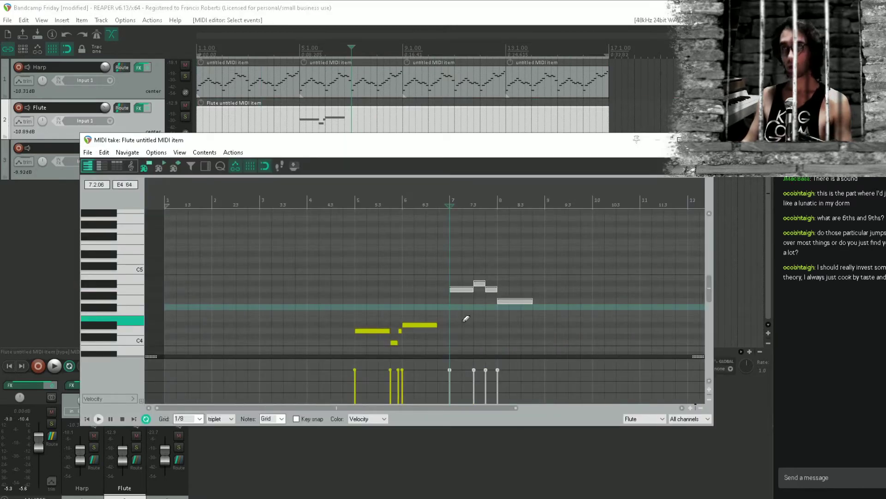
key("alt+m")
key("Escape")
Lower track 3's phrase to harmonise with the flute: F4, G4 and F4 in bar 7, and D#4 in bar 8
left_click(383, 161)
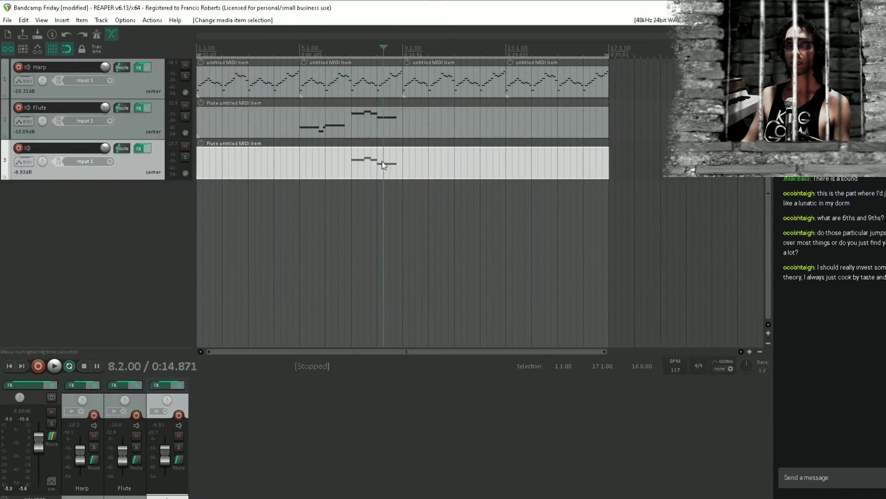
double_click(383, 165)
scroll(322, 300, "up", 5)
left_click(436, 284)
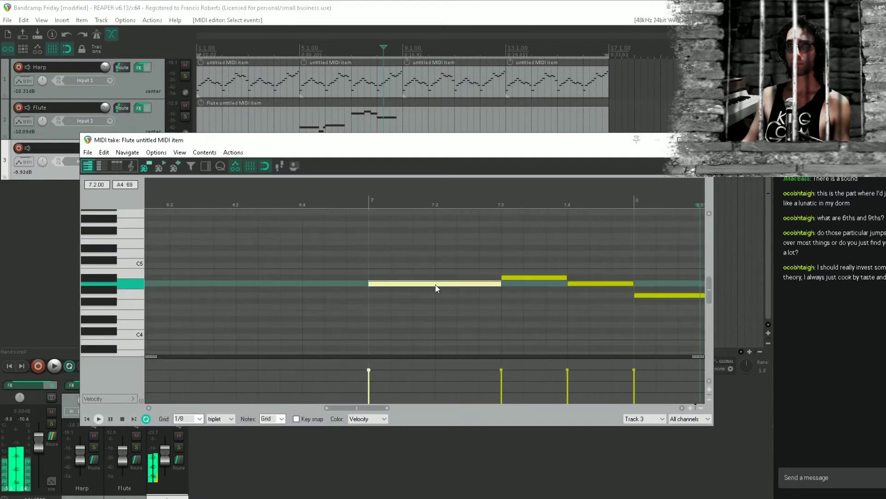
left_click_drag(435, 284, 436, 308)
left_click_drag(516, 277, 518, 298)
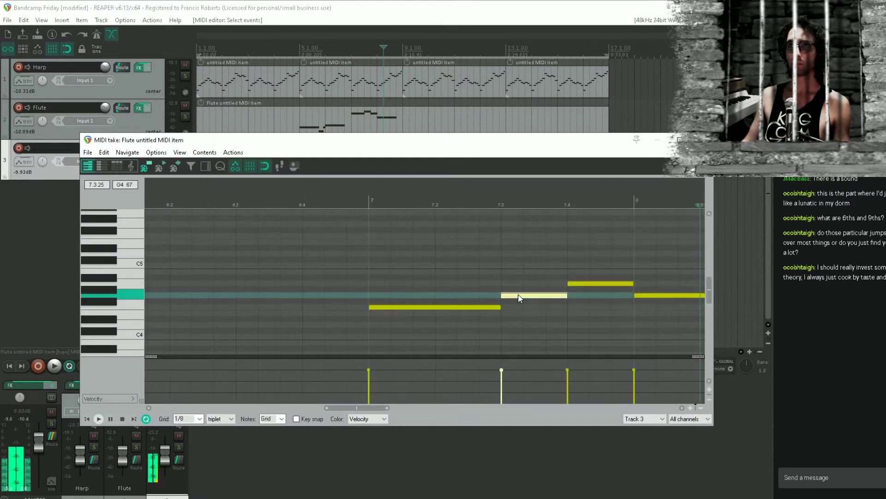
left_click_drag(596, 284, 597, 306)
left_click_drag(653, 296, 654, 321)
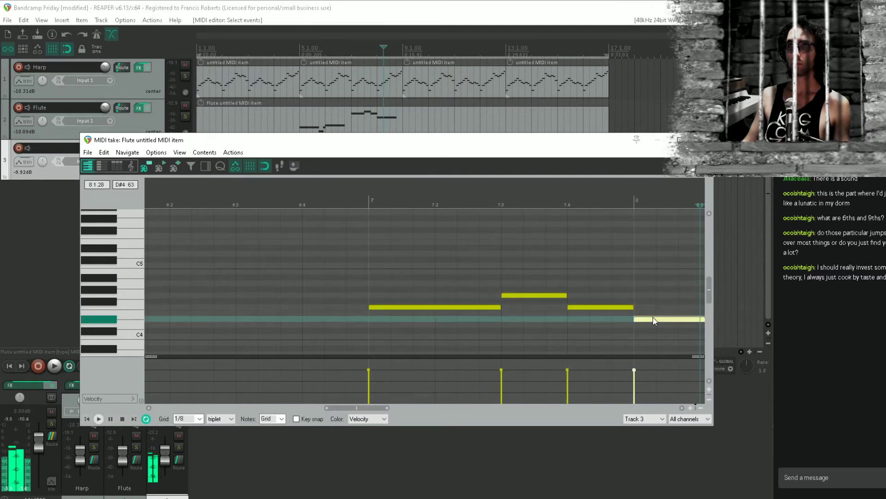
Play the harmony from just before bar 7, lower track 3's bar 8 note to C4, and save the project
left_click(331, 260)
key("space")
scroll(466, 261, "down", 4)
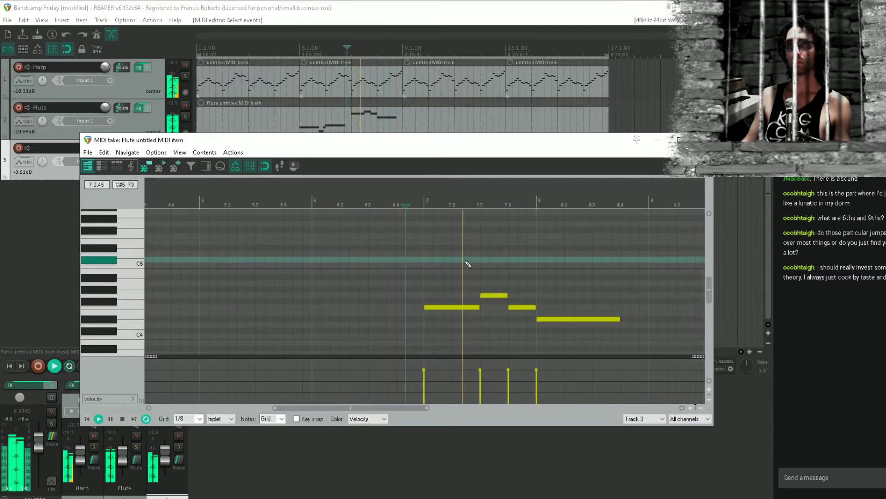
left_click_drag(654, 262, 548, 224)
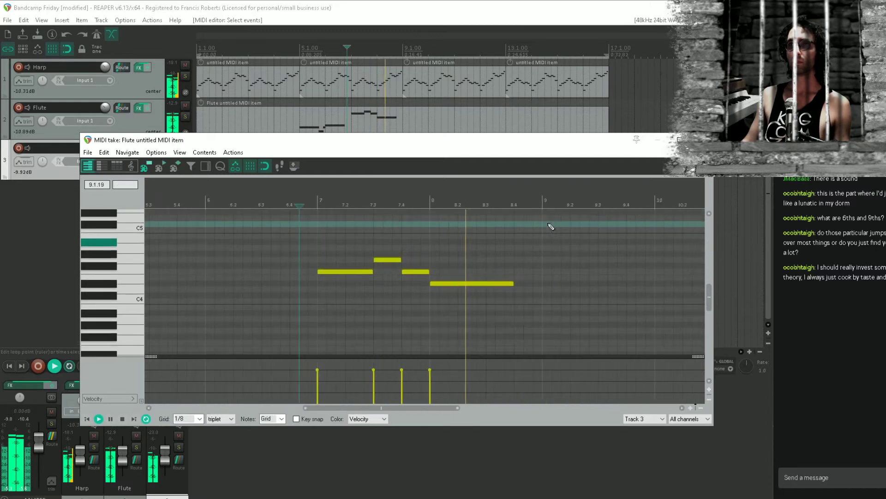
key("space")
left_click_drag(459, 283, 461, 300)
key("space")
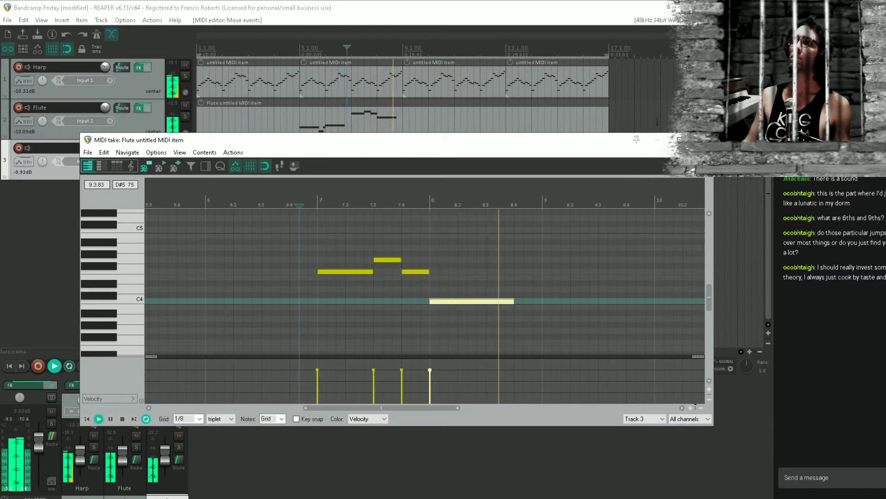
key("space")
key("Escape")
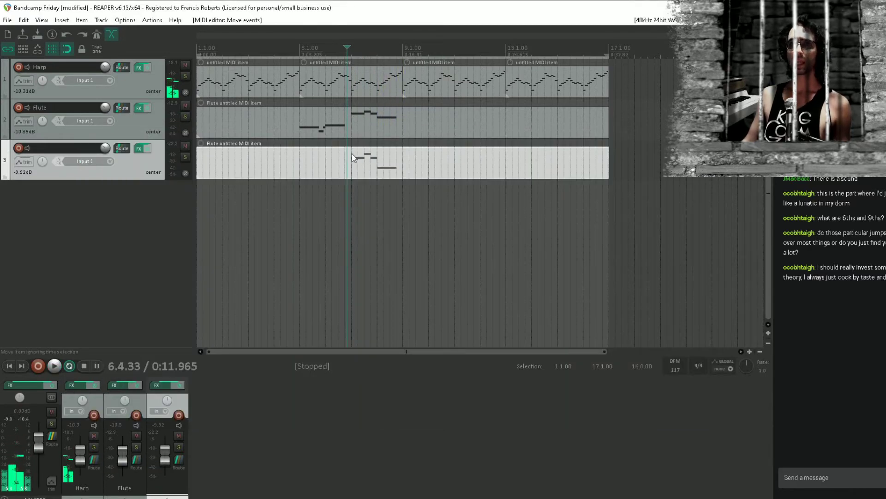
left_click(351, 157)
key("ctrl+s")
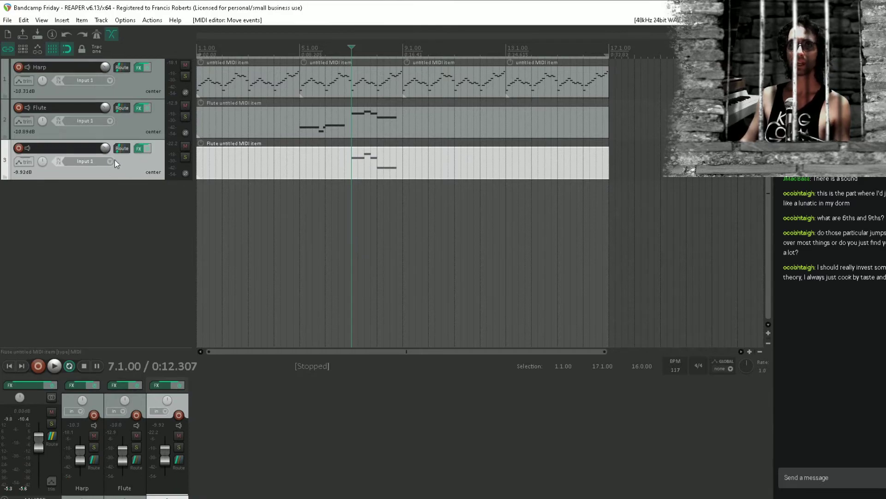
Add the ReaEQ plugin after Xpand!2 on track 3 and briefly play the passage
left_click(141, 148)
double_click(41, 155)
type("rea")
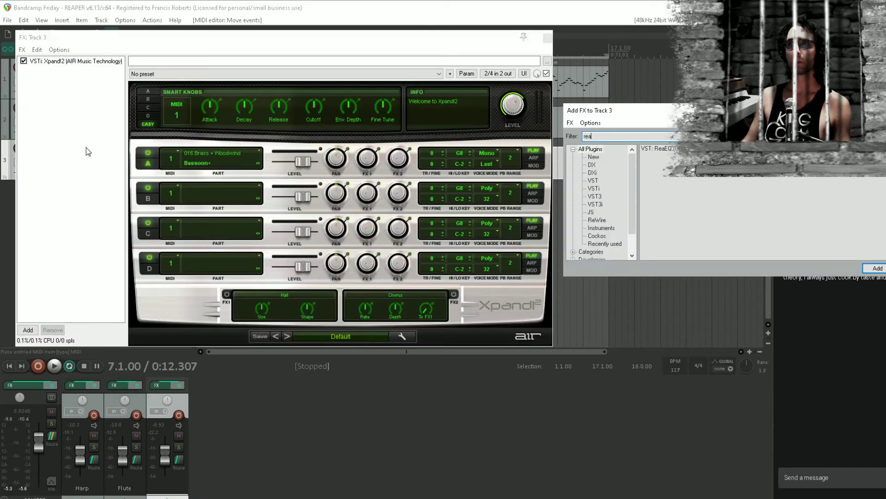
type("eq")
double_click(675, 146)
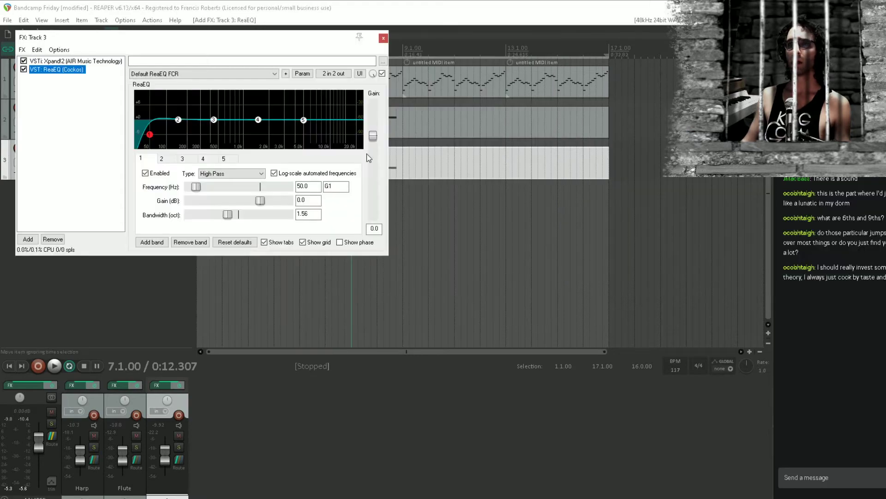
key("space")
key("space")
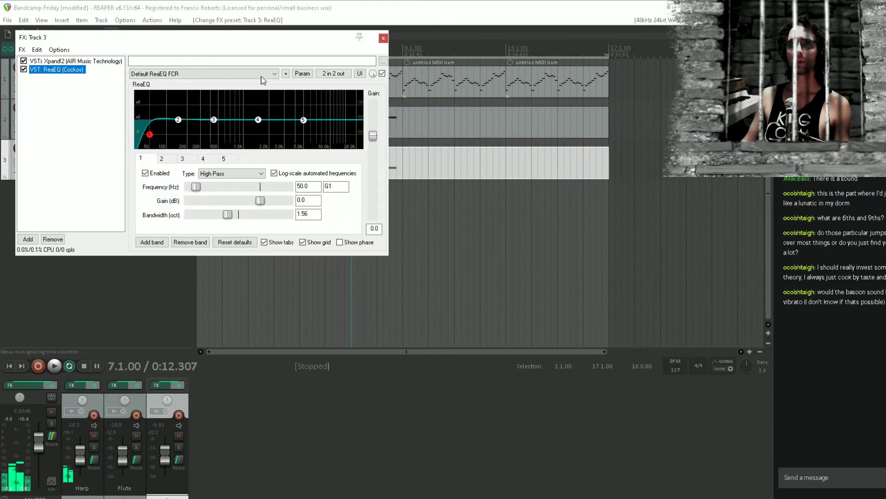
Load ReaEQ's Filters preset, set its low pass to 1382.8 Hz and high pass to 136.3 Hz during playback, and save the project
left_click(240, 74)
left_click(174, 256)
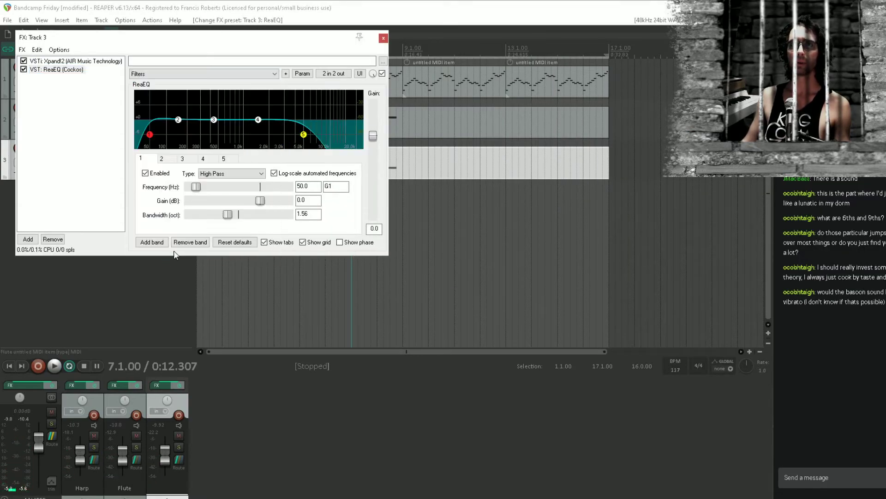
left_click_drag(304, 134, 255, 134)
key("space")
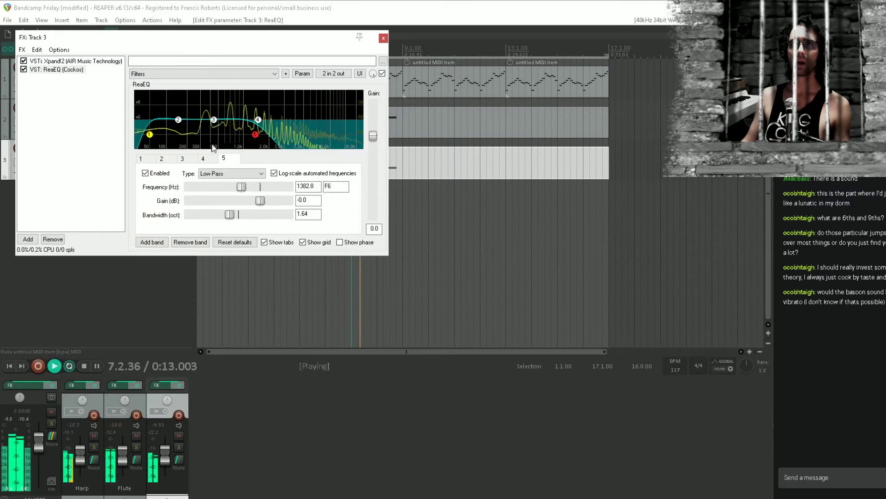
left_click(149, 135)
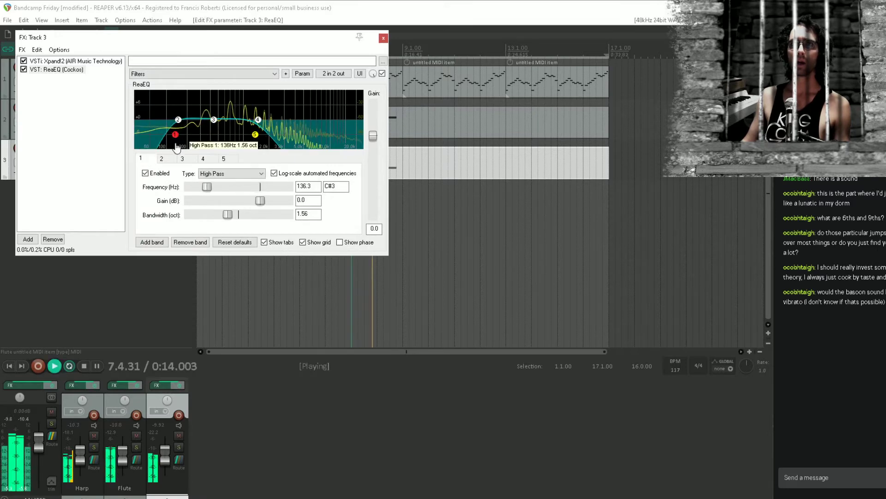
left_click(383, 37)
key("space")
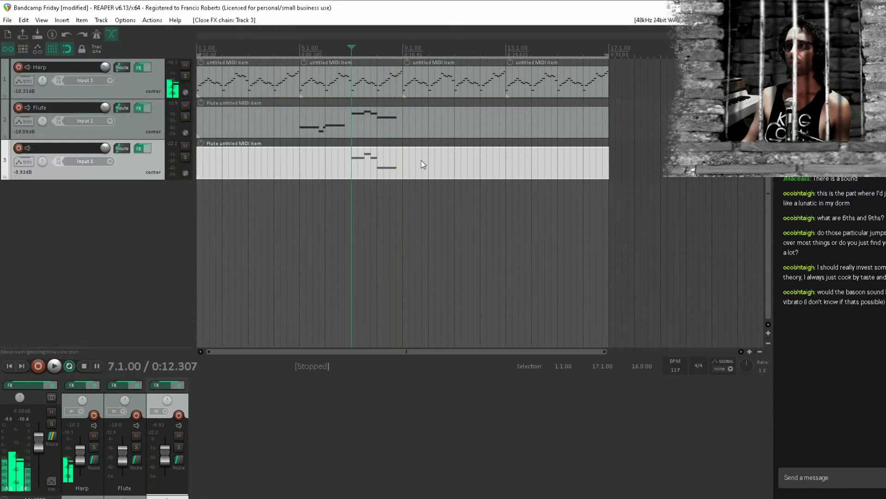
left_click(422, 202)
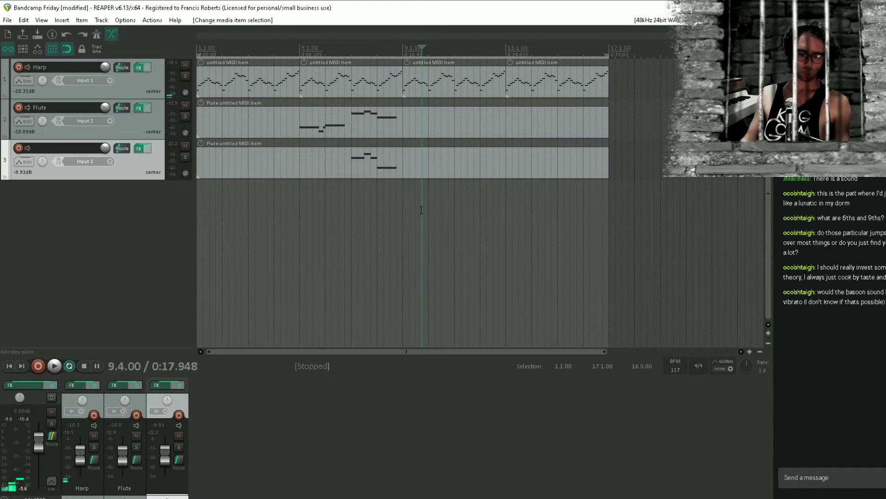
key("ctrl+s")
Review the ReaEQ and Xpand!2 settings in track 3's effects chain
left_click(359, 154)
left_click(140, 149)
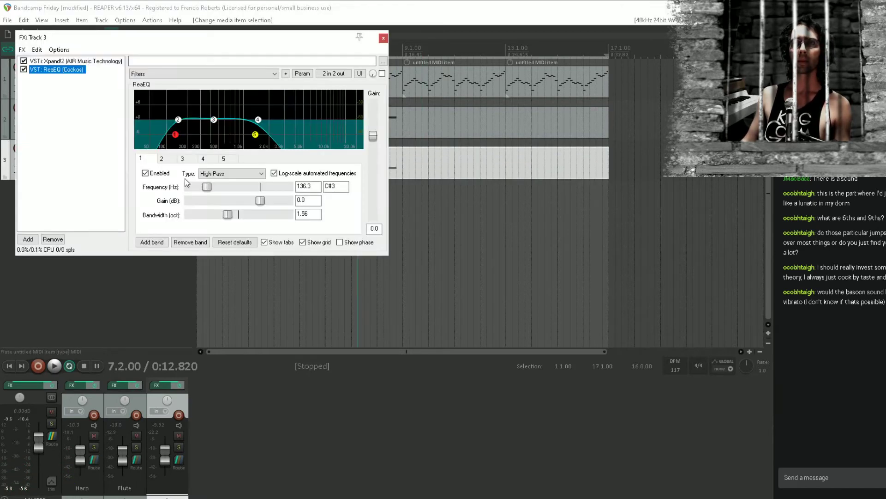
left_click(105, 60)
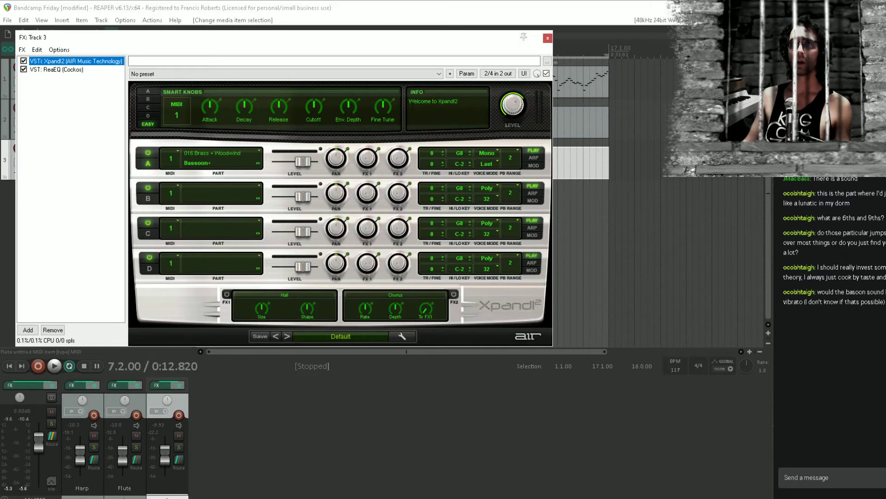
left_click(548, 37)
left_click(387, 175)
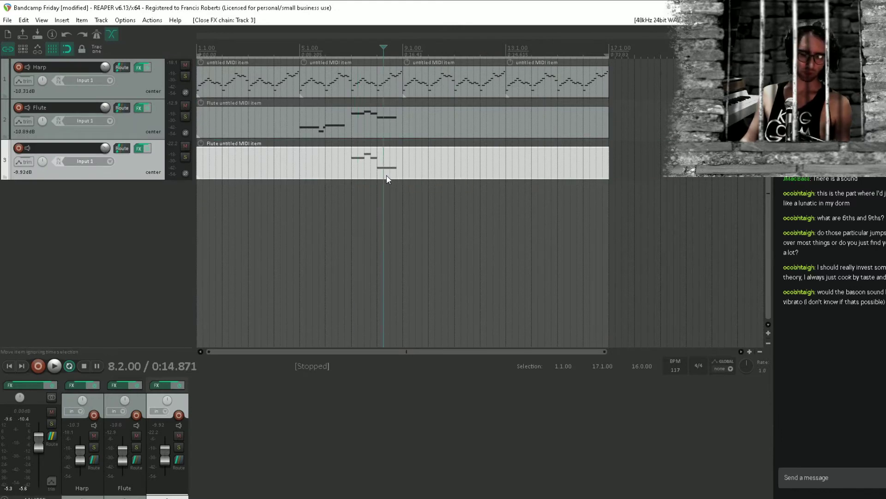
left_click(377, 217)
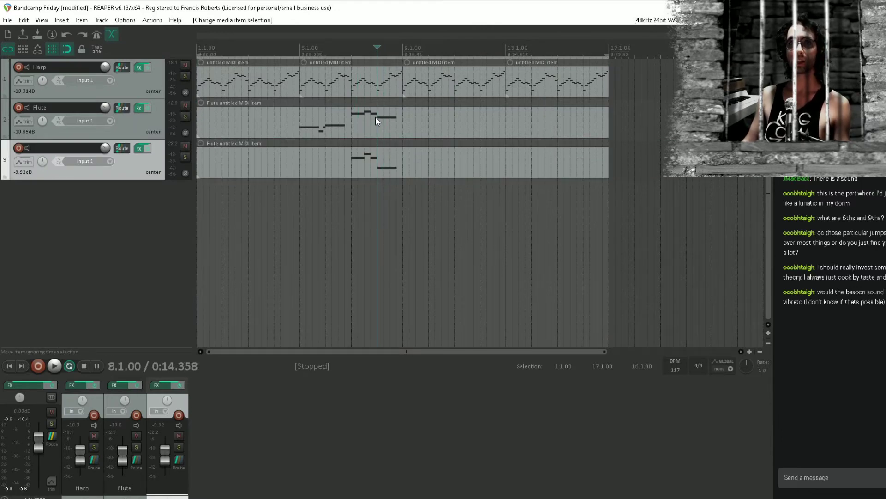
Rename track 3 as Bassoon and save the project
double_click(59, 148)
type("b")
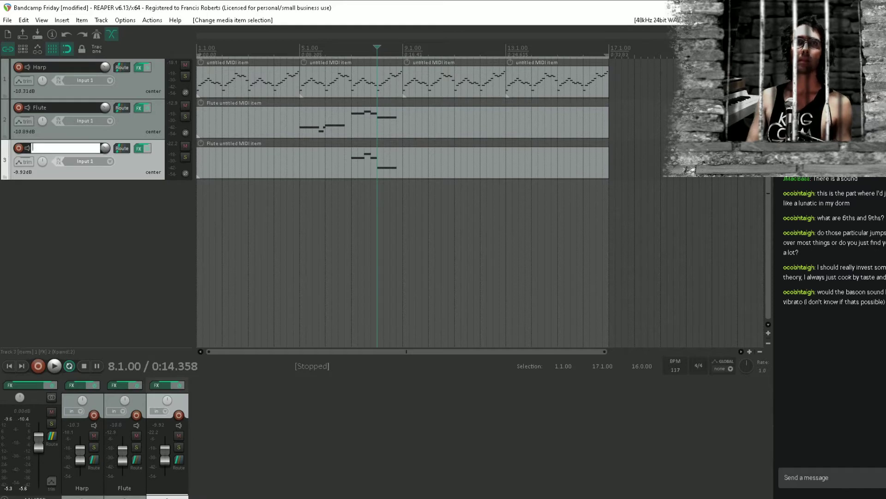
type("assoon")
key("Return")
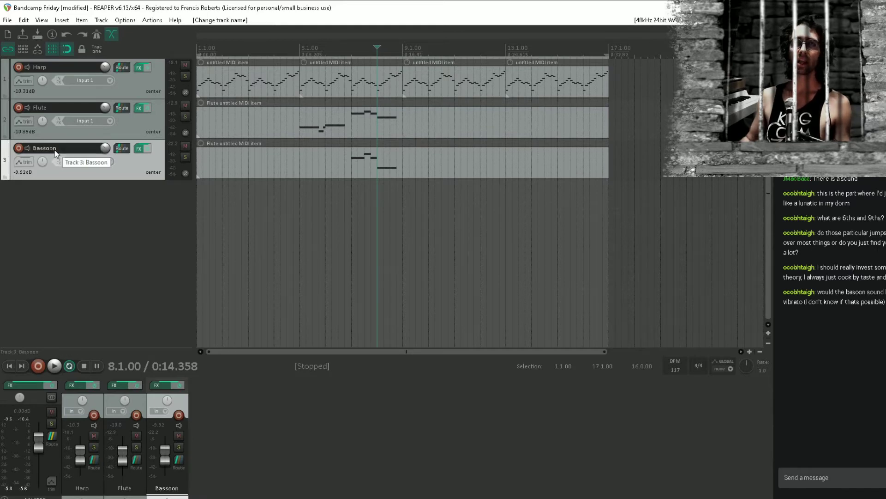
left_click(391, 181)
key("ctrl+s")
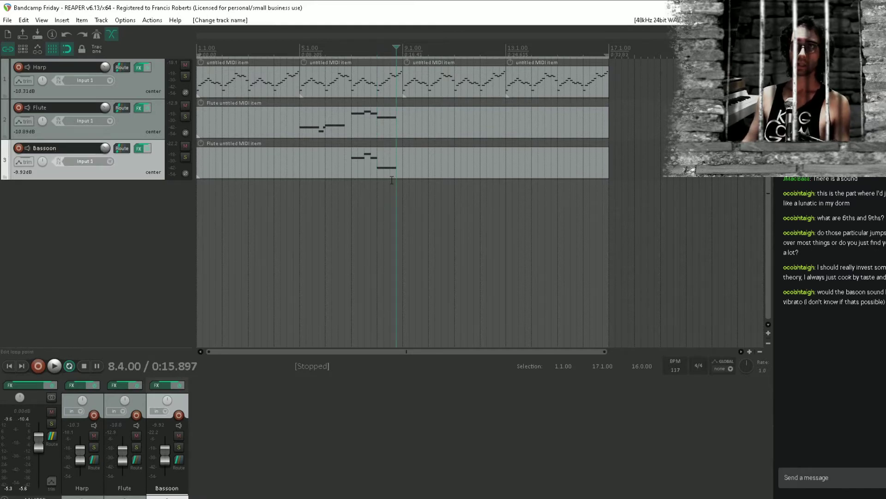
Add the ReaPitch plugin after ReaEQ in the Bassoon track's effects chain
left_click(350, 201)
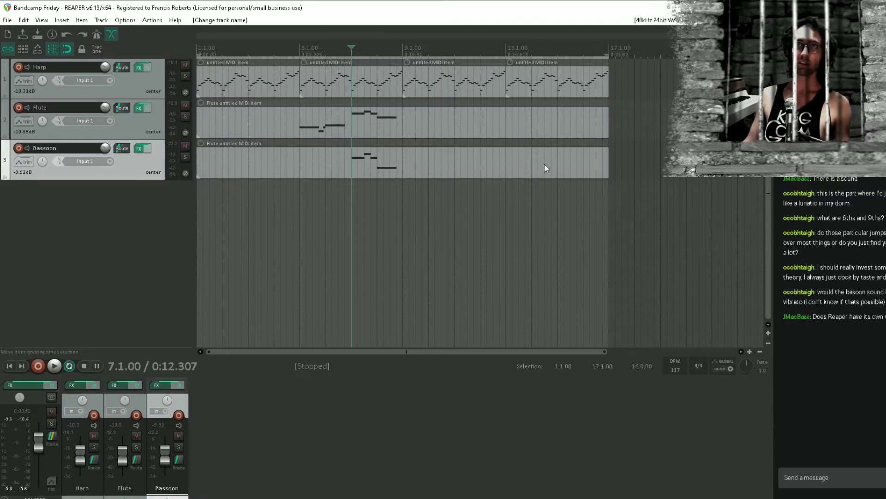
left_click(395, 205)
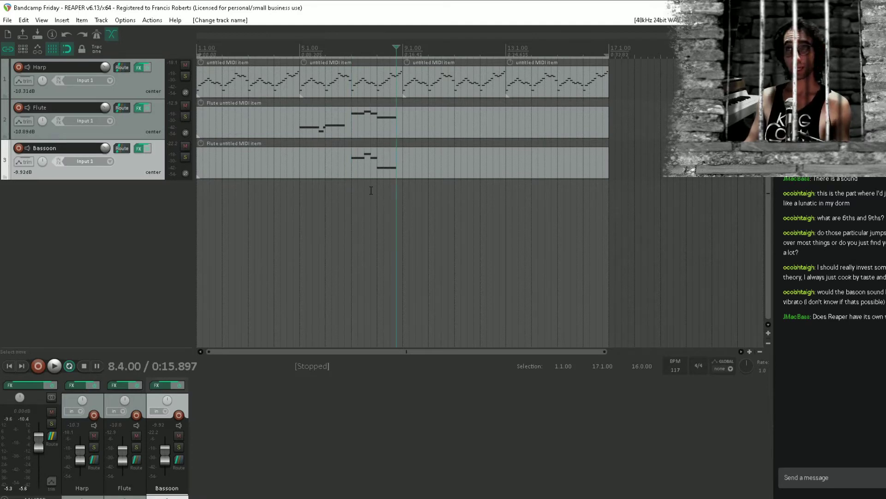
left_click(139, 149)
double_click(76, 178)
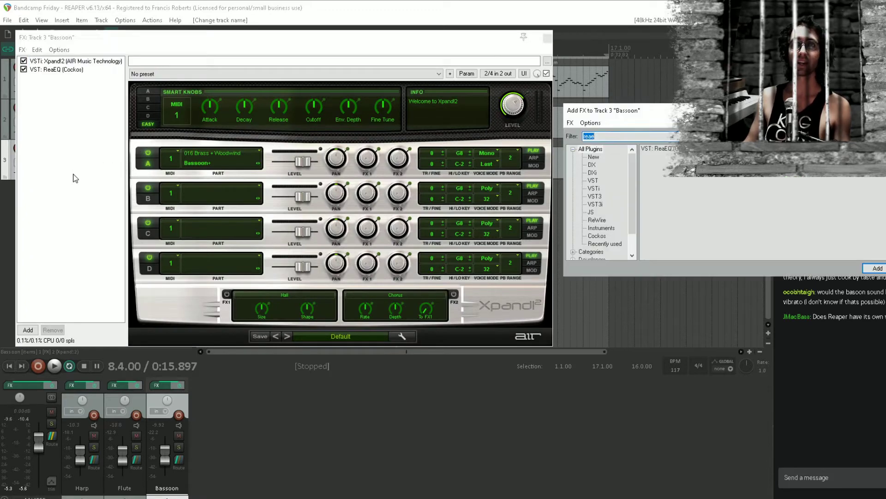
left_click(580, 136)
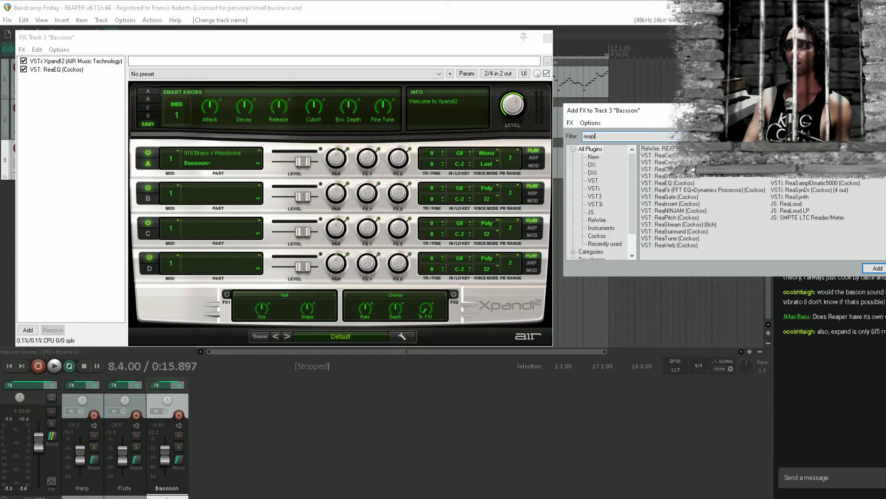
type("p")
key("Return")
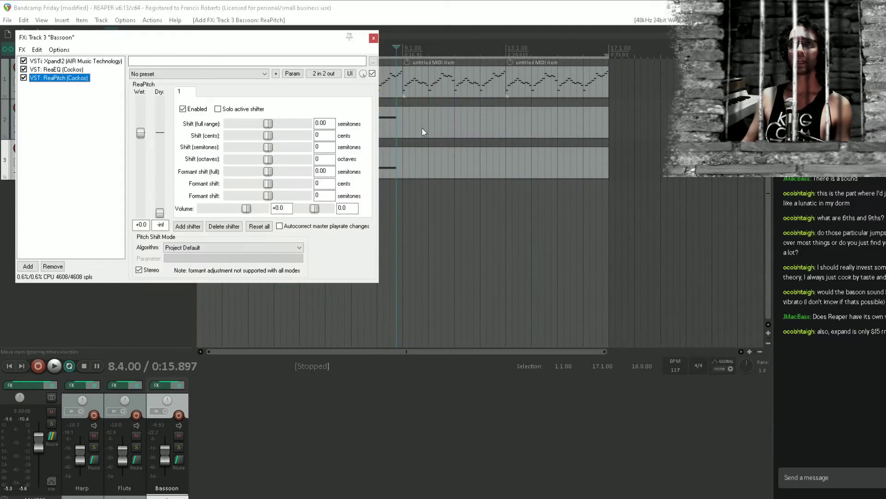
Move the Bassoon effects window below the tracks, reduce its height, and deselect ReaPitch in the chain
left_click_drag(269, 36, 420, 209)
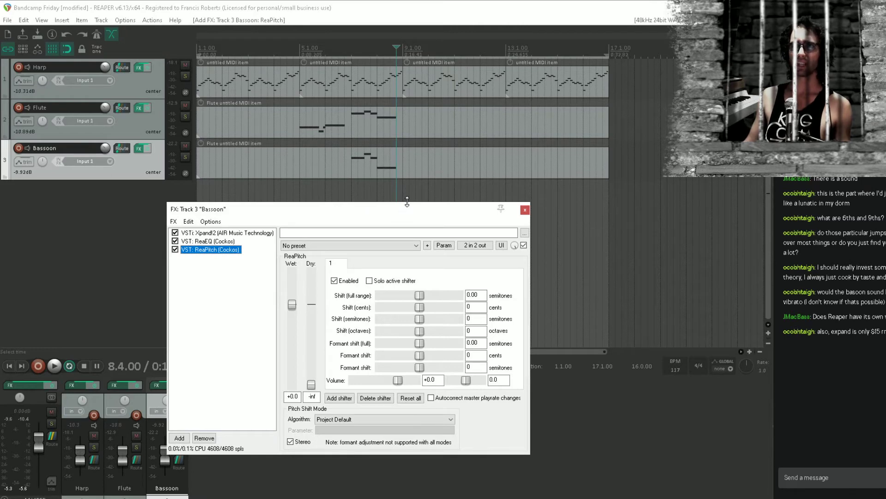
left_click_drag(407, 201, 419, 233)
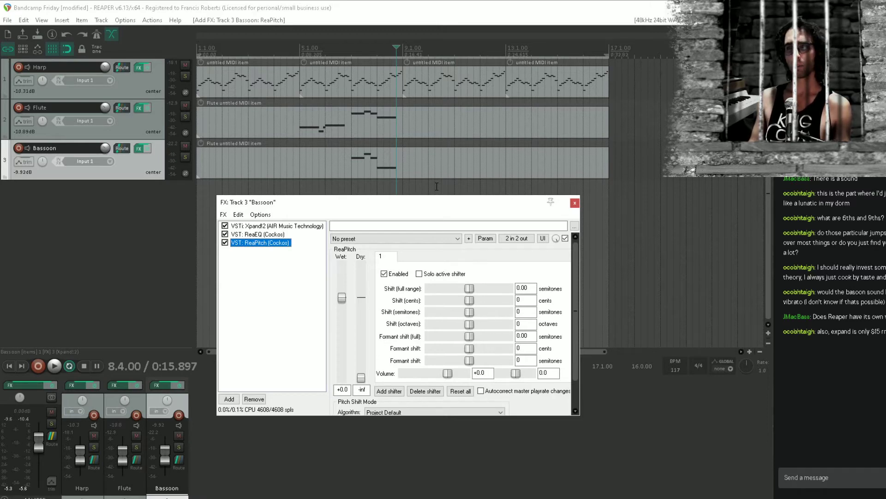
left_click(318, 308)
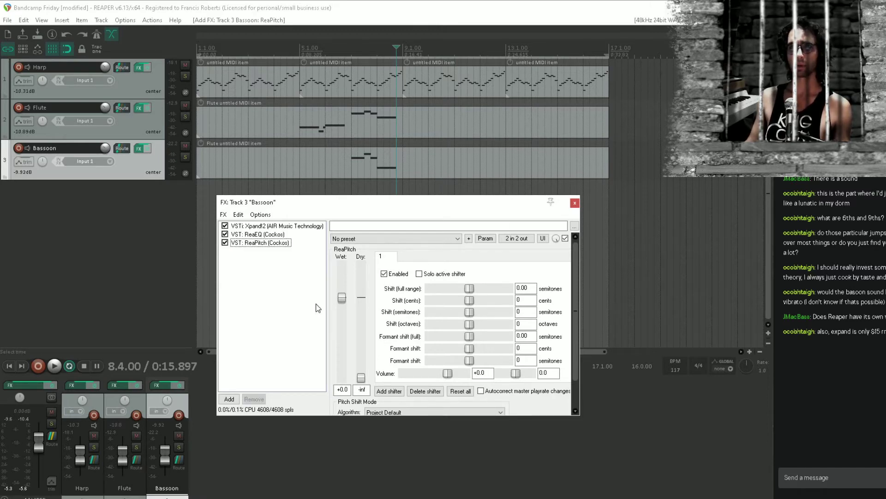
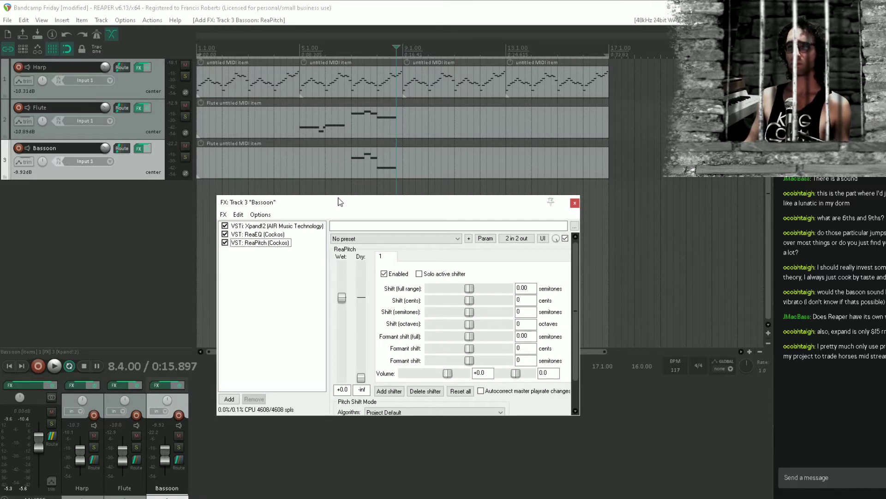
Move the Bassoon effects window lower and loop 8.1.00 to 8.4.00 with the Bassoon track soloed
left_click(376, 186)
scroll(377, 186, "up", 3)
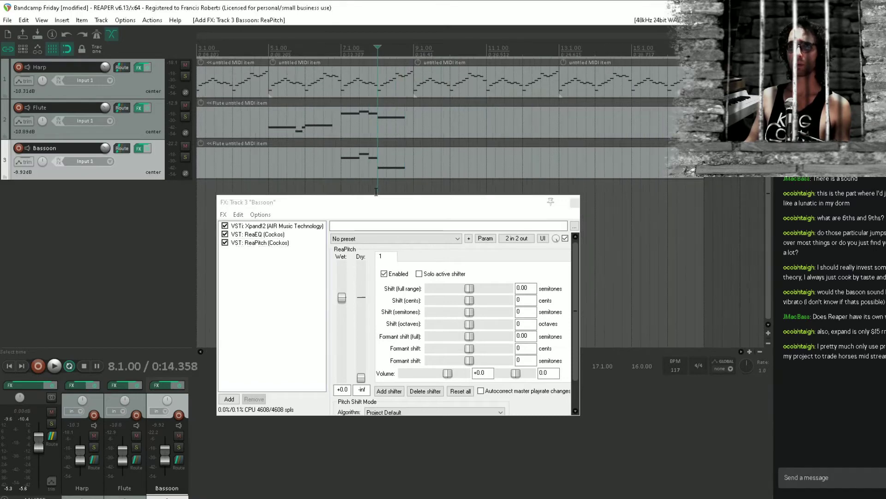
left_click_drag(376, 185, 365, 240)
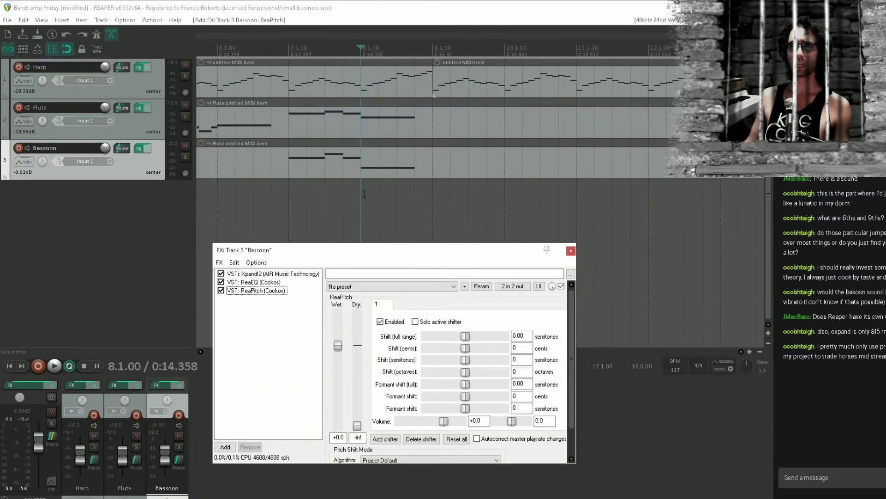
left_click_drag(357, 194, 419, 198)
key("space")
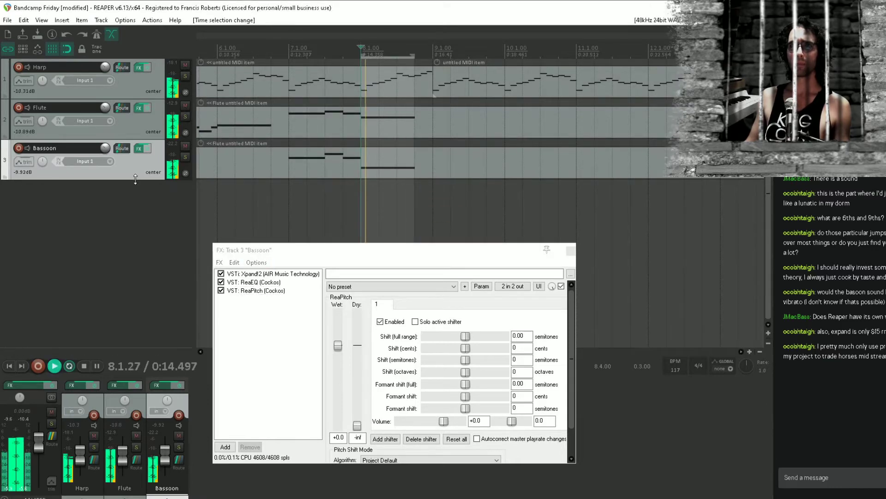
left_click(185, 156)
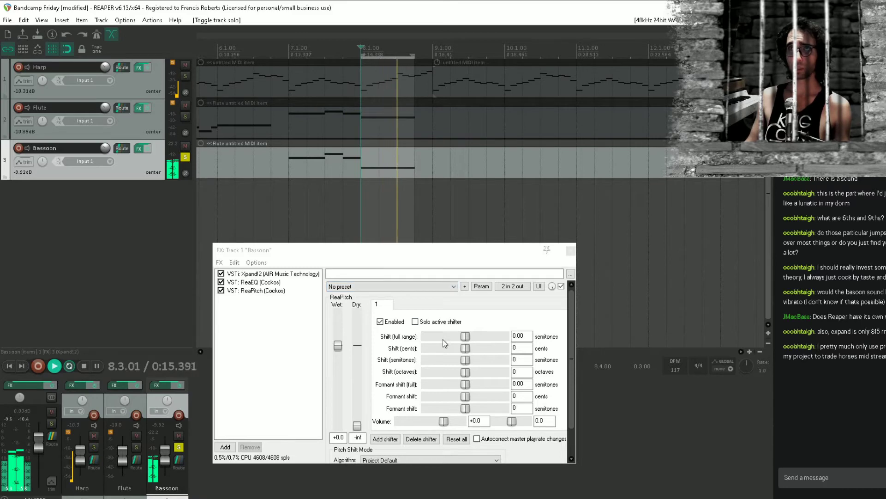
Enable parameter modulation with an LFO on ReaPitch's Shift (cents) parameter
left_click_drag(466, 348, 465, 349)
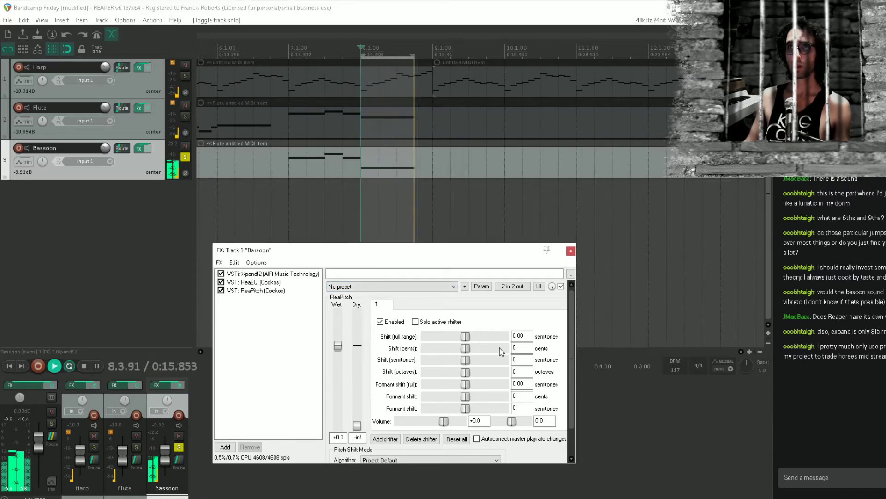
left_click(488, 287)
left_click(488, 287)
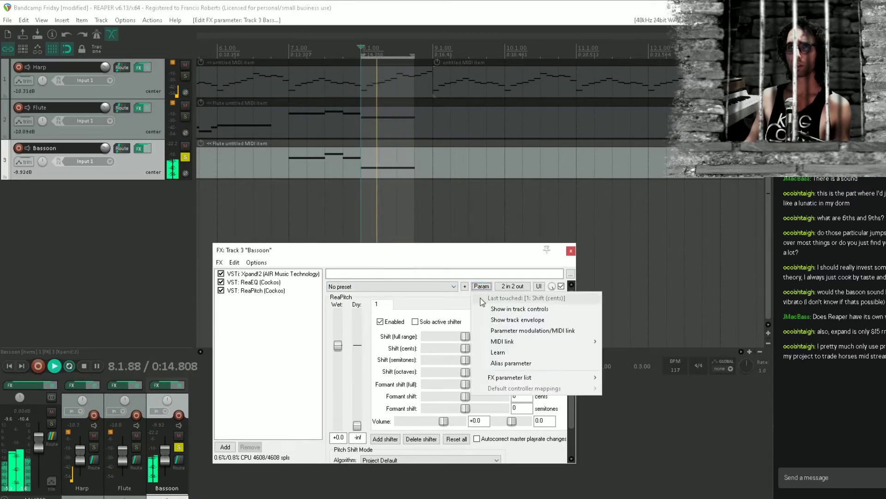
left_click(531, 330)
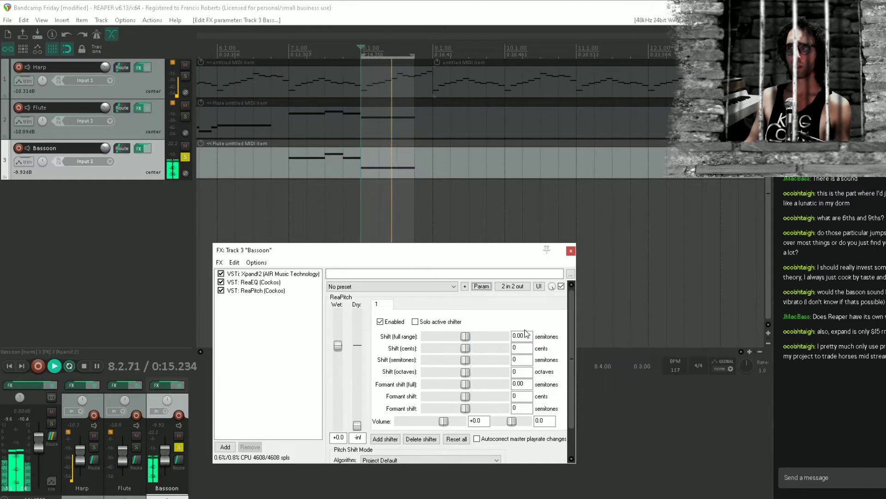
left_click(20, 93)
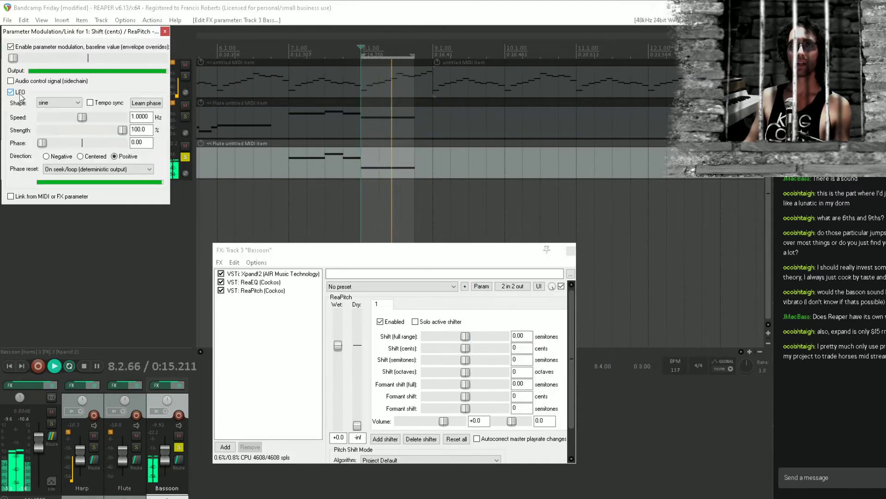
Set the LFO direction to Centered and its shape to triangle, and reset the modulation baseline to the middle
left_click(81, 156)
left_click(58, 102)
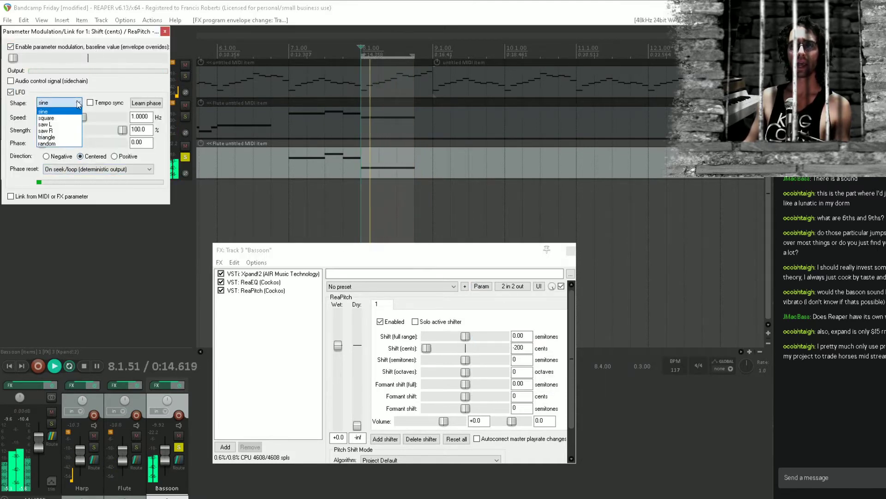
left_click(72, 138)
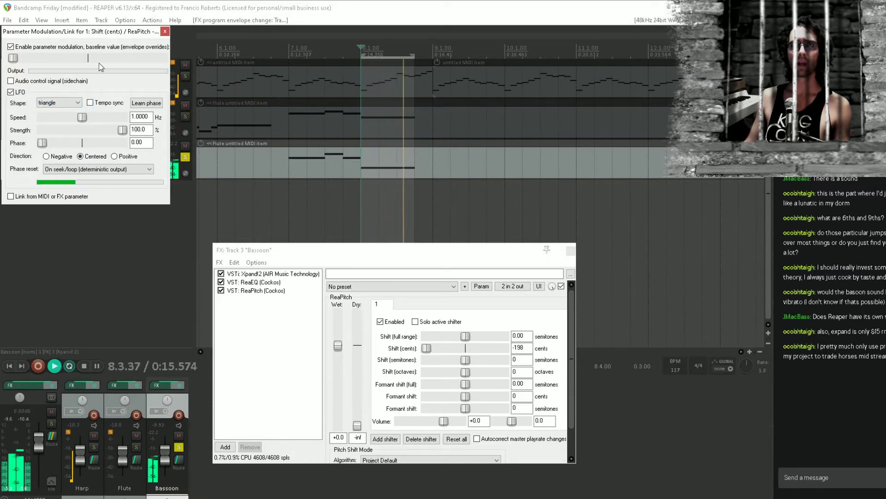
double_click(62, 58)
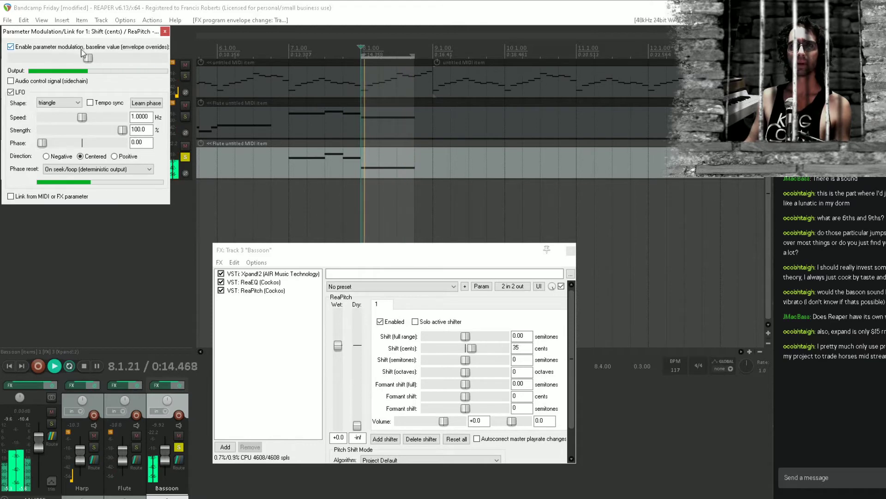
Set the LFO speed to 5.25 Hz and strength to 9.1%, comparing the sound with ReaPitch bypassed
left_click_drag(122, 130, 52, 133)
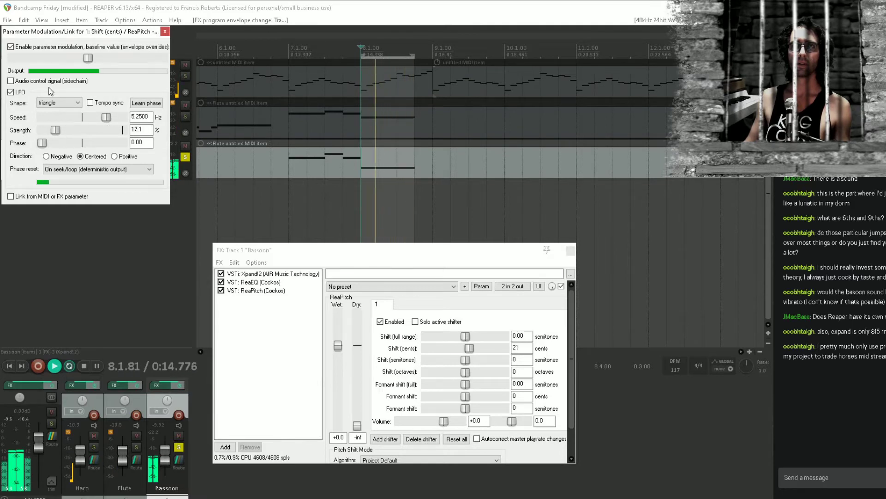
left_click(222, 291)
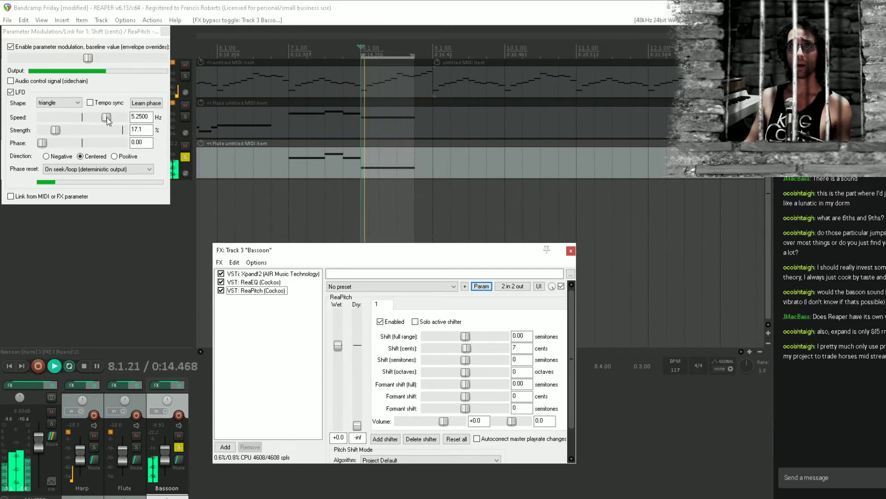
left_click_drag(56, 131, 49, 130)
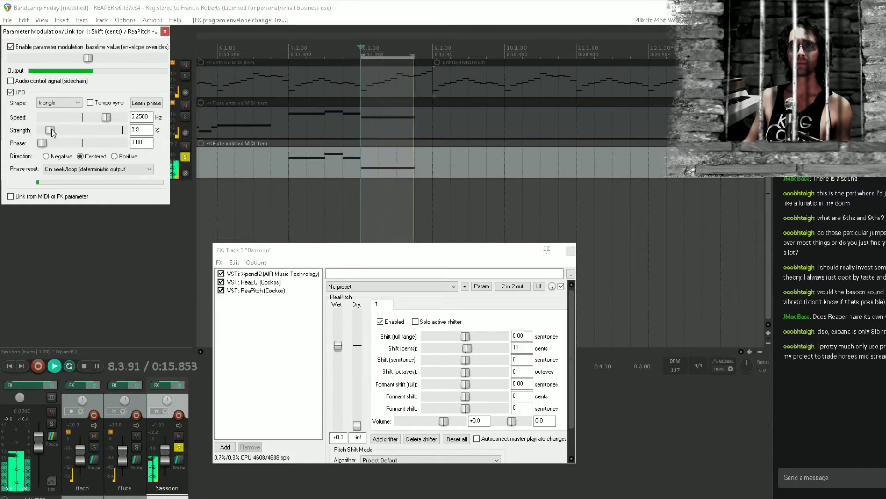
left_click_drag(50, 131, 49, 131)
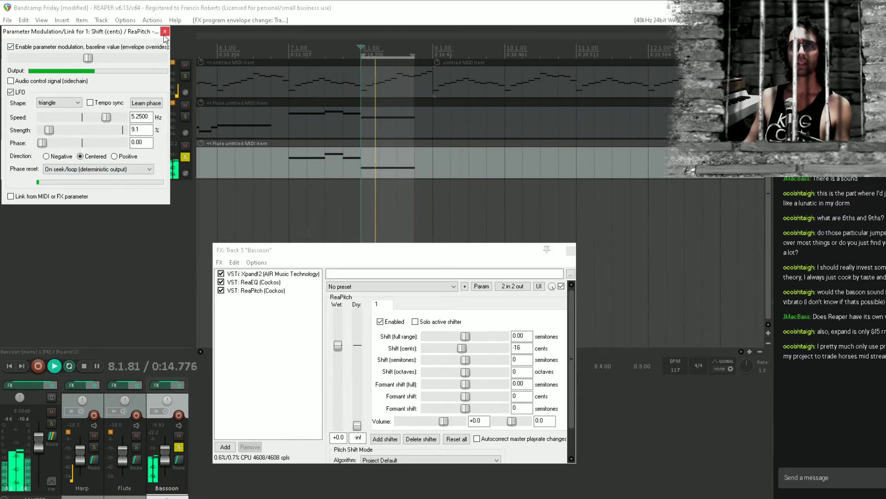
Close the modulation settings, unsolo the Bassoon, clear the time selection and play all tracks from 6.4.00
key("Escape")
key("space")
left_click(185, 157)
left_click(270, 207)
key("space")
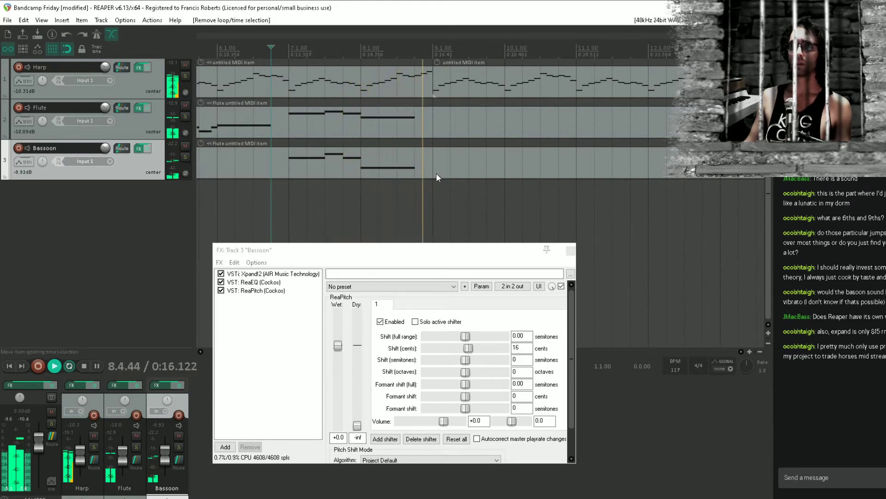
key("space")
Close the Bassoon effects window and save the project
left_click(286, 360)
key("Escape")
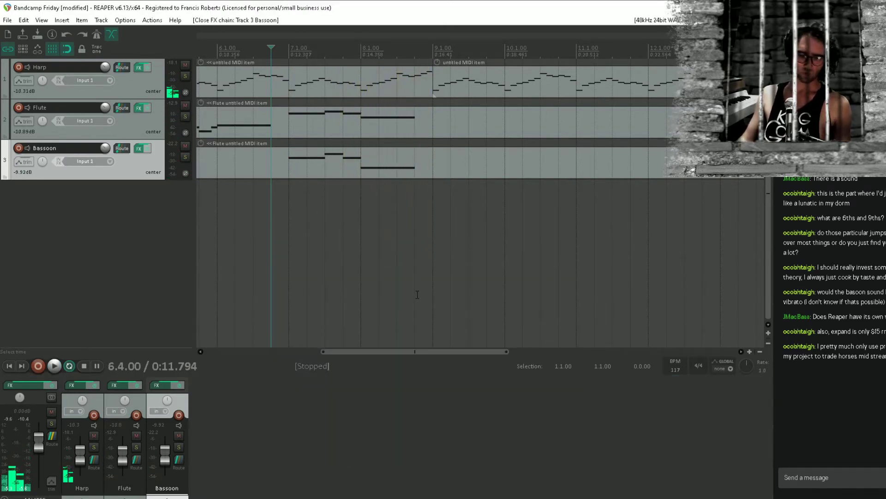
left_click(413, 262)
key("ctrl+s")
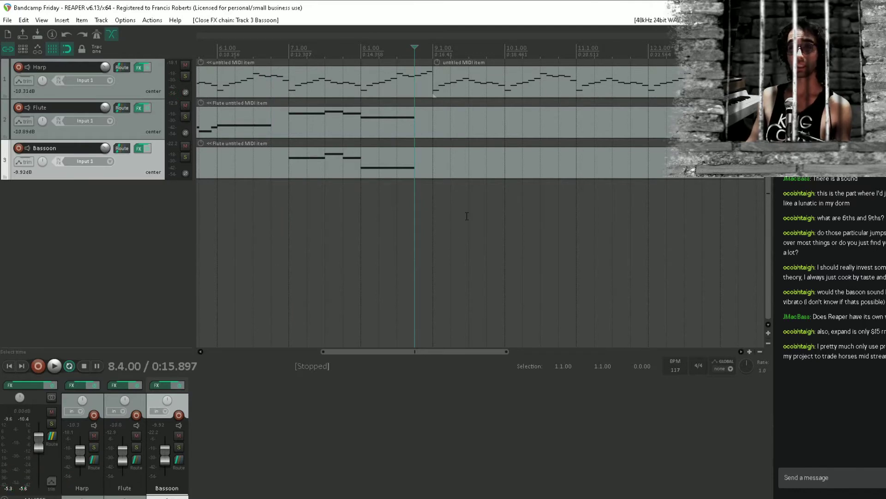
Play the arrangement from 4.4.00 through the flute and bassoon phrase to the end of bar 8
scroll(366, 190, "down", 2)
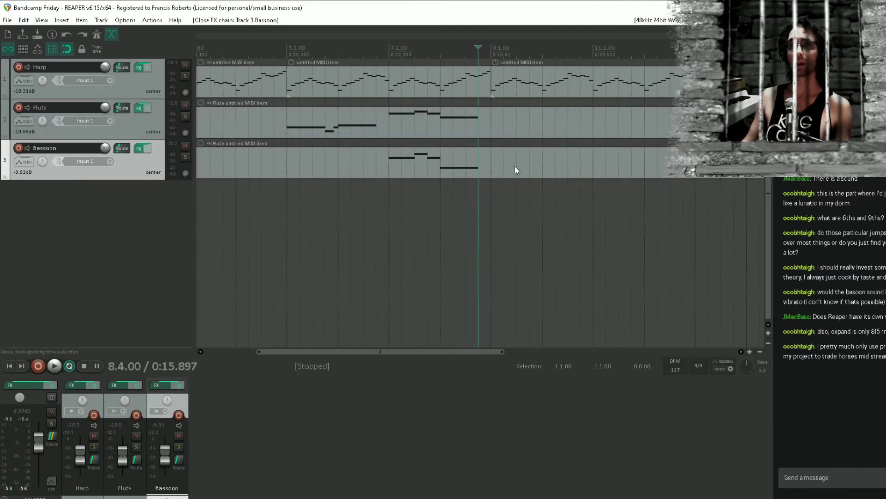
scroll(483, 170, "left", 3)
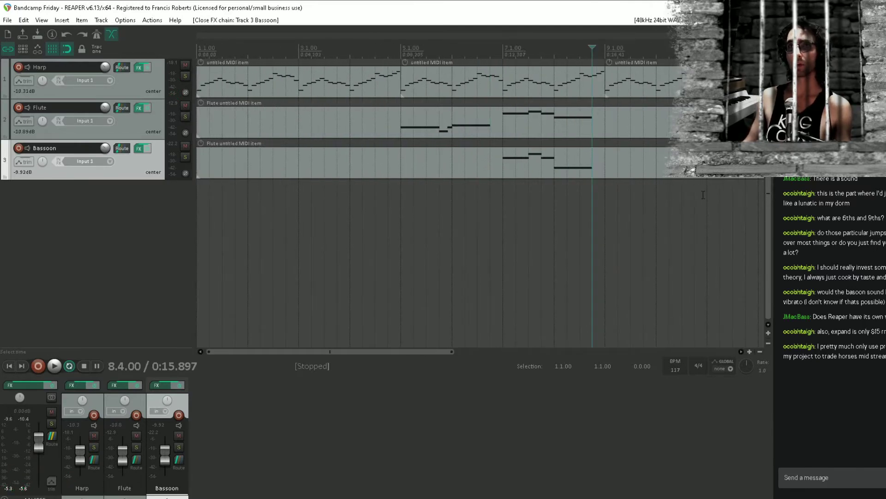
left_click(606, 198)
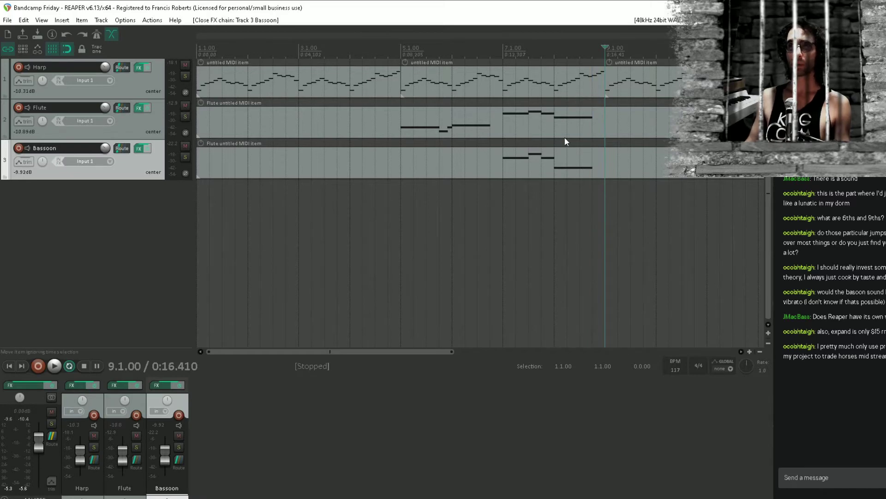
scroll(565, 139, "down", 3)
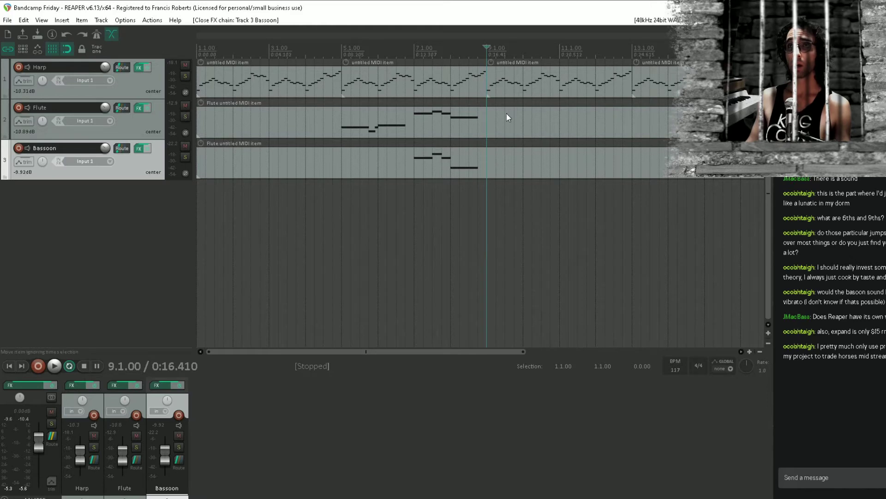
left_click(306, 198)
left_click(323, 202)
left_click(336, 204)
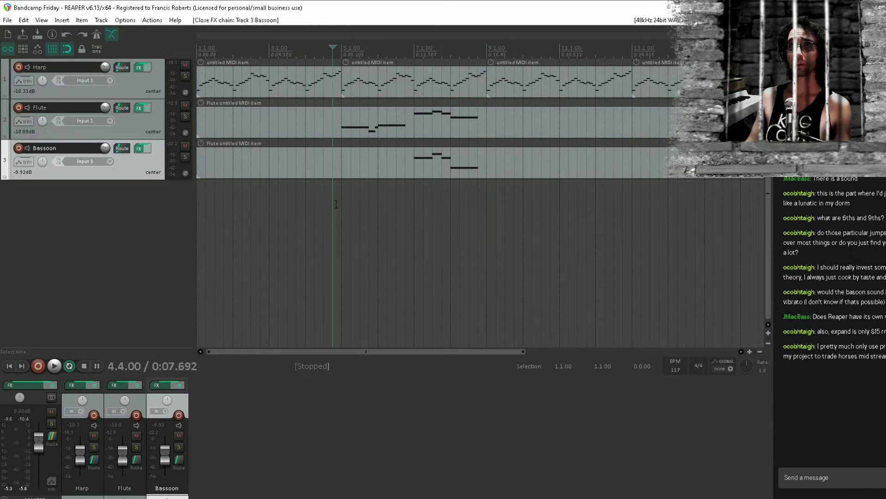
key("space")
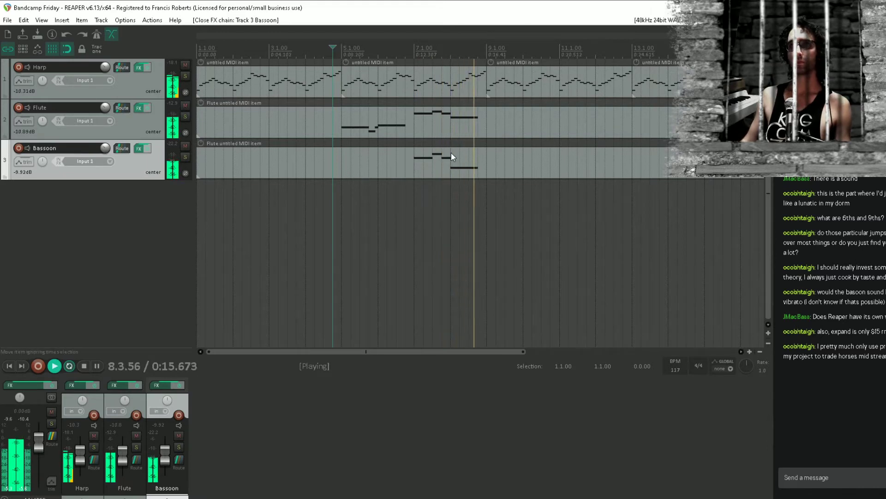
key("space")
Open the Flute item in the MIDI editor, try a note in bar 9, and set the grid to 1/4 straight
double_click(488, 129)
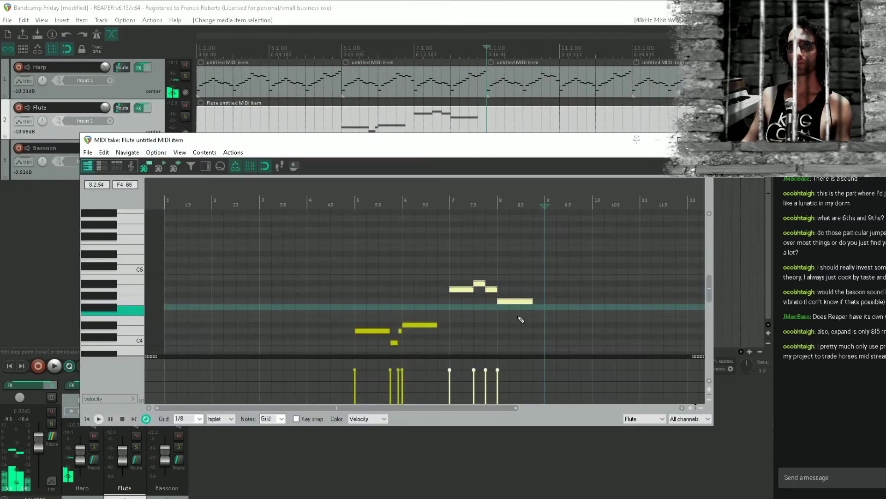
mouse_move(457, 250)
left_mouse_down()
mouse_move(473, 238)
mouse_move(482, 251)
left_mouse_up()
scroll(481, 251, "up", 2)
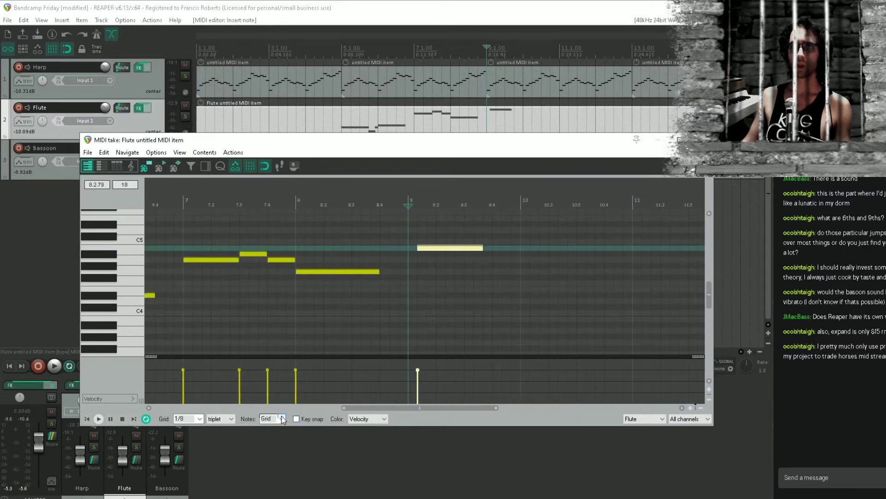
left_click(202, 419)
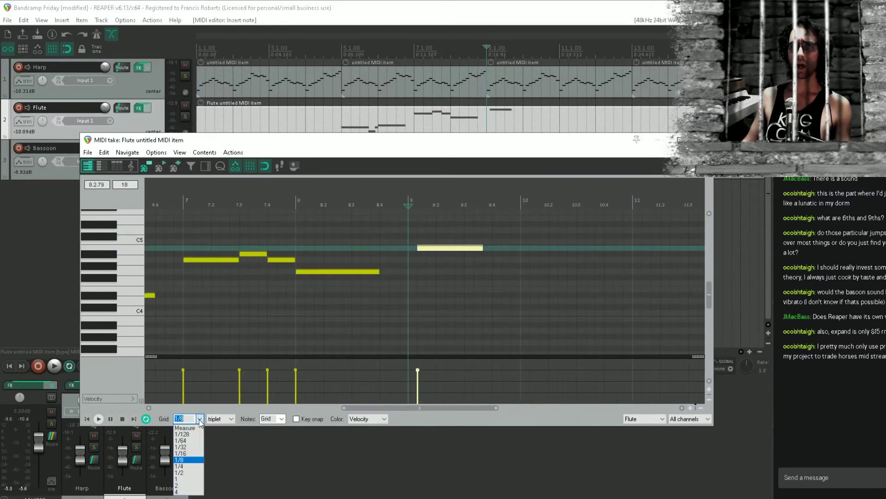
left_click(187, 459)
left_click(217, 419)
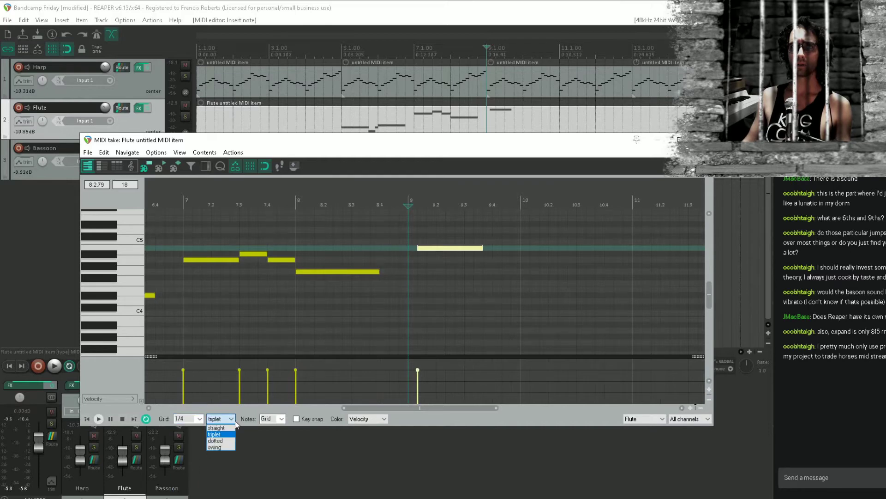
left_click(223, 429)
Enter four descending half notes, C5, Bb4, A4 and G4, across bars 9 and 10 of the Flute item and audition them
scroll(442, 249, "down", 3)
mouse_move(444, 248)
left_mouse_down()
mouse_move(447, 290)
mouse_move(474, 282)
mouse_move(547, 312)
left_mouse_up()
left_click(441, 288)
double_click(441, 290)
left_click(425, 267)
key("space")
key("space")
key("space")
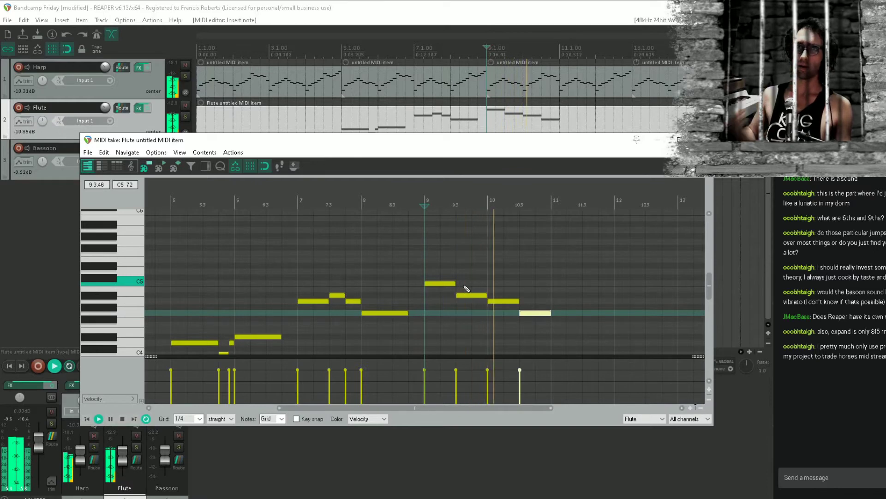
left_click_drag(526, 280, 471, 244)
key("space")
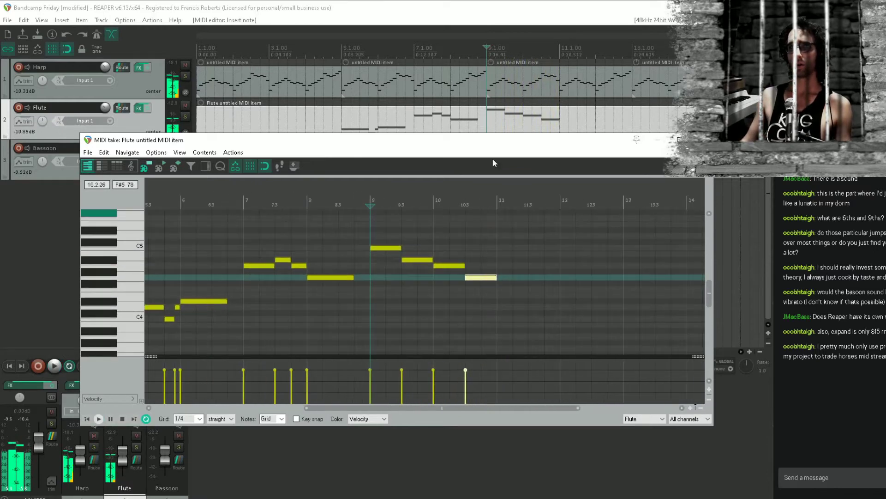
Move the Flute MIDI editor lower and open the Bassoon item in a second MIDI editor
left_click_drag(518, 142, 504, 268)
double_click(550, 164)
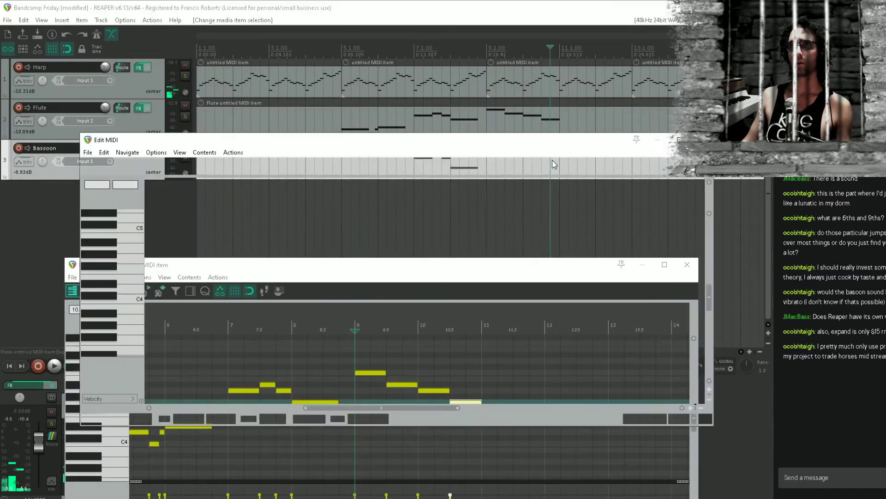
key("space")
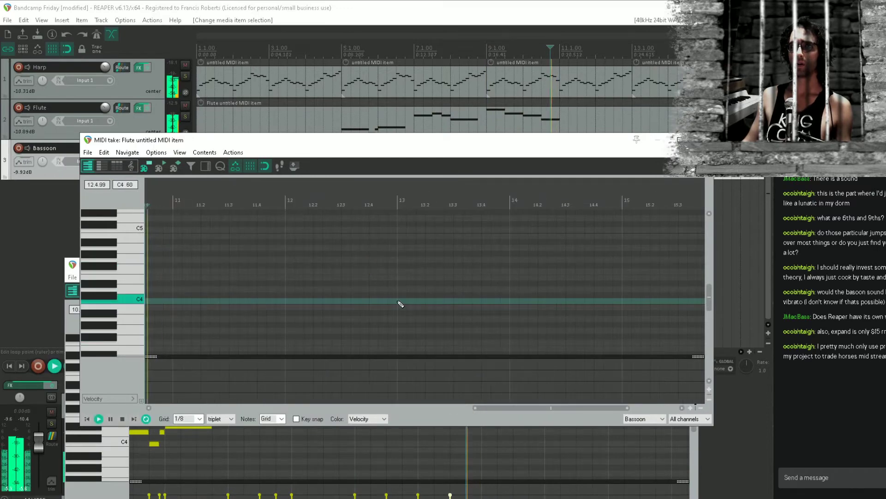
Audition the passage from the start of bar 10 with the Bassoon item open
left_click_drag(387, 305, 534, 329)
left_click(231, 320)
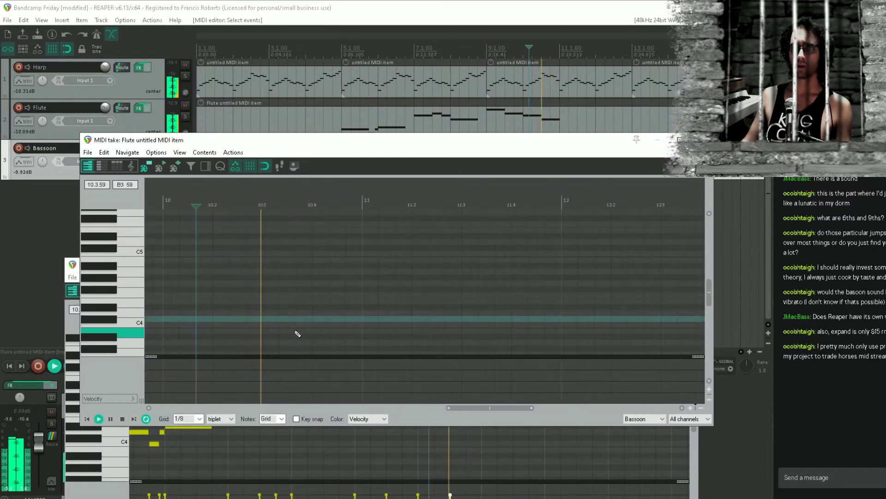
key("space")
scroll(216, 321, "up", 3)
left_click(217, 322)
key("space")
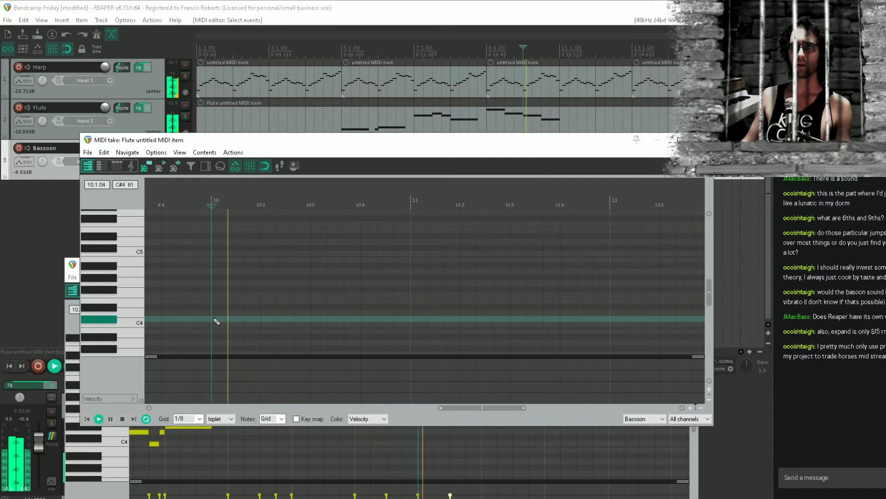
key("space")
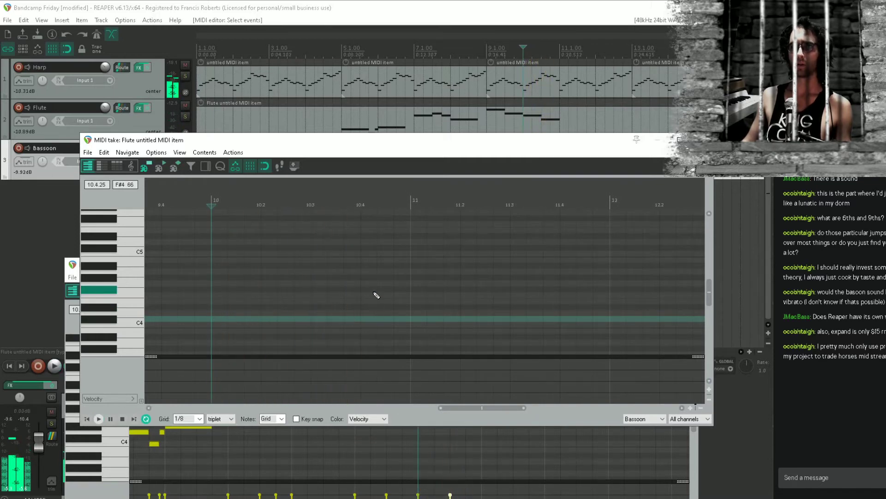
Add one-beat notes D#4 on beat 4 of bar 10 and D4 at bar 11 in the Bassoon item, auditioning the passage
mouse_move(362, 292)
left_mouse_down()
mouse_move(398, 295)
mouse_move(405, 285)
mouse_move(311, 283)
mouse_move(361, 283)
mouse_move(387, 314)
mouse_move(392, 305)
left_mouse_up()
key("space")
key("space")
key("space")
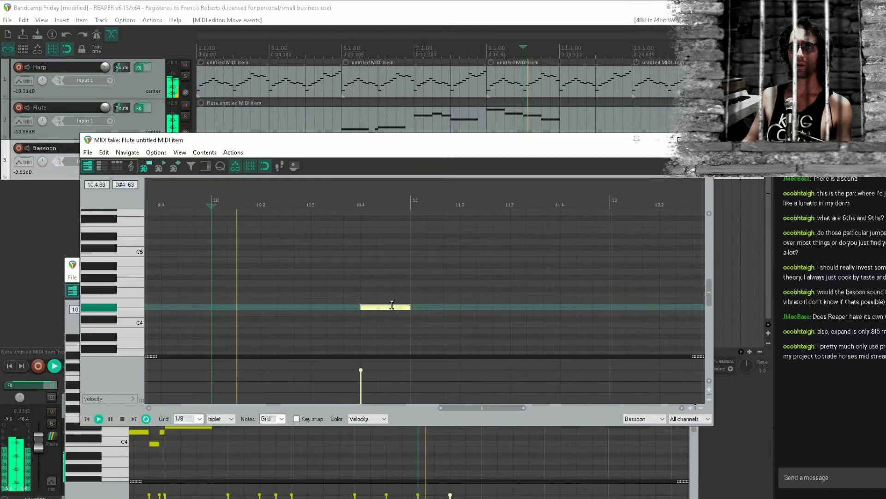
key("space")
left_click(420, 314)
key("space")
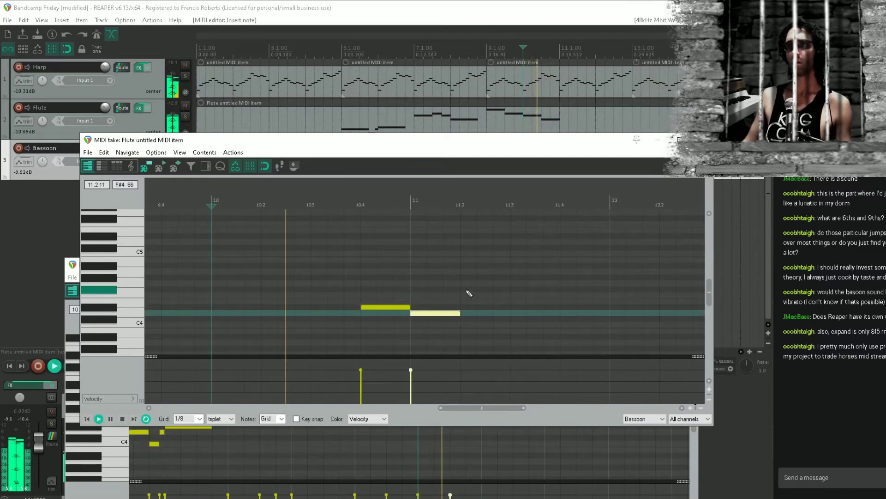
key("space")
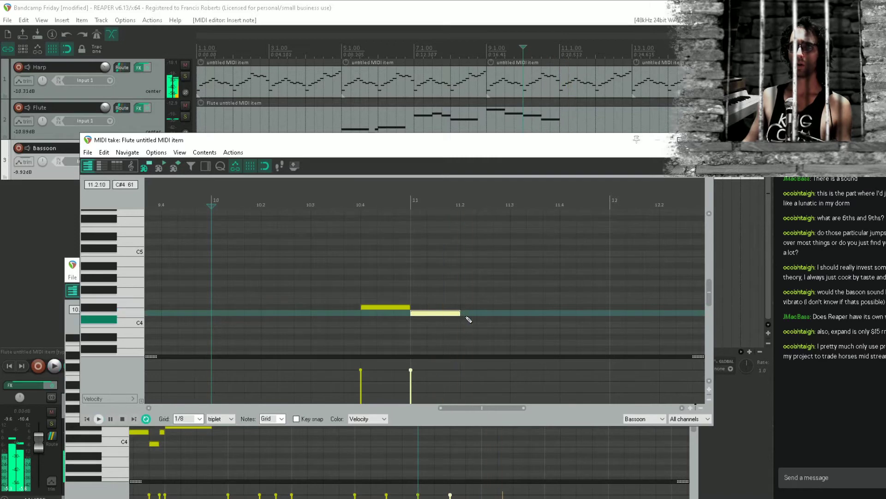
Continue the bassoon line through bar 11 with one-beat A#3, D#4 and F4 notes on beats 2 to 4, and audition it
left_click(466, 336)
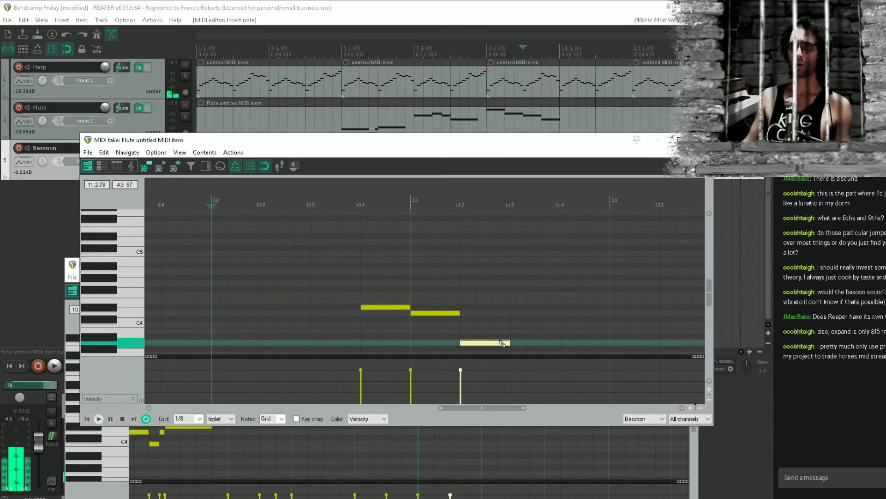
left_click(517, 308)
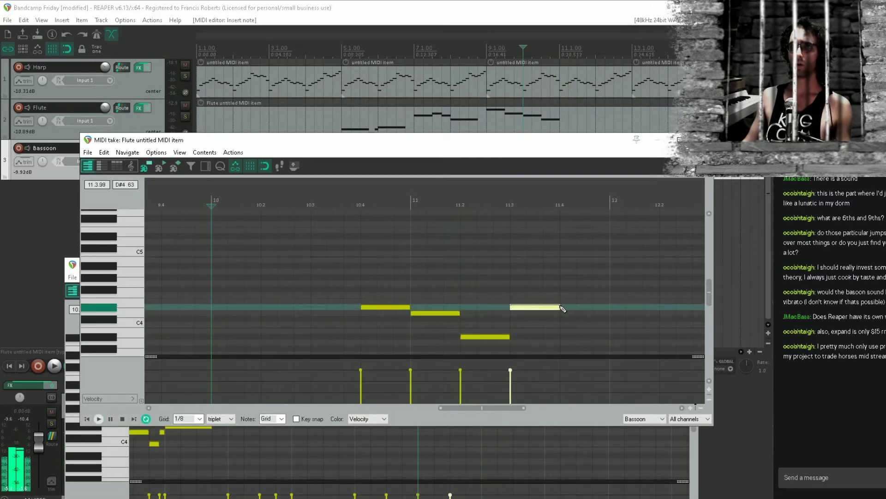
left_click(572, 295)
key("space")
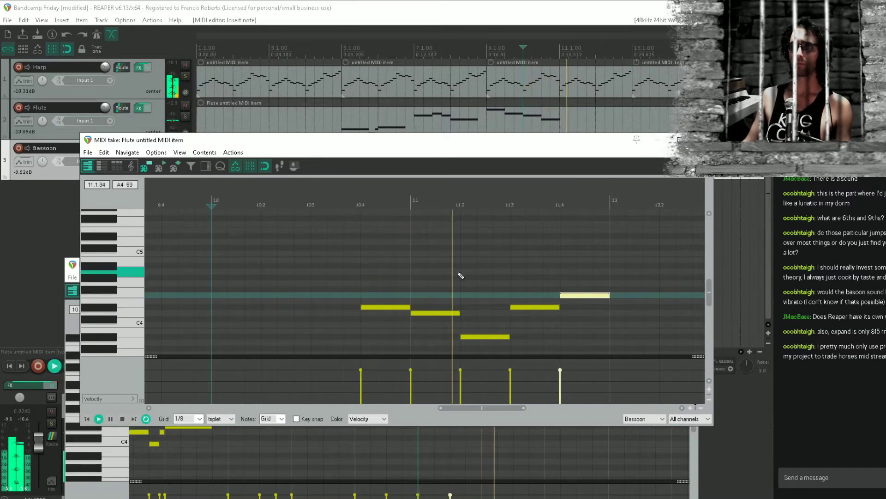
key("space")
End the bassoon phrase with a three-beat G#4 from bar 12, close its MIDI editor and save the project
left_click(647, 278)
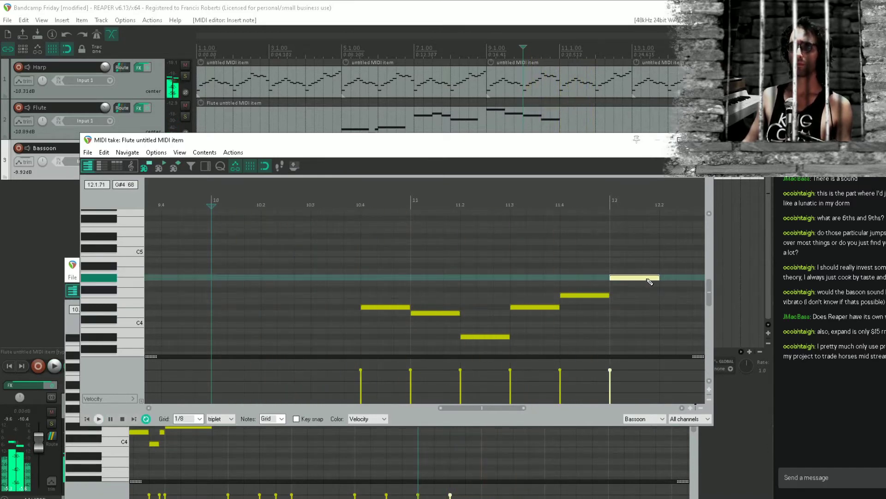
left_click_drag(647, 278, 682, 283)
left_click_drag(682, 283, 520, 282)
left_click(569, 259)
left_click(702, 139)
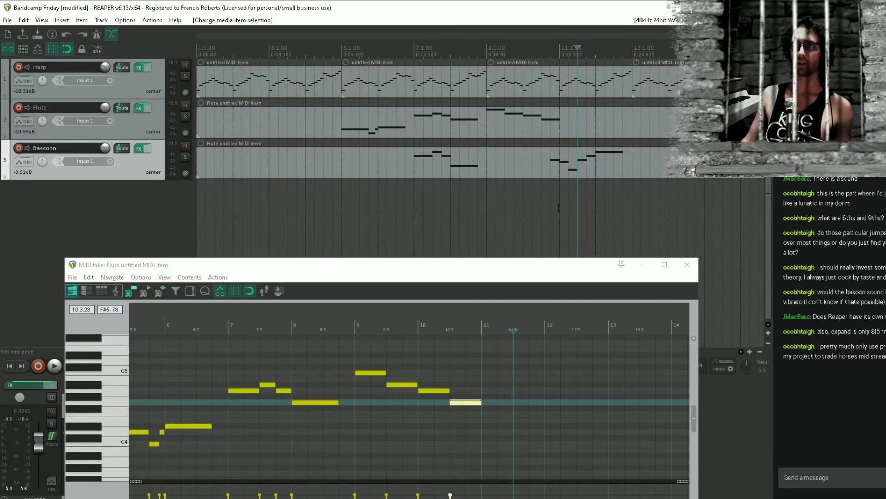
key("ctrl+s")
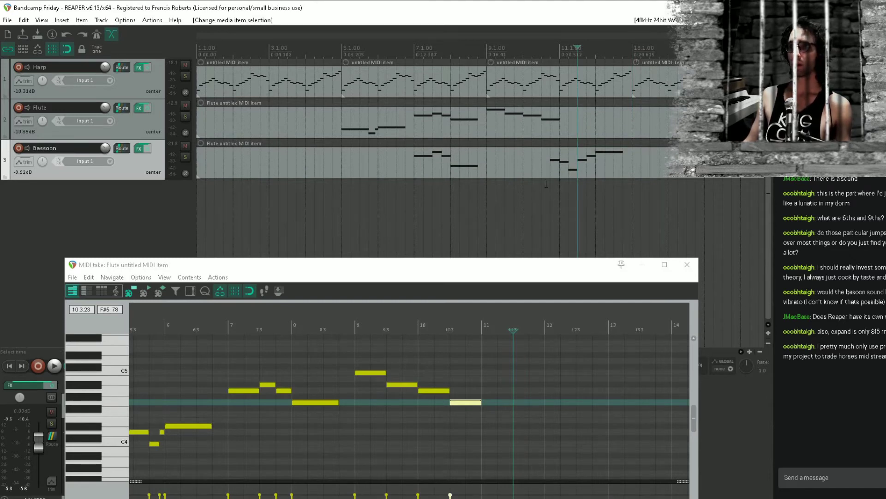
Audition the arrangement from bar 5 through the new bassoon phrase in bar 11
left_click(344, 185)
key("space")
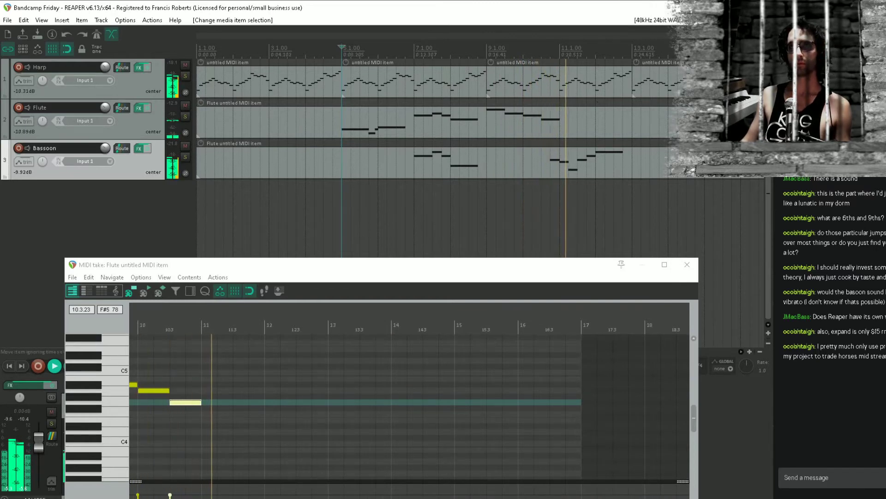
key("space")
Shorten the flute's last G4 in bar 10 to one beat and add F4 and D4 on the first two beats of bar 11
left_click(577, 125)
scroll(503, 401, "up", 5)
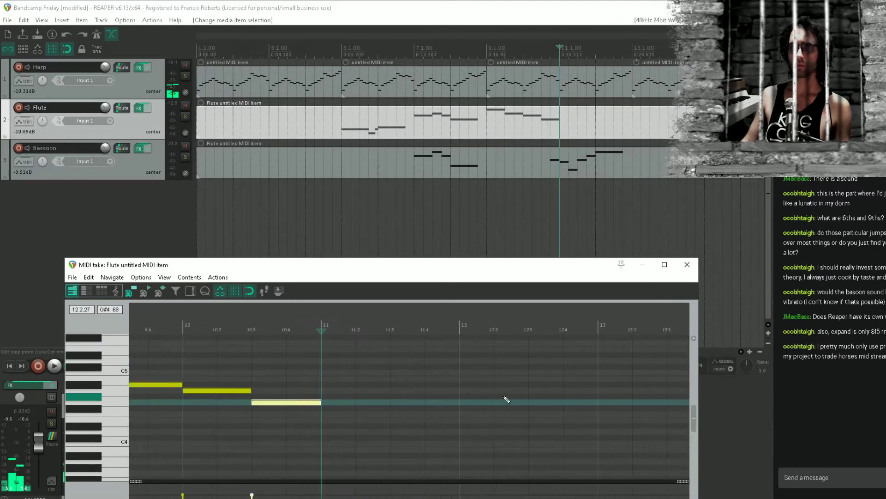
left_click(244, 437)
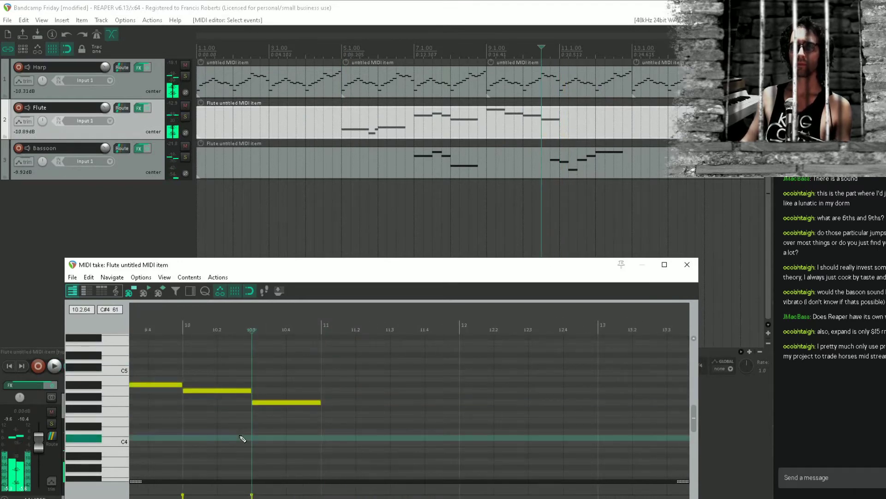
mouse_move(318, 399)
left_mouse_down()
mouse_move(286, 401)
mouse_move(388, 407)
mouse_move(348, 416)
mouse_move(376, 439)
mouse_move(380, 432)
left_mouse_up()
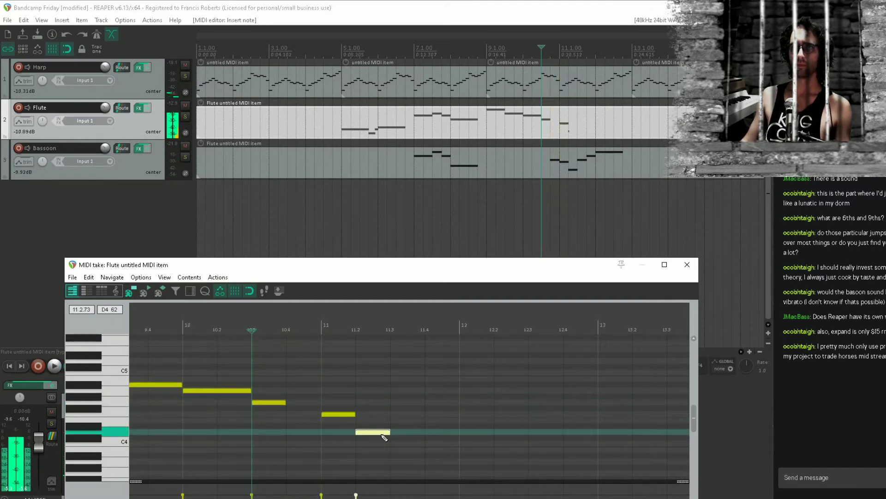
Add flute notes D#4 and F4 on beats 3 and 4 of bar 11 and a three-beat G4 from bar 12, then audition
left_click(404, 426)
left_click(440, 414)
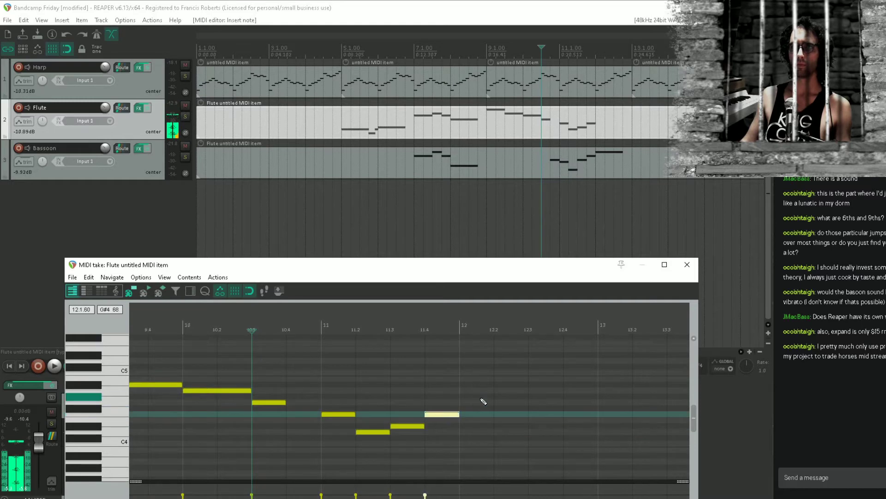
left_click_drag(464, 402, 567, 403)
key("space")
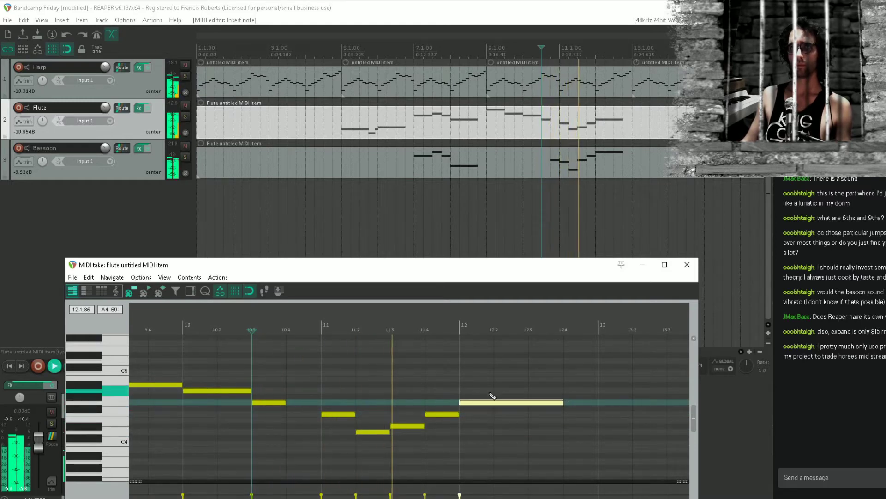
key("space")
Lower the last three flute notes to C4, D4 and D#4, and save the project
left_click(408, 426)
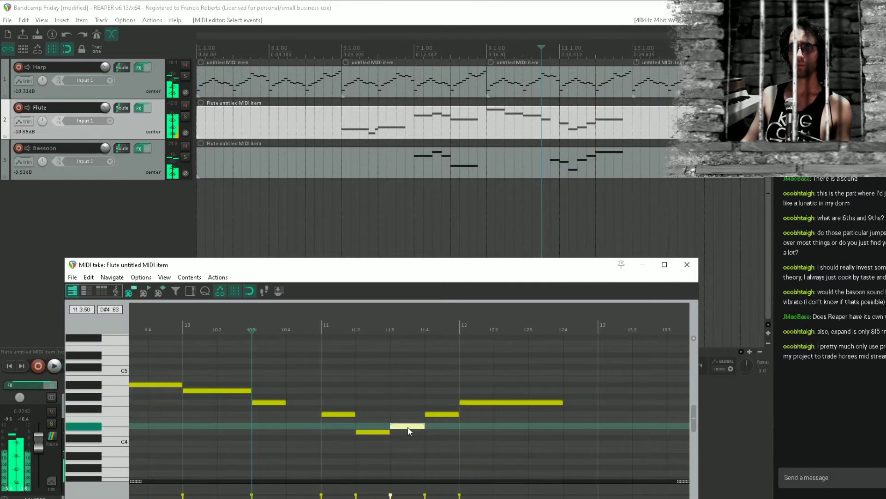
left_click_drag(408, 430, 408, 448)
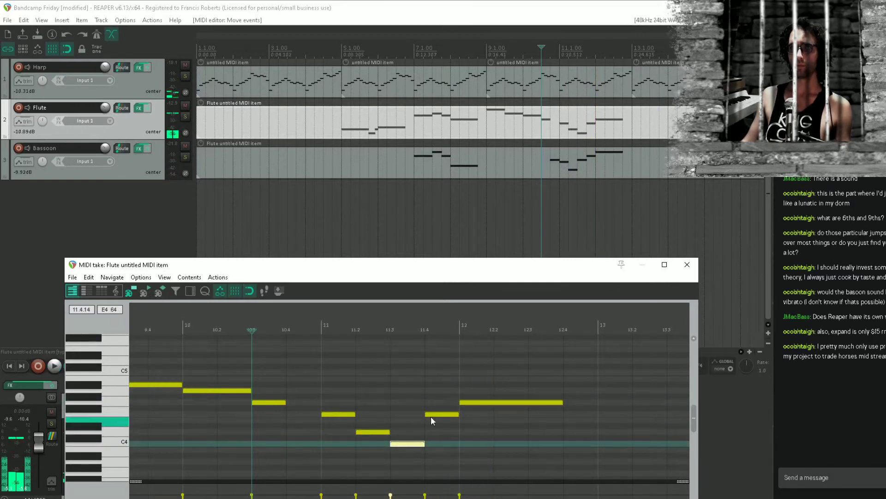
left_click_drag(439, 412, 442, 432)
left_click_drag(488, 402, 474, 431)
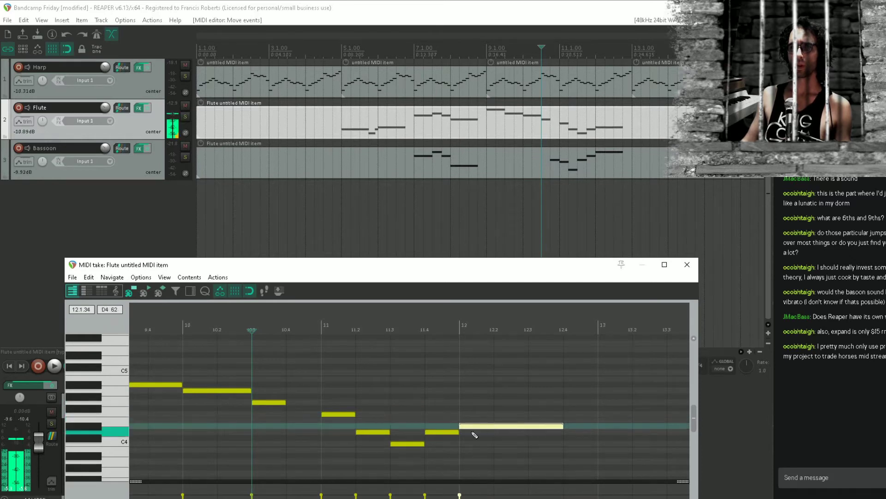
key("ctrl+s")
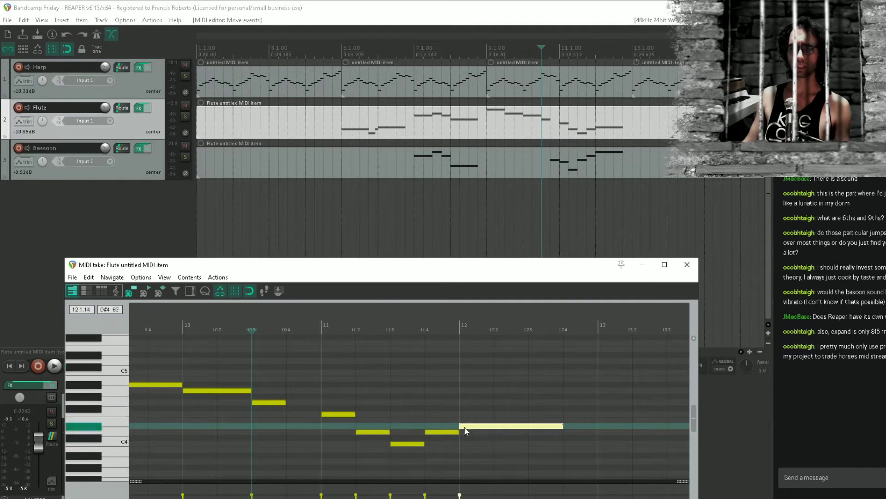
Move the Flute MIDI editor higher on the screen and close it
left_click_drag(417, 266, 414, 154)
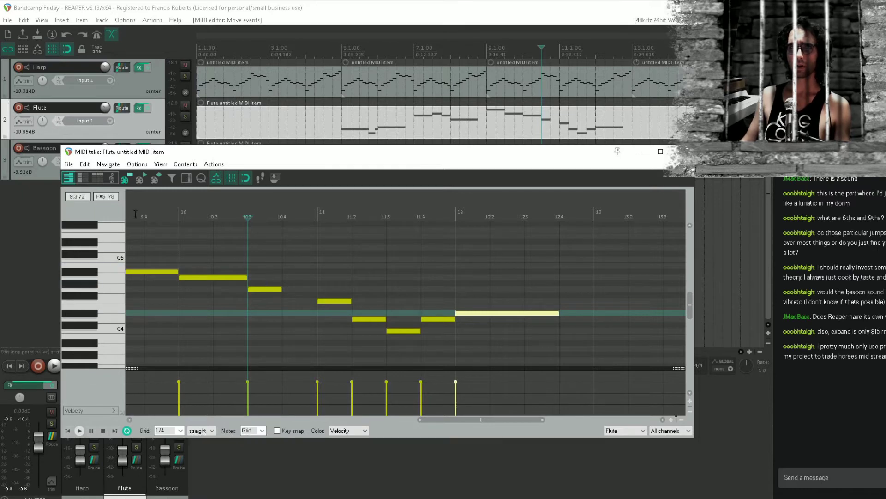
left_click(287, 431)
left_click(285, 433)
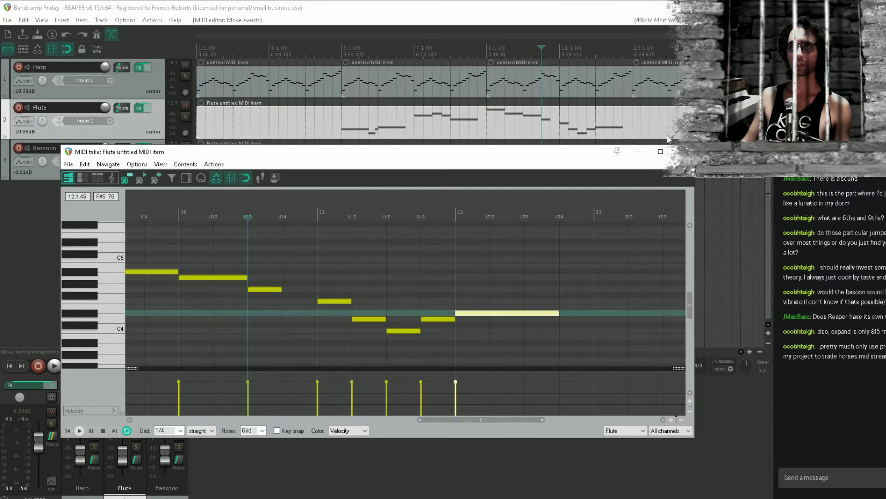
left_click(683, 152)
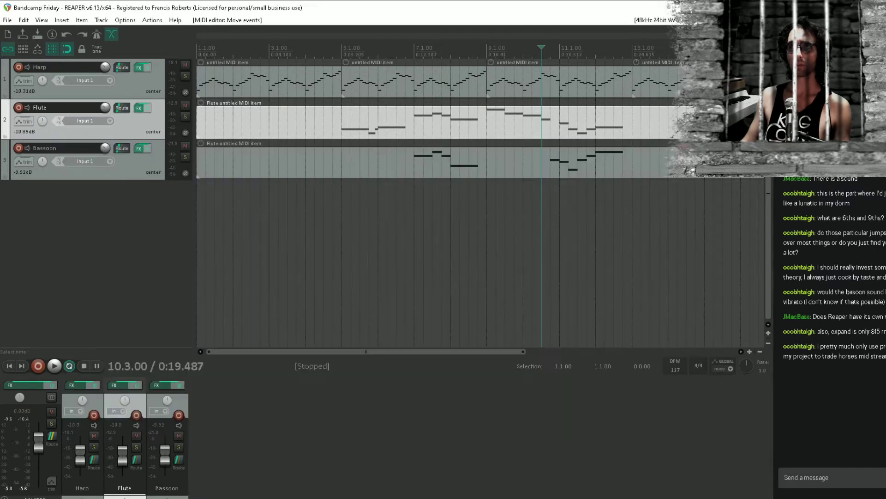
Audition the flute and bassoon passage from bar 10, and start playback again from bar 9
left_click(524, 215)
key("space")
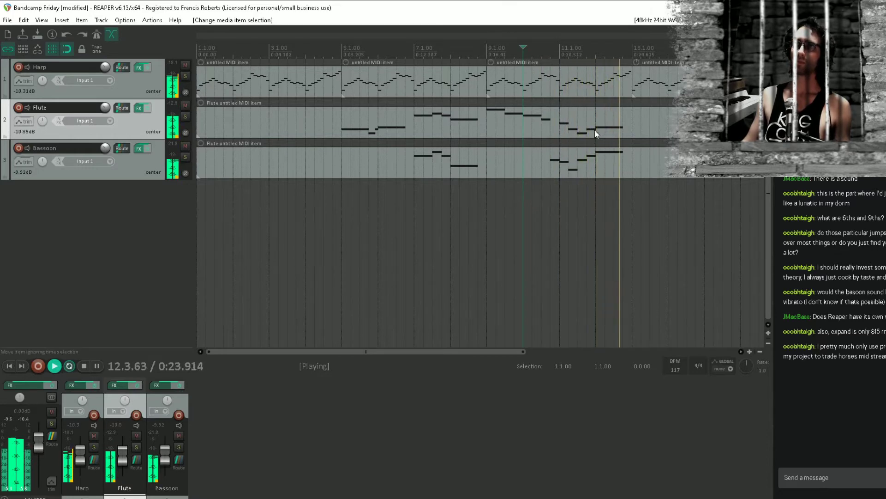
key("space")
left_click(505, 120)
key("space")
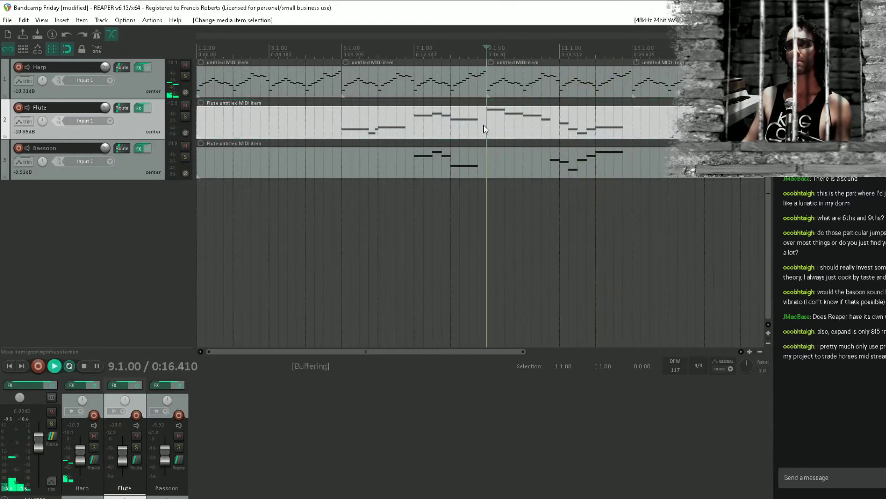
key("space")
Reopen the Flute item and lengthen the G4 on beat 3 of bar 10 to about 1.3 beats, auditioning the result
left_click(545, 129)
double_click(544, 129)
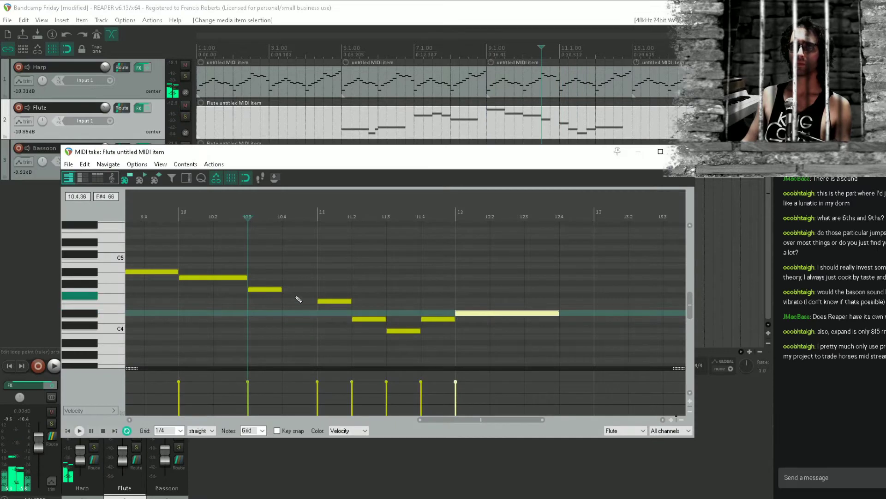
scroll(295, 297, "up", 4)
left_click_drag(310, 290, 346, 289)
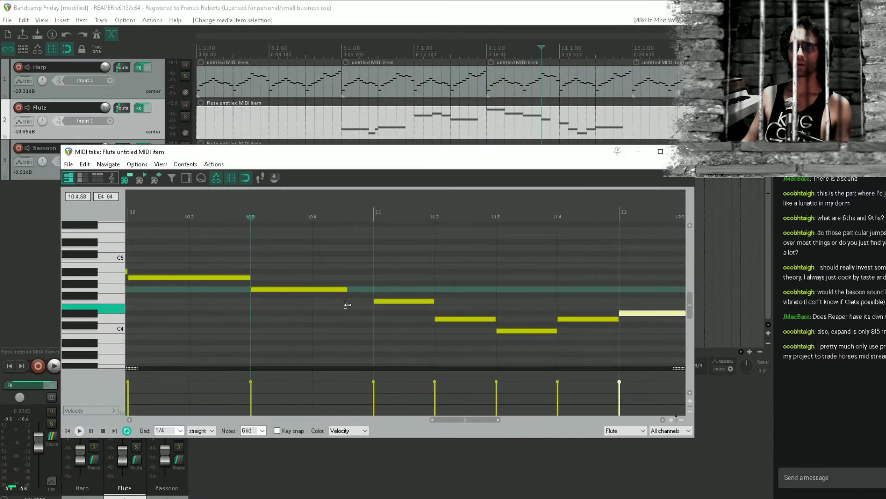
key("space")
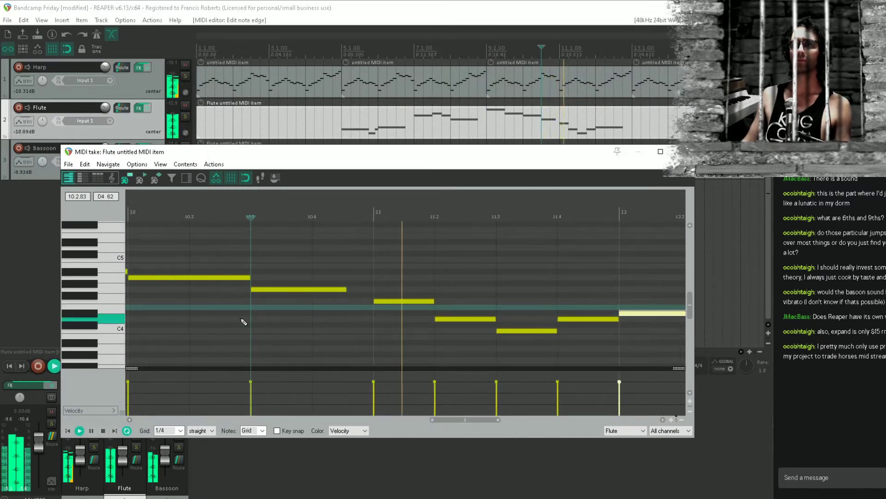
key("space")
left_click_drag(346, 289, 332, 289)
key("space")
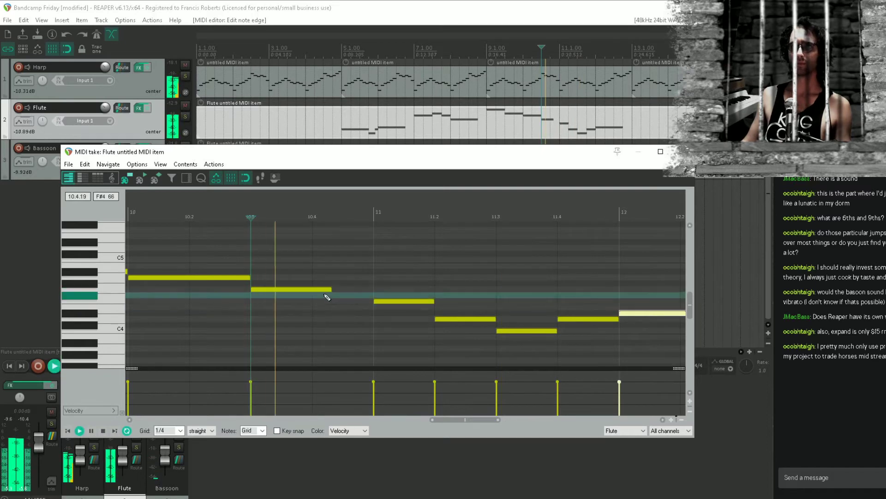
scroll(564, 293, "down", 2)
scroll(564, 294, "down", 1)
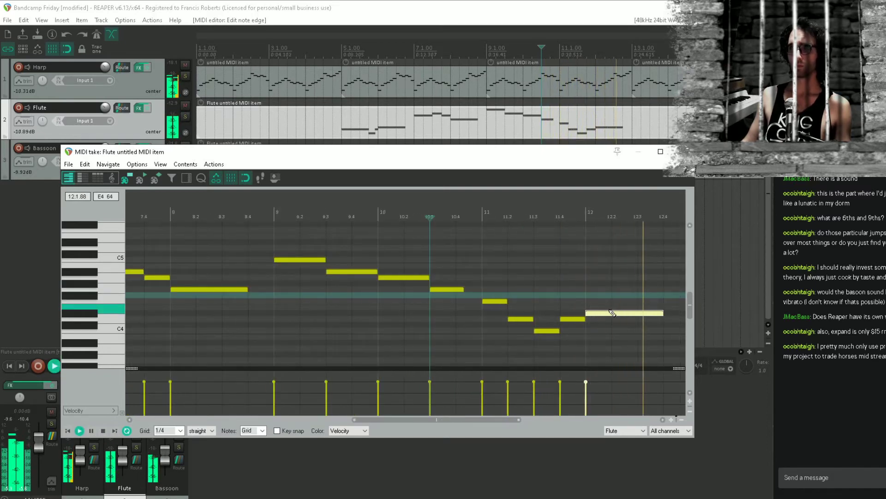
key("space")
Lower the flute's long bar 12 note to C4, audition the phrase and close the MIDI editor
left_click_drag(603, 315, 603, 332)
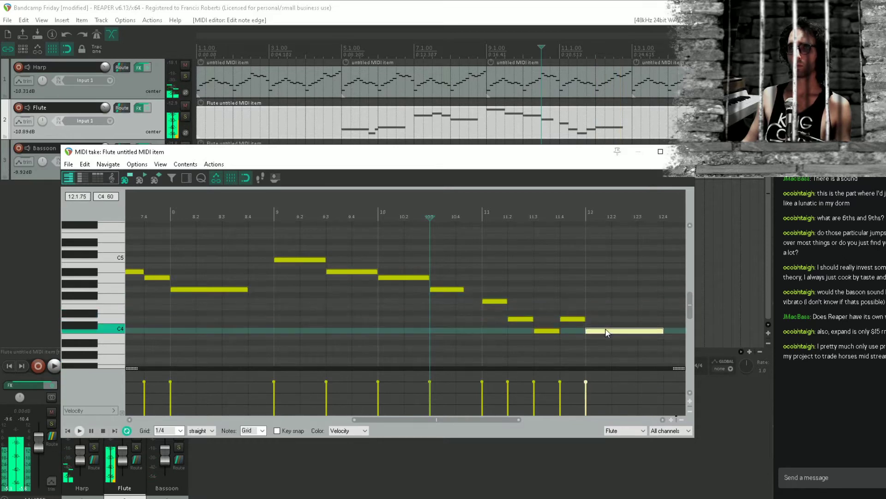
key("space")
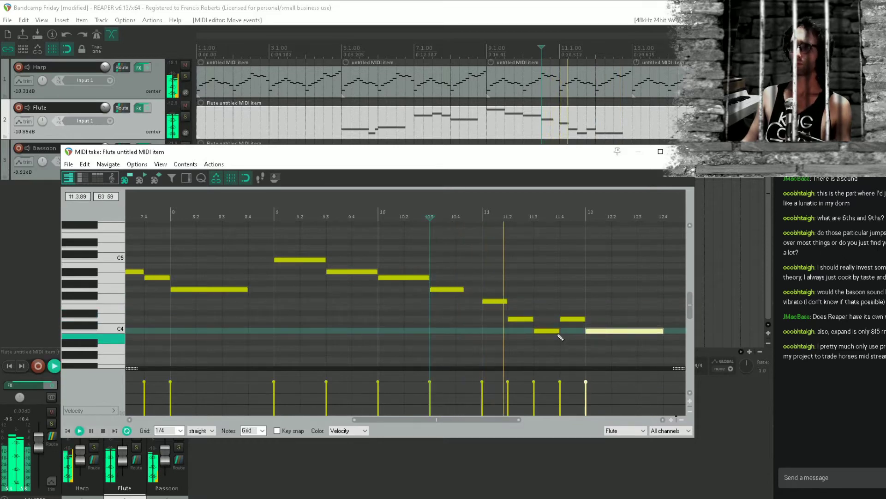
scroll(633, 316, "down", 2)
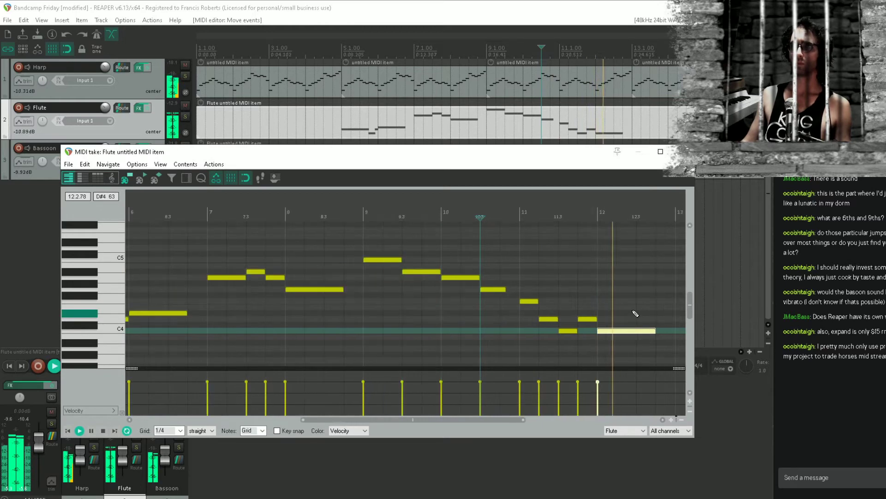
key("space")
left_click(682, 151)
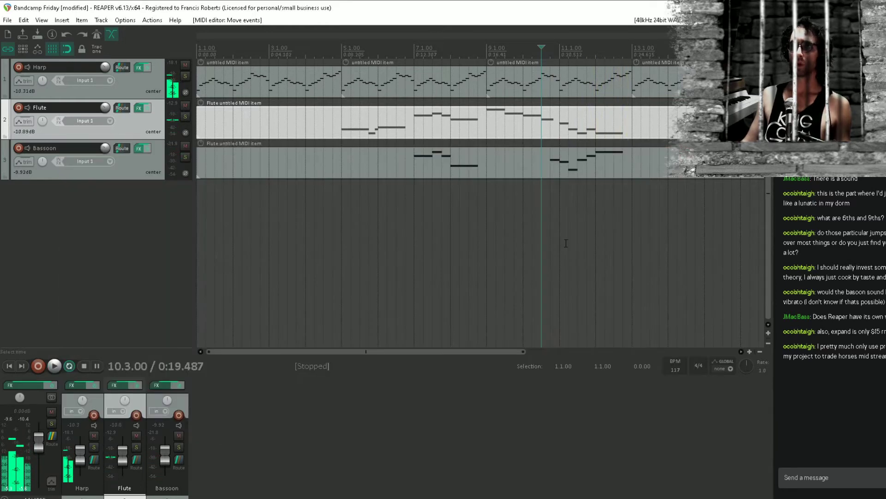
Save the project and return the edit cursor to the start of the arrangement
left_click(566, 243)
key("ctrl+s")
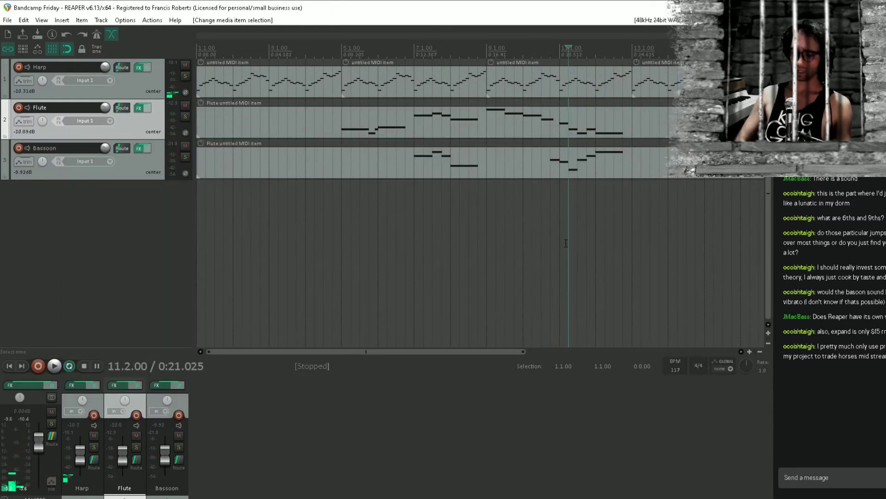
key("Home")
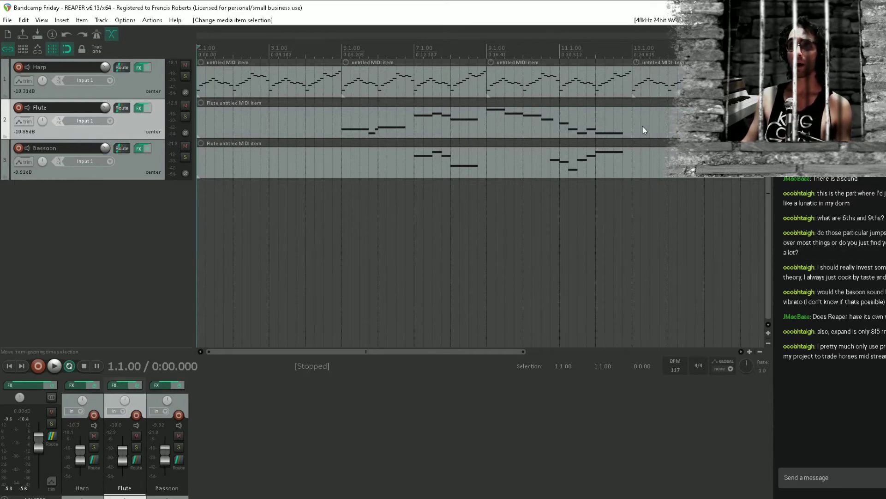
Split the Flute and Bassoon items at bar 13 and delete the empty sections after it
scroll(658, 159, "down", 2)
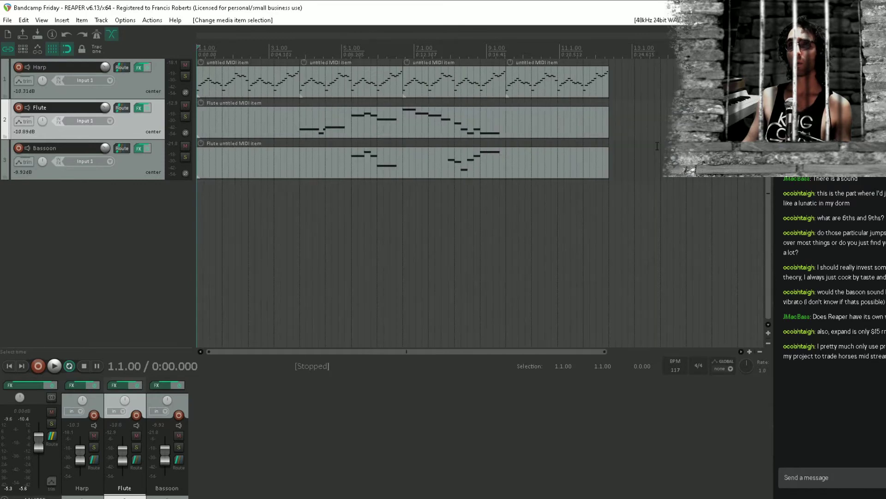
left_click(509, 113)
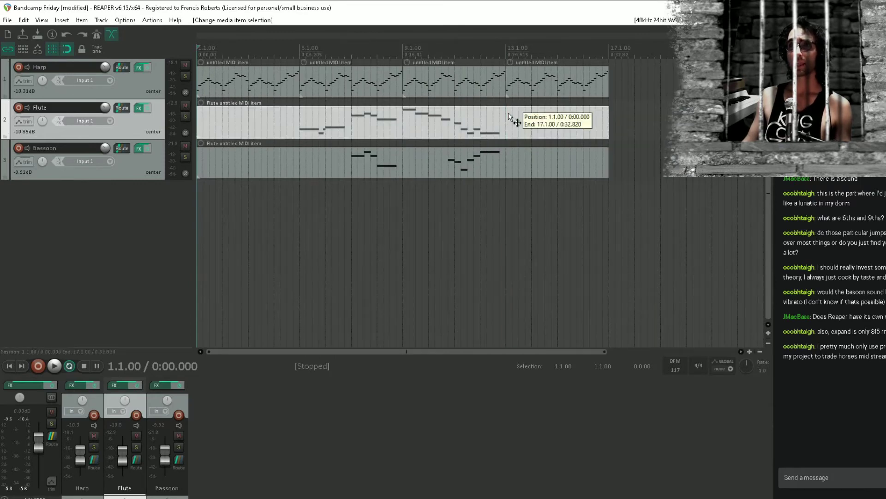
key("s")
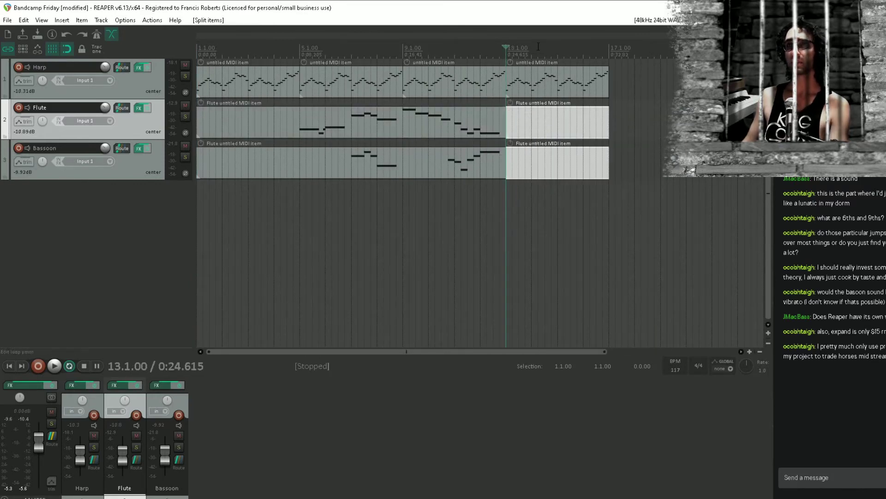
key("Delete")
Start playback from the beginning and add a fourth track named Reverb
left_click(550, 84)
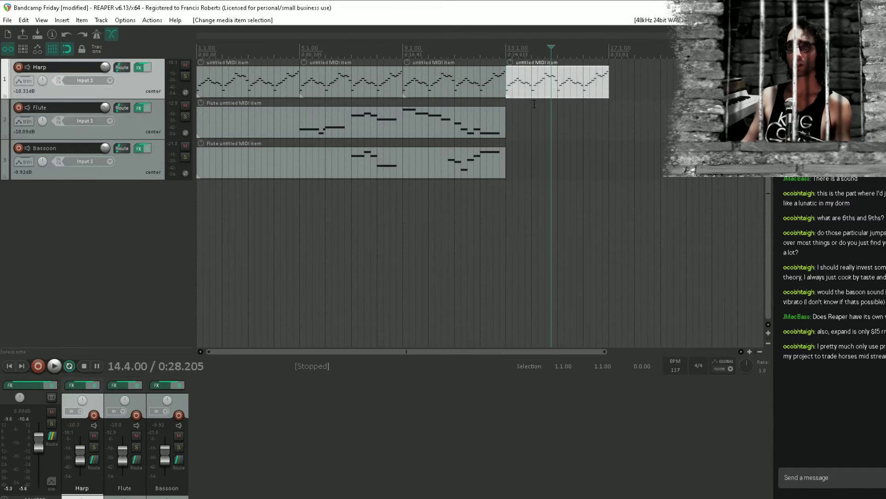
left_click(515, 86)
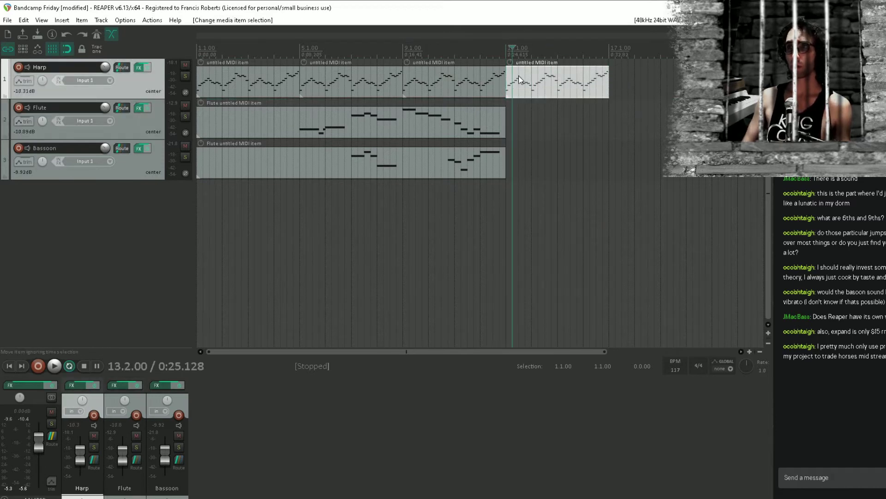
key("Home")
key("space")
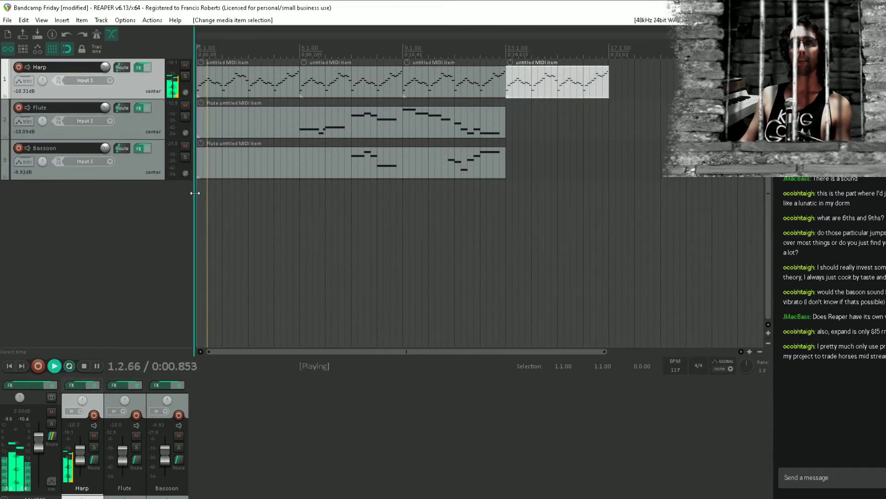
double_click(61, 265)
type("Reverb")
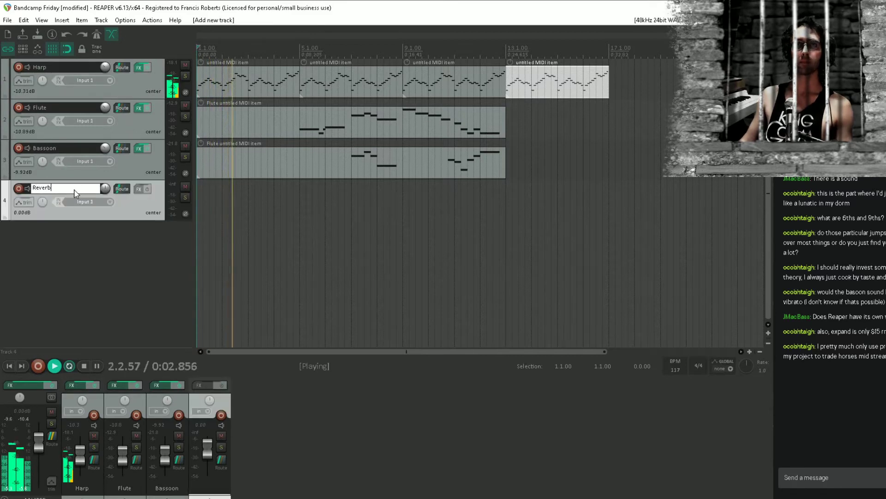
key("Return")
Insert the Waves Abbey Road Chambers Stereo plugin on the Reverb track and move its window below the toolbar
left_click(142, 190)
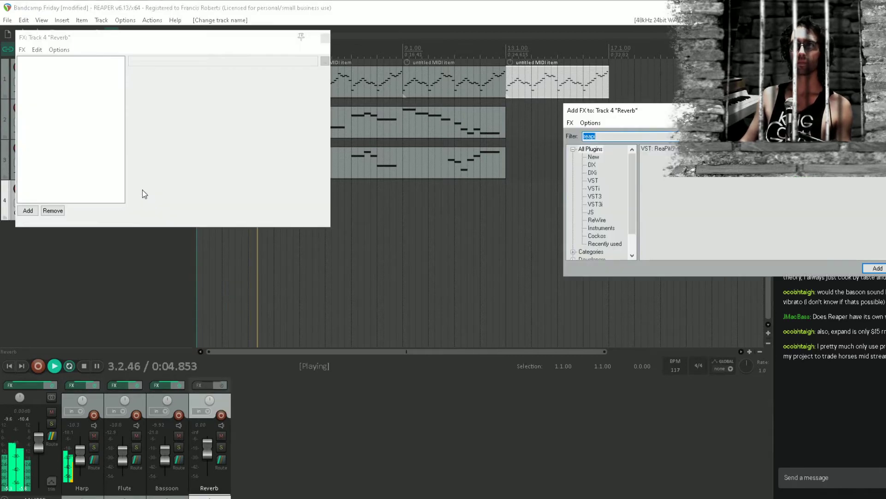
type("abb")
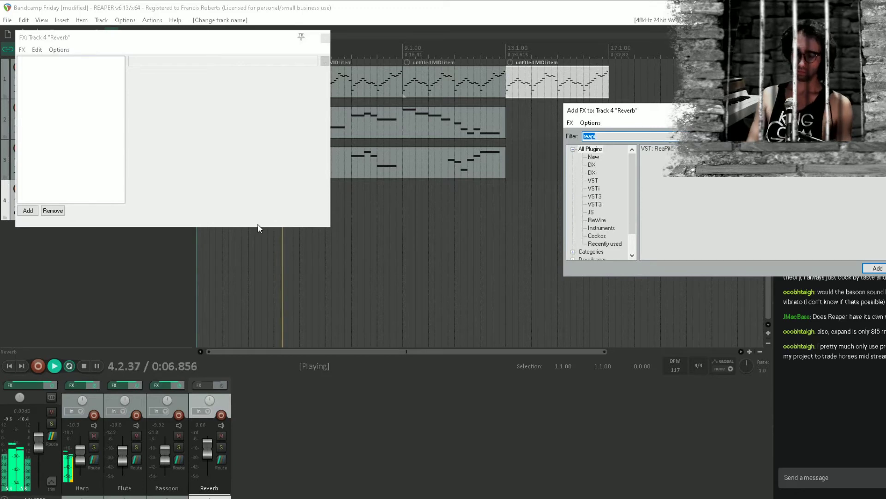
type("e")
key("Down")
key("Down")
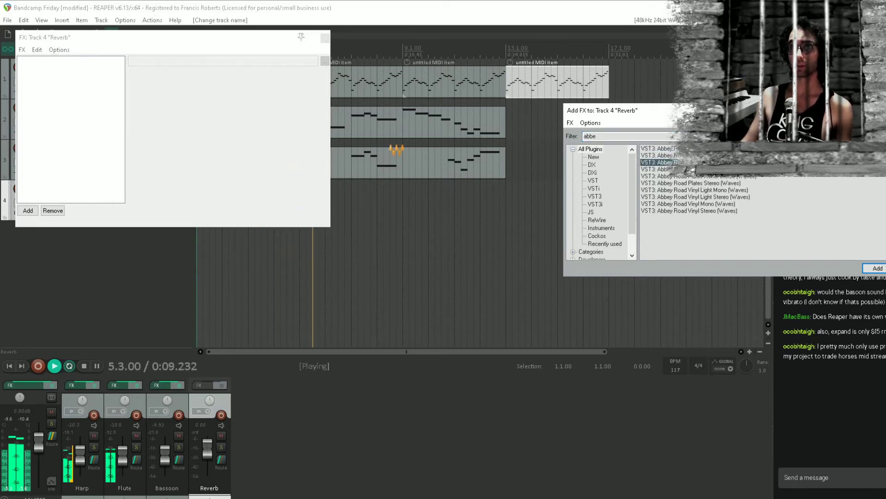
key("Return")
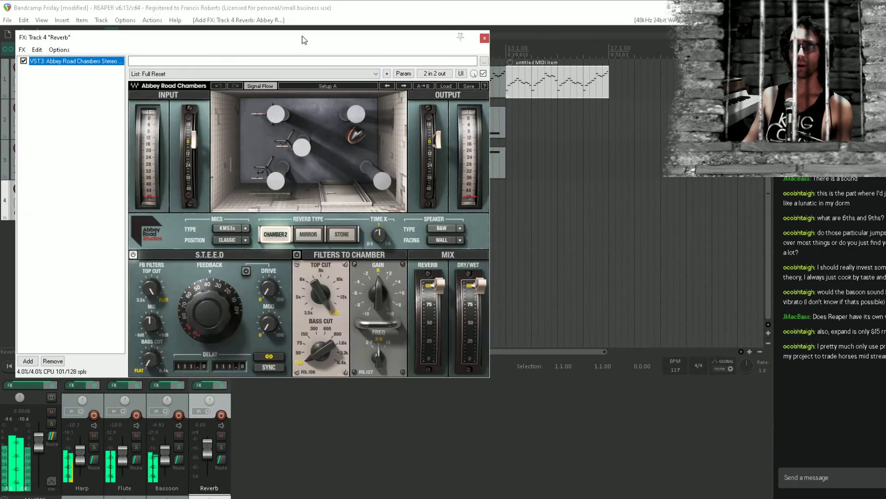
left_click_drag(304, 39, 361, 92)
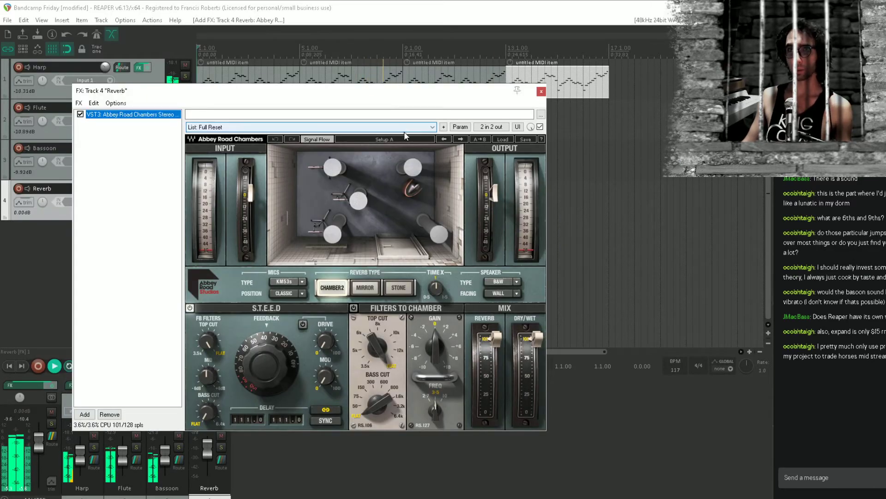
Choose the Stone reverb type, set the linked delays to 41.0 and bring in the chamber filter's top cut
left_click(410, 286)
left_click_drag(288, 420, 288, 427)
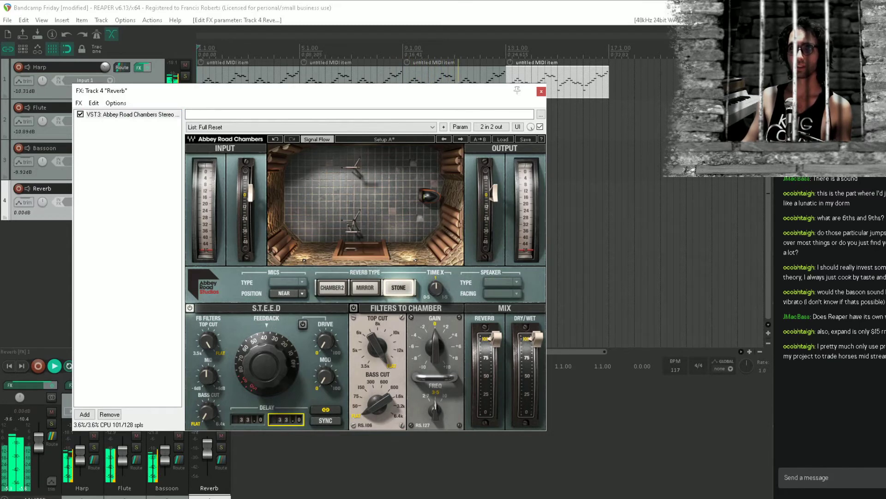
left_click_drag(377, 345, 376, 328)
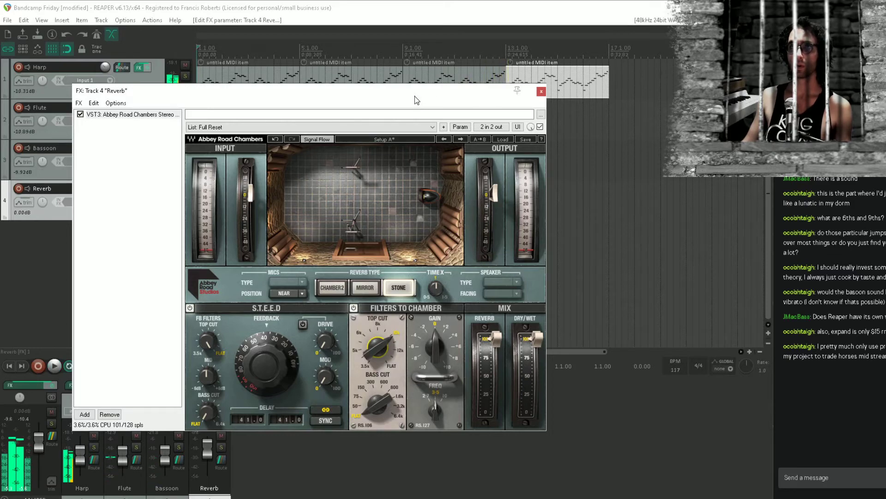
Move the reverb plugin window clear of the track controls and save the project
left_click_drag(415, 96, 572, 132)
left_click(293, 3)
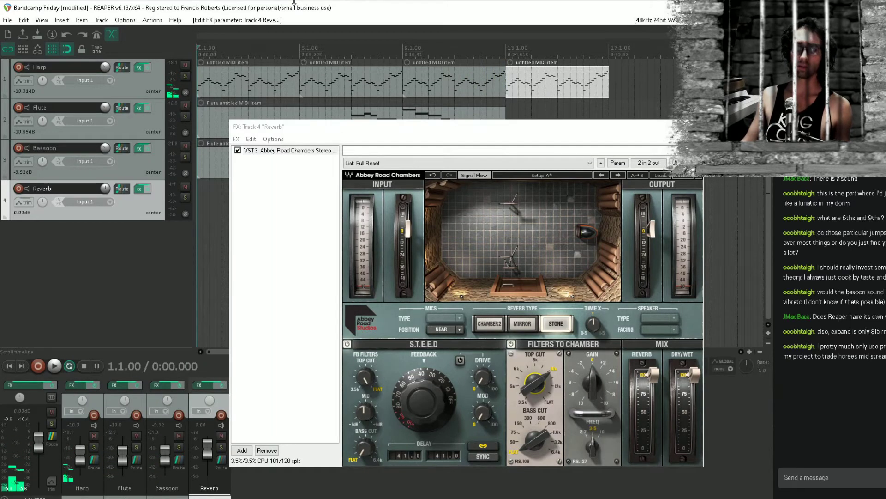
key("ctrl+s")
left_click_drag(319, 136, 335, 175)
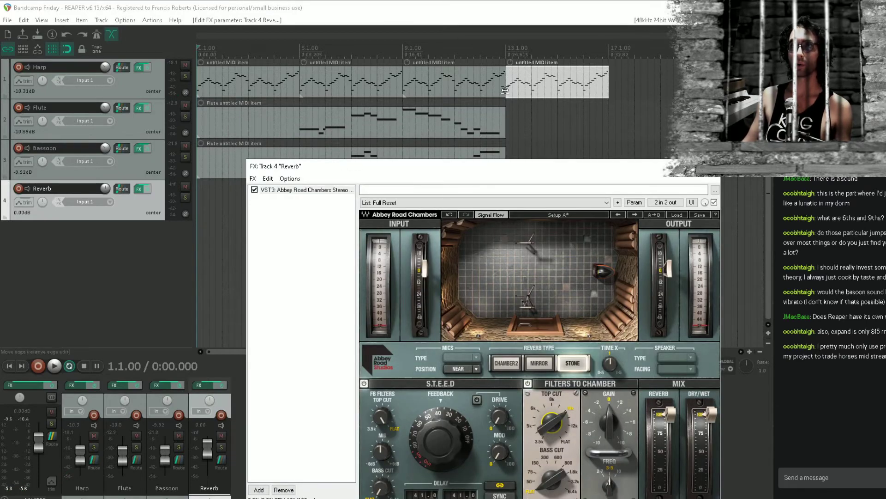
Send the Flute track to the Reverb track, lower Reverb's volume to -10.14 dB and start playback
left_click(134, 172)
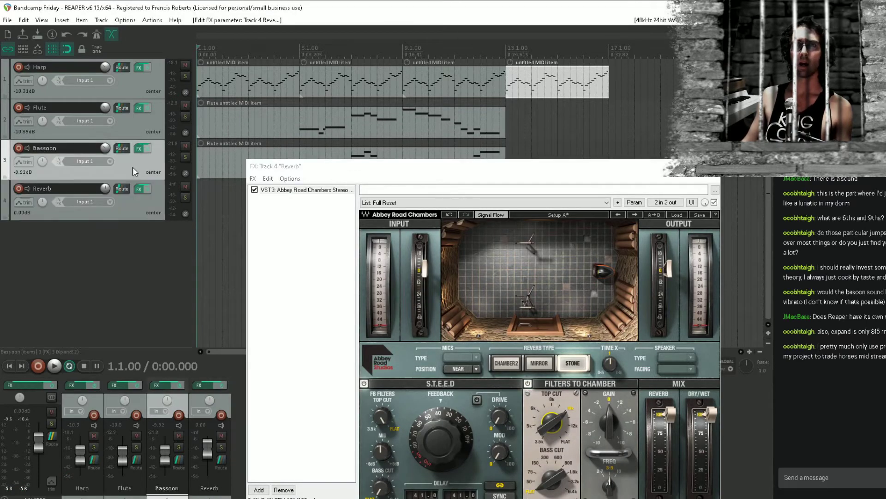
left_click_drag(118, 107, 105, 185)
key("space")
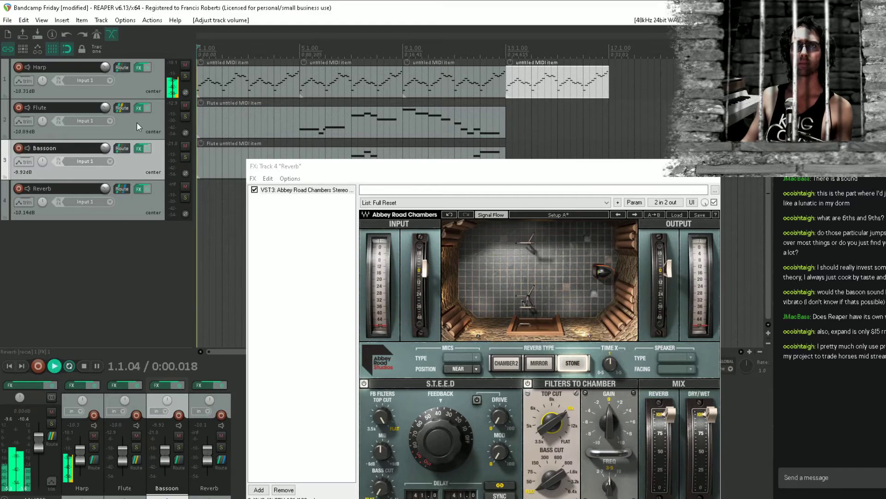
Set the Flute's send to Reverb to -2.22 dB while auditioning, placing the edit cursor at bar 4 beat 3
left_click(124, 107)
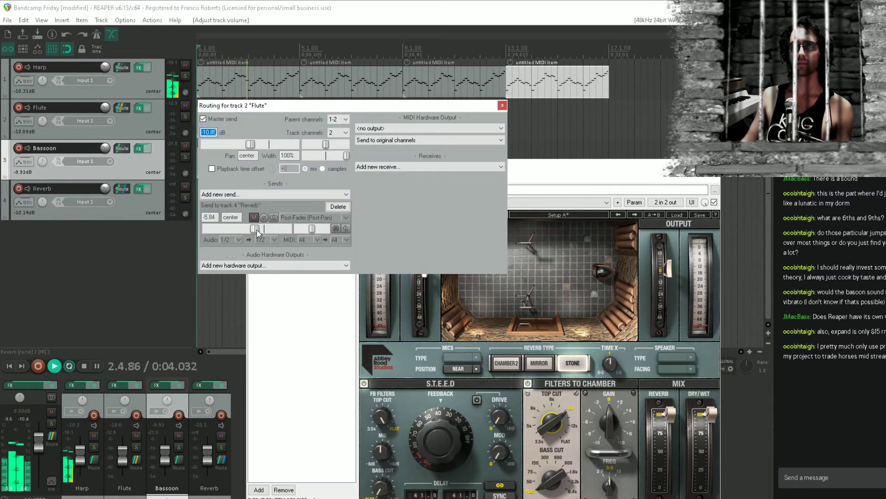
left_click(285, 52)
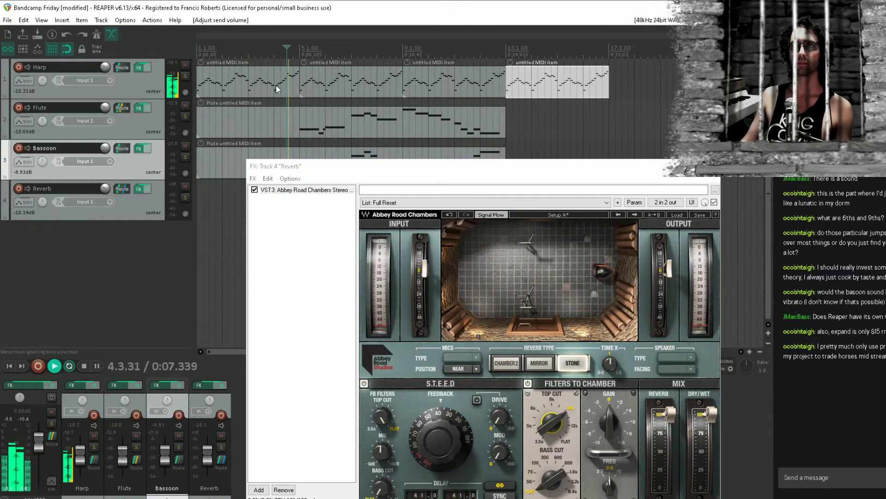
left_click(124, 107)
left_click_drag(257, 232, 261, 232)
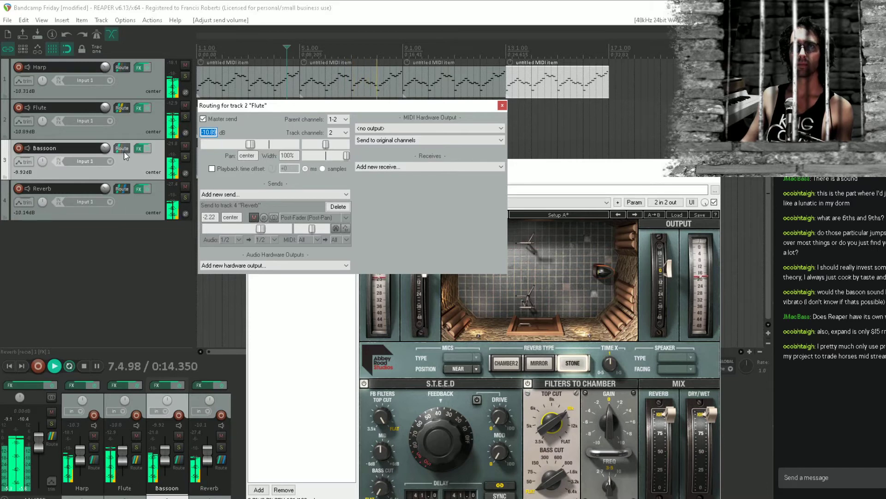
Send Bassoon to the Reverb track at -0.94 dB and Harp to it at -3.19 dB
left_click_drag(123, 151, 122, 189)
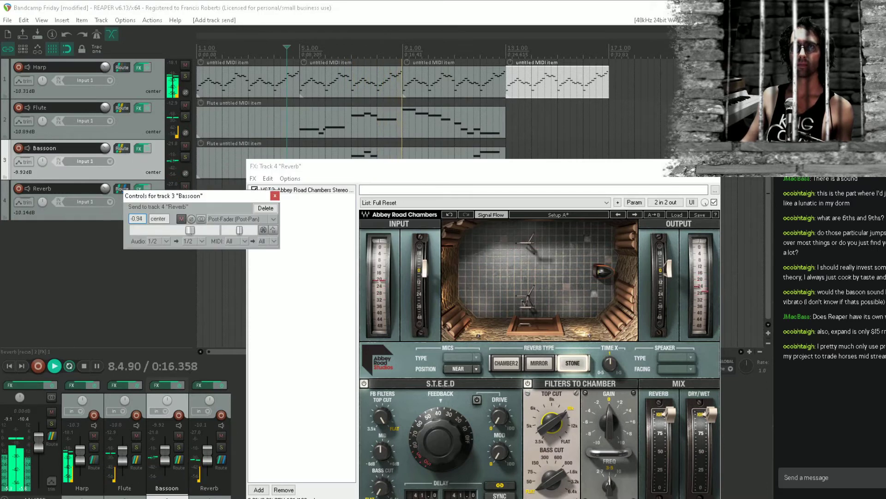
left_click_drag(121, 67, 121, 204)
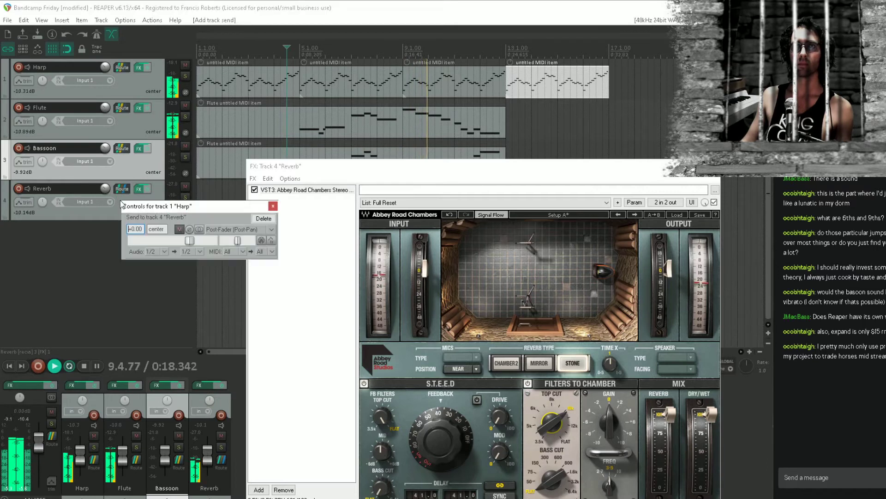
left_click_drag(189, 240, 184, 241)
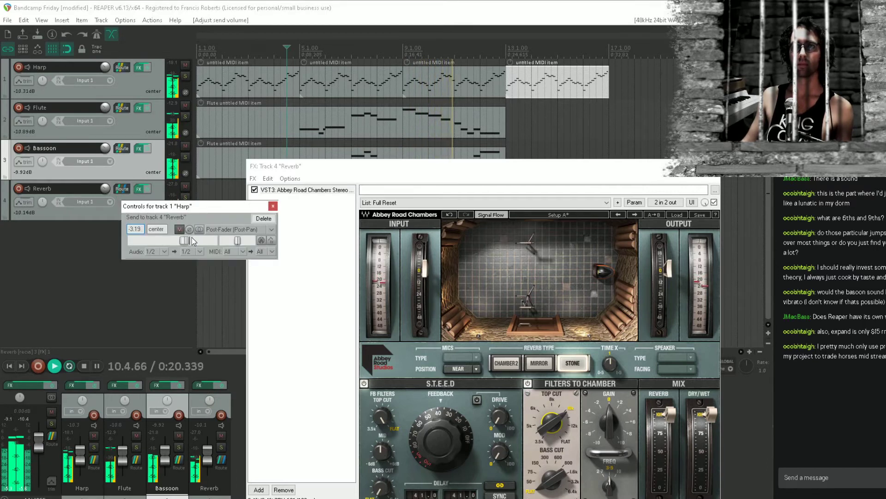
Raise the Reverb track's volume, close its plugin window, stop playback and save the project
left_click_drag(106, 189, 106, 183)
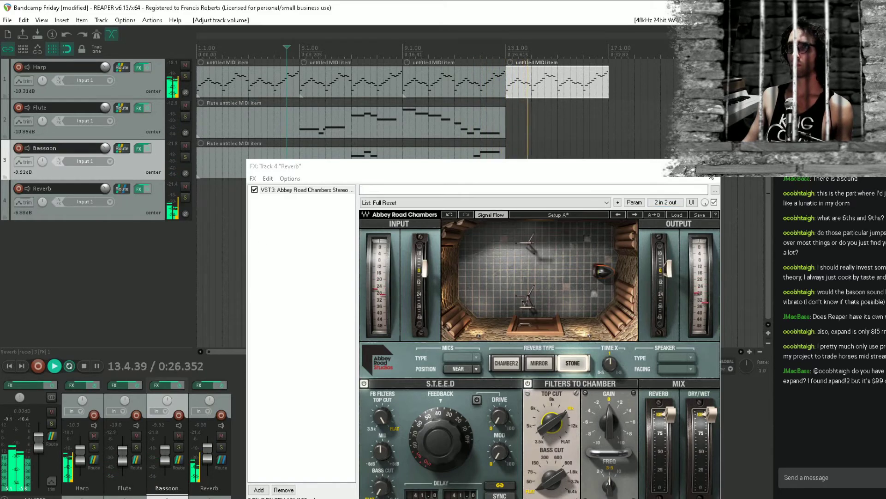
key("Escape")
key("space")
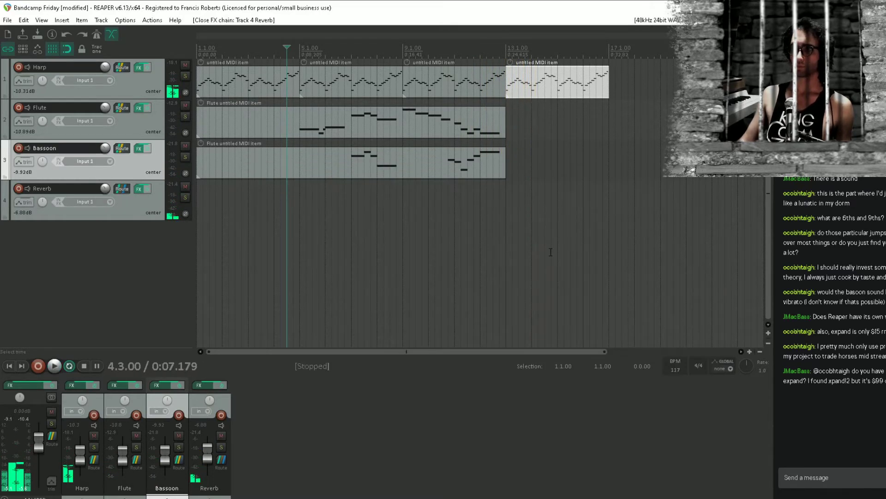
left_click(409, 252)
key("ctrl+s")
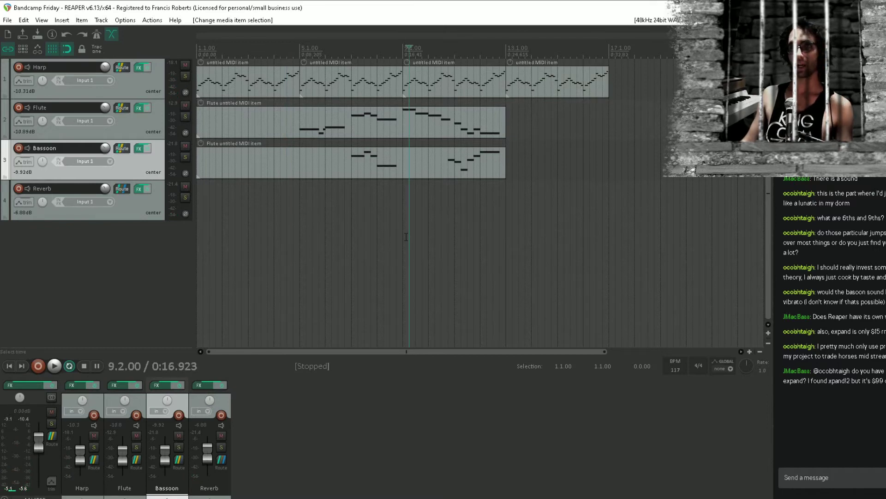
Play the arrangement from bar 5 and lower the Bassoon track's volume to -10.94 dB
left_click(401, 215)
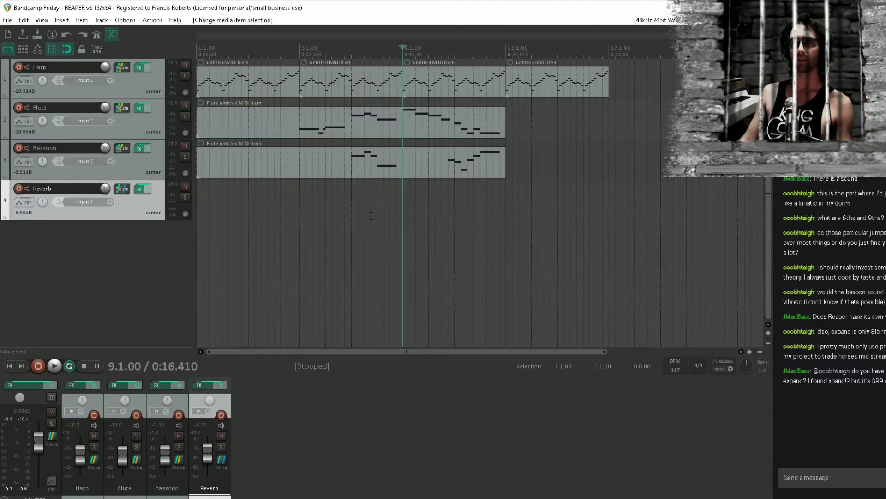
left_click(299, 198)
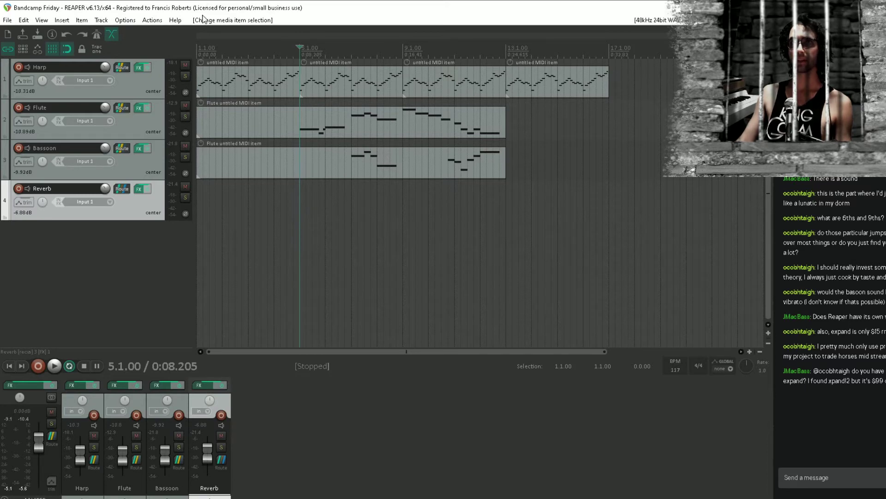
key("space")
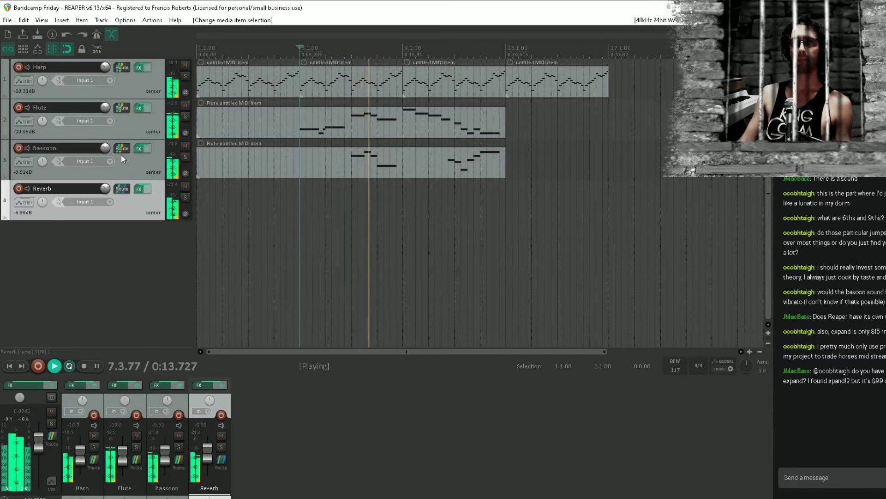
left_click_drag(105, 149, 104, 154)
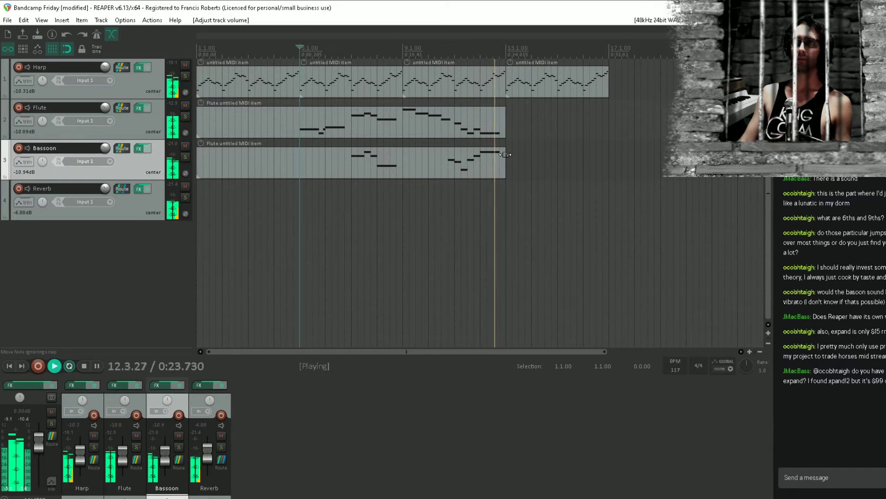
key("space")
Open the Harp item starting at bar 13 in the MIDI editor, show its full pattern and save the project
double_click(531, 82)
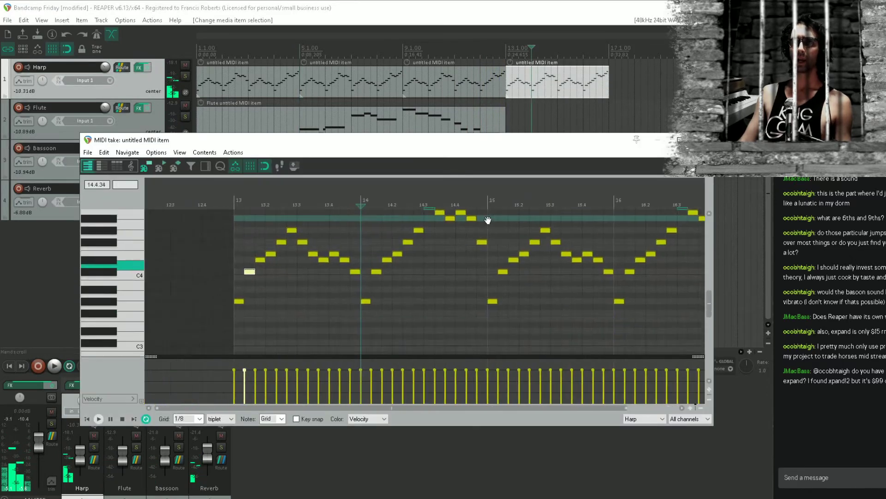
key("ctrl+s")
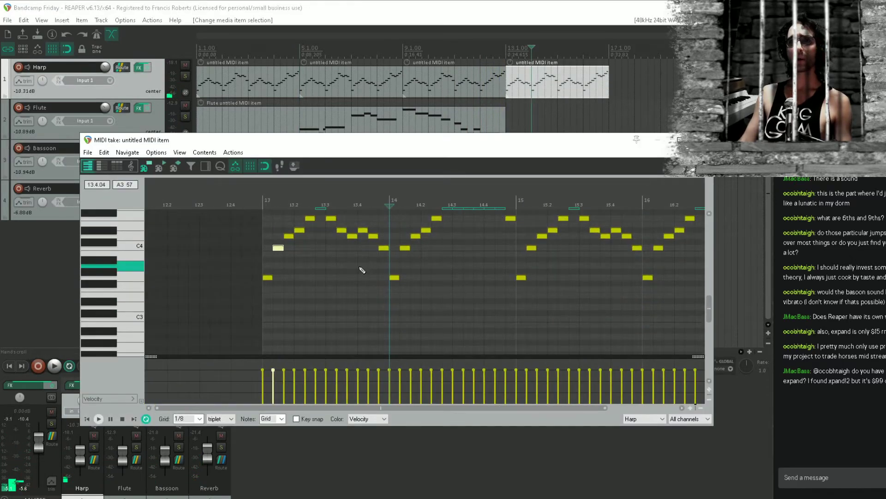
scroll(365, 275, "down", 1)
left_click_drag(370, 274, 487, 288)
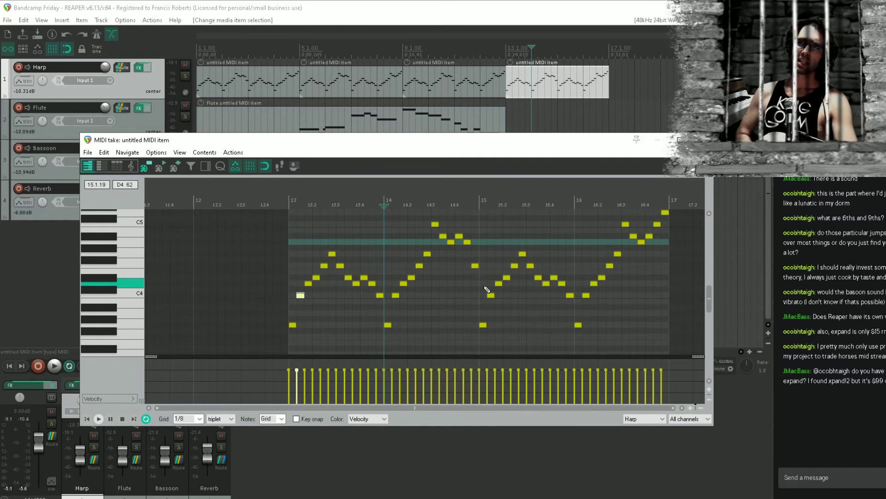
left_click(375, 4)
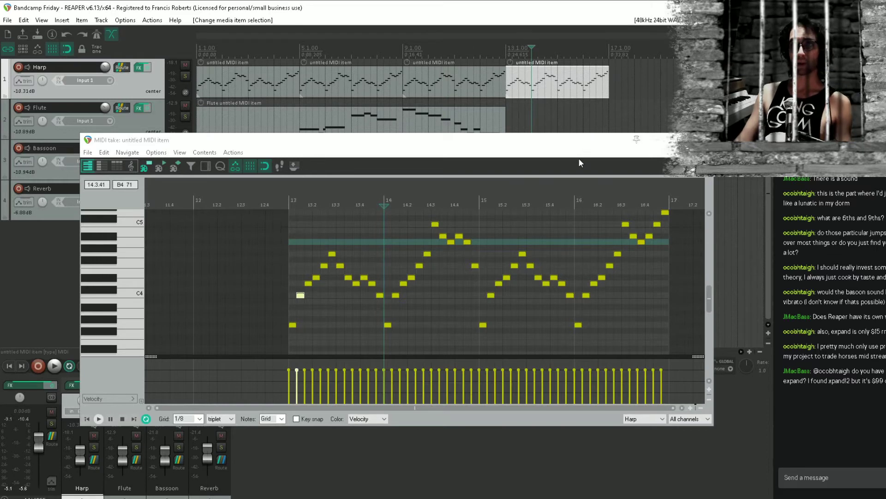
Transpose all notes of the Harp item starting at bar 13 down four semitones and play the lowered phrase
left_click_drag(383, 134, 383, 68)
mouse_move(344, 208)
left_mouse_down()
mouse_move(371, 232)
mouse_move(370, 251)
mouse_move(312, 251)
mouse_move(460, 251)
left_mouse_up()
scroll(339, 253, "up", 2)
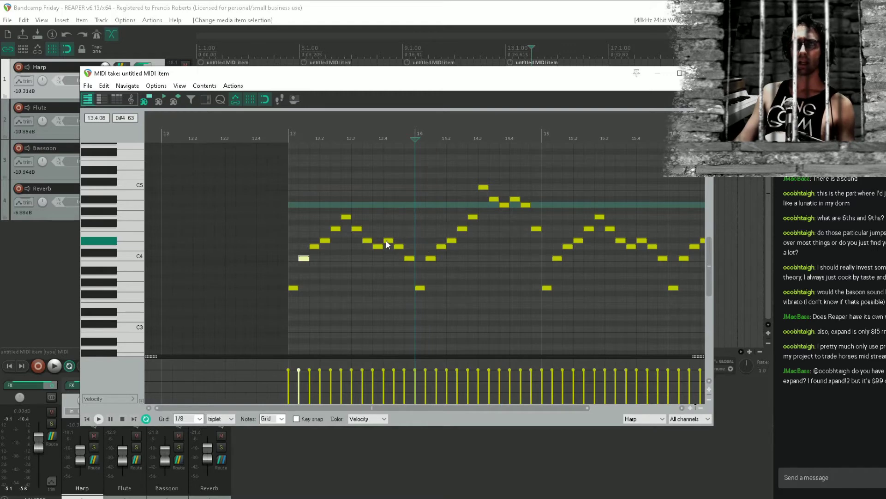
scroll(428, 248, "down", 3)
left_click_drag(386, 268, 478, 281)
left_click_drag(584, 154, 161, 369)
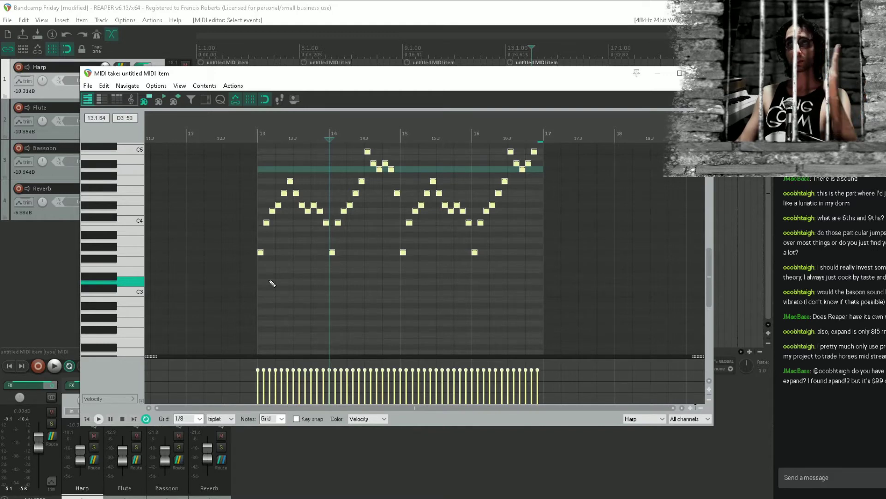
left_click(266, 223)
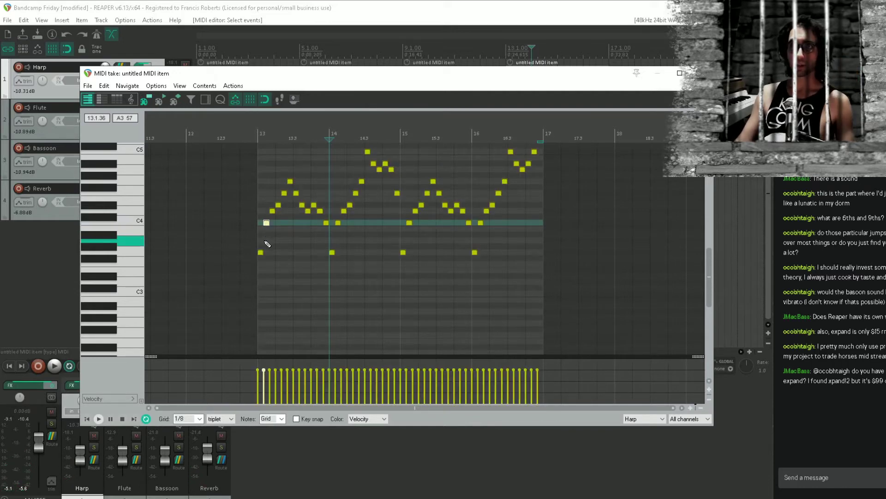
scroll(277, 258, "up", 3)
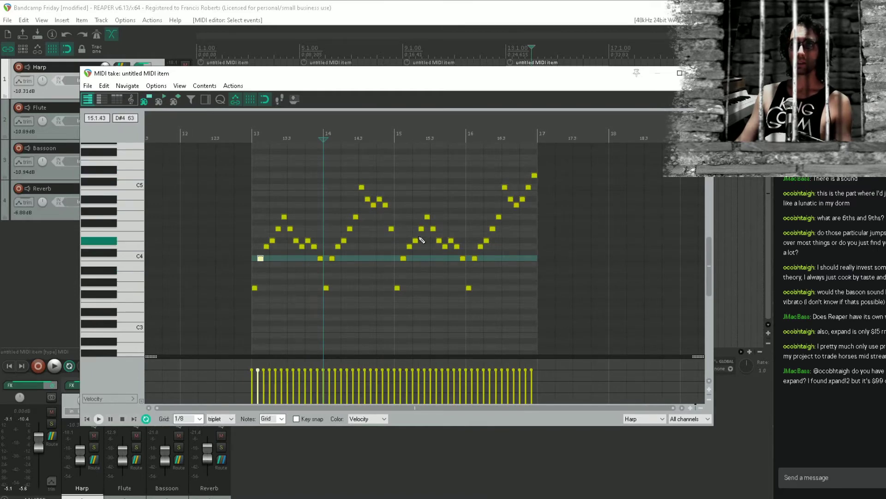
left_click_drag(539, 162, 173, 339)
scroll(272, 295, "up", 3)
left_click_drag(263, 282, 706, 270)
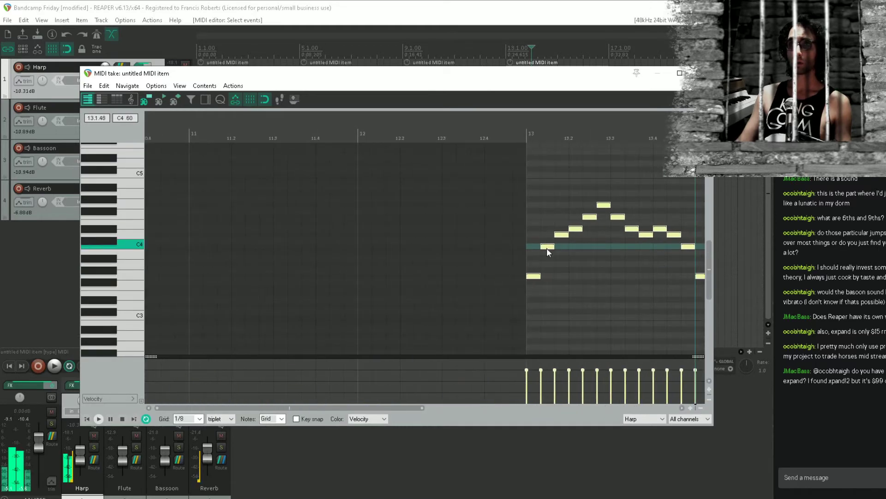
left_click_drag(547, 247, 550, 271)
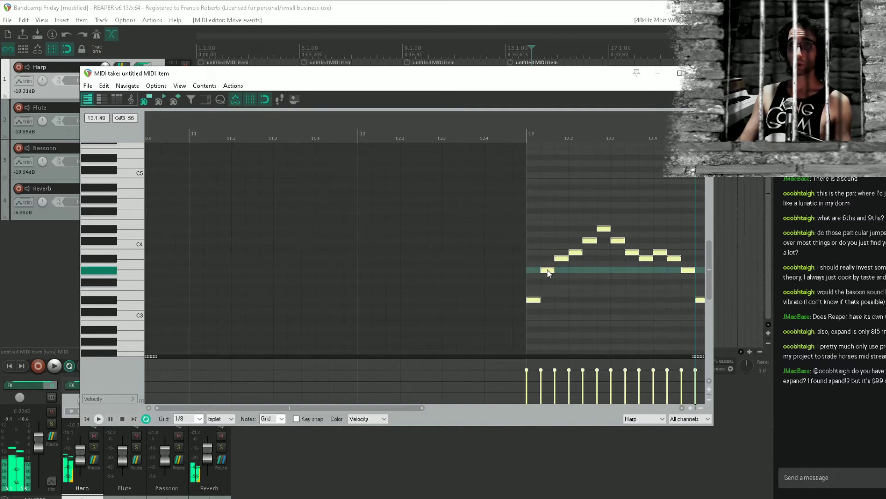
left_click(461, 267)
key("space")
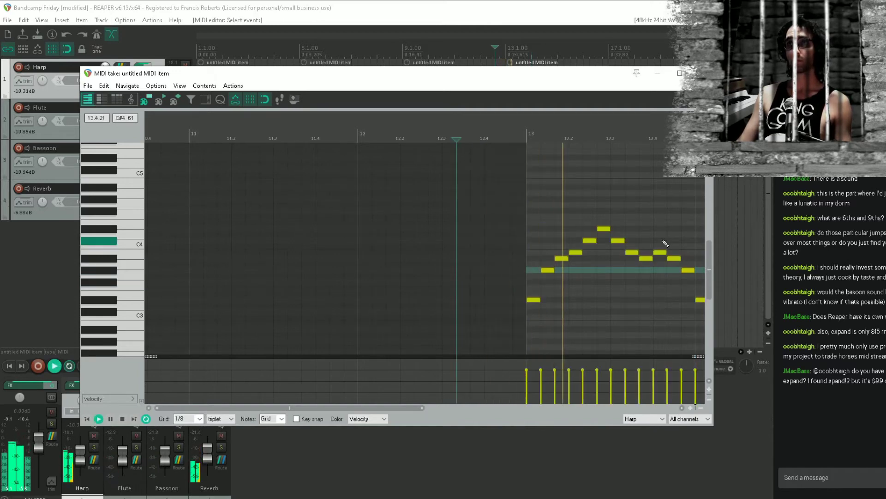
key("space")
Raise every B3 note in the Harp item to C4 and audition the change from just before bar 13
left_click_drag(596, 238, 492, 196)
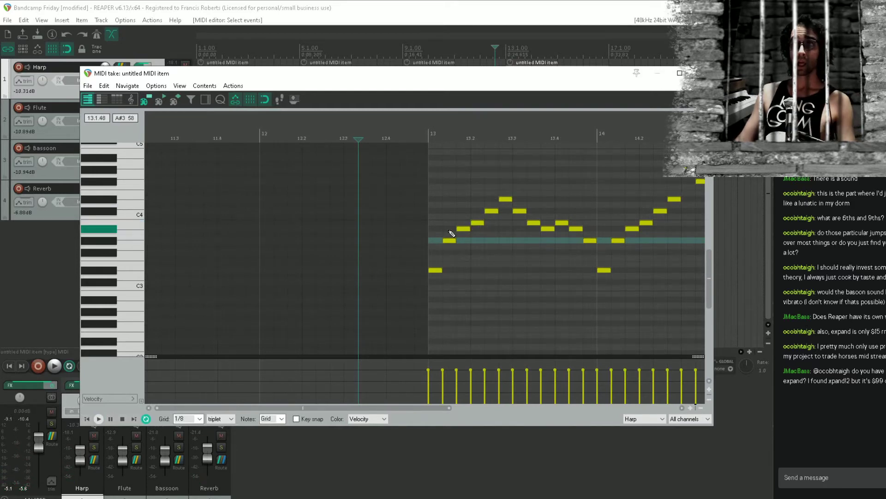
left_click(492, 232)
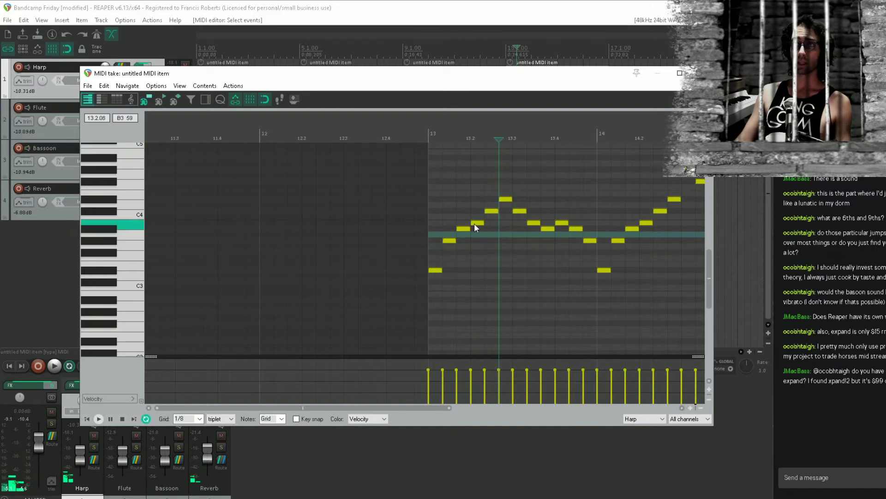
scroll(526, 223, "down", 4)
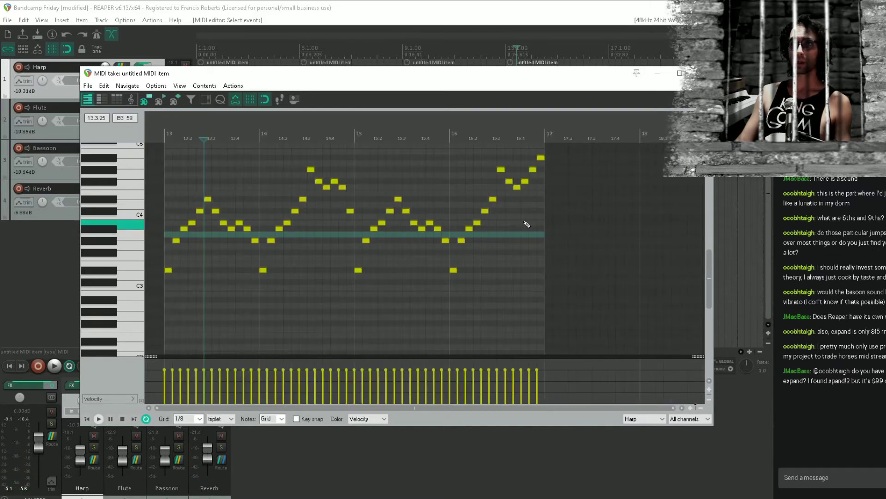
left_click_drag(507, 216, 158, 223)
key("Up")
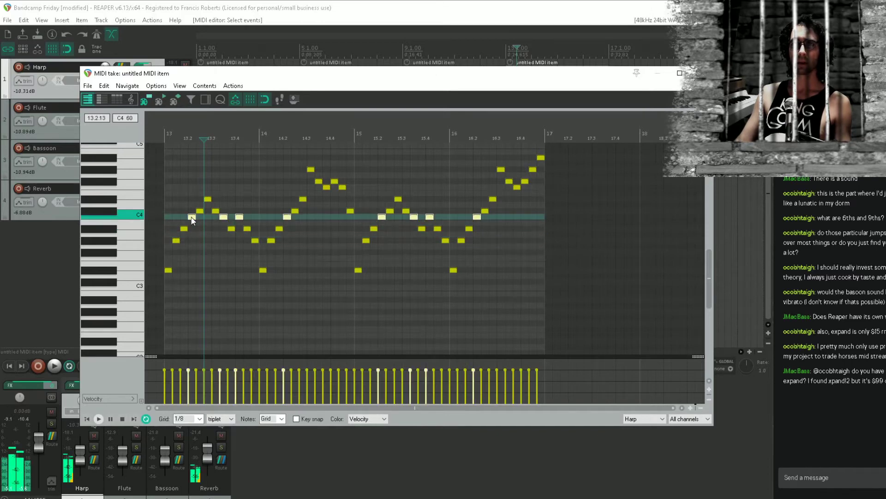
left_click(154, 239)
key("space")
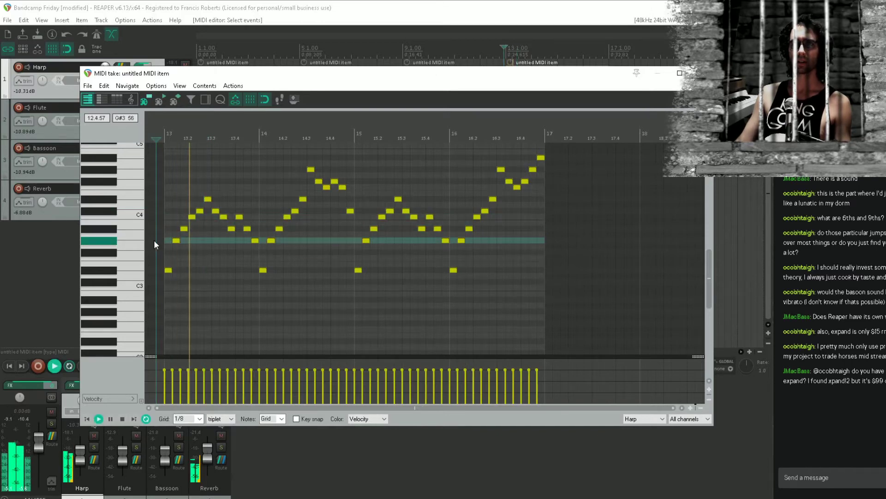
key("space")
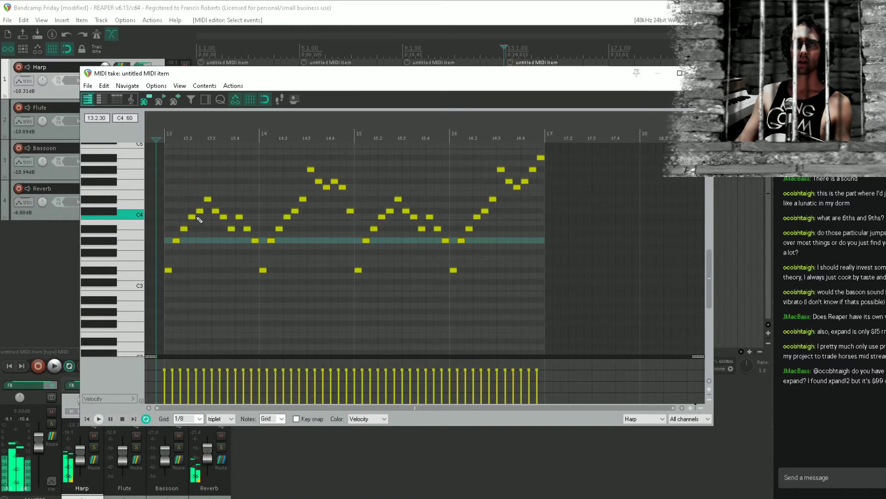
Raise every C#4 note in the Harp item to D4, audition the change and save the project
left_click_drag(203, 210, 525, 214)
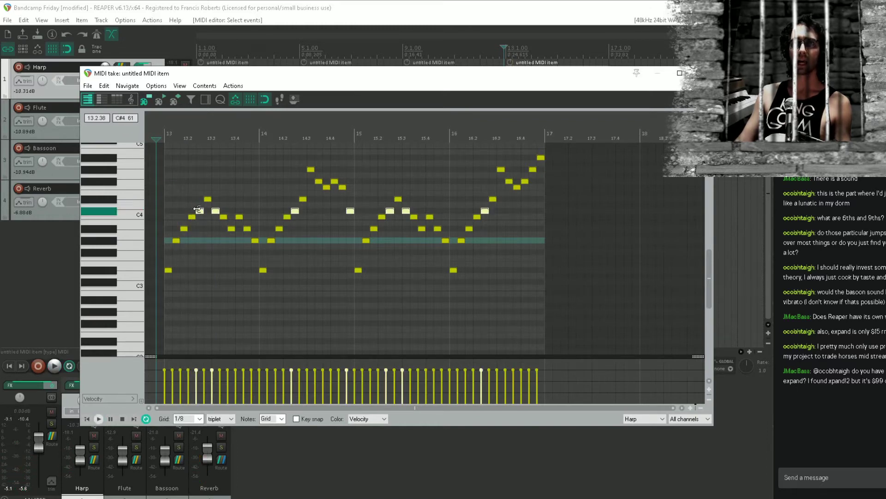
left_click_drag(201, 210, 201, 205)
key("space")
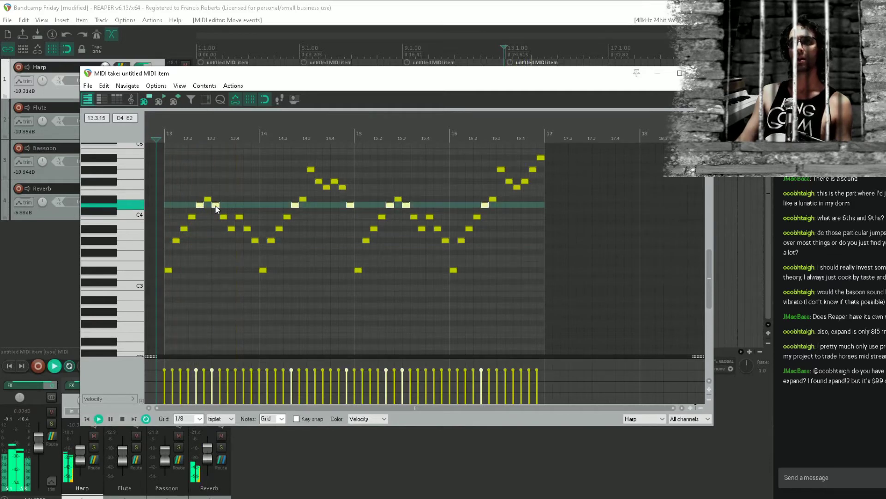
key("space")
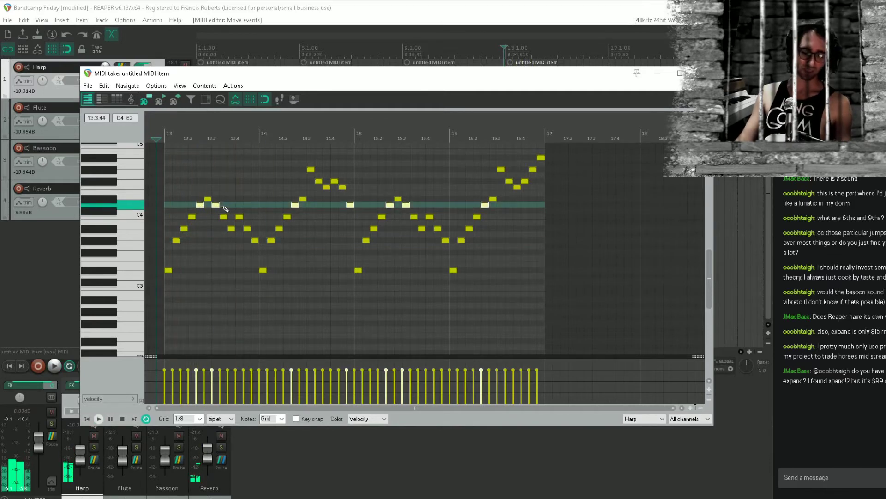
left_click(337, 9)
key("ctrl+s")
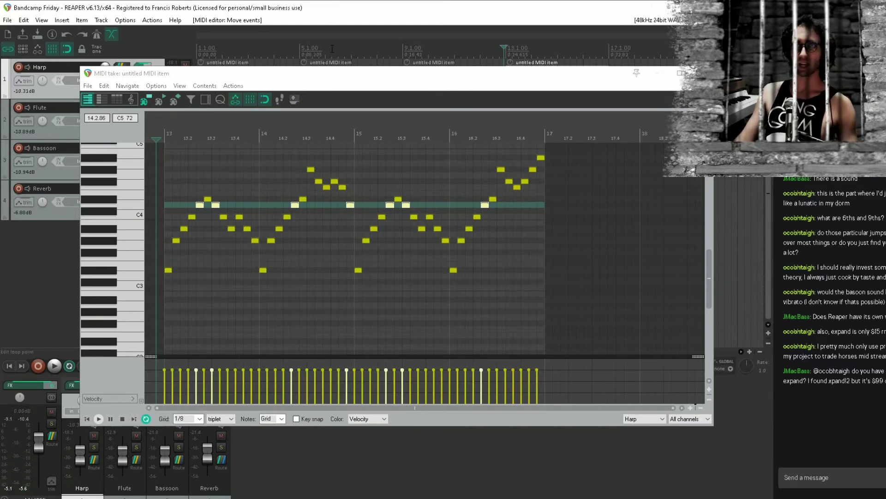
Play the Harp item from bar 13 and examine the rising and falling run in bar 14
key("space")
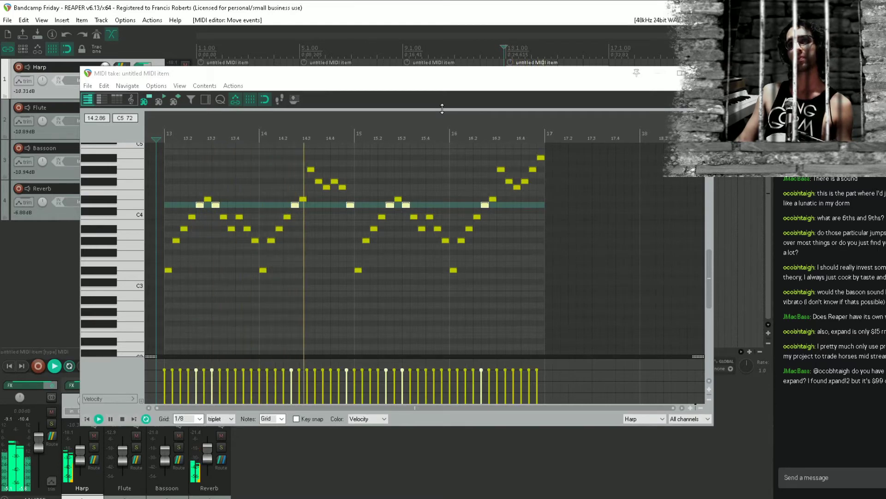
key("space")
left_click(309, 187)
scroll(310, 187, "up", 3)
scroll(310, 187, "down", 1)
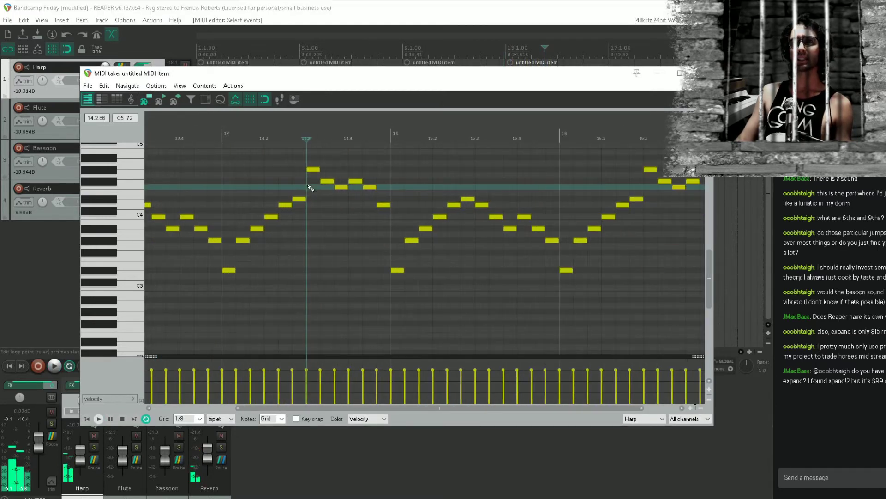
left_click_drag(275, 205, 418, 211)
key("ctrl+s")
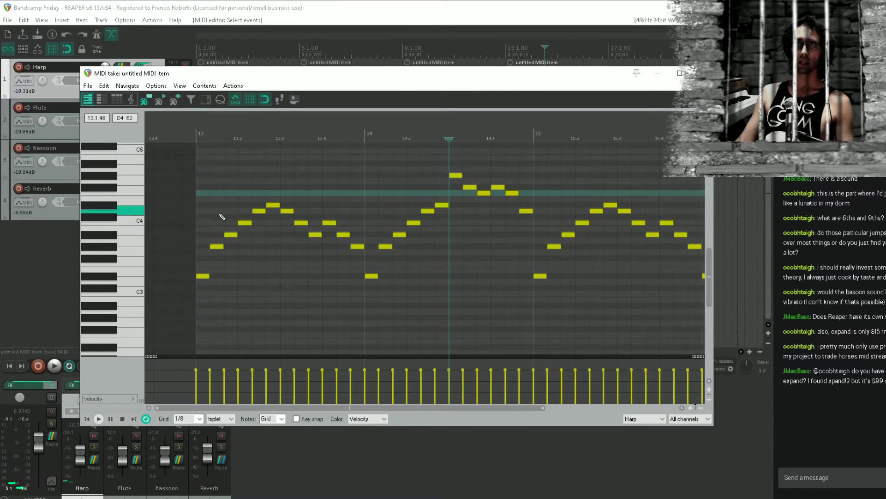
left_click(183, 229)
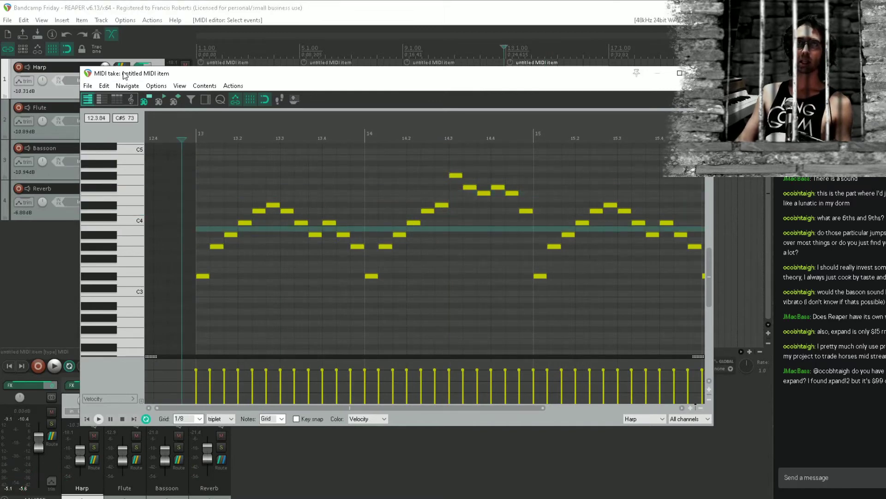
left_click_drag(124, 74, 130, 144)
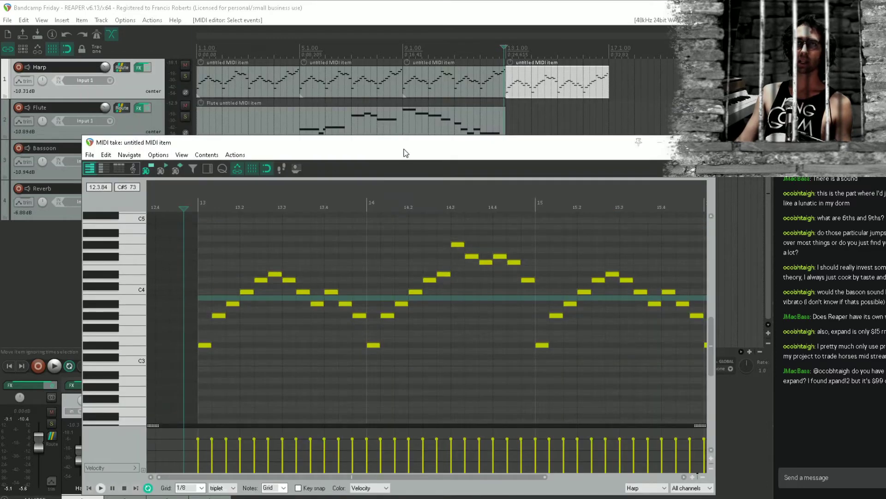
left_click_drag(412, 149, 412, 98)
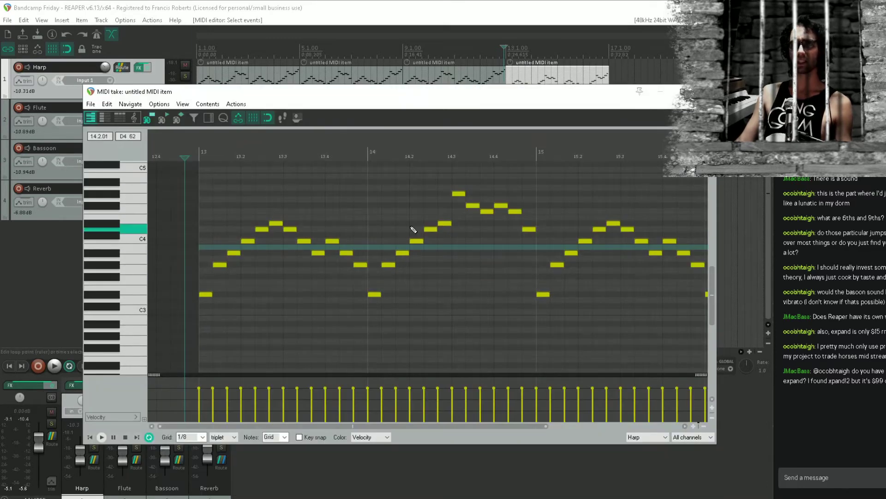
left_click_drag(439, 251, 413, 277)
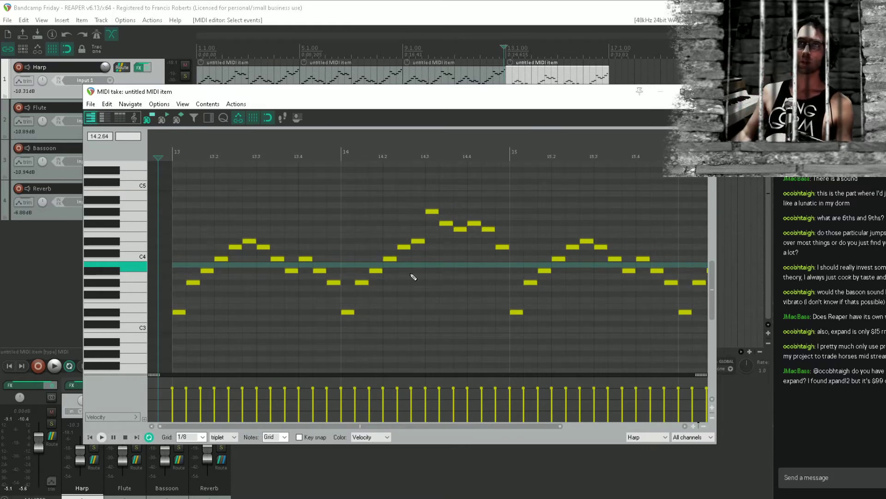
Try lowering the two F4 notes in the second half of bar 14 to E4 and audition the run
left_click(433, 212)
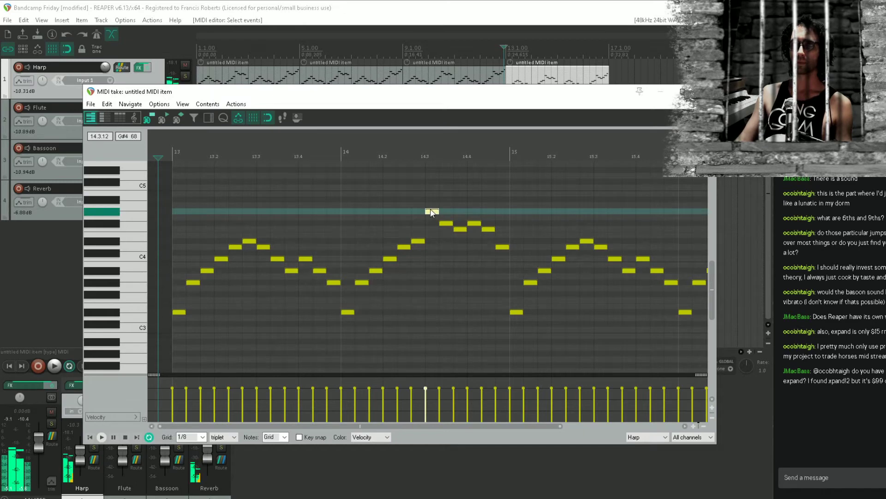
mouse_move(432, 212)
left_mouse_down()
mouse_move(499, 225)
mouse_move(445, 224)
left_mouse_up()
left_click(459, 229)
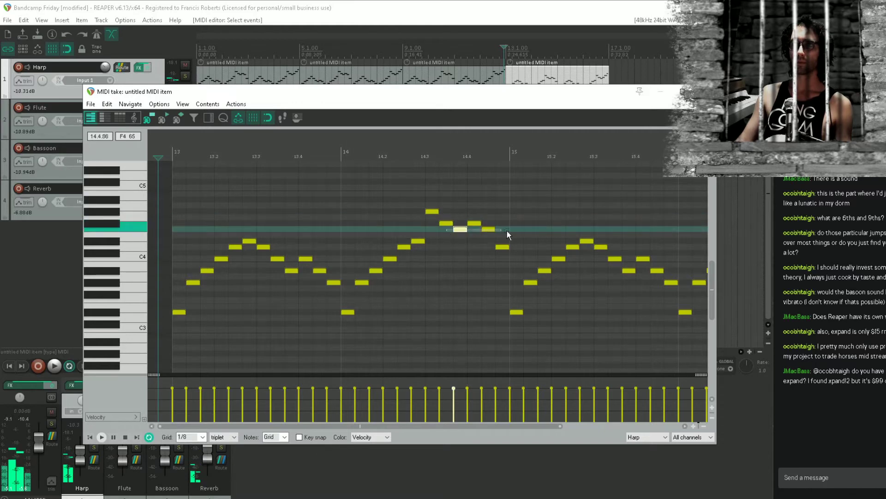
left_click_drag(507, 231, 460, 235)
key("space")
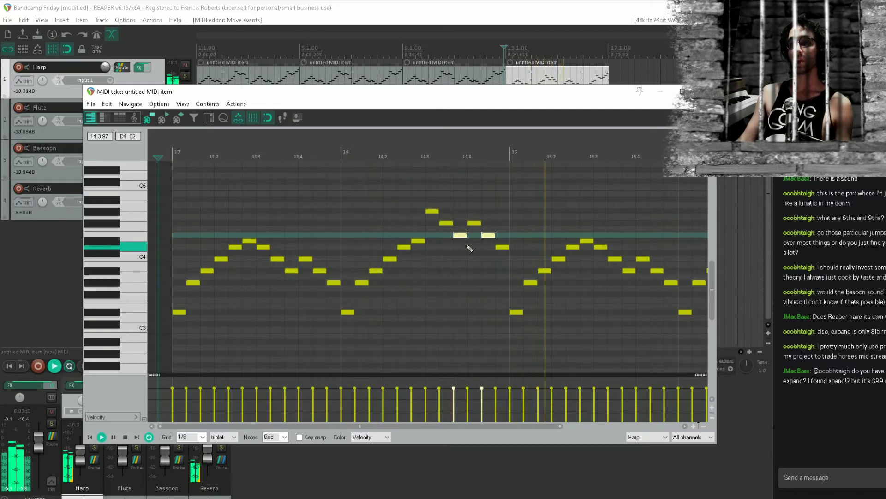
left_click(386, 212)
key("space")
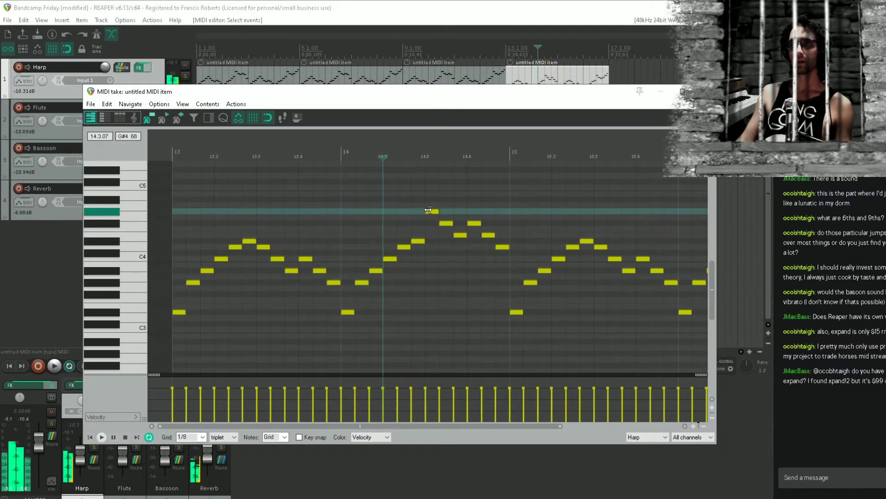
left_click(323, 242)
key("space")
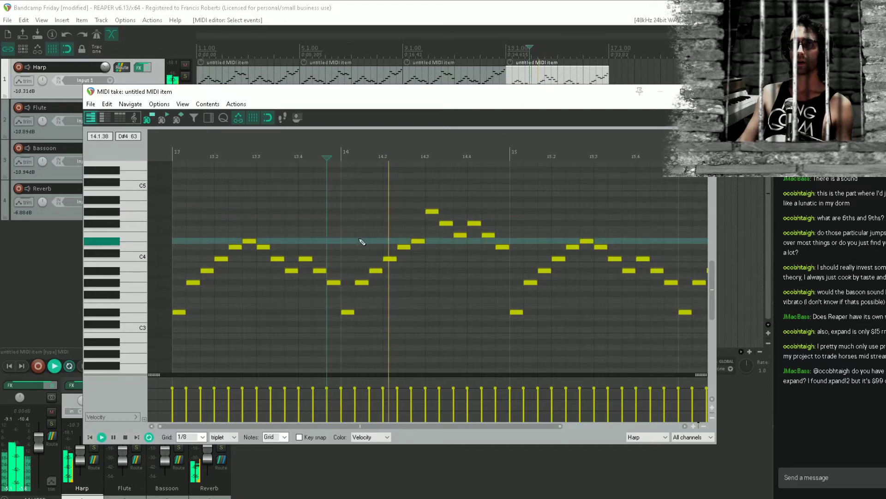
key("space")
Raise bar 14's two F#4 notes to G4, its two E4 notes to F4 and its last note to D#4, checking by playback
left_click_drag(444, 223, 484, 229)
key("space")
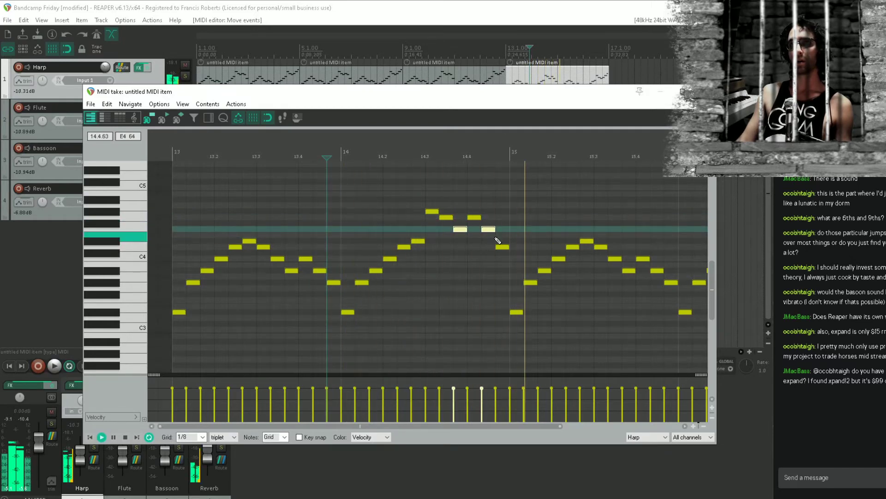
key("space")
left_click_drag(503, 250, 503, 244)
key("space")
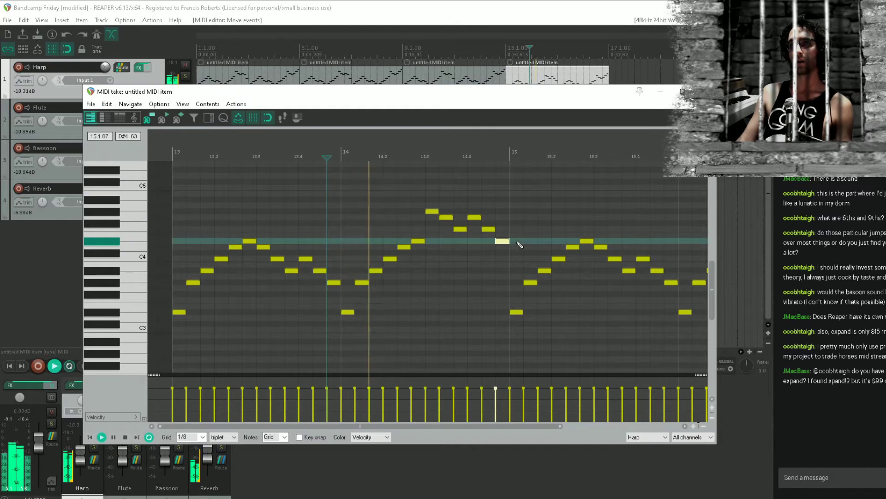
Raise the two F#4 notes in the second half of bar 16 to G4 and audition the item's ending
scroll(543, 233, "down", 4)
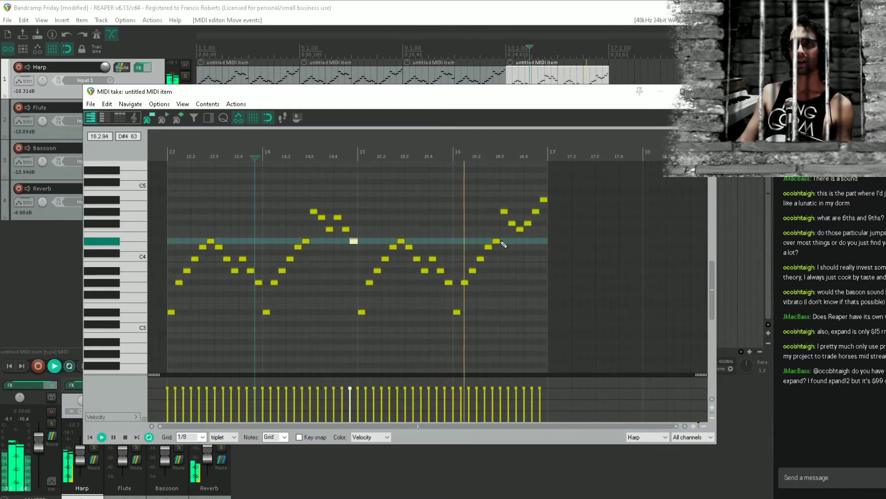
key("space")
left_click_drag(500, 220, 533, 212)
key("space")
left_click(493, 210)
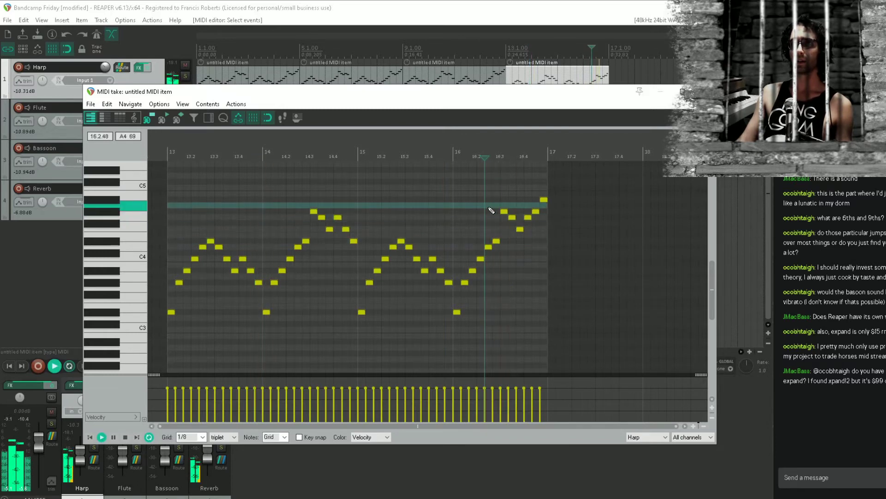
key("space")
Close the MIDI editor and place the edit cursor at 14.3.00 in the arrangement
left_click(705, 91)
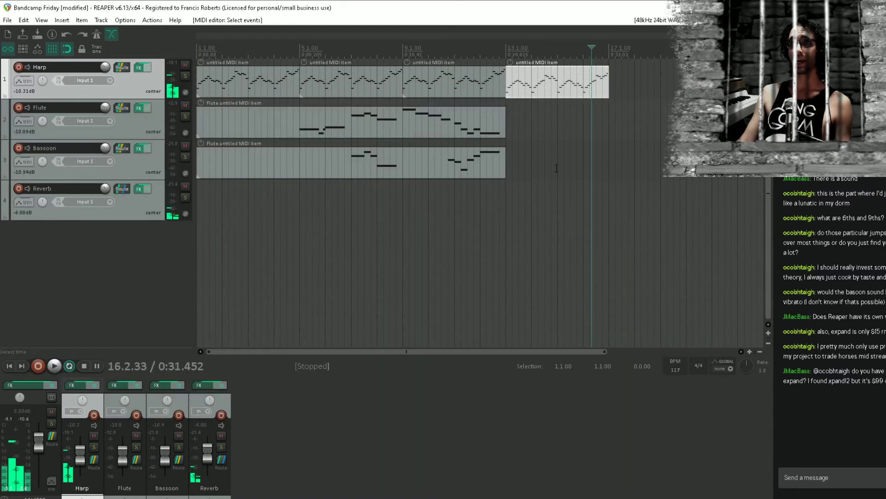
left_click(557, 168)
left_click(556, 134)
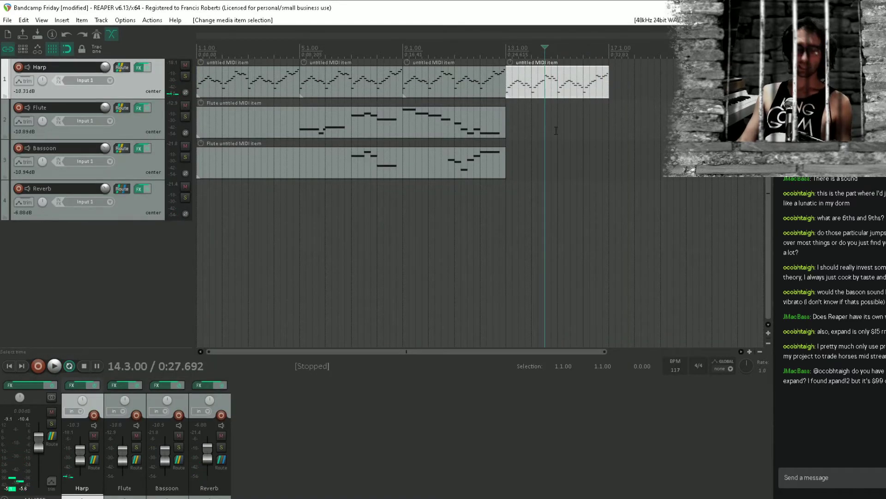
Duplicate the last harp item to bar 17 and copy the flute and bassoon parts, split off at bar 5, to bar 13
key("ctrl+d")
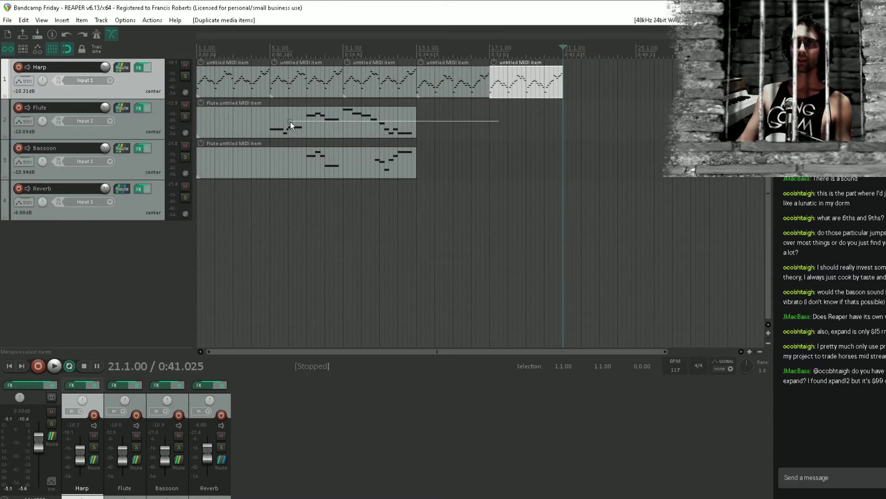
left_click(270, 116)
left_click(302, 162, "ctrl")
key("s")
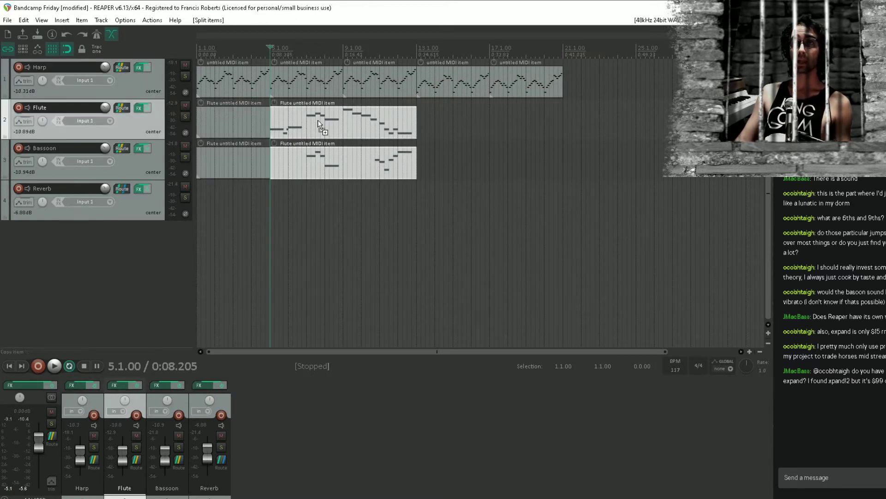
left_click_drag(318, 120, 476, 117)
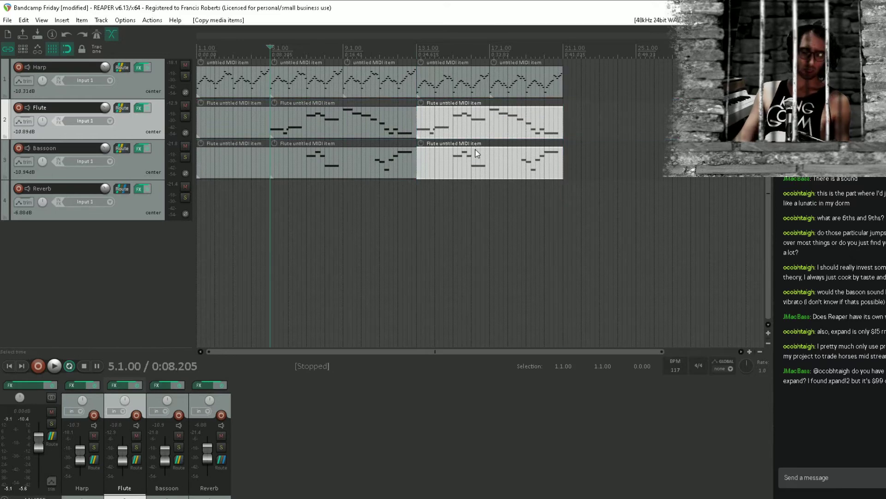
left_click(421, 234)
key("ctrl+s")
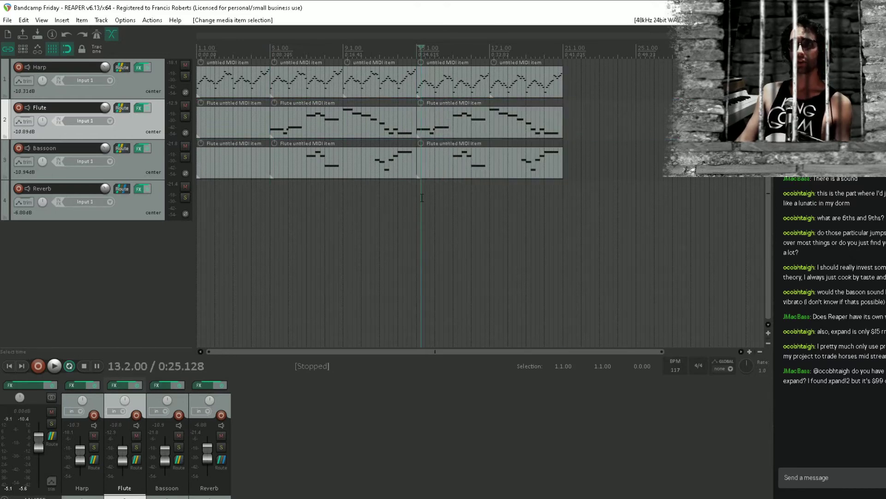
Audition the arrangement from bar 13 and mute the Bassoon track to hear the section with harp and flute only
left_click(419, 194)
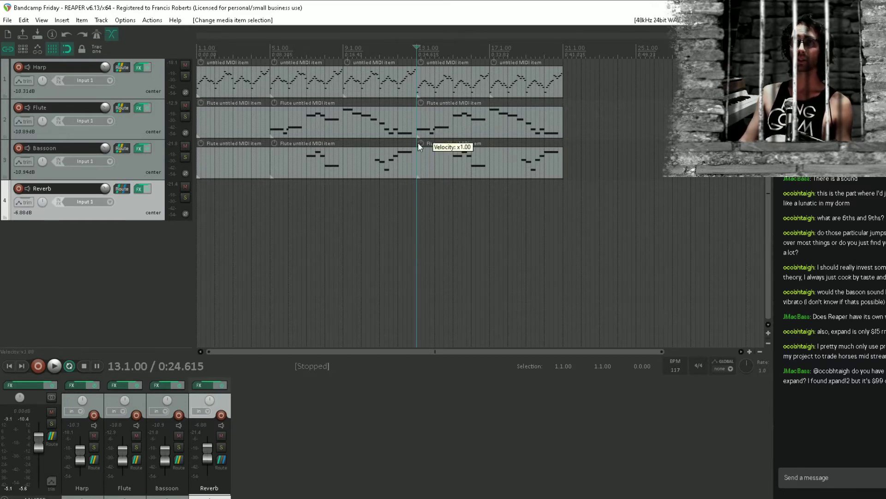
left_click(265, 194)
left_click(270, 197)
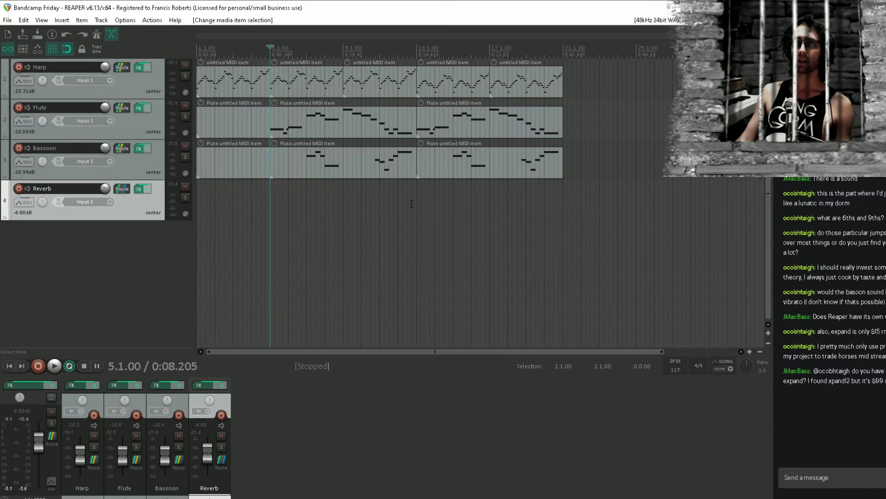
left_click(418, 190)
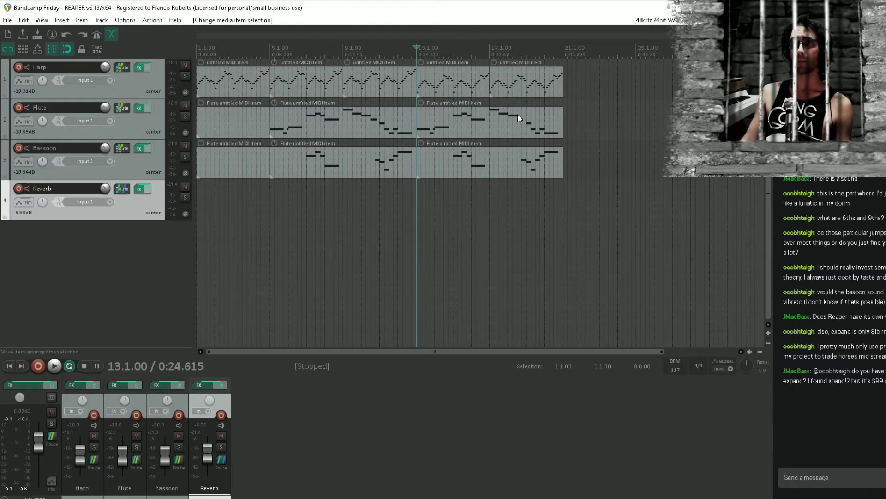
key("space")
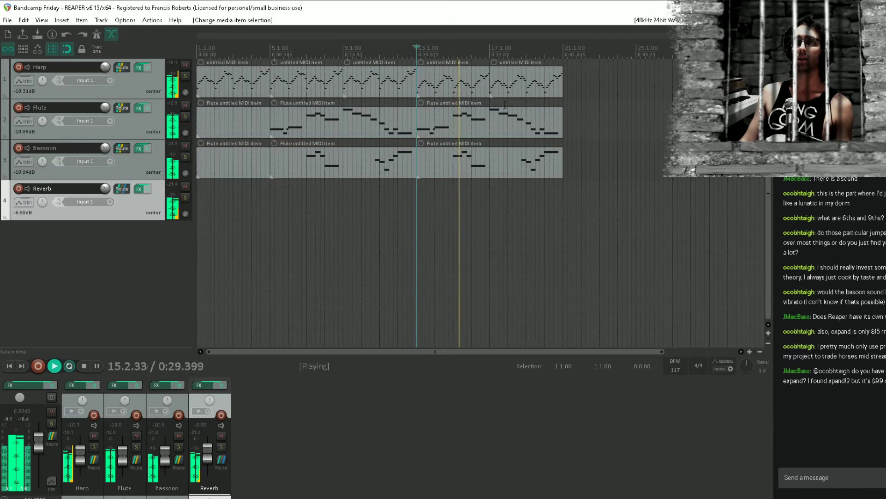
key("space")
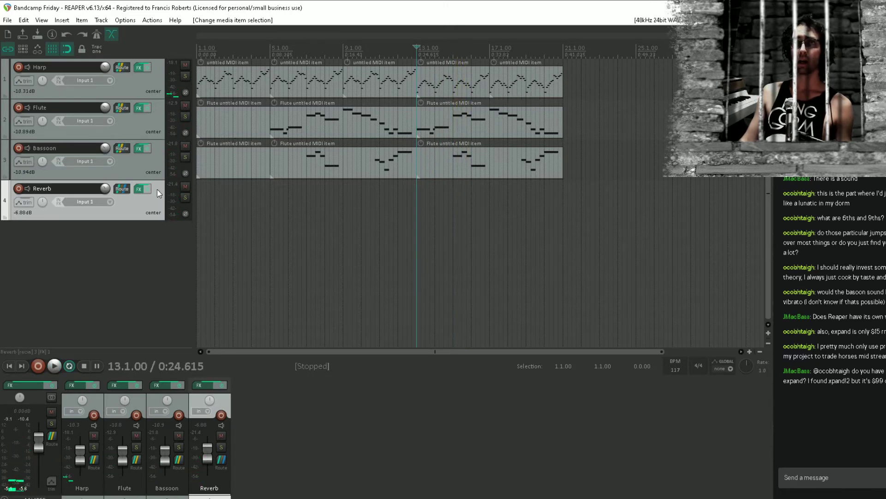
left_click(186, 146)
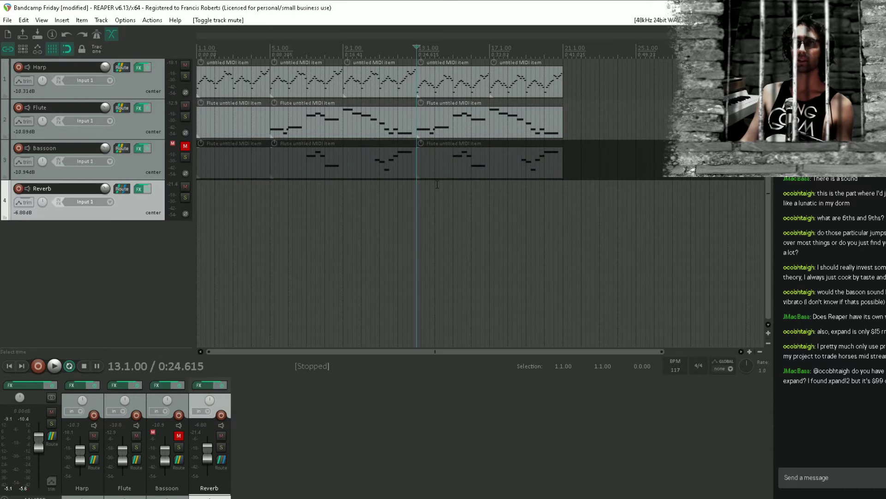
key("space")
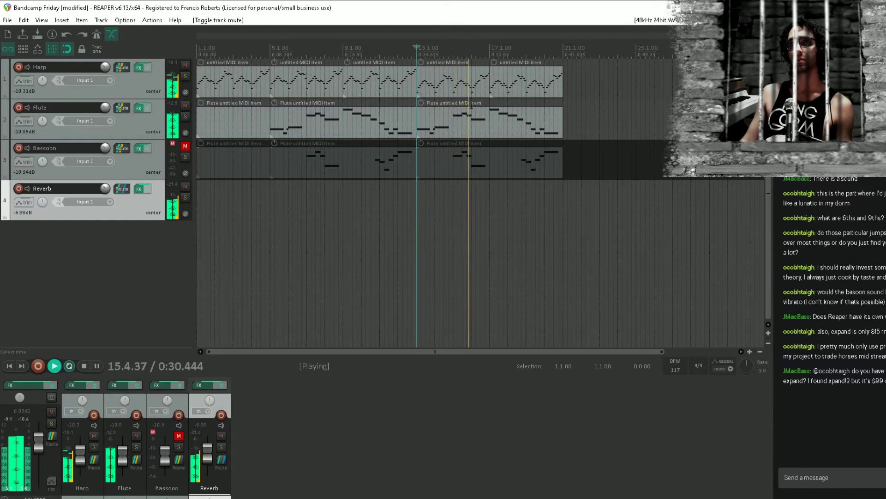
Open the bar 13 flute item for editing and lower bar 15's two A4 notes to G#4, checking by playback
double_click(459, 115)
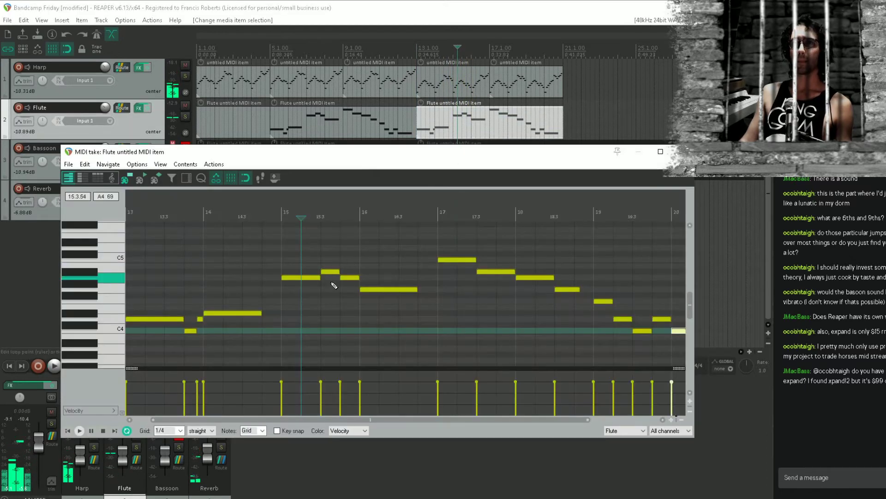
left_click(301, 278)
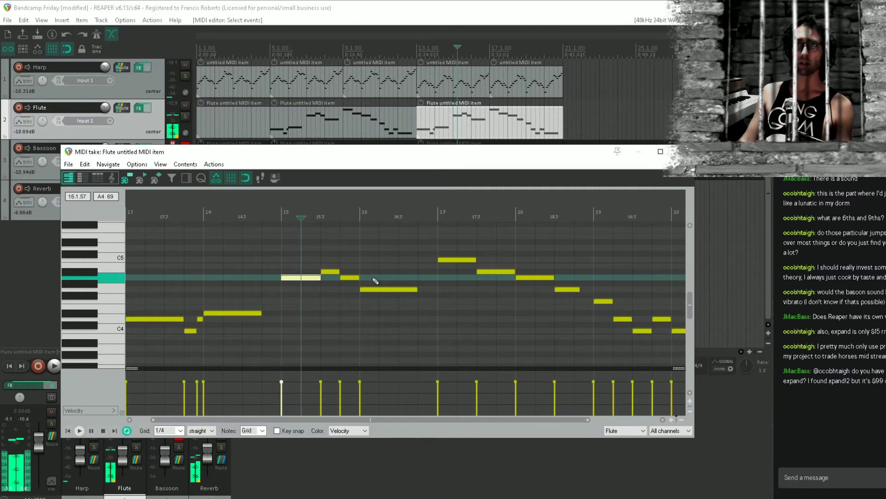
left_click_drag(372, 278, 214, 277)
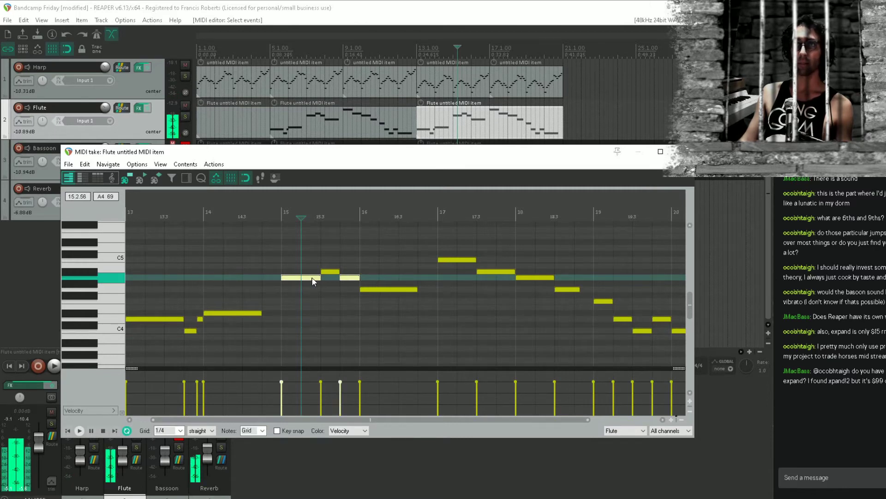
left_click_drag(312, 278, 312, 284)
left_click(224, 288)
key("space")
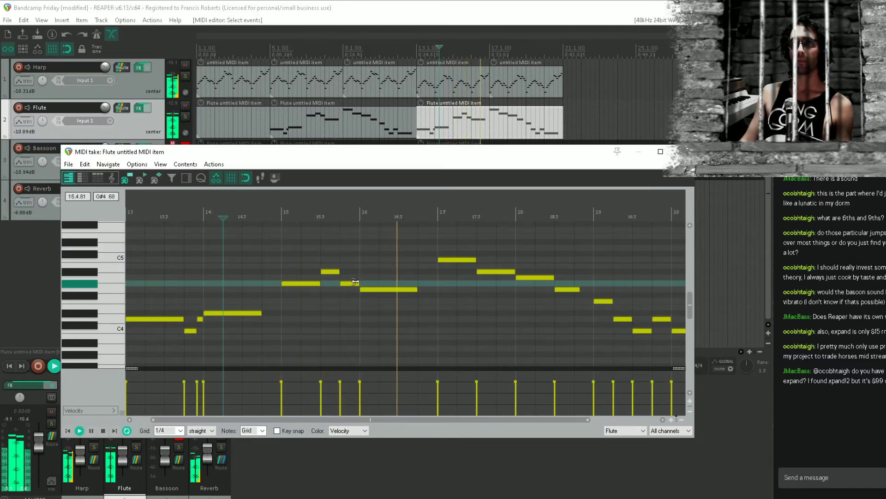
key("space")
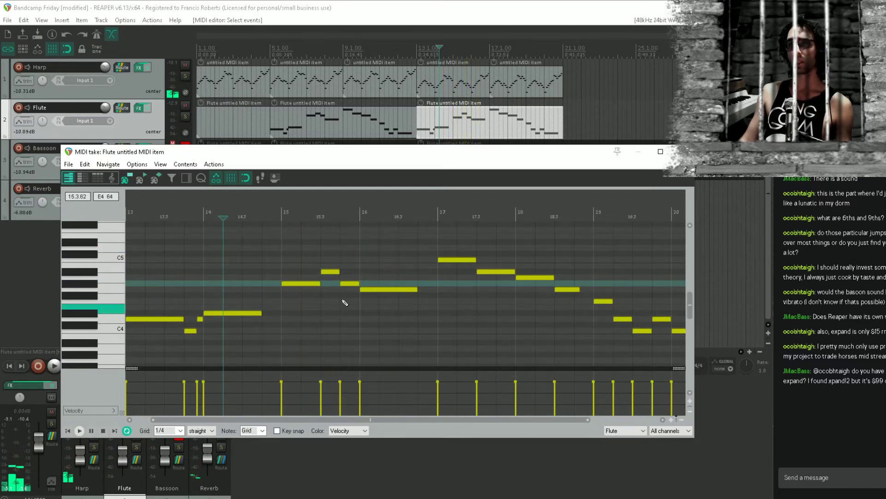
Mute the four flute notes in bars 15 and 16 and audition the section from just before bar 13 without them
key("space")
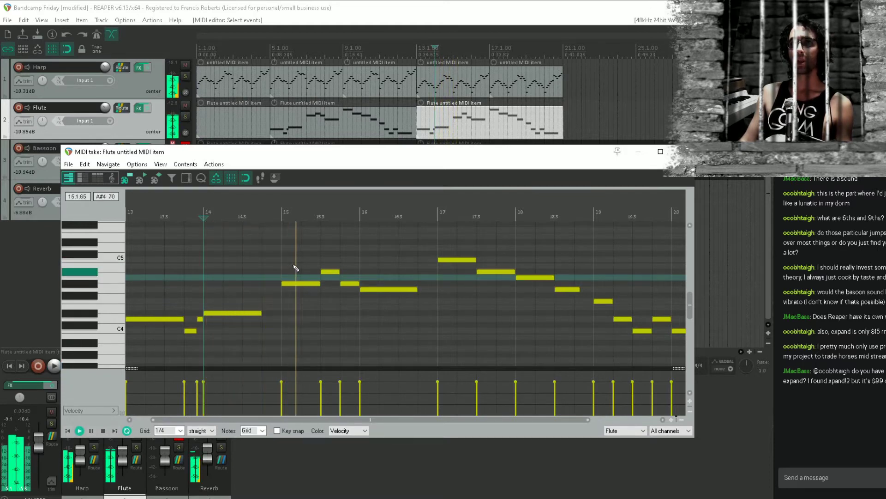
key("space")
left_click_drag(287, 257, 409, 322)
key("alt+m")
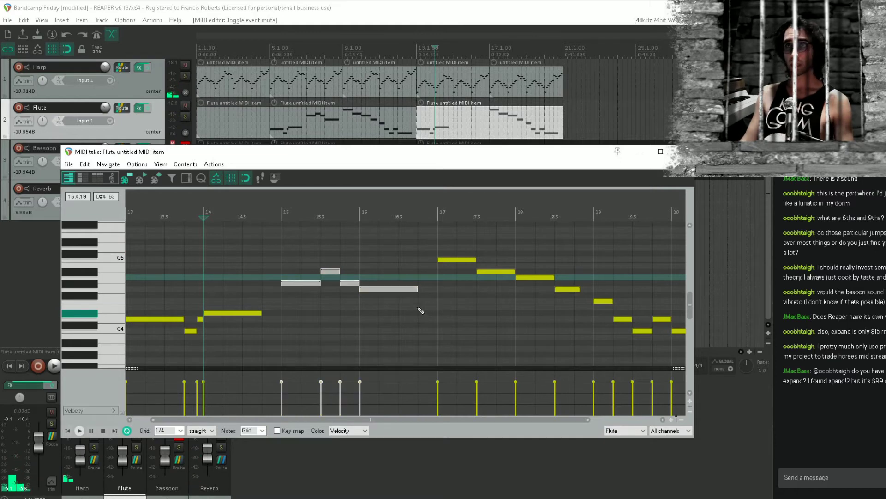
scroll(353, 289, "down", 3)
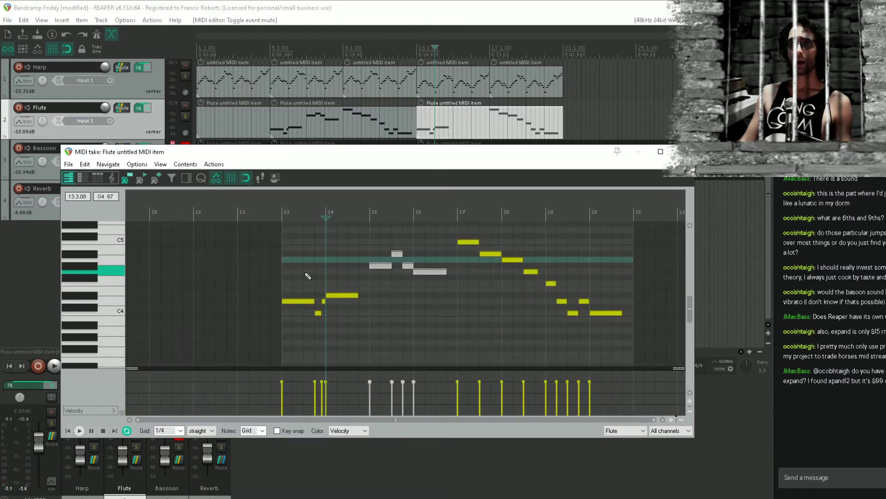
left_click(259, 288)
key("space")
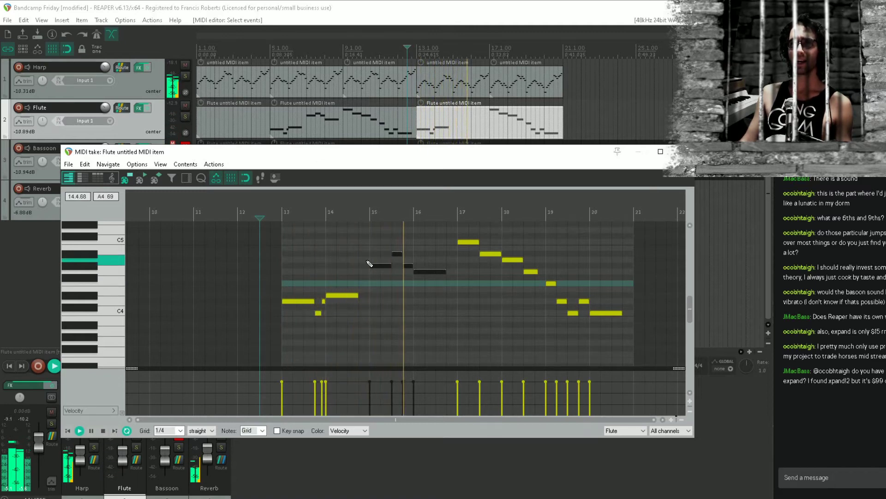
key("space")
Raise the muted flute phrase in bars 15 and 16 to A#4, C5, A#4 and A4, unmute it and audition it
scroll(375, 259, "up", 4)
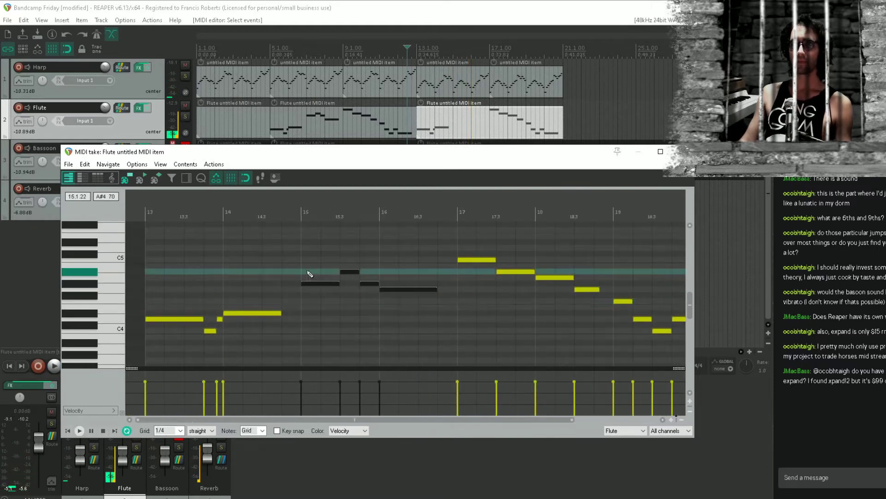
double_click(323, 283)
left_click_drag(352, 263, 394, 298)
left_click_drag(350, 271, 414, 302)
left_click(359, 284)
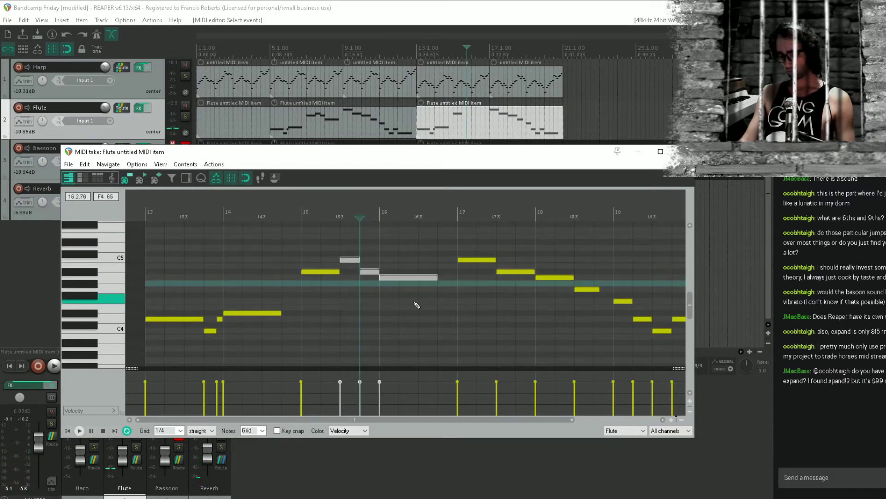
key("alt+m")
left_click(206, 283)
key("space")
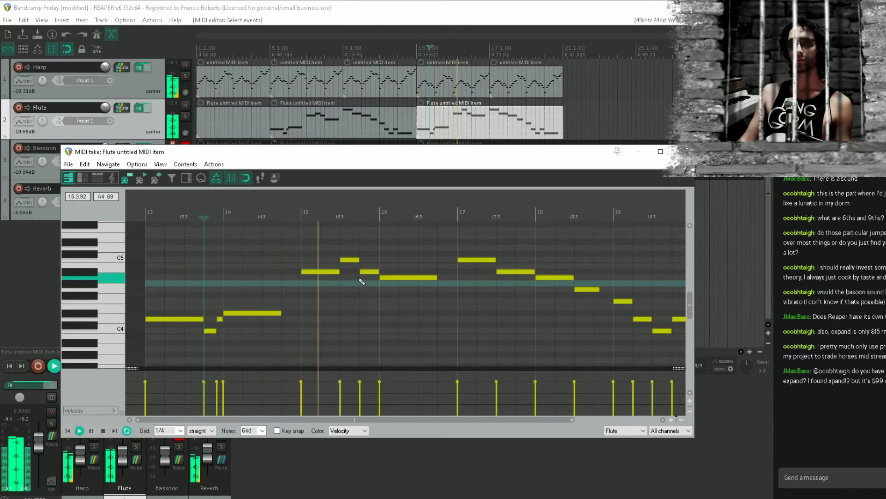
key("space")
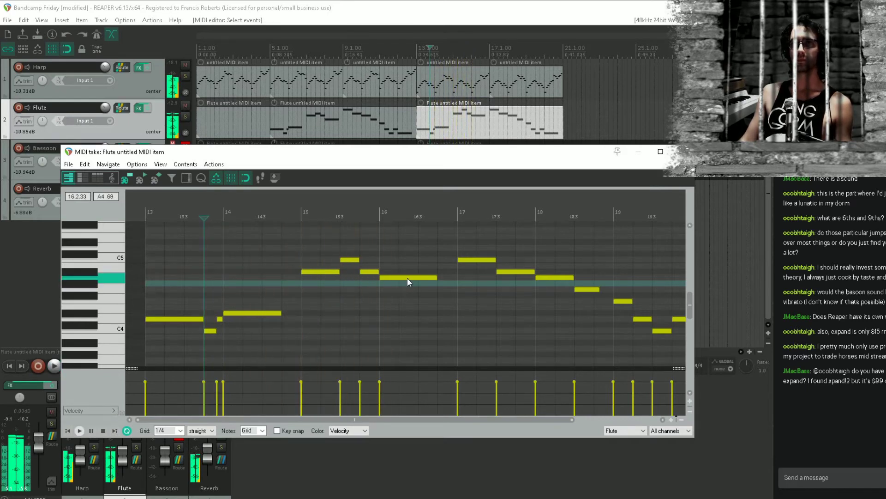
Lower bar 16's flute note to G#4 and raise bar 17's second note to D5, checking both by playback
left_click_drag(407, 277, 409, 284)
key("space")
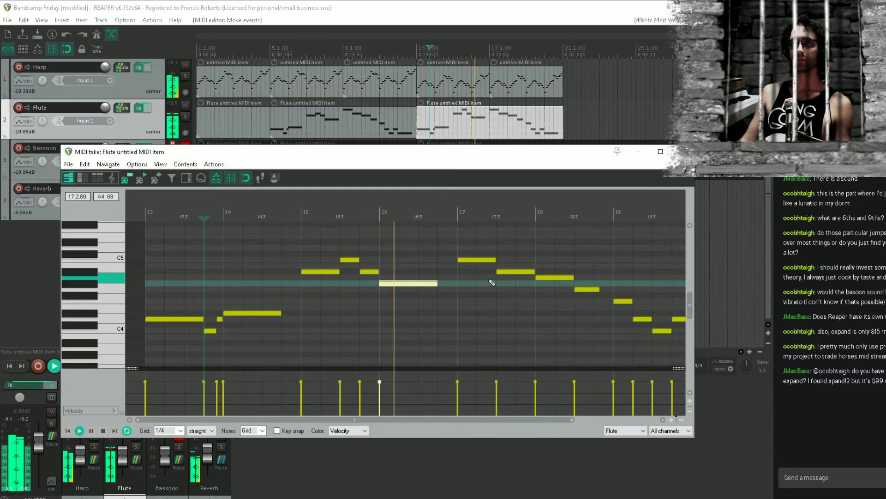
left_click_drag(489, 278, 418, 271)
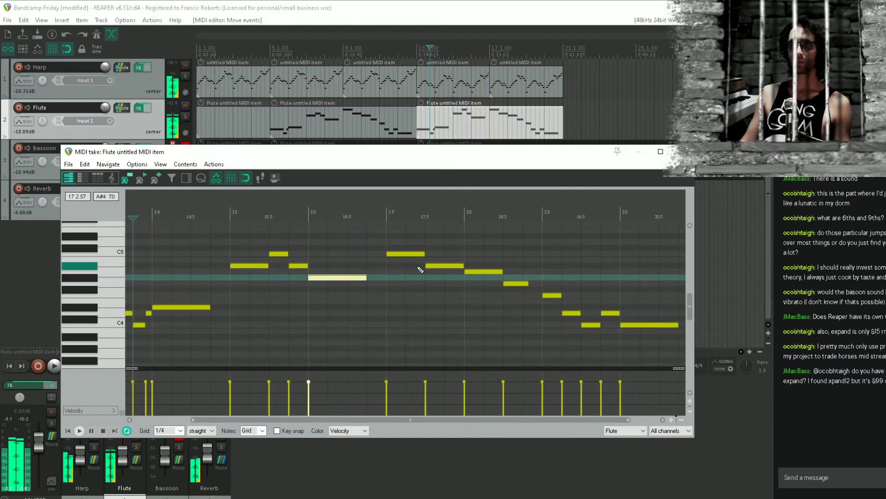
left_click_drag(440, 266, 442, 243)
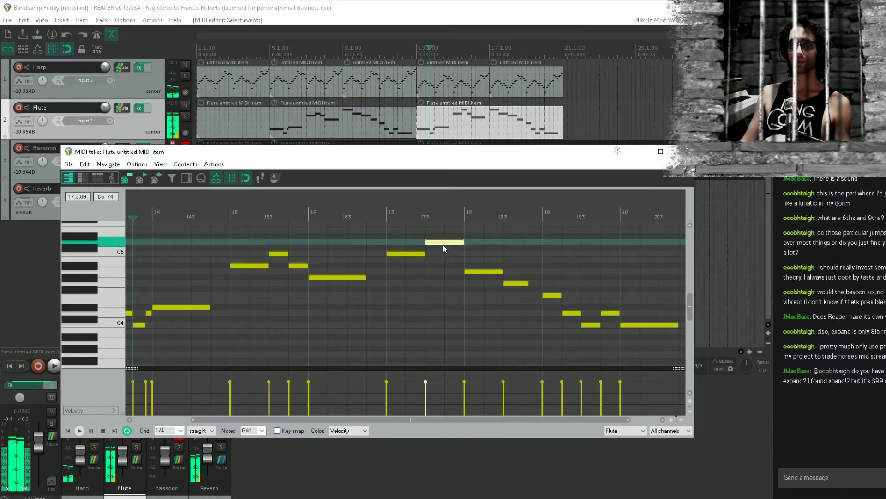
left_click(374, 253)
key("space")
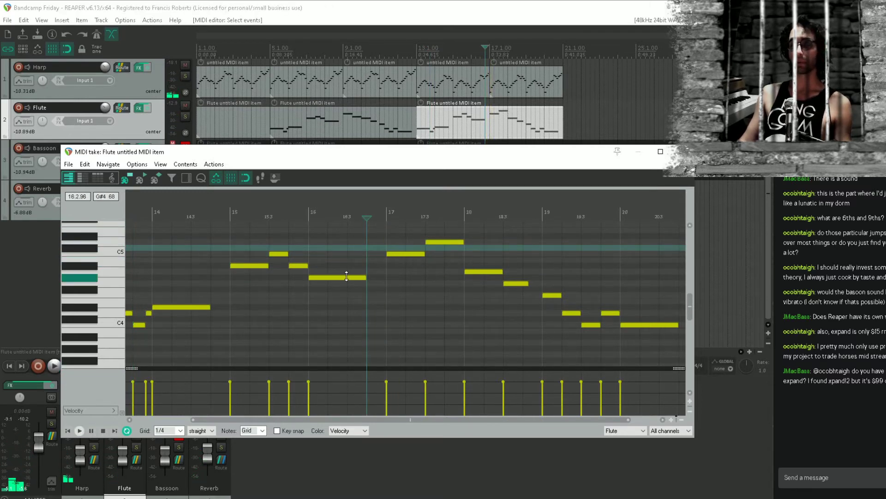
left_click_drag(365, 282, 379, 299)
left_click(394, 259)
key("space")
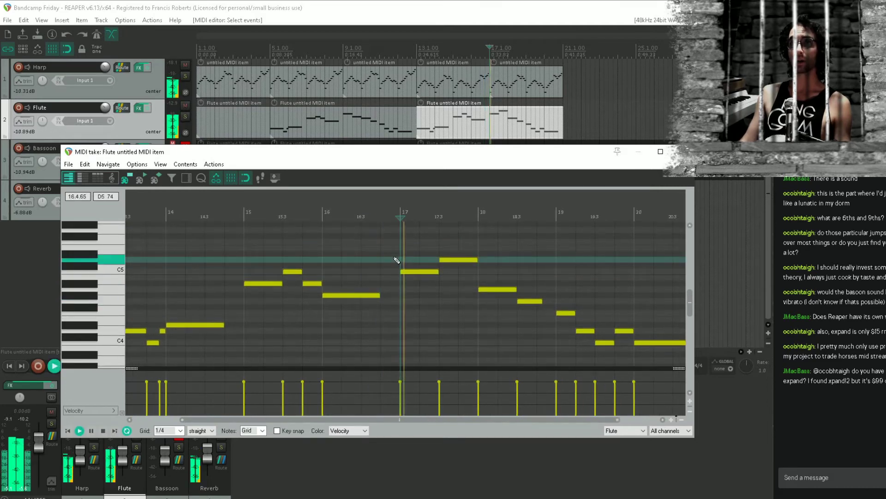
Raise bar 18's two flute notes to A#4 and G#4 and bar 20's last note to D#4, checking by playback
left_click_drag(517, 267, 331, 279)
key("space")
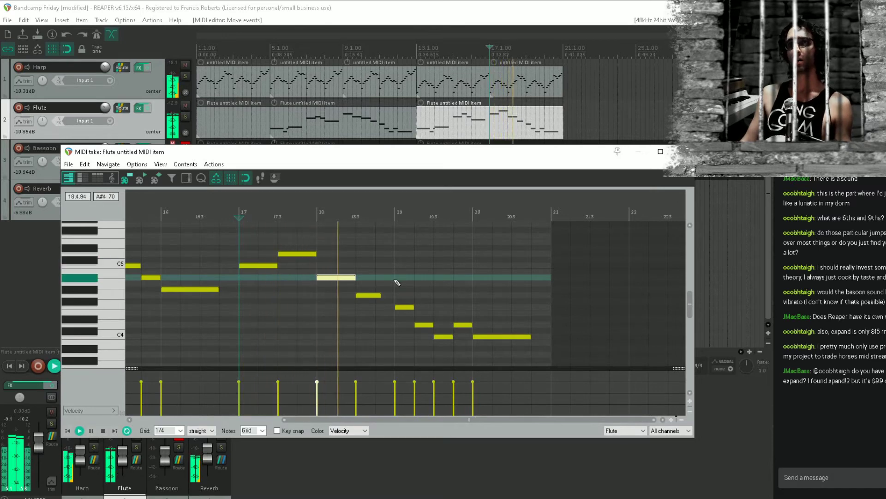
left_click_drag(364, 296, 367, 290)
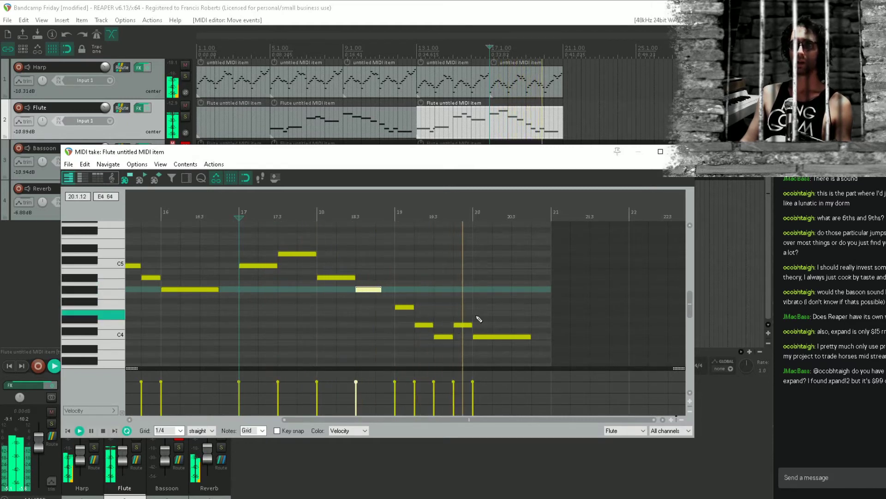
left_click_drag(484, 340, 484, 320)
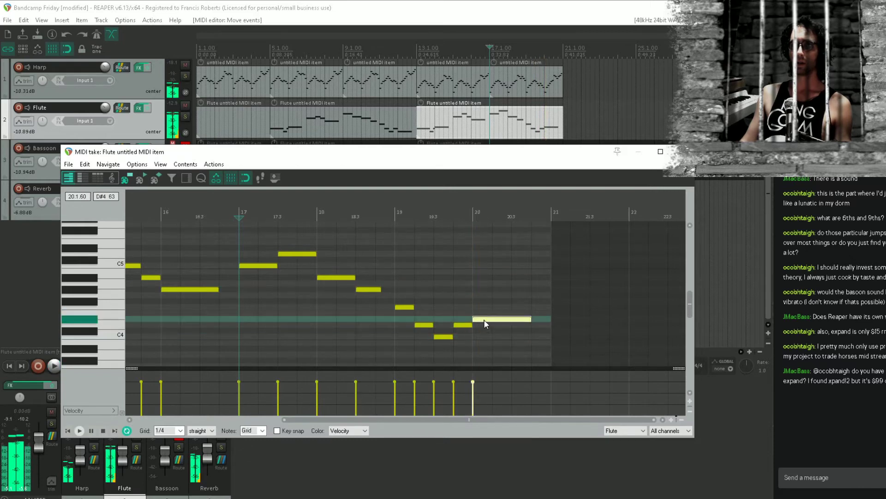
left_click(402, 343)
key("space")
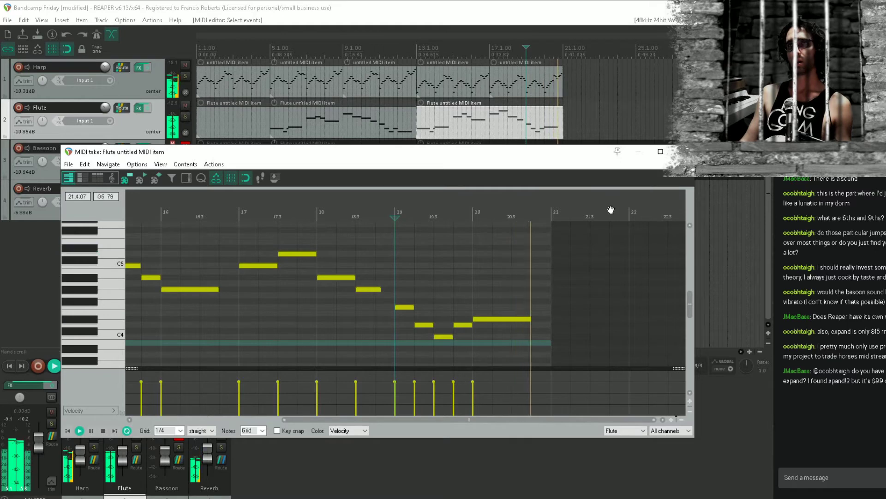
key("space")
Close the flute item's MIDI editor and save the project
left_click(534, 295)
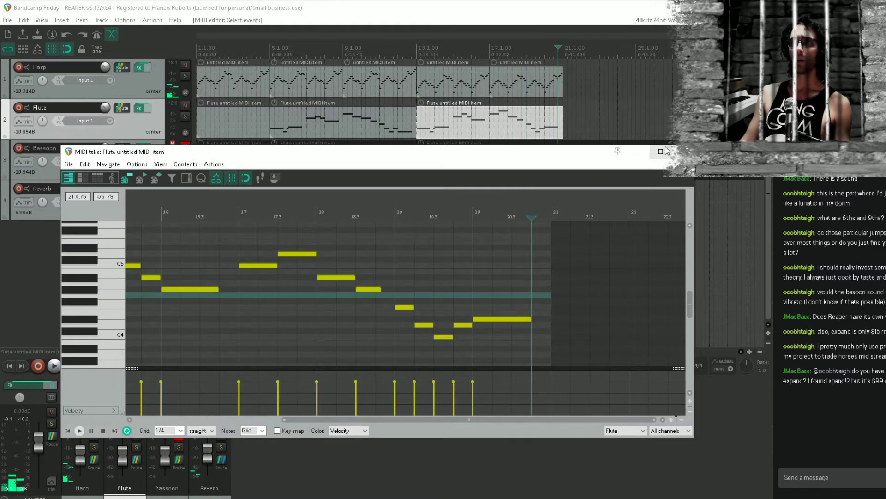
left_click(682, 151)
key("ctrl+s")
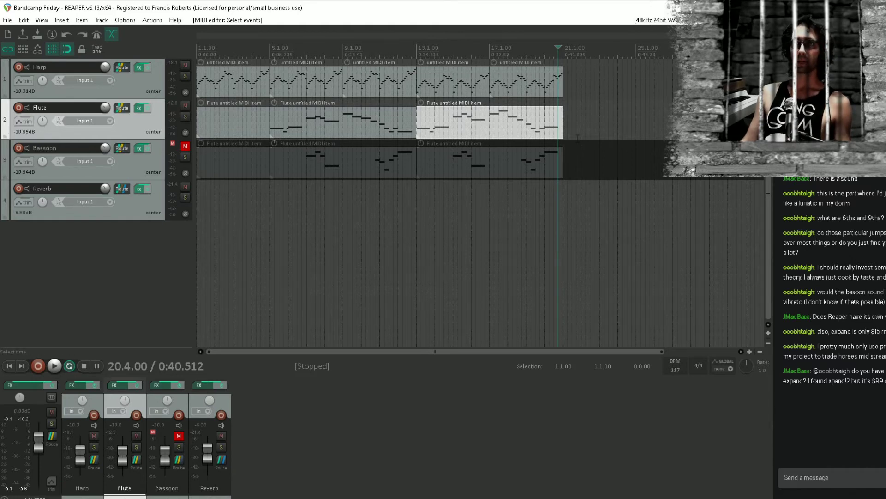
Play from bar 5 after saving the project and raise the Reverb track's volume to -5.79 dB
left_click(268, 188)
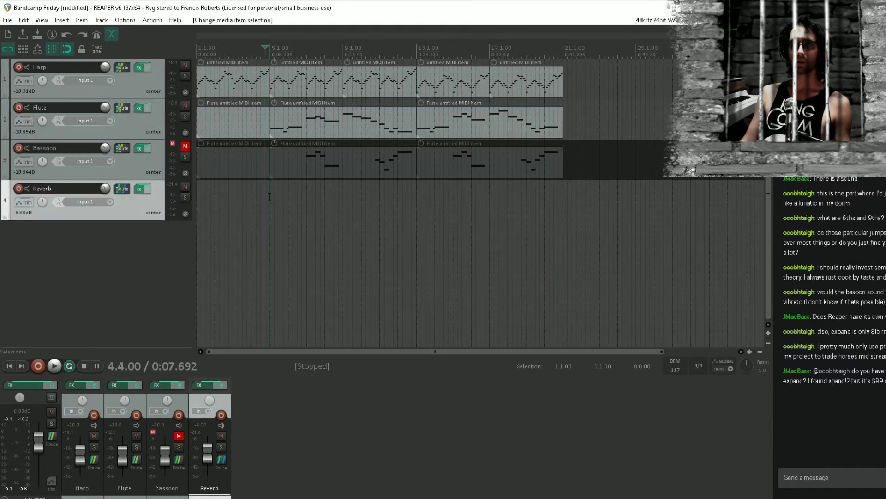
left_click(270, 197)
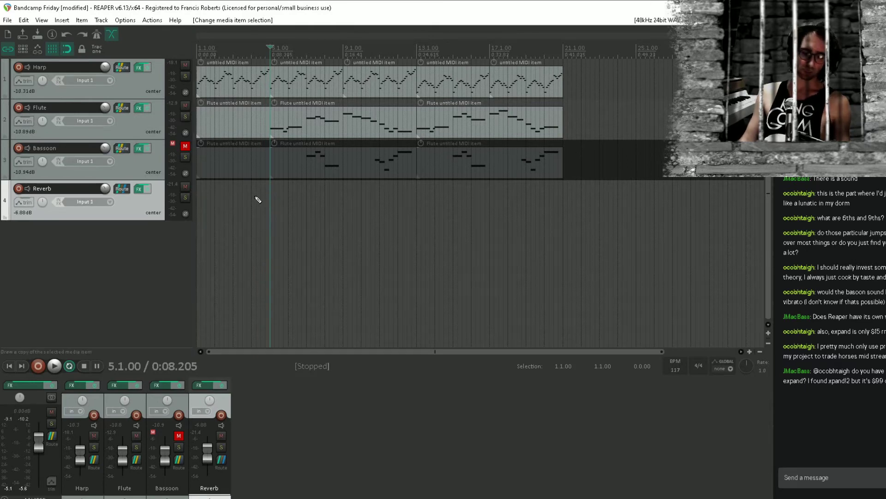
key("ctrl+s")
key("space")
left_click(108, 187)
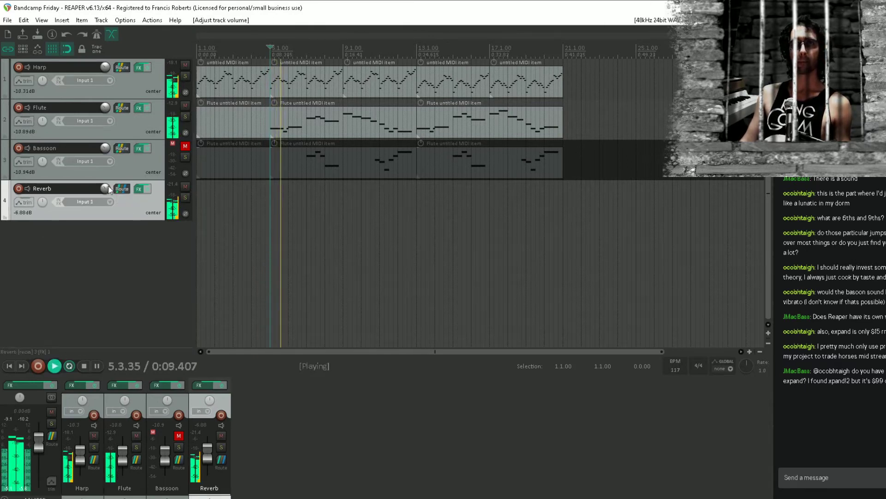
left_click_drag(108, 188, 107, 190)
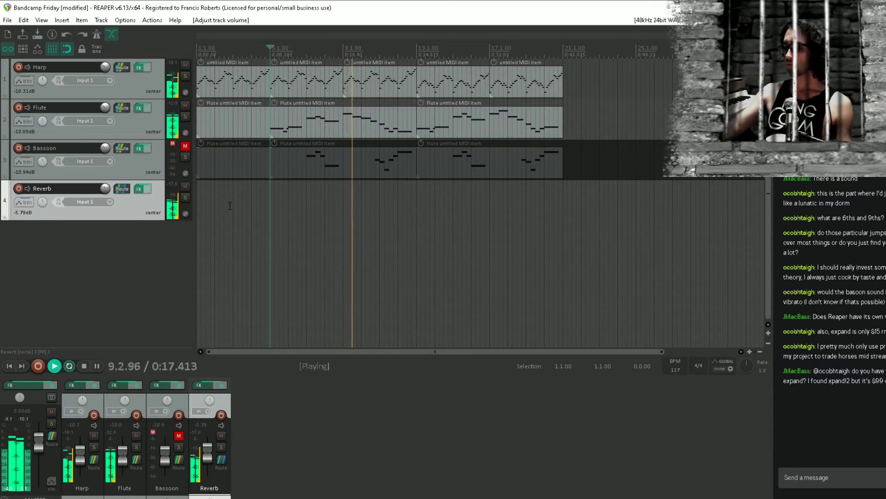
Reply in the stream chat to the viewer asking about Xpand, suggesting they try Plugin Boutique
left_click(842, 476)
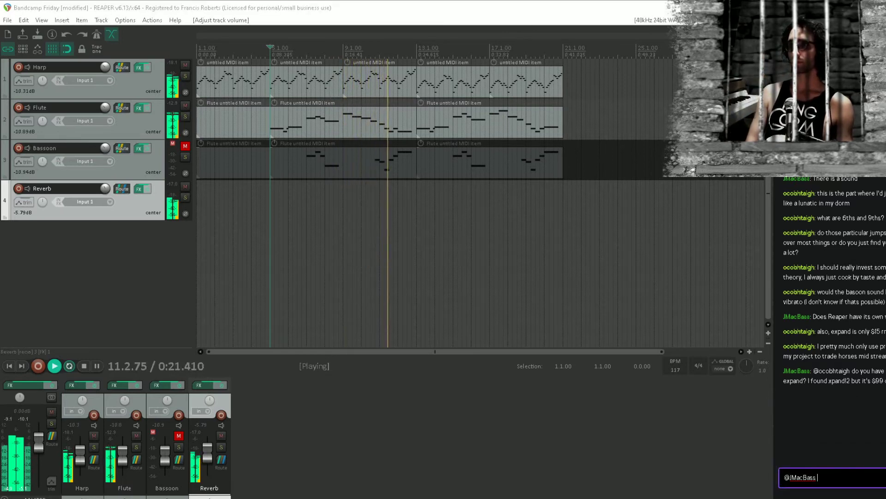
key("BackSpace")
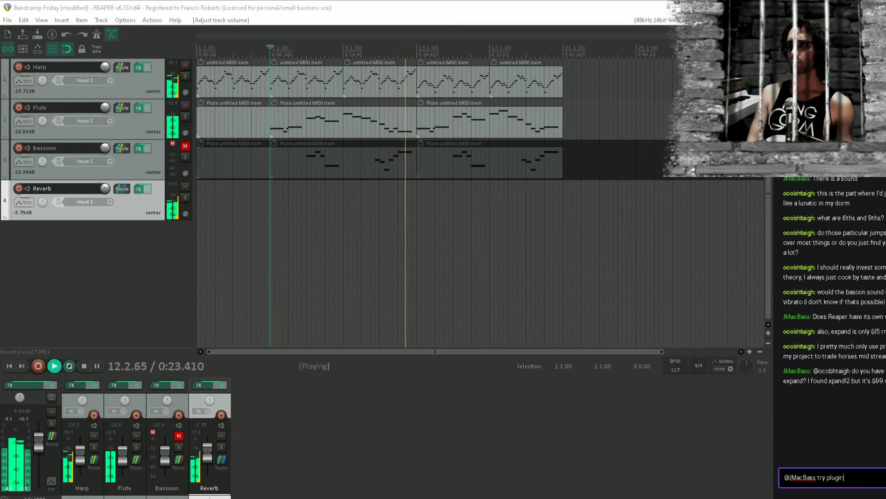
key("Return")
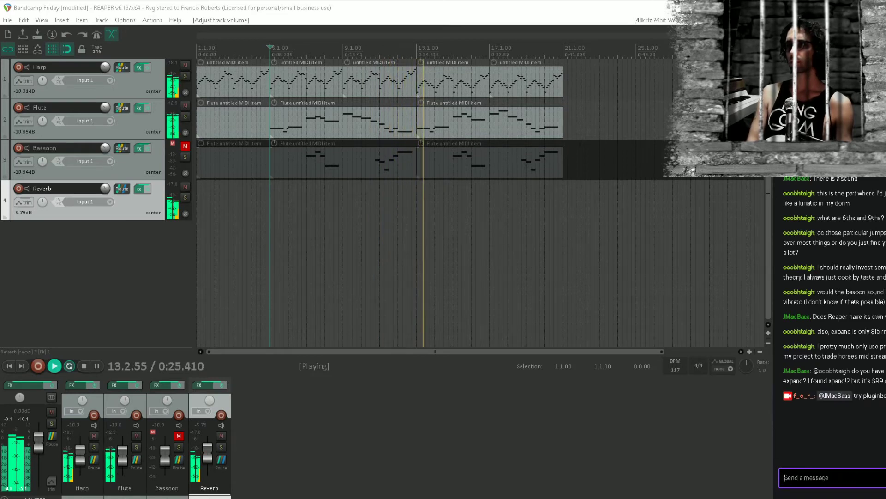
Send the follow-up chat message "they usually have the good deals"
type("they usually have th")
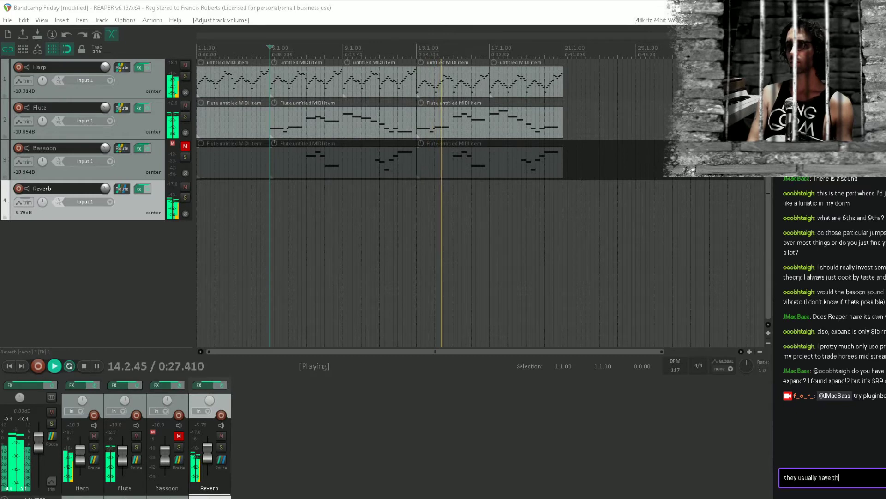
type("e good deals")
key("Return")
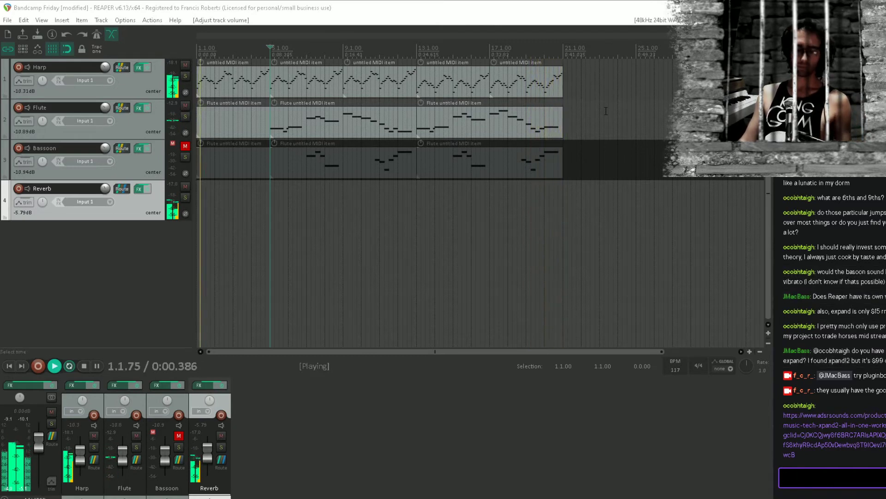
Audition the piece briefly from bar 18, stop playback and save the project
left_click(514, 271)
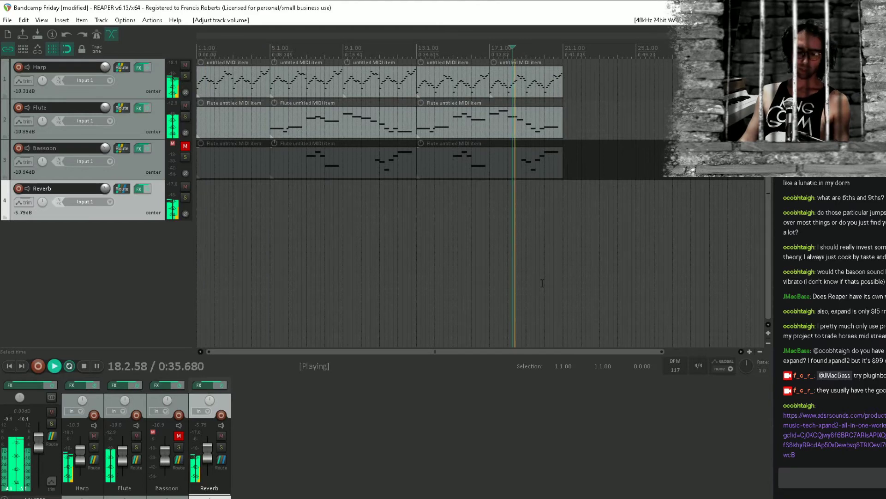
key("space")
key("ctrl+s")
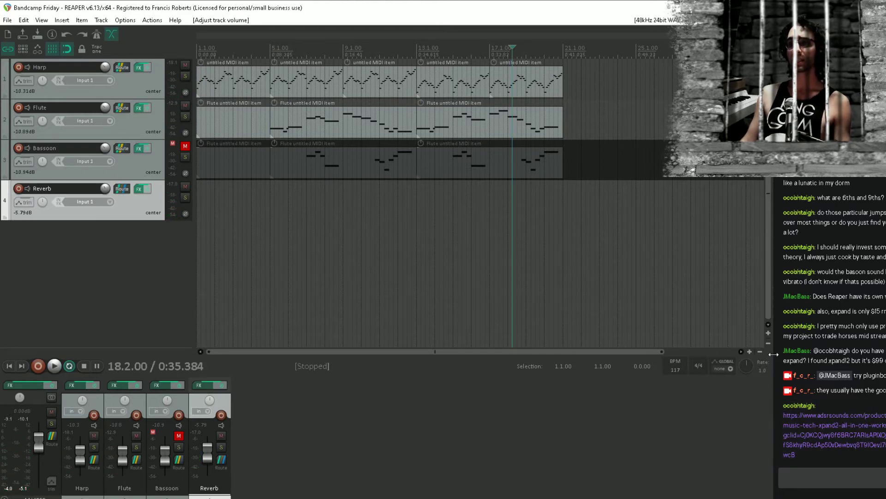
Duplicate the harp and flute items of bars 5 to 20 so the copies start at bar 21, and save the project
left_click(567, 193)
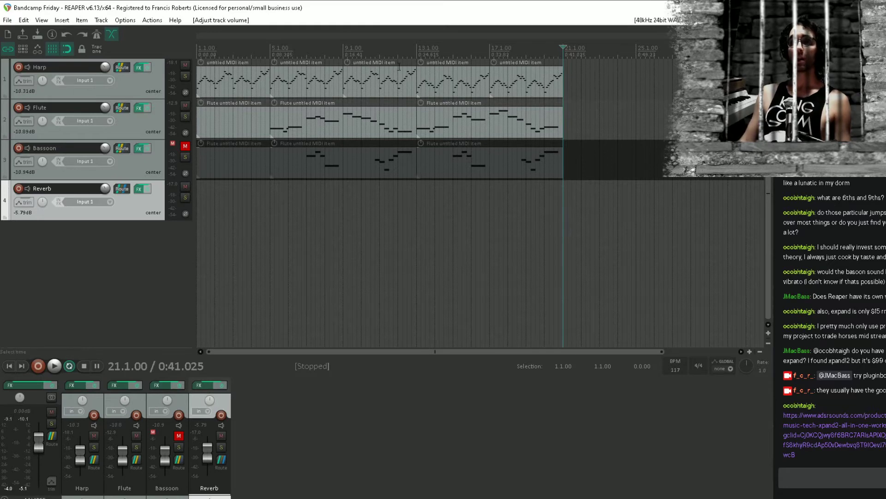
key("Up")
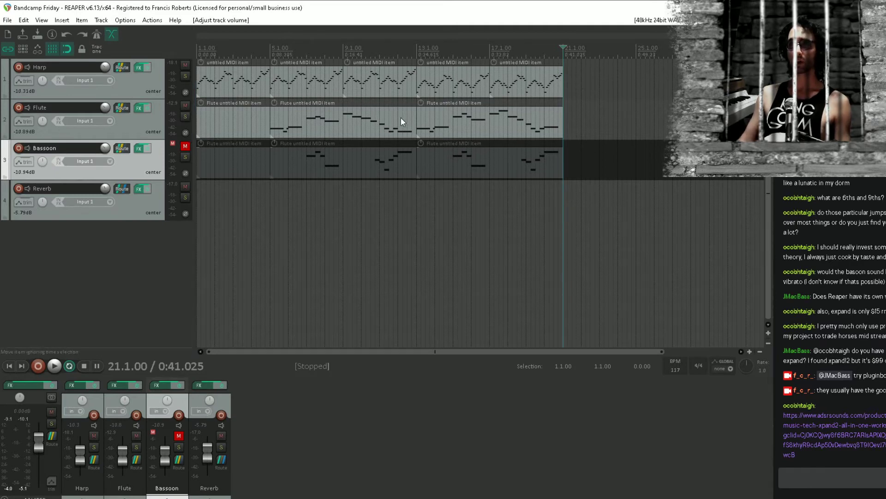
left_click_drag(625, 68, 311, 116)
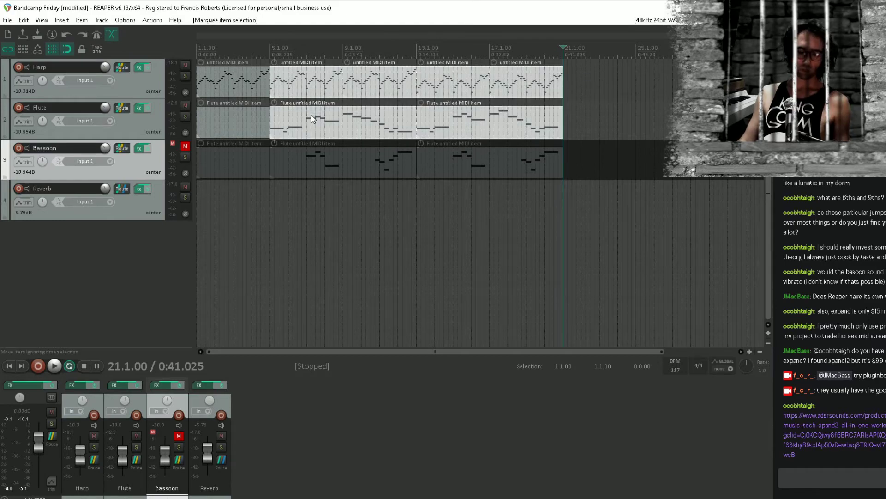
key("ctrl+d")
scroll(396, 114, "down", 4)
left_click_drag(396, 114, 572, 142)
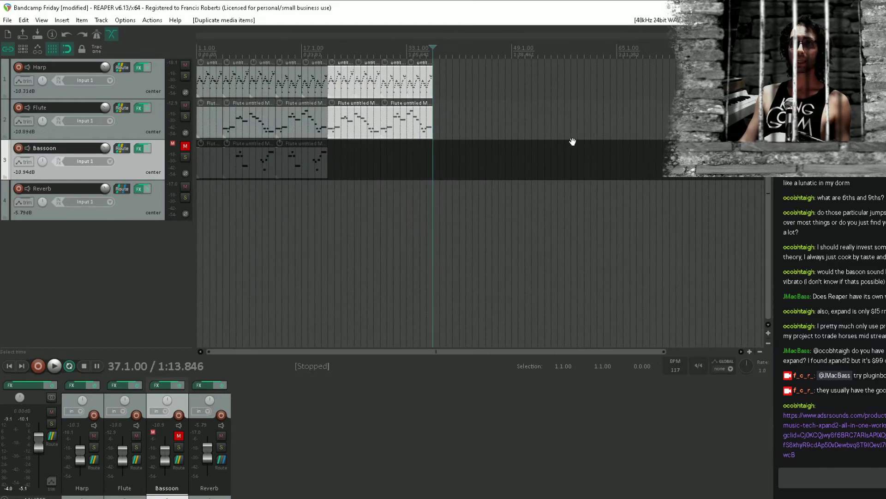
left_click(371, 192)
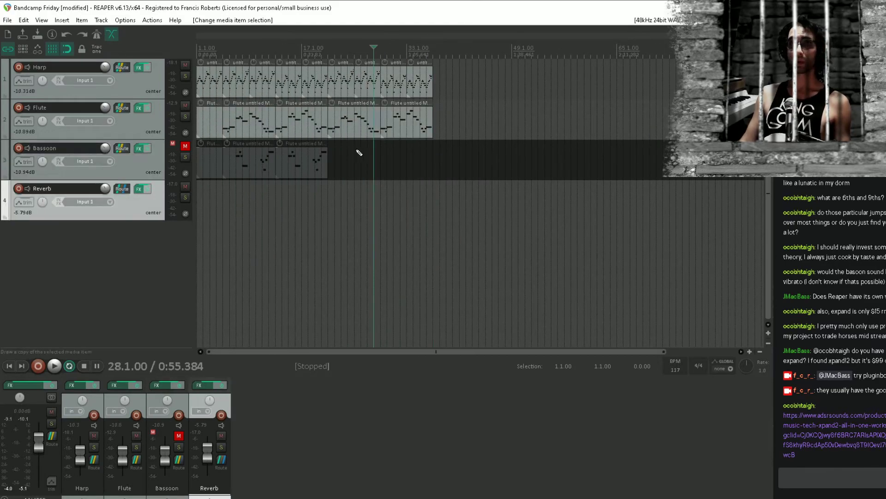
key("ctrl+s")
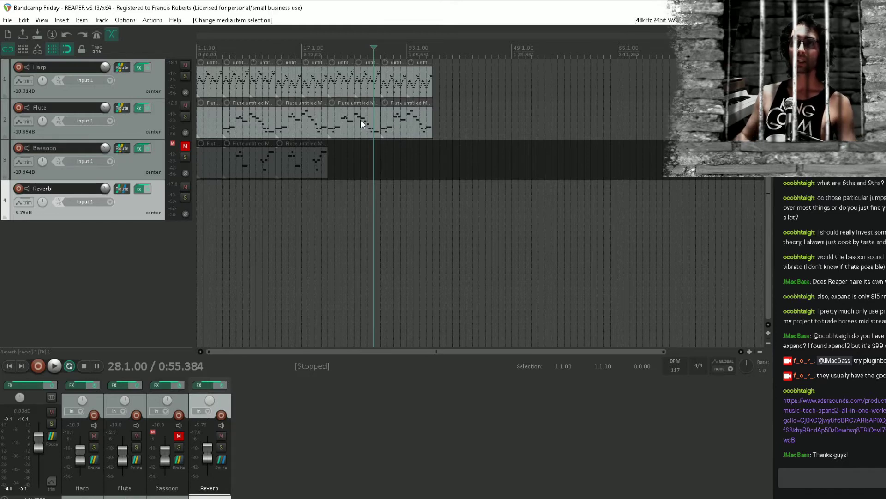
Add a new track between Bassoon and Reverb, save the project and name the track Pad
left_click(379, 152)
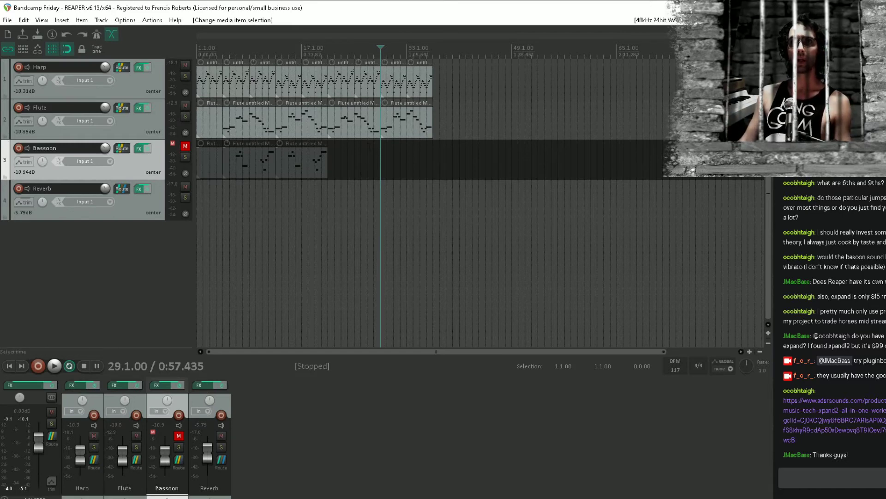
left_click(137, 203)
left_click(156, 176)
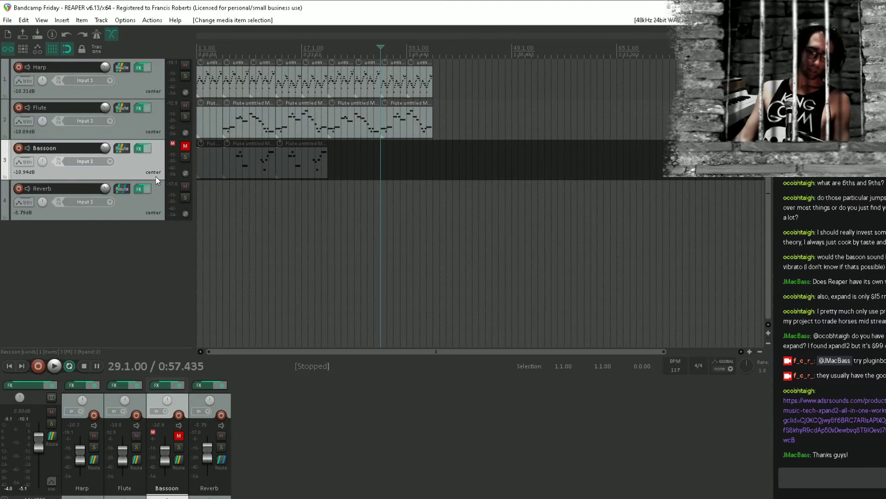
key("ctrl+t")
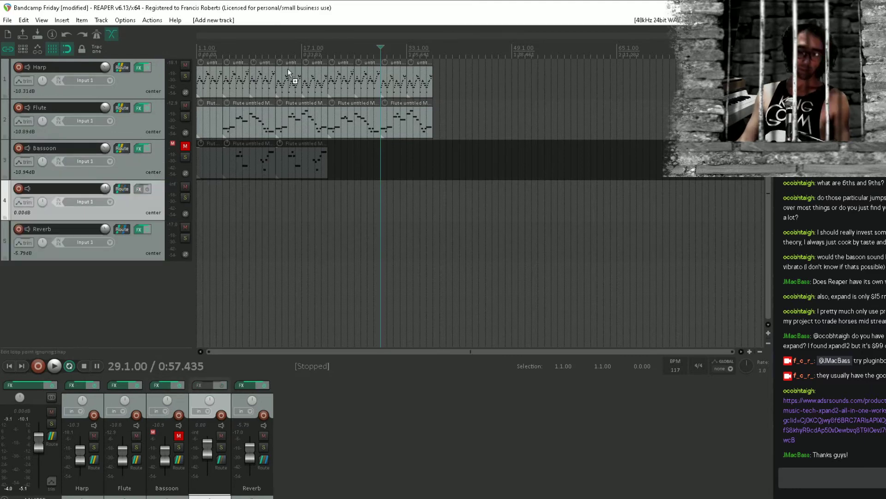
key("ctrl+s")
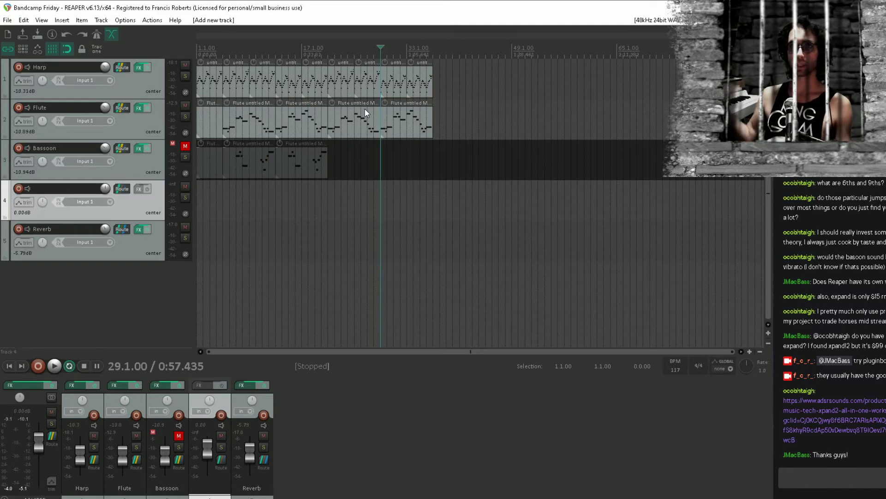
double_click(67, 191)
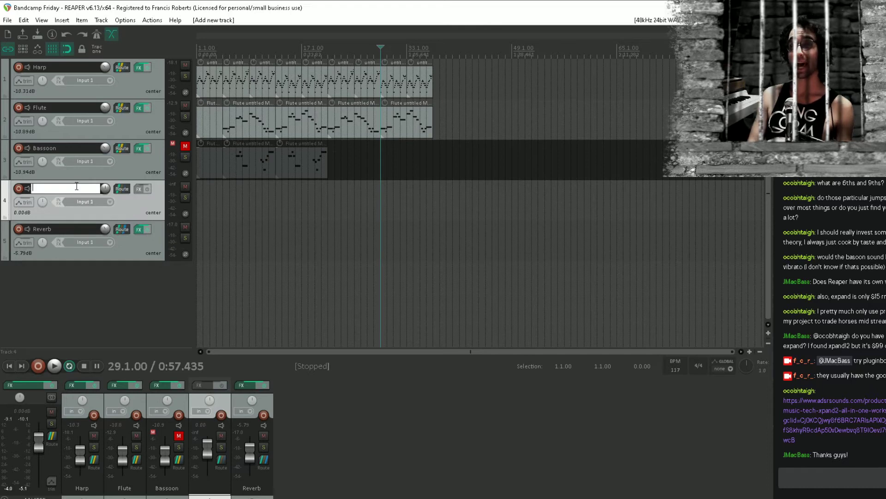
type("Pad")
key("Return")
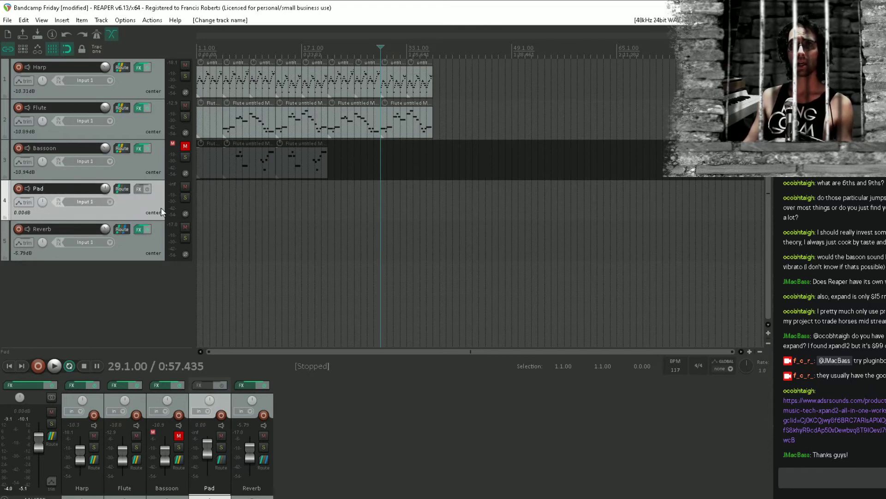
Add the Xpand!2 instrument plugin to the Pad track from the VSTi list
left_click(141, 190)
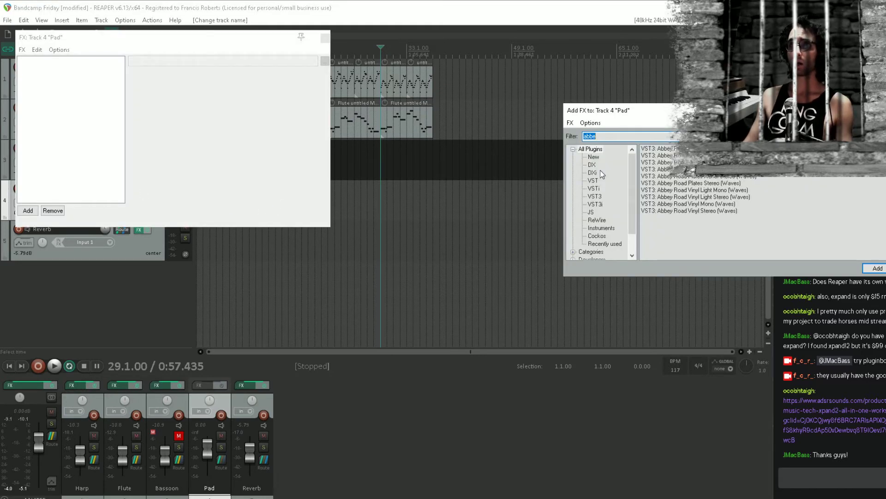
key("BackSpace")
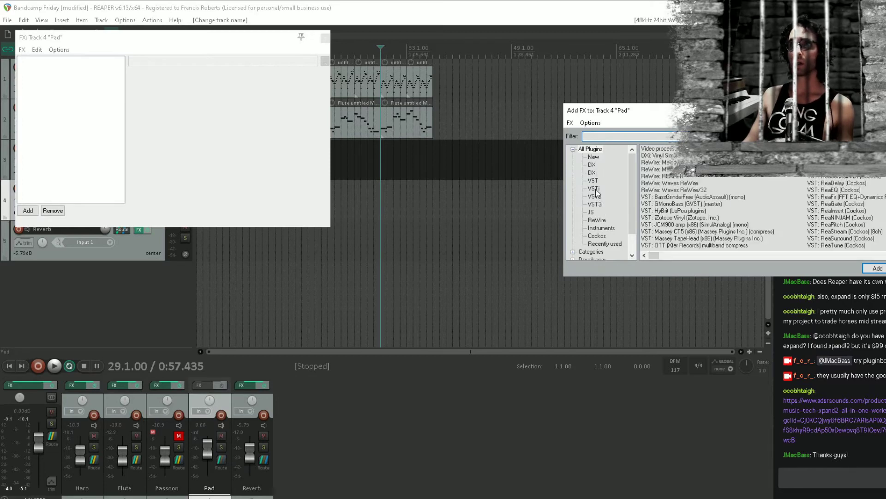
left_click(594, 188)
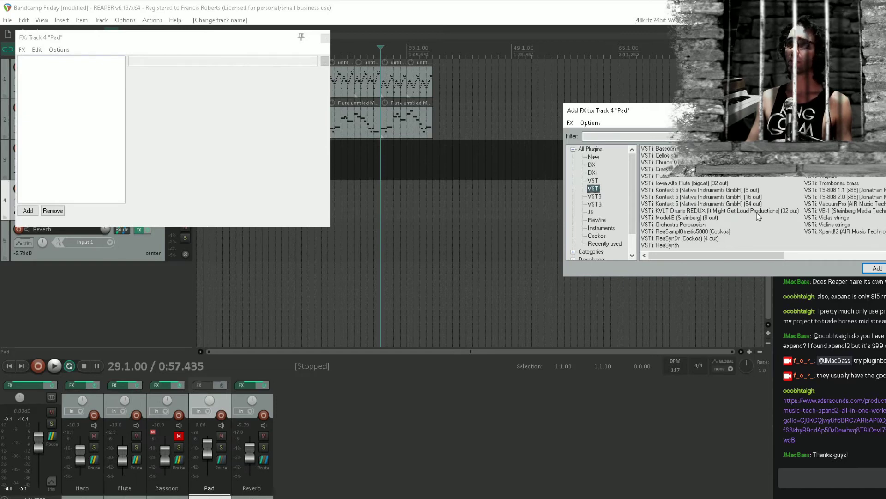
left_click_drag(755, 253, 786, 255)
double_click(829, 231)
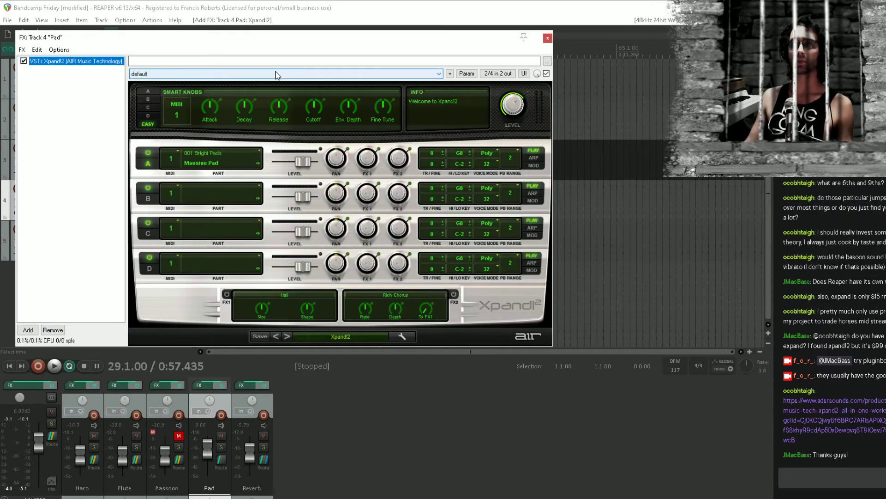
Load the Soft Male Aah Pad+ sound from 000 Soft Pads into Xpand!2's part A and close the FX window
left_click(239, 161)
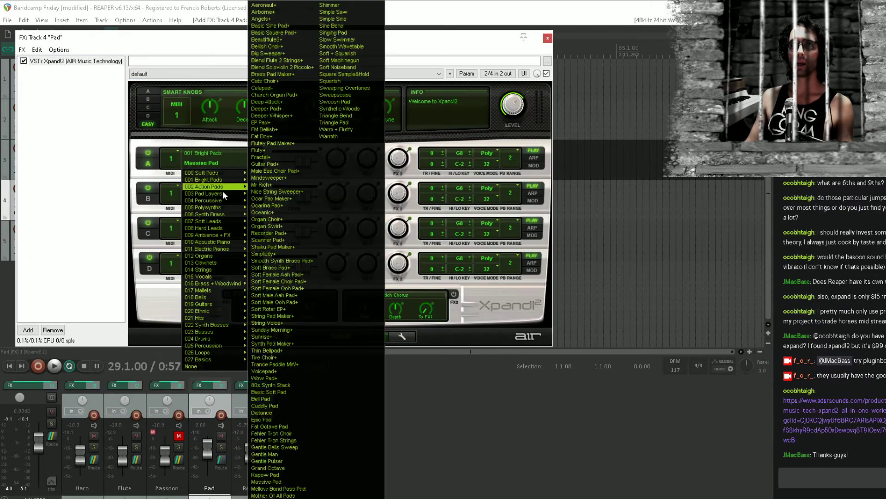
mouse_move(233, 174)
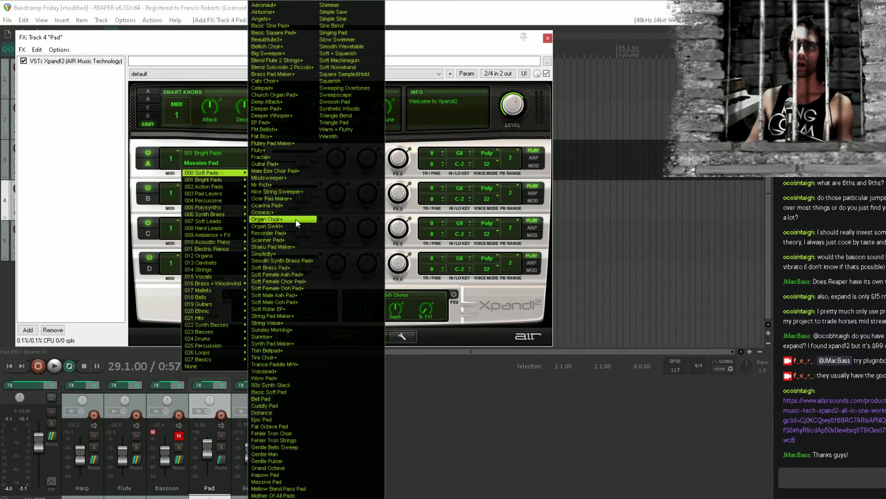
left_click(286, 295)
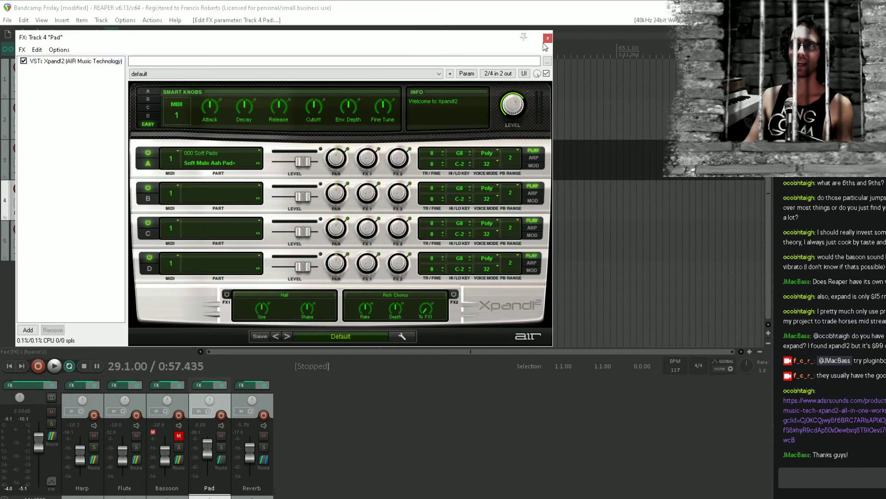
left_click(547, 38)
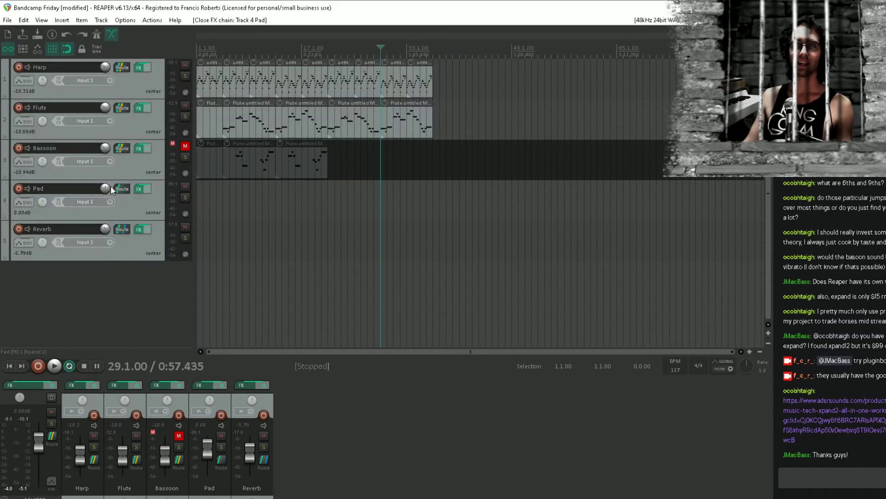
Lower the Pad track's volume to about -10 dB and draw an empty MIDI item on it spanning bars 21 to 36
left_click_drag(106, 187, 107, 206)
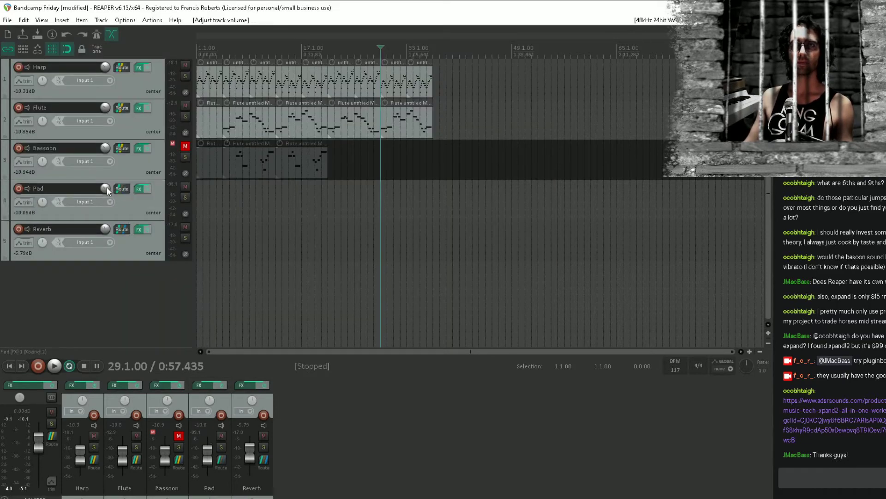
left_click(329, 198)
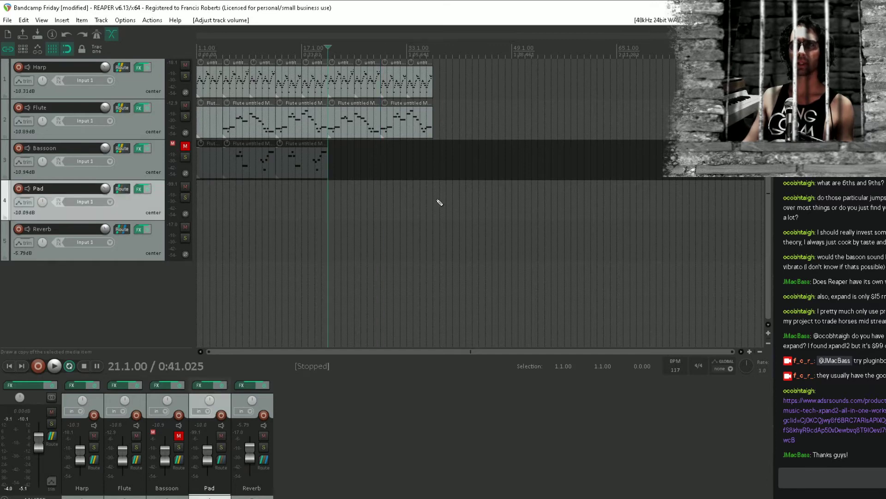
left_click_drag(435, 203, 329, 199)
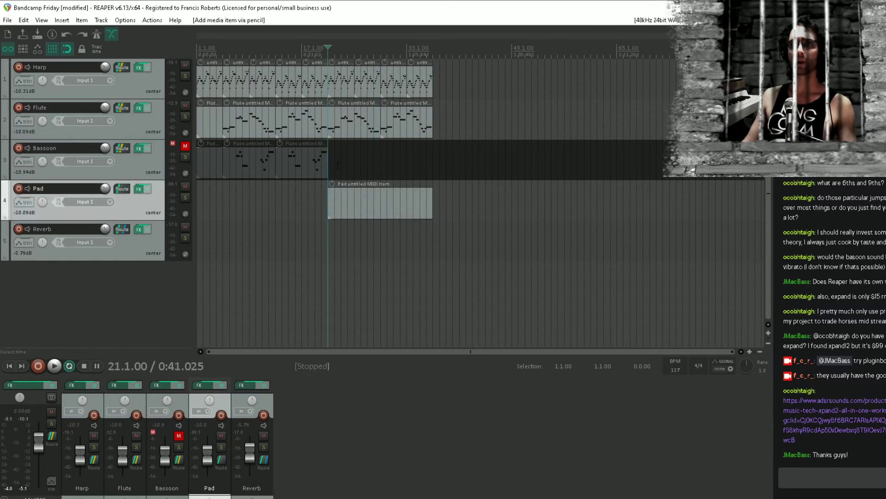
Examine the flute and harp notes starting at bar 29, audition a short passage, and close both MIDI editors
left_click(400, 119)
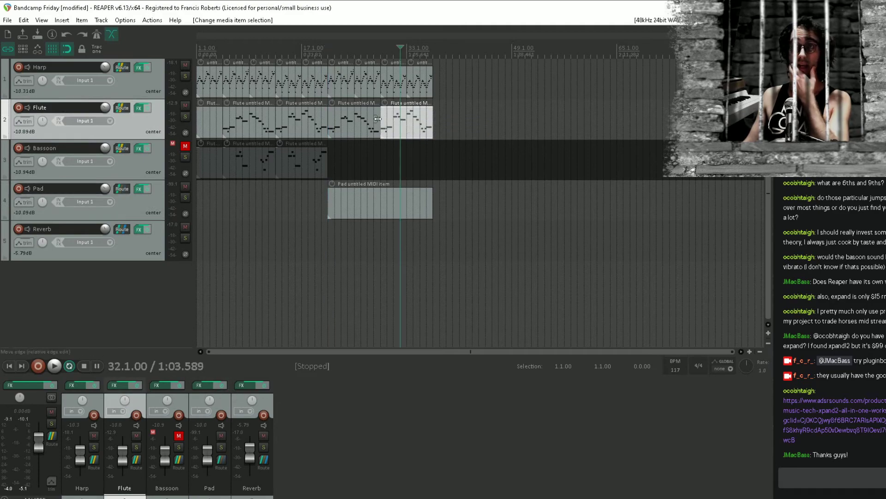
double_click(413, 124)
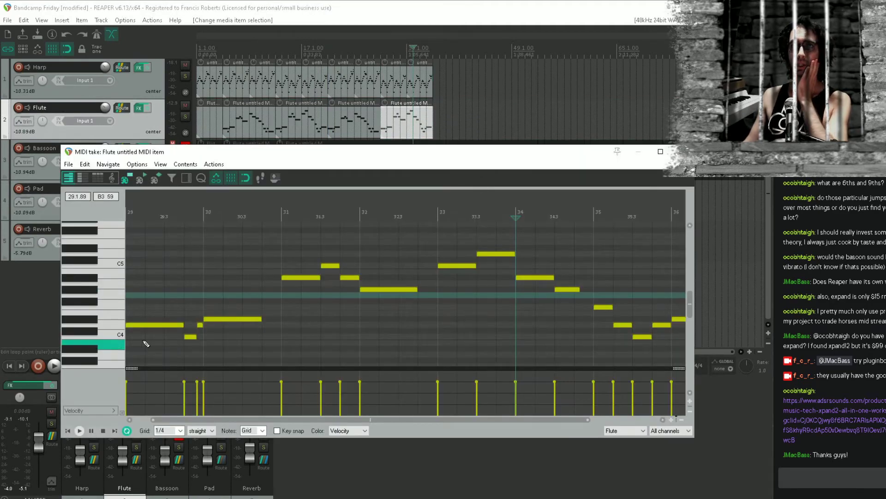
scroll(195, 299, "down", 1)
left_click_drag(196, 299, 328, 309)
scroll(280, 285, "down", 1)
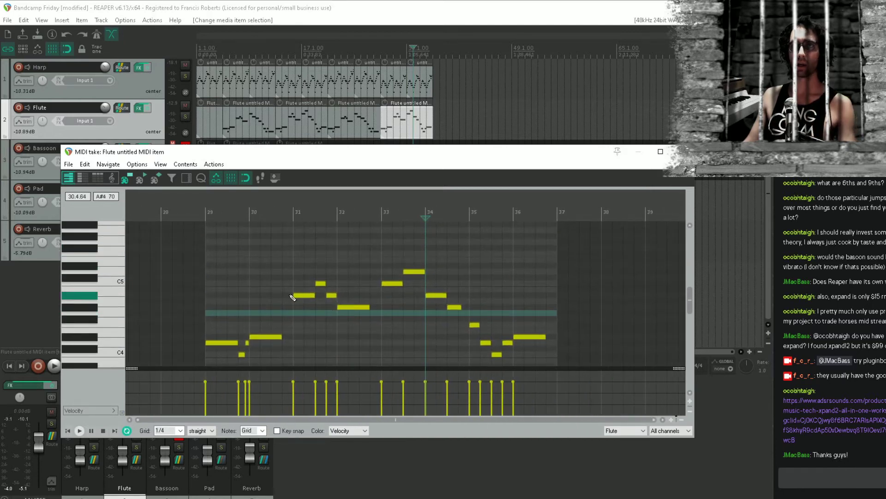
key("space")
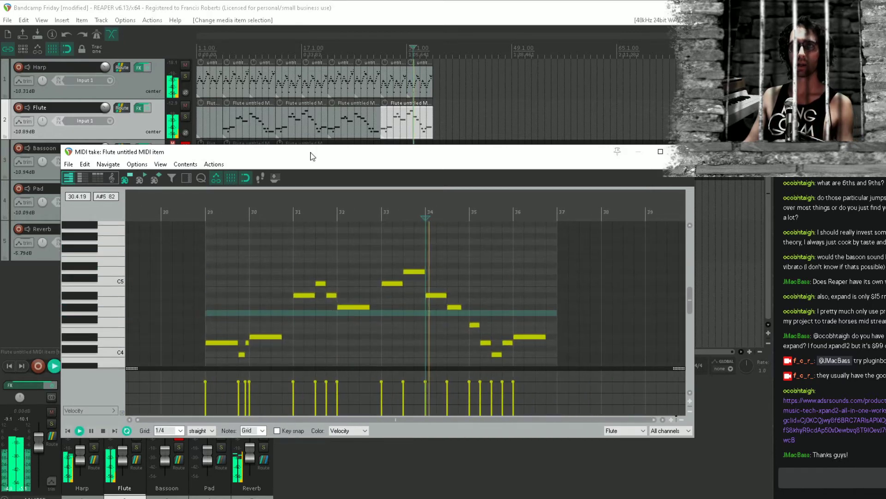
key("space")
double_click(384, 74)
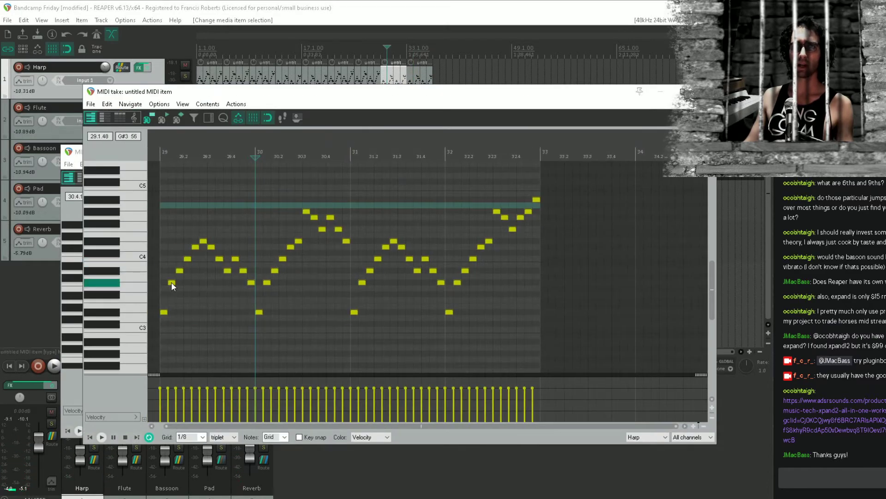
left_click(679, 91)
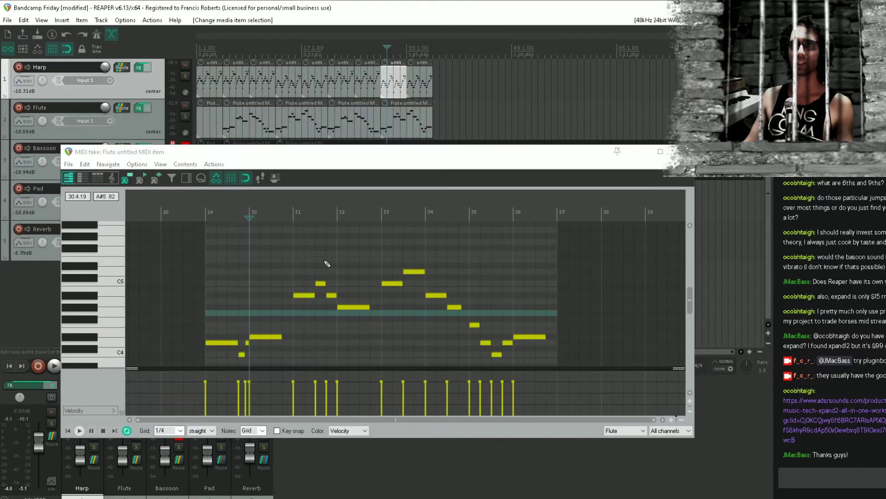
left_click(677, 151)
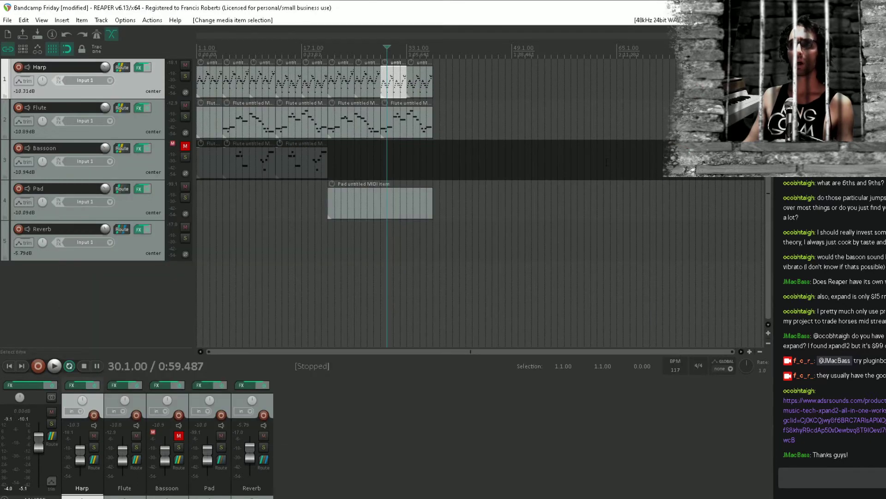
Open the Pad item and draw a sustained C3 note from bar 21 up to the start of bar 29
left_click(360, 250)
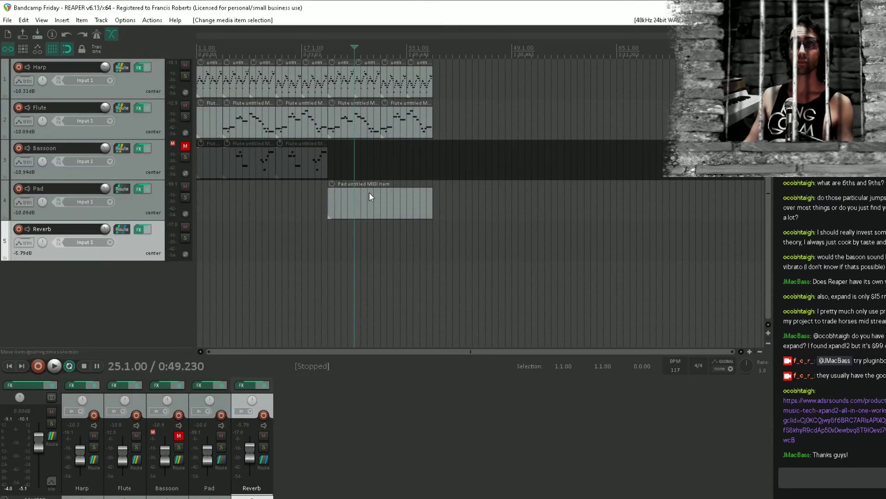
double_click(369, 192)
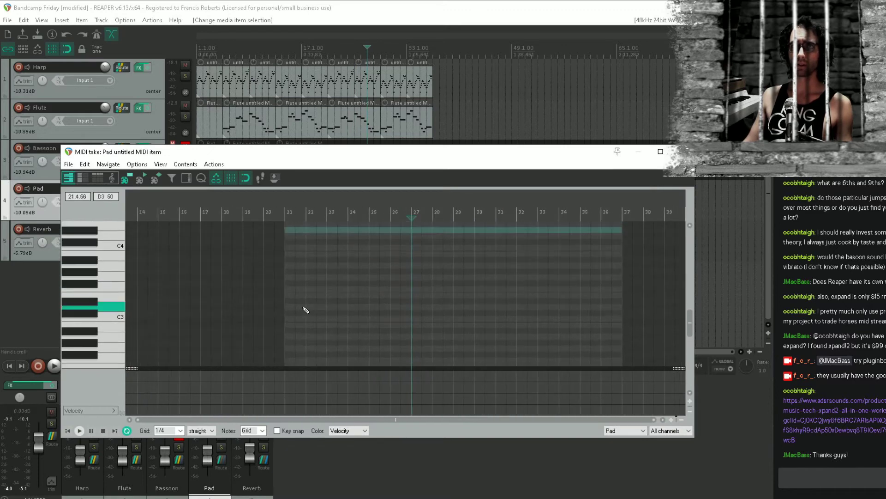
left_click_drag(289, 318, 434, 324)
mouse_move(458, 152)
left_mouse_down()
mouse_move(458, 242)
mouse_move(458, 126)
left_mouse_up()
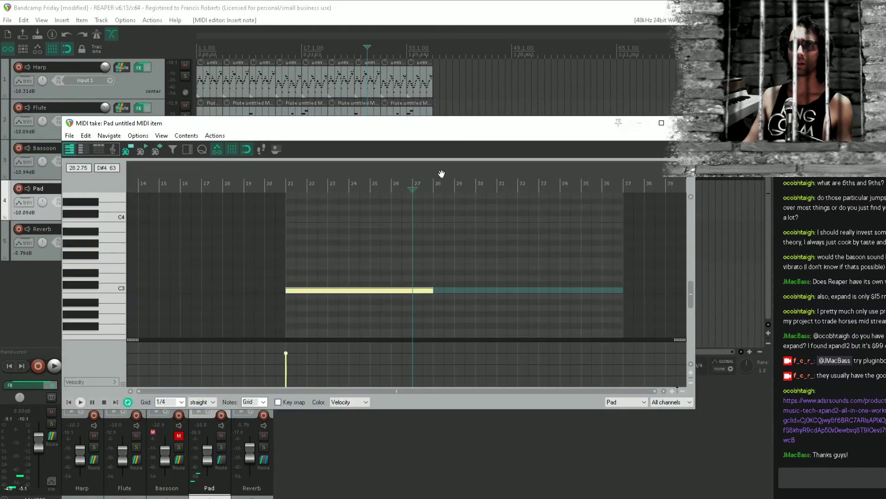
scroll(437, 293, "up", 1)
left_click_drag(342, 291, 370, 291)
left_click_drag(380, 118, 414, 270)
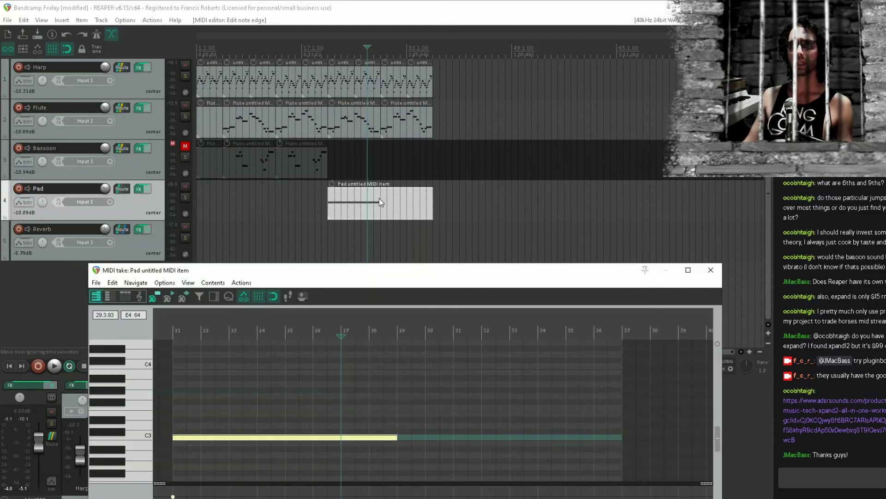
Split the Pad item at bar 29 and fill its second part with a sustained G#3 note and a copy at D#4
left_click(381, 199)
key("s")
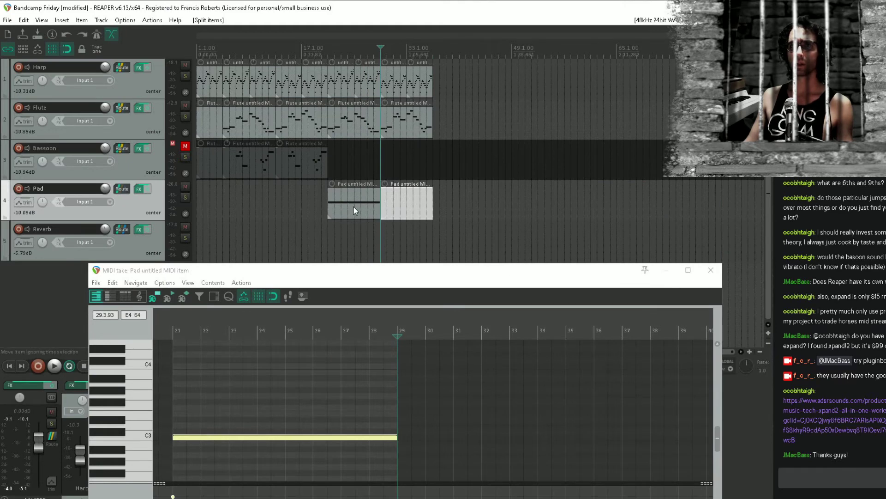
double_click(387, 205)
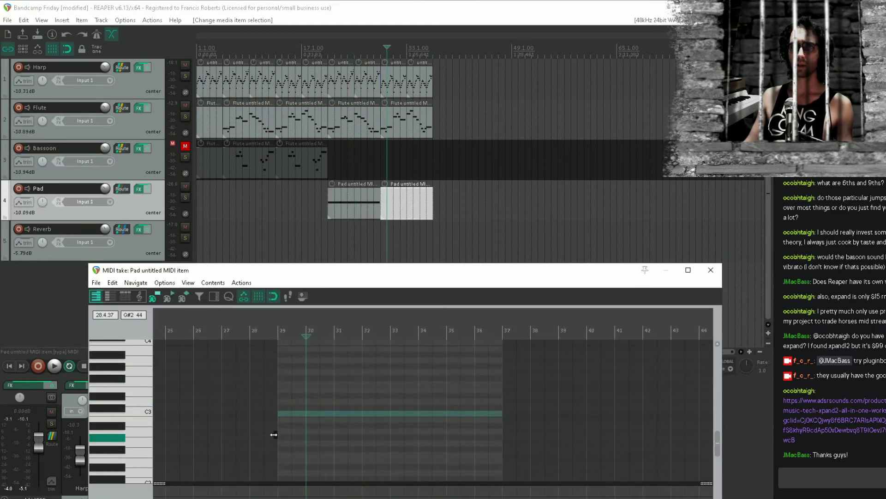
left_click(284, 371)
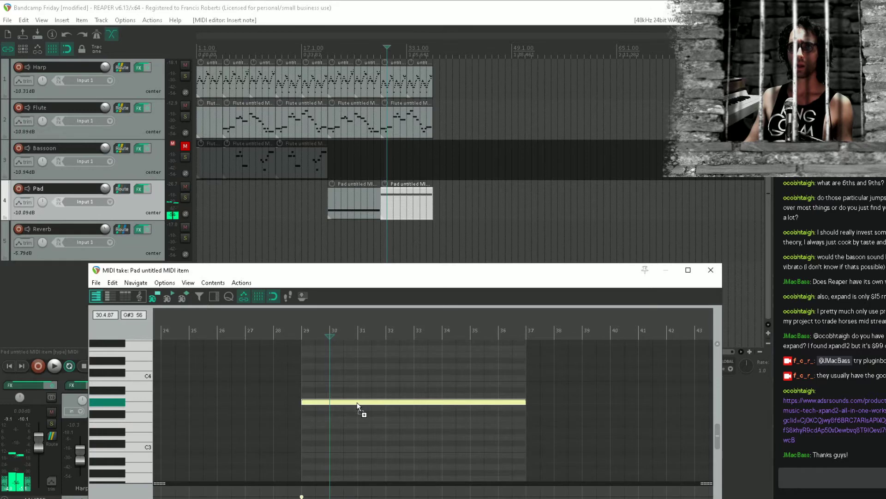
left_click_drag(360, 403, 362, 364)
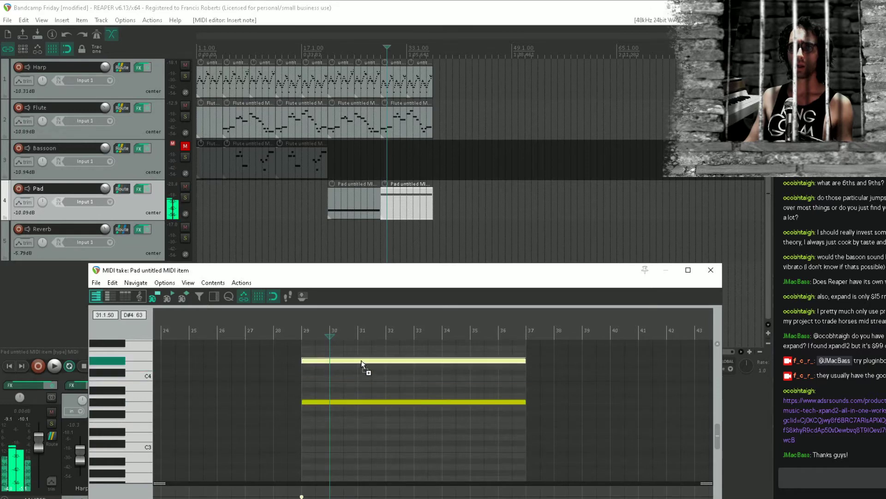
Copy the first Pad item's C3 note up to G3 and play the arrangement from bar 21
left_click(363, 213)
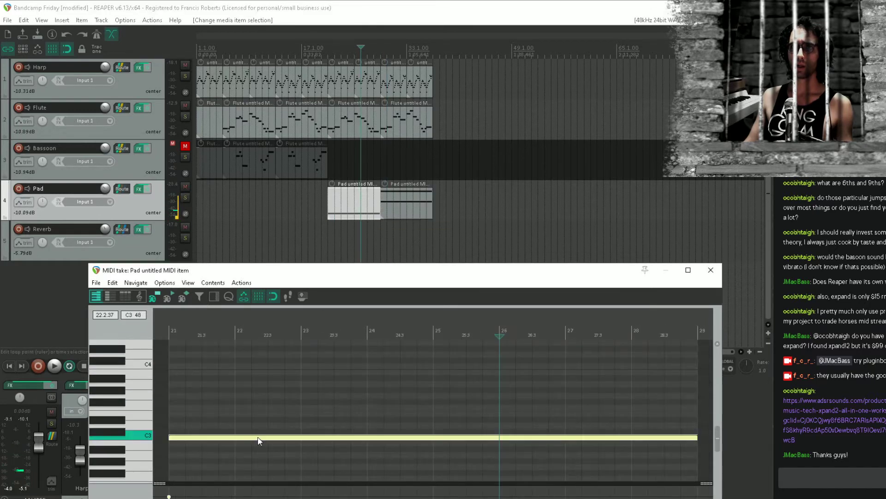
left_click_drag(259, 440, 264, 401)
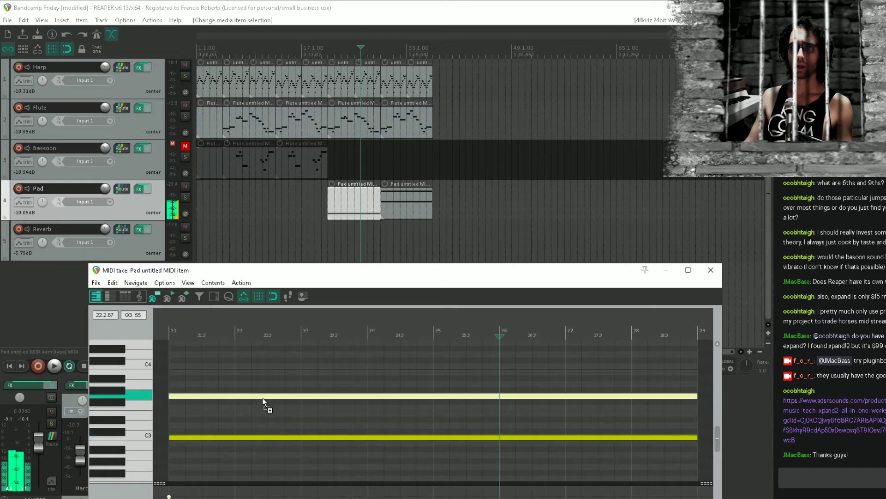
left_click(329, 239)
key("space")
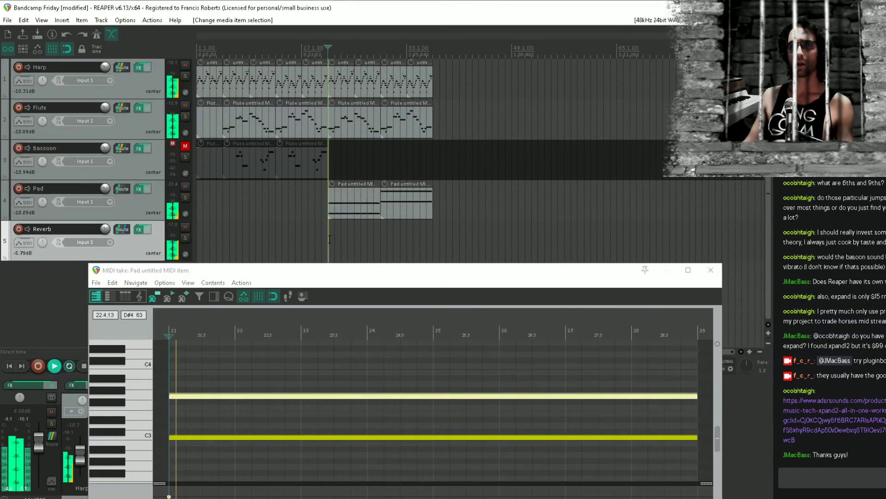
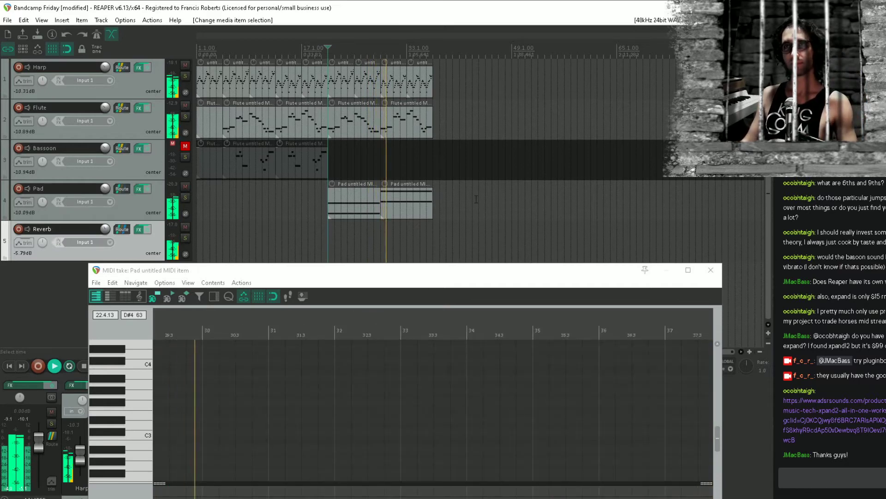
Move the D#4 note in the second Pad item down an octave to D#3 and save the project
key("space")
left_click(387, 202)
scroll(368, 382, "down", 3)
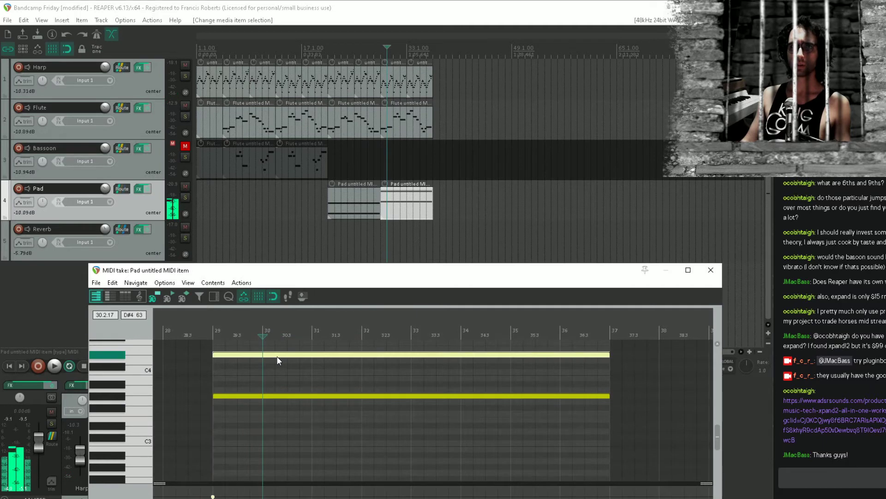
left_click_drag(277, 360, 277, 425)
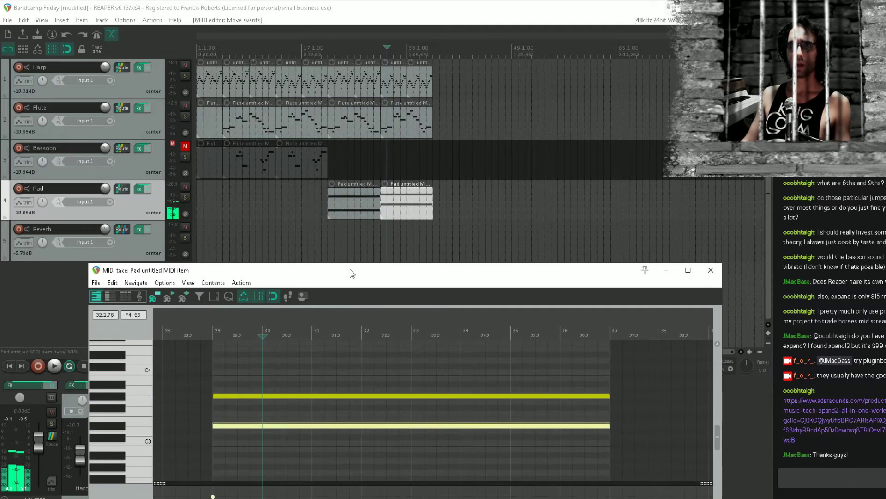
left_click(328, 225)
key("ctrl+s")
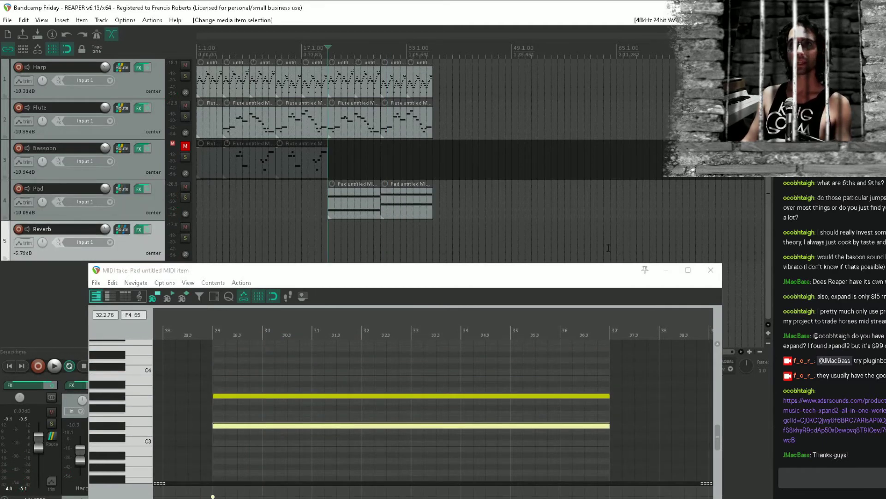
Close both Pad MIDI editors and audition the arrangement from bar 27
left_click(711, 270)
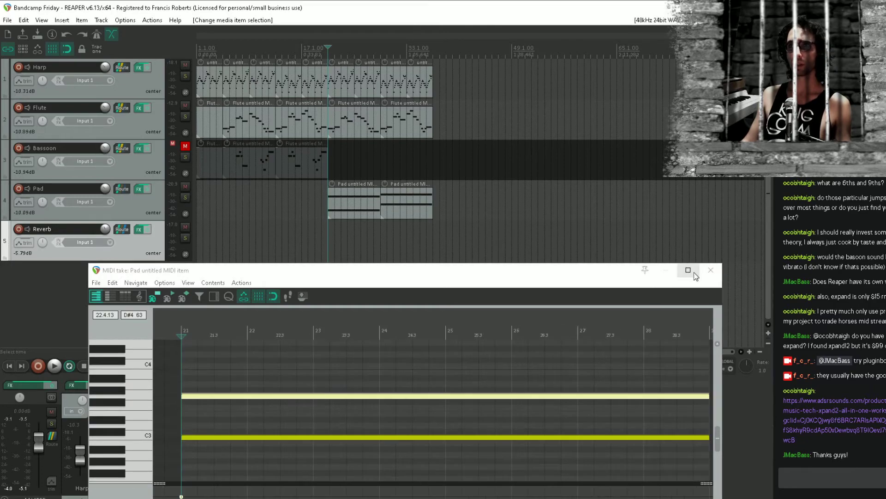
left_click(710, 270)
key("space")
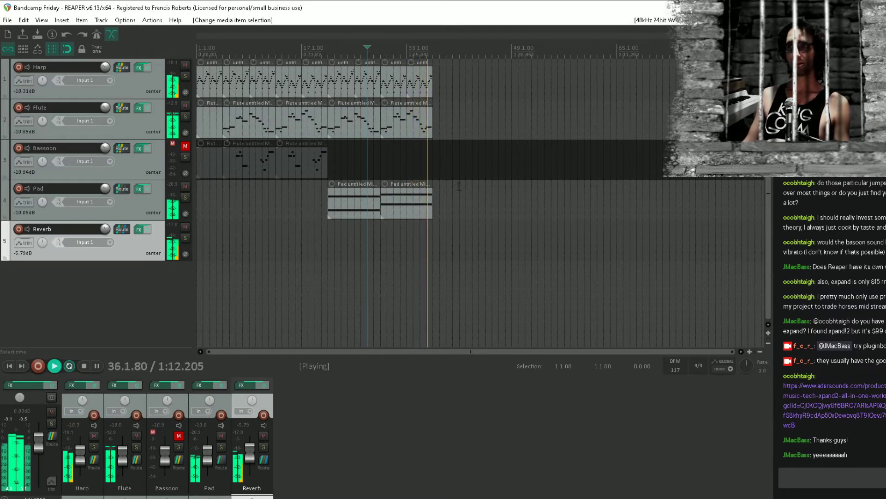
key("space")
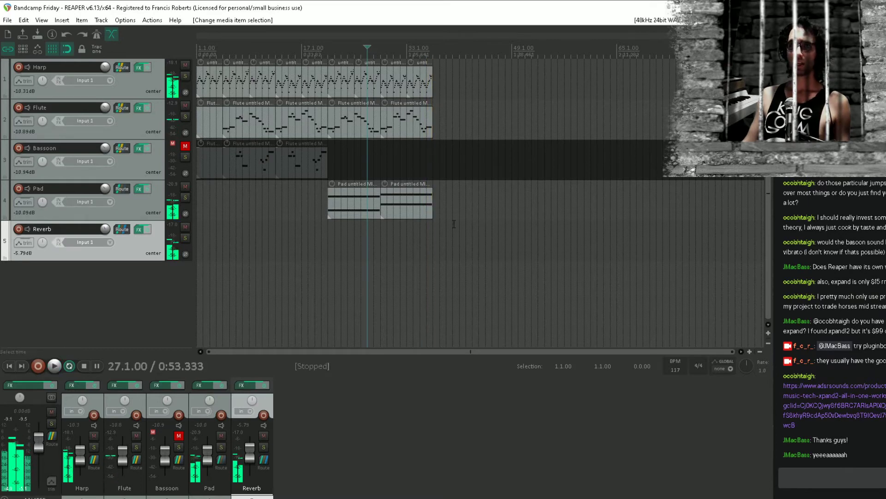
Duplicate the Harp, Flute and Pad items of bars 21 to 37 directly after themselves and save the project
left_click(455, 230)
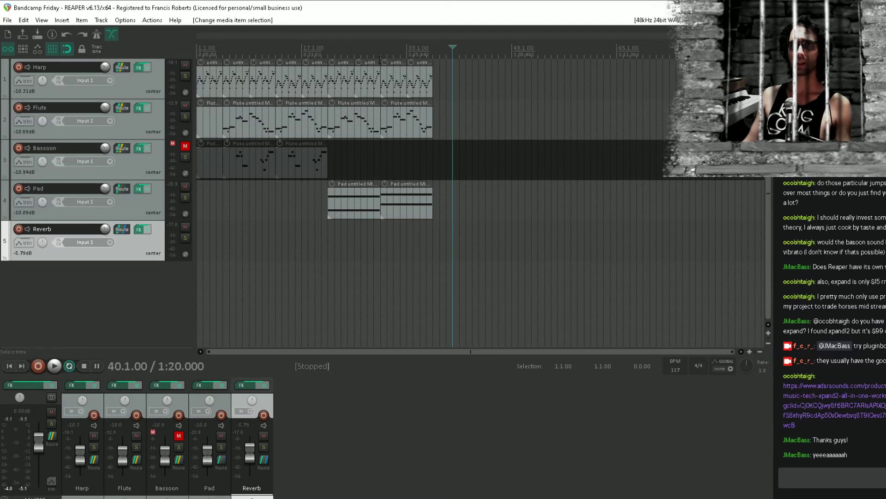
left_click_drag(351, 75, 459, 237)
key("ctrl+d")
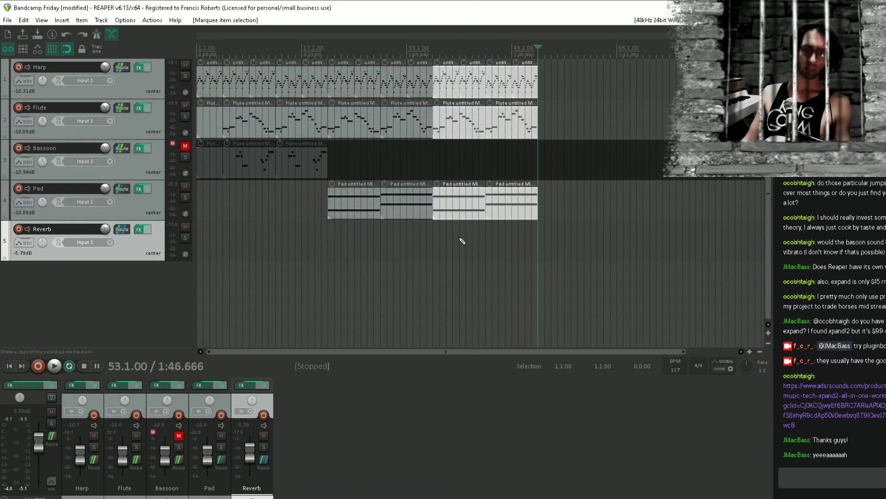
left_click(384, 276)
key("ctrl+s")
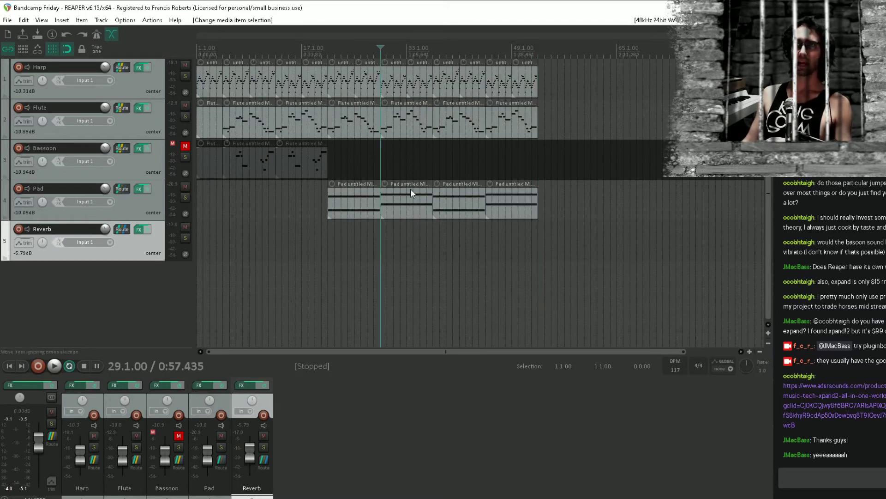
Place the edit cursor at bar 21 and add ReaEQ to the Pad track's effect chain
left_click(121, 176)
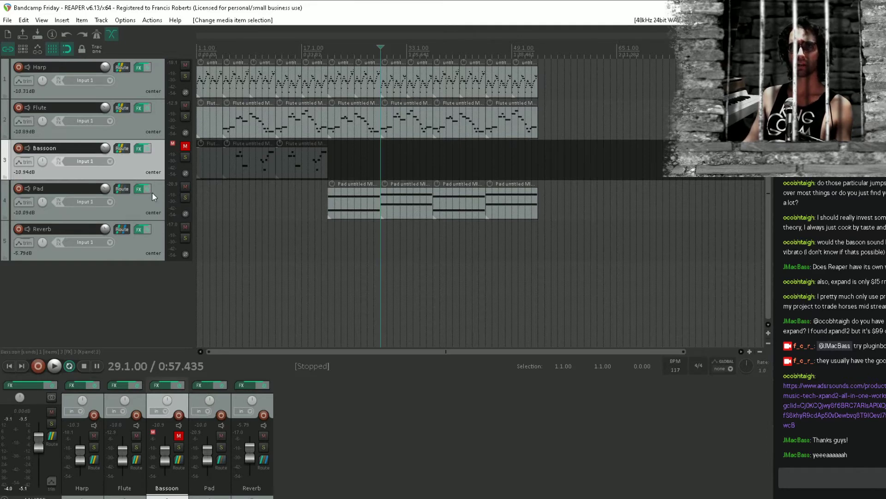
left_click(338, 254)
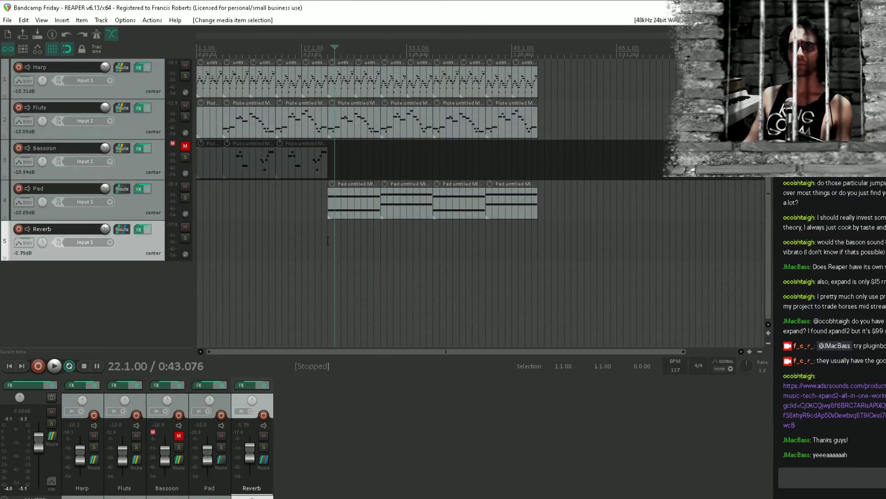
left_click(327, 240)
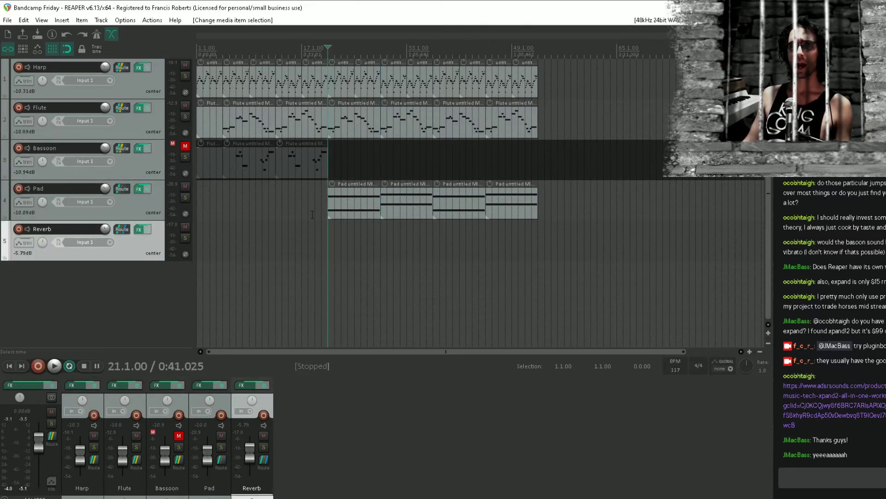
left_click(136, 188)
double_click(97, 144)
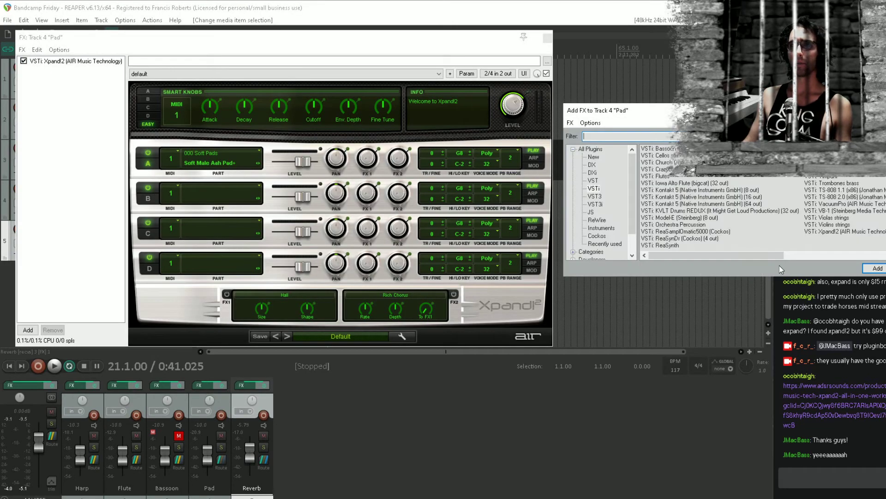
type("rea")
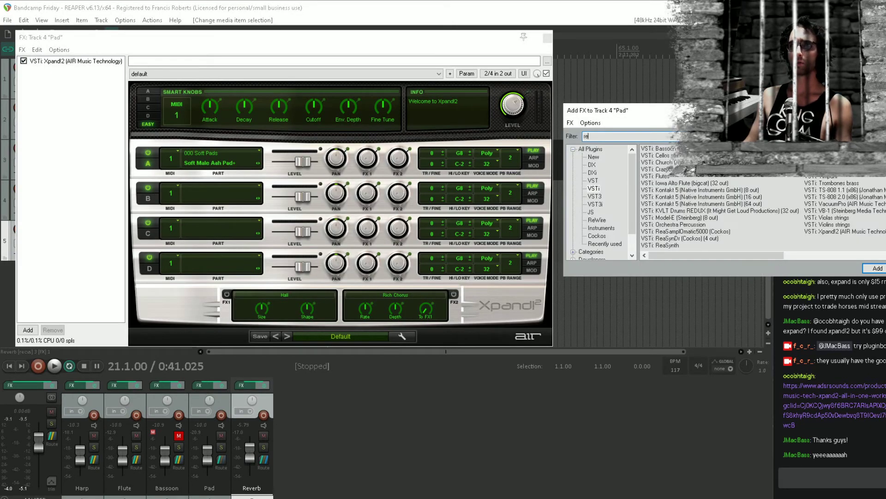
left_click(600, 149)
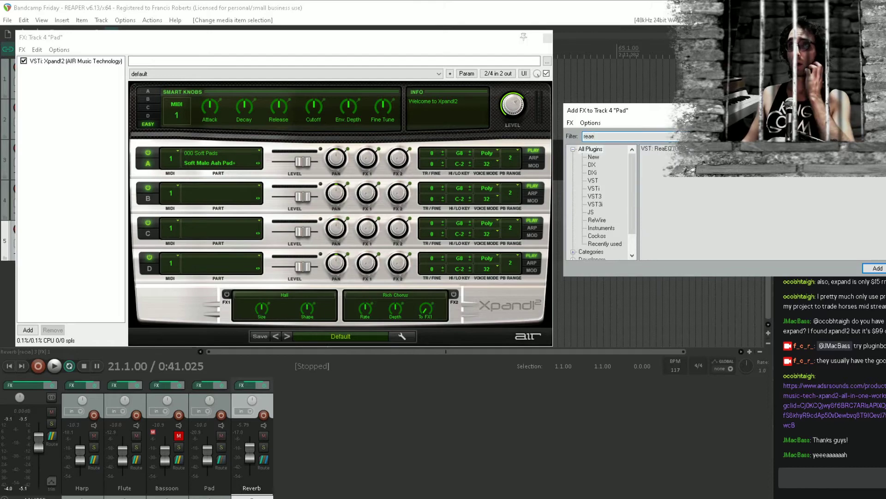
left_click_drag(355, 144, 76, 135)
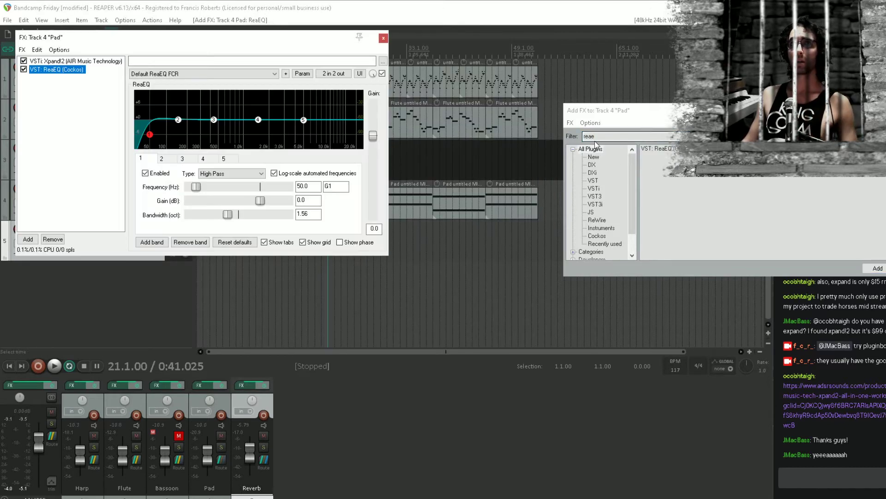
Add the JS Saturation effect to the Pad track and set its amount to 100%
left_click(574, 137)
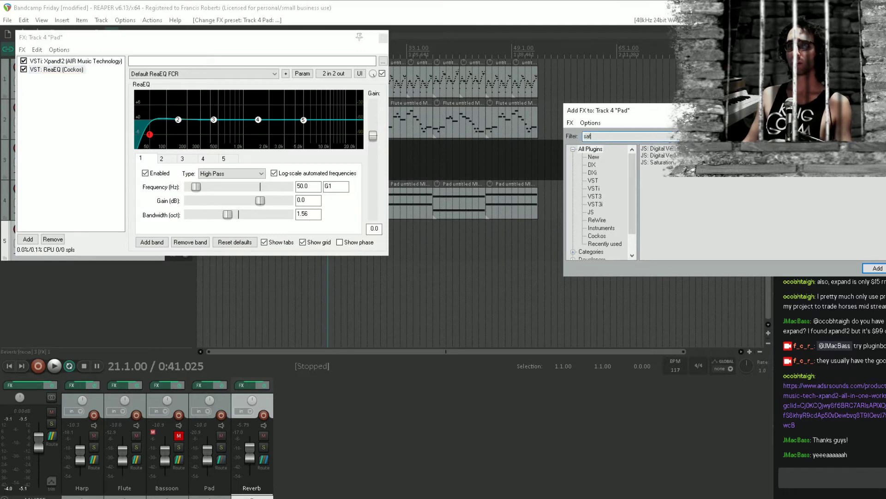
double_click(657, 162)
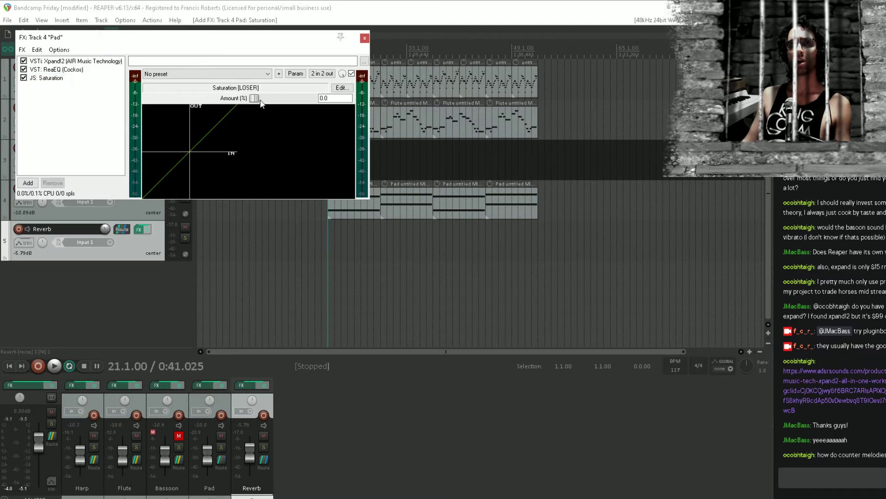
left_click_drag(261, 102, 669, 103)
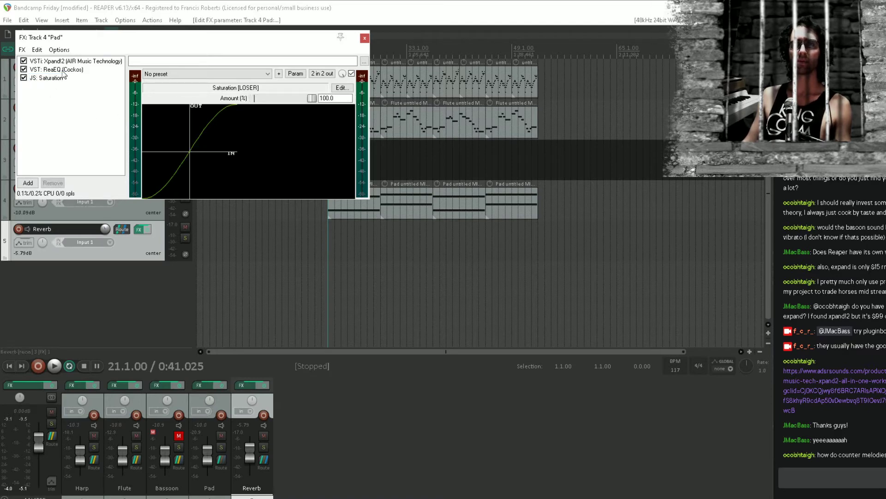
Try ReaEQ below Saturation on the Pad, compare playback with Saturation bypassed and enabled, and move ReaEQ back above it
left_click_drag(63, 71, 70, 110)
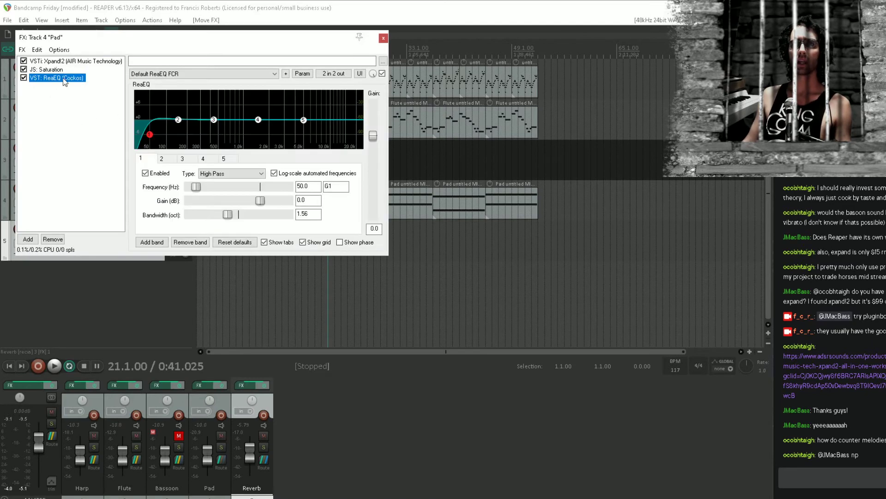
left_click(48, 72)
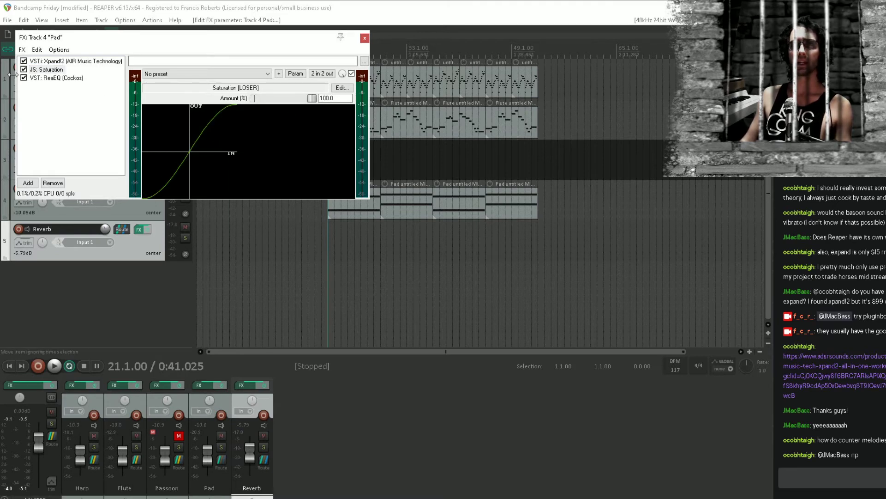
left_click(56, 78)
key("space")
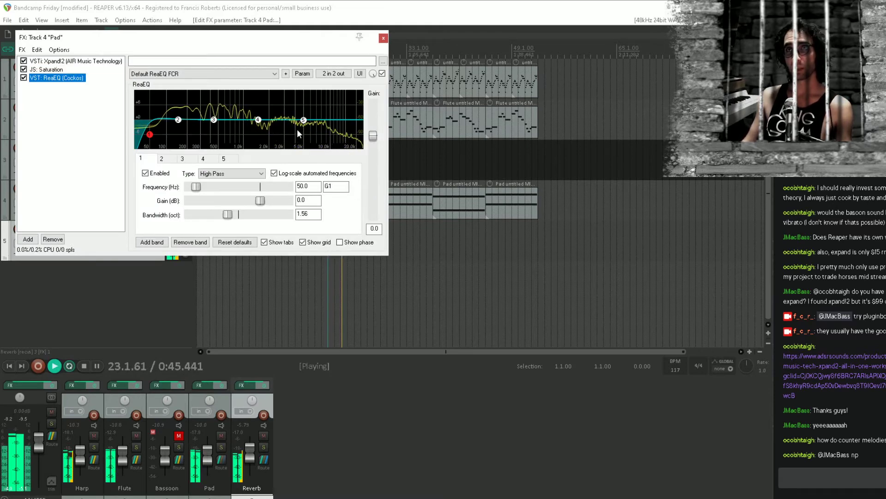
left_click(24, 70)
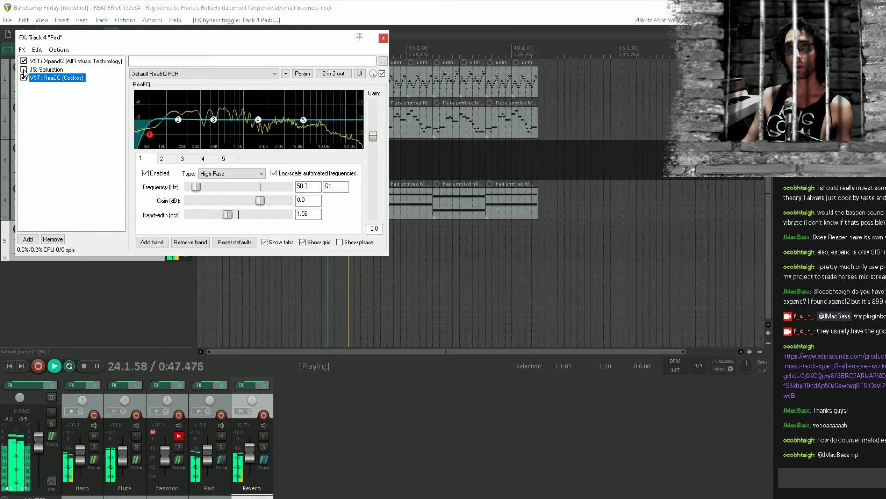
left_click(23, 70)
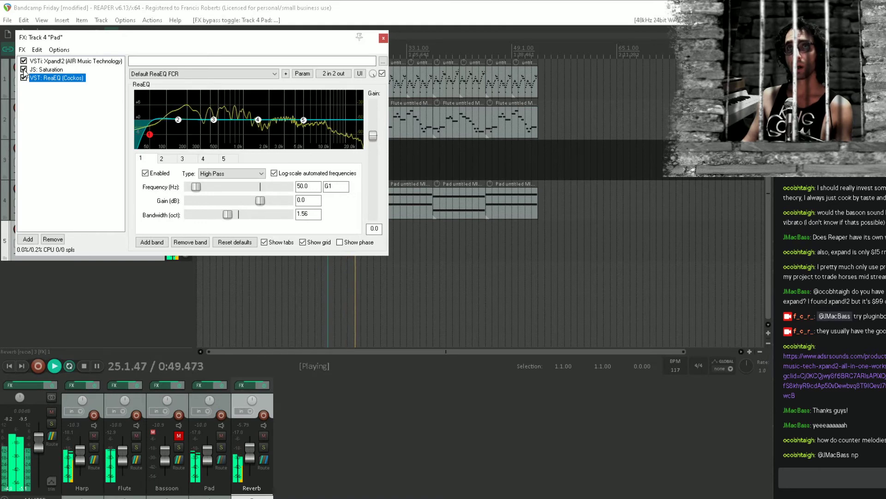
key("space")
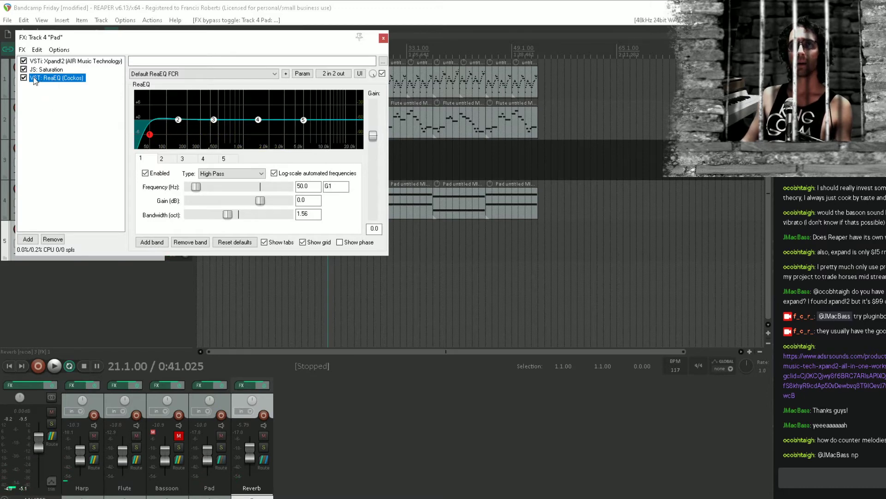
left_click_drag(38, 81, 56, 76)
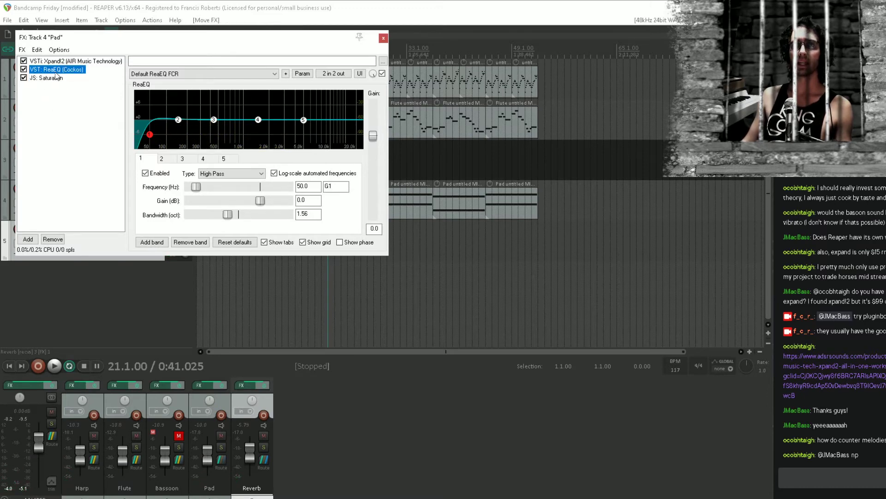
Load the Filters preset in the Pad's ReaEQ and lower its low-pass band to about 1017 Hz
left_click(232, 74)
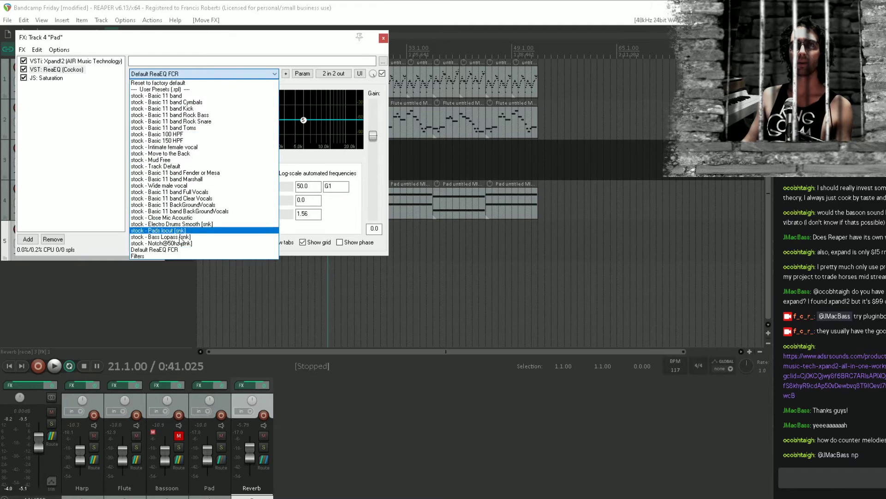
left_click(231, 256)
left_click_drag(301, 136, 244, 135)
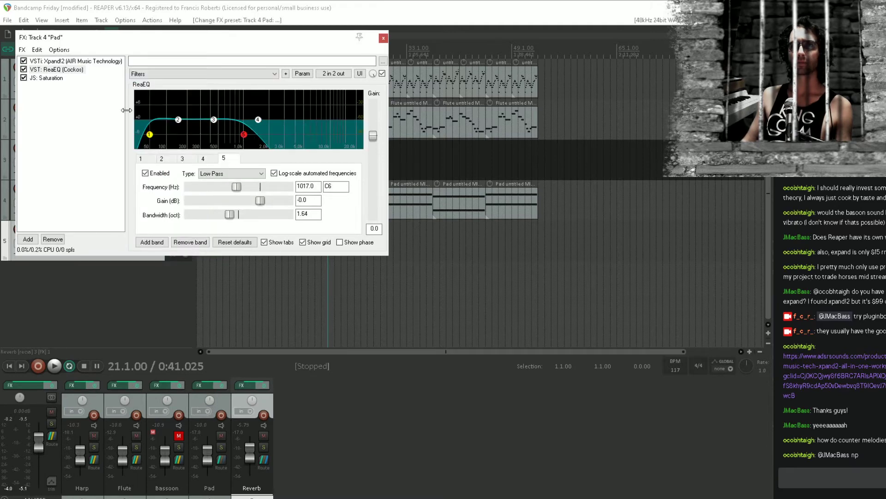
left_click(53, 80)
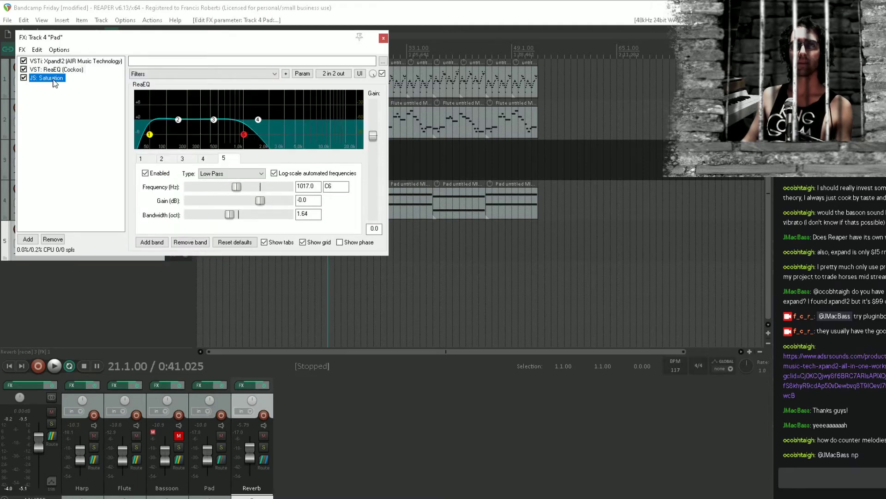
left_click(59, 71)
Add a second ReaEQ after Saturation on the Pad track and disable its band 1 high-pass filter
double_click(61, 104)
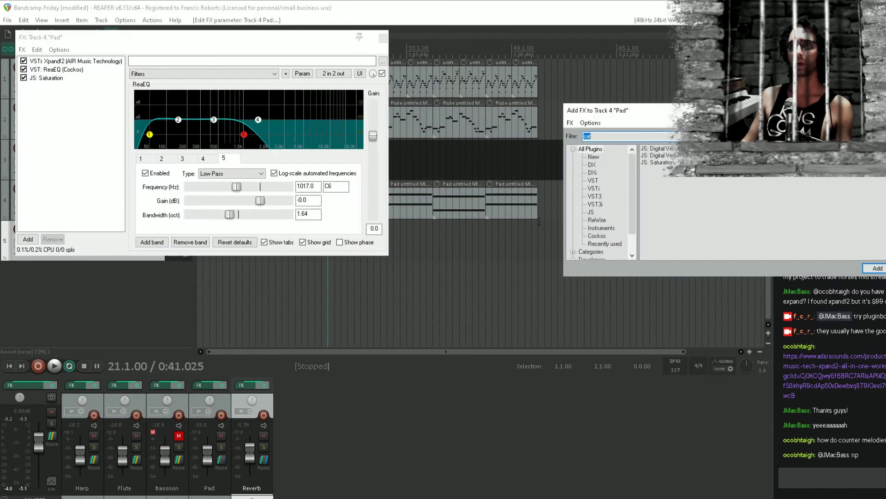
double_click(665, 149)
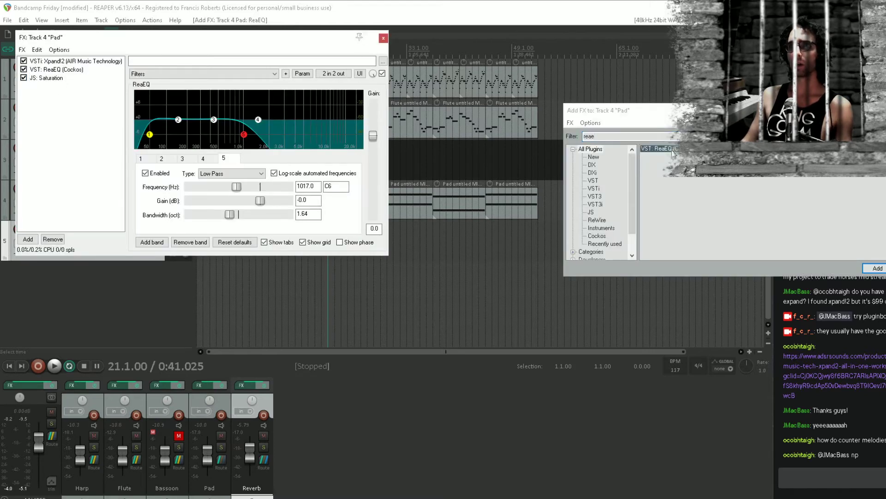
double_click(149, 135)
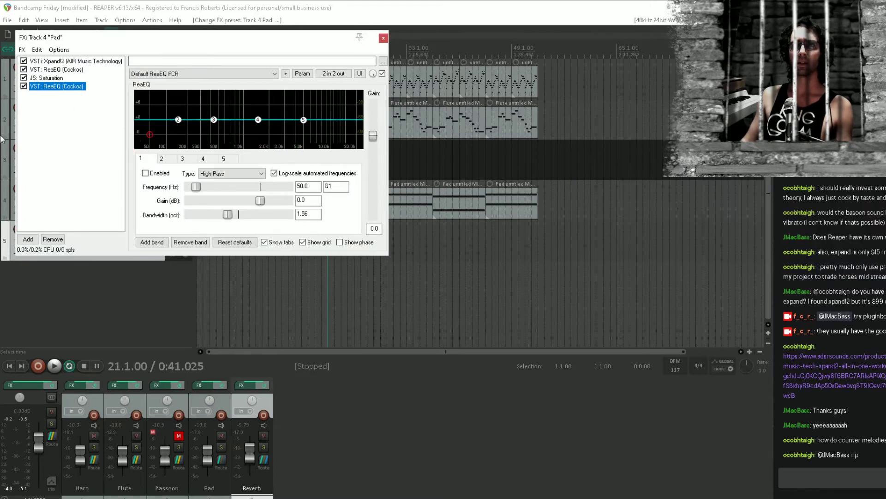
Play the arrangement with the Pad's Saturation and second ReaEQ active, bypass Saturation for comparison, and stop playback
key("space")
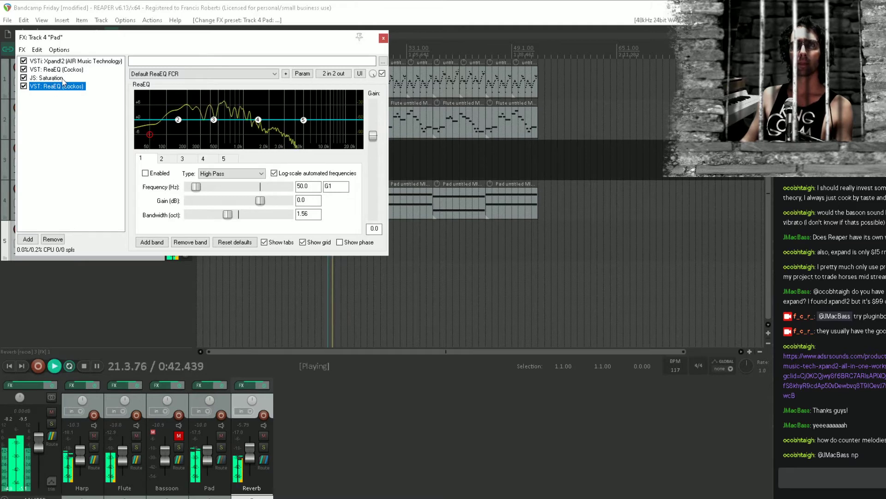
left_click(60, 78)
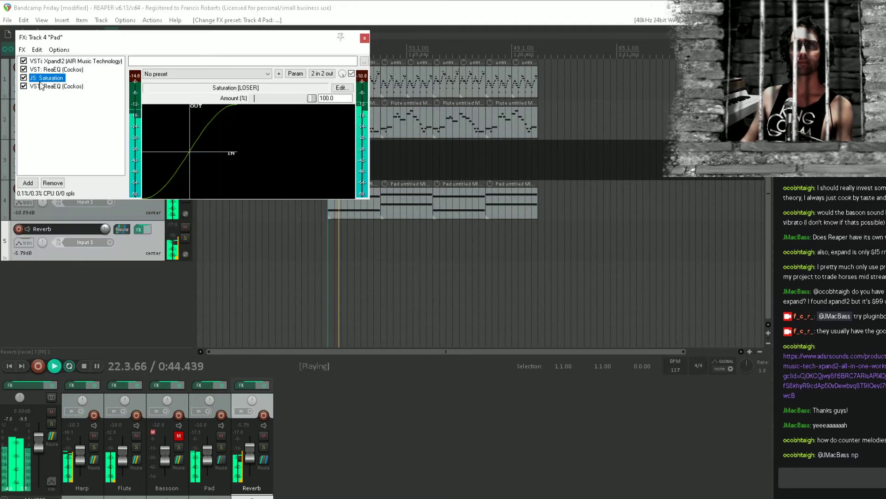
left_click(66, 87)
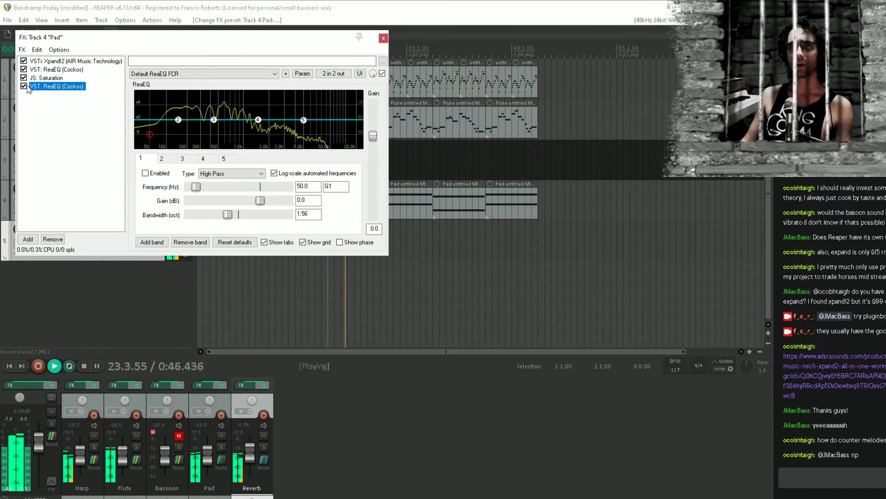
left_click(23, 78)
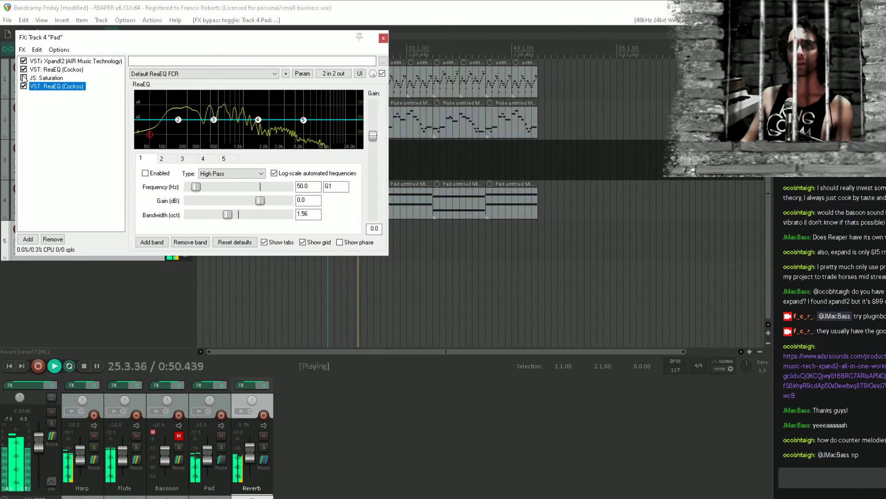
key("space")
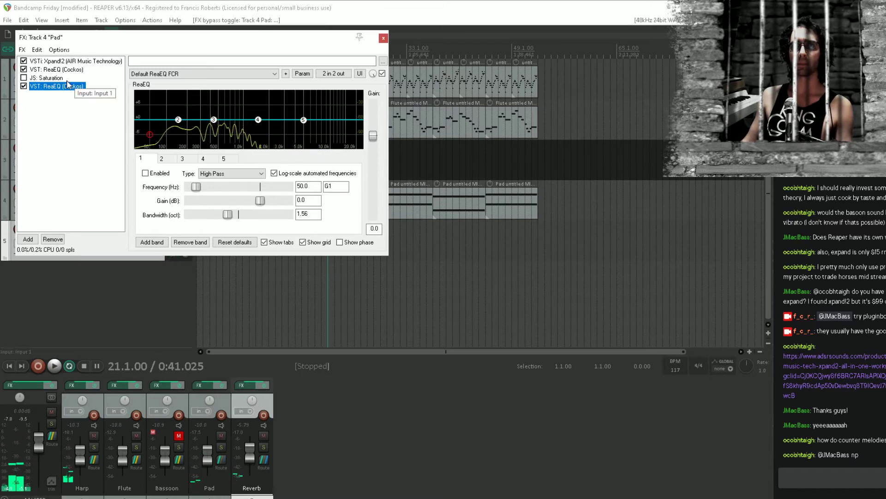
Delete the Pad's second ReaEQ, move the remaining ReaEQ below Saturation, and play back with Saturation enabled
key("Delete")
left_click_drag(52, 70, 35, 78)
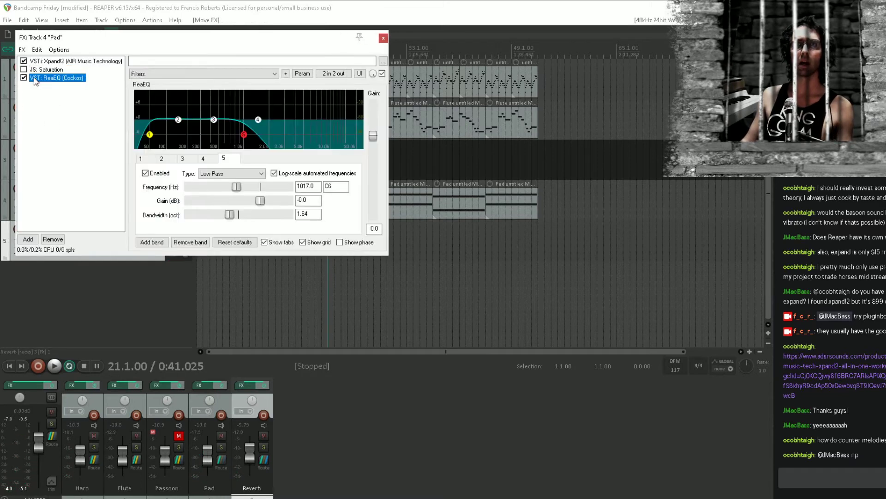
key("space")
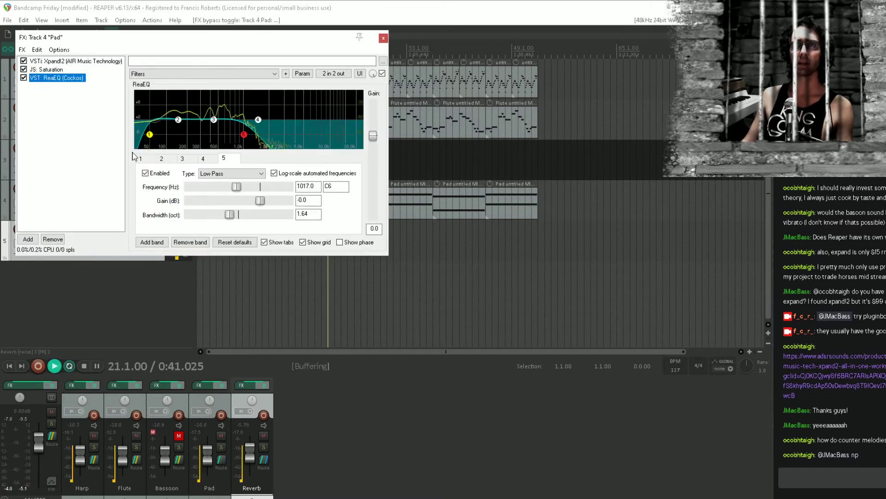
Raise the Pad ReaEQ's high-pass band to about 257 Hz and set its low shelf to about 835 Hz at -2.2 dB
left_click_drag(149, 134, 201, 156)
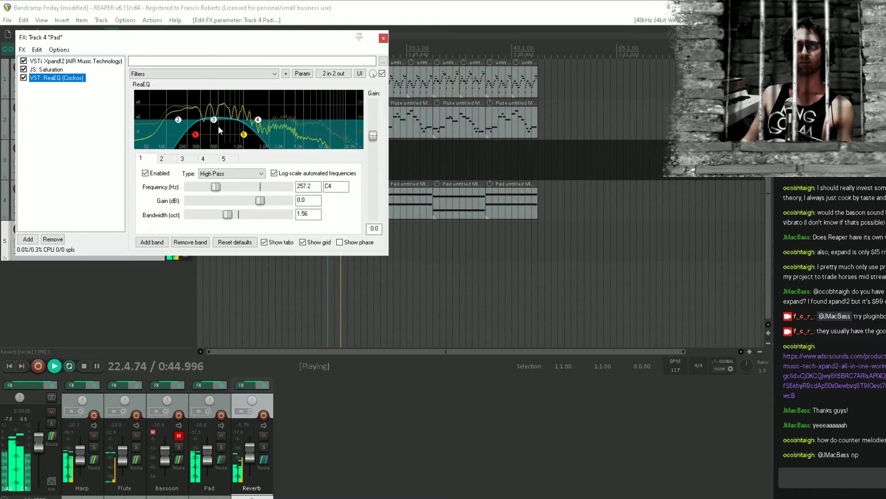
left_click(214, 120)
left_click_drag(178, 119, 240, 132)
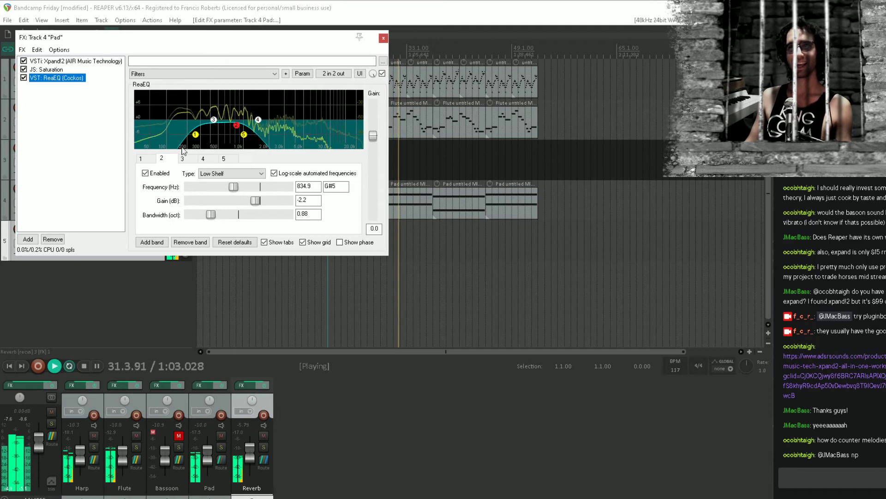
Stop playback and save the project with the new Pad EQ settings
left_click(62, 156)
key("space")
left_click(188, 3)
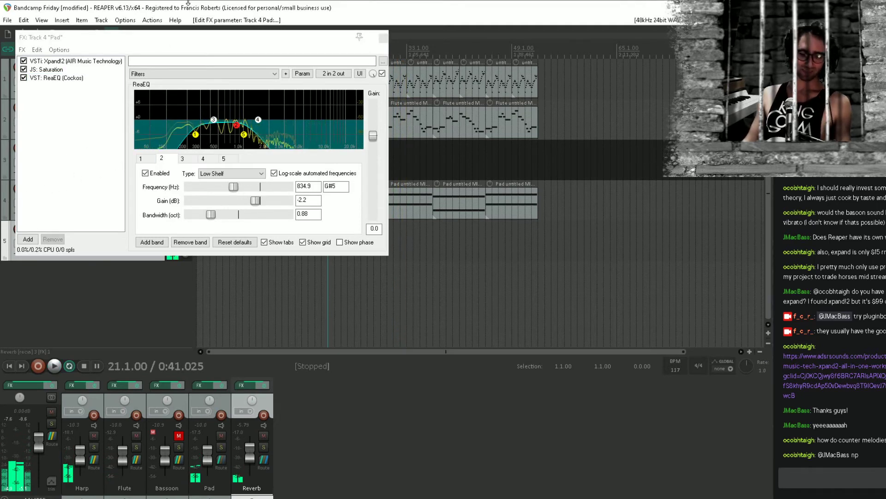
key("ctrl+s")
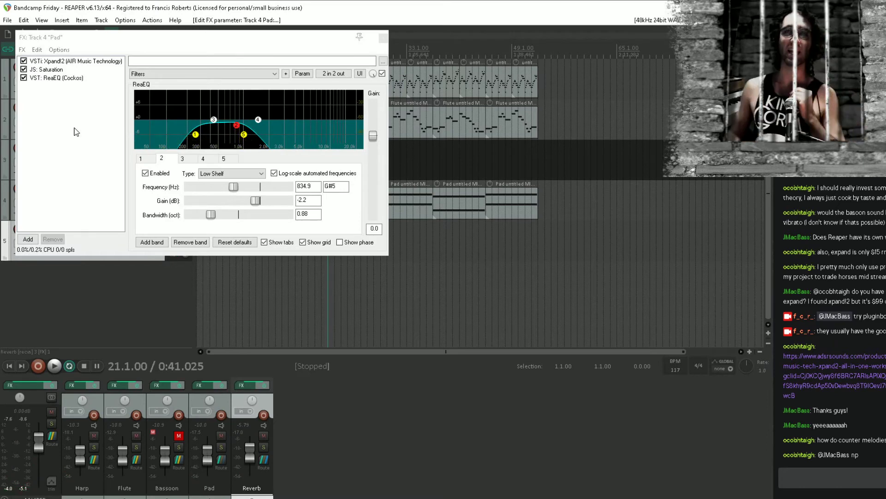
Add the Waves J37 Stereo tape plugin after ReaEQ on the Pad track and save the project
double_click(72, 133)
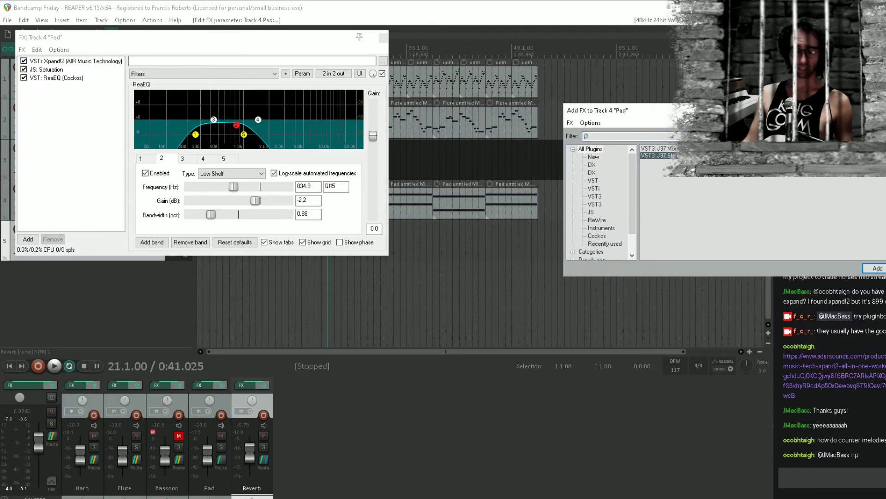
key("Return")
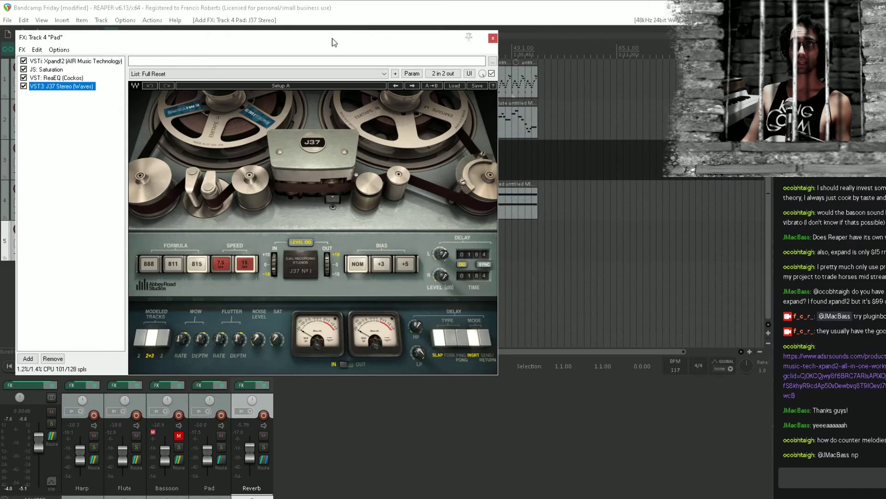
left_click_drag(335, 43, 476, 93)
key("ctrl+s")
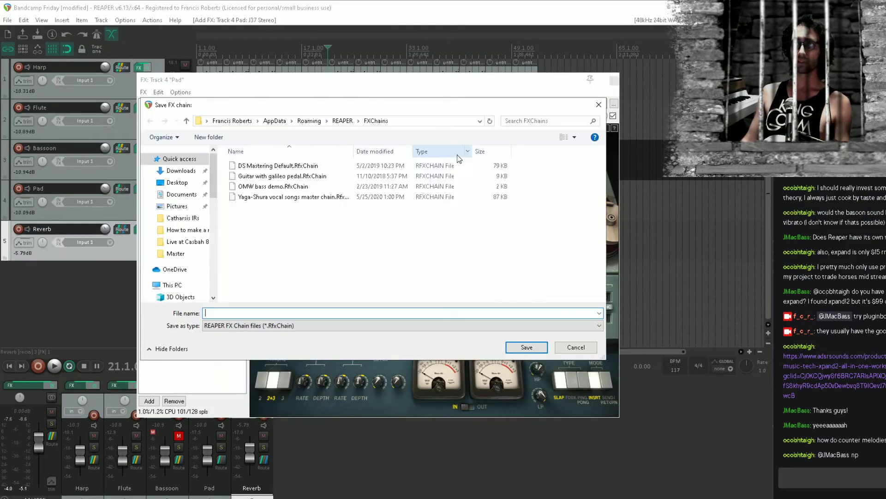
left_click(580, 346)
left_click(93, 308)
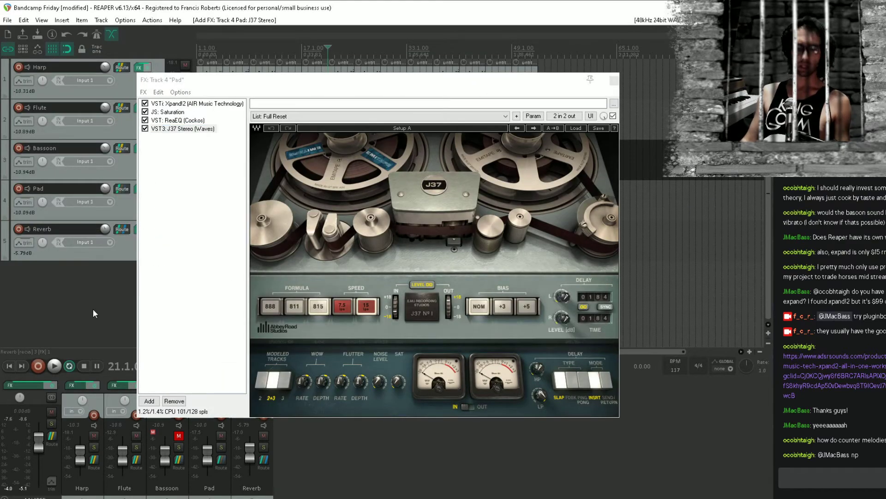
key("ctrl+s")
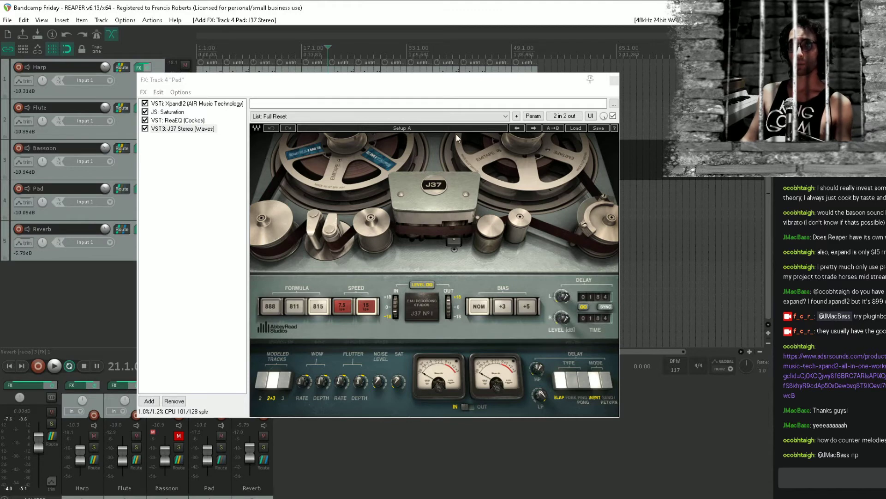
Set the J37 delay to ping-pong with tempo sync, using 1/2 for the left time and 1/4 for the right
left_click(588, 402)
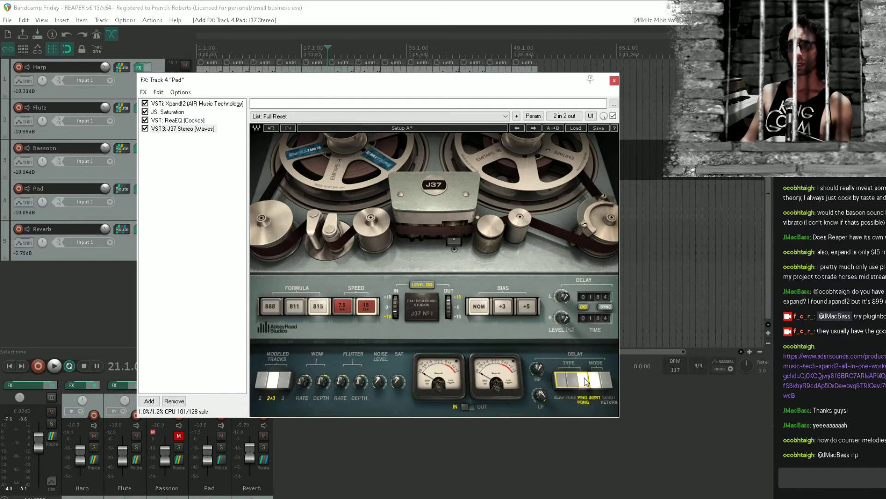
left_click(605, 306)
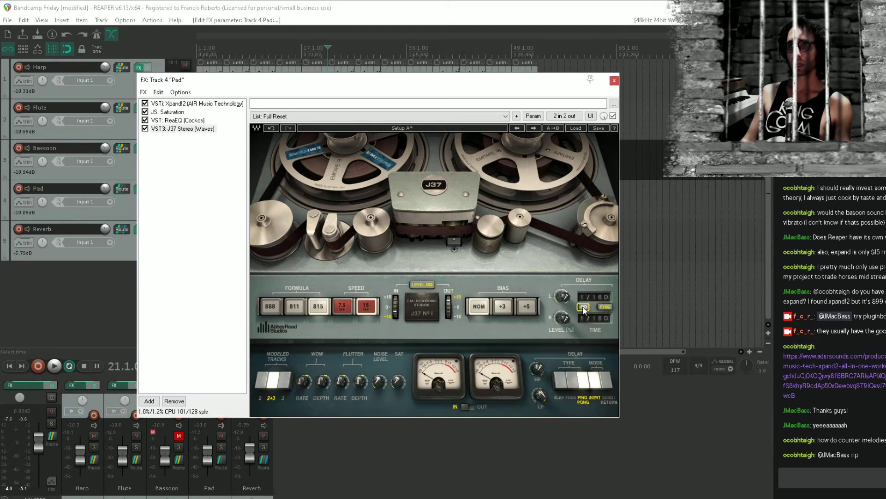
left_click(591, 297)
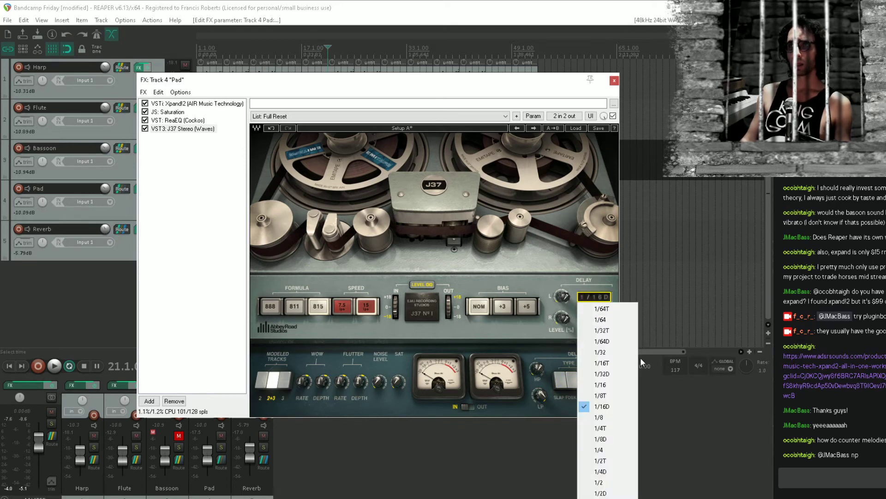
left_click(618, 483)
left_click(594, 320)
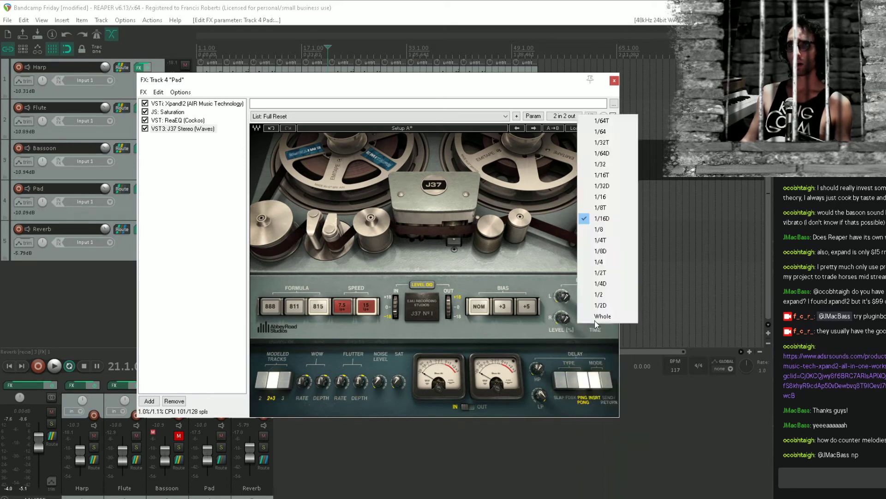
left_click(614, 262)
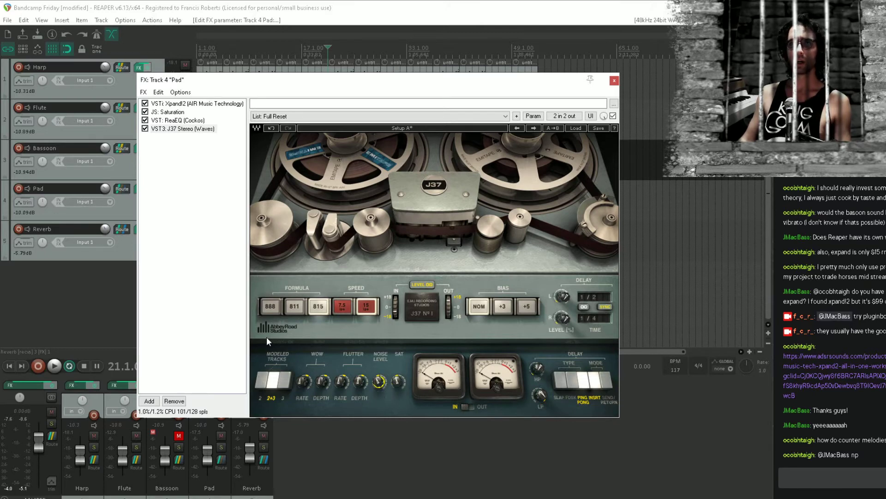
Set the J37 tape formula to 888 and its speed to 7.5, and close the Pad's effects window
left_click(272, 306)
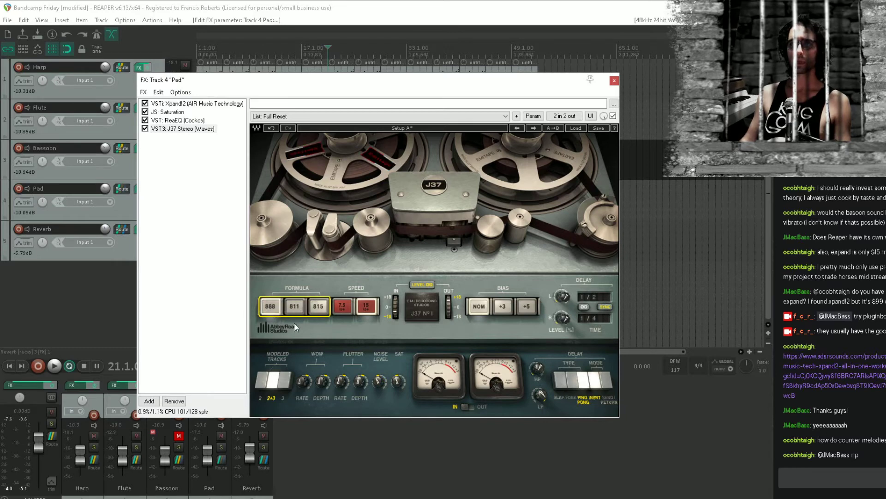
left_click(351, 306)
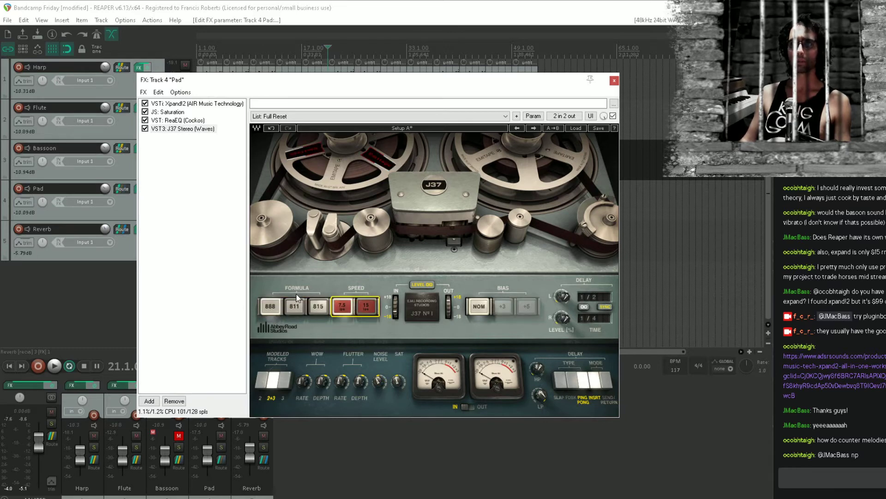
left_click(213, 206)
left_click(614, 81)
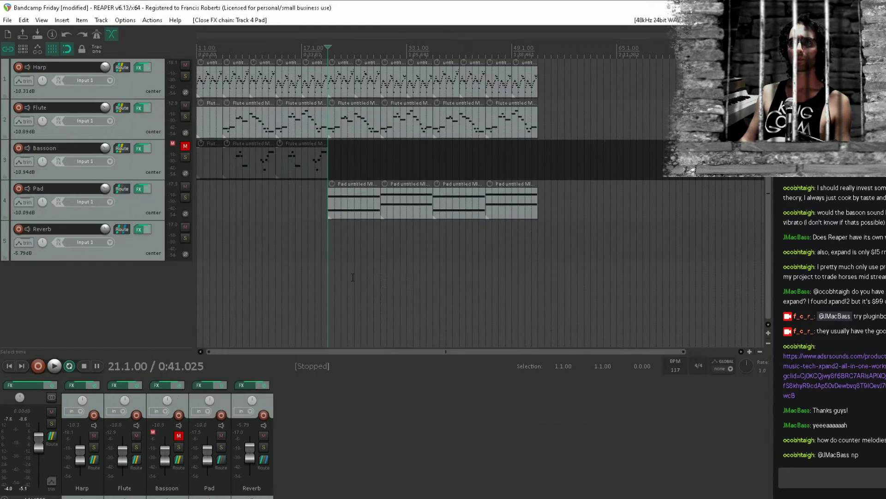
During playback, raise the left and right delay levels of the Pad's J37 to about 42%
key("space")
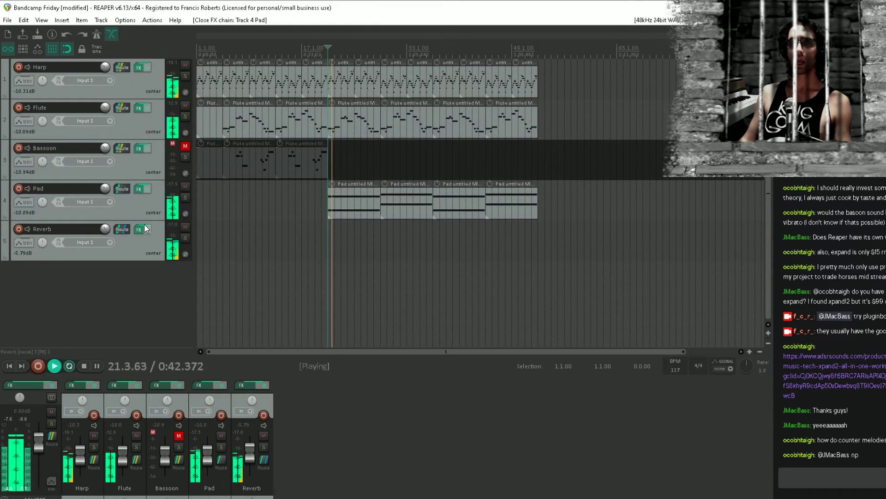
left_click(140, 192)
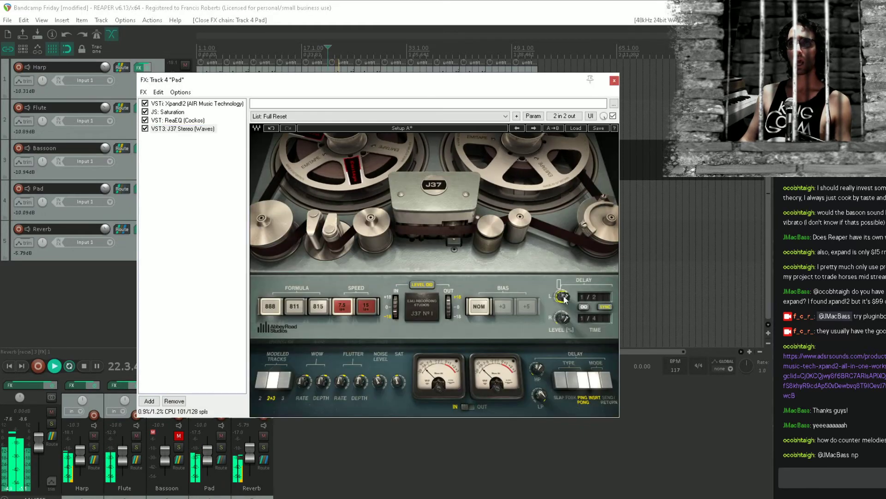
left_click_drag(562, 297, 561, 320)
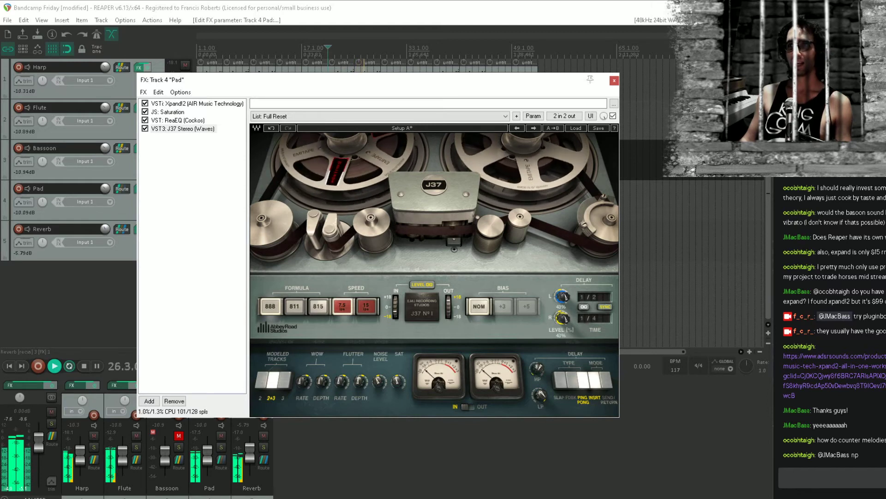
left_click_drag(566, 320, 567, 318)
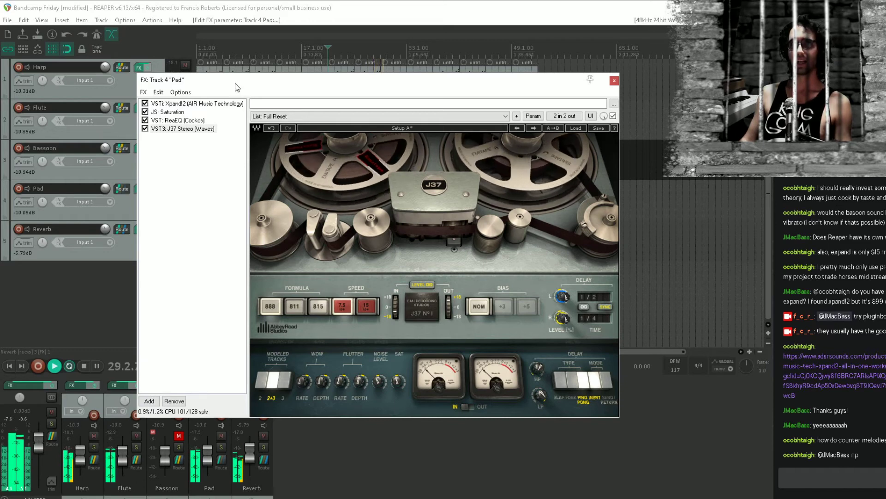
Compare playback with the Pad's J37 bypassed and enabled, leave it enabled, and stop playback
left_click(145, 129)
left_click(146, 129)
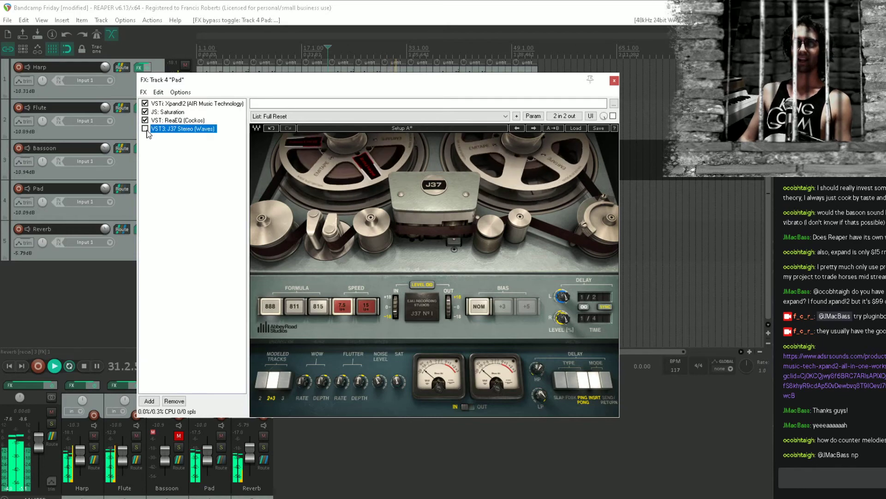
key("space")
Close the Pad's effects window and save the project
left_click(92, 310)
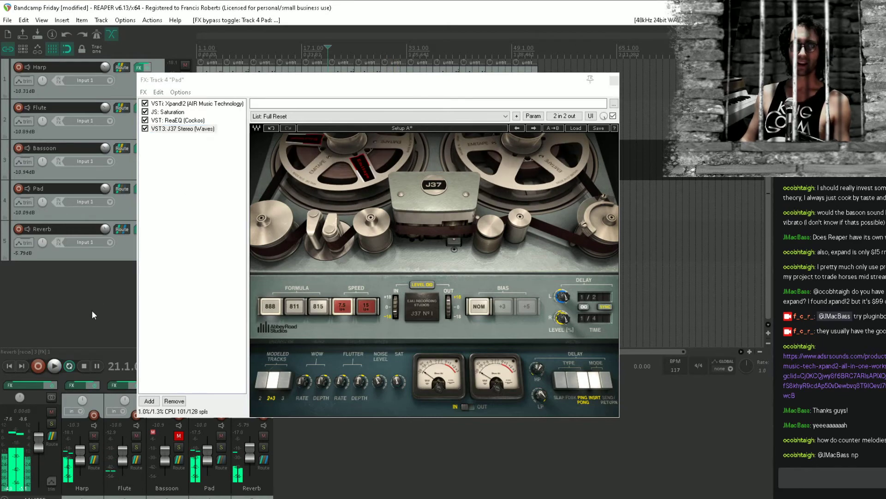
left_click(230, 239)
key("Escape")
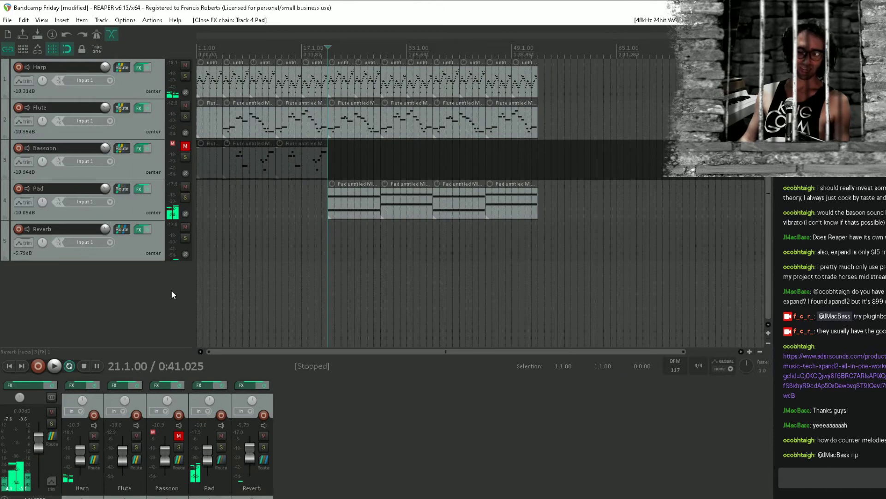
key("ctrl+s")
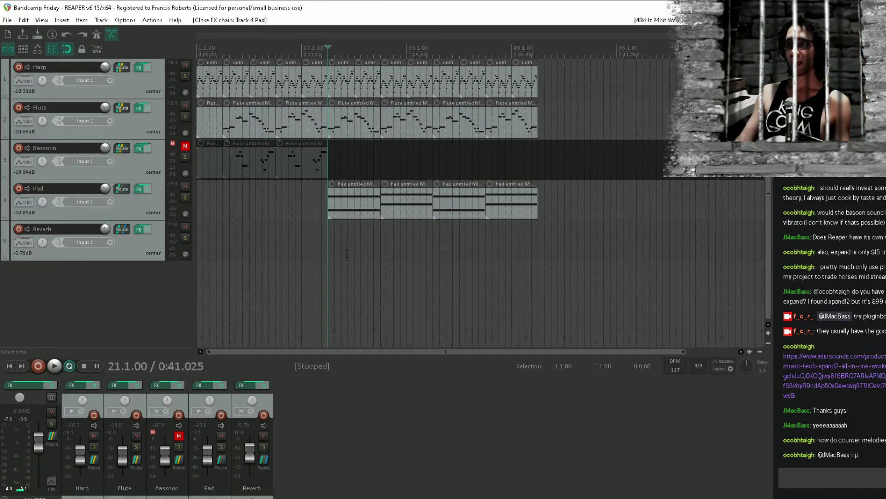
Play the arrangement from bar 21 to review the Pad section, stop, and place the edit cursor at bar 32
left_click(332, 232)
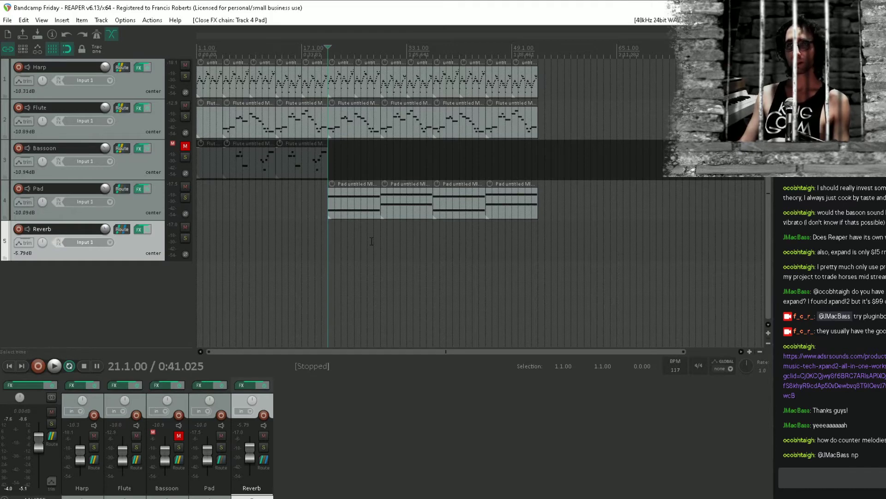
key("space")
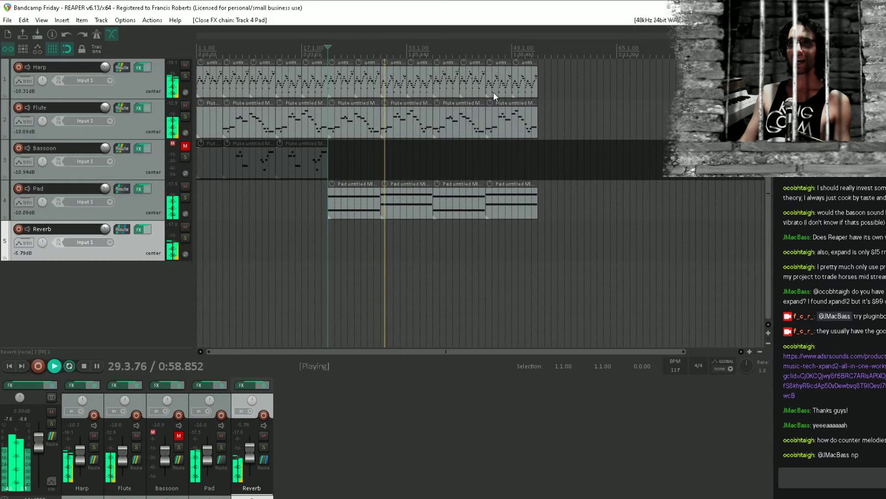
key("space")
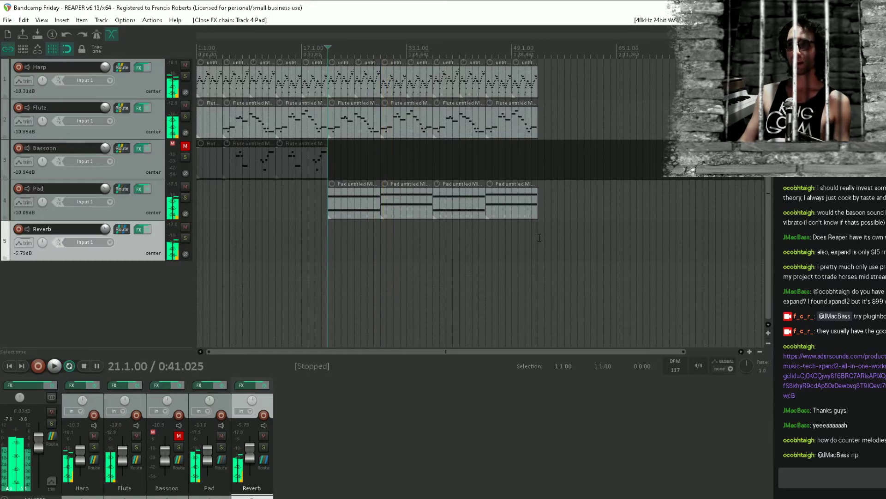
left_click(400, 303)
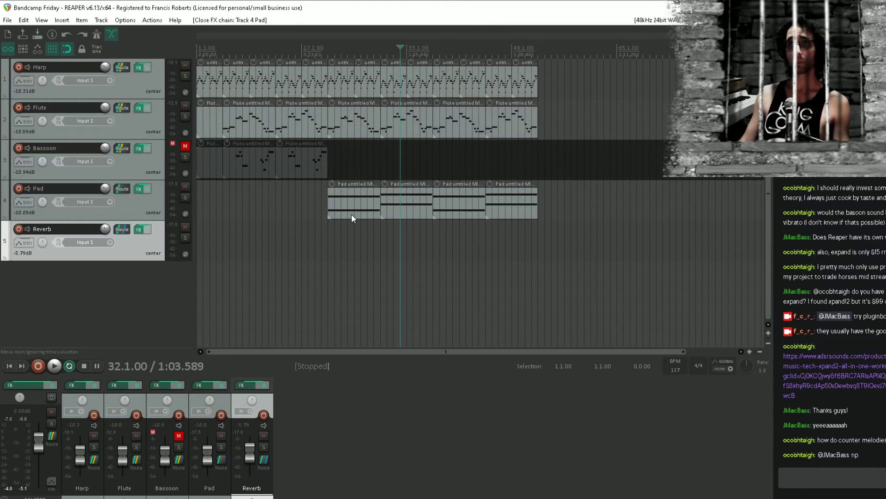
Select the Pad track and its first MIDI item, and open the track's effects chain and the plug-in browser
left_click(143, 204)
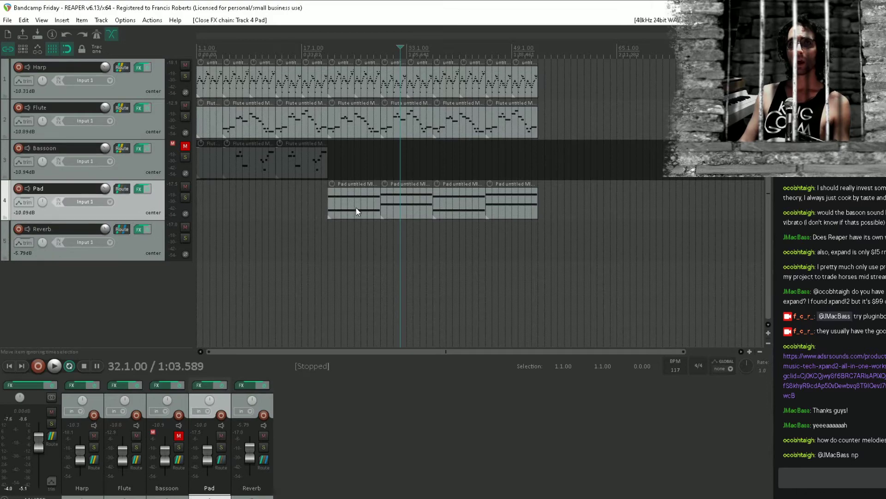
left_click(355, 212)
left_click(140, 189)
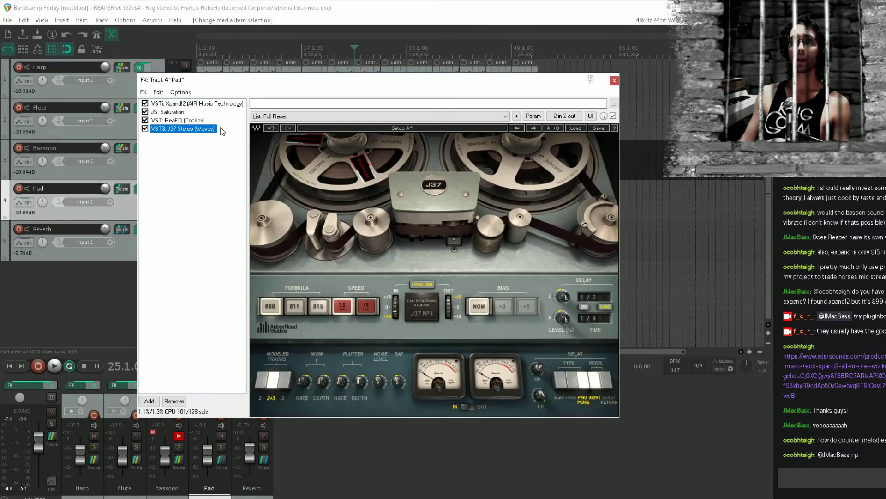
double_click(197, 147)
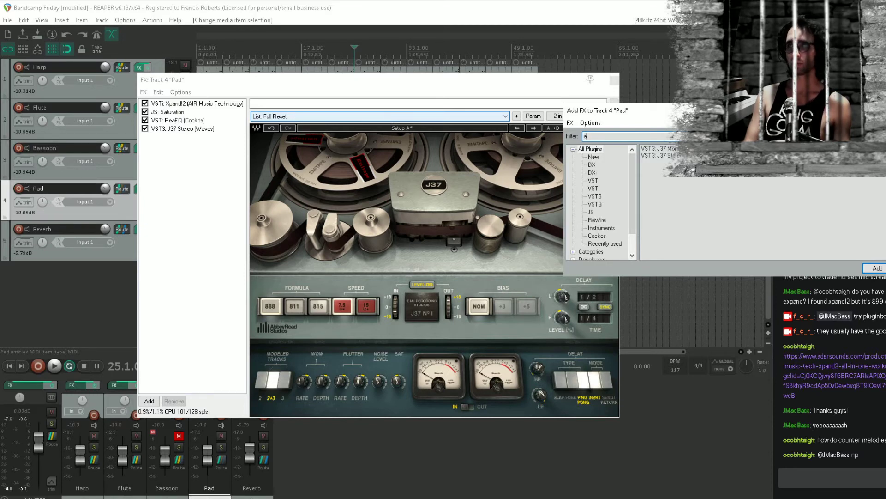
Filter the plug-ins by "artur", add Mini-Filter (Arturia) to the Pad after the J37, and enlarge the effects window
type("artur")
key("Down")
key("Down")
key("Down")
key("Down")
key("Down")
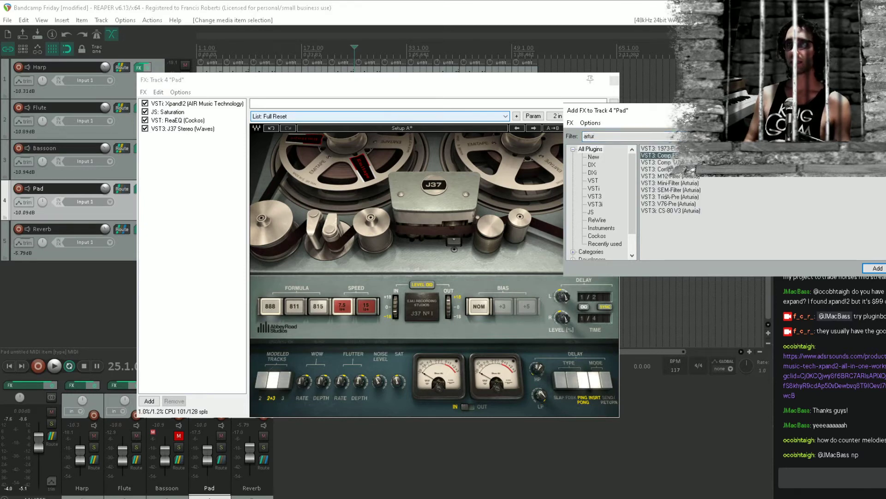
key("Down")
key("Down")
key("Down")
key("Up")
key("Up")
key("Up")
key("Down")
key("Down")
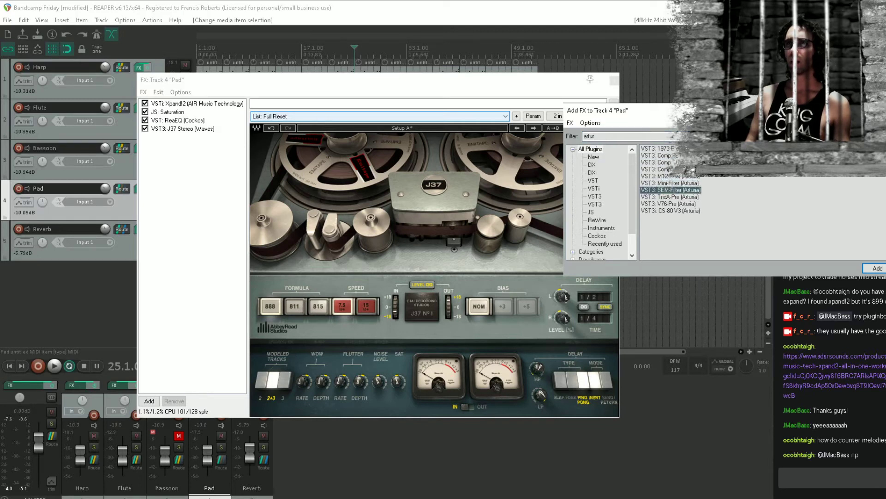
key("Up")
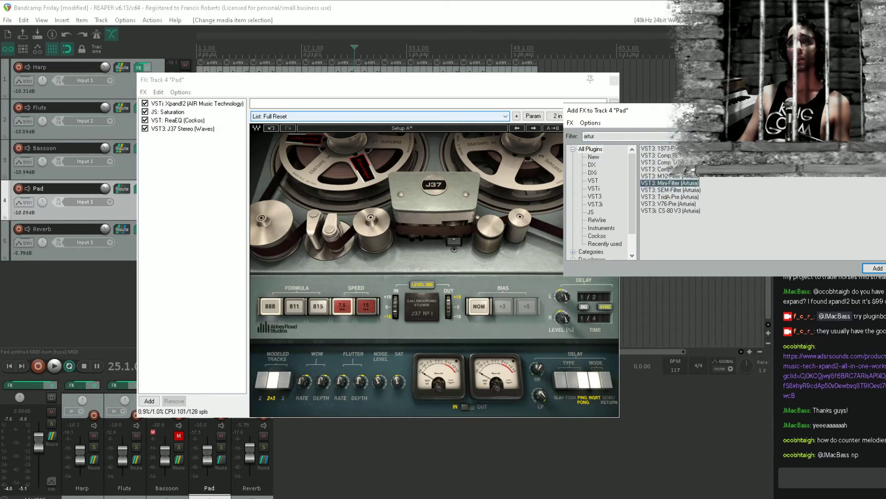
left_click(173, 134)
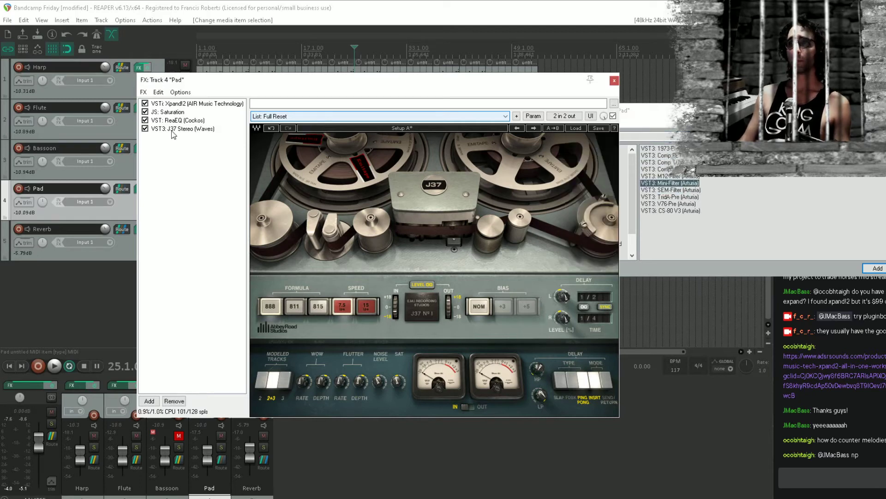
double_click(220, 86)
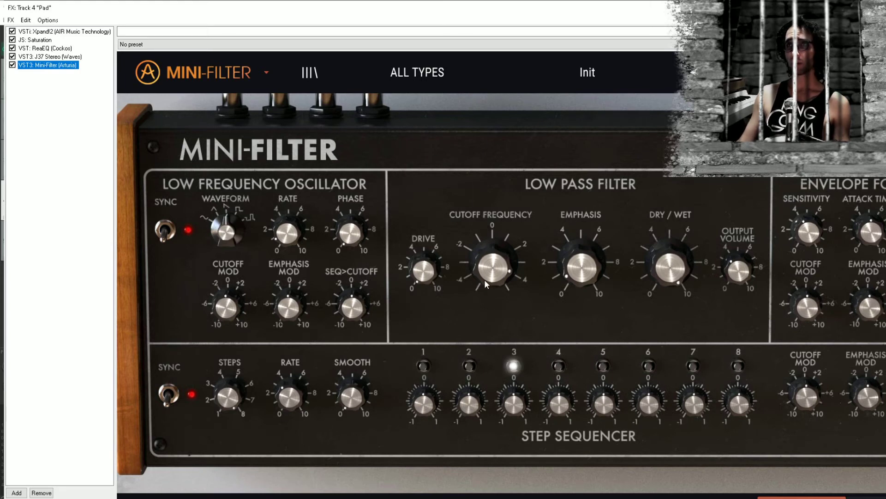
Adjust the Mini-Filter's low-pass cutoff to about 3 and its emphasis to about 7
left_click_drag(499, 266, 486, 309)
left_click_drag(485, 272, 475, 294)
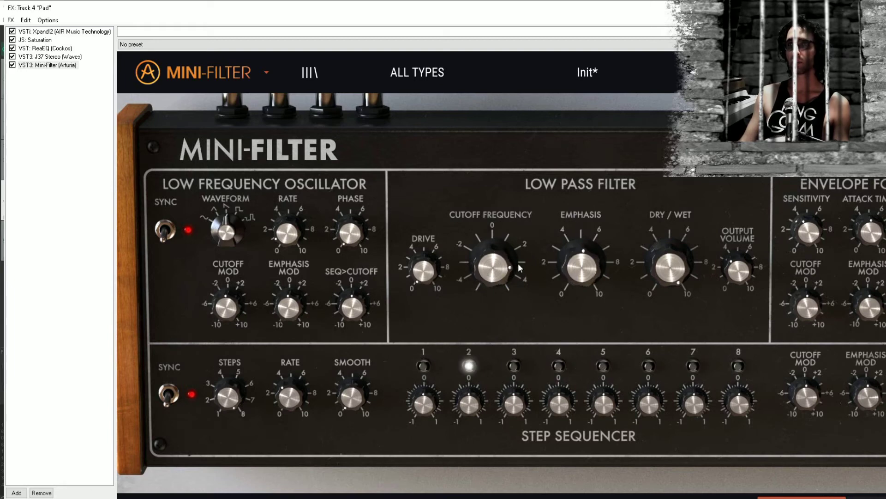
left_click_drag(518, 263, 492, 290)
left_click_drag(591, 269, 595, 238)
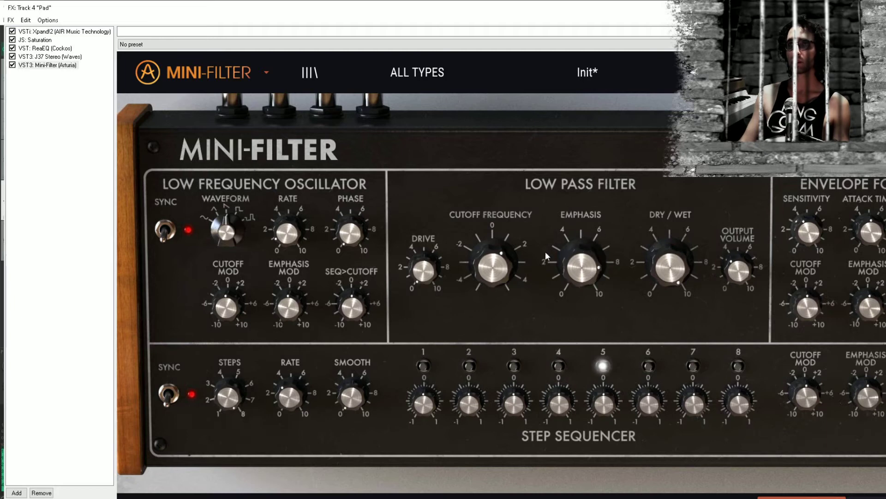
mouse_move(502, 260)
left_mouse_down()
mouse_move(503, 231)
mouse_move(500, 249)
left_mouse_up()
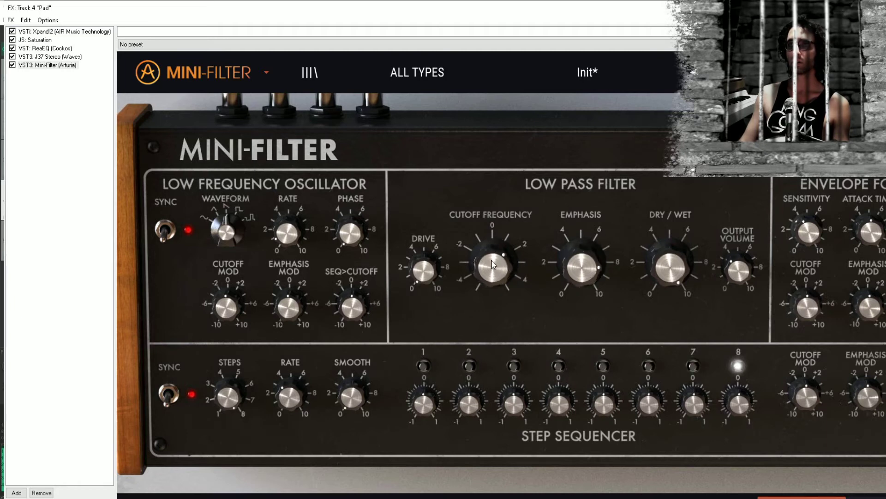
left_click_drag(586, 264, 586, 274)
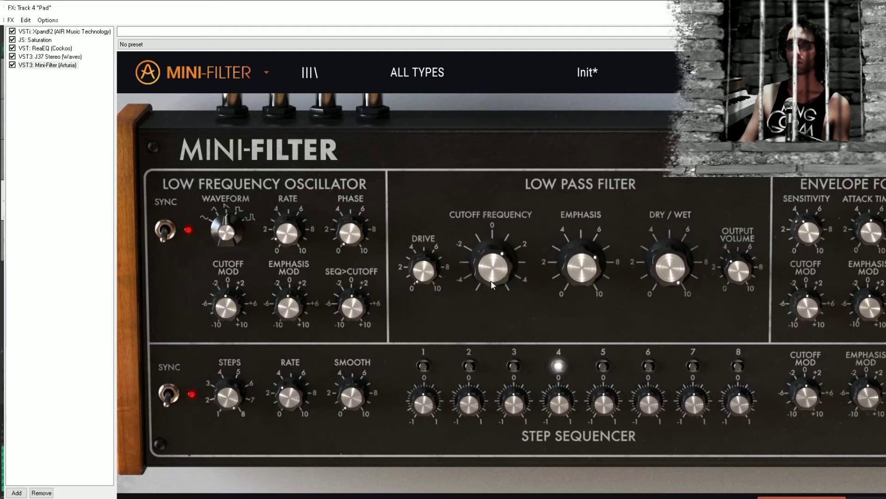
left_click_drag(488, 269, 465, 252)
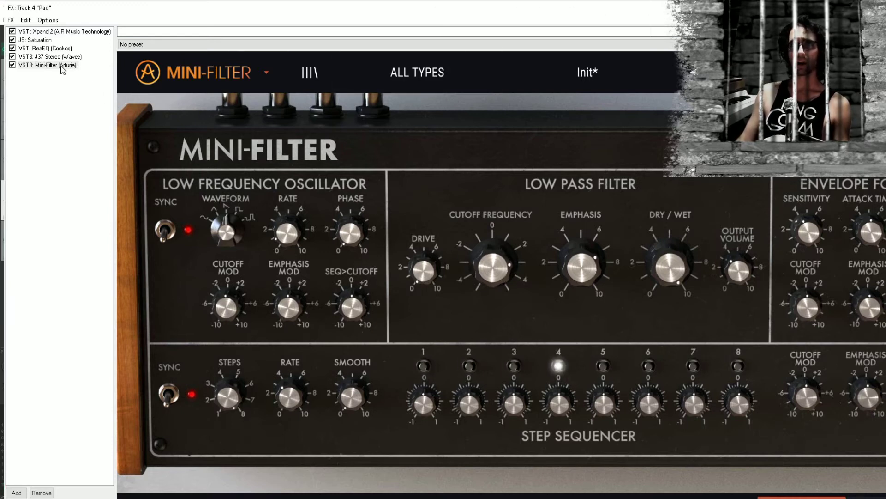
Duplicate the Mini-Filter in the Pad's chain and route both inputs and outputs of the first instance to channel 1 only
left_click_drag(54, 67, 73, 73)
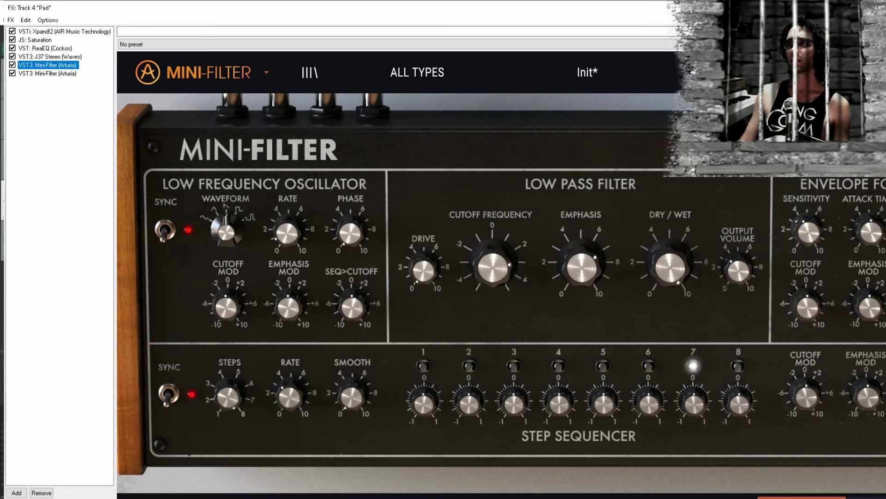
left_click_drag(877, 60, 300, 126)
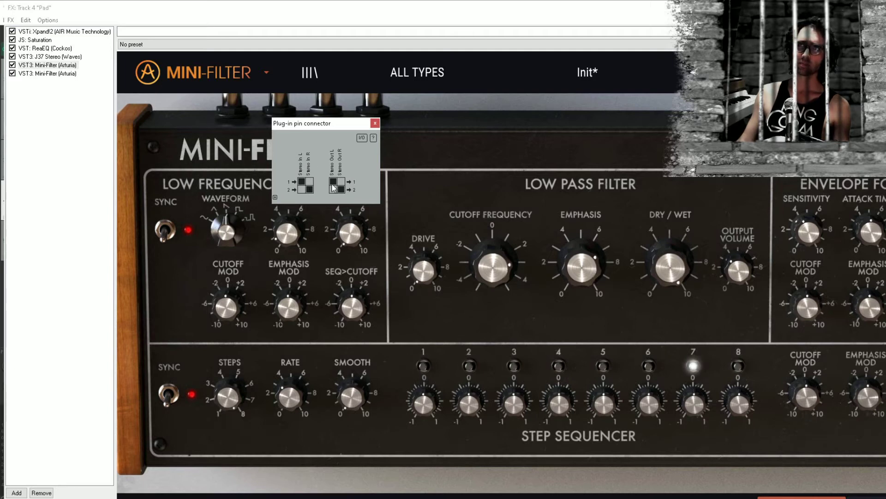
left_click(310, 190)
left_click(341, 182)
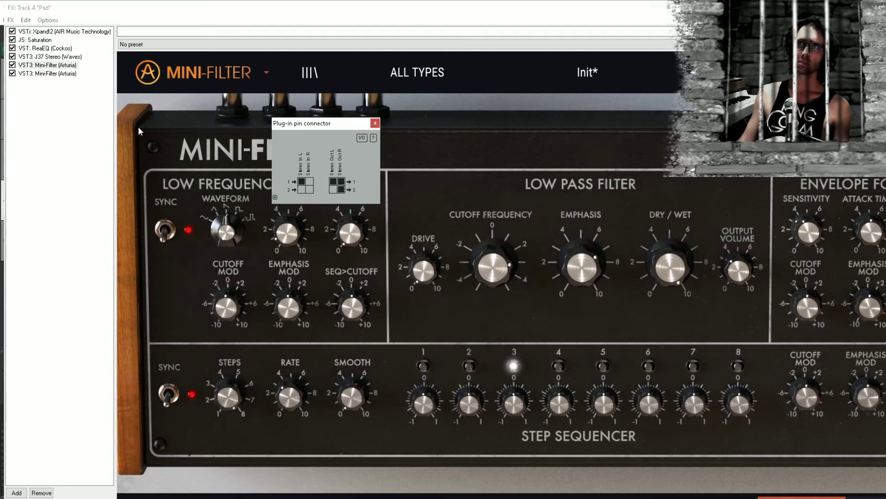
left_click(342, 190)
left_click(311, 182)
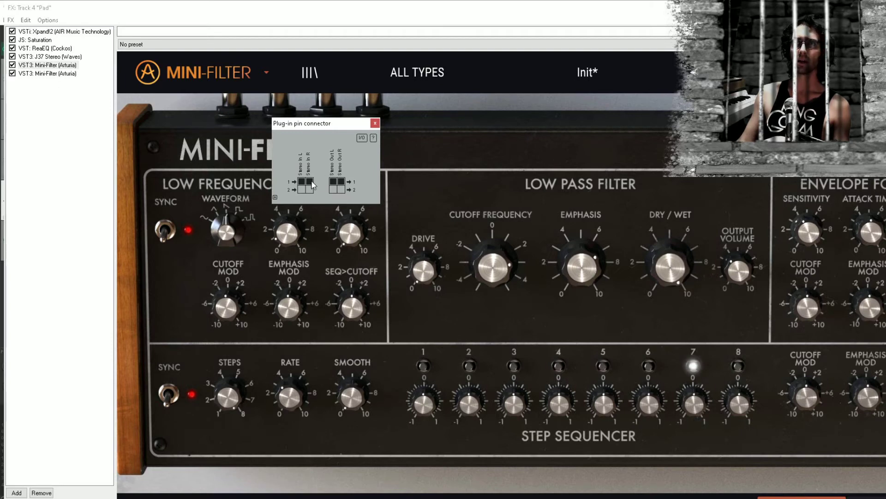
left_click(68, 73)
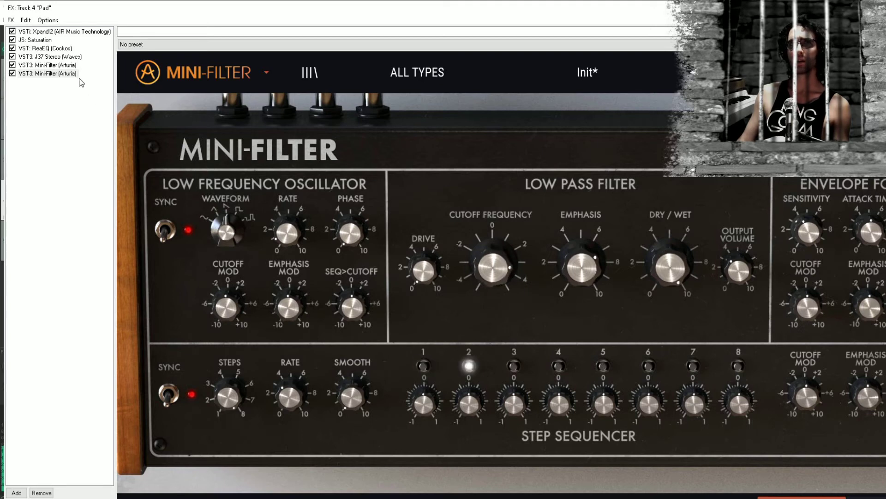
left_click(55, 64)
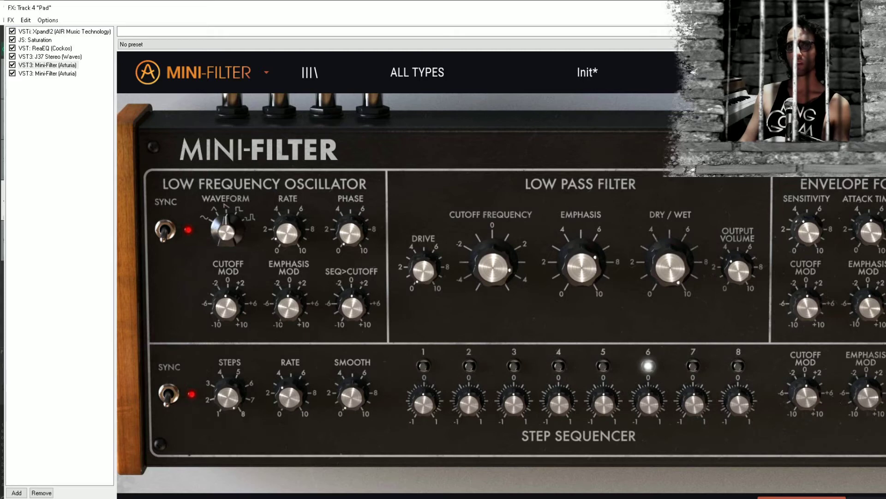
Change the LFO waveform in both Mini-Filters and raise the LFO cutoff modulation of the second instance
left_click(11, 298)
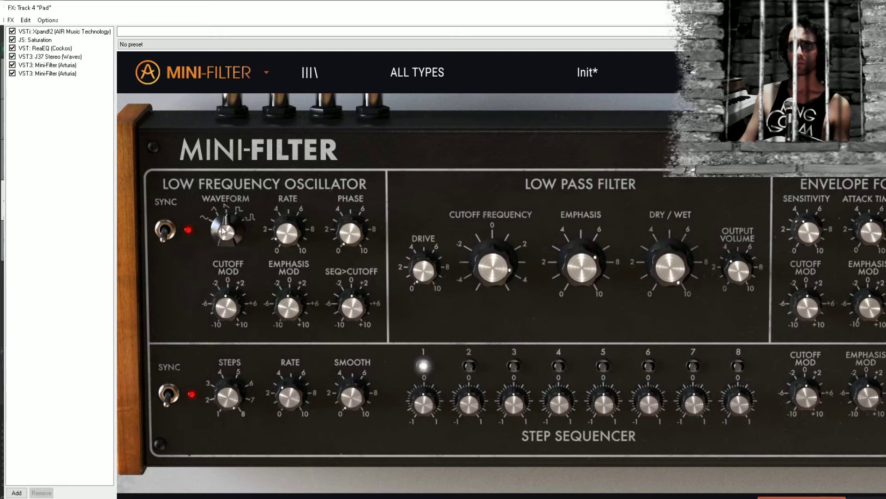
left_click_drag(231, 220, 229, 239)
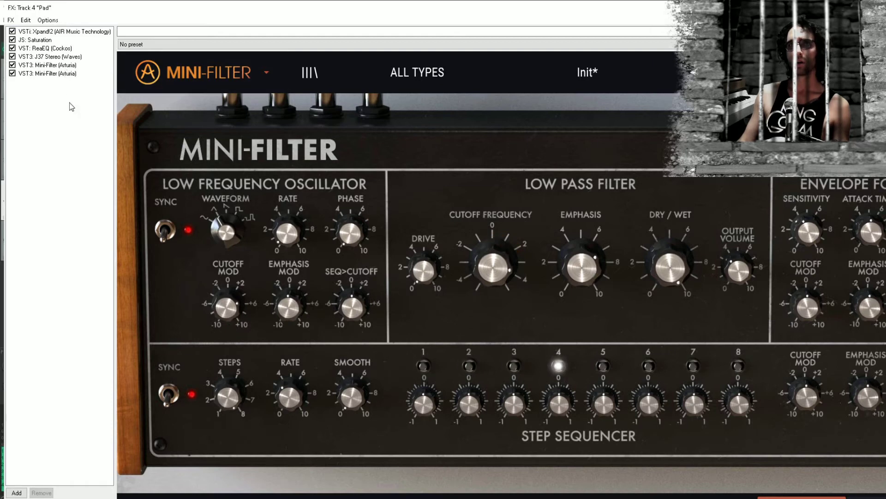
left_click(64, 65)
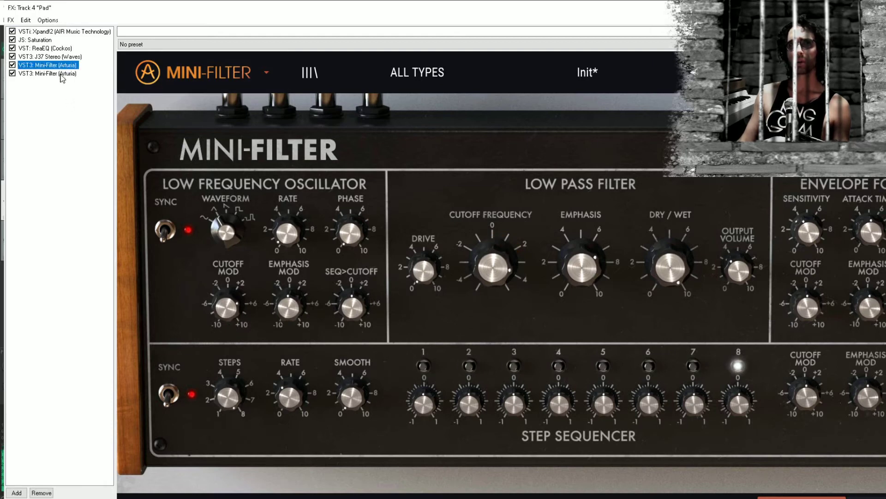
left_click(60, 74)
left_click(232, 243)
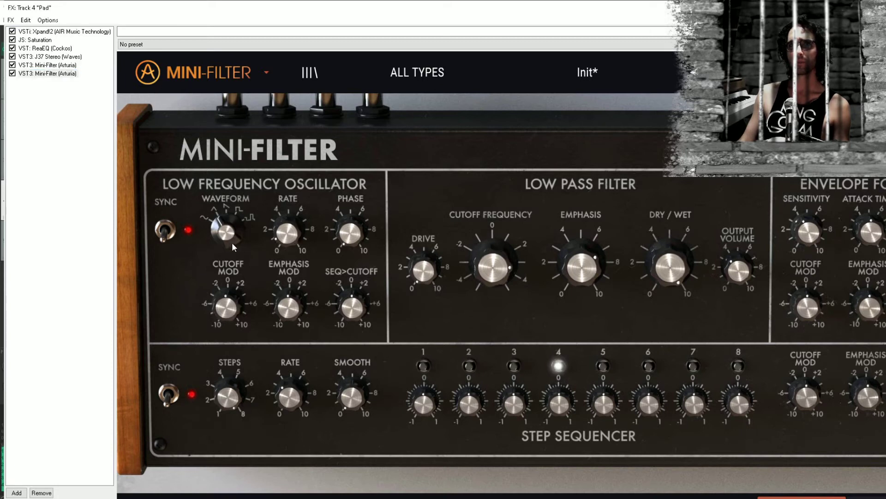
left_click_drag(232, 301, 230, 273)
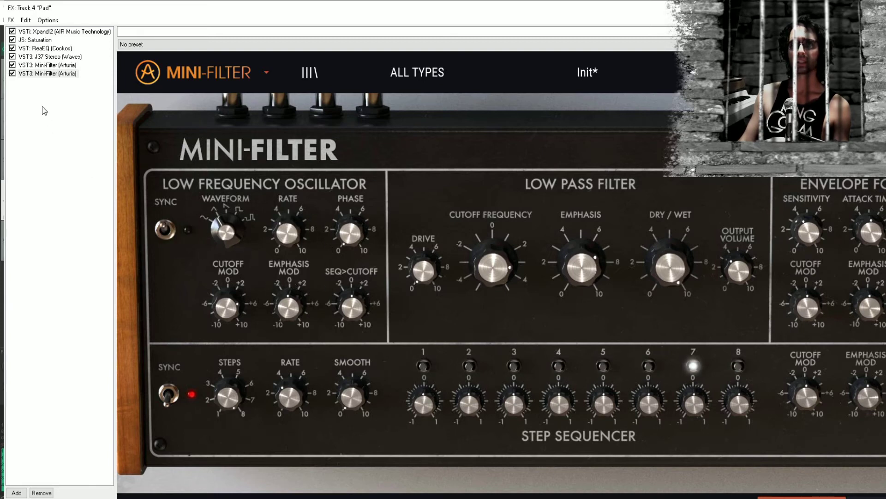
Lower the LFO rate in both Mini-Filters and raise the first instance's LFO phase to about 2
left_click(60, 65)
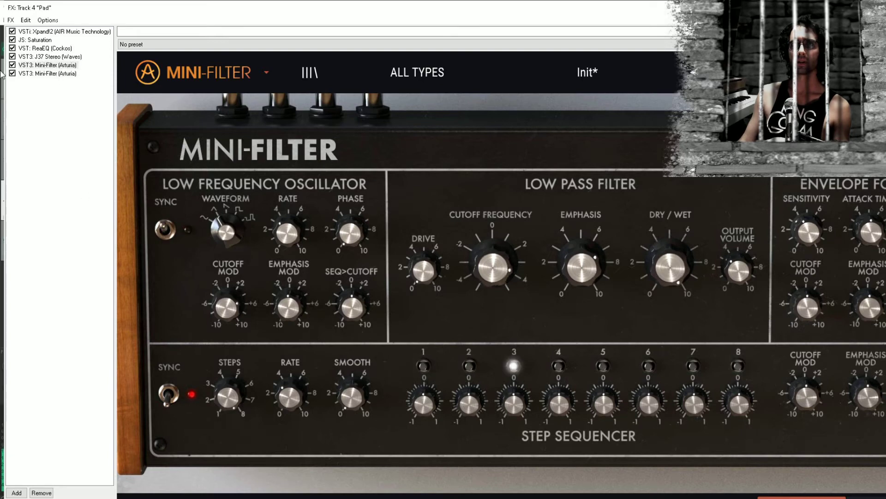
left_click(48, 73)
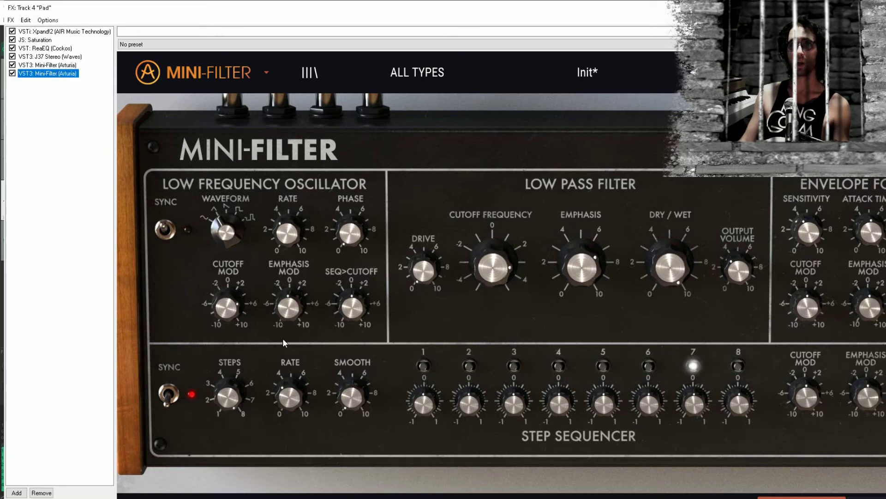
left_click_drag(280, 236, 278, 267)
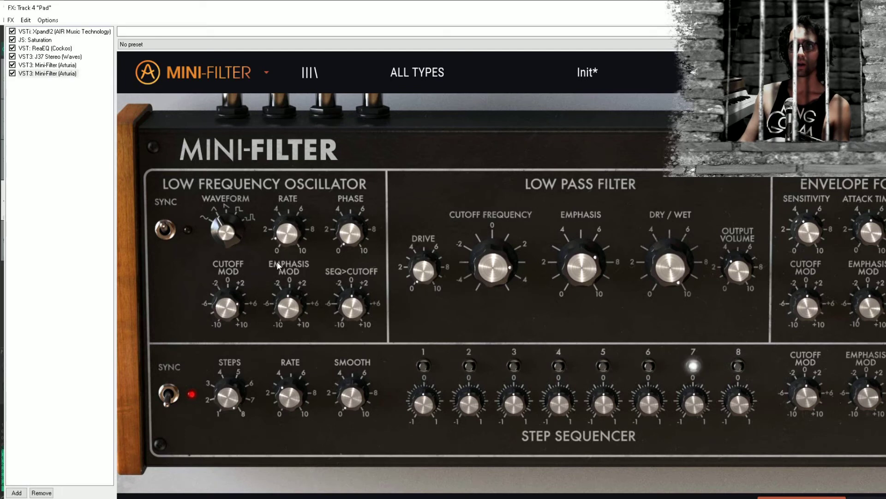
left_click(64, 66)
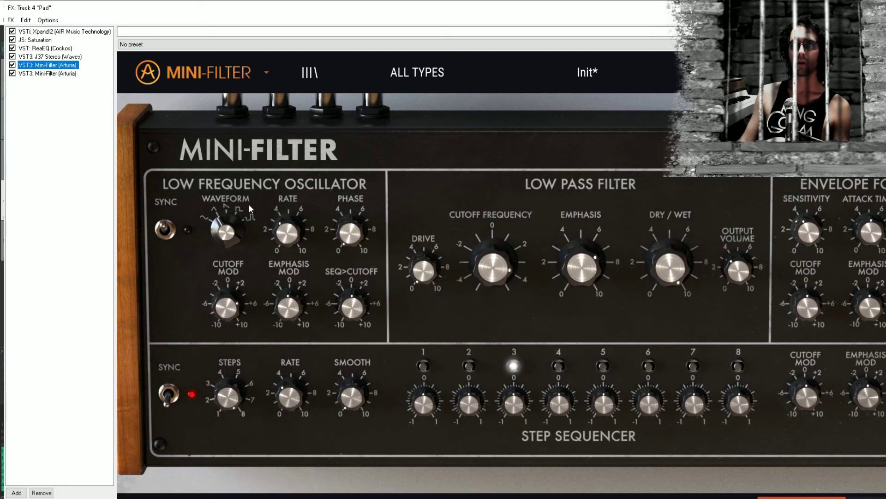
left_click(280, 236)
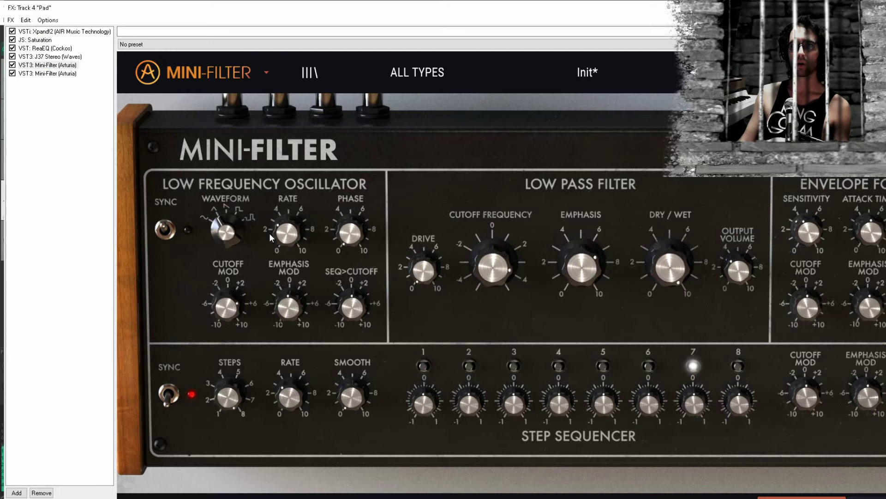
left_click_drag(269, 233, 266, 264)
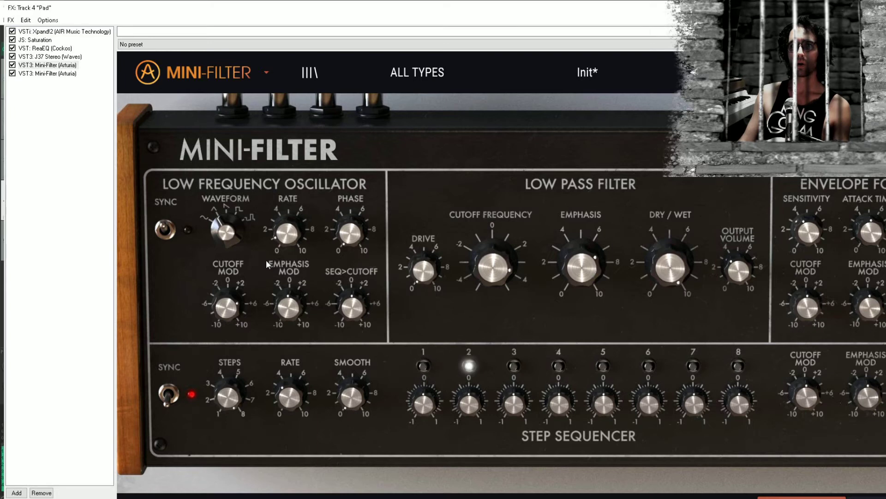
left_click_drag(338, 234, 340, 201)
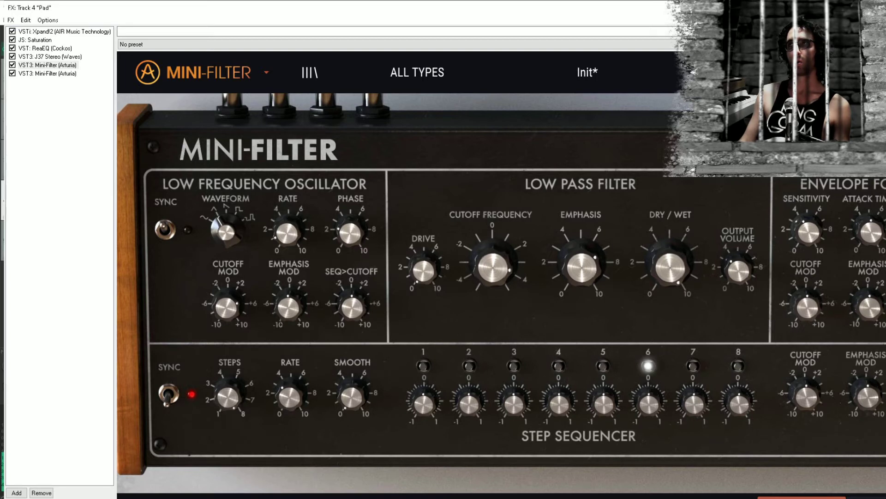
Move both Mini-Filters ahead of the J37 in the Pad's effects chain
left_click(56, 65)
left_click_drag(38, 88, 56, 58)
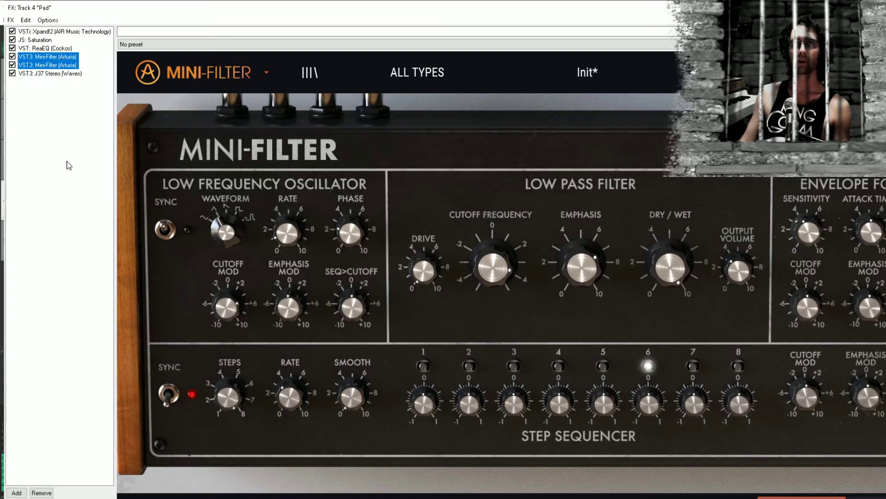
left_click(68, 165)
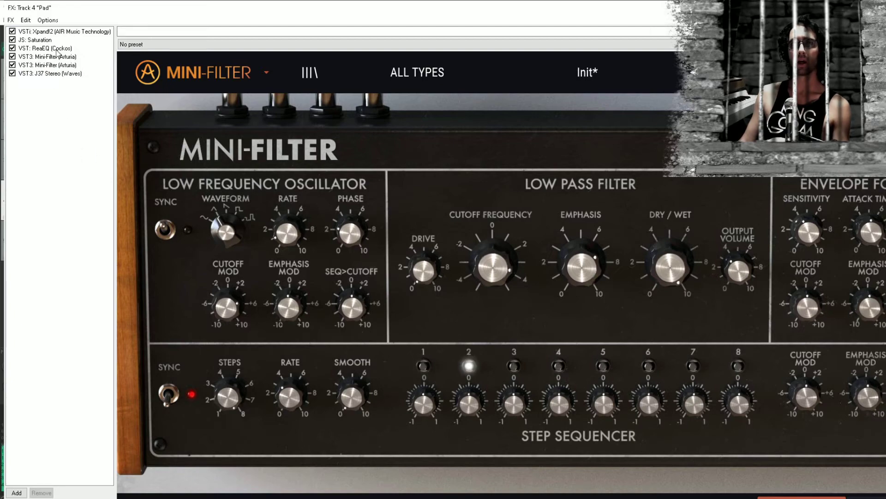
Close the Pad's effects window, stop playback, place the edit cursor at bar 22, and save the project
key("Escape")
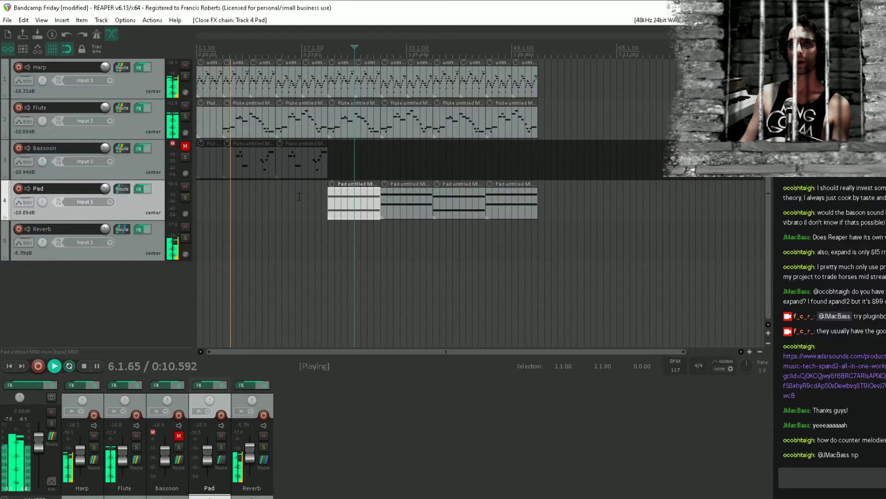
key("space")
left_click(338, 302)
key("ctrl+s")
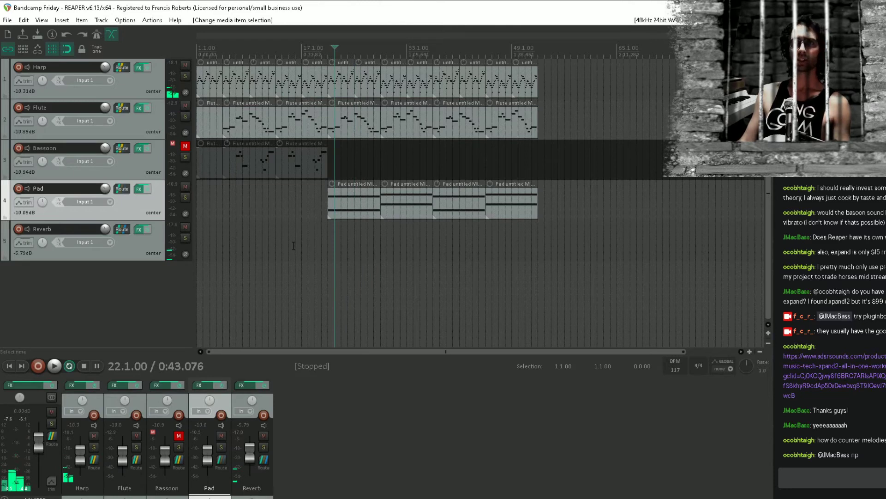
Place the edit cursor at bar 19 in the arrangement and play the project from there
left_click(296, 245)
left_click(315, 245)
key("space")
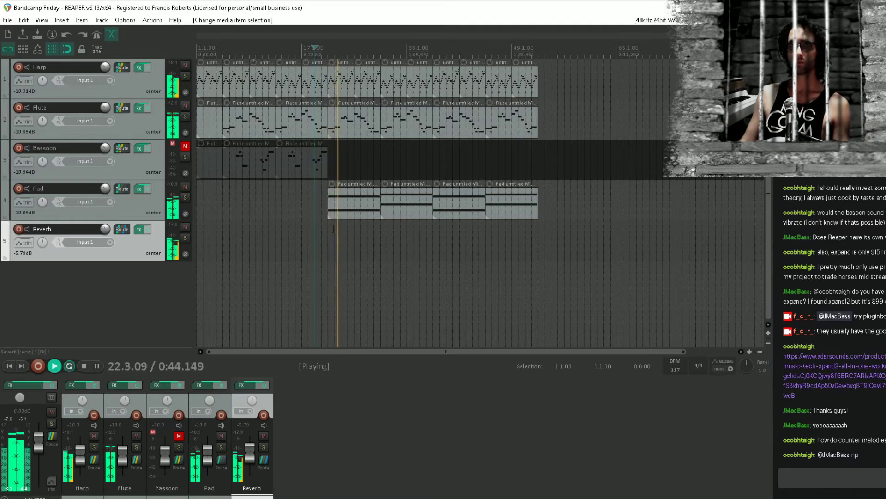
Move ReaEQ after both Mini-Filters in the Pad's effects chain, close the chain, and save the project
left_click(138, 189)
left_click_drag(49, 50, 68, 74)
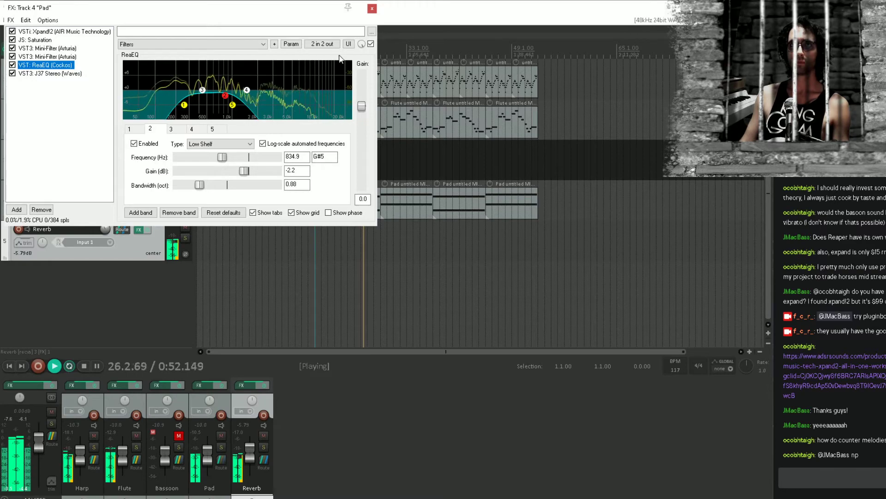
left_click(373, 9)
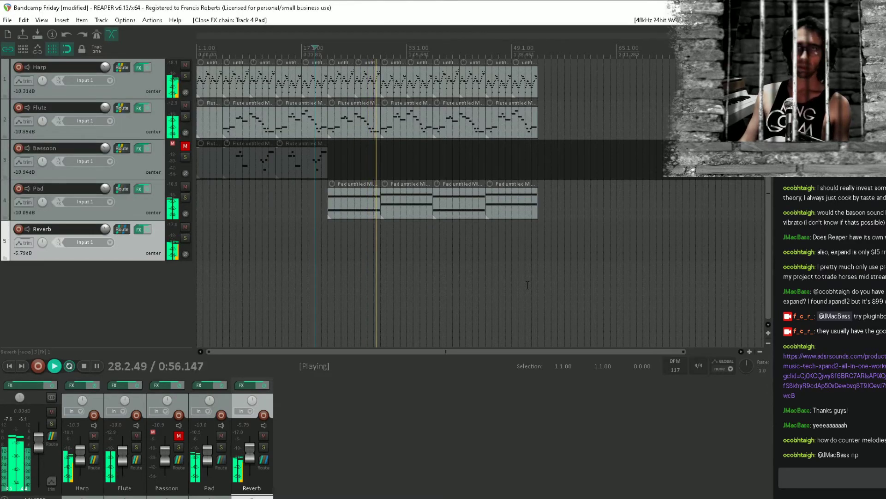
key("ctrl+s")
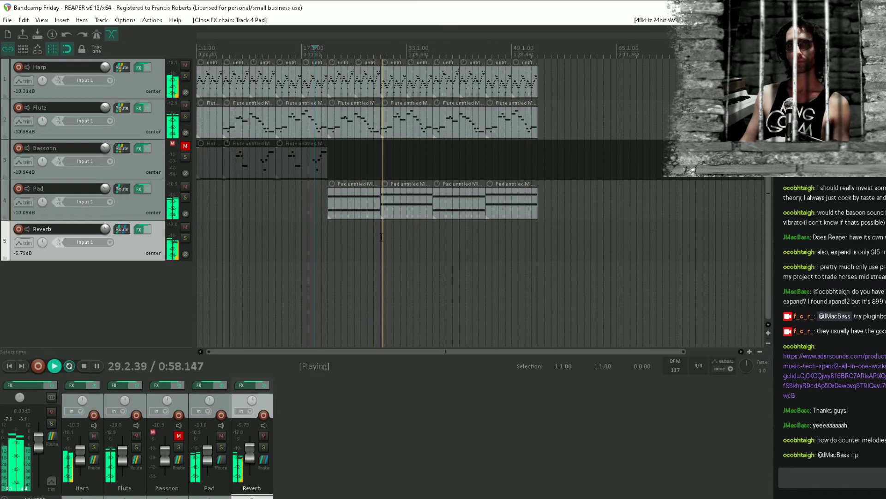
Stop playback and add a new track named Moog directly below the Pad track
left_click(153, 215)
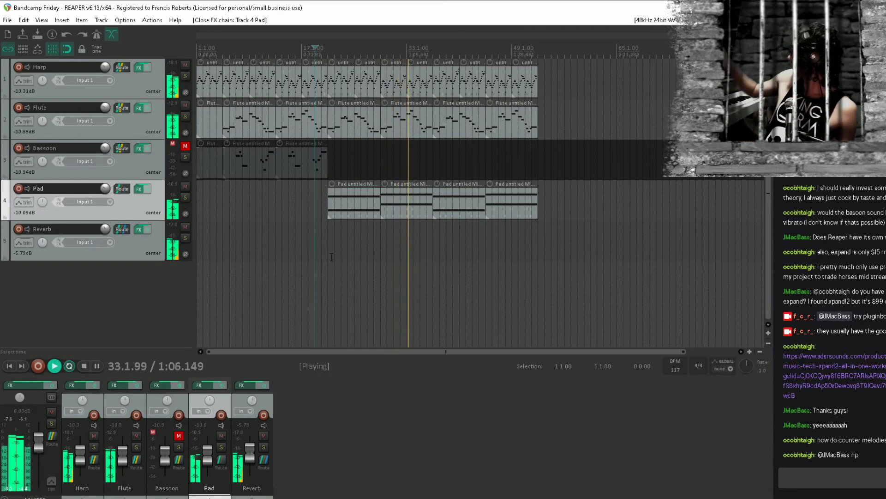
key("space")
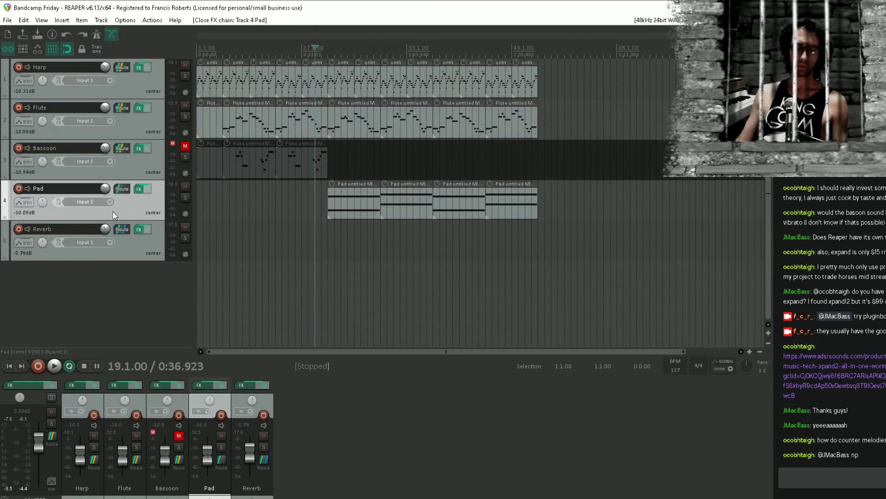
key("ctrl+t")
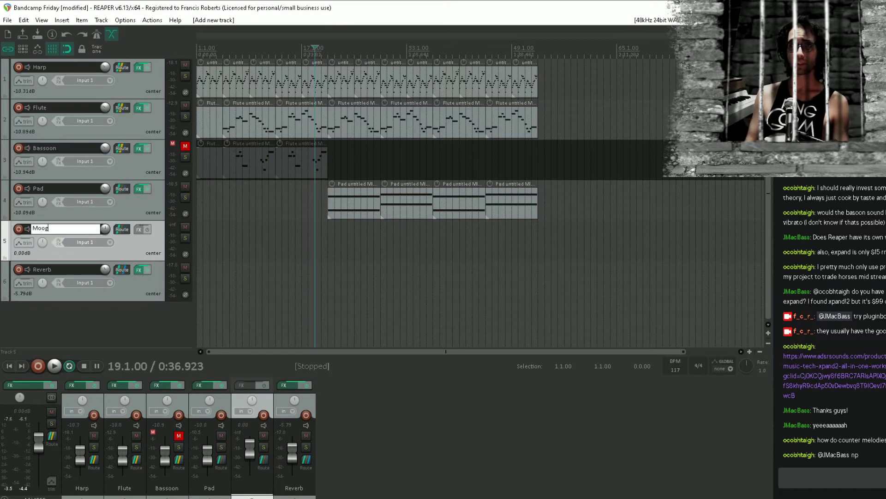
key("Return")
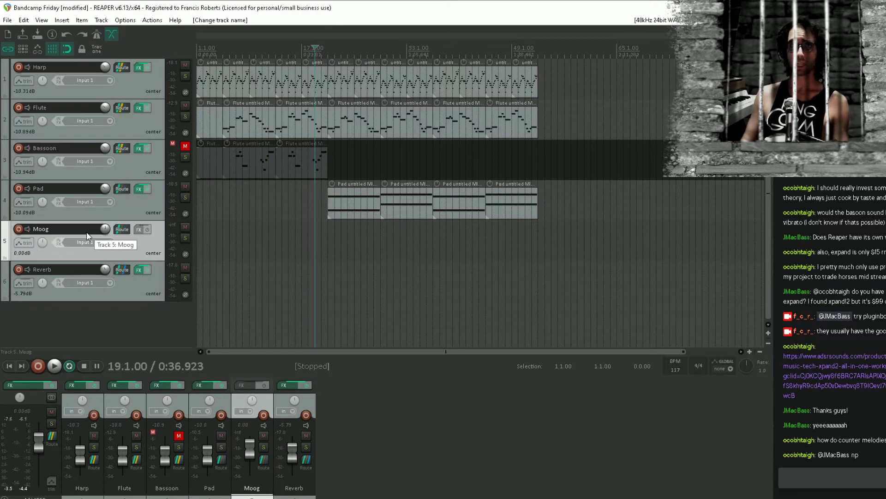
Route the Moog track's MIDI hardware output to Focusrite USB MIDI Out on channel 1
left_click(121, 229)
left_click(398, 249)
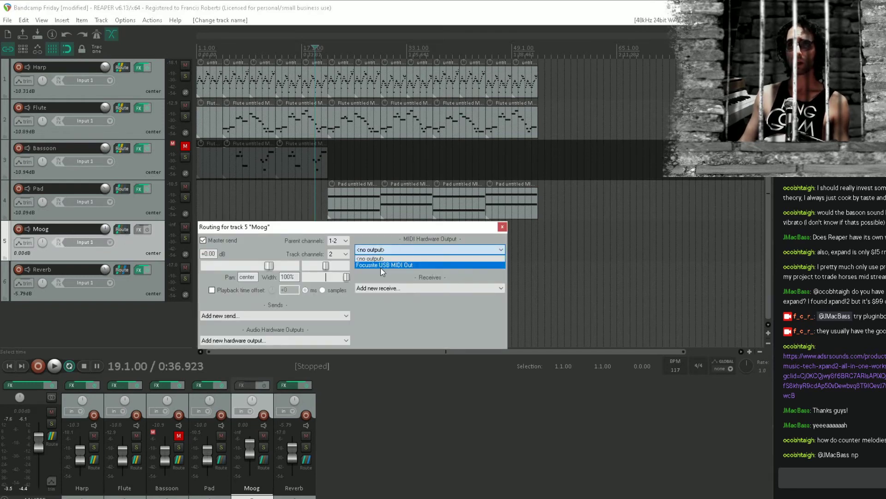
left_click(381, 266)
left_click(396, 262)
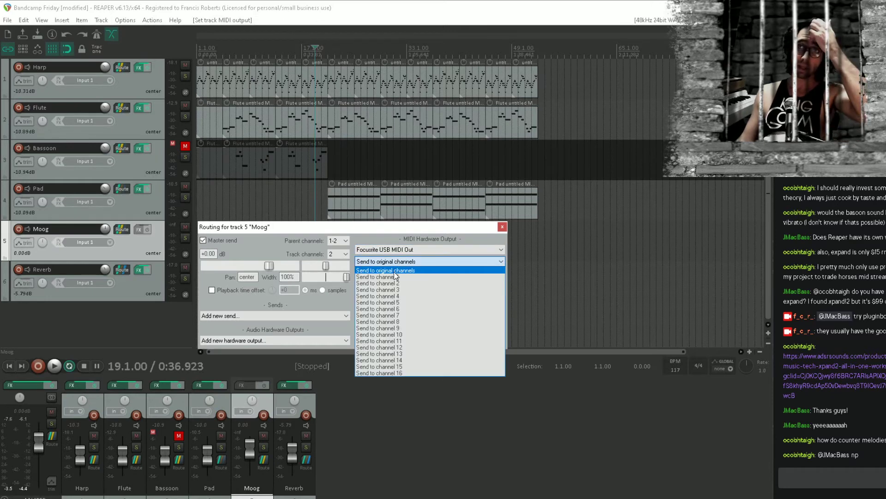
left_click(386, 276)
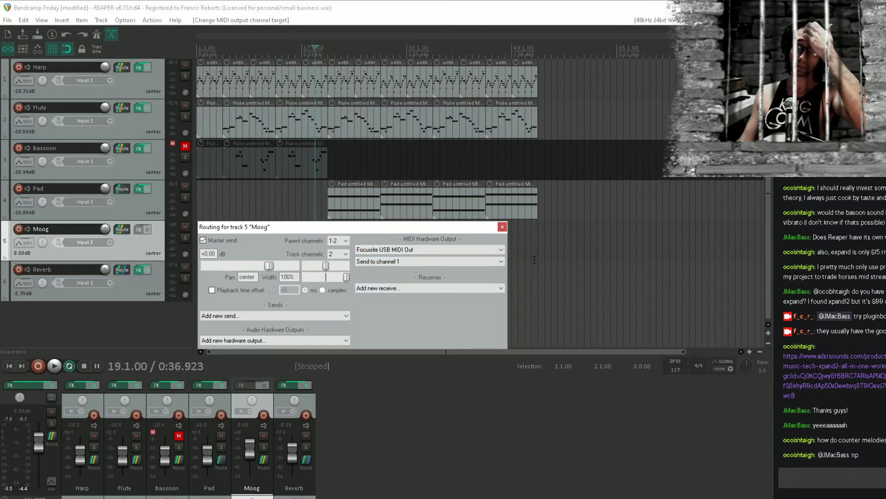
left_click(502, 227)
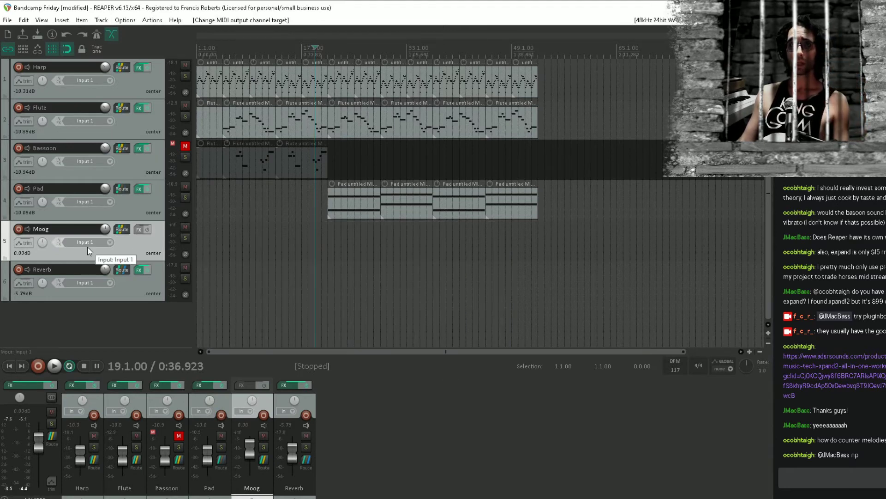
Rename the Moog track to Moog Seq and add a track named Moog Audio below it
double_click(87, 230)
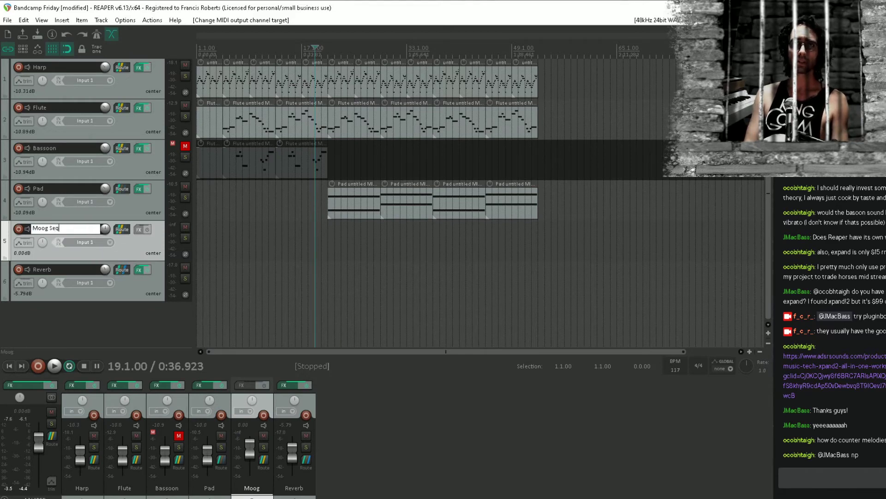
type("Seq")
key("Return")
key("ctrl+t")
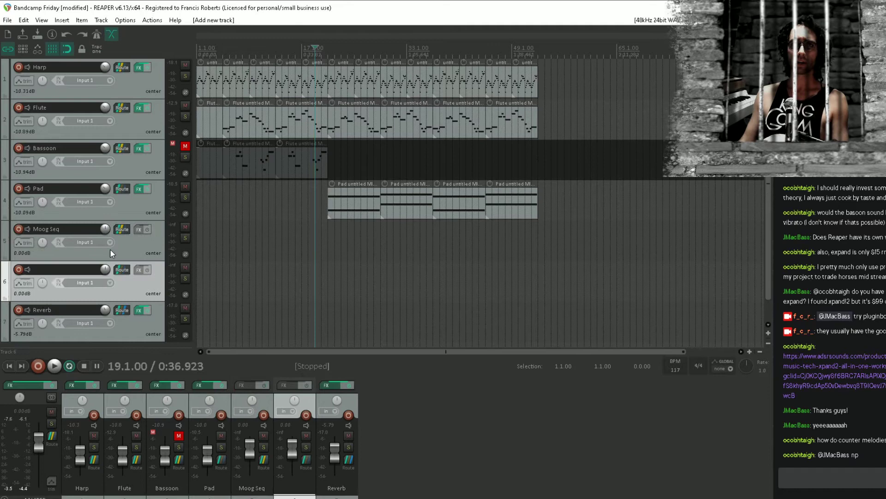
double_click(84, 272)
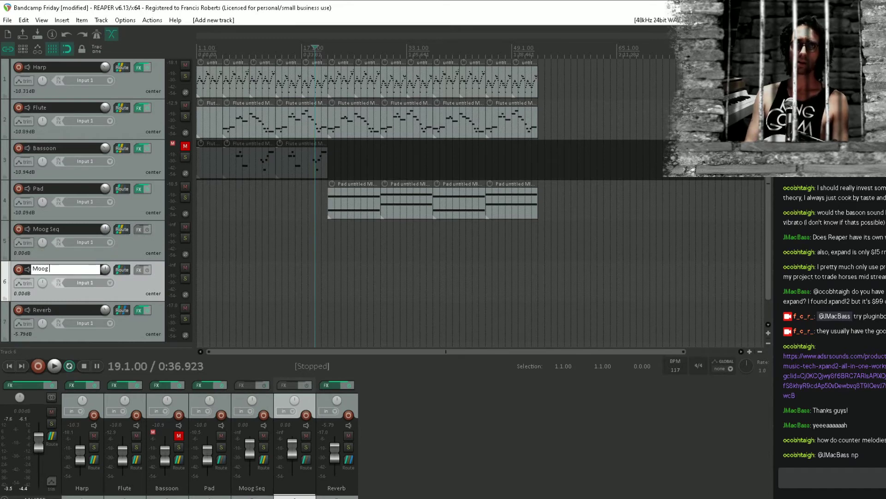
type("Moog Audio")
key("Return")
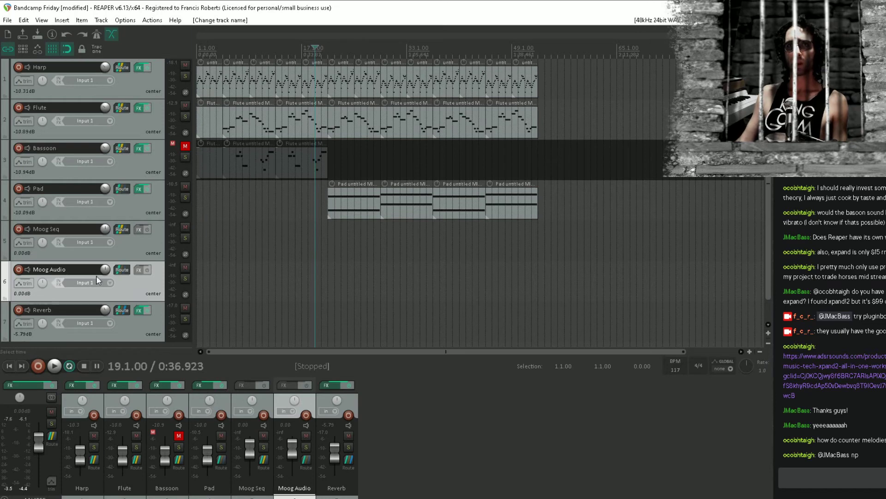
Record-arm the Moog Audio track with input monitoring on and set its mono input to Input 3
left_click(24, 268)
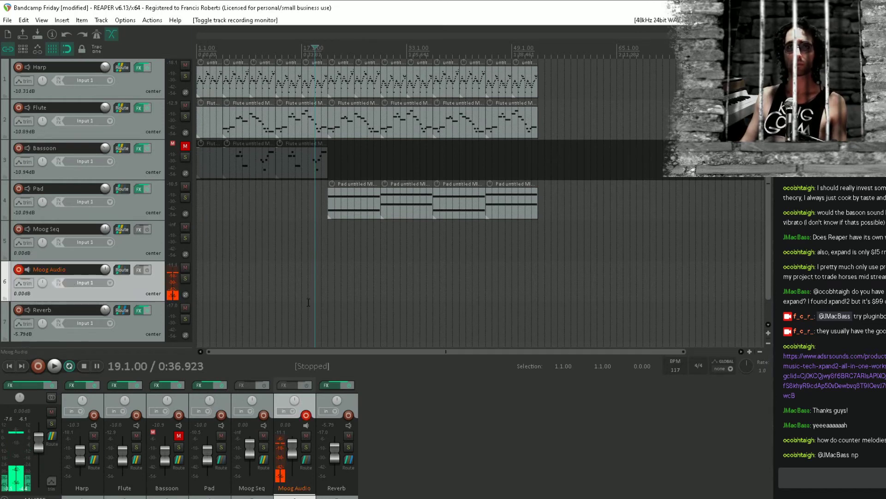
left_click(110, 283)
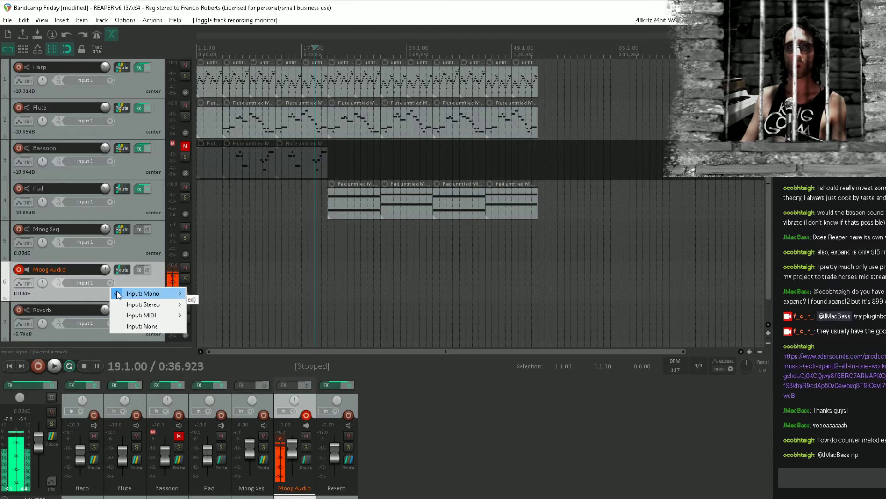
mouse_move(143, 294)
left_click(217, 317)
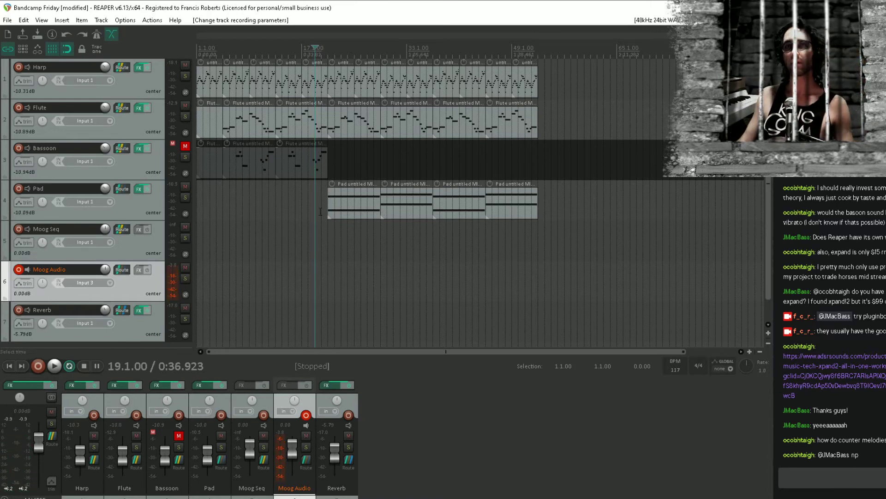
Draw a MIDI item on the Moog Seq track from bar 21 to bar 37 and open it for editing
left_click(328, 240)
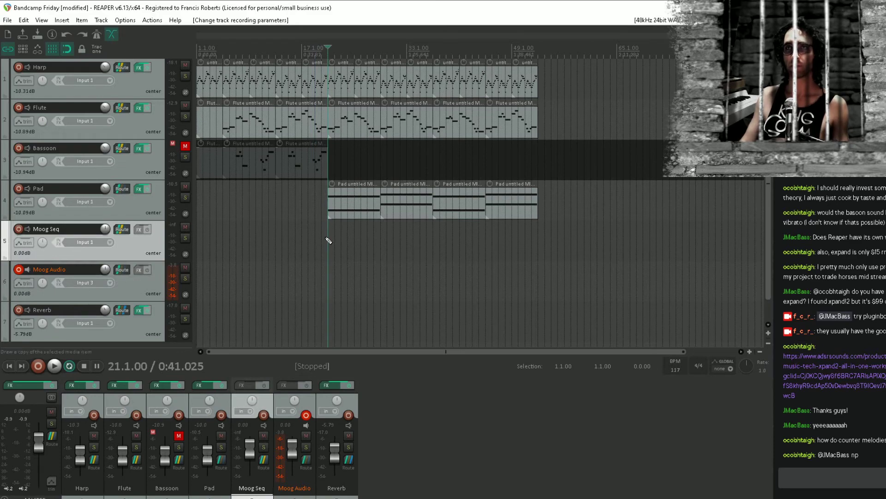
left_click_drag(329, 241, 433, 240)
double_click(402, 241)
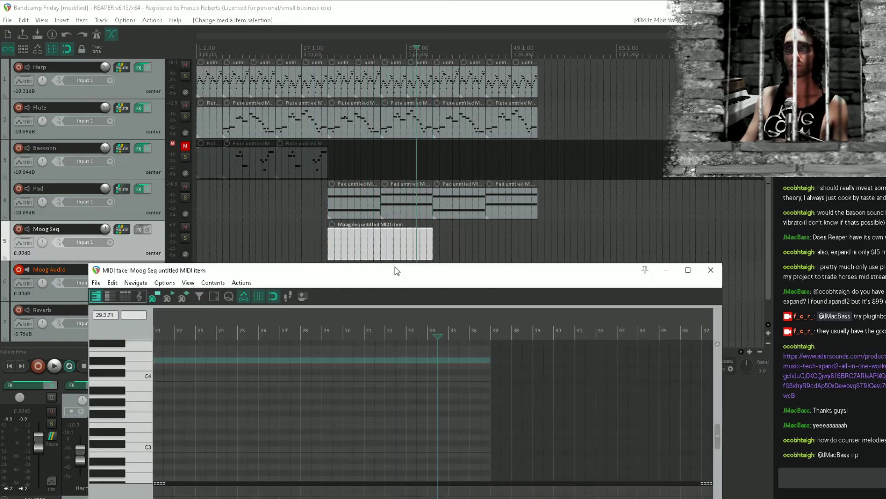
Draw a C3 note just under four bars long at the start of the Moog Seq item
left_click_drag(397, 270, 417, 93)
left_click_drag(181, 272, 259, 271)
left_click_drag(321, 251, 314, 250)
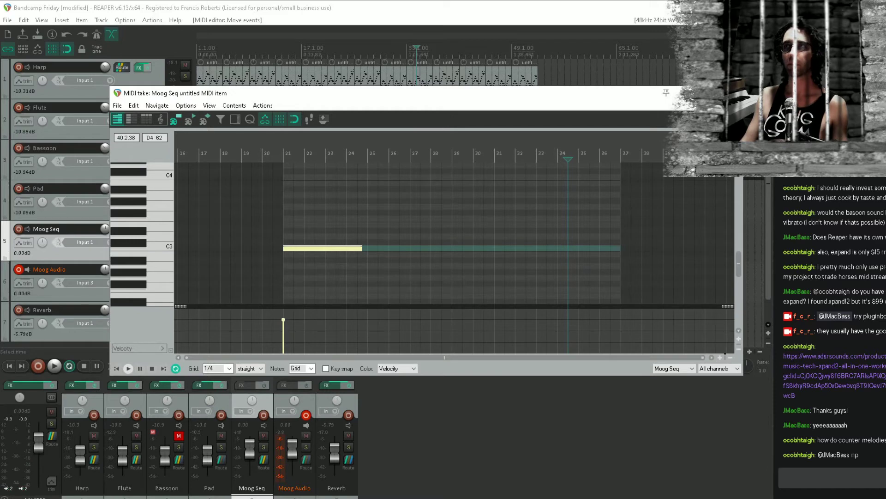
Reopen the Moog Seq item's MIDI editor, move it below the item, and add a project marker at bar 29
key("Escape")
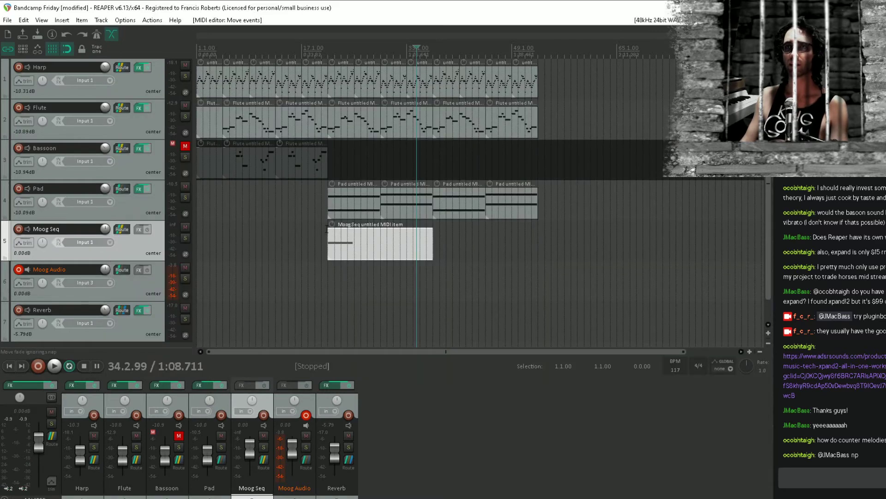
left_click(381, 240)
double_click(365, 244)
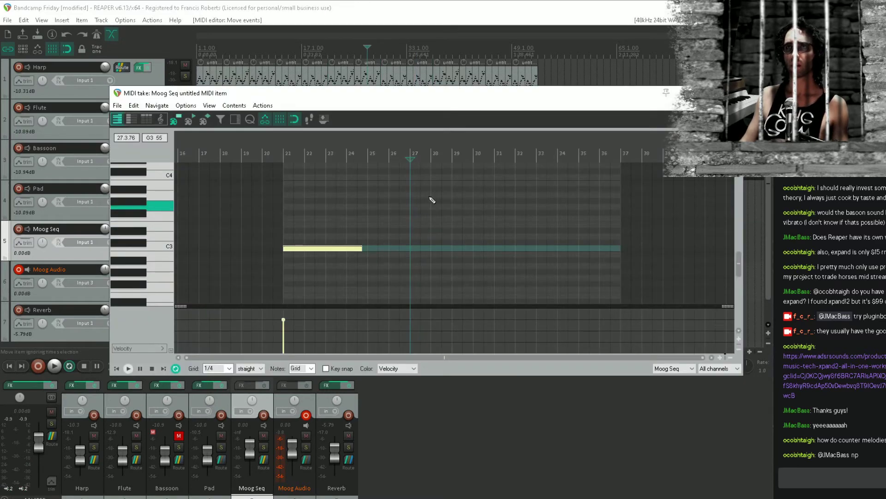
left_click_drag(378, 95, 353, 281)
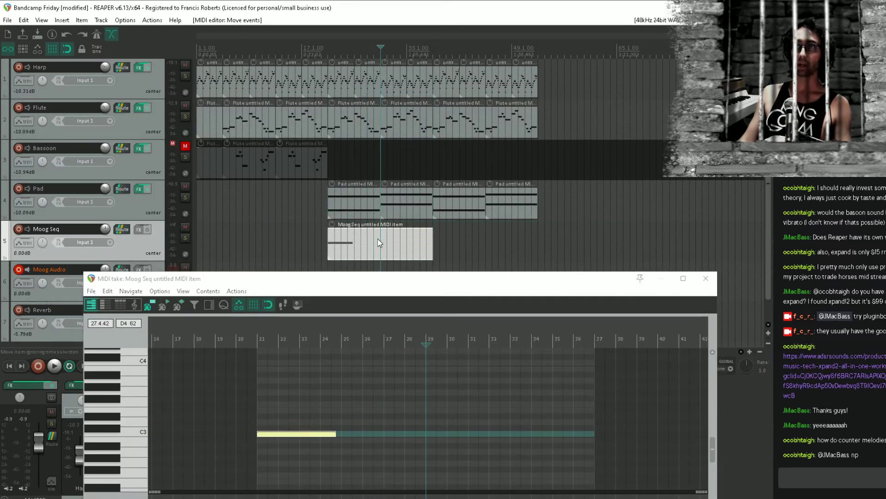
key("m")
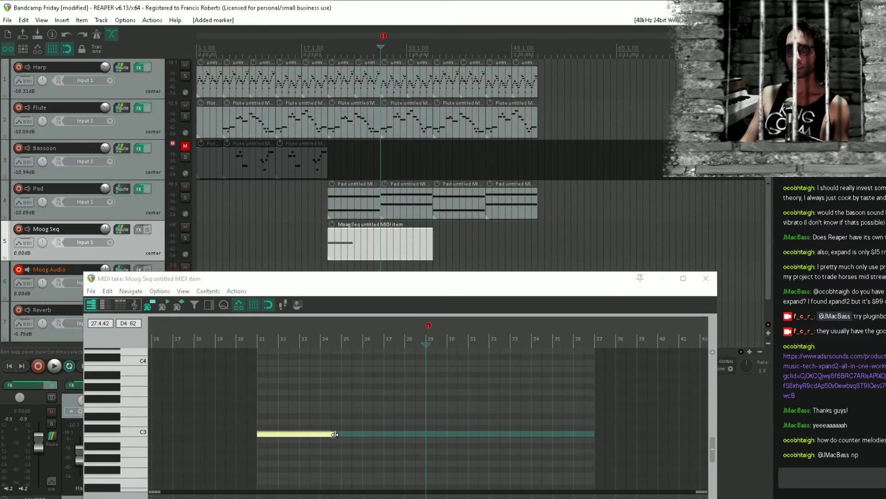
Extend the C3 note to bar 29 and copy it to bars 29 to 37 as a G#2 note
left_click_drag(335, 434, 425, 434)
left_click(382, 434)
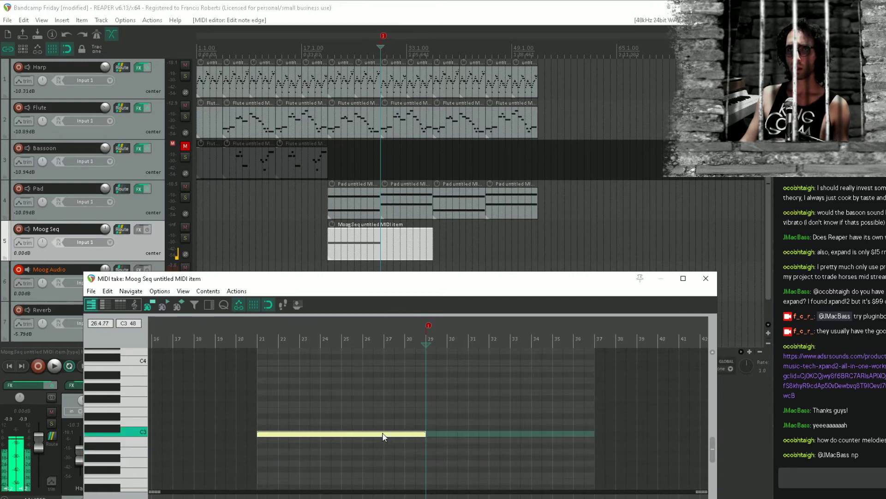
left_click_drag(373, 434, 576, 458)
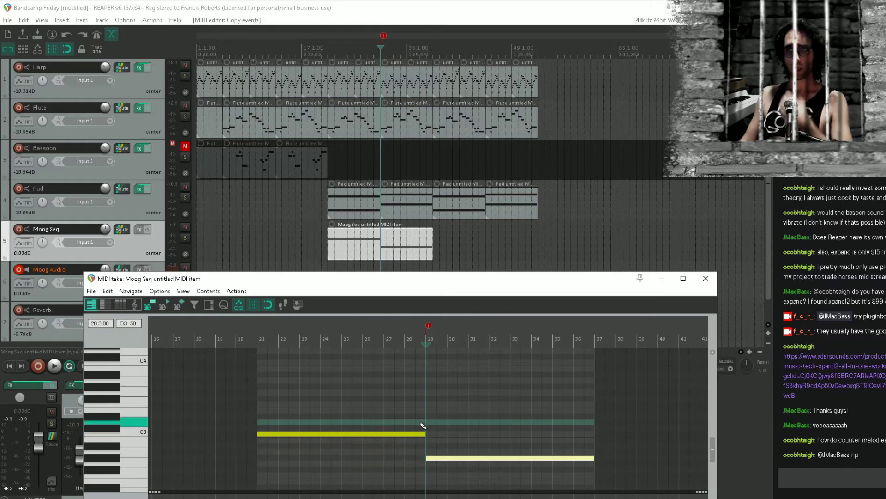
Shorten the C3 note by one beat and the G#2 note by about two beats, and close the MIDI editor
scroll(422, 434, "up", 6)
left_click_drag(411, 434, 368, 437)
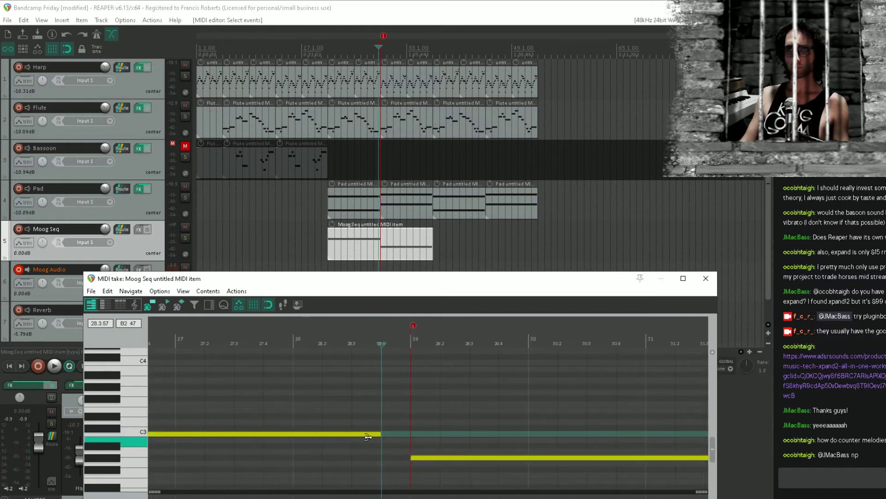
scroll(540, 428, "down", 6)
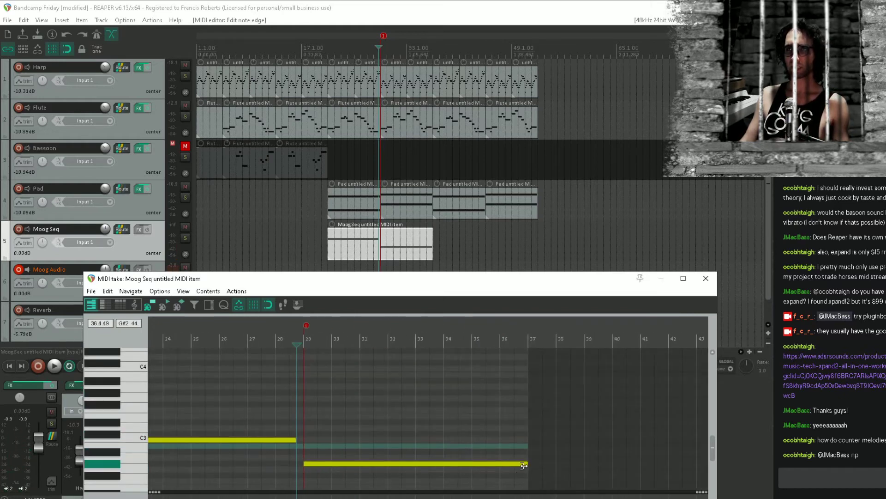
left_click_drag(524, 465, 513, 464)
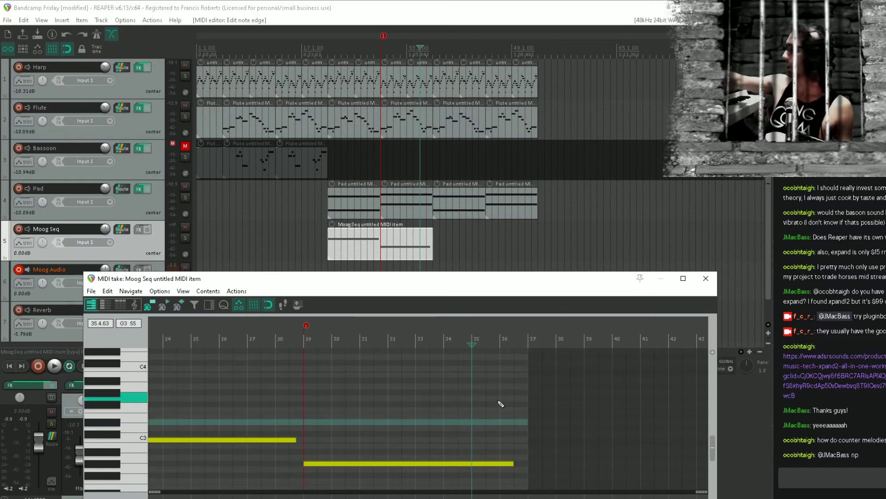
key("Escape")
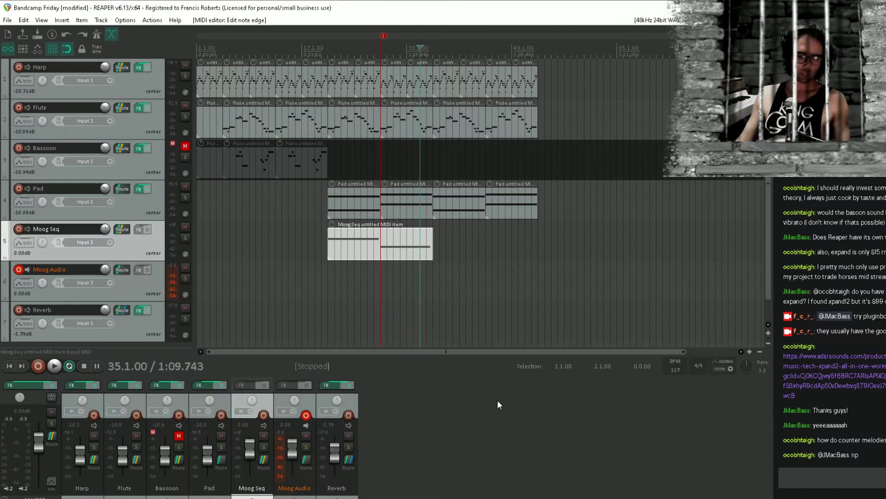
left_click(329, 288)
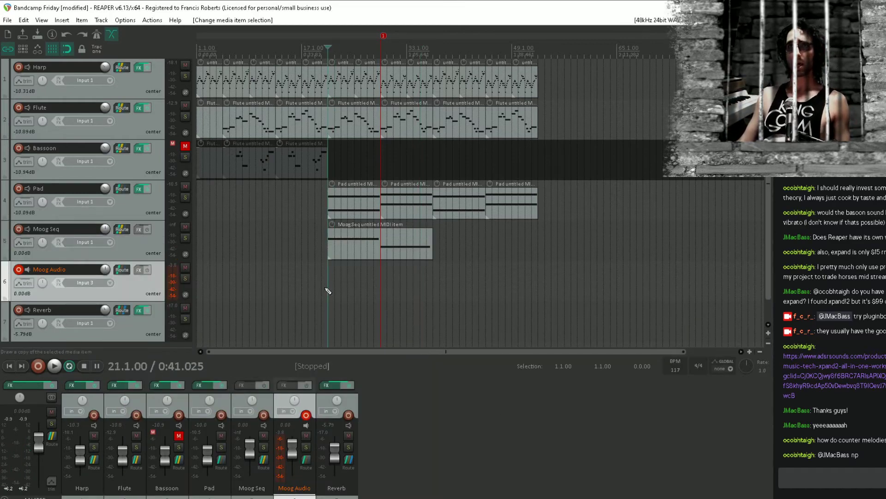
left_click_drag(357, 251, 475, 255)
key("Delete")
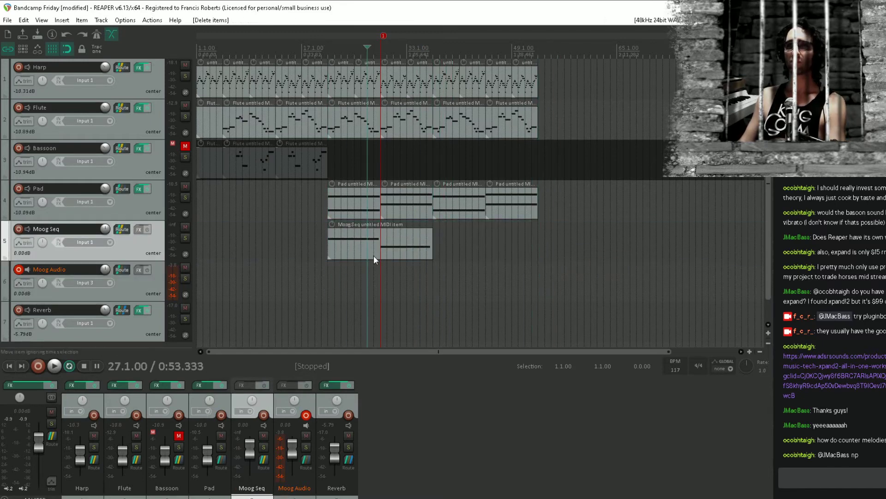
Set a time selection from bar 21 to bar 37 and start playback
left_click_drag(331, 274, 433, 288)
key("space")
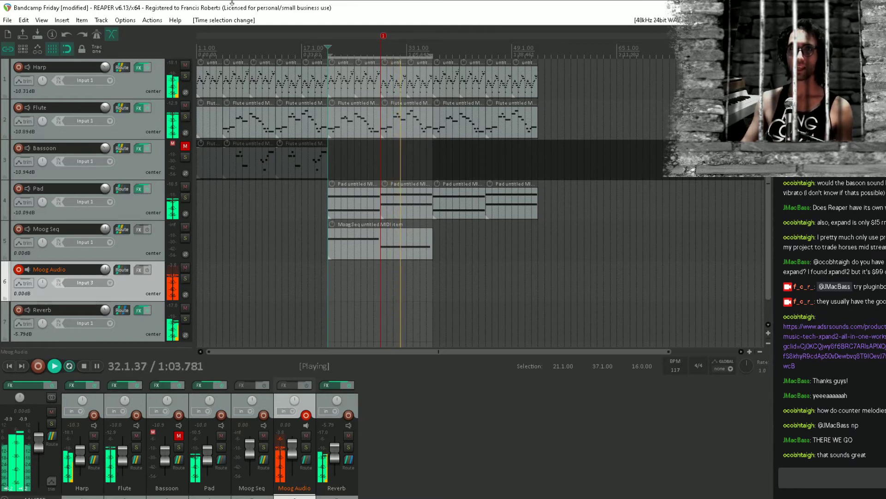
Save the project and add the J37 Stereo (Waves) plugin to the Moog Audio track
key("ctrl+s")
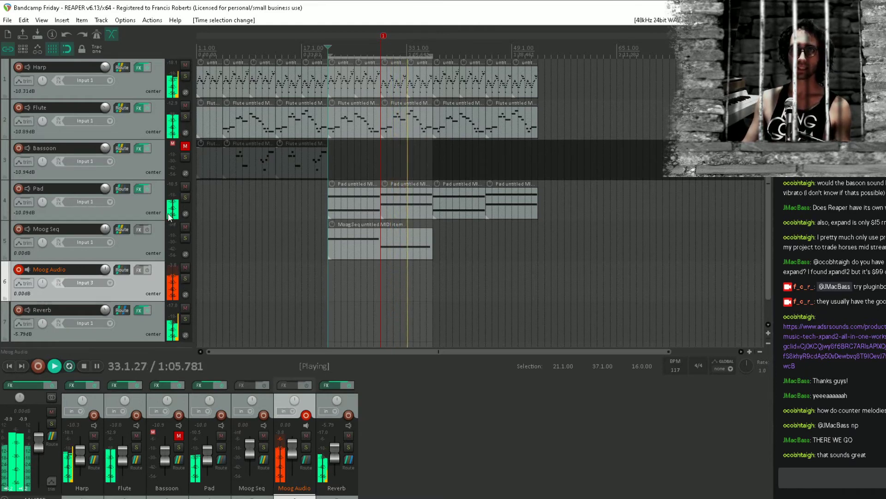
left_click(139, 272)
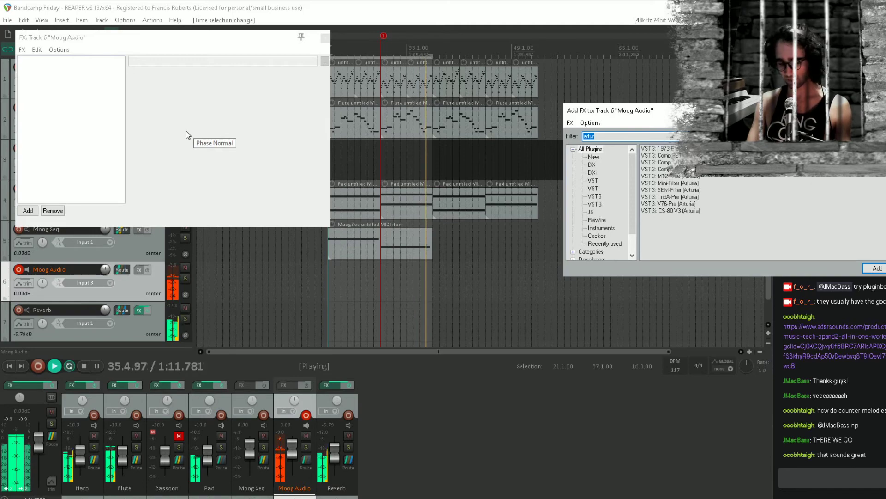
type("j3")
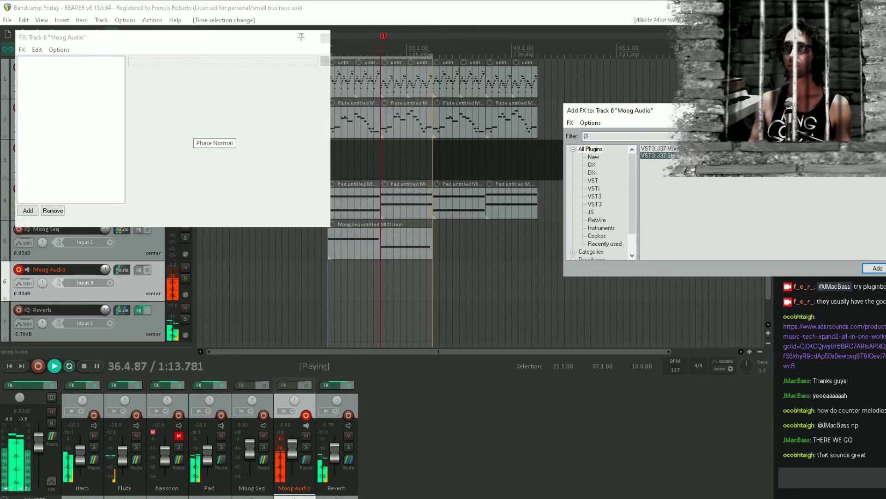
key("Return")
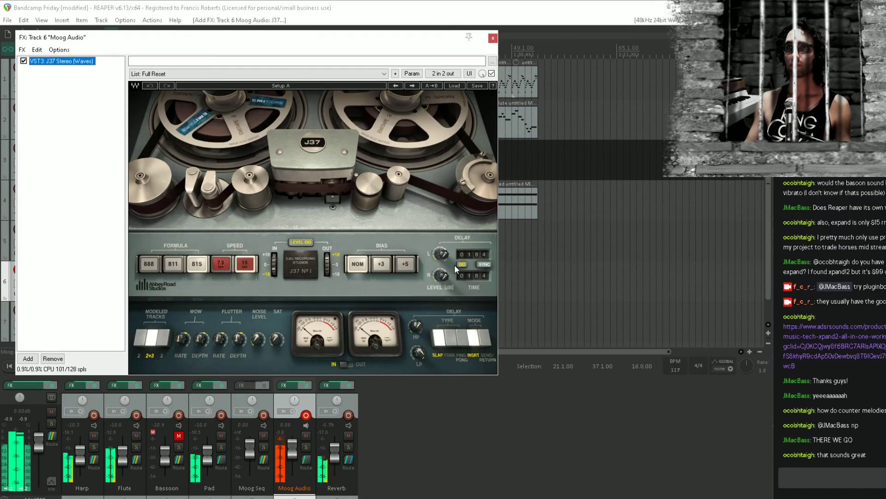
Sync the J37's unlinked delay times to tempo, with 1/2 on the left, 1/4 on the right, and the ping-pong delay type
left_click(485, 265)
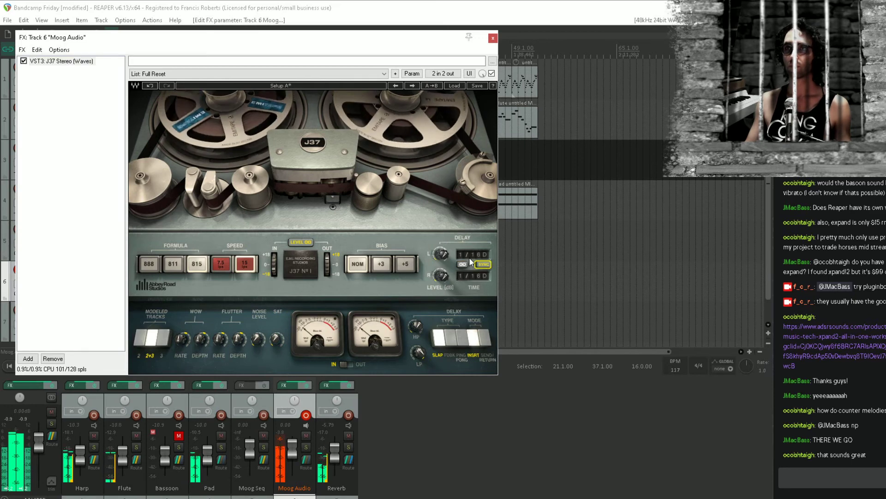
left_click(471, 262)
left_click(475, 440)
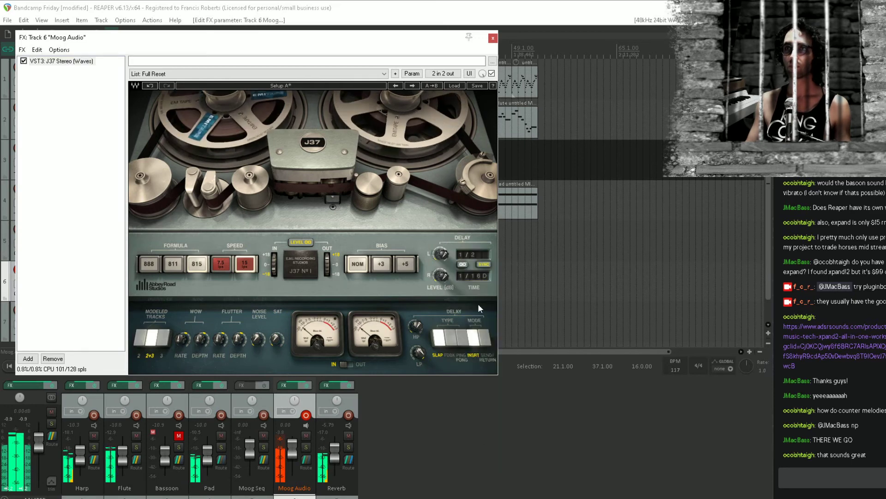
left_click(477, 276)
left_click(493, 430)
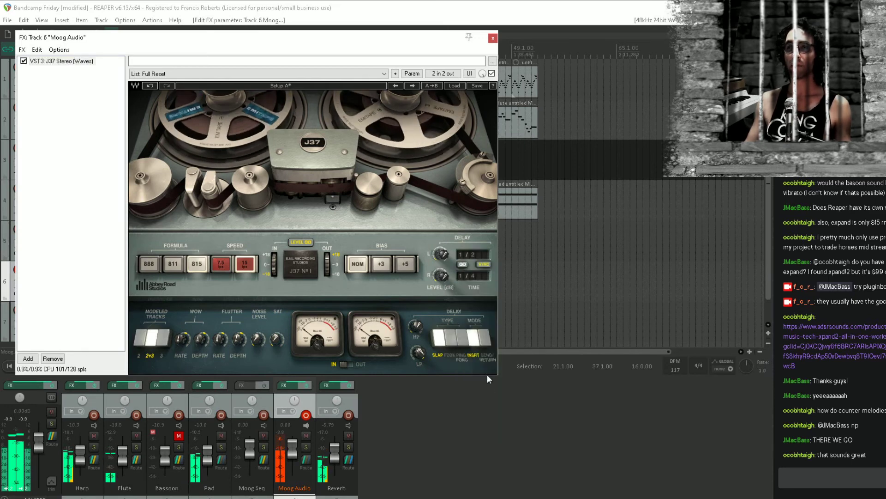
left_click(462, 339)
Adjust the J37's saturation, left and right delay levels and input level, close its FX window, and save the project
left_click_drag(276, 340, 276, 337)
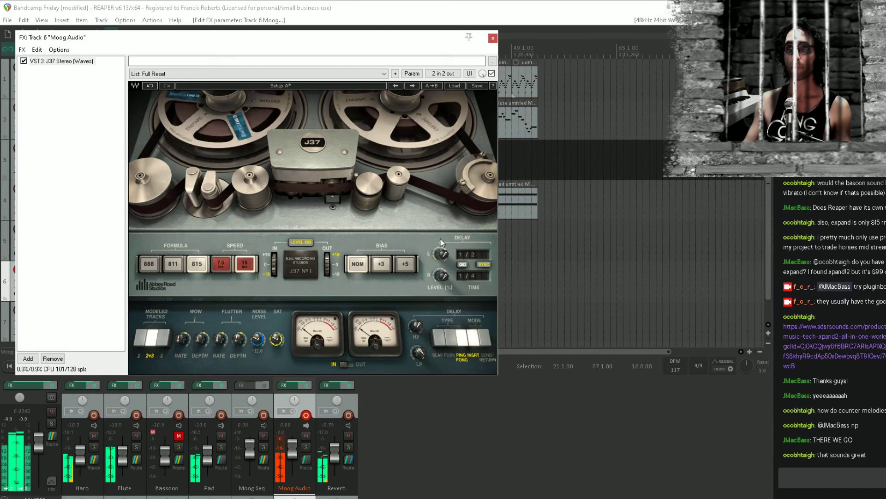
left_click_drag(441, 253, 441, 238)
left_click_drag(442, 275, 441, 274)
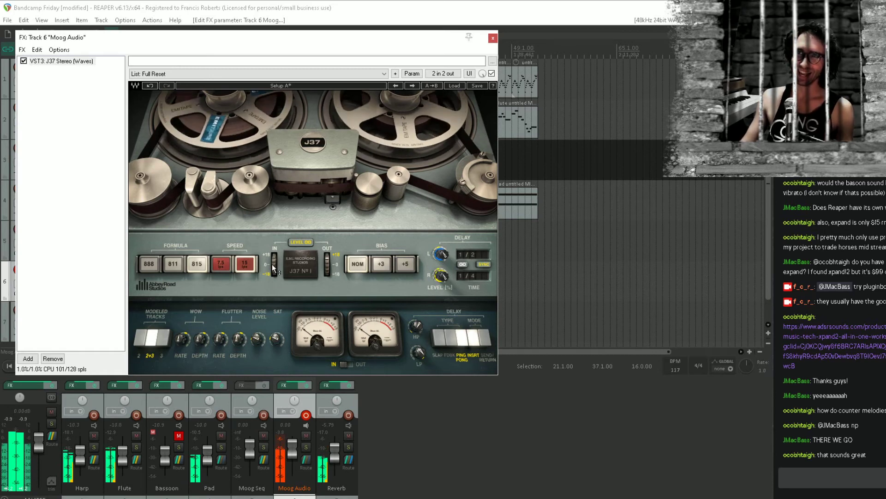
left_click_drag(275, 264, 275, 268)
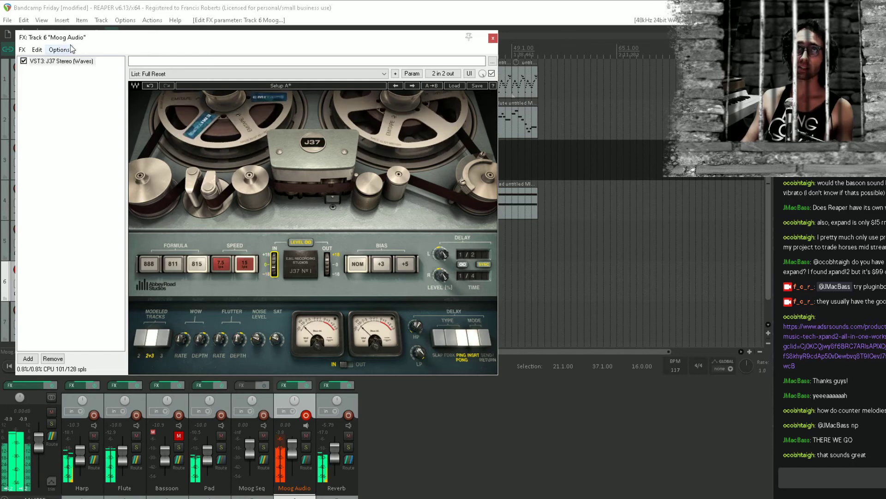
left_click_drag(93, 37, 197, 72)
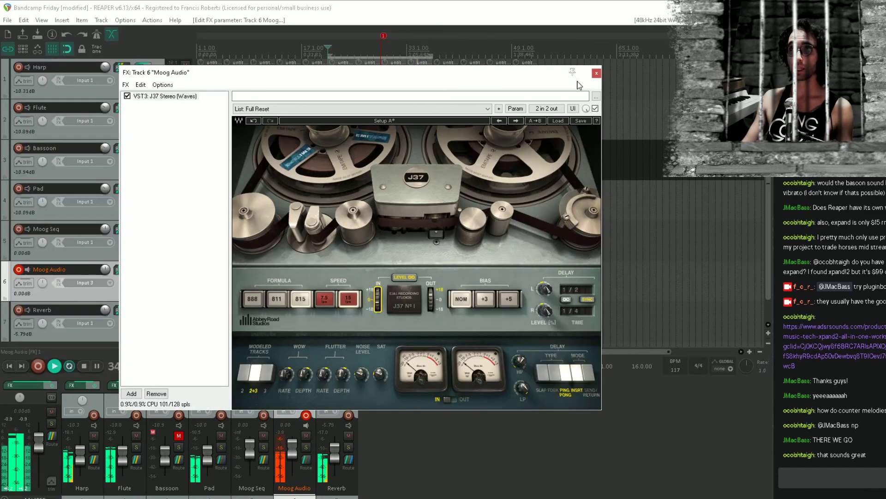
left_click(598, 74)
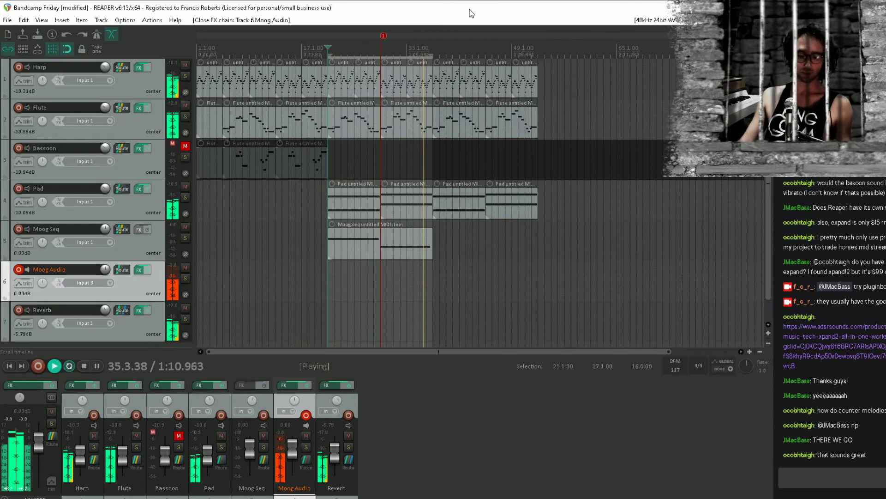
key("ctrl+s")
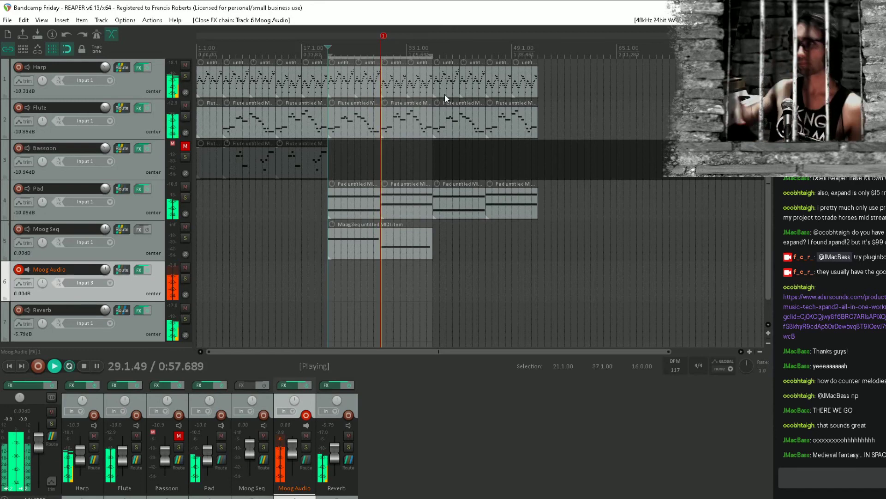
Stop playback, place the edit cursor at bar 21, remove the time selection, and save the project
key("space")
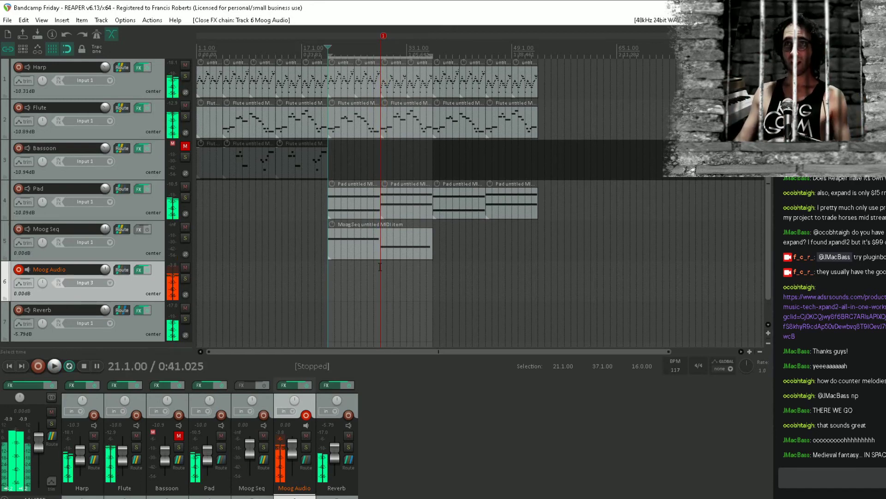
left_click(322, 295)
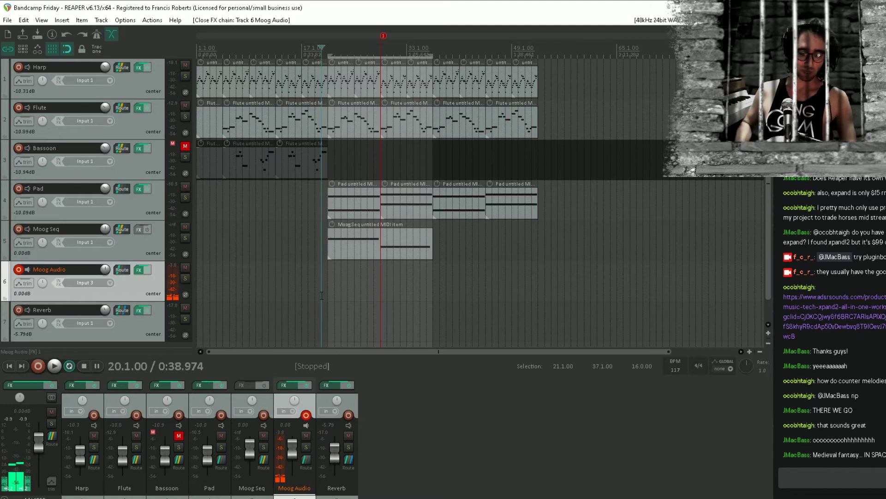
left_click(333, 276)
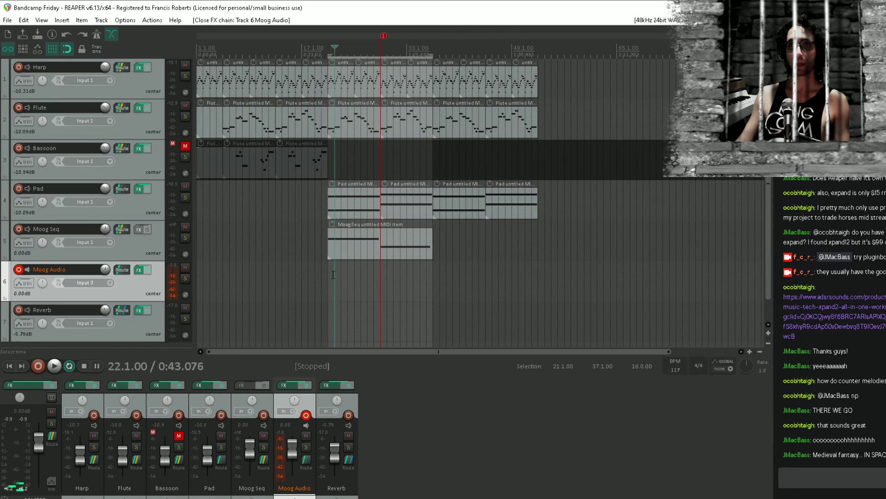
left_click(329, 277)
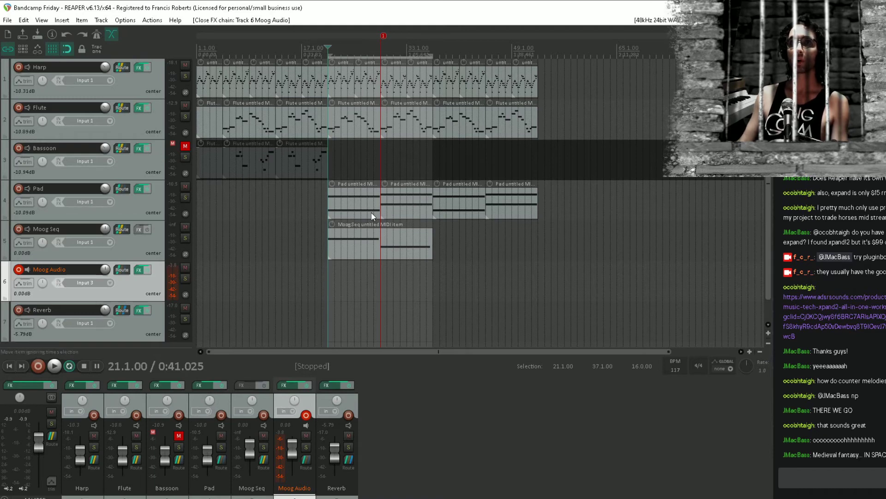
key("Escape")
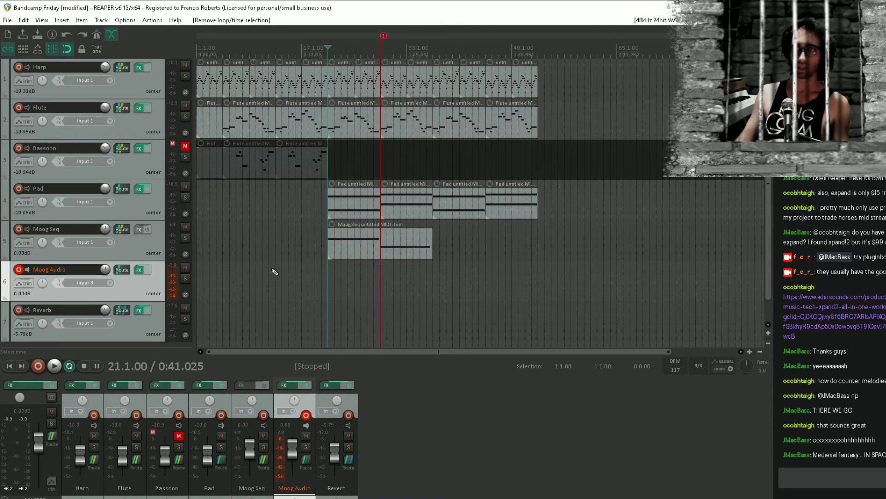
key("ctrl+s")
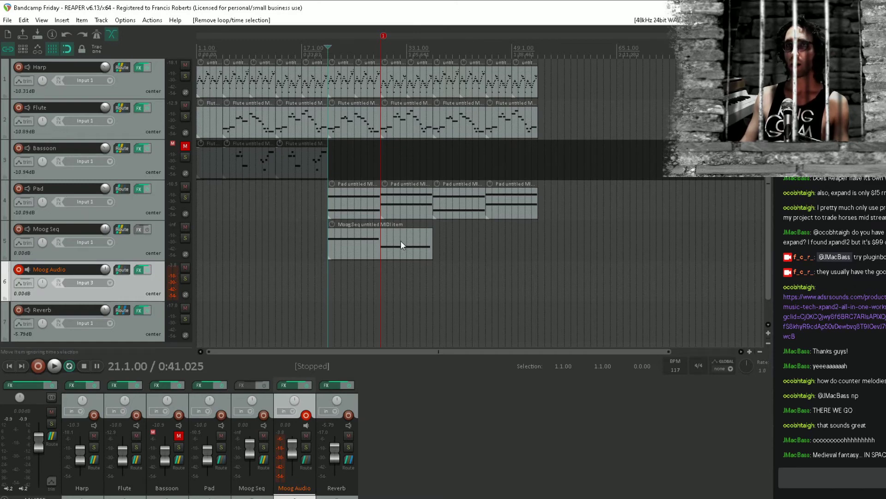
Move the Moog Seq item to bar 37, duplicate all items from bars 37 to 53 twice, and save with the cursor at bar 37
left_click_drag(401, 245, 478, 237)
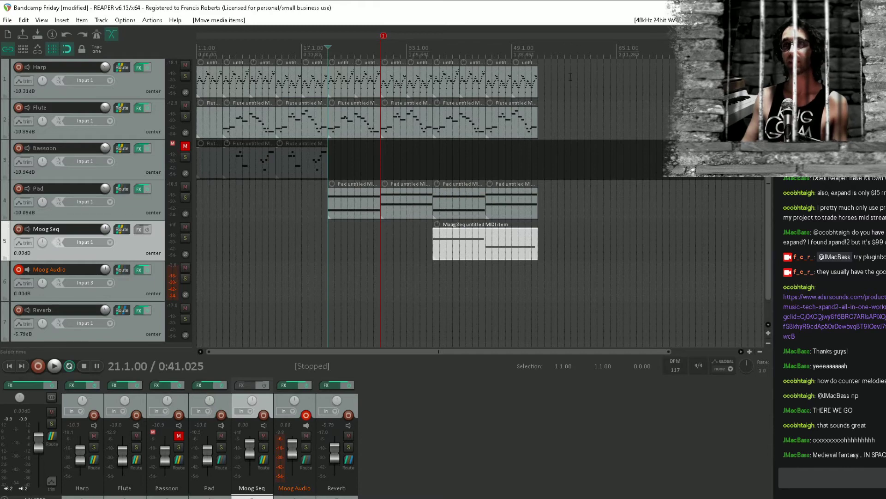
left_click_drag(571, 77, 445, 251)
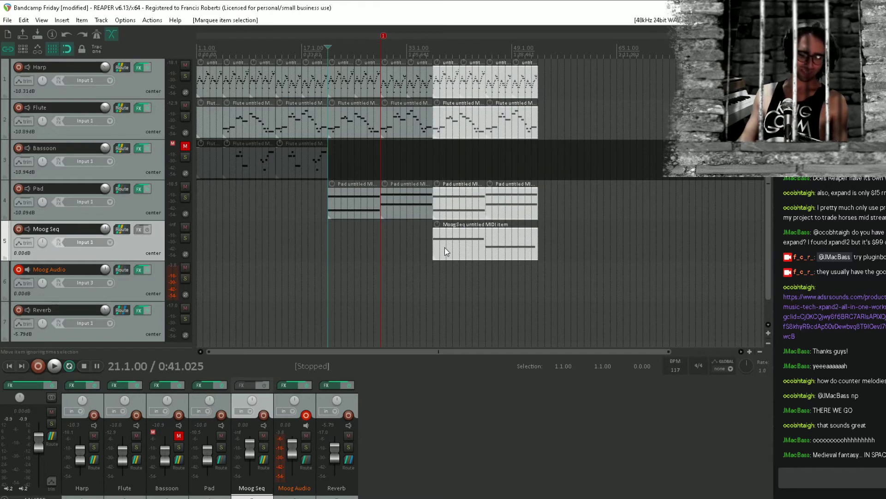
key("ctrl+d")
key("ctrl+d")
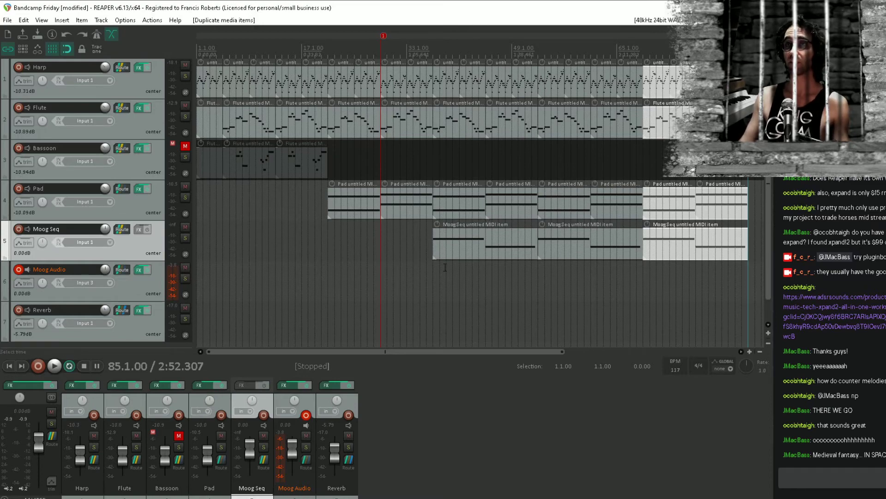
left_click(433, 270)
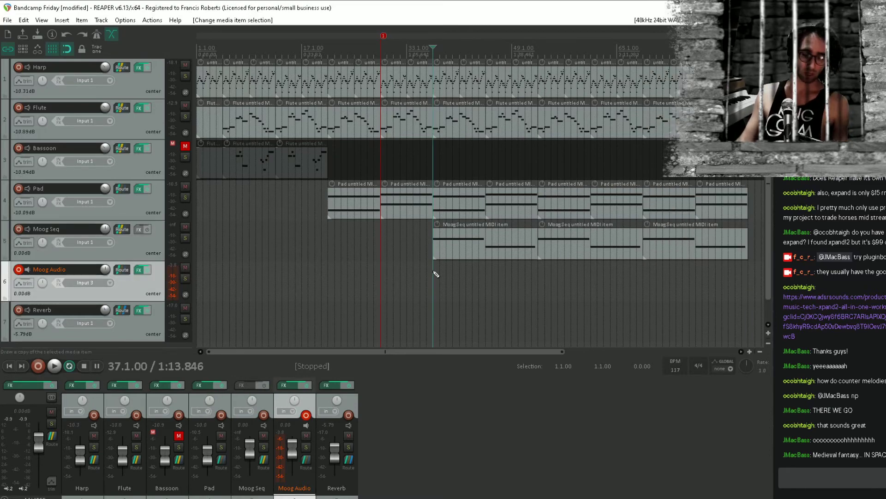
key("ctrl+s")
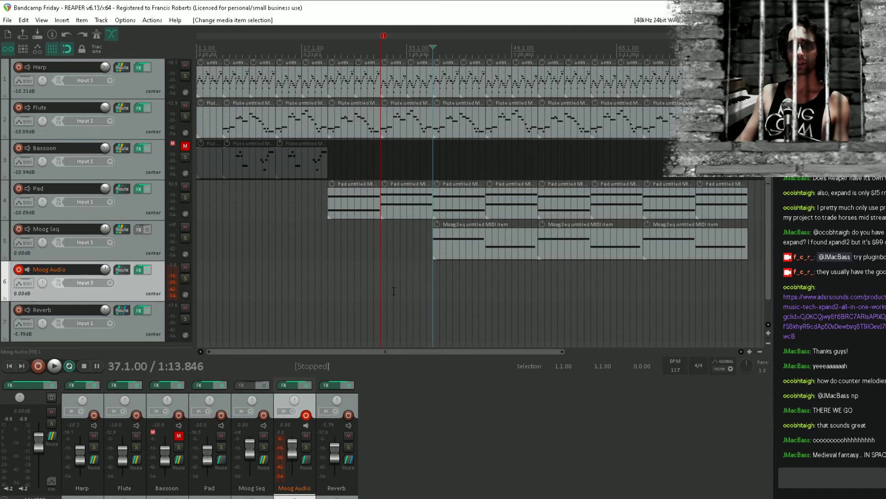
Play the project from the start and set the Flute track's send to Reverb to -1.27 dB
left_click(269, 285)
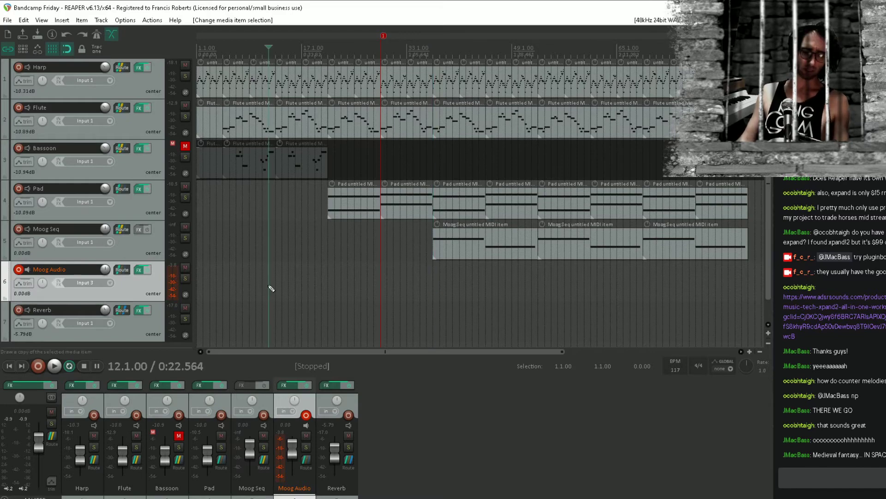
key("Home")
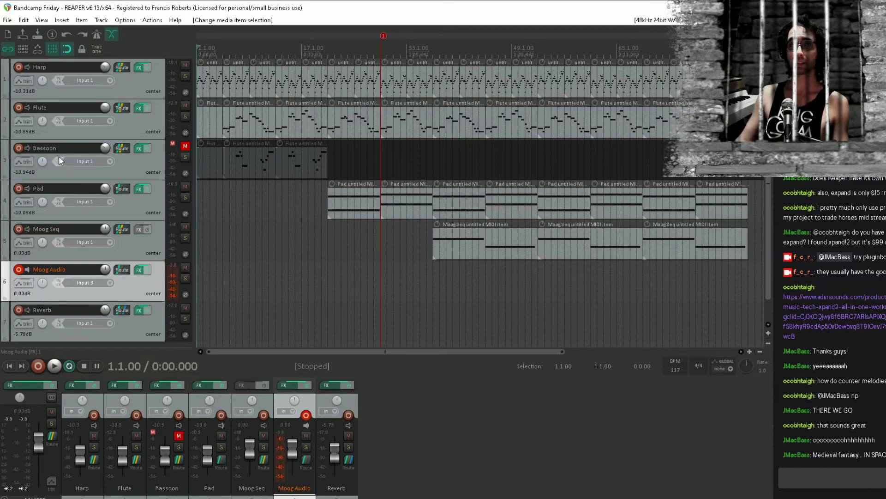
key("space")
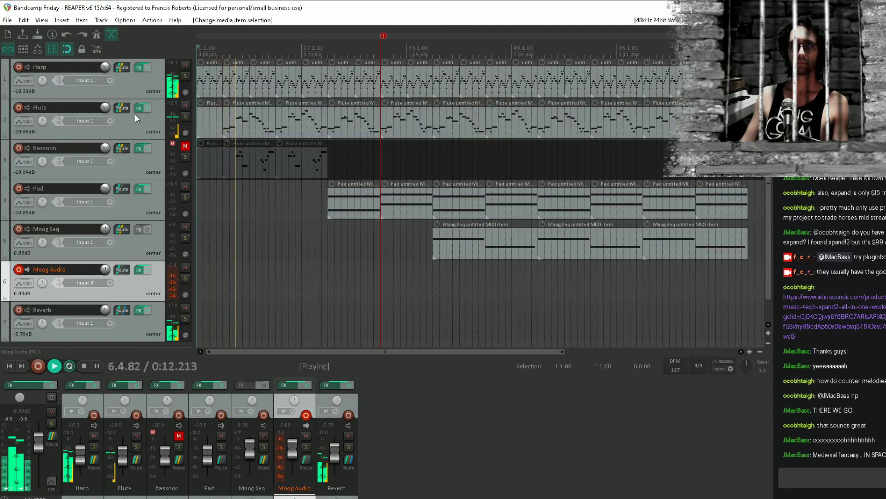
left_click(121, 108)
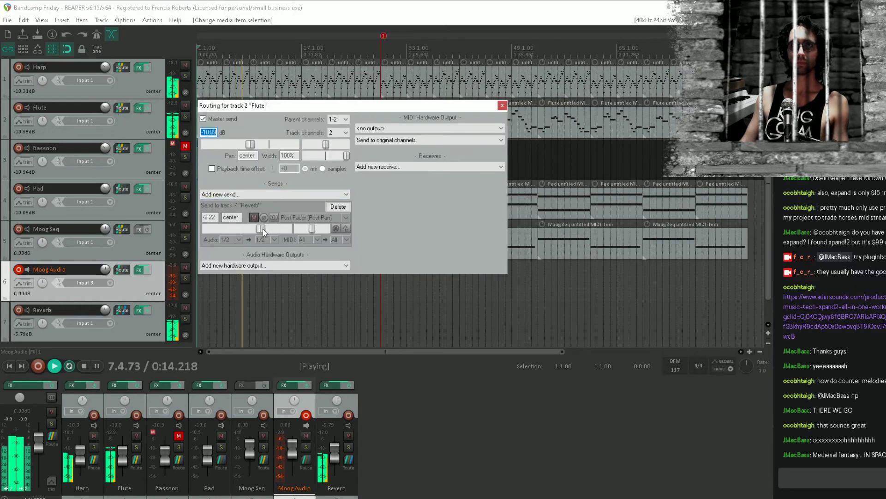
double_click(263, 231)
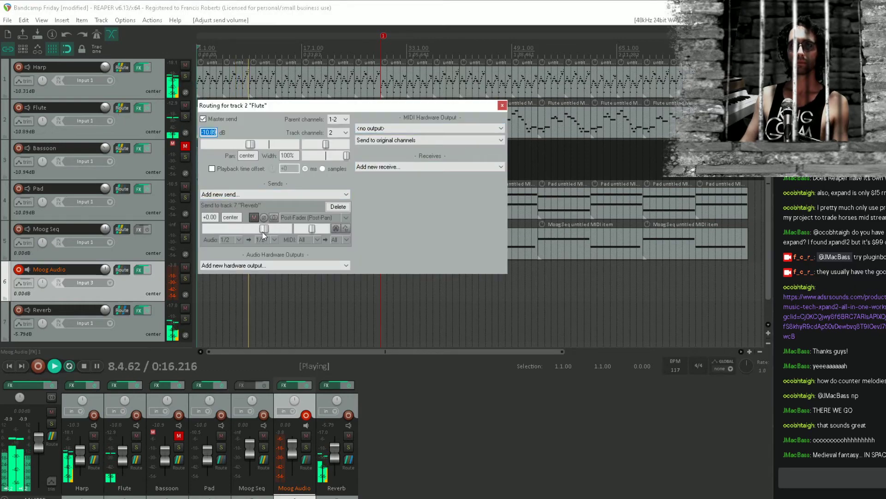
left_click_drag(262, 231, 260, 232)
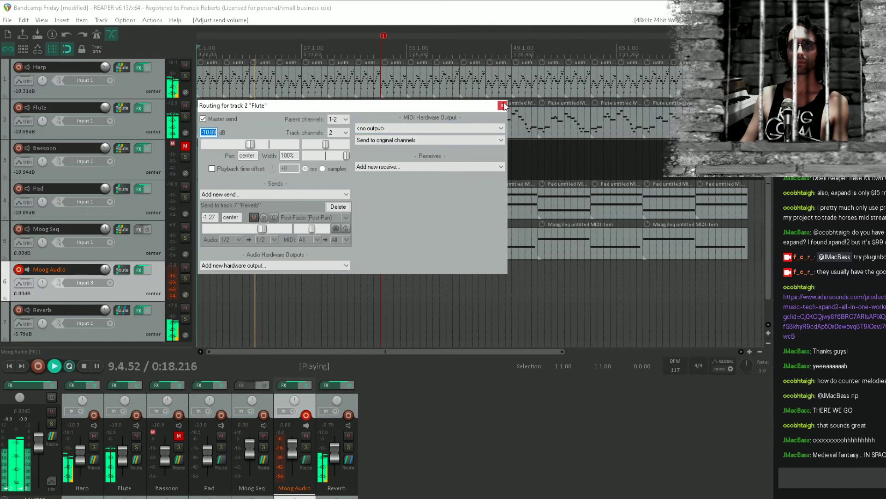
left_click(502, 106)
Add the Reel ADT Live Stereo (Waves) plugin to the Flute track and move its FX window fully into view
left_click(137, 108)
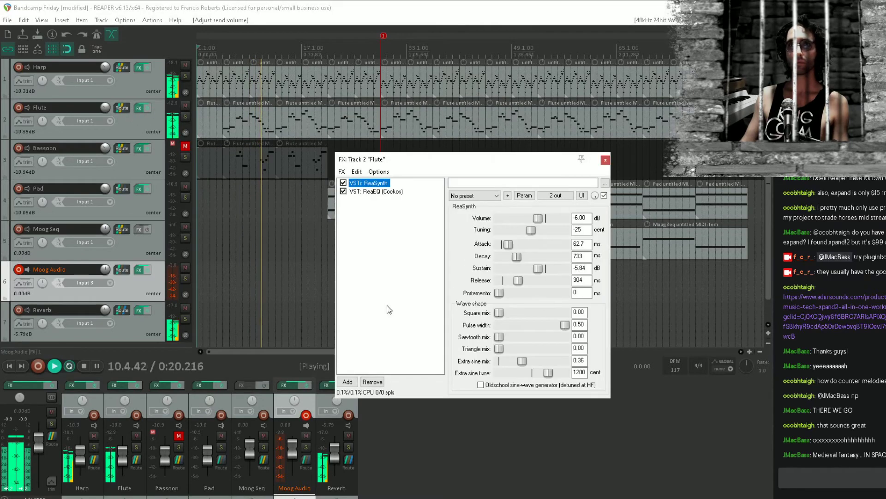
double_click(389, 309)
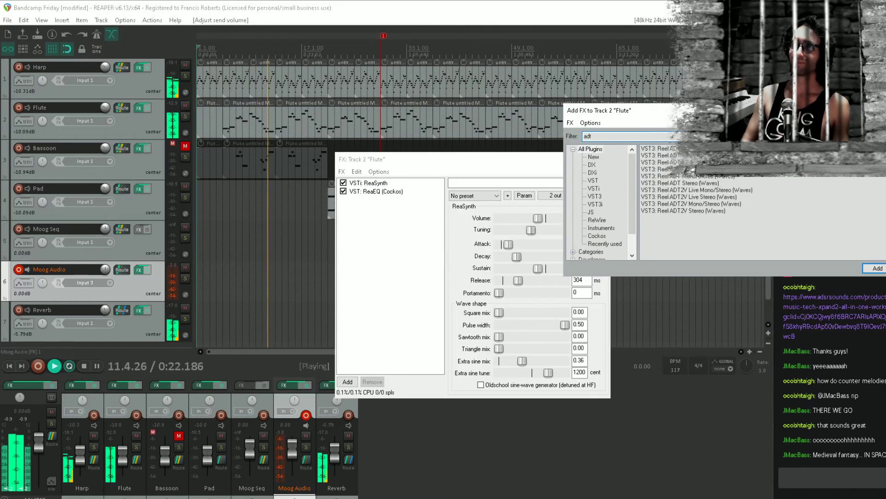
key("Down")
key("Down")
key("Down")
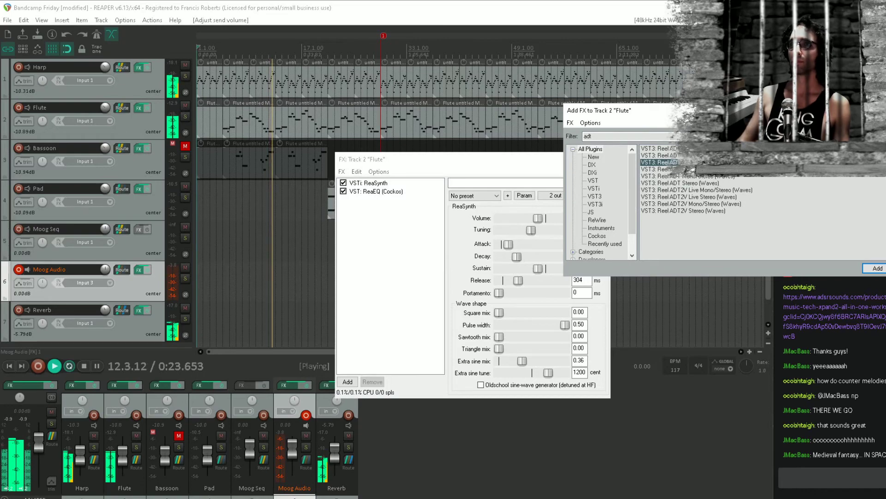
key("Return")
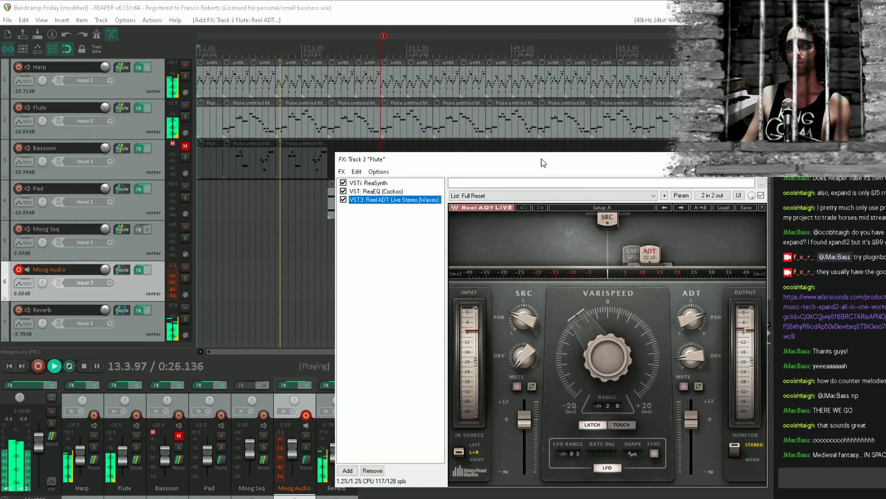
left_click_drag(542, 163, 415, 117)
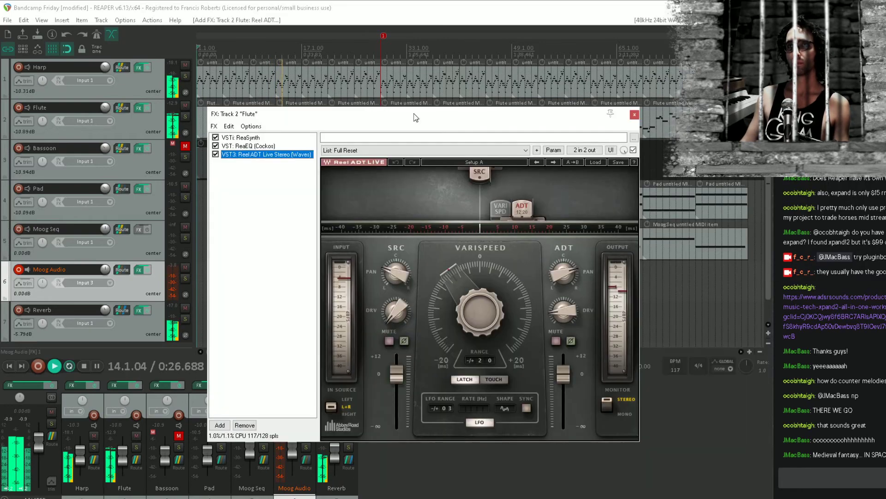
Load the Vocal Rock Ghost preset in the Flute track's Reel ADT Live plugin, close the FX window and save the project
left_click(472, 152)
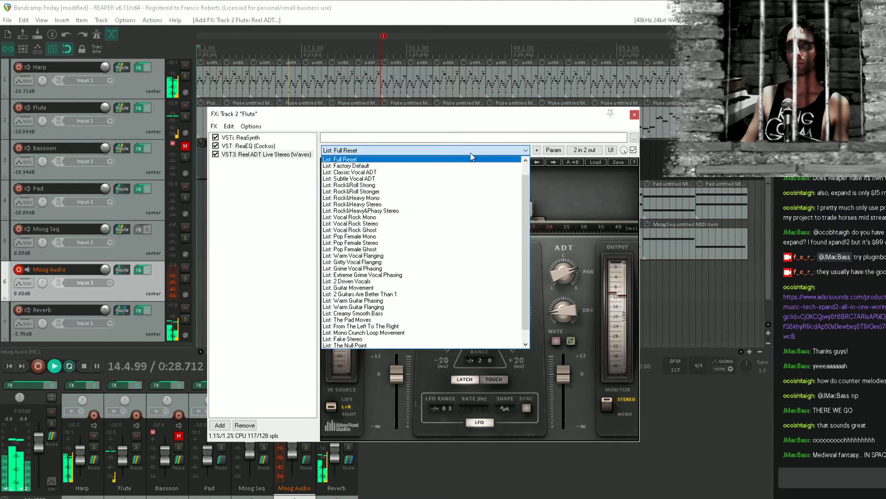
left_click(424, 231)
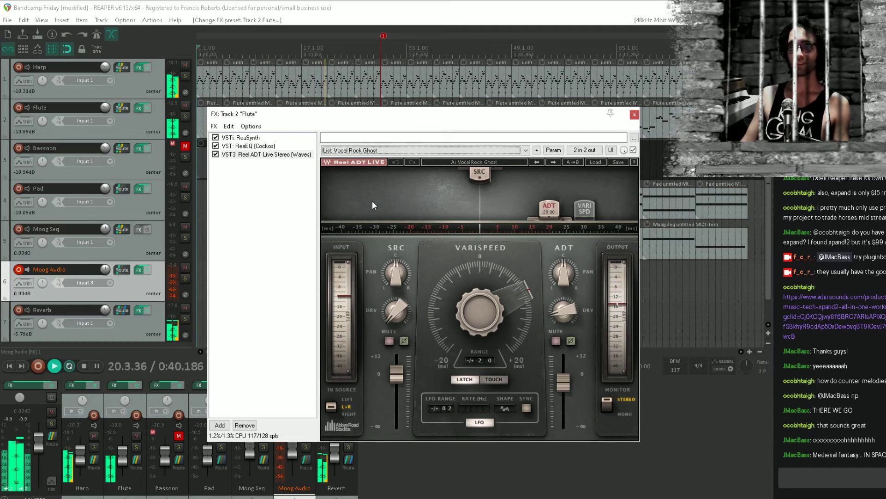
left_click(633, 115)
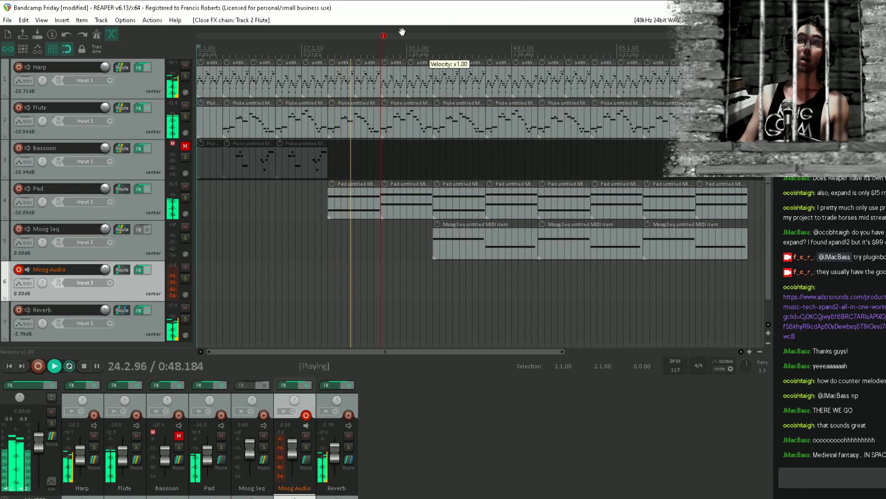
key("ctrl+s")
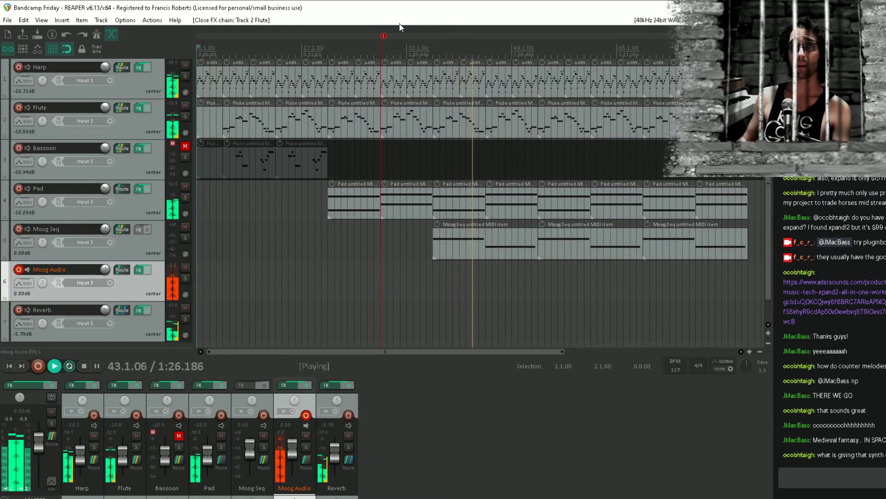
Reopen the Flute's Reel ADT Live, switch to Setup B, load the Classic Vocal ADT preset and enable LFO sync
left_click(140, 106)
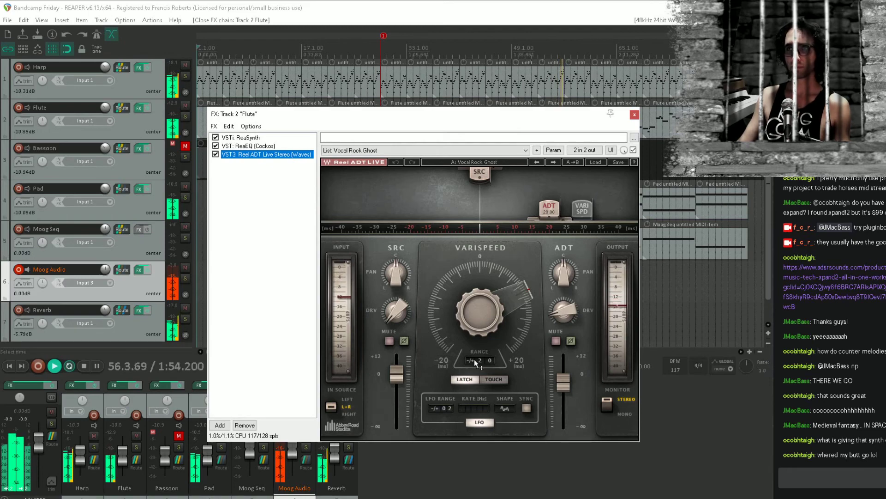
left_click(489, 165)
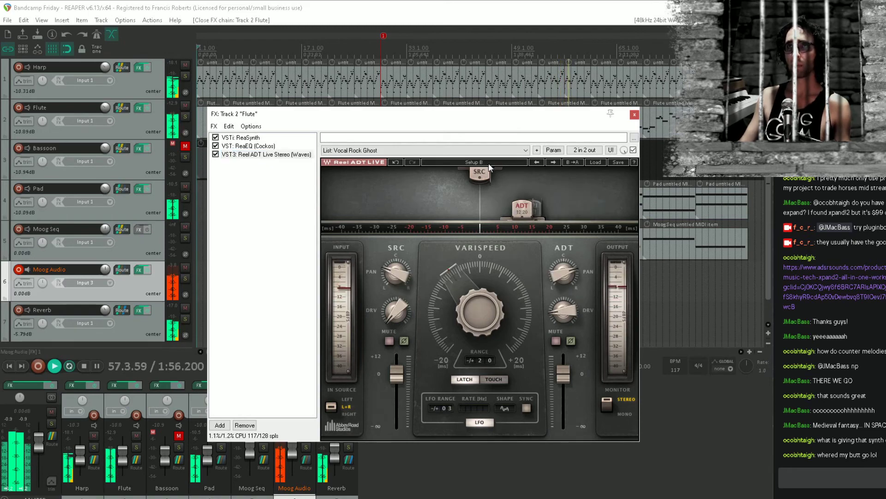
left_click(486, 153)
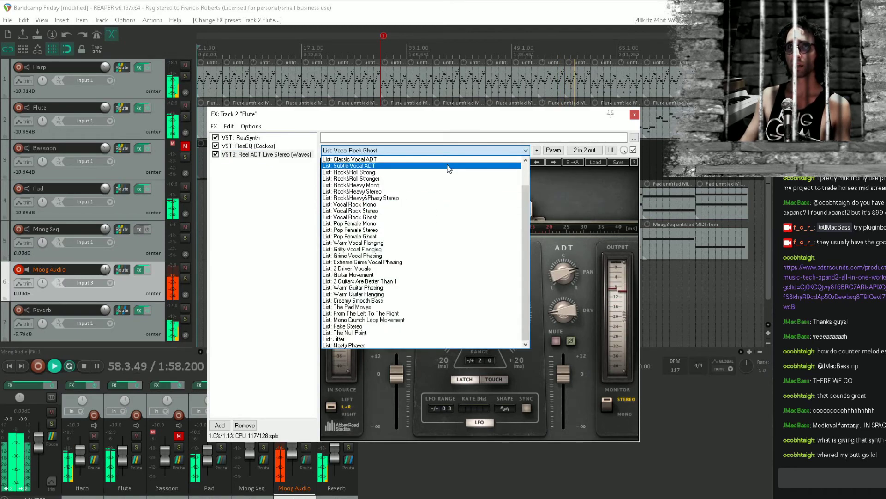
left_click(465, 170)
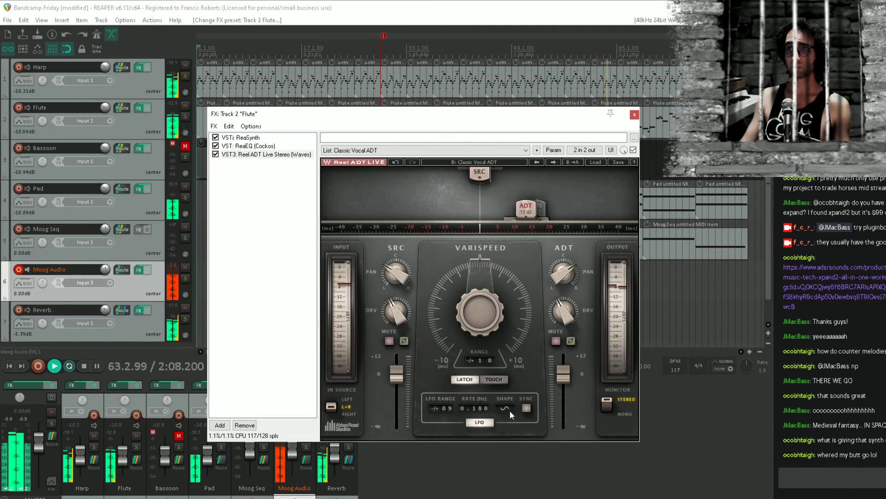
left_click(525, 409)
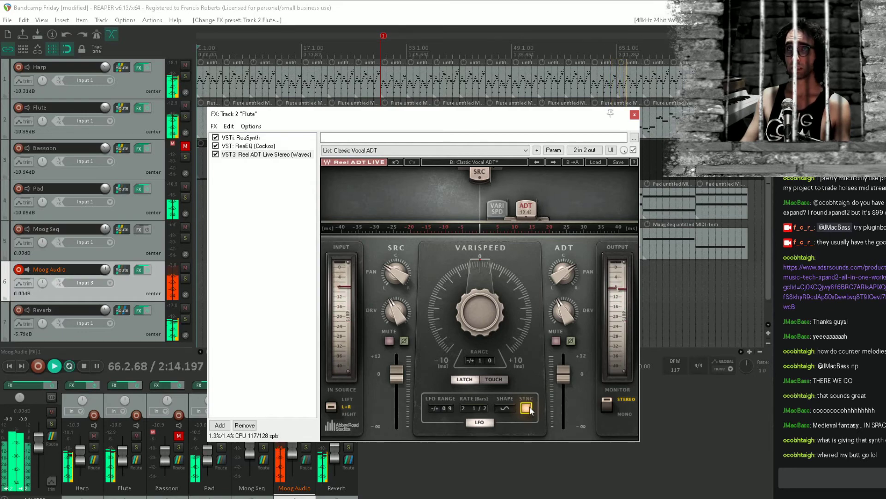
Fine-tune the SRC and ADT pan in the Flute's Reel ADT Live plugin and close the FX window
left_click_drag(395, 276, 395, 291)
left_click_drag(563, 274, 562, 264)
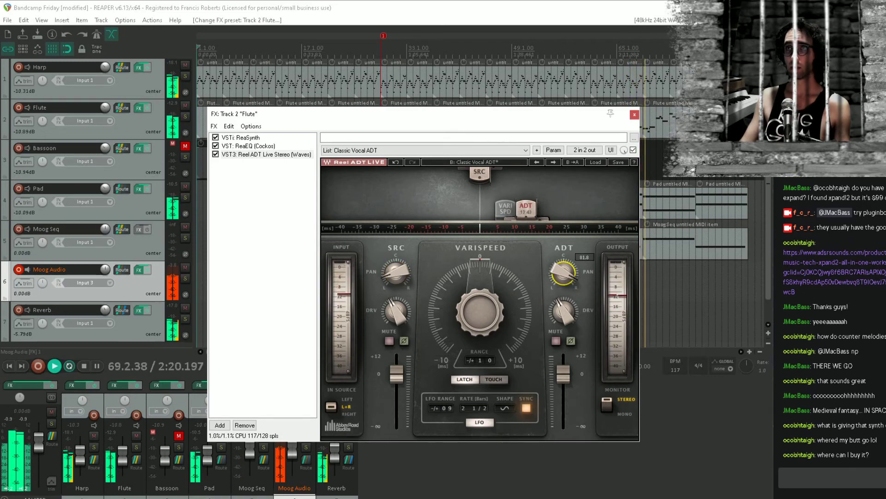
left_click(298, 275)
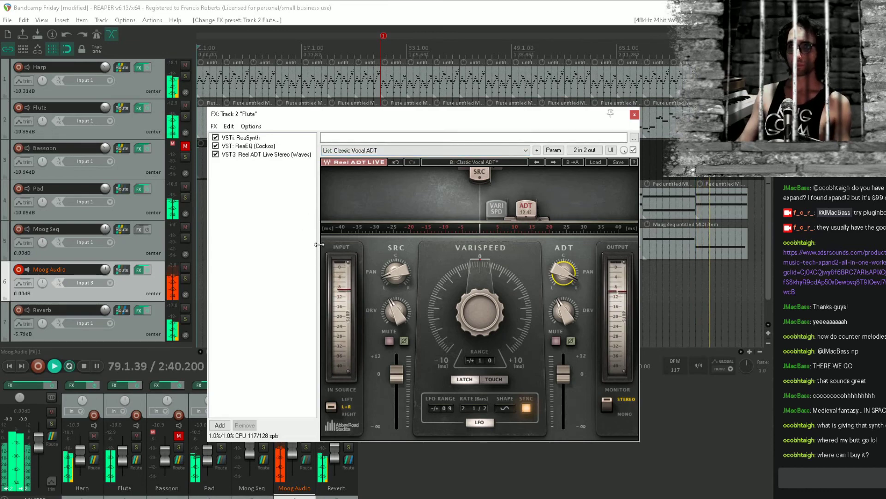
left_click(635, 116)
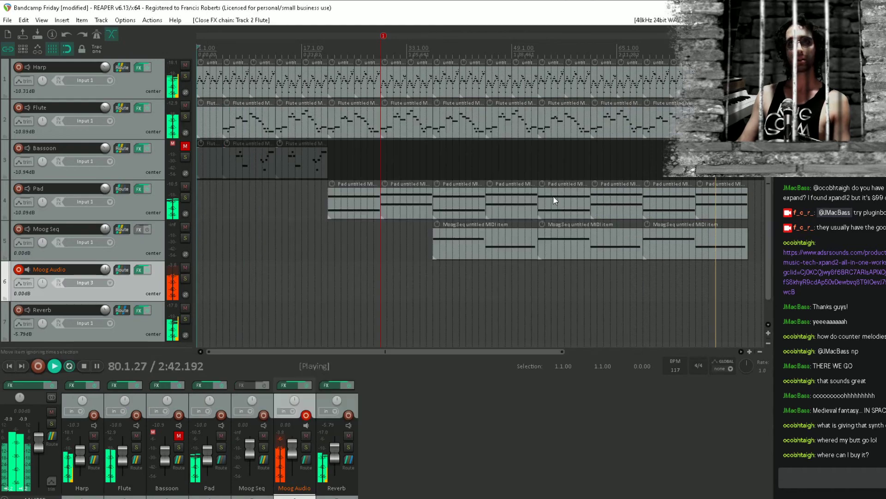
Stop playback, place the edit cursor at bar 52 and save the project
key("space")
left_click(532, 282)
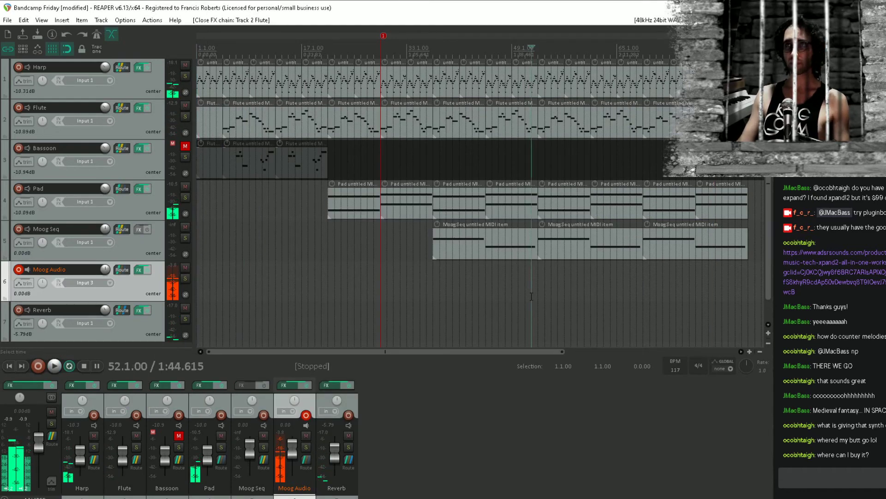
key("ctrl+s")
Duplicate the last Moog Seq item to bar 85 and delete the lower second note from the copy
left_click_drag(735, 251, 626, 222)
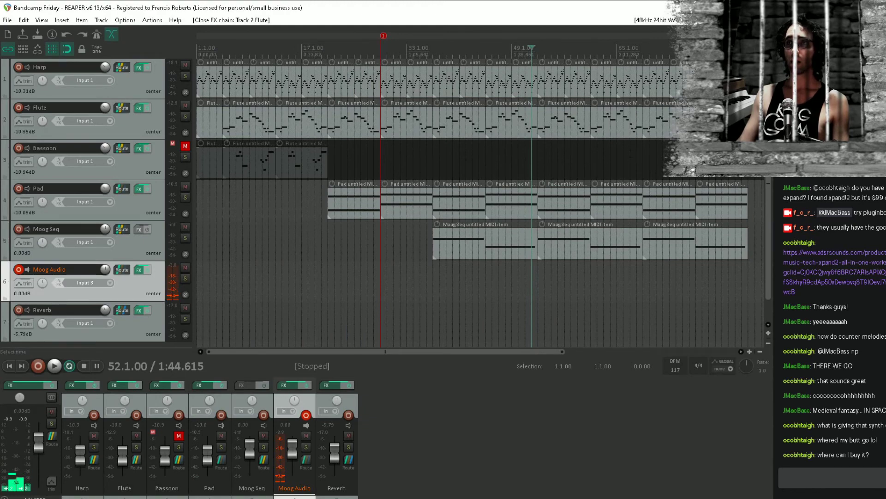
left_click_drag(746, 229, 579, 247)
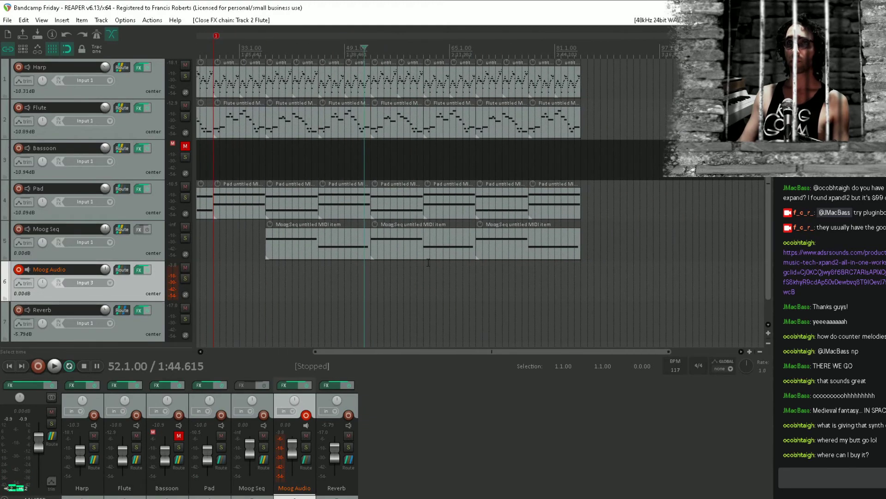
left_click(552, 243)
left_click_drag(597, 235, 702, 235)
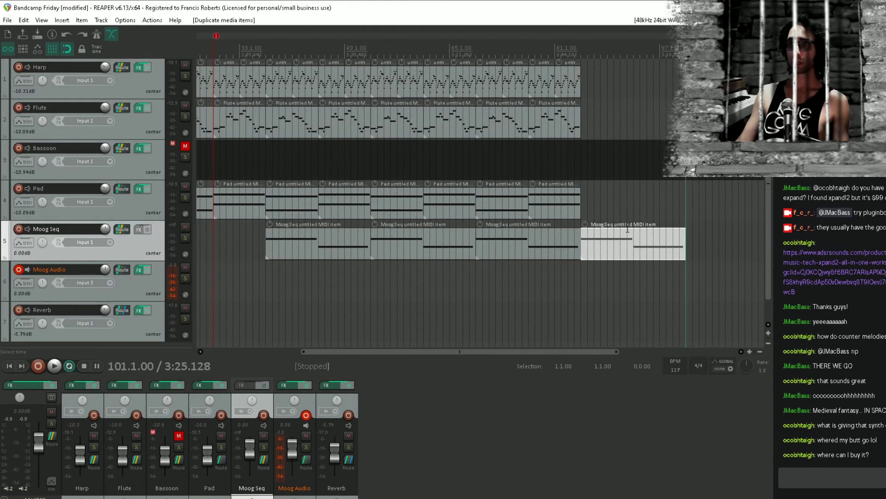
double_click(627, 232)
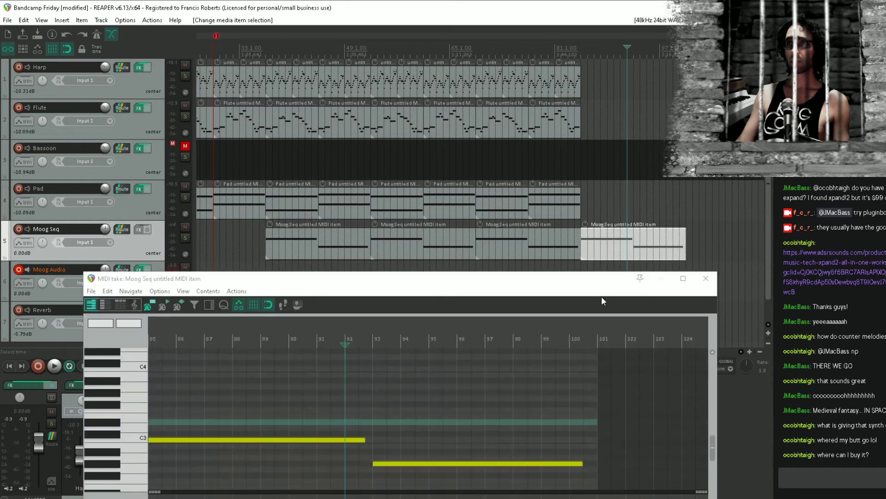
left_click_drag(520, 411, 502, 490)
key("Delete")
left_click(712, 282)
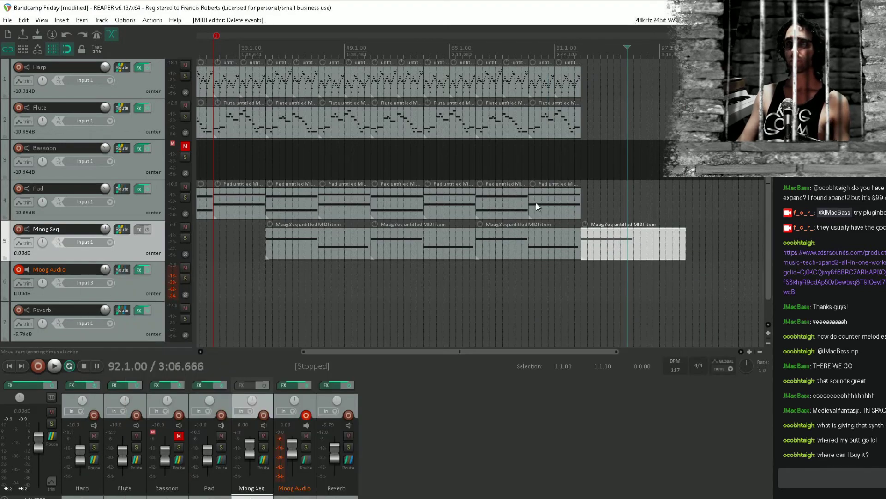
Copy the last two Pad items to bars 85–101, audition briefly from bar 85 and save the project
left_click(535, 203)
left_click_drag(516, 201, 620, 198)
left_click(585, 146)
key("space")
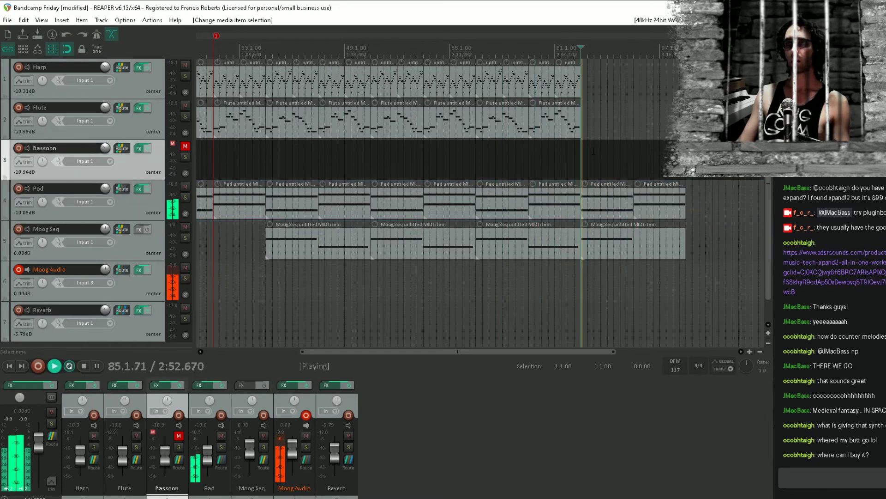
key("space")
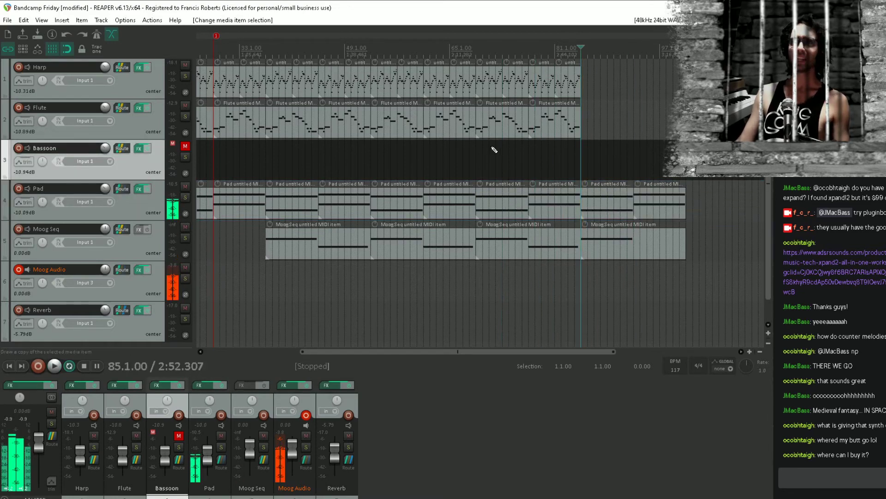
key("ctrl+s")
Duplicate the last 16 bars of the Harp and Flute items so both tracks extend to bar 101
scroll(614, 129, "left", 1)
left_click_drag(563, 82, 498, 95)
key("ctrl+d")
left_click_drag(648, 105, 498, 138)
key("ctrl+d")
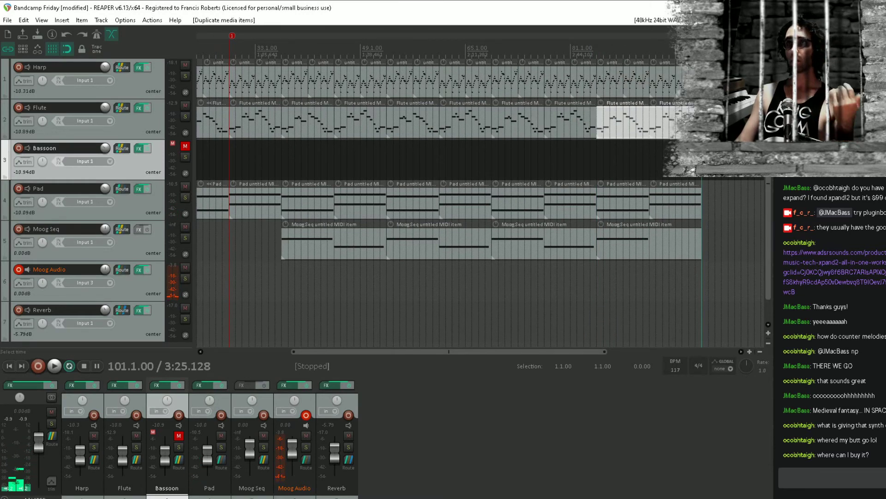
Audition the extended ending from bar 93, stop, place the edit cursor at bar 68 and save the project
left_click(633, 161)
key("space")
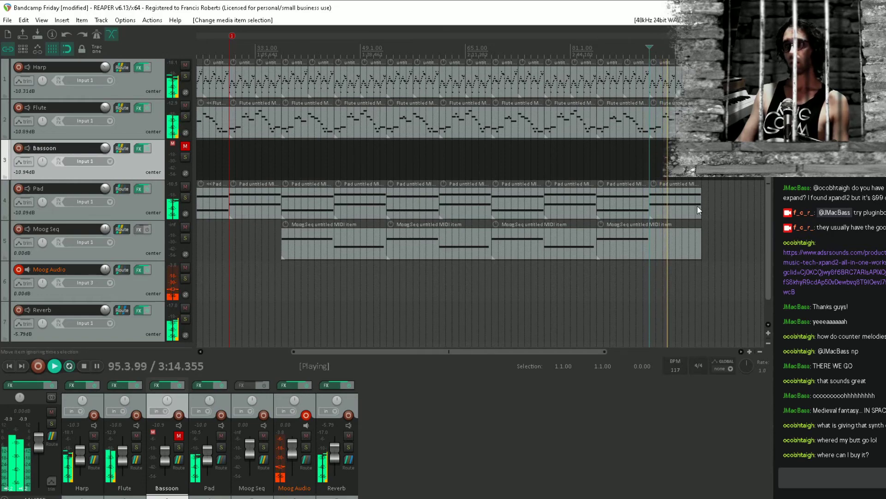
key("space")
left_click(487, 282)
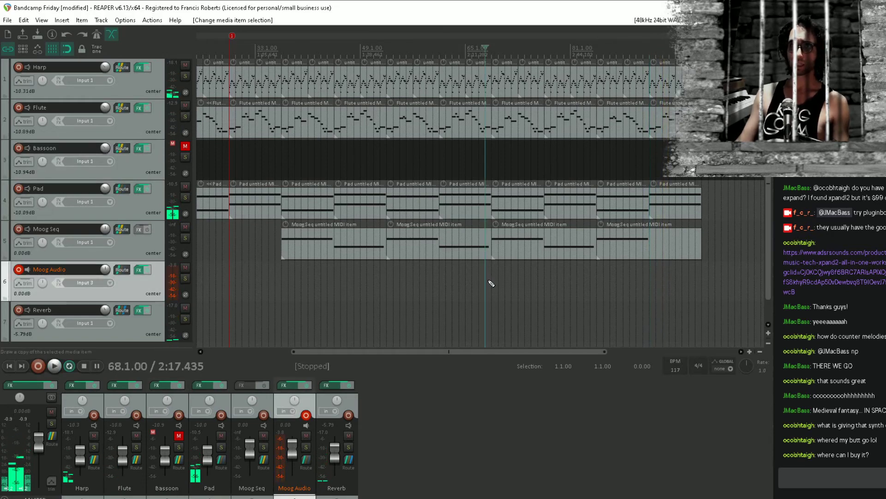
key("ctrl+s")
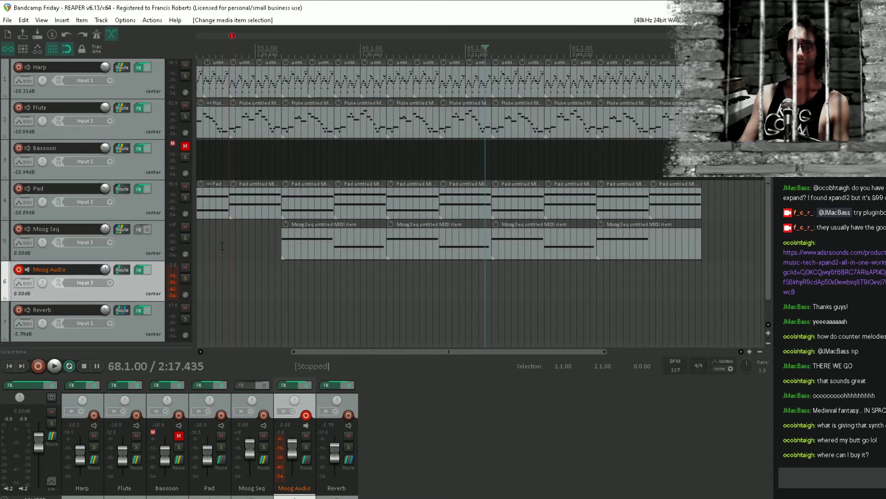
Add the AR TG Mastering Live Stereo (Waves) plugin to the Master track, filtering the plugin list by "ar"
left_click(33, 386)
double_click(98, 103)
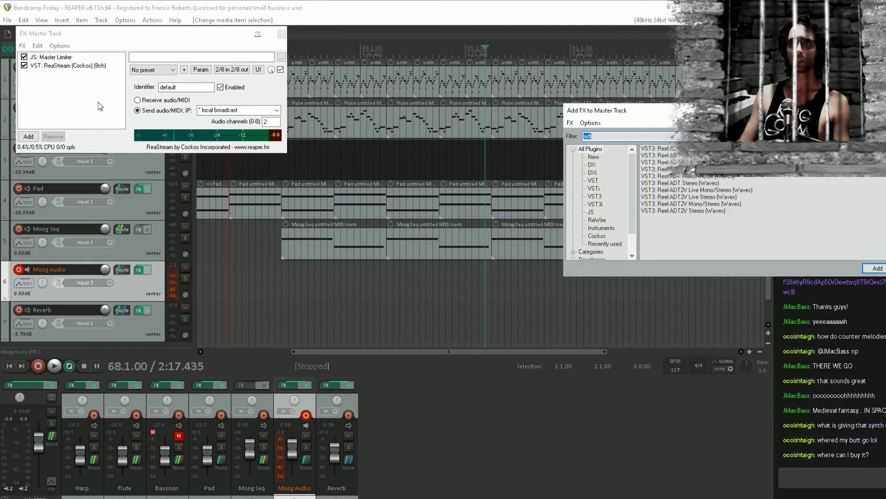
type("r")
key("Down")
key("Down")
key("Down")
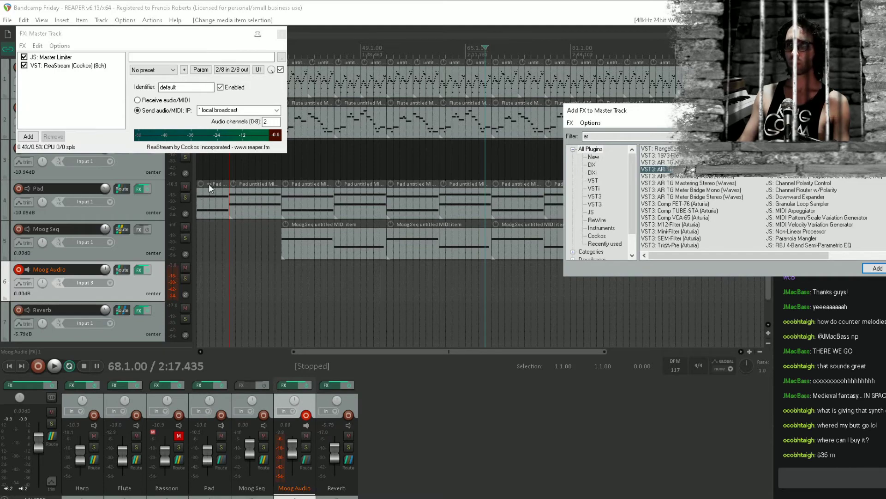
key("Return")
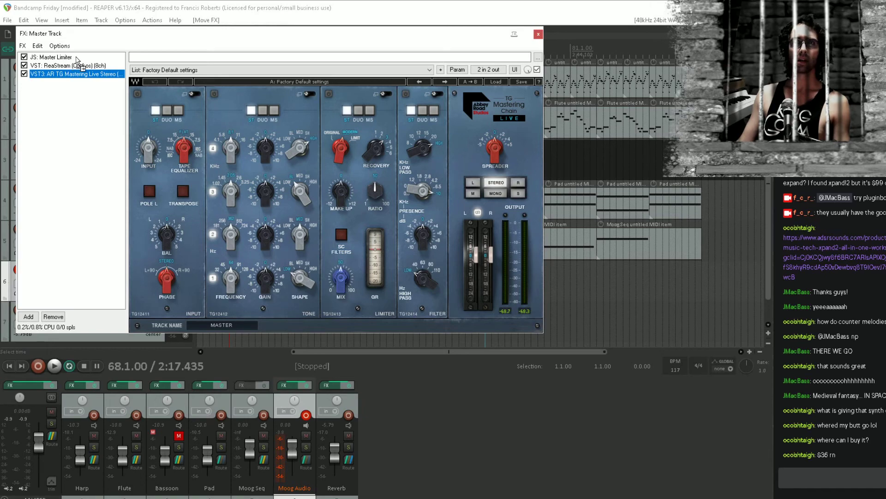
Move AR TG Mastering Live Stereo above the Master Limiter in the Master FX chain and save the project
left_click_drag(77, 60, 78, 60)
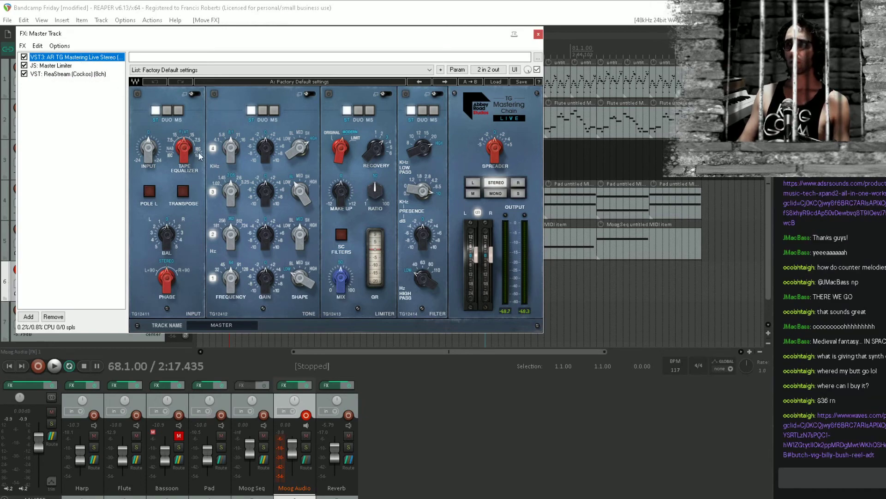
left_click(299, 2)
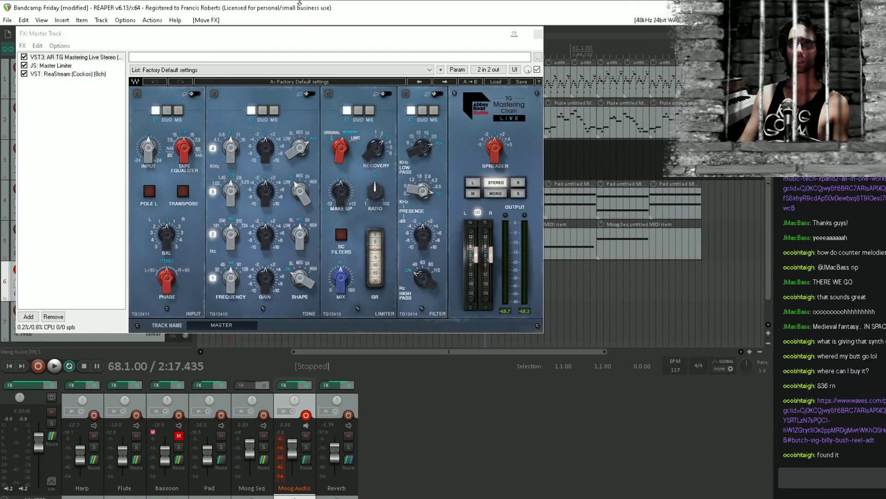
key("ctrl+s")
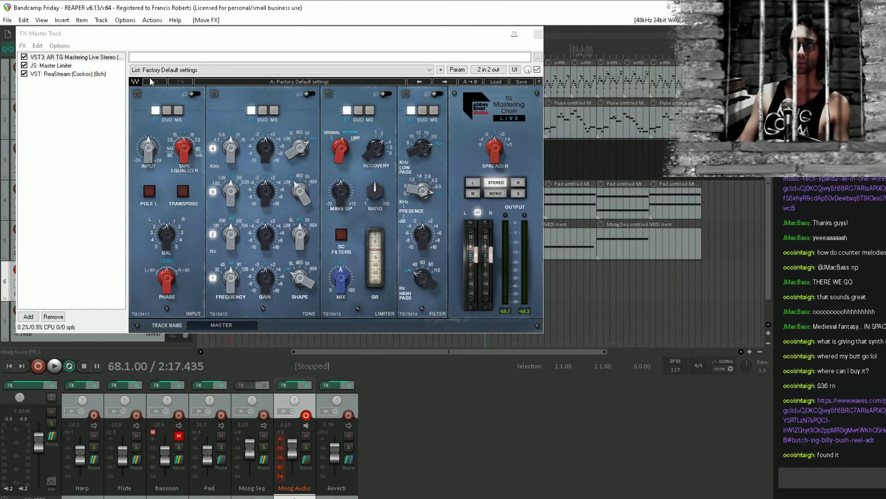
Try different tape equalizer and Spreader settings in the TG Mastering Chain during playback and compare them with the plugin bypassed
left_click_drag(255, 34, 301, 76)
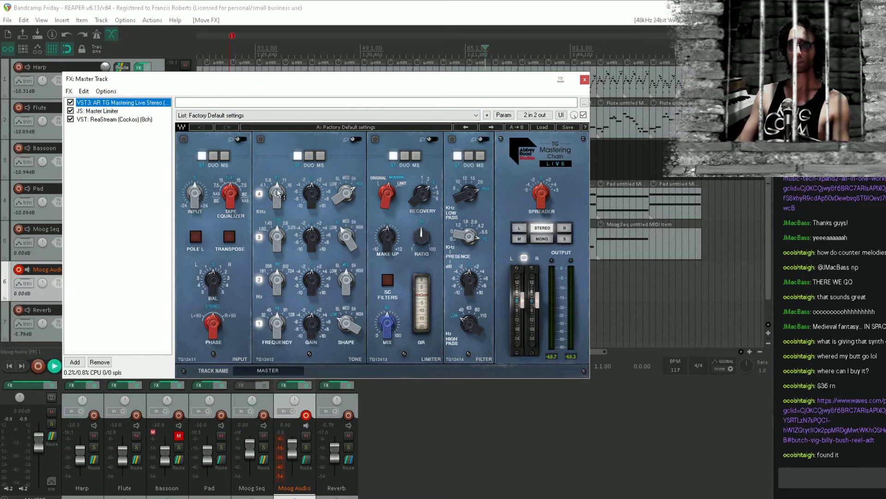
left_click_drag(230, 194, 230, 187)
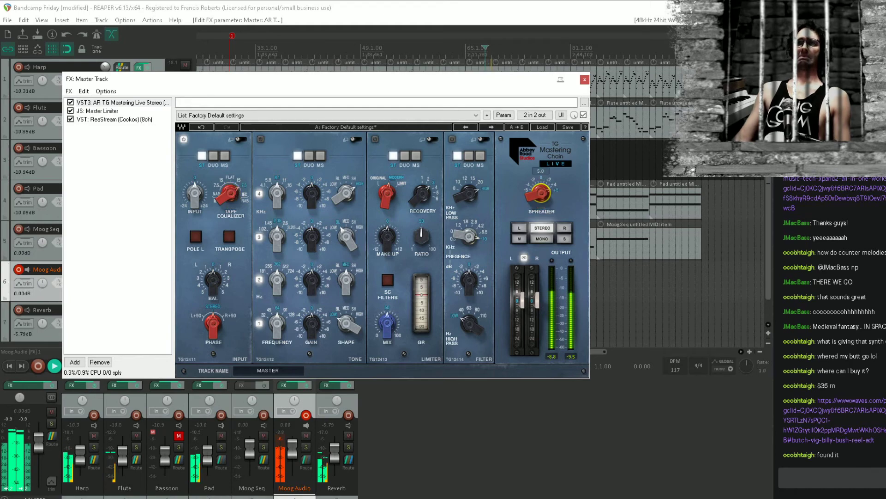
left_click_drag(541, 193, 541, 197)
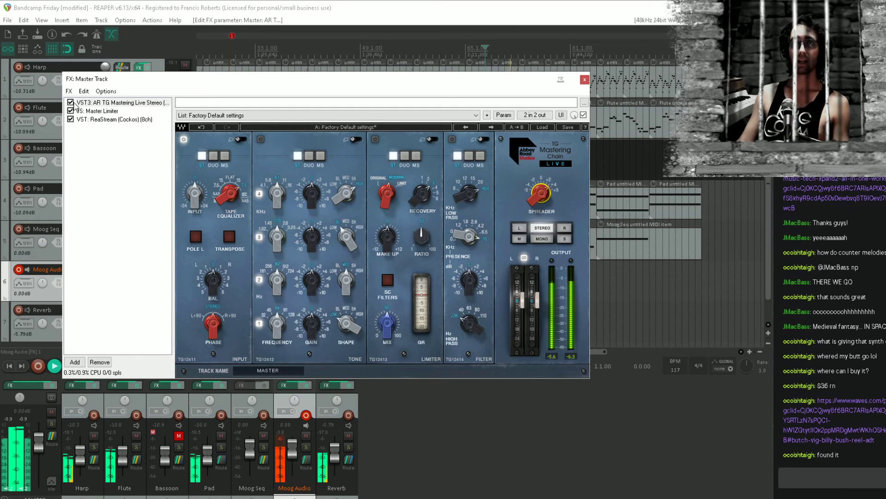
left_click(71, 102)
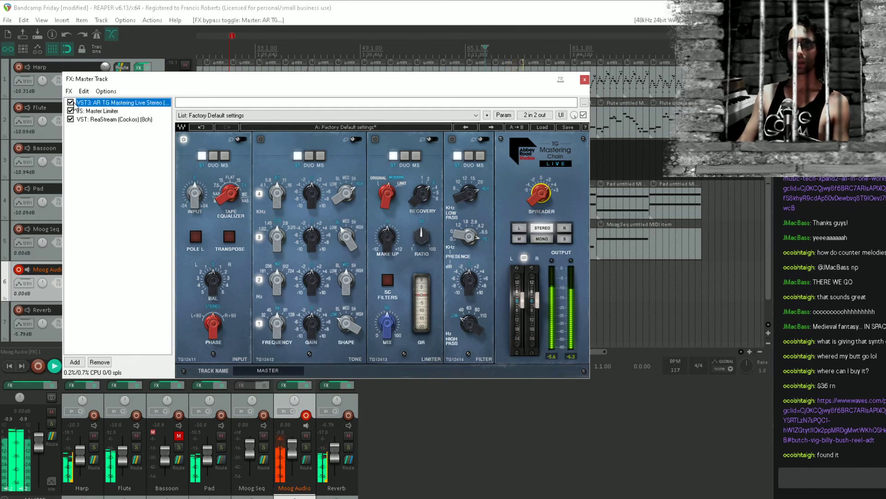
Load the More Depth & Width preset in the Master track's TG Mastering Chain plugin
left_click(282, 115)
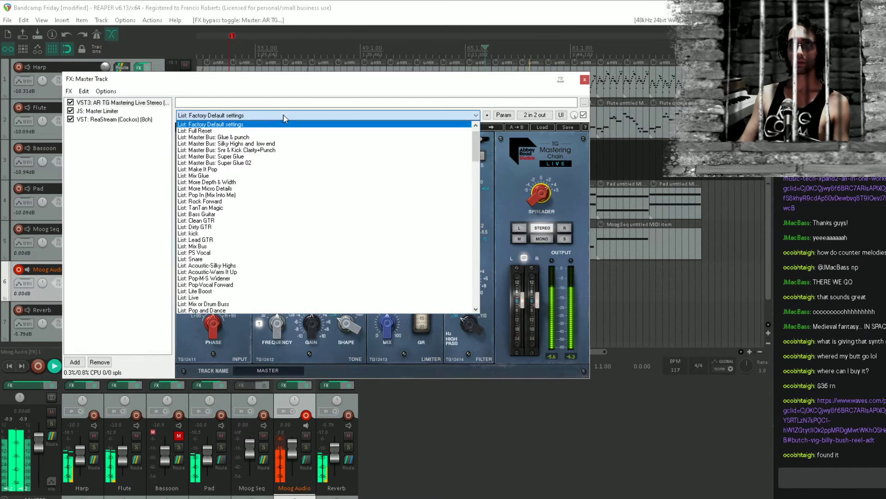
left_click(295, 182)
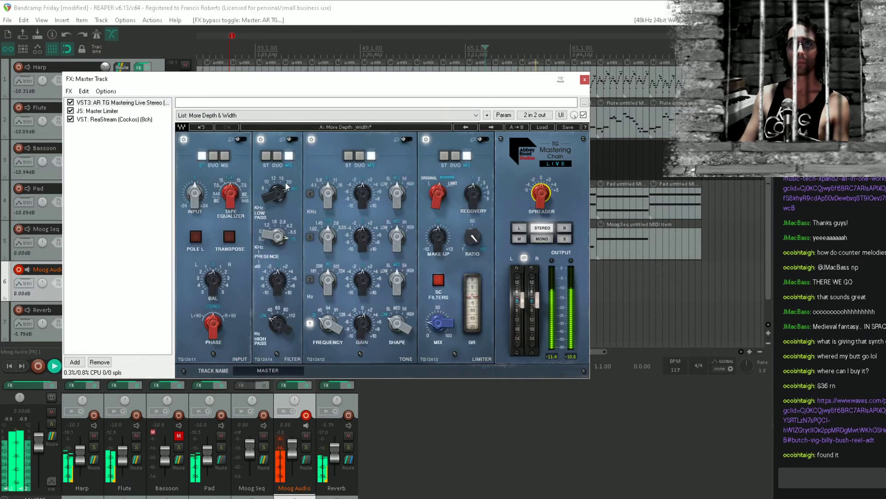
Try the Master Bus: Super Glue 02 preset in the Master track's TG Mastering Chain during playback
left_click(307, 115)
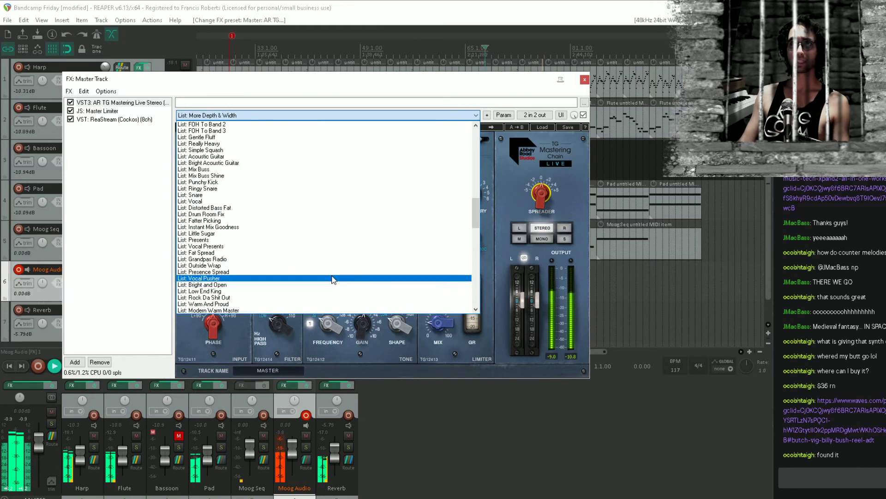
scroll(335, 277, "down", 1)
scroll(333, 279, "up", 5)
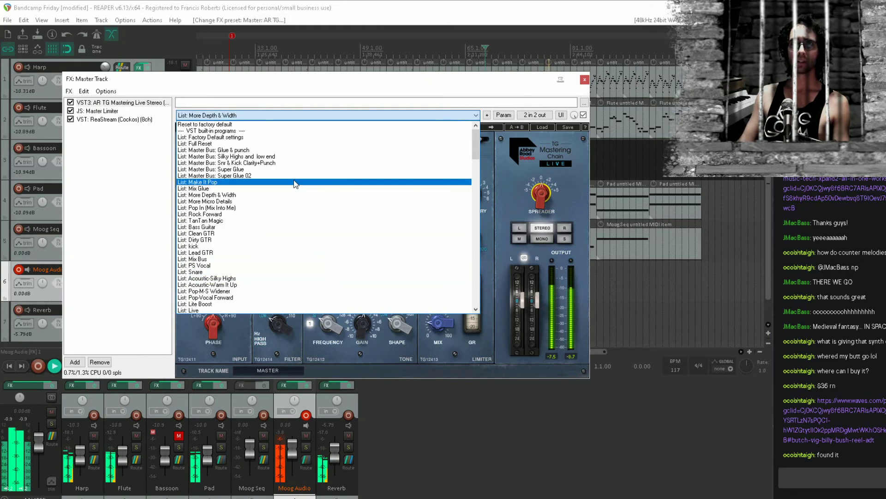
left_click(355, 175)
Load the Console Presence preset in the Master track's TG Mastering Chain and adjust its tape equalizer and Spreader
left_click(305, 115)
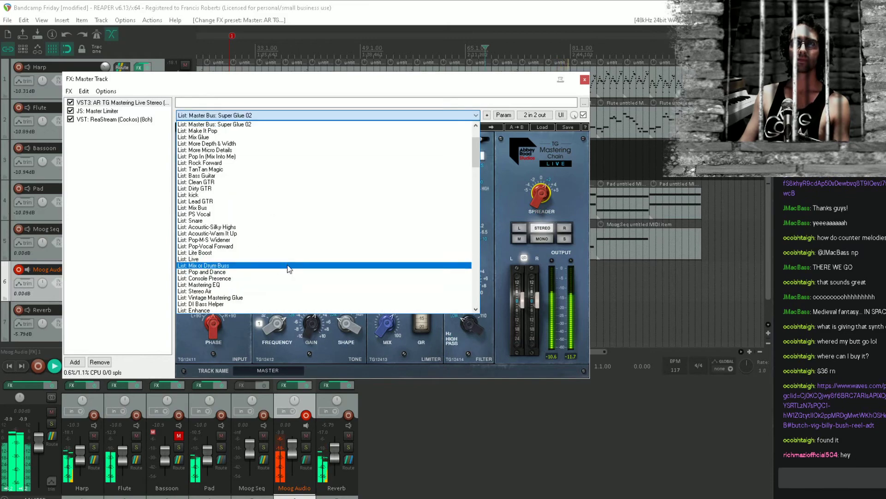
left_click(294, 278)
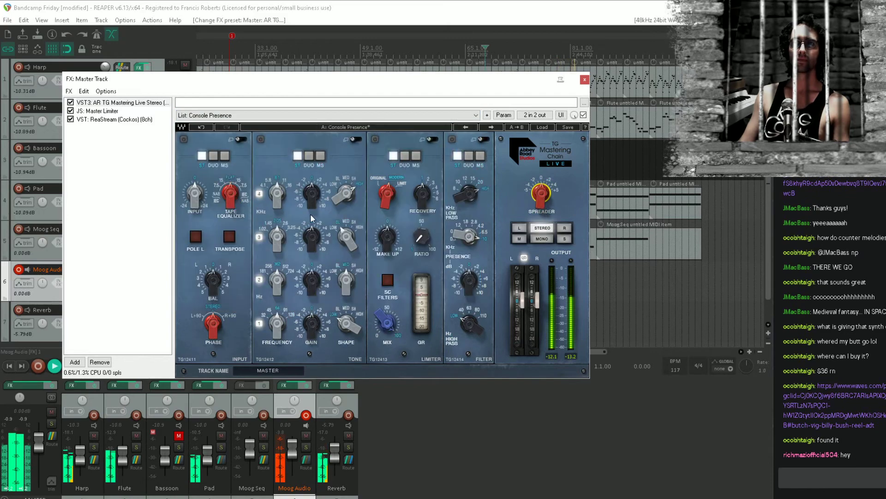
left_click_drag(230, 200, 260, 212)
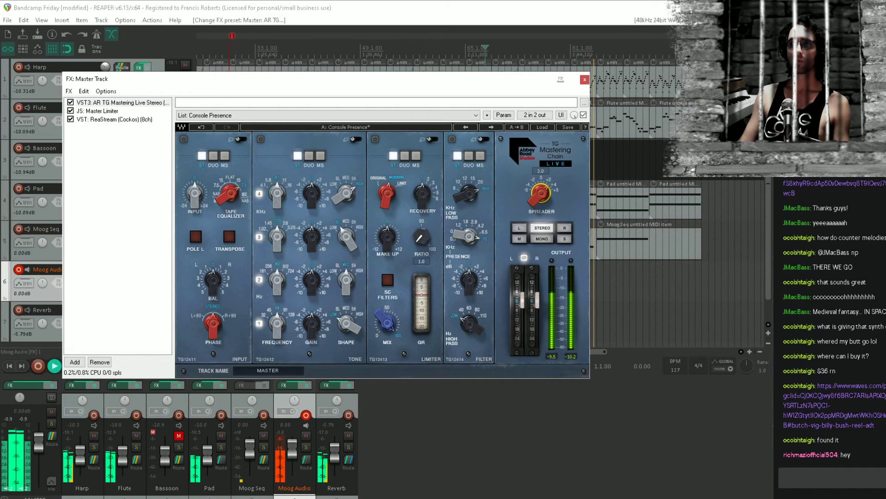
Close the Master track's FX chain, stop playback and save the project
left_click(111, 102)
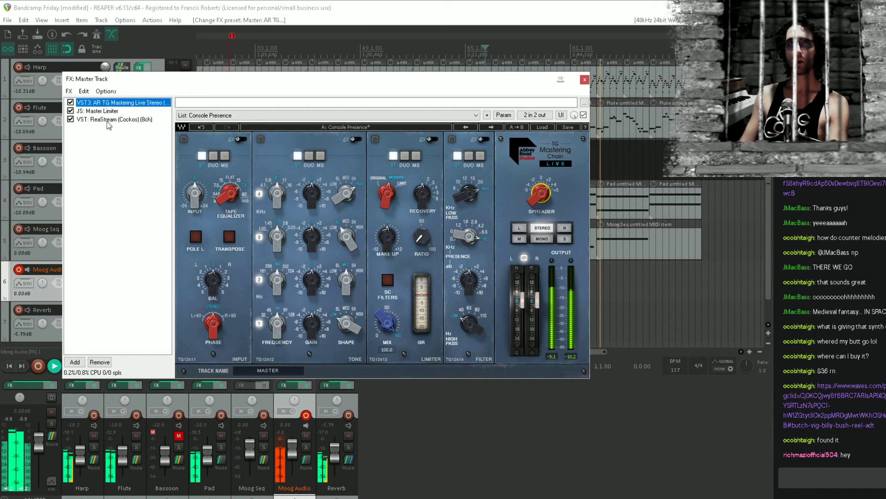
key("Delete")
key("Escape")
key("space")
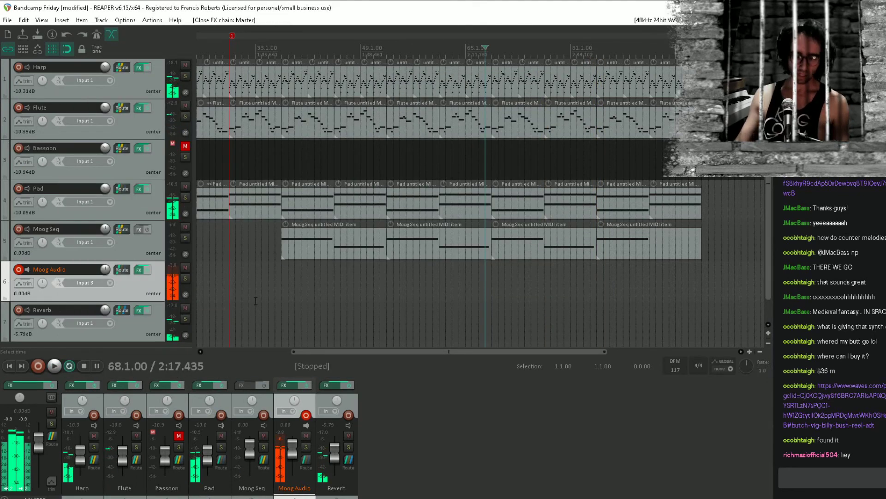
key("ctrl+s")
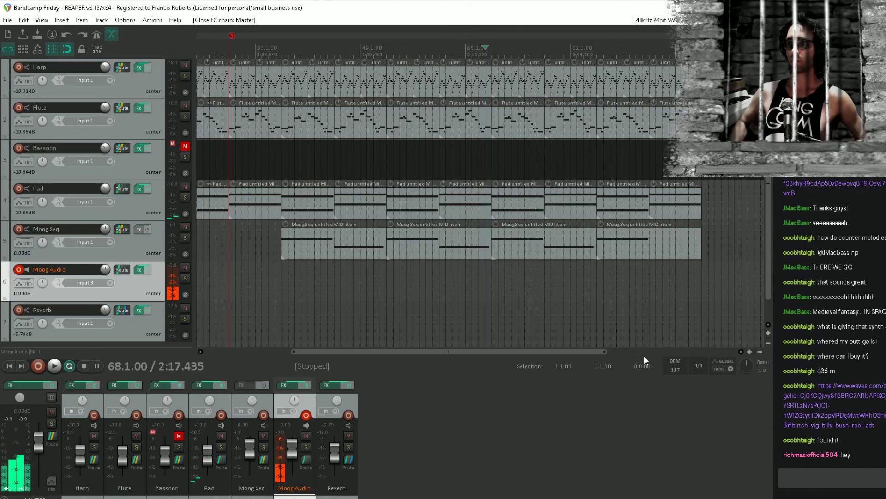
Duplicate the last 16 bars of Harp and Flute items to extend both tracks from bar 101 to bar 117
left_click(281, 284)
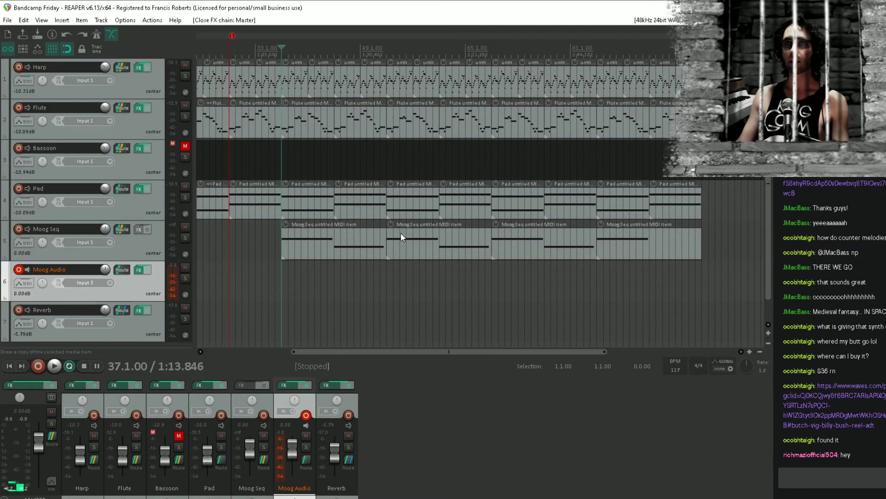
scroll(401, 232, "down", 3)
left_click(526, 281)
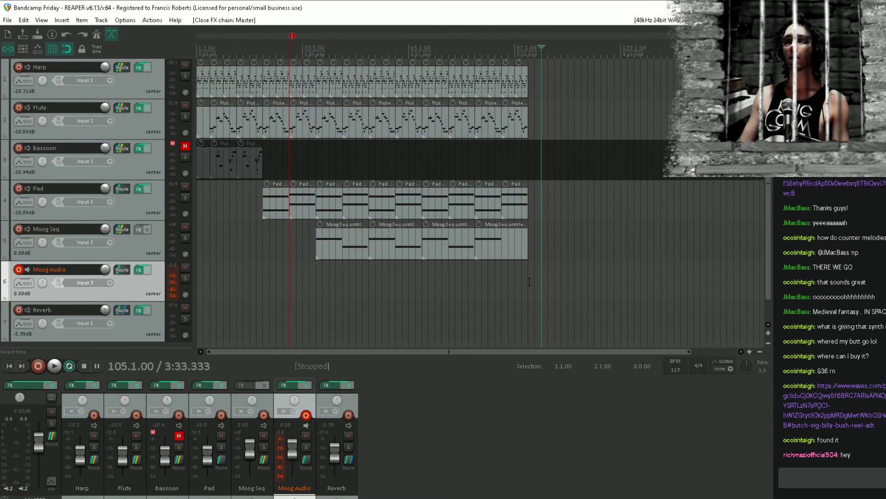
scroll(527, 280, "up", 2)
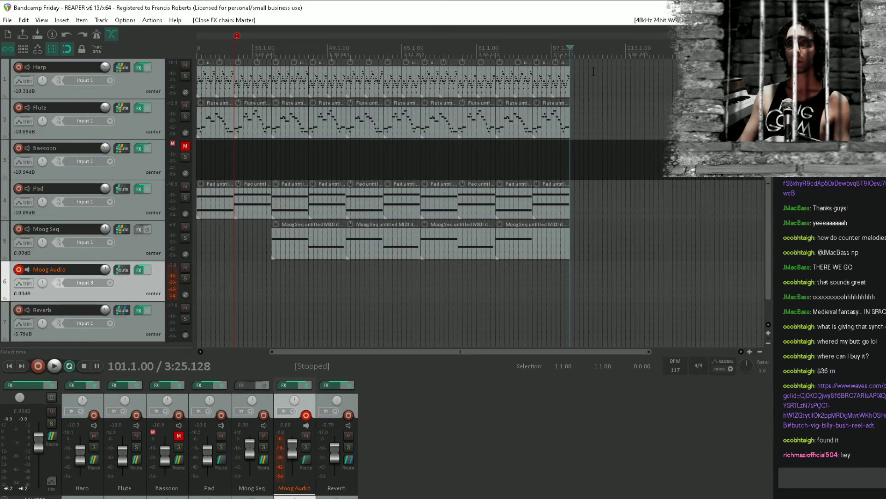
scroll(573, 107, "up", 2)
left_click_drag(588, 81, 421, 137)
key("ctrl+d")
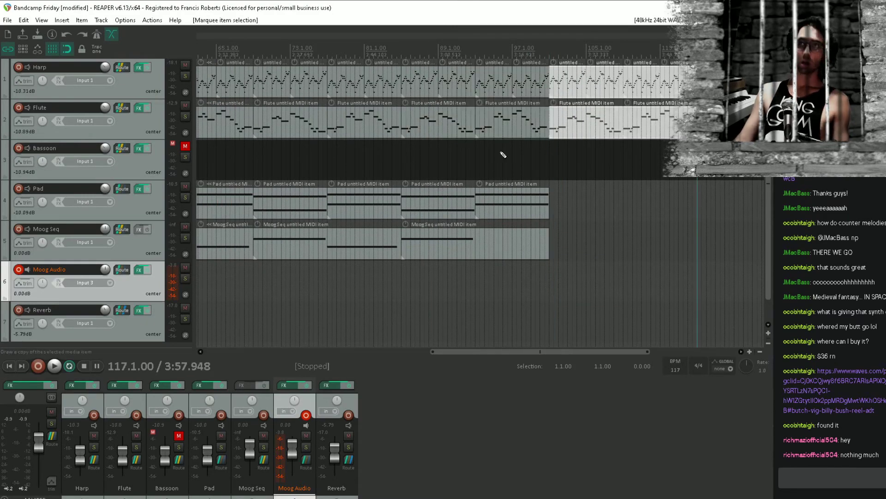
Play back the extended Harp and Flute ending, place the edit cursor at 109.3.00 and save the project
left_click(555, 281)
key("space")
left_click(540, 282)
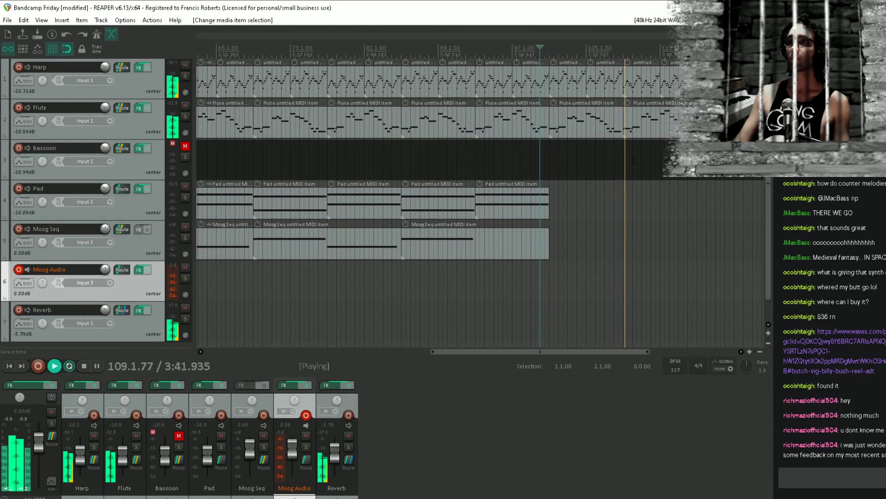
key("space")
left_click(628, 189)
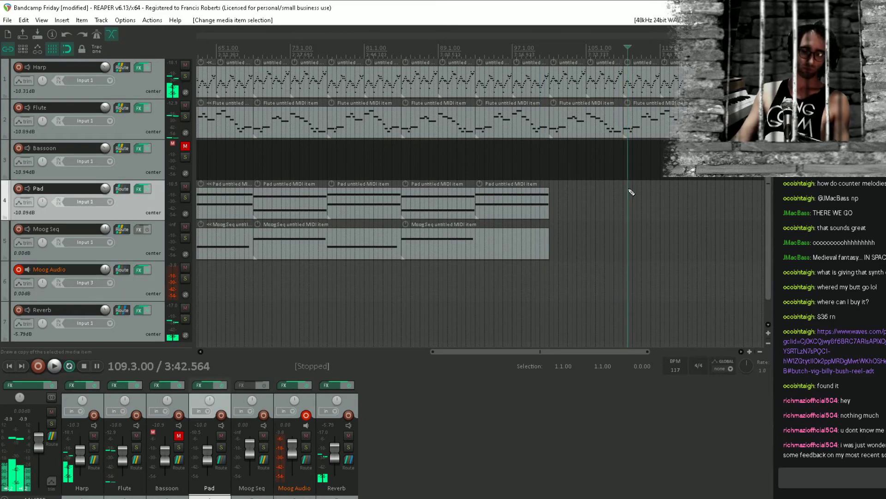
key("ctrl+s")
Reduce the wet mix of the Flute track's Reel ADT Live Stereo plugin during playback, close its FX window and save the project
left_click(139, 110)
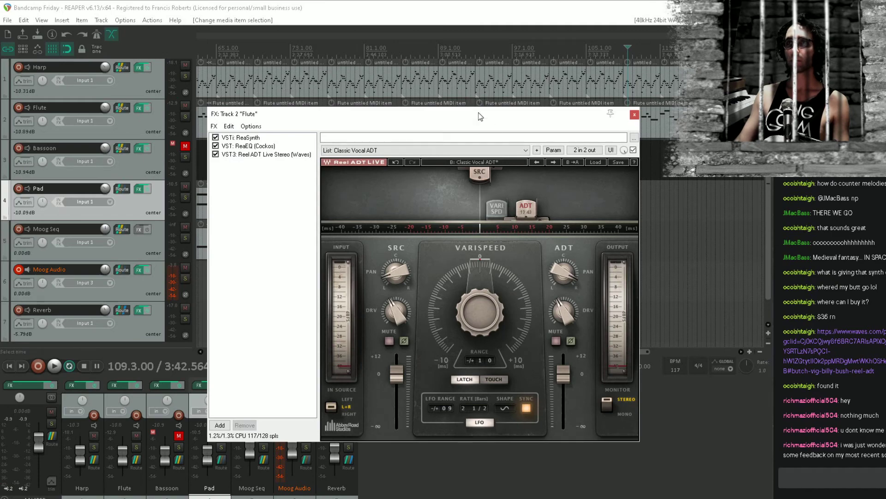
left_click_drag(479, 115, 493, 221)
left_click(319, 83)
key("space")
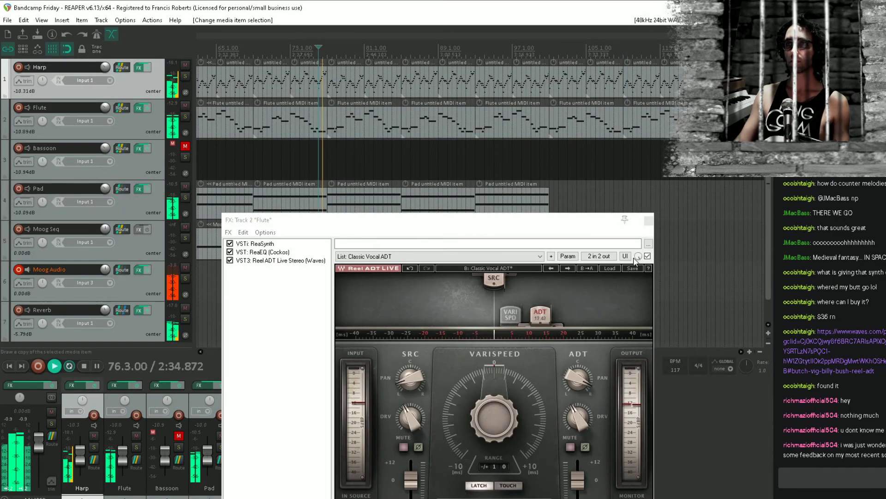
left_click_drag(638, 256, 638, 281)
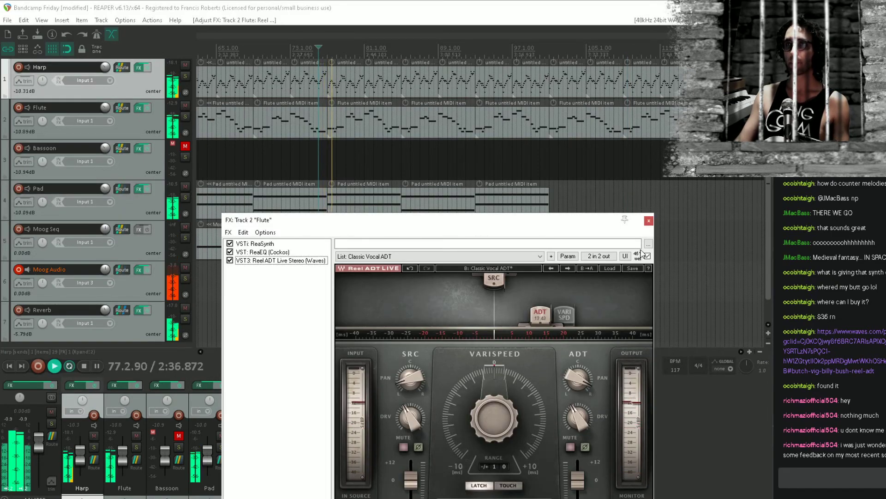
left_click(649, 220)
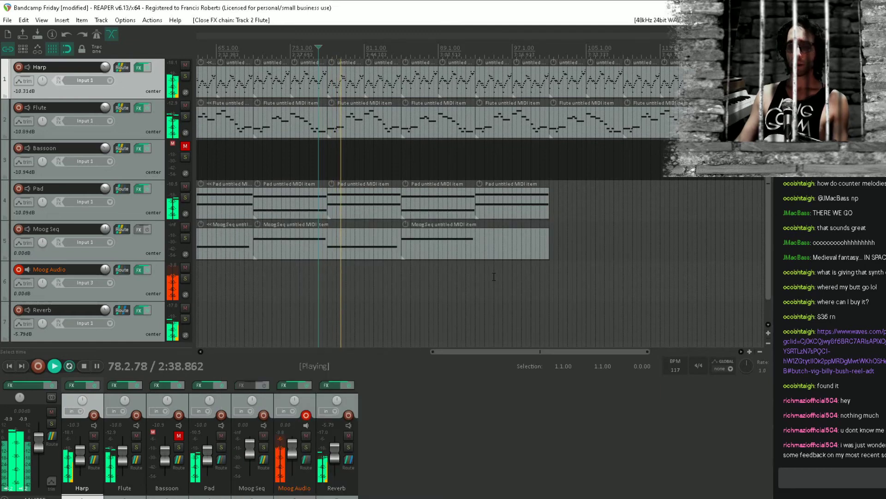
left_click(367, 298)
key("space")
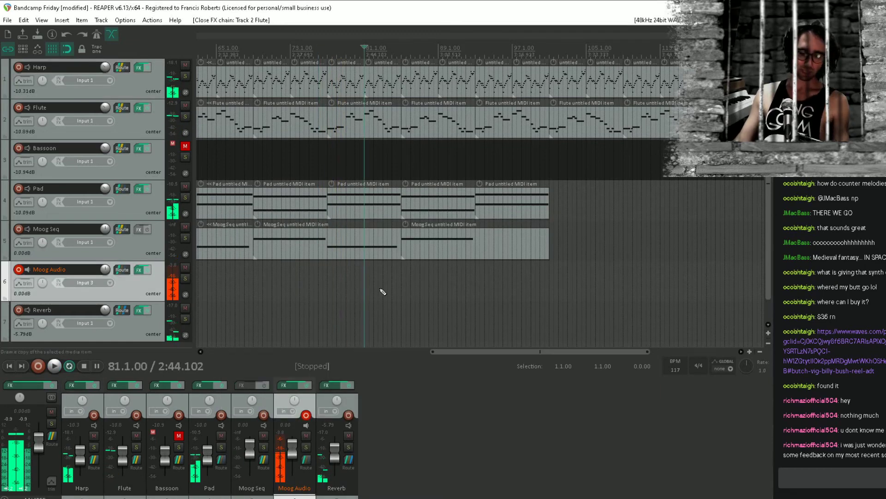
key("ctrl+s")
Remove marker 1 from the timeline
scroll(363, 248, "down", 3)
left_click_drag(206, 273, 400, 283)
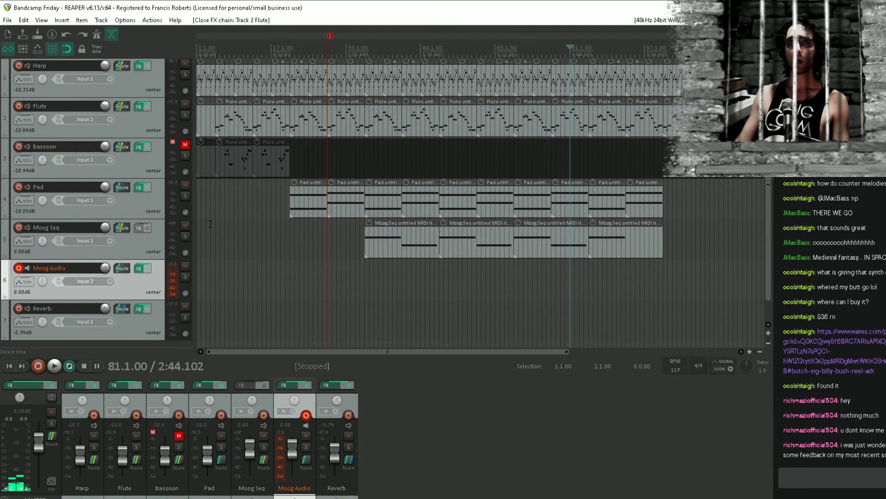
scroll(267, 192, "up", 1)
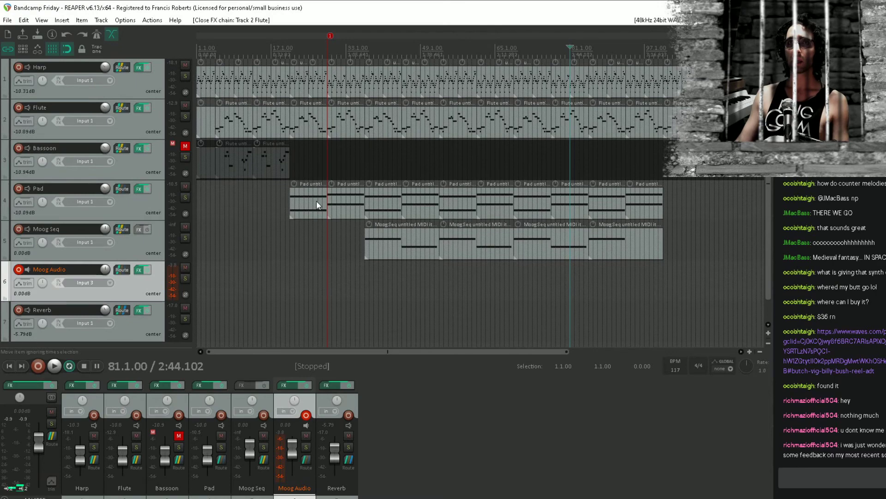
left_click(221, 194)
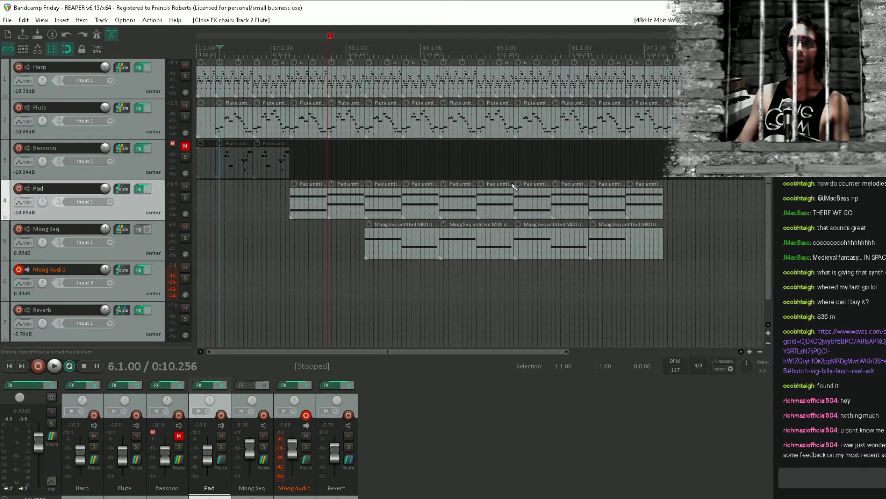
scroll(721, 181, "right", 1)
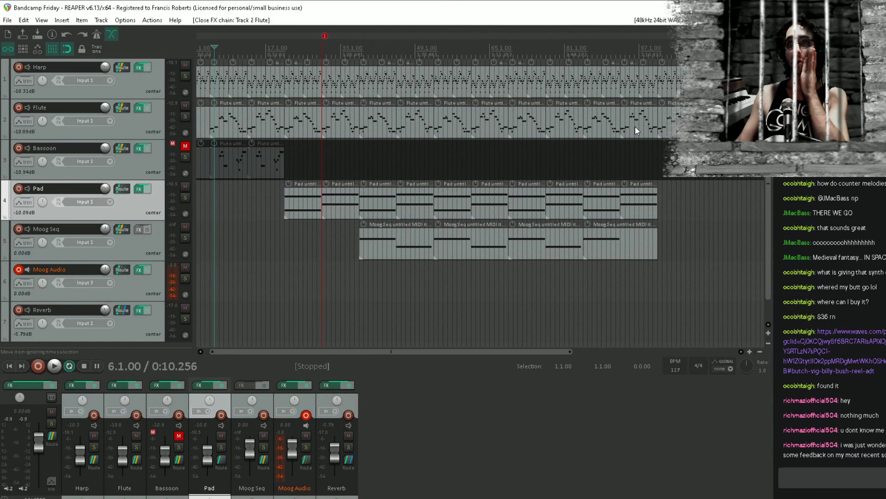
left_click(325, 37, "alt")
scroll(372, 139, "down", 3)
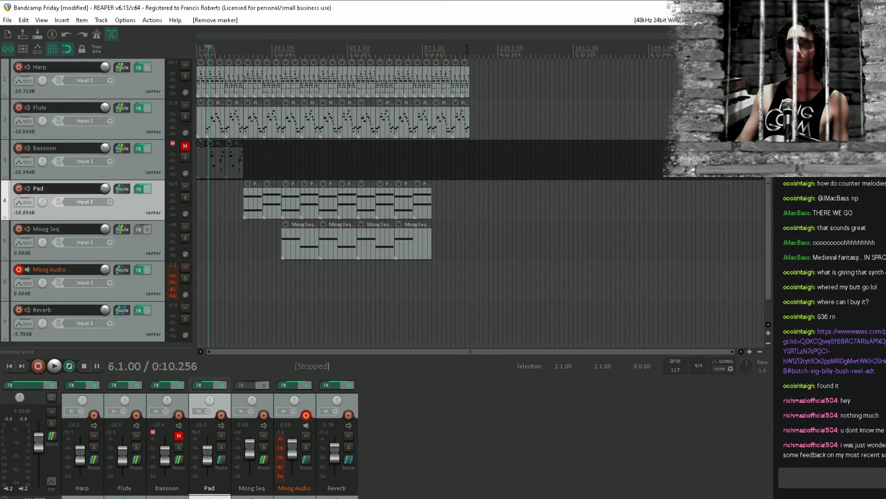
Check the arrangement's end point at 117.1.00, return the edit cursor to the project start and save the project
left_click(464, 49)
left_click(471, 50)
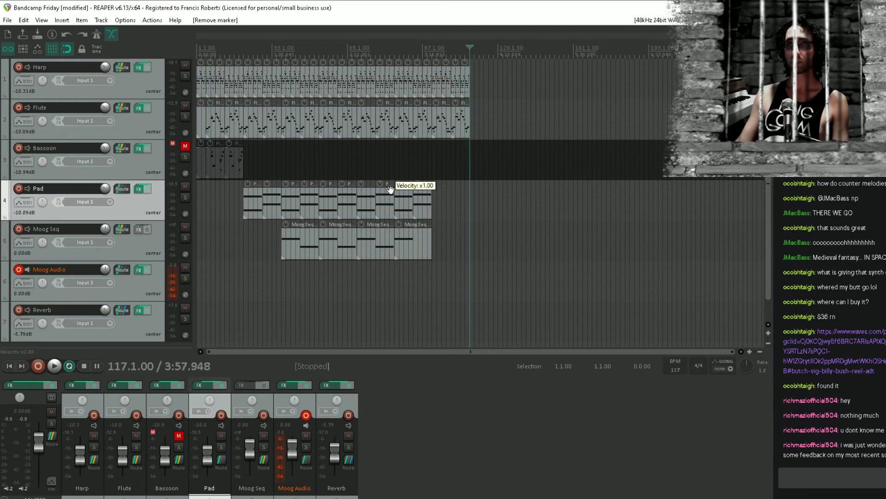
key("Home")
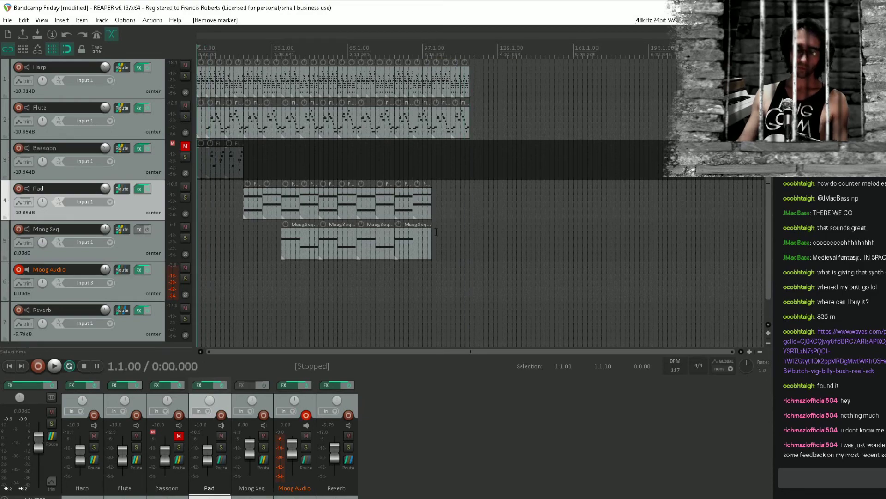
key("ctrl+s")
scroll(506, 231, "up", 3)
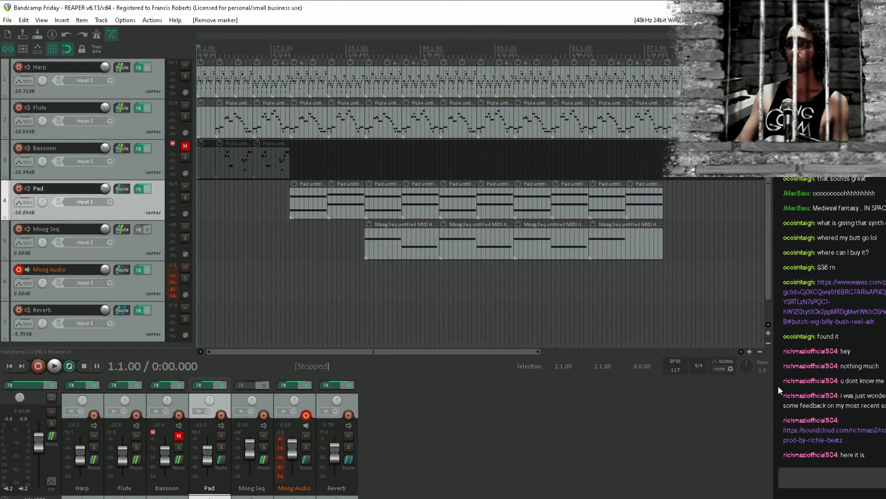
Open the SoundCloud link posted in the chat and listen to several sections of the track, dismissing the Pro Unlimited offer
left_click(822, 430)
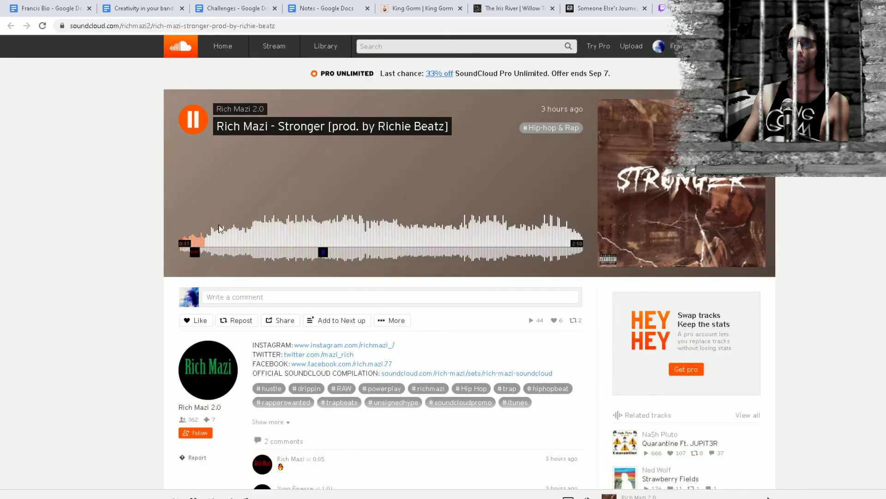
left_click(269, 240)
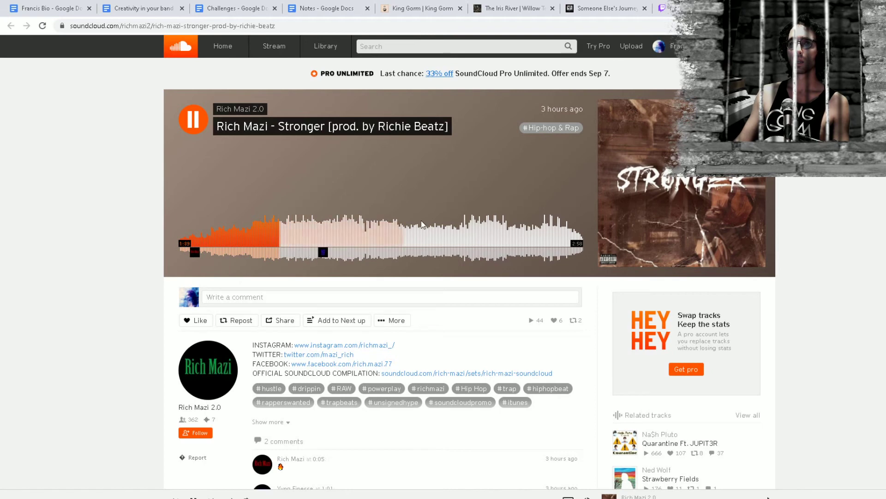
left_click(331, 232)
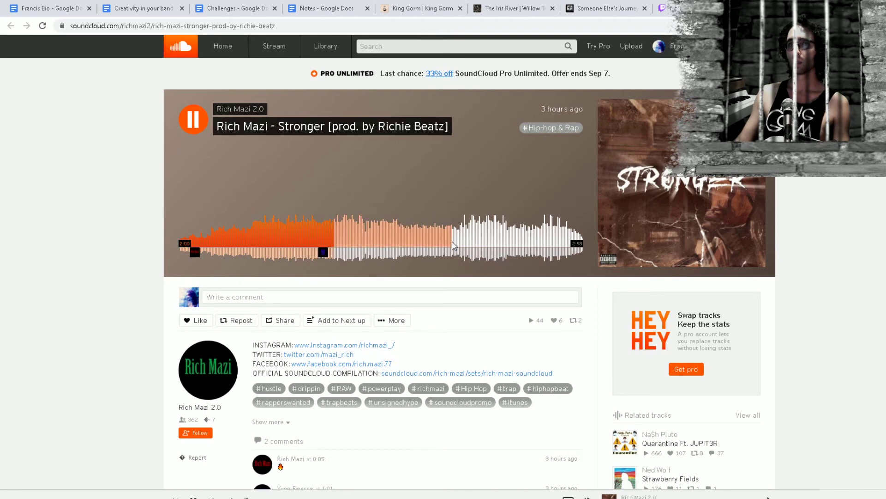
left_click(362, 240)
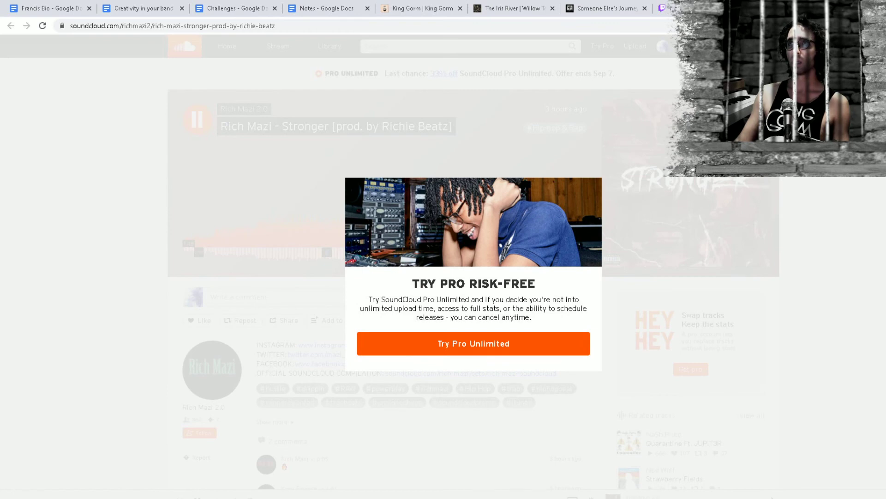
left_click(868, 53)
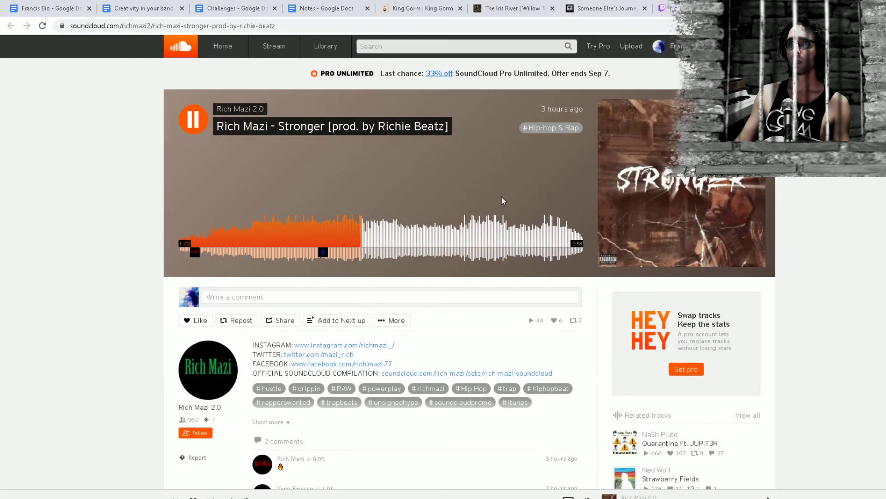
left_click(478, 243)
left_click(408, 244)
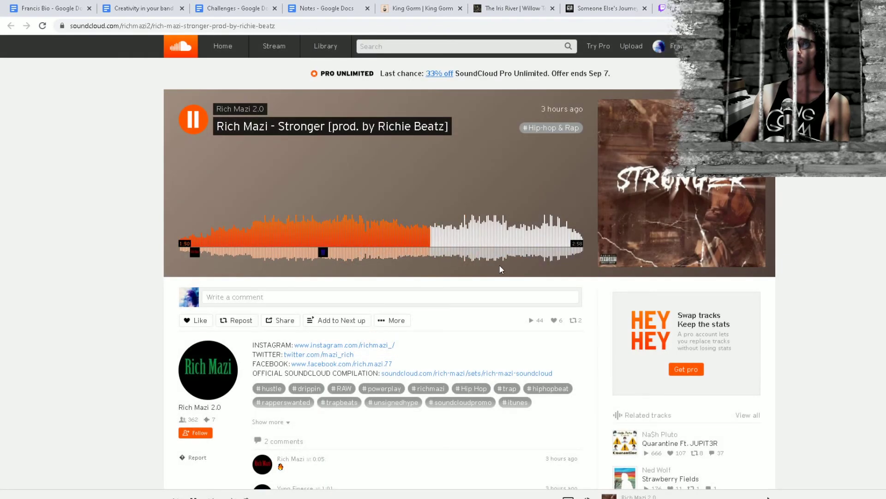
left_click(544, 243)
Close the SoundCloud tab, return to REAPER and place the edit cursor at 37.1.00 on the Moog Audio track
key("ctrl+w")
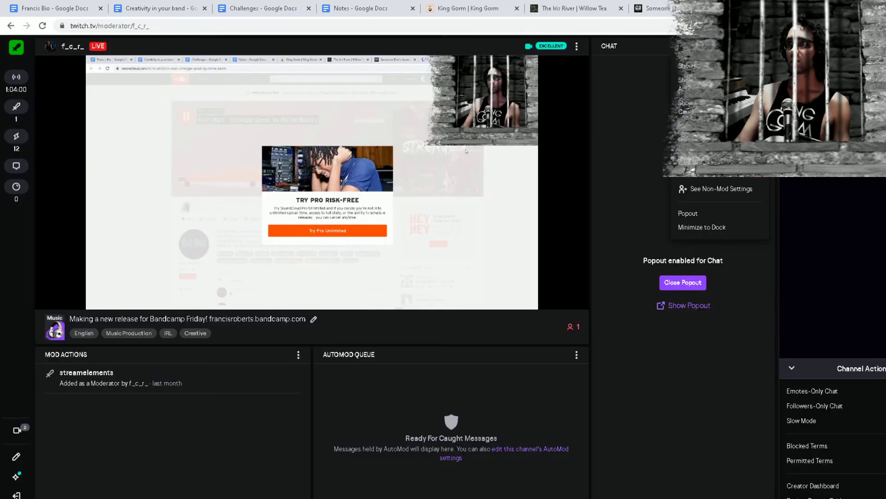
key("alt+Tab")
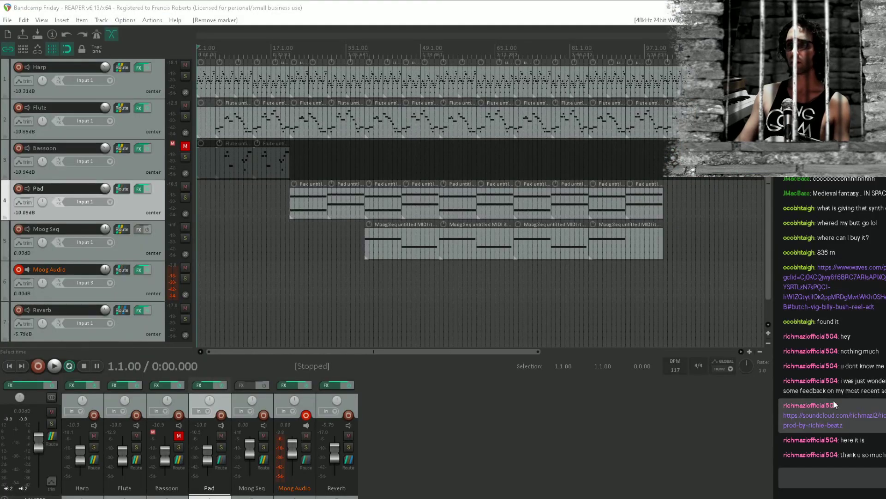
left_click(800, 469)
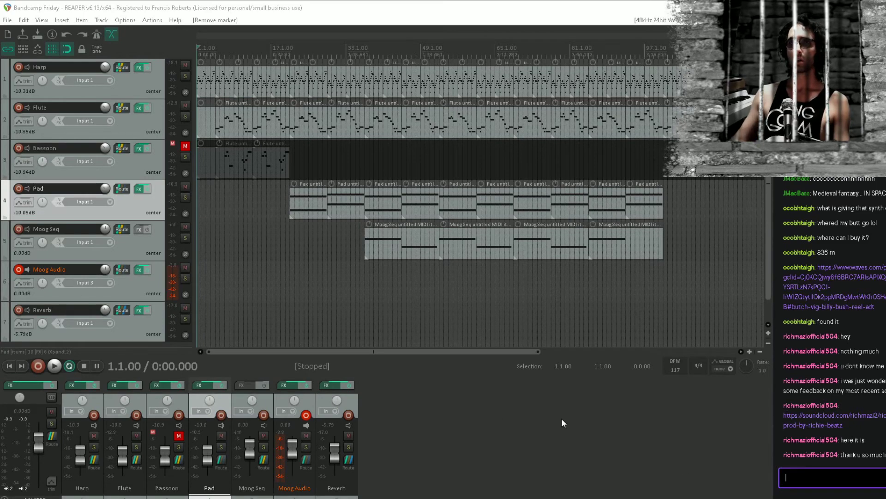
left_click(367, 277)
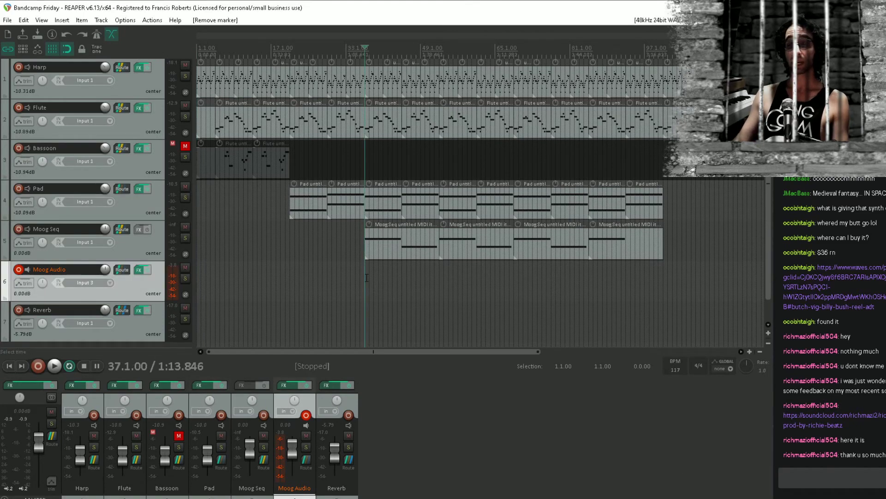
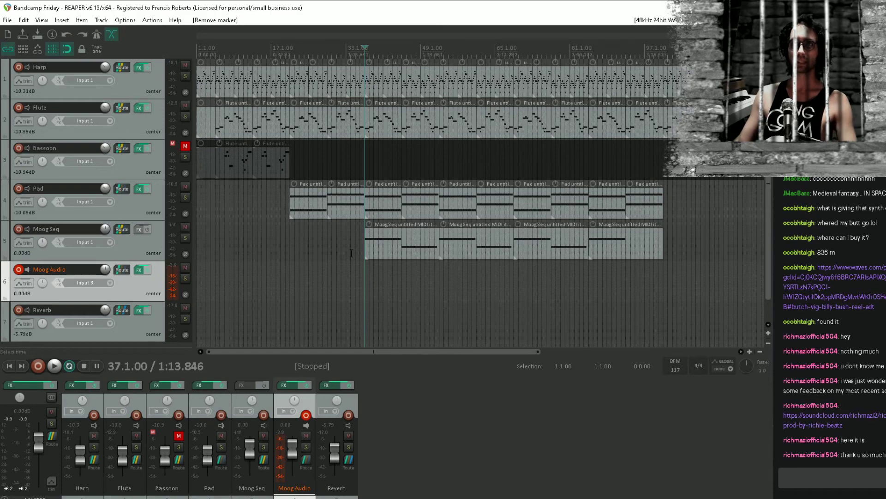
left_click(328, 224)
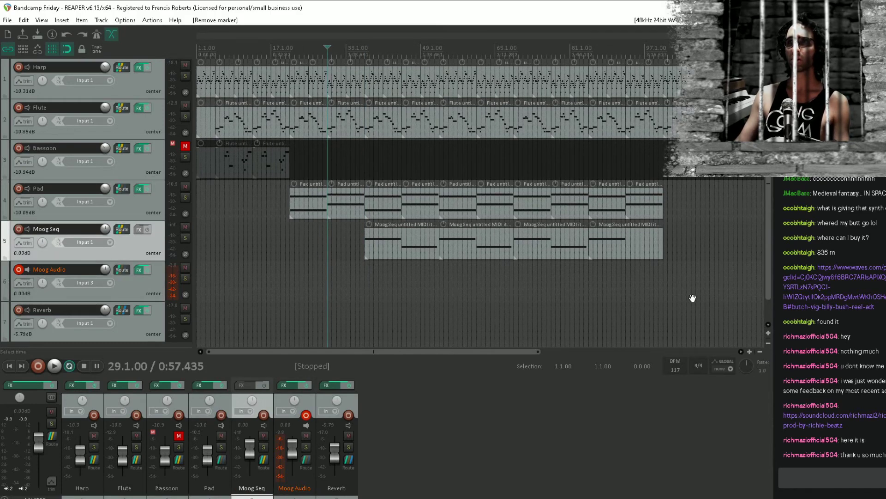
left_click(665, 278)
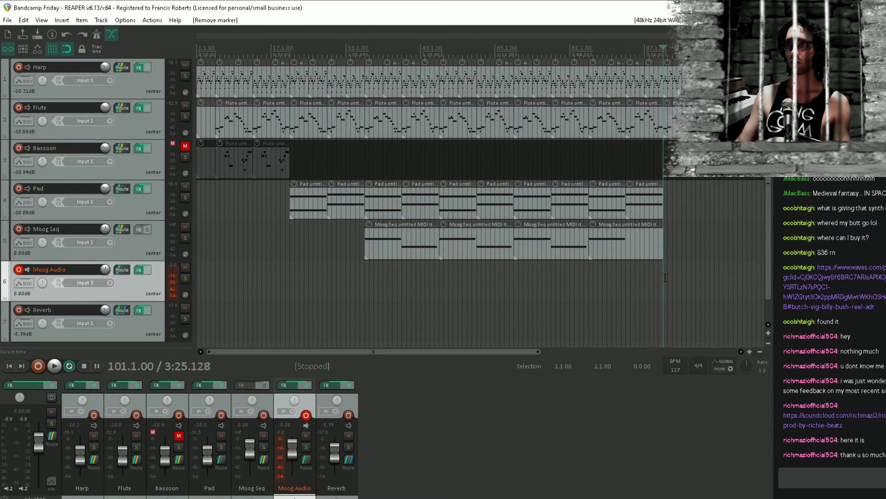
left_click_drag(757, 271, 780, 336)
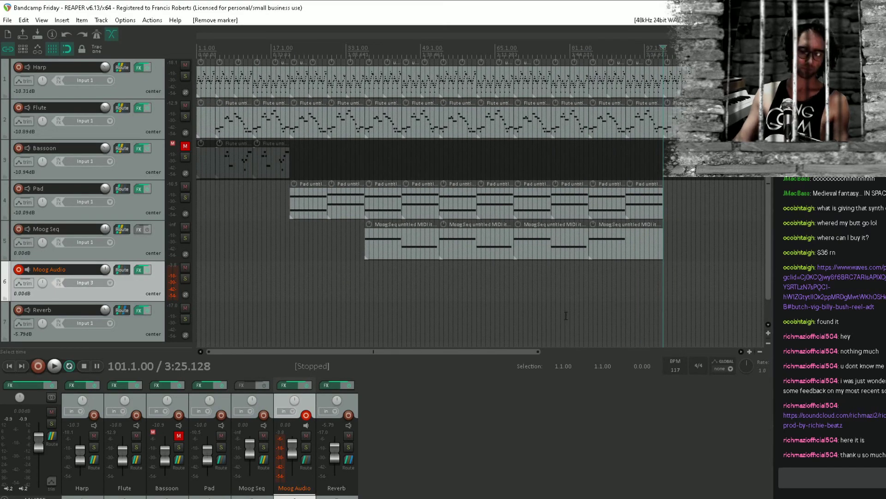
Play a short section of the arrangement from 5.1.00 and stop it
left_click(213, 198)
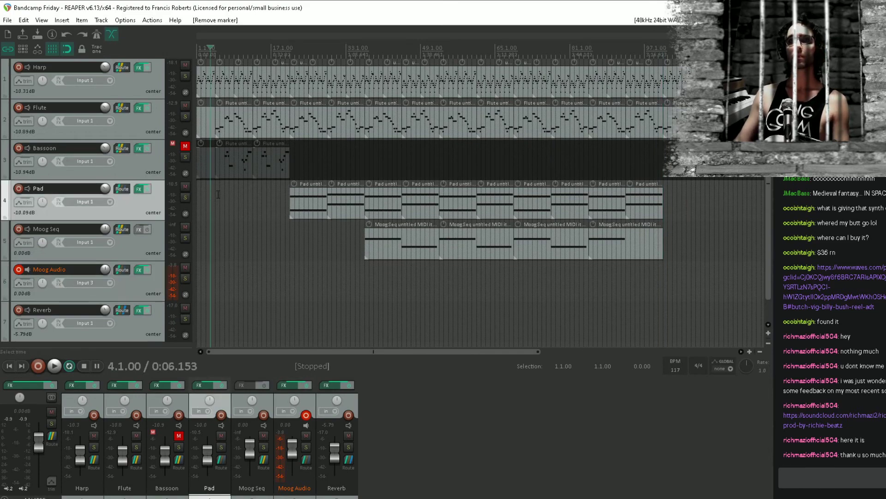
left_click(217, 197)
key("space")
key("space")
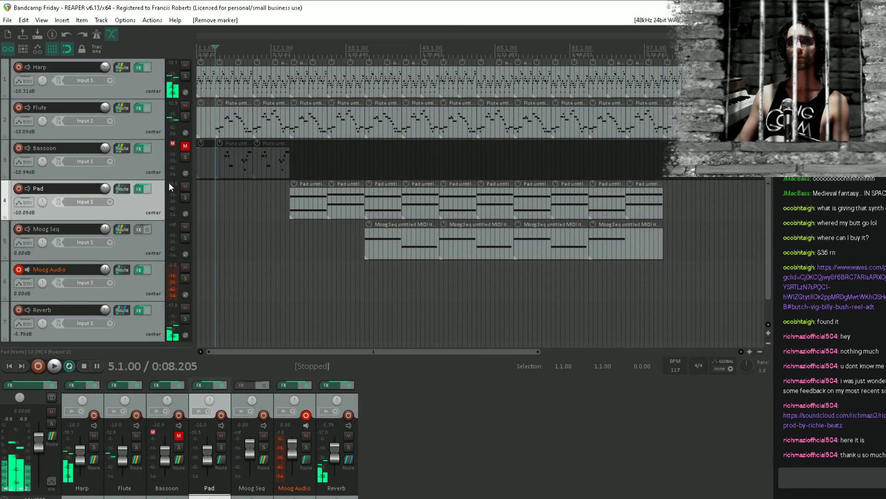
Unmute the Bassoon track, select its last MIDI item and save the project
left_click(154, 126)
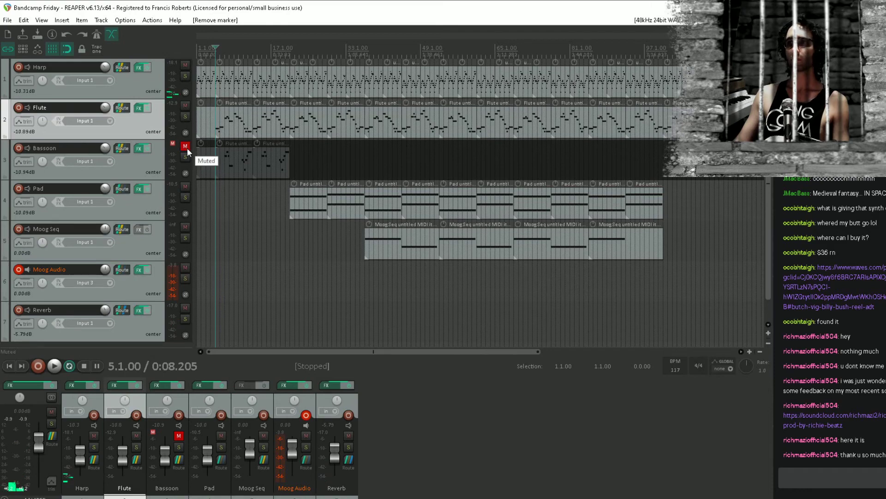
left_click(186, 146)
left_click(270, 167)
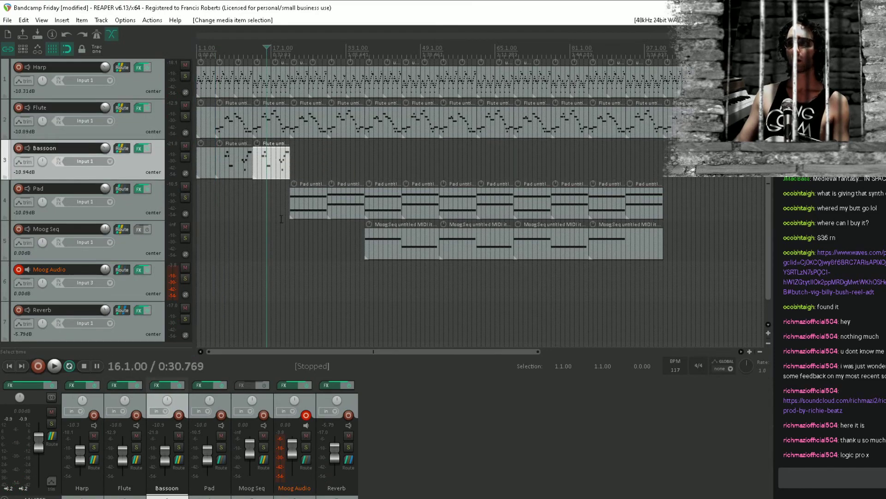
scroll(513, 241, "up", 3)
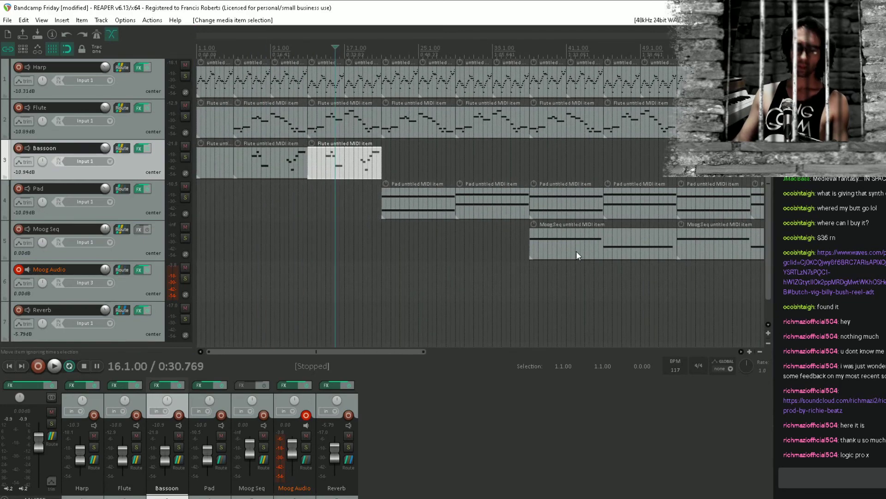
key("ctrl+s")
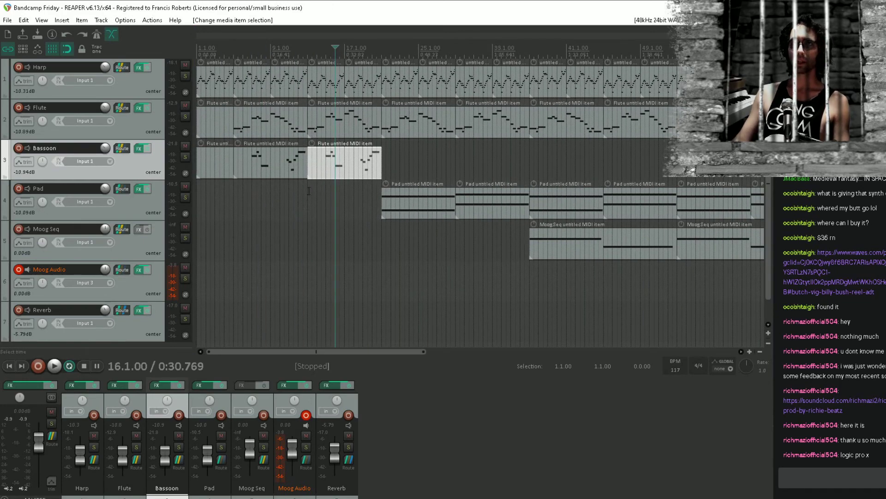
Play the arrangement briefly from 7.1.00 to hear the Bassoon part with the harp and flute
left_click(307, 196)
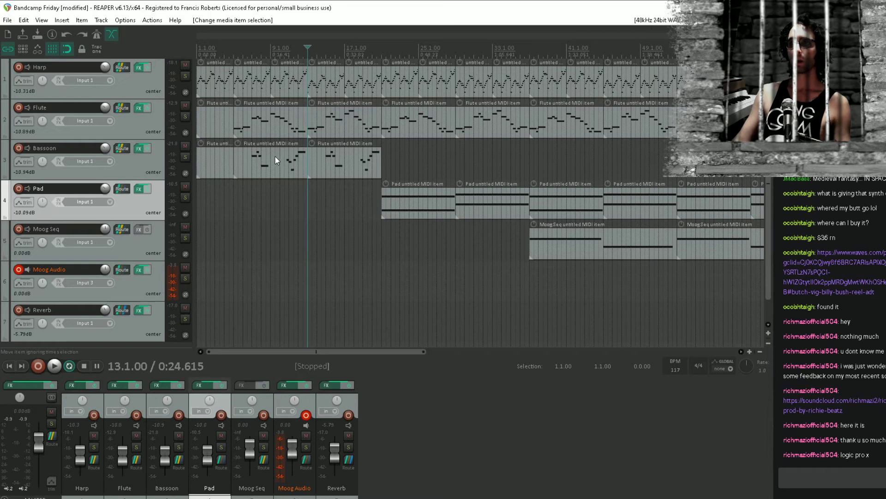
left_click(251, 197)
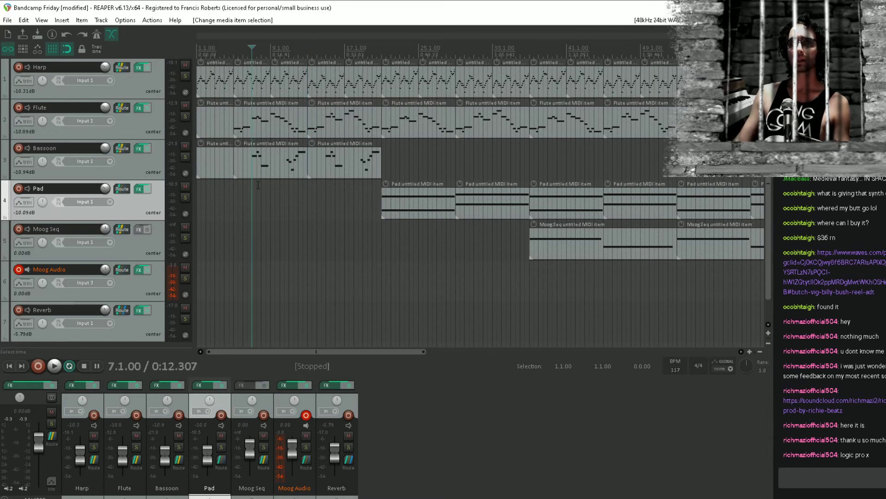
key("space")
key("space")
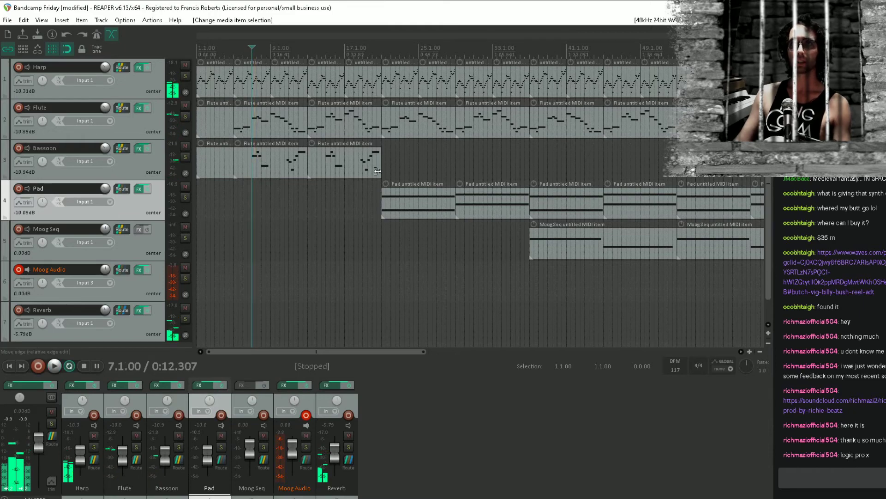
Delete all MIDI items on the Bassoon track, place the edit cursor at 5.1.00 and save the project
left_click_drag(378, 173, 231, 164)
key("Delete")
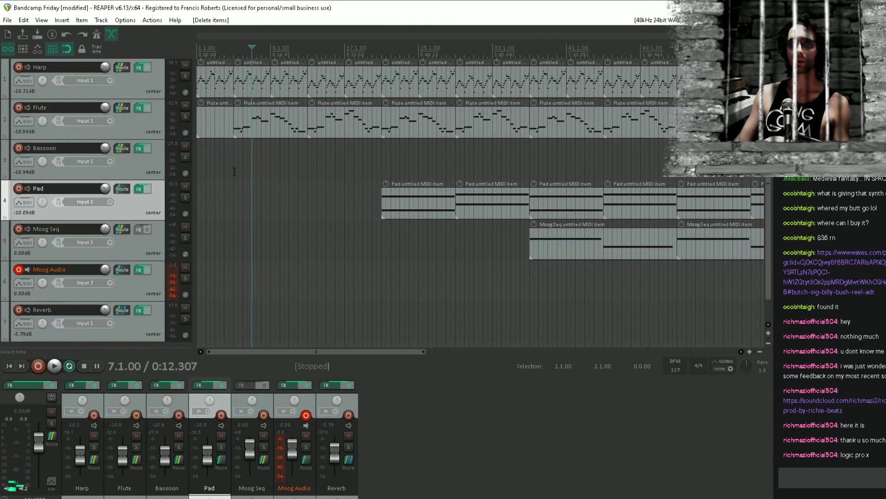
left_click(233, 174)
key("ctrl+s")
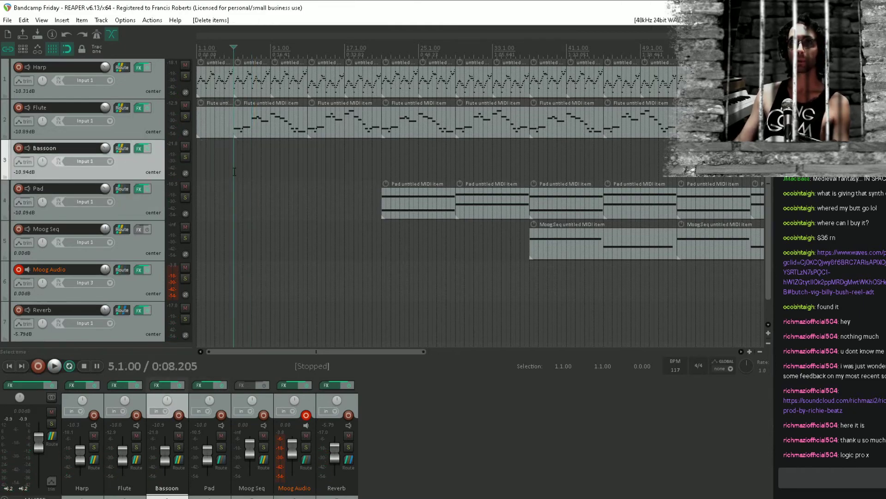
Play briefly from 5.1.00 and inspect the plug-ins in the Flute track's effects chain
key("space")
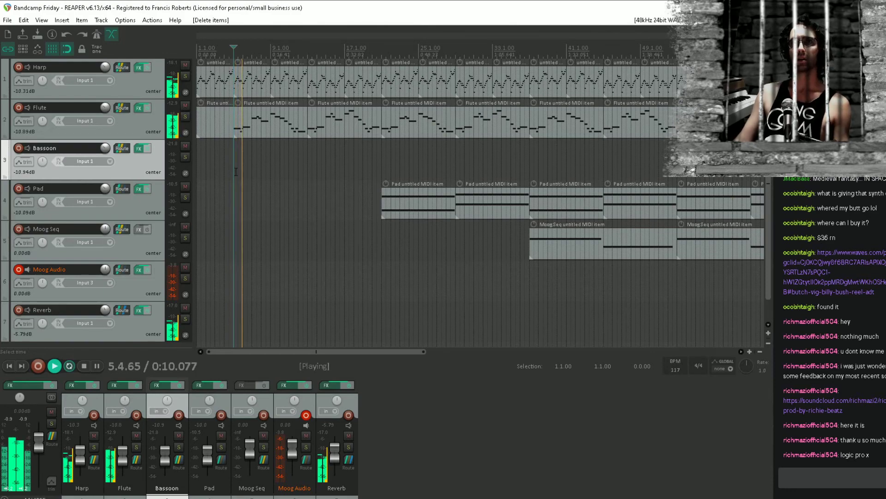
key("space")
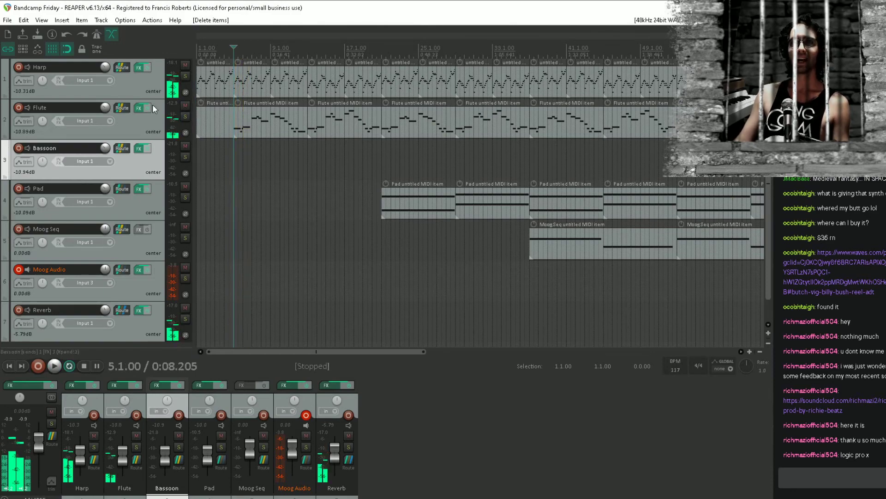
left_click(139, 108)
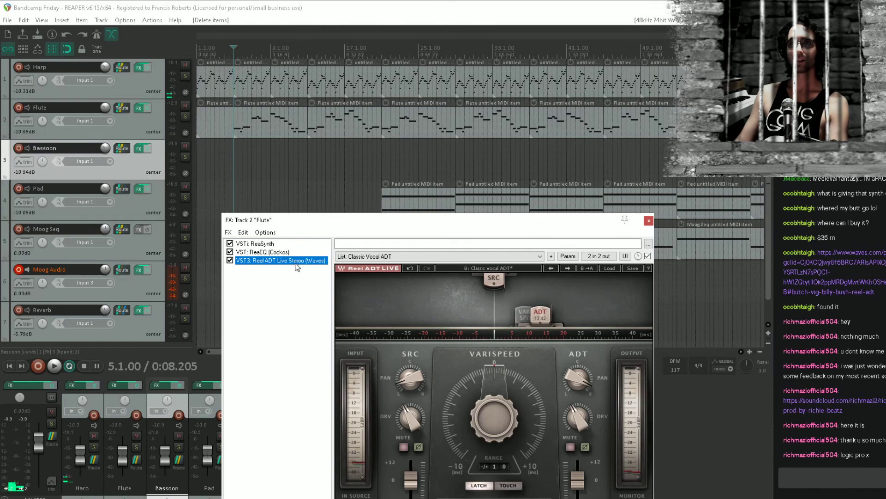
key("Up")
key("Escape")
Listen to the harp and flute from 5.1.00 into bar 14 and stop playback
key("space")
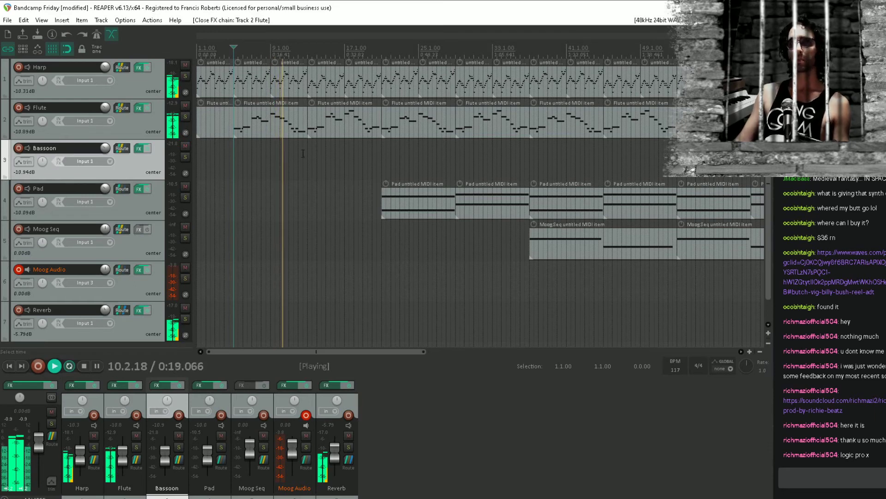
left_click_drag(307, 150, 489, 170)
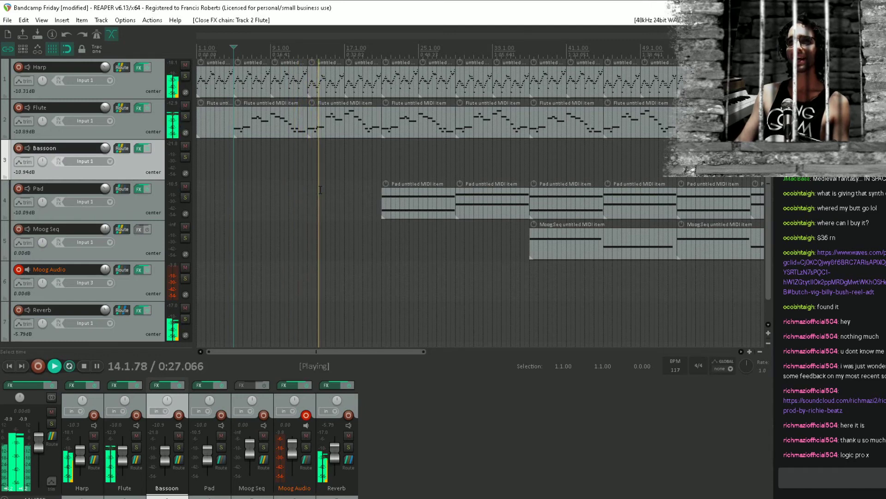
key("space")
Draw an empty MIDI item about eight bars long on the Bassoon track, starting at 12.1.00
left_click(294, 154)
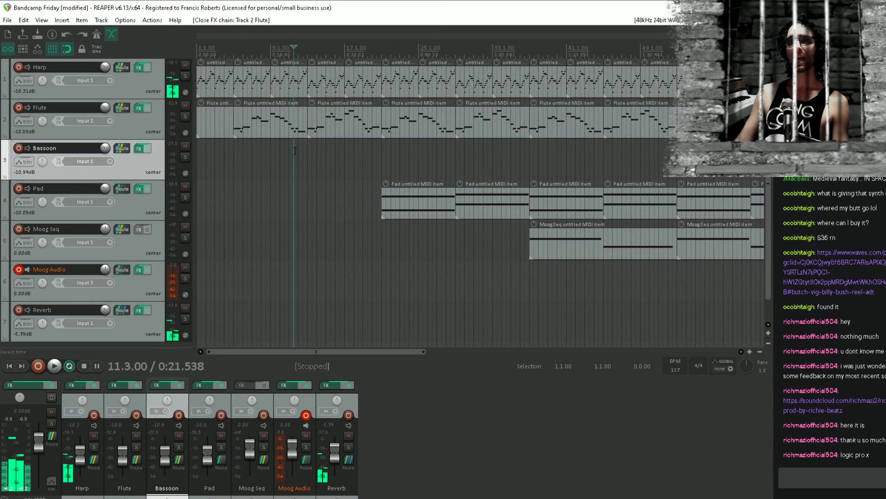
left_click(299, 154)
scroll(303, 160, "up", 1)
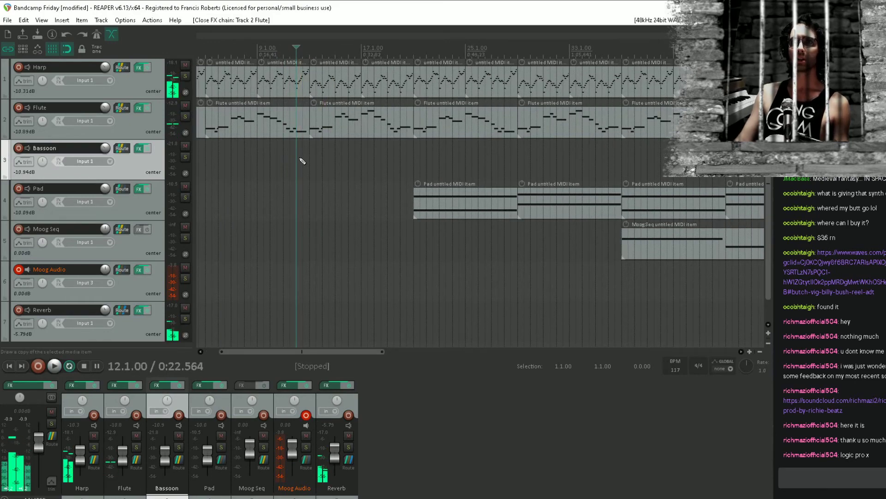
mouse_move(301, 162)
left_mouse_down()
mouse_move(413, 169)
mouse_move(396, 165)
left_mouse_up()
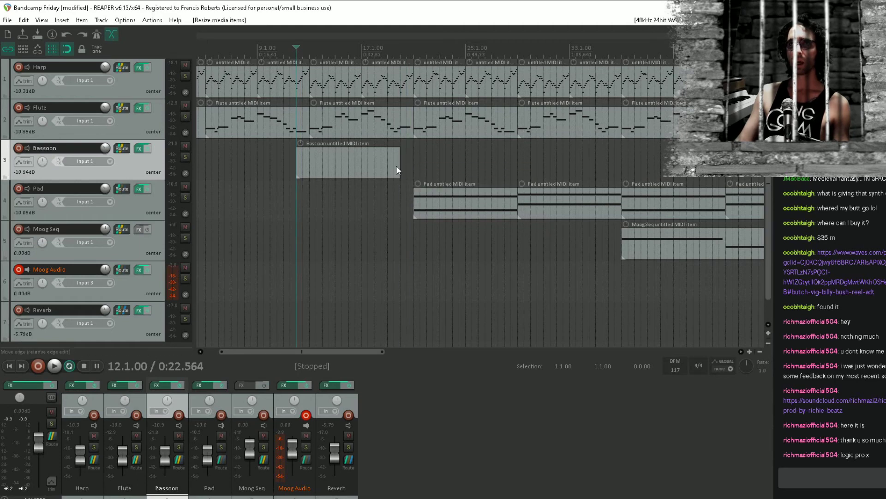
Duplicate the new Bassoon item directly after itself and save the project
left_click(325, 159)
key("ctrl+d")
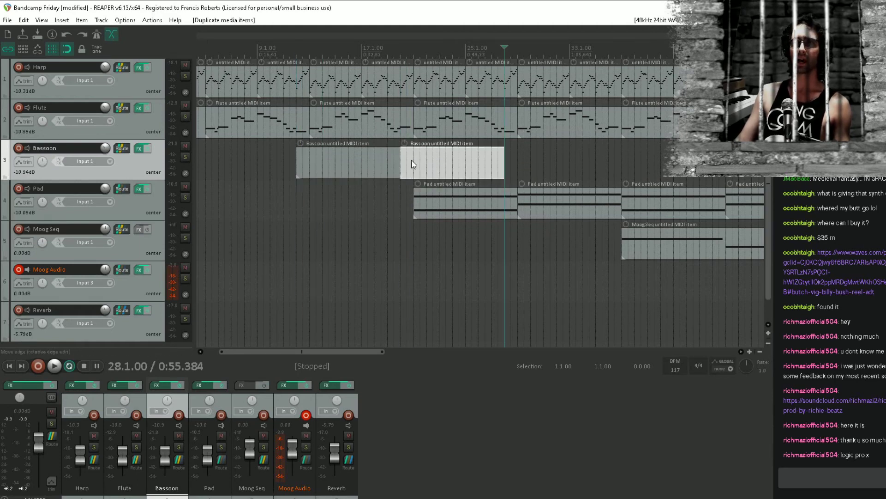
left_click(290, 224)
left_click(303, 208)
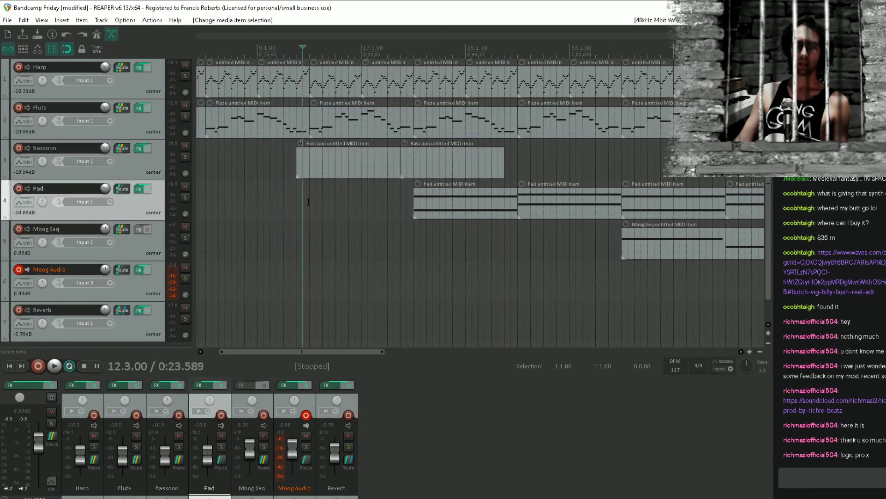
key("ctrl+s")
Replace Xpand!2 with ReaSynth on the Bassoon track, moving ReaSynth to the start of the effects chain
left_click(329, 158)
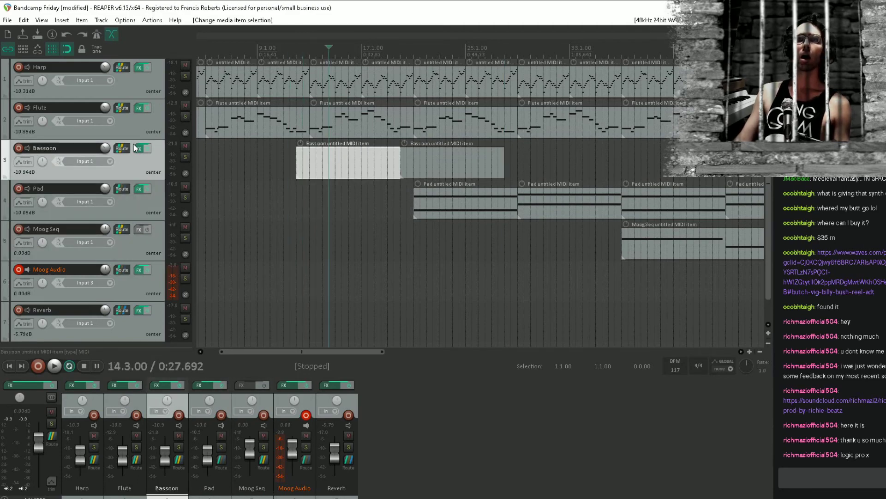
left_click(147, 148)
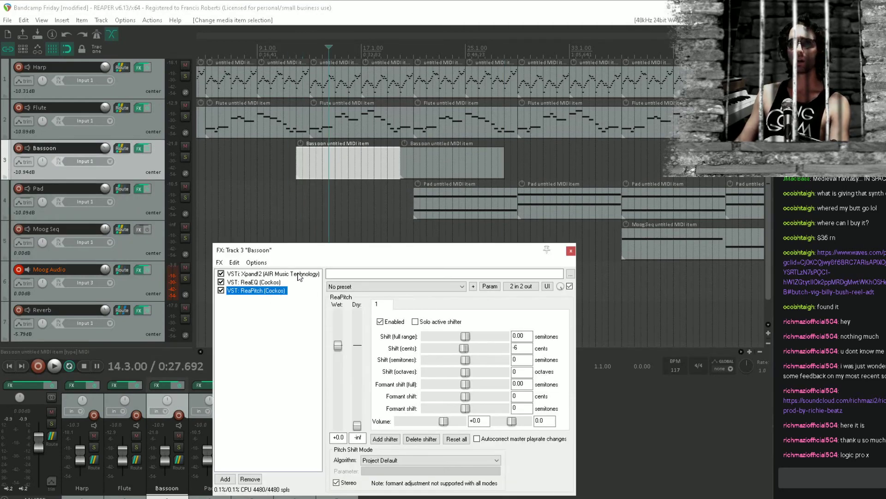
left_click(299, 276)
key("Delete")
double_click(292, 270)
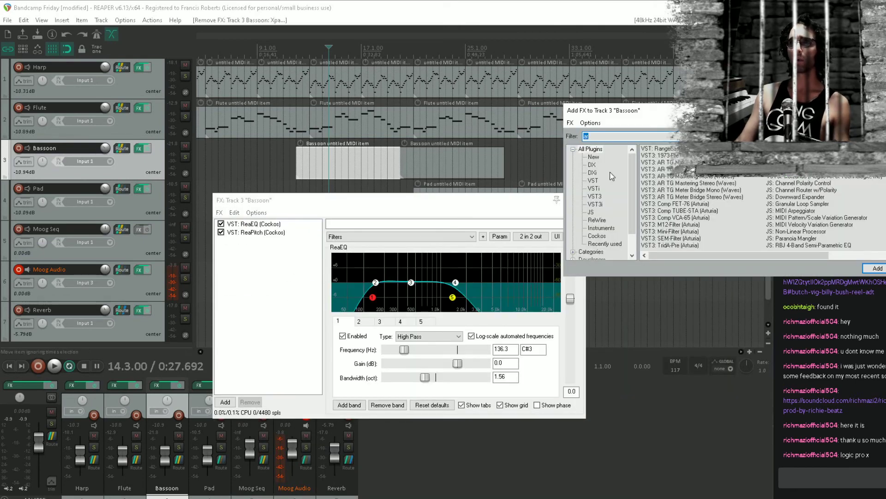
type("reas")
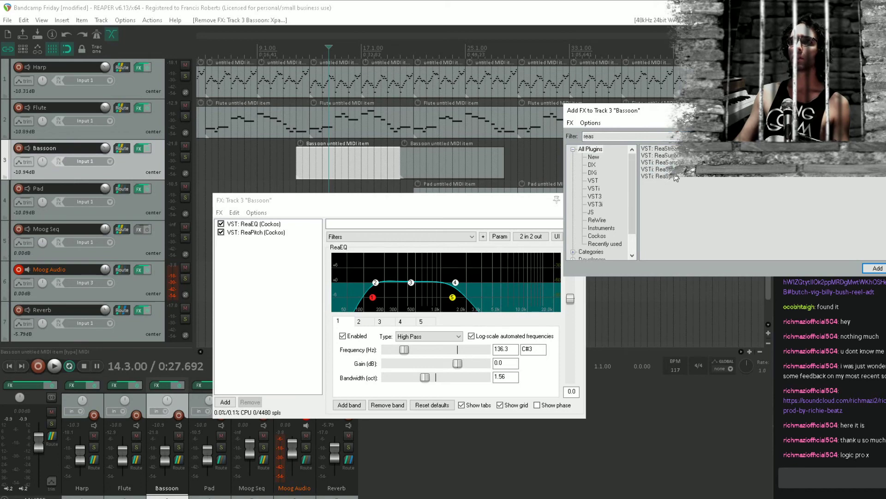
double_click(666, 176)
mouse_move(261, 240)
left_mouse_down()
mouse_move(280, 228)
mouse_move(258, 224)
left_mouse_up()
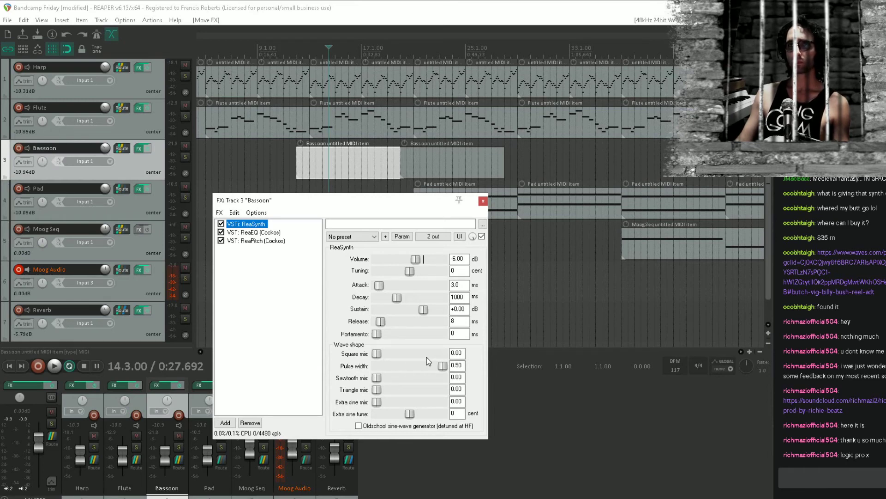
Set the Bassoon ReaSynth's square mix to 1.00 and its pulse width to 0.20
left_click_drag(376, 354, 634, 353)
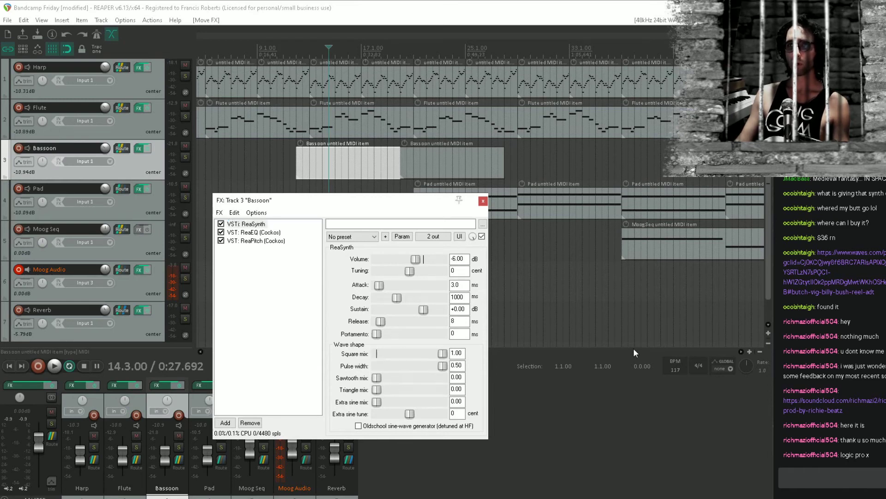
left_click_drag(442, 365, 424, 370)
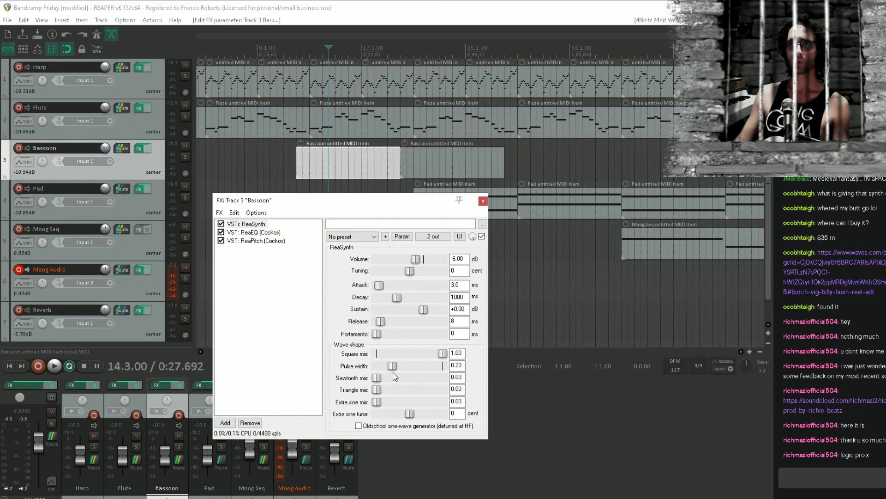
Open the first Bassoon item in the MIDI editor and draw a one-bar C4 at bar 12 and a three-beat C#4 at bar 13
double_click(317, 161)
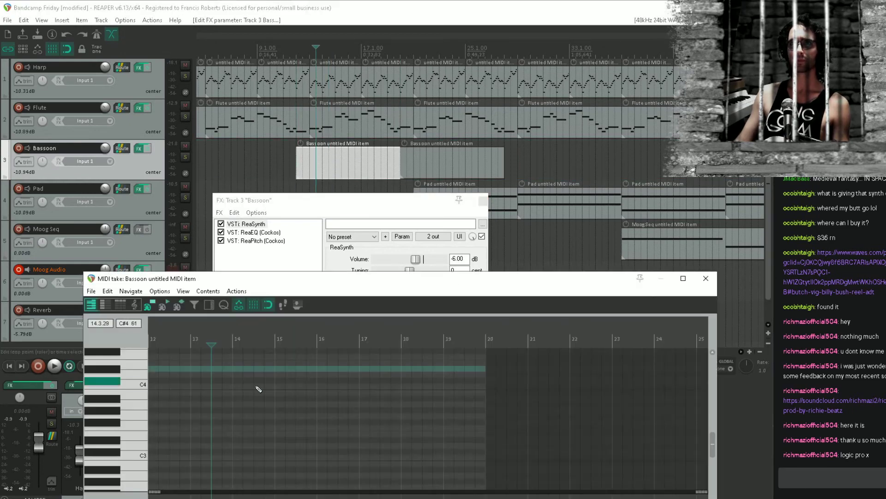
left_click_drag(306, 278, 335, 245)
left_click(297, 126)
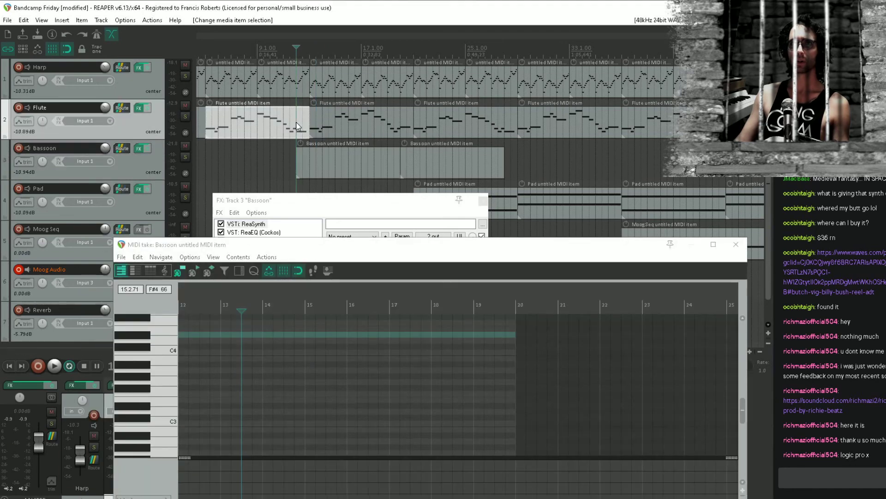
key("space")
key("space")
left_click_drag(228, 357, 319, 373)
mouse_move(294, 364)
left_mouse_down()
mouse_move(352, 341)
mouse_move(368, 346)
left_mouse_up()
Play briefly from the middle of bar 11 to check the start of the new Bassoon notes
left_click(274, 350)
key("space")
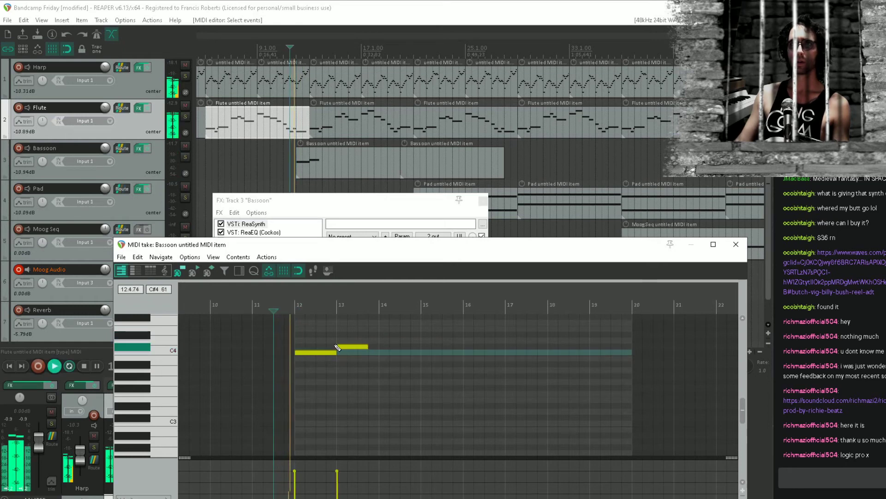
key("space")
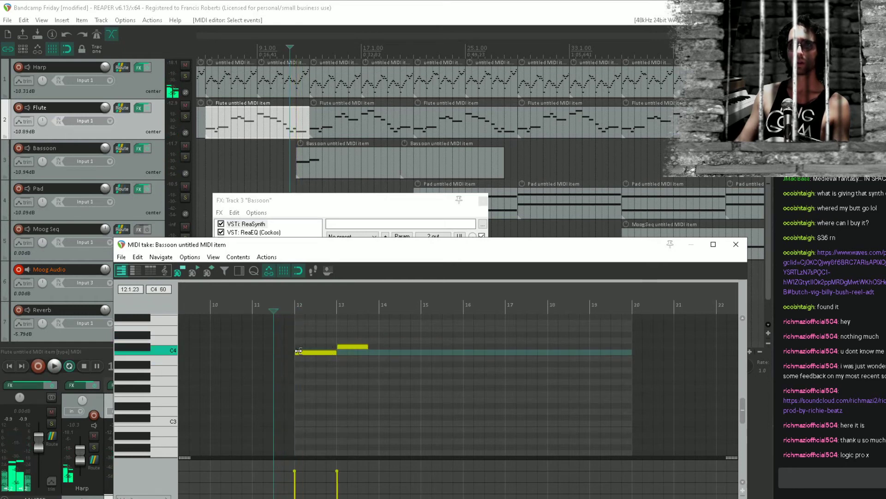
Replace the Bassoon item's notes with one-beat C4, D4 and D#4 notes starting at bar 12 beat 3, and play them back
mouse_move(299, 351)
left_mouse_down()
mouse_move(328, 352)
mouse_move(349, 333)
mouse_move(366, 371)
mouse_move(513, 387)
left_mouse_up()
left_click(326, 352)
key("Delete")
key("space")
left_click(253, 364)
left_click(285, 355)
scroll(341, 361, "up", 5)
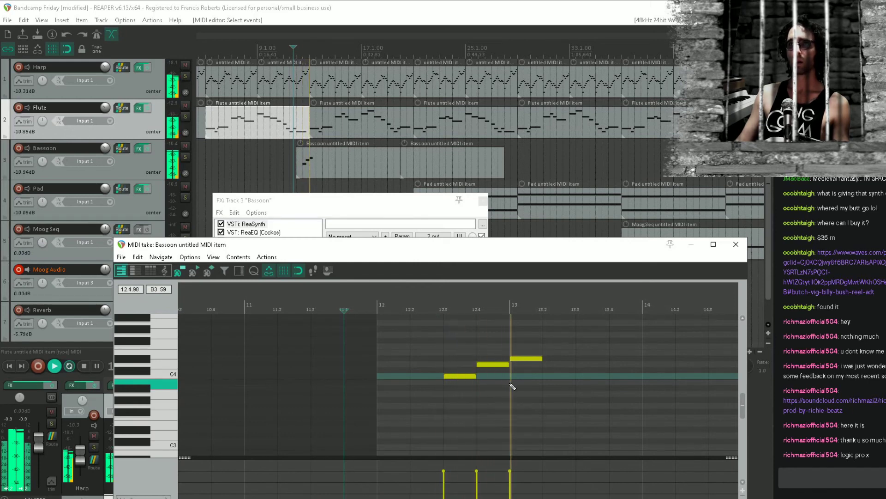
key("space")
key("space")
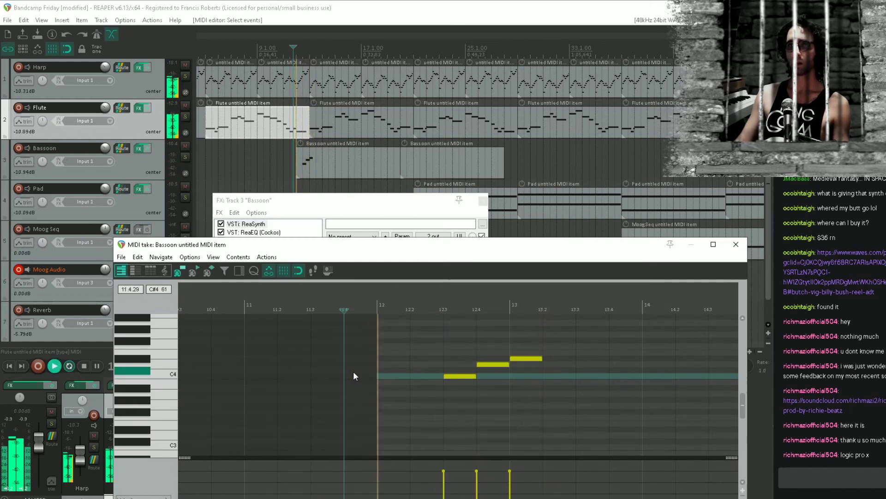
key("space")
Rework the phrase into one-beat C4, D4 and D#4 from bar 12 beat 2 plus a one-bar F4 at bar 13, and play it
left_click(425, 375)
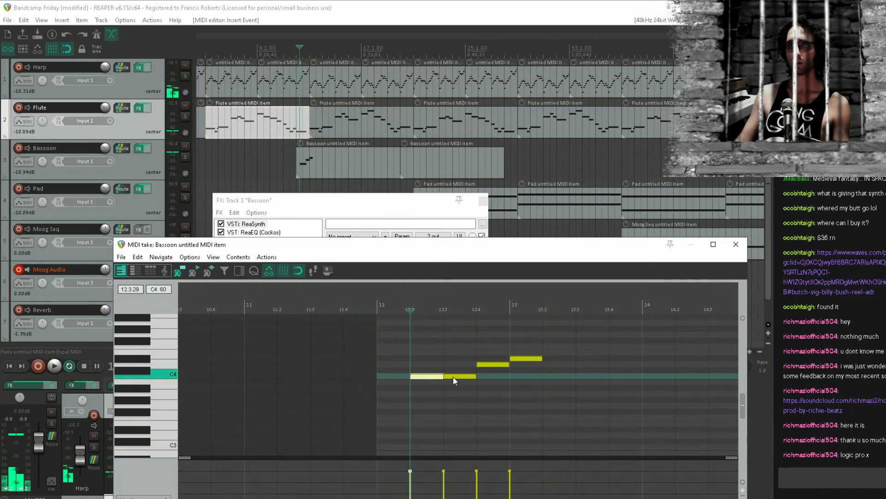
left_click_drag(453, 375, 655, 347)
left_click(494, 365)
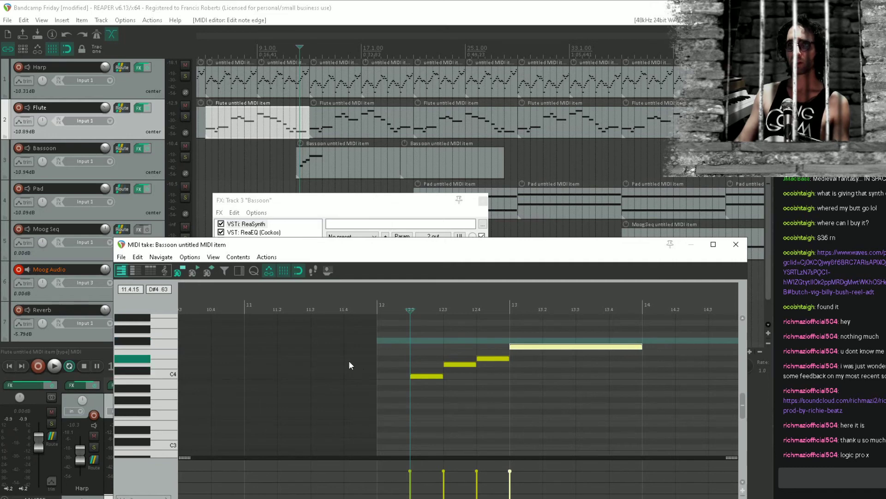
left_click(349, 364)
key("space")
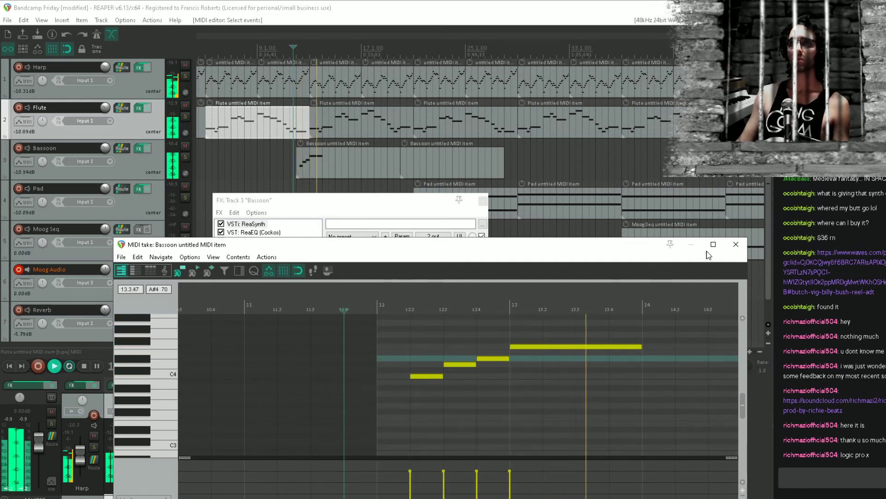
Close the MIDI editor, stop playback and save the project
left_click(736, 244)
key("space")
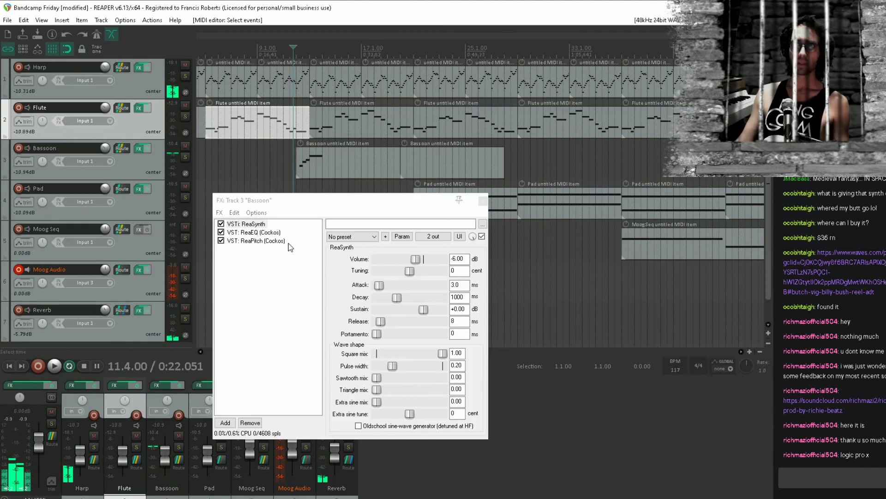
left_click(249, 159)
key("ctrl+s")
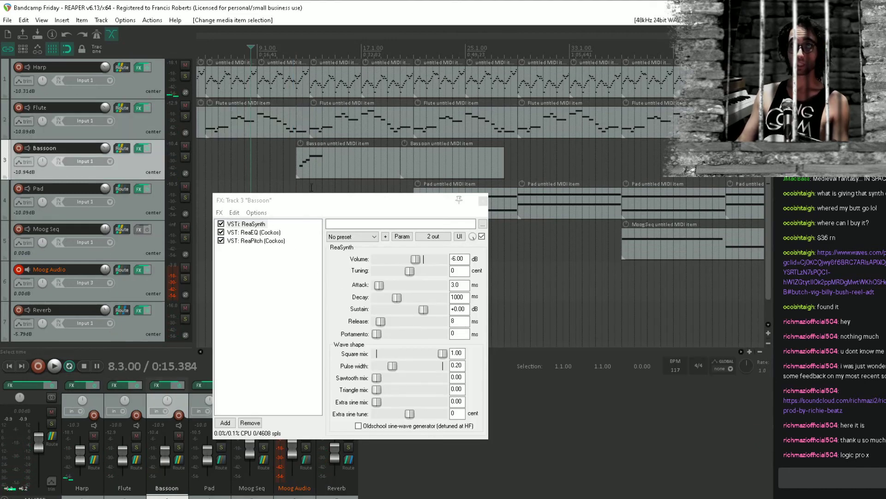
Set a two-bar time selection from 12.1.00 to 14.1.00, play the Bassoon phrase in it and save the project
left_click_drag(310, 206, 317, 231)
left_click_drag(297, 188, 322, 188)
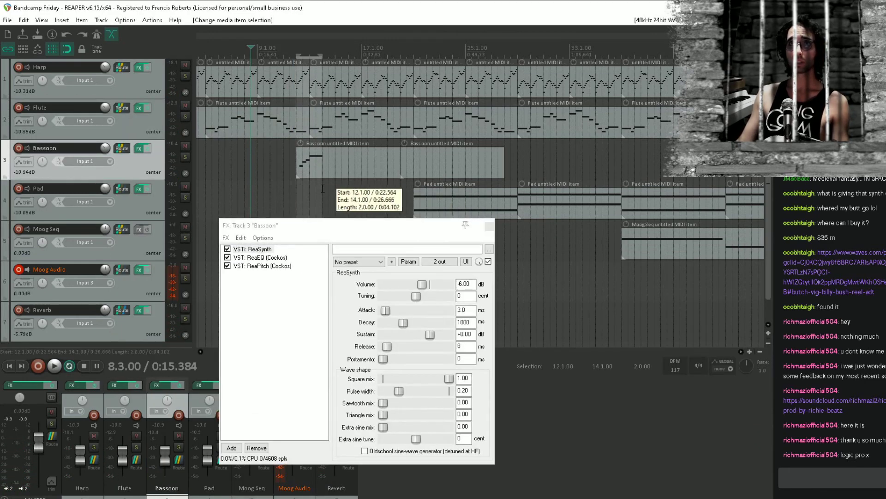
left_click(303, 186)
key("space")
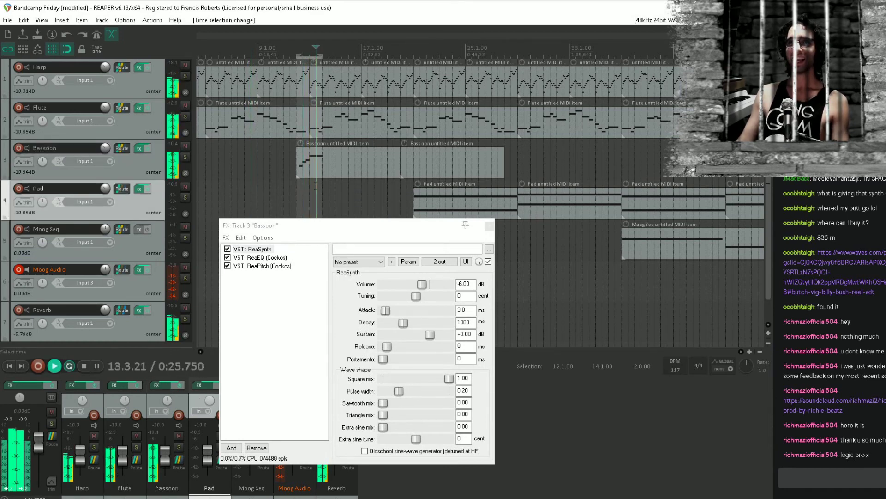
key("space")
key("space")
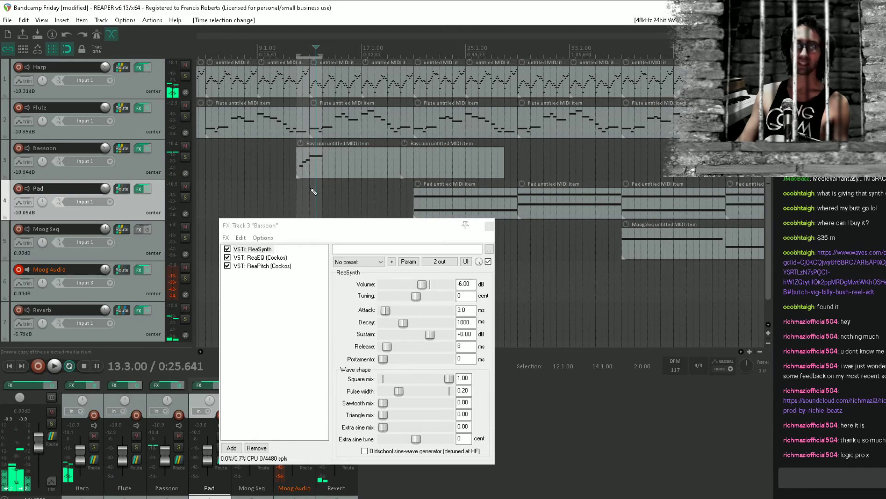
key("ctrl+s")
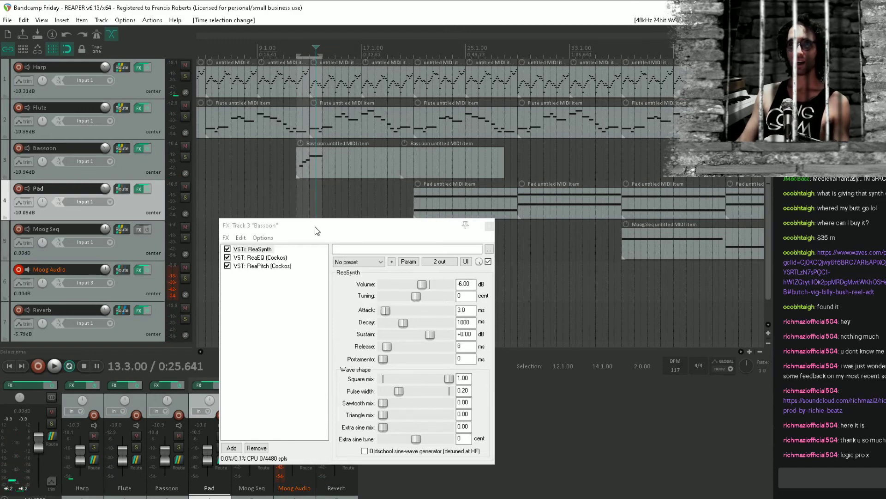
Set the Bassoon ReaEQ's low-pass band 5 to a 0.76 oct bandwidth and a frequency of 724.6 Hz, listening to the loop
left_click(278, 258)
key("space")
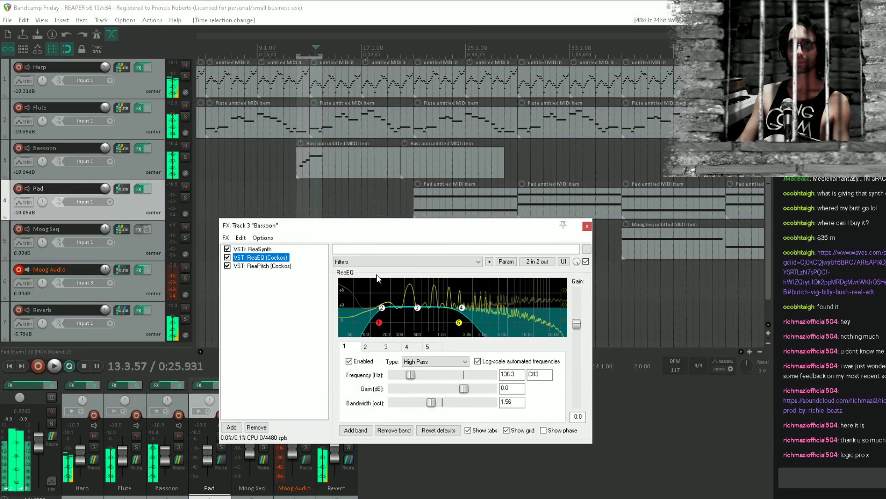
key("space")
mouse_move(461, 311)
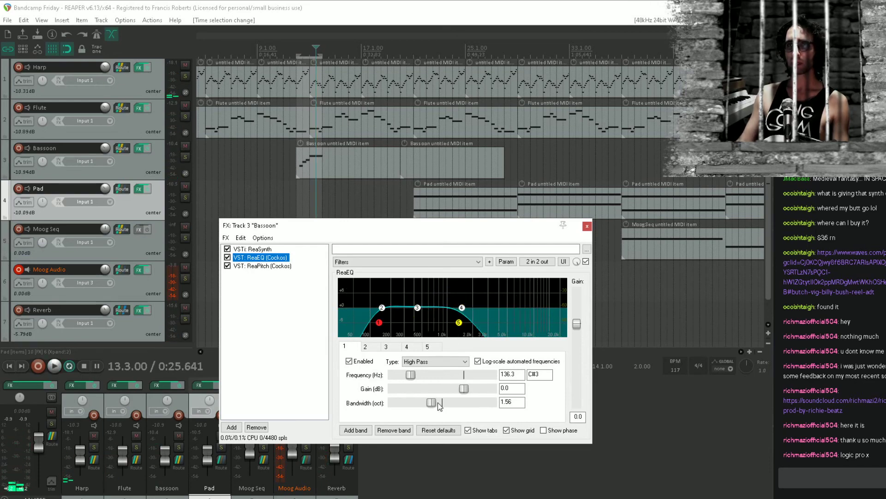
left_click_drag(439, 405, 412, 410)
left_click(458, 323)
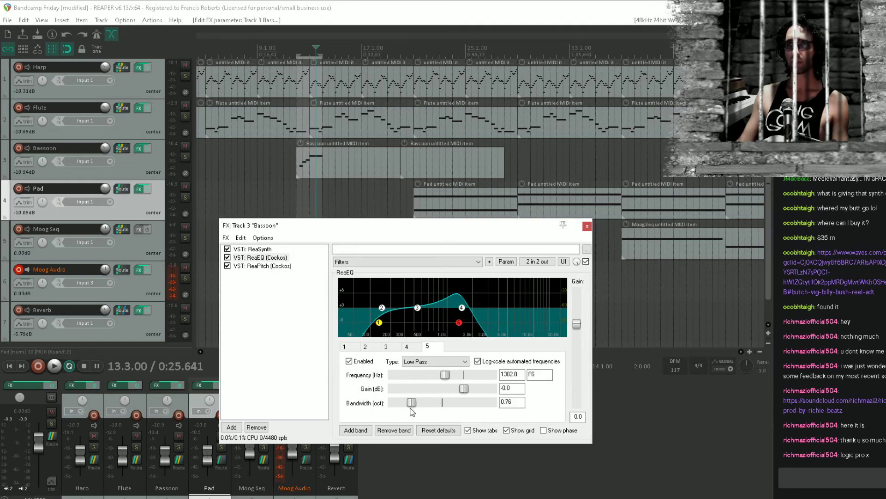
left_click_drag(454, 375, 431, 375)
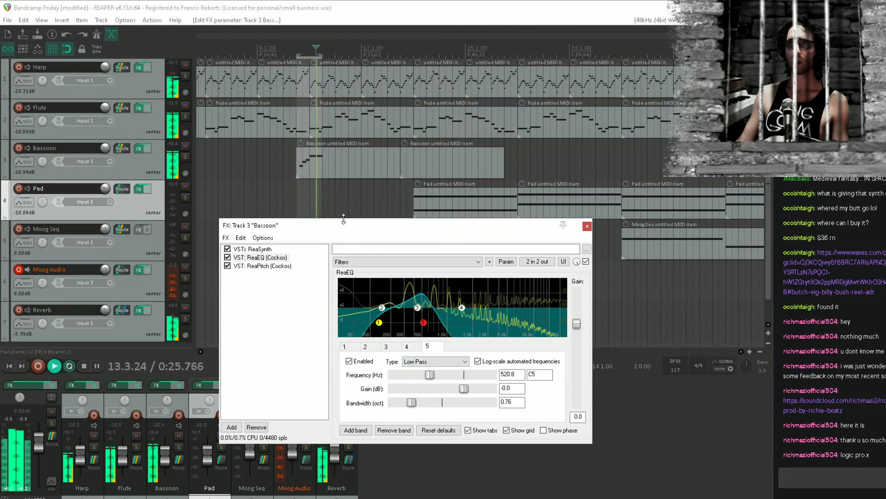
mouse_move(416, 312)
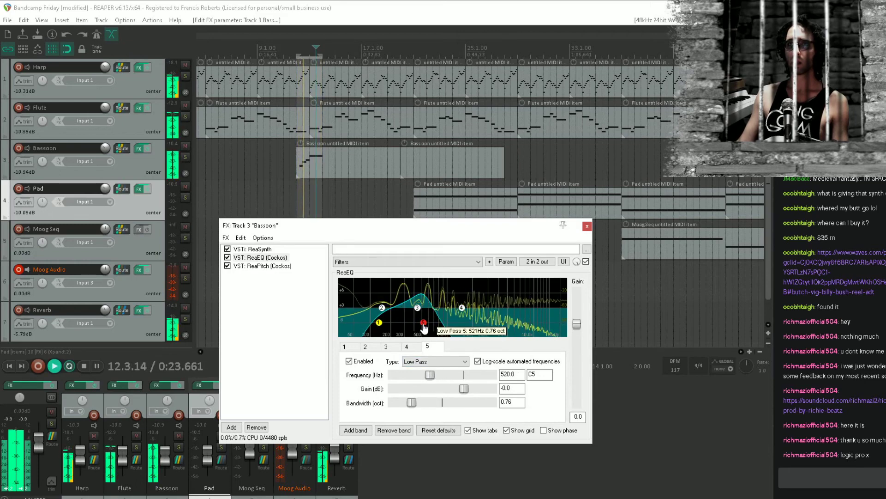
mouse_move(424, 325)
left_mouse_down()
mouse_move(414, 328)
mouse_move(438, 330)
left_mouse_up()
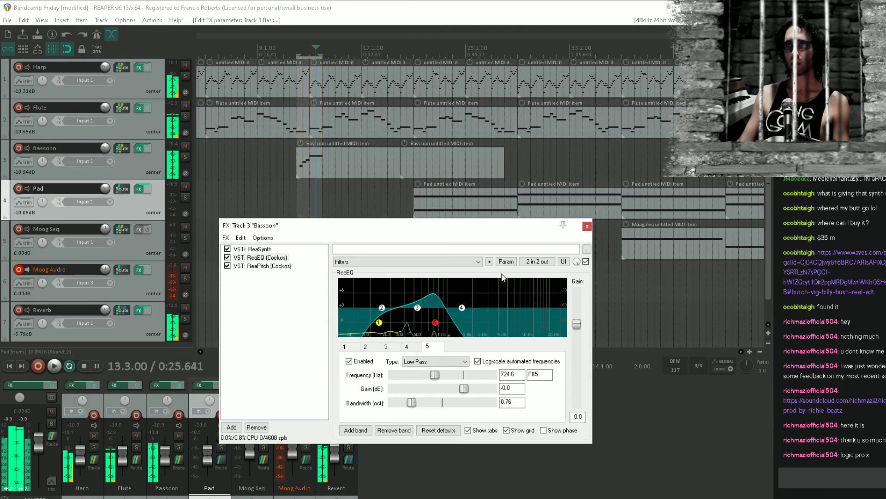
key("space")
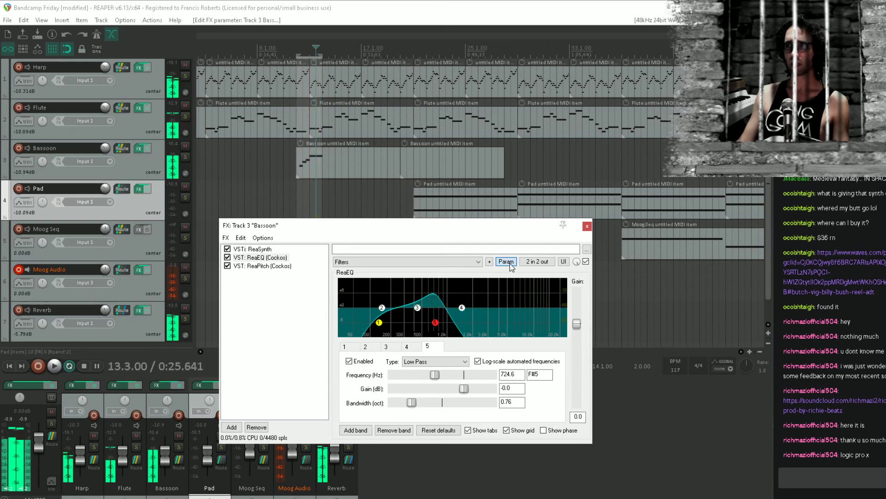
Modulate the low-pass 5 frequency with an audio control signal from channels 1+2, with 15 ms attack and 119 ms release
left_click(506, 262)
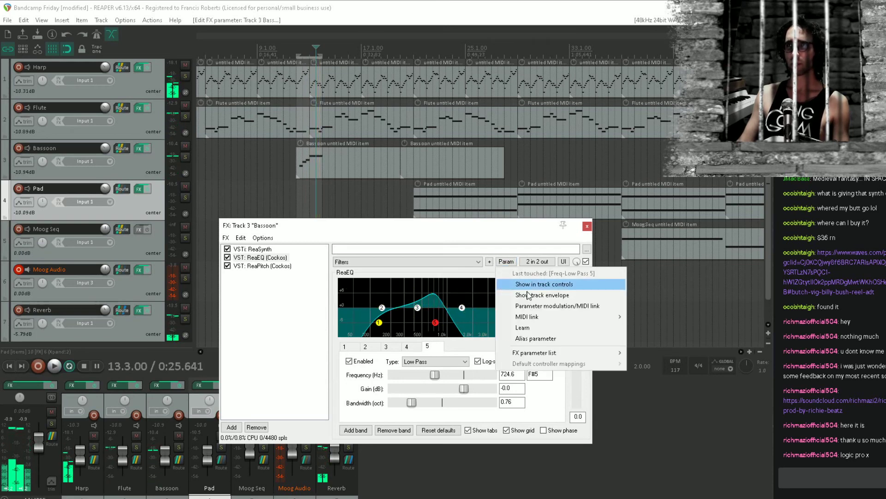
left_click(600, 305)
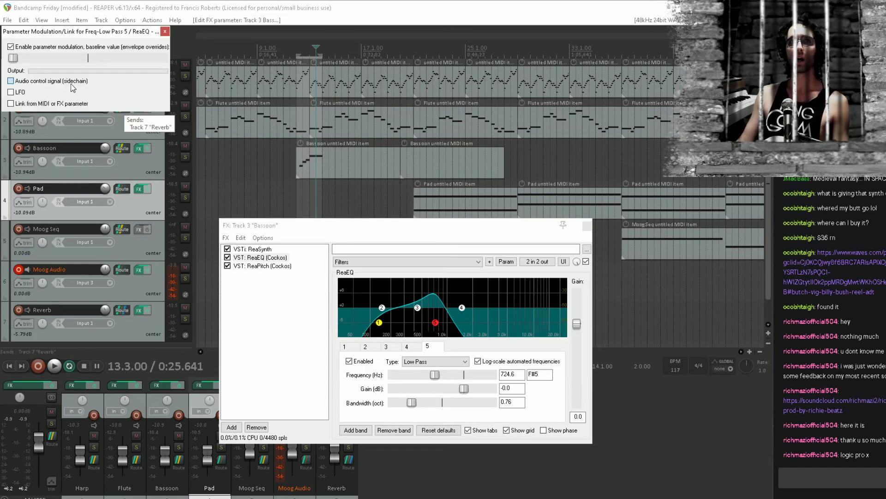
left_click(50, 84)
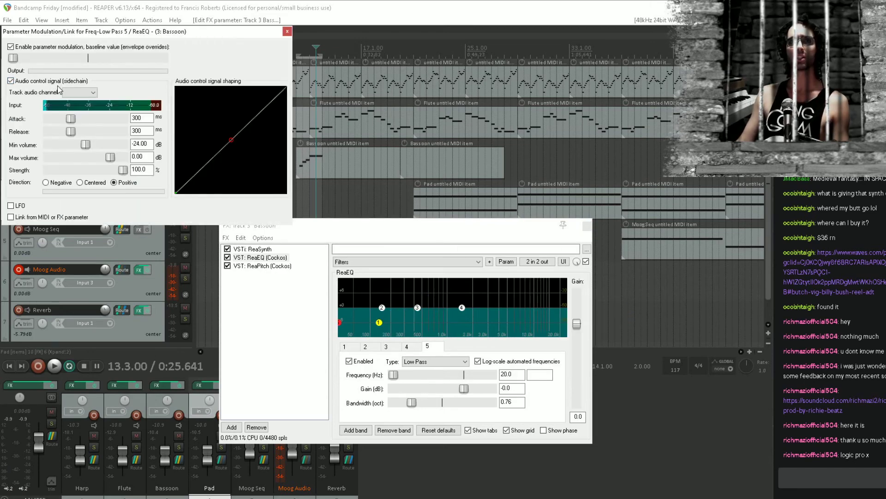
left_click(84, 95)
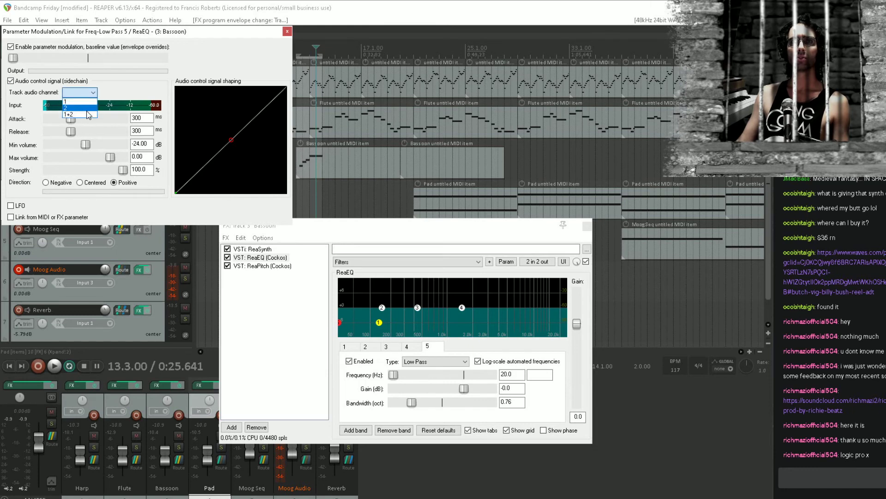
left_click(87, 115)
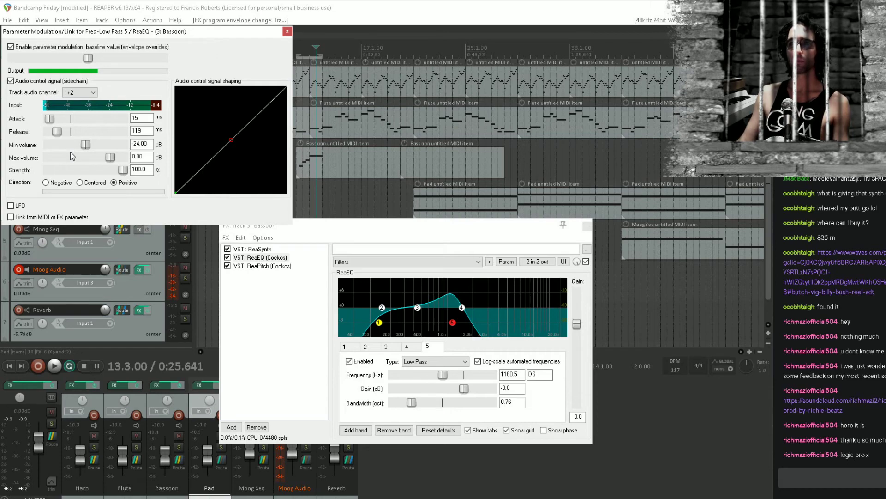
Set the modulation direction to Centered, comparing it with Negative while playing from bar 12
left_click(79, 182)
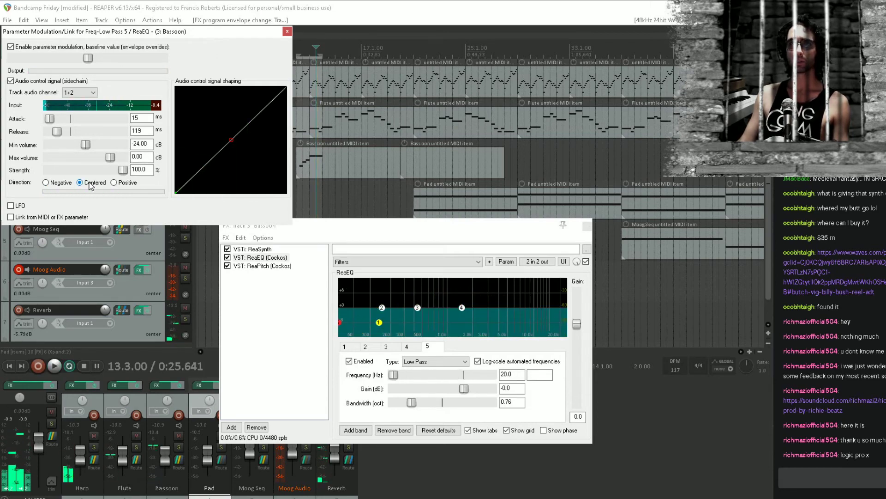
left_click(298, 191)
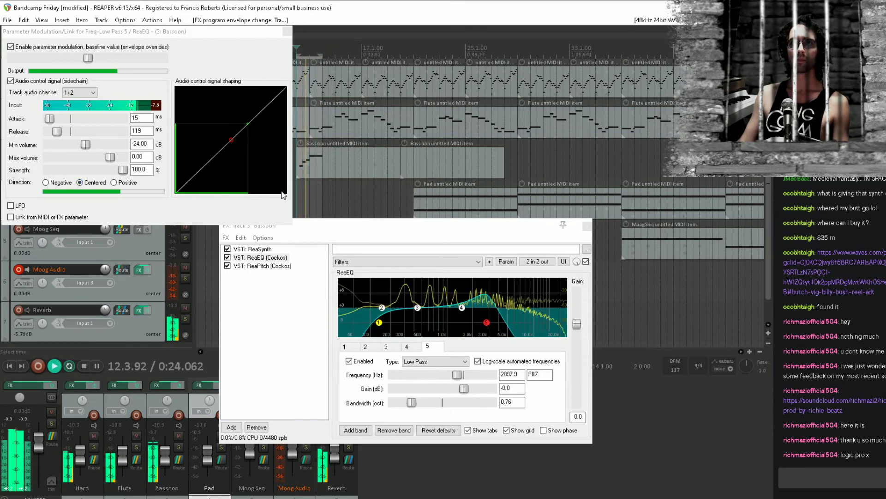
key("space")
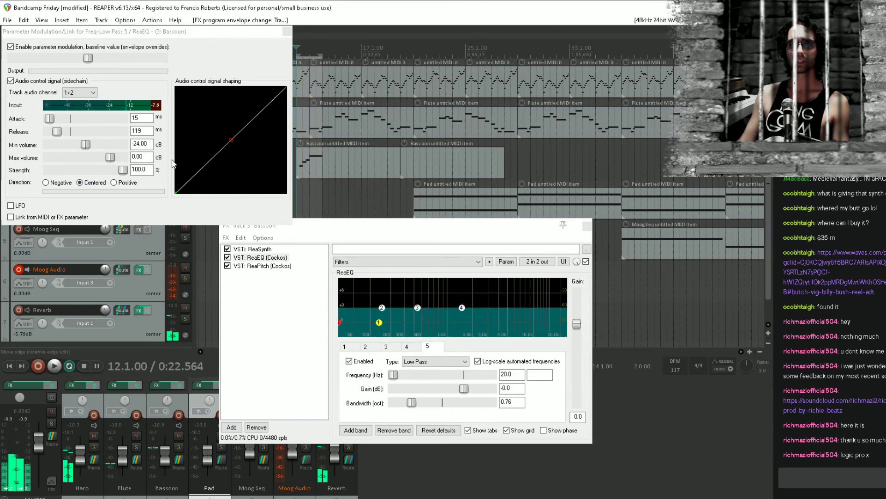
key("space")
left_click(60, 184)
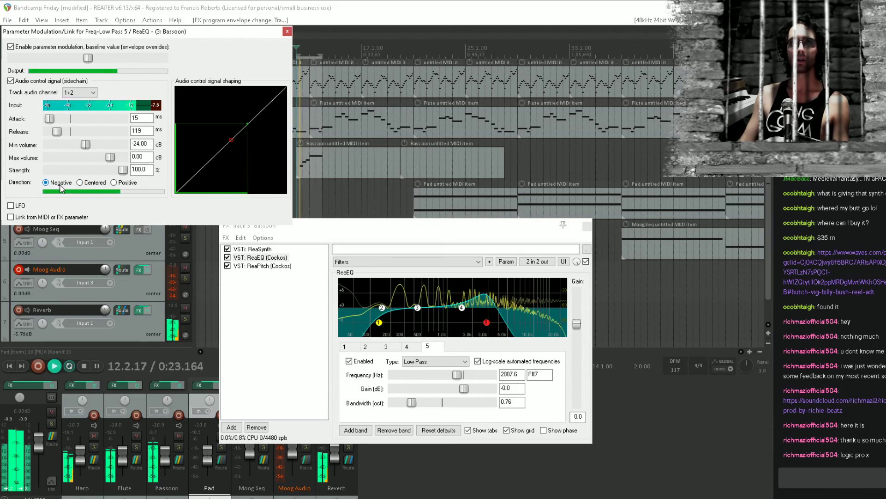
left_click(97, 183)
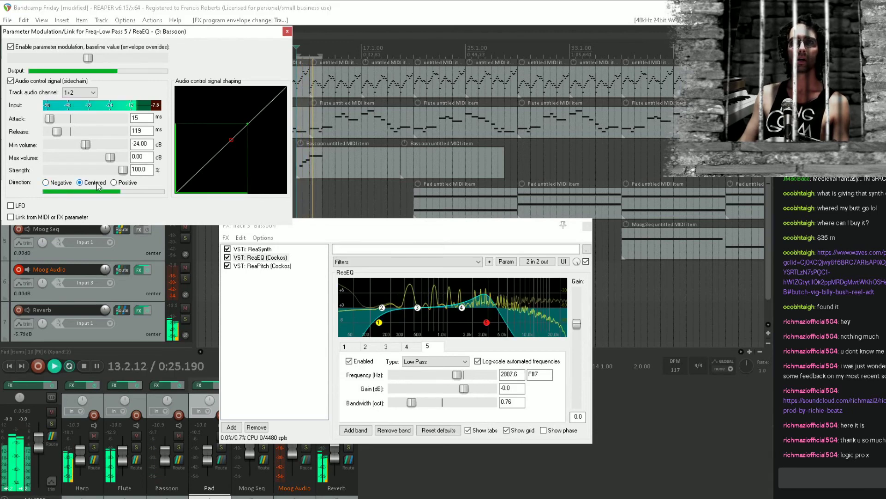
Reduce the audio control signal's strength to 23.1% and listen to the loop
key("space")
key("space")
left_click(76, 170)
left_click_drag(75, 171, 68, 173)
key("space")
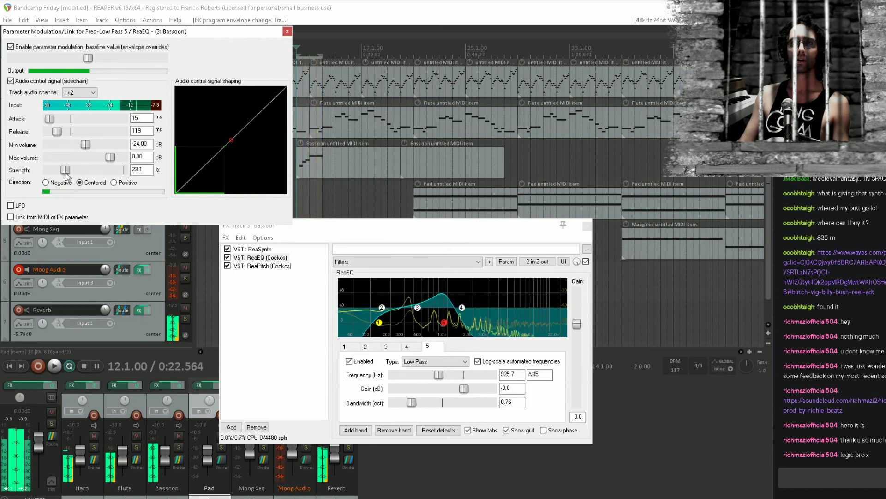
key("space")
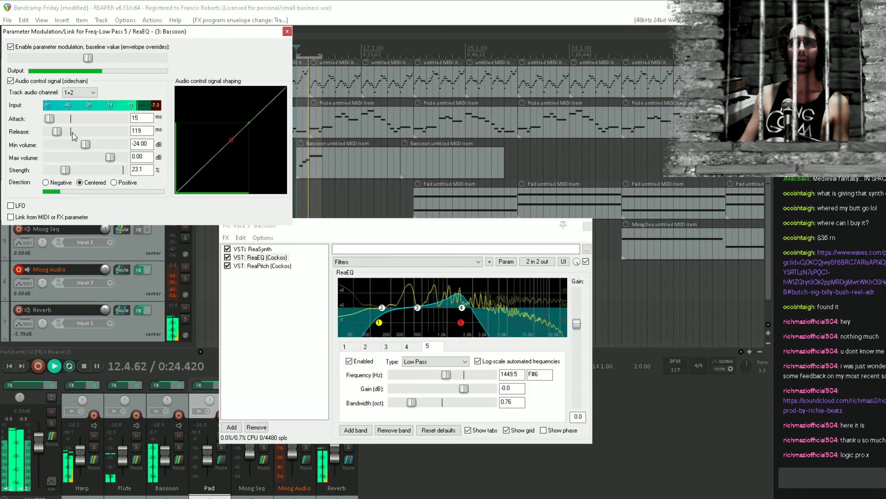
Set the modulation release to 178 ms and lower the low-pass frequency's baseline value
key("space")
left_click_drag(57, 132, 67, 135)
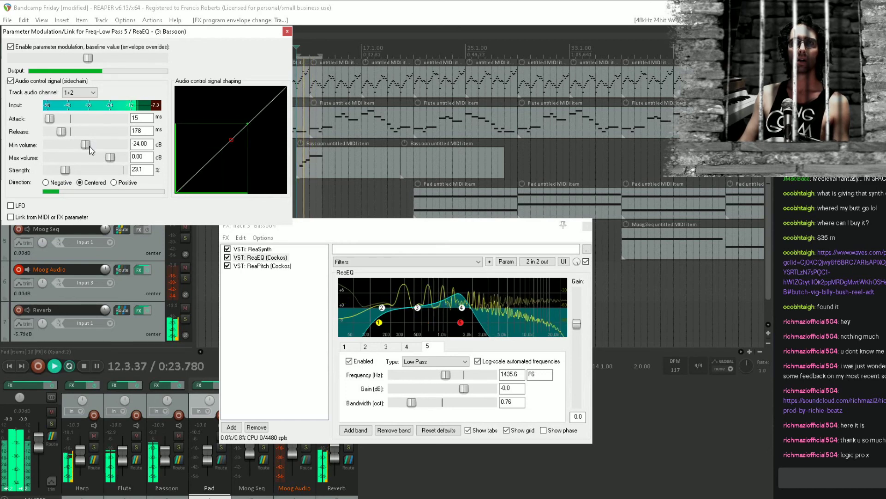
key("space")
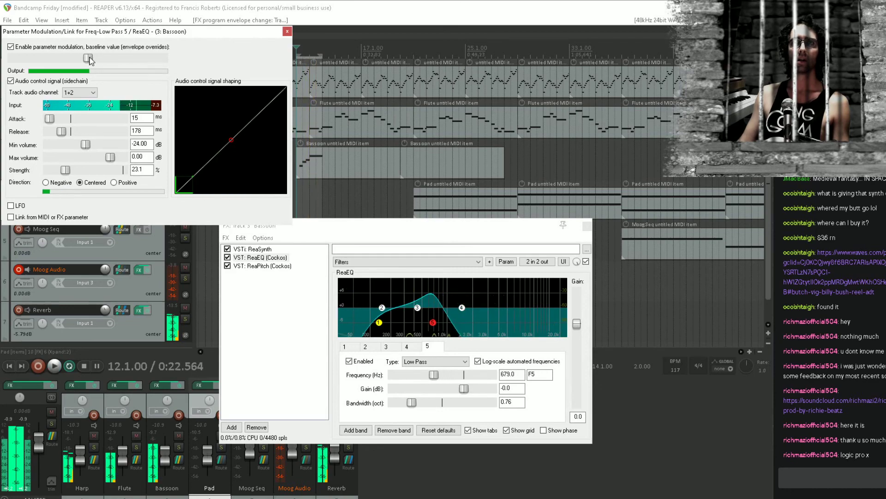
left_click_drag(88, 58, 80, 67)
While the loop plays, set the Bassoon ReaEQ's high-pass band 1 to 262.8 Hz with a 1.11 oct bandwidth
key("space")
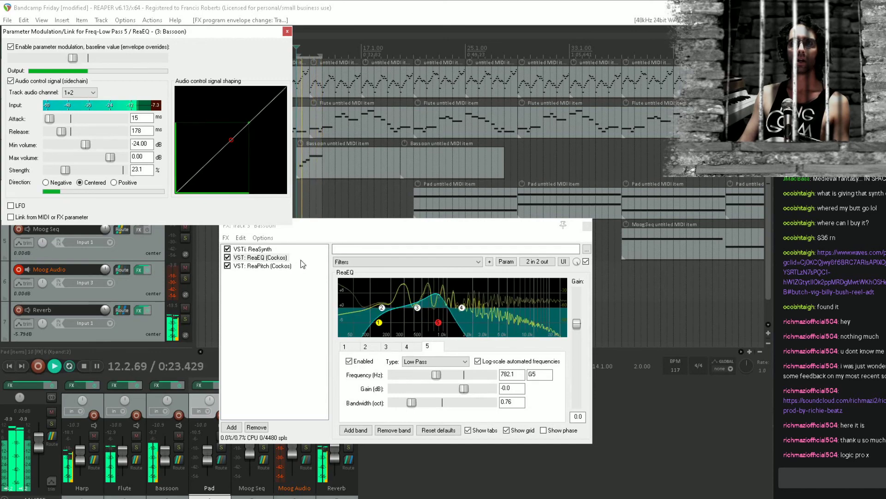
left_click(379, 322)
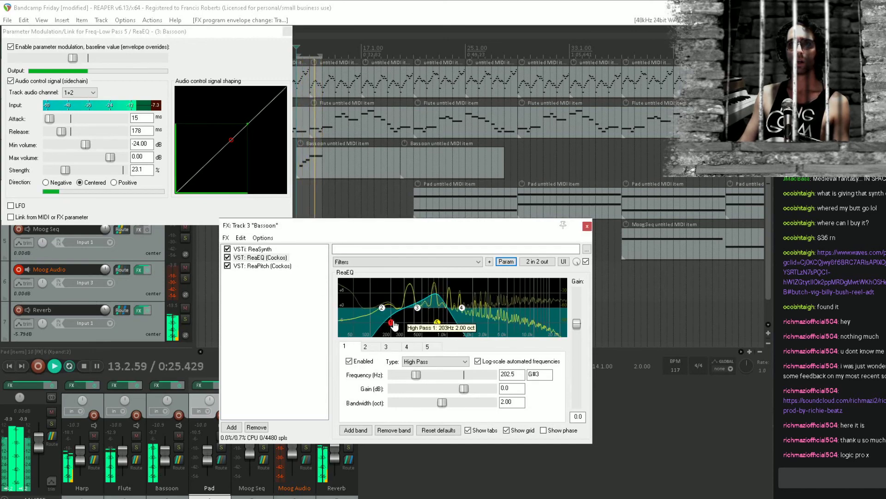
left_click_drag(441, 402, 404, 404)
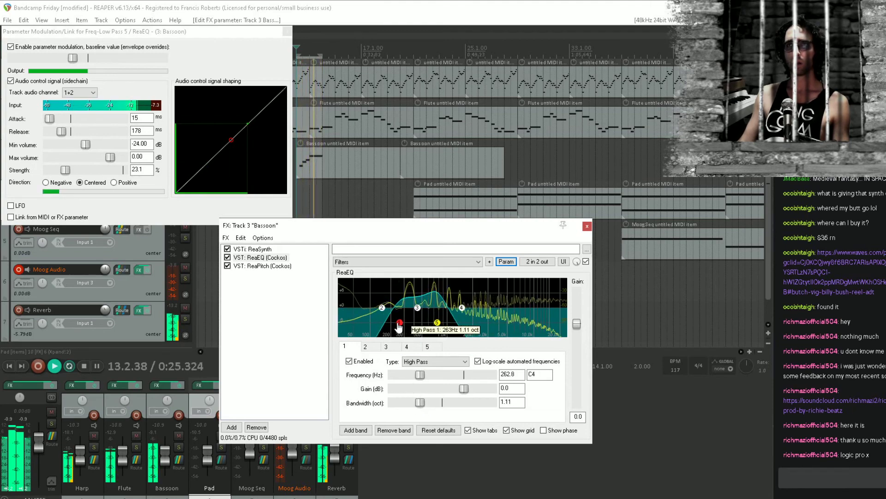
While the loop plays, set the Bassoon ReaEQ's low-shelf band 2 to 723.7 Hz with -12.2 dB gain
left_click_drag(388, 312, 428, 325)
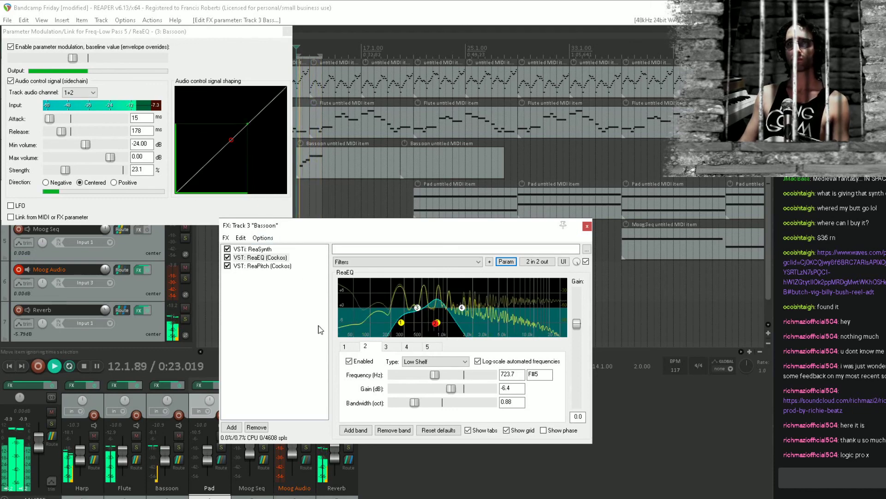
left_click_drag(439, 325, 436, 341)
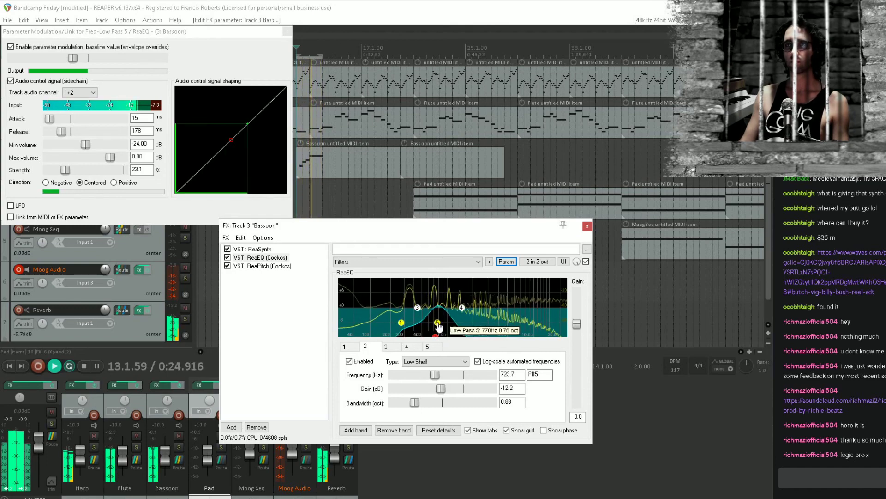
left_click(262, 333)
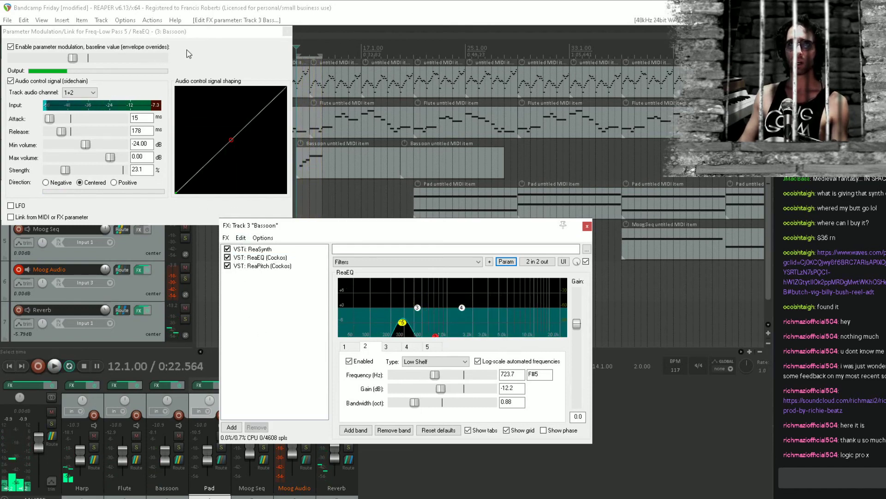
Close the modulation and Bassoon effects windows and clear the time selection
left_click(287, 32)
left_click(587, 226)
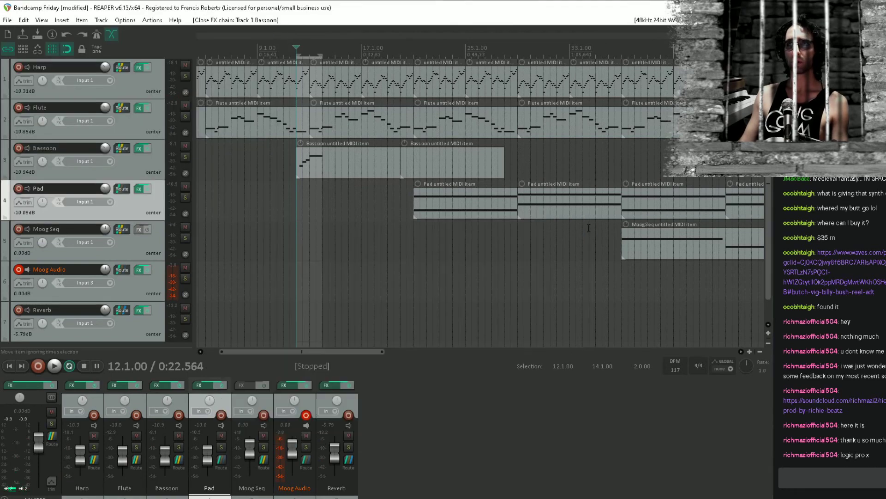
left_click(300, 198)
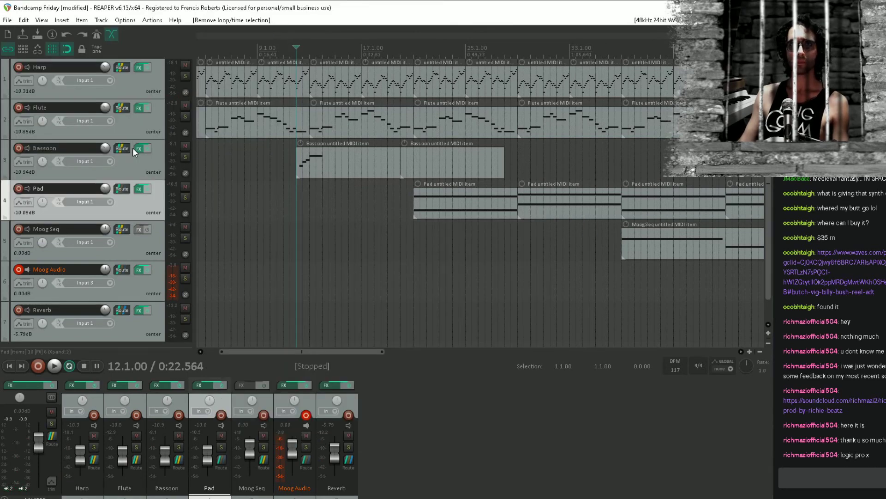
Set the cents shift of the Bassoon's ReaPitch to -10 while playing from bar 12
left_click(138, 148)
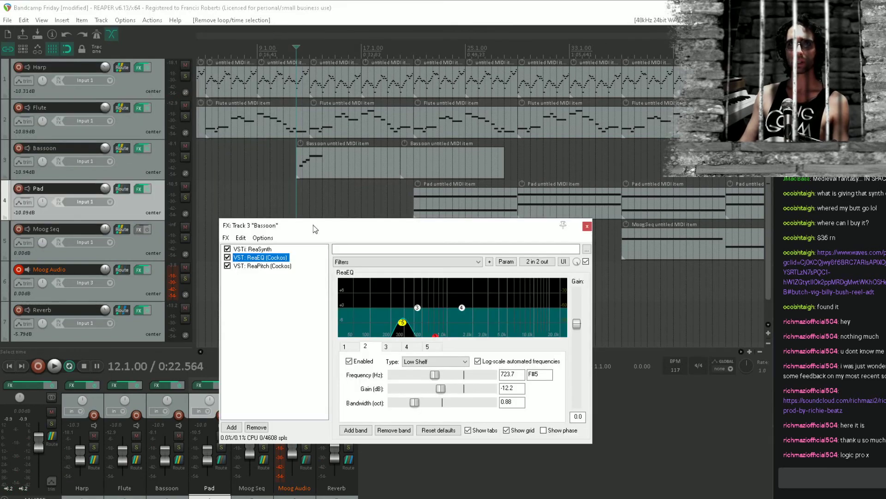
left_click(275, 266)
key("space")
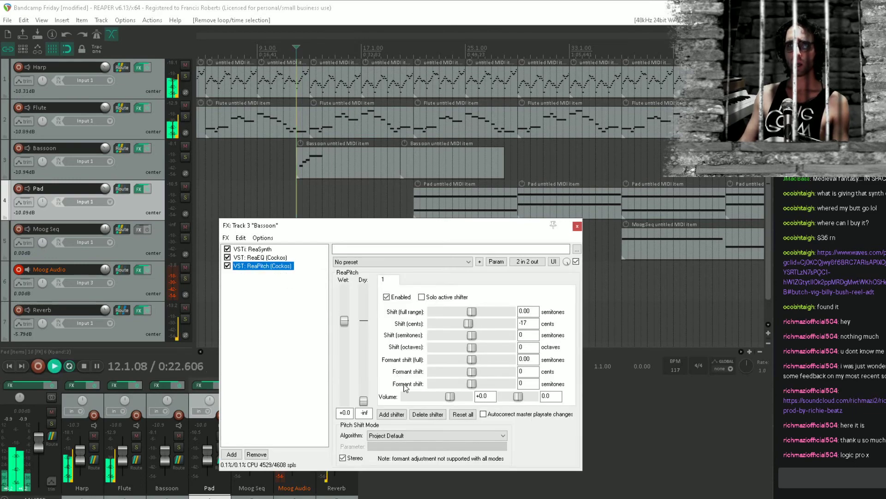
key("space")
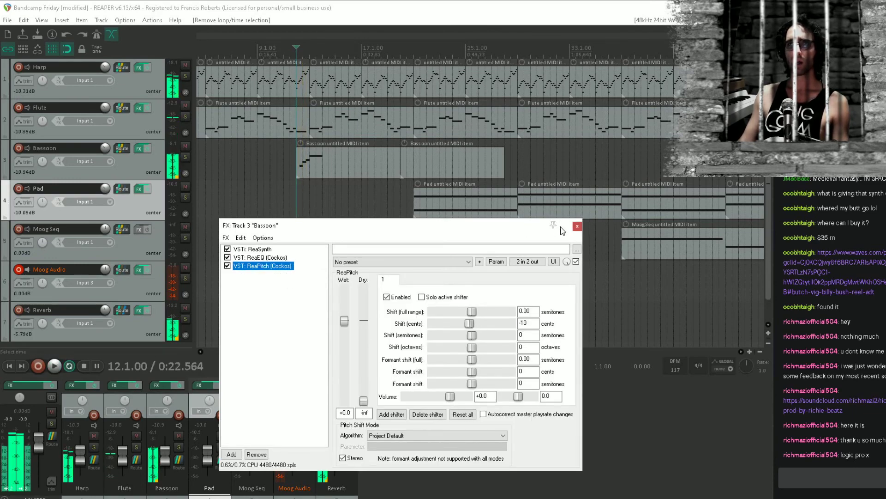
left_click(579, 228)
Set the Bassoon ReaSynth's attack to 44.2 ms, decay to 281 ms and sustain to -5.43 dB, and play it
left_click(259, 249)
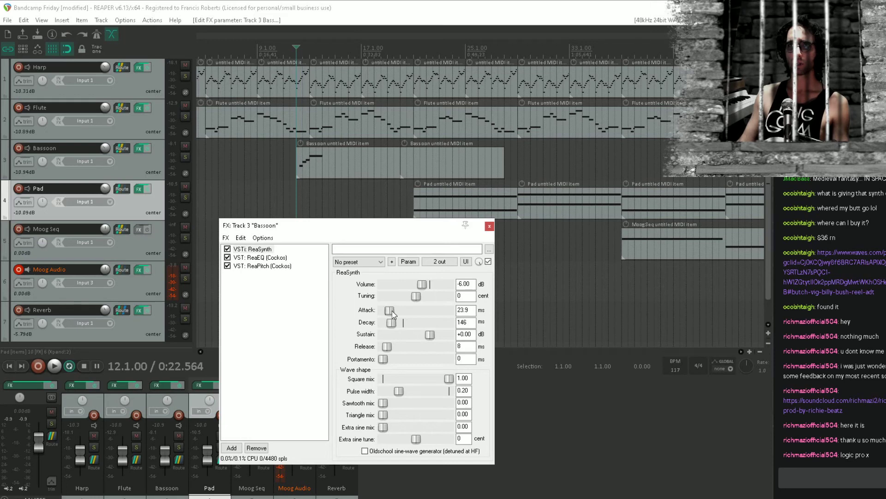
left_click_drag(392, 312, 396, 325)
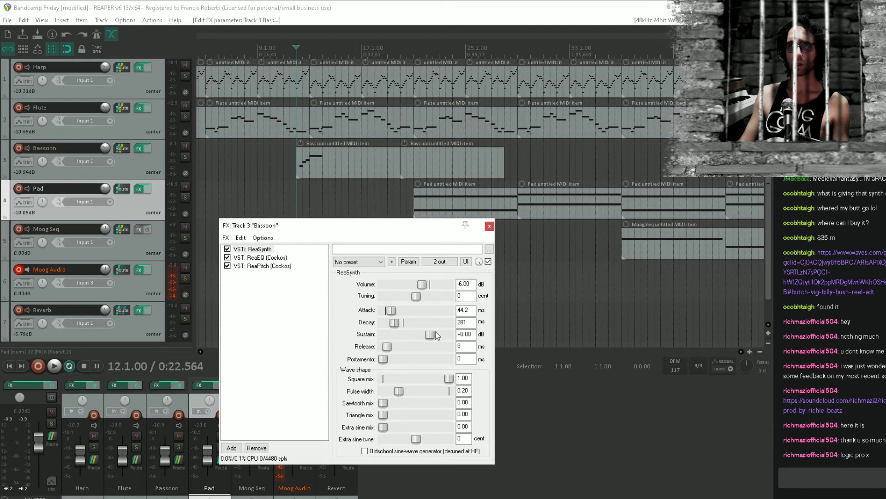
key("space")
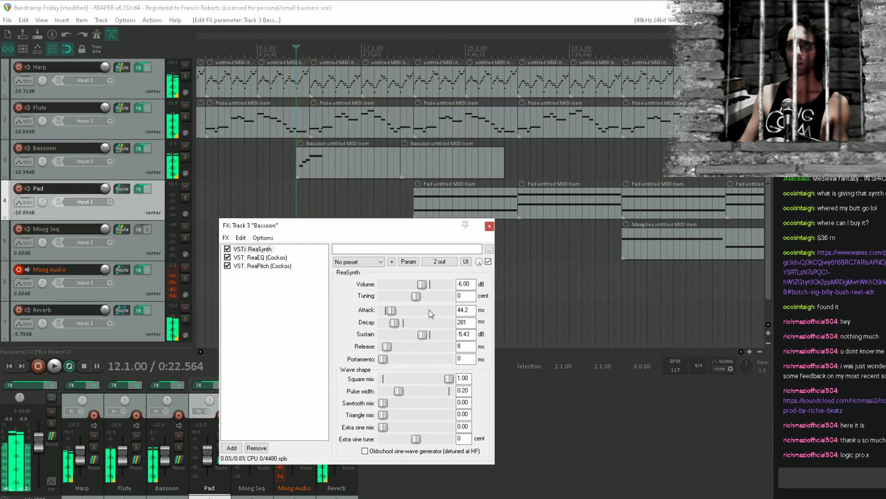
Shorten the ReaSynth attack to 14.2 ms, auditioning the settings from bar 12
double_click(391, 308)
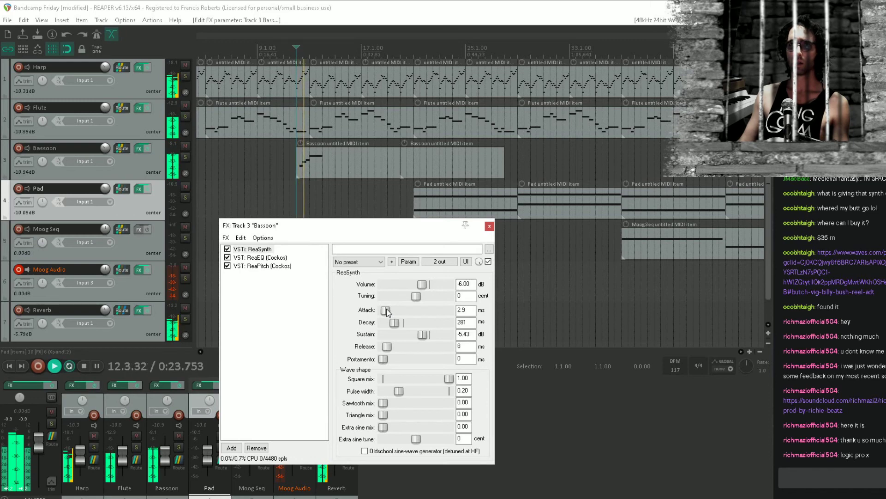
key("space")
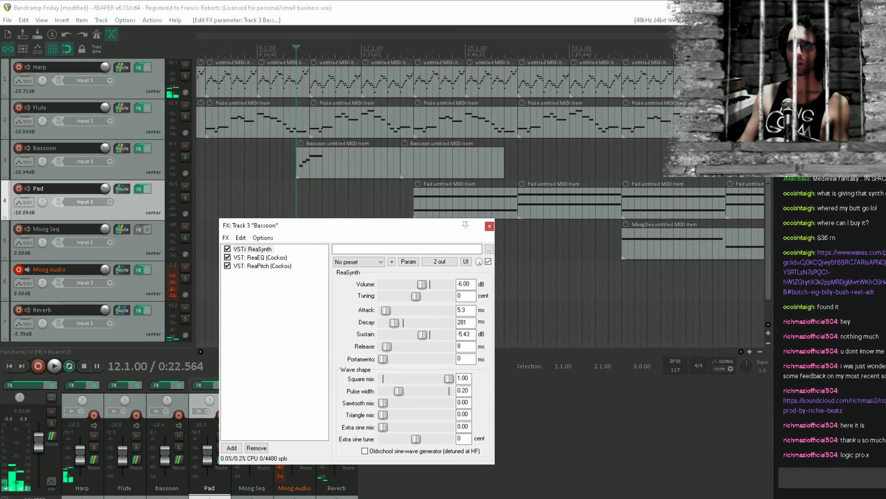
key("space")
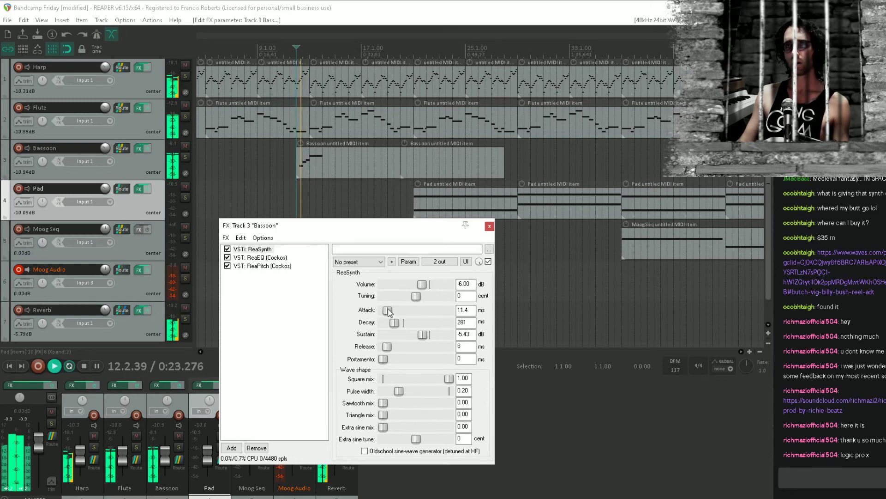
key("space")
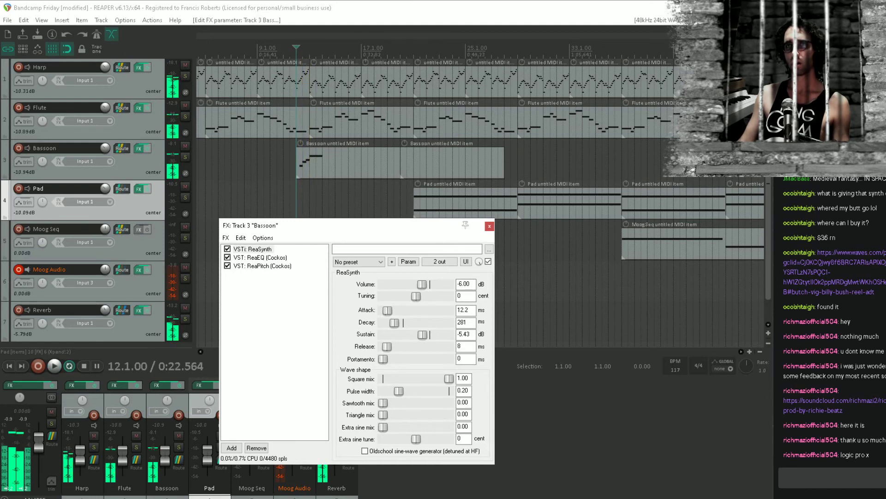
left_click_drag(388, 308, 388, 309)
key("space")
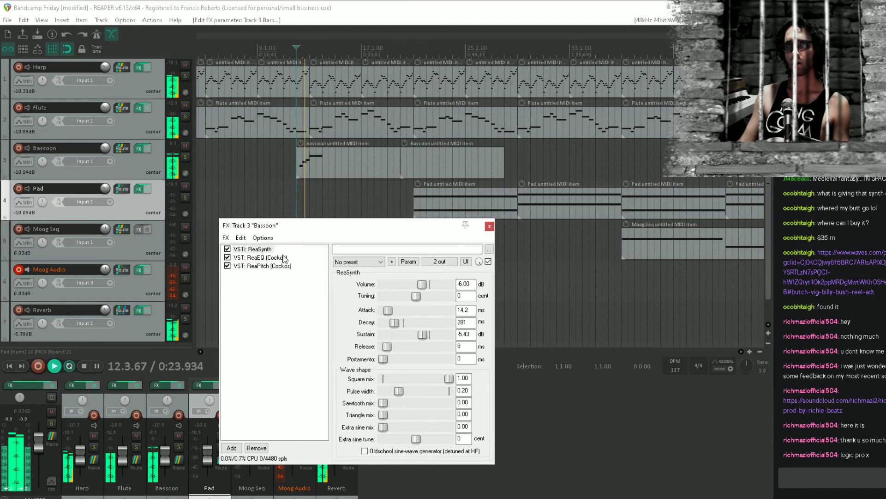
Set the ReaSynth release to 37 ms and pulse width to 0.17, play the result and close the effects window
left_click(268, 258)
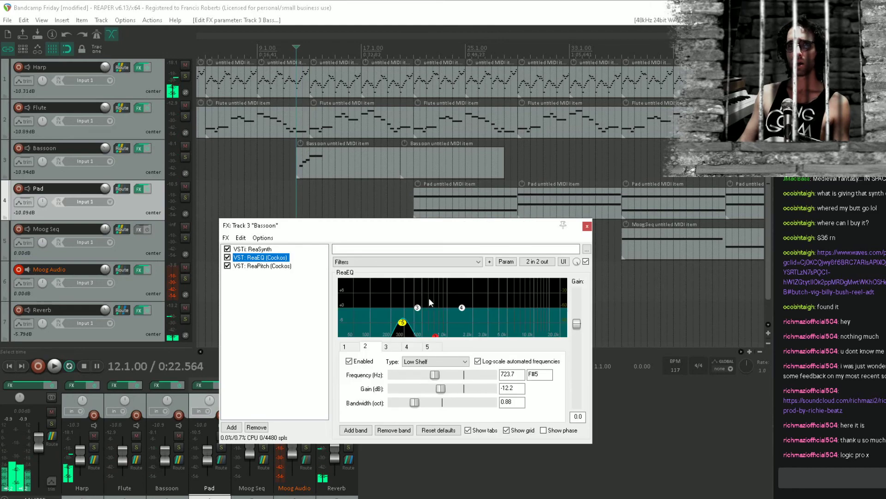
left_click(281, 294)
left_click(257, 250)
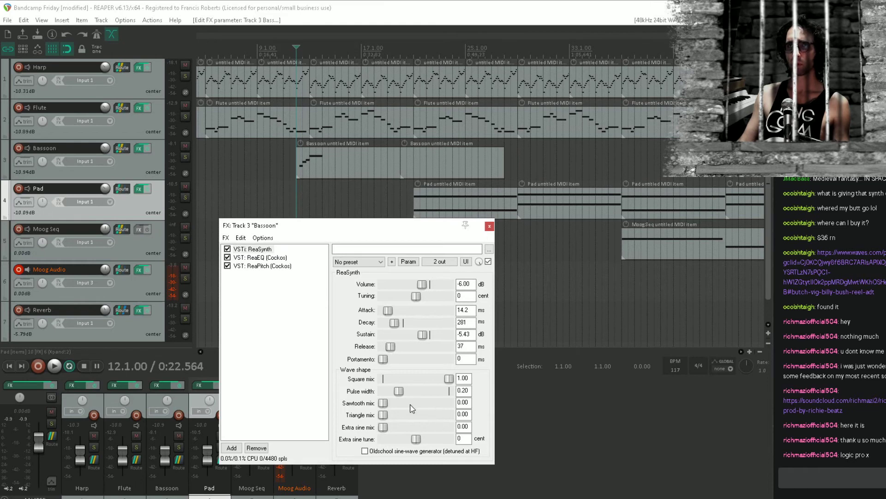
key("space")
left_click_drag(413, 392, 394, 396)
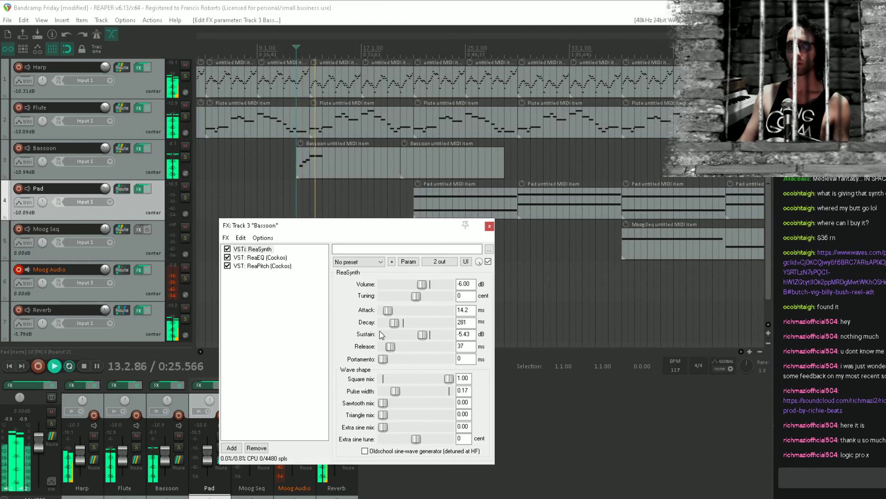
key("space")
key("space")
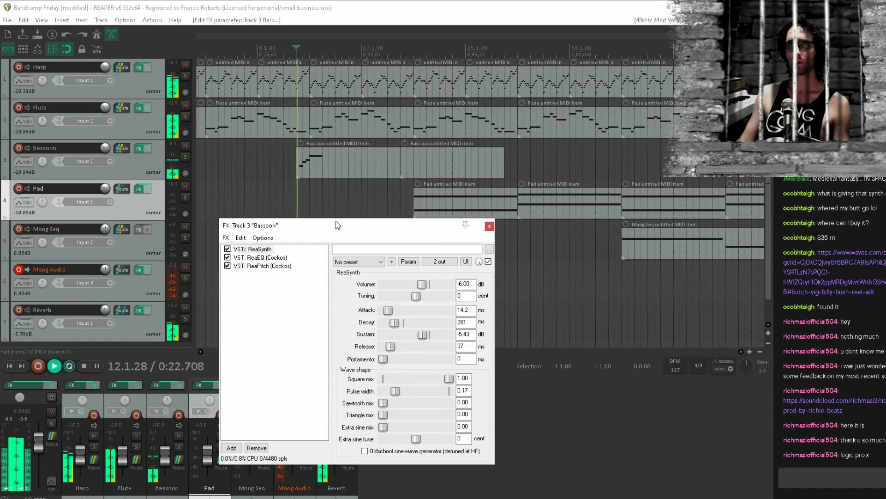
key("space")
left_click(489, 226)
Draw a one-bar G4 note at bar 14 in the first Bassoon item and play the melody from 12.4
double_click(321, 159)
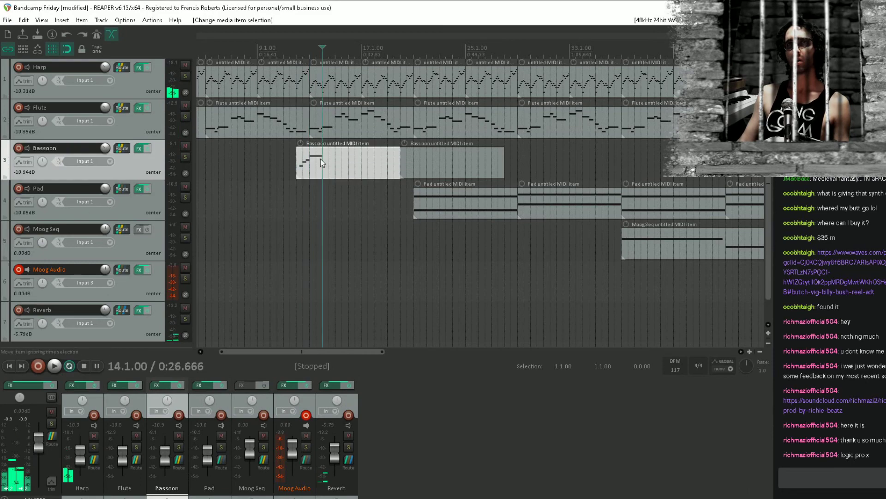
left_click_drag(555, 383, 680, 382)
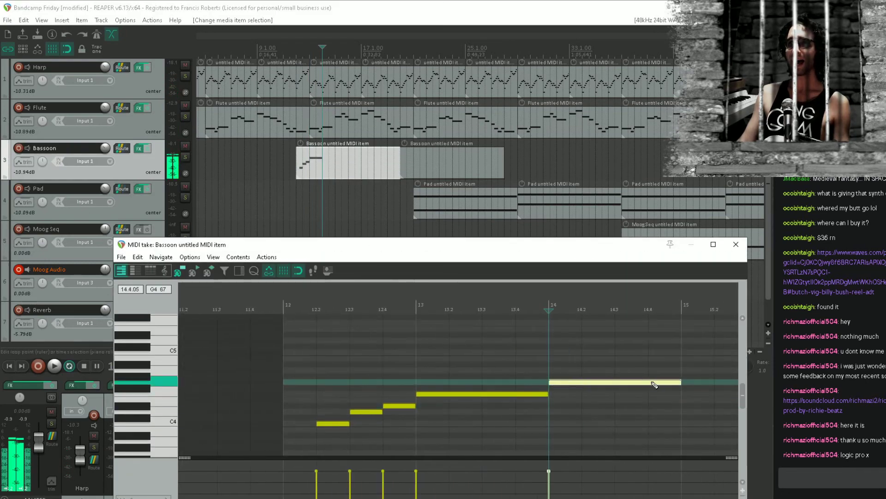
left_click(383, 364)
key("space")
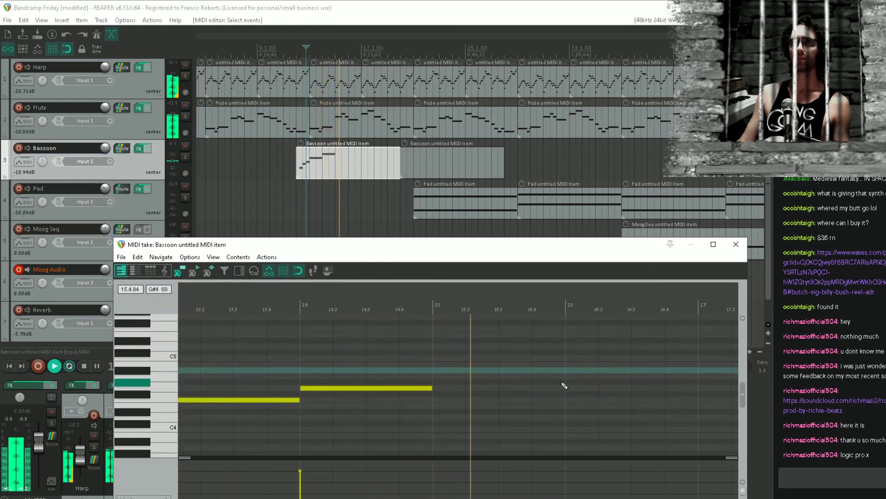
Draw one-beat C4, D4 and D#4 notes from 16.2, followed by an F4 note filling bar 17
mouse_move(608, 398)
left_mouse_down()
mouse_move(560, 406)
mouse_move(557, 436)
left_mouse_up()
key("space")
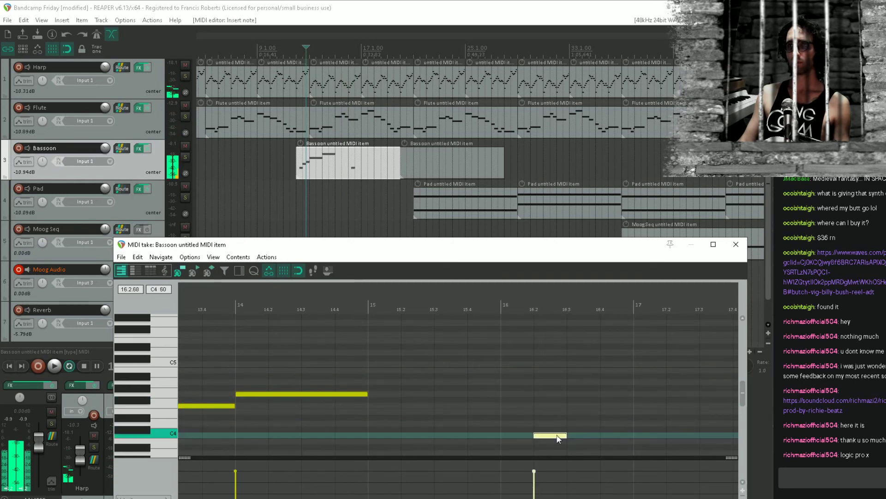
left_click(584, 424)
left_click_drag(619, 413, 694, 406)
left_click(477, 411)
key("space")
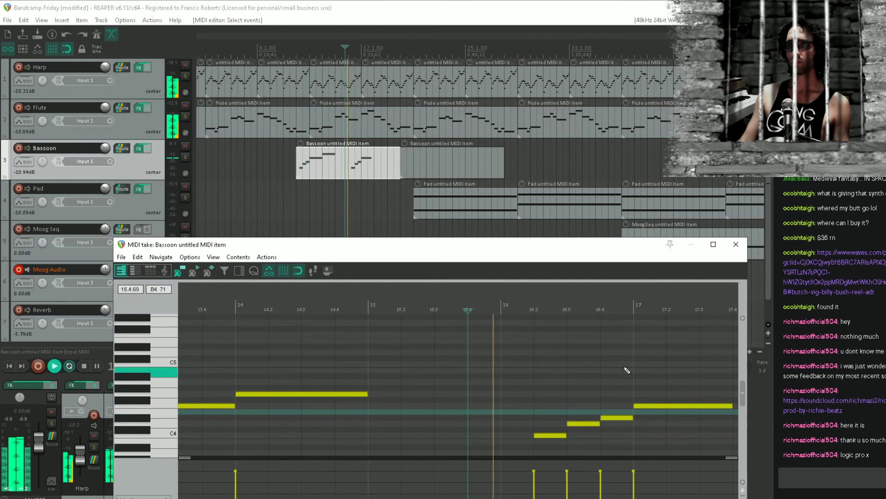
left_click_drag(663, 364, 379, 376)
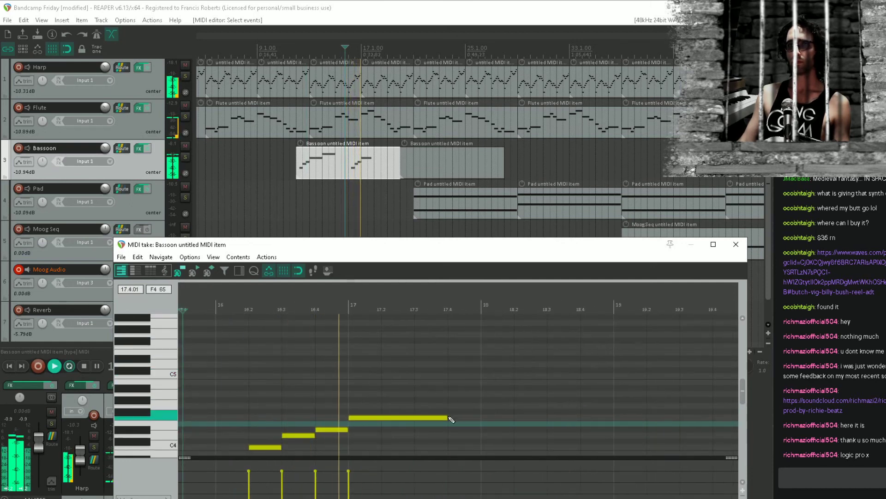
left_click_drag(447, 417, 470, 416)
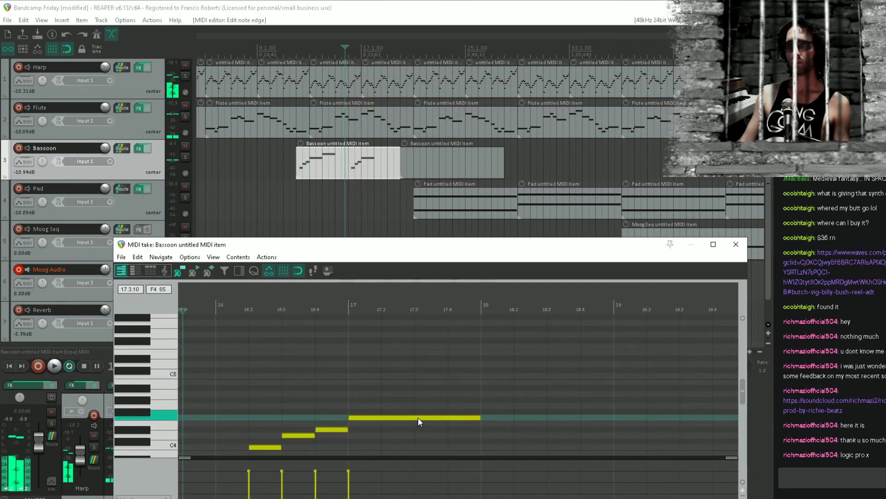
Try the bar 17 note at D4 and listen to the phrase from 16.2
left_click_drag(418, 417, 418, 437)
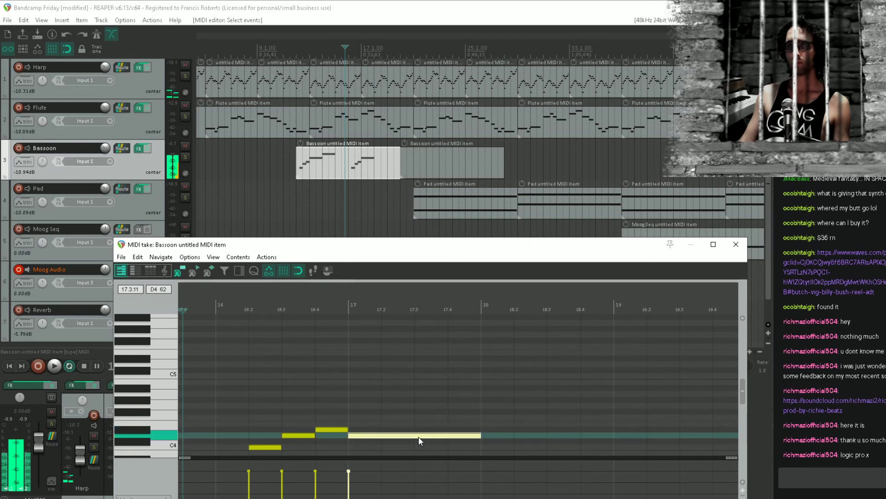
key("space")
left_click(345, 417)
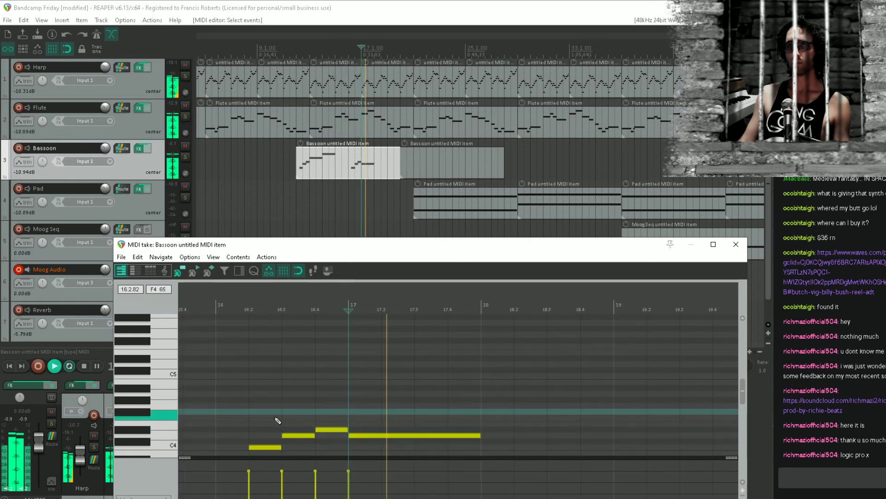
left_click(252, 417)
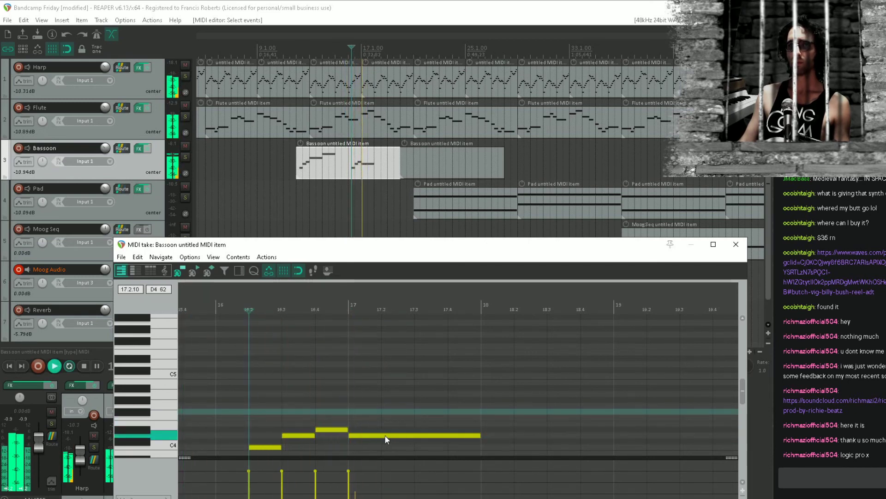
Lower the bar 17 note to C4 and replay the phrase from 16.2
left_click_drag(385, 436, 387, 450)
key("space")
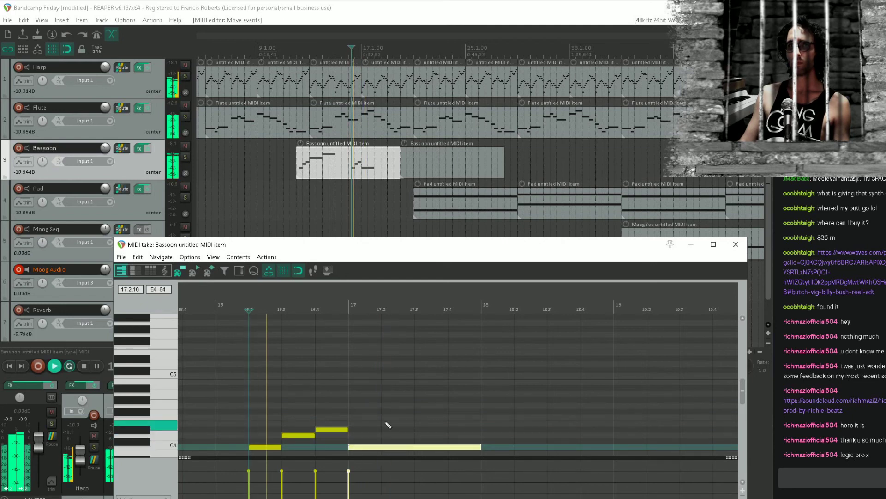
left_click_drag(385, 400, 379, 358)
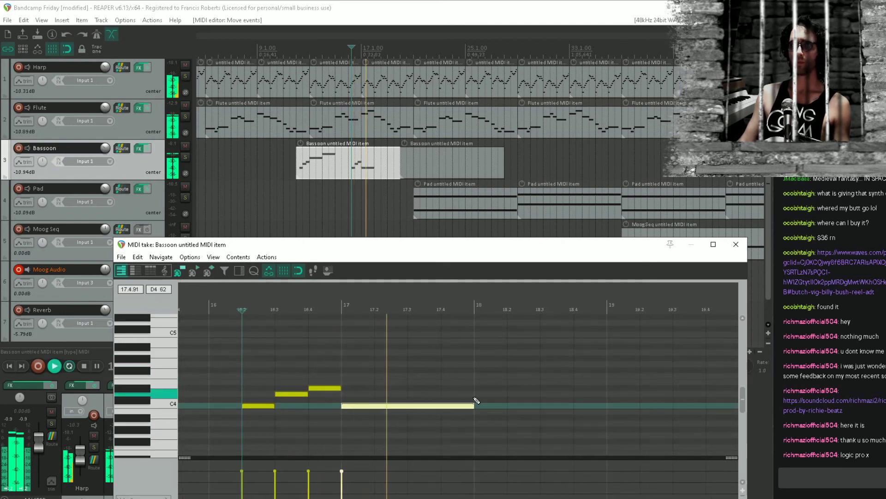
Draw a one-bar A#3 note at bar 18, following the C4 note
scroll(489, 401, "down", 3)
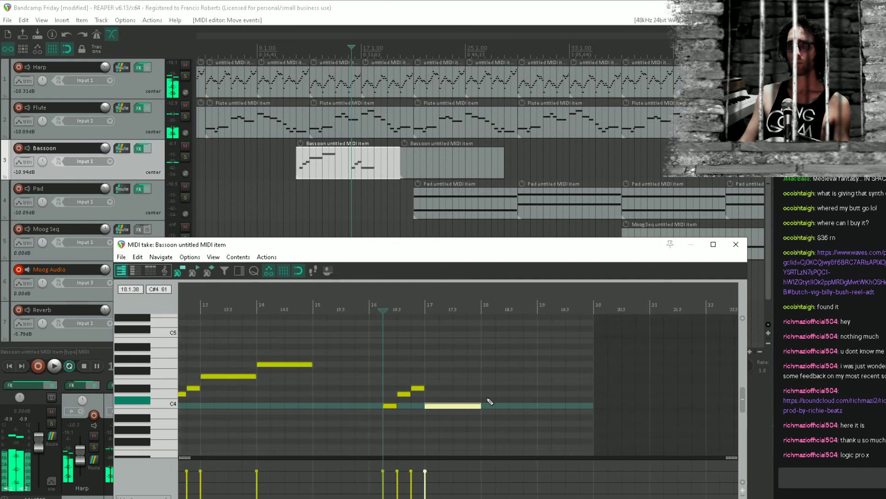
scroll(489, 401, "up", 1)
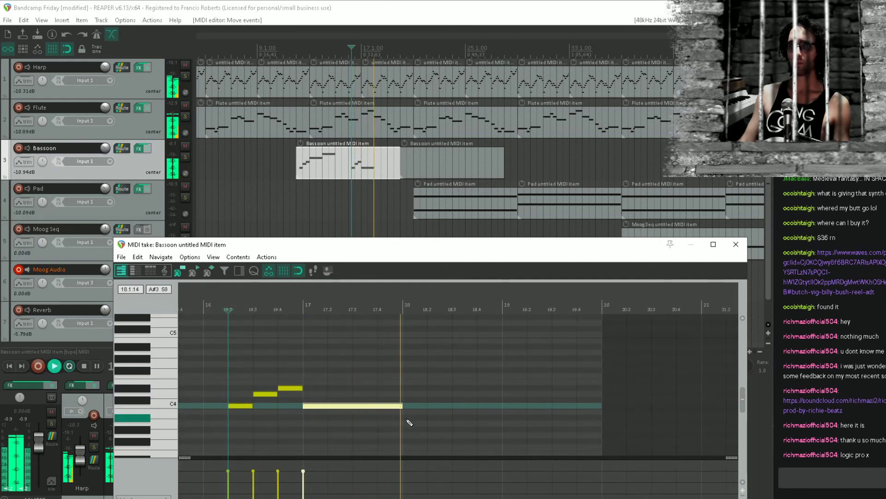
key("space")
left_click_drag(406, 423, 480, 420)
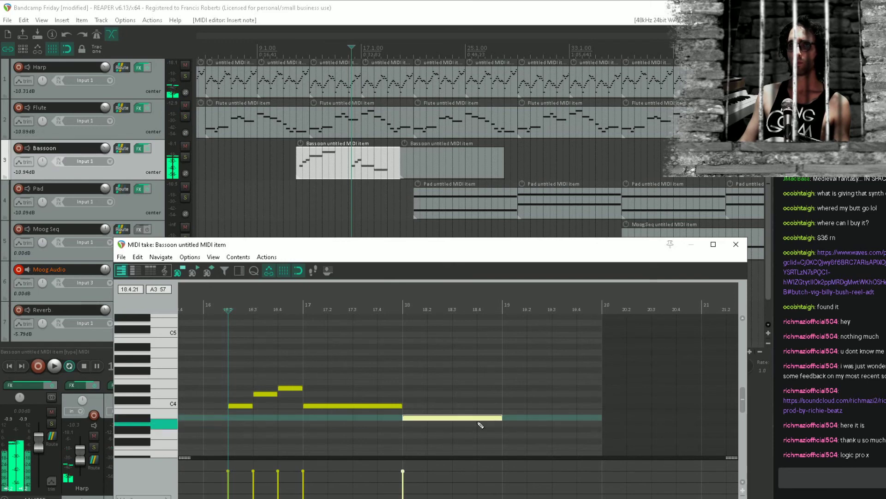
Play back the Bassoon melody from bar 18 and again from bar 12
left_click(404, 439)
key("space")
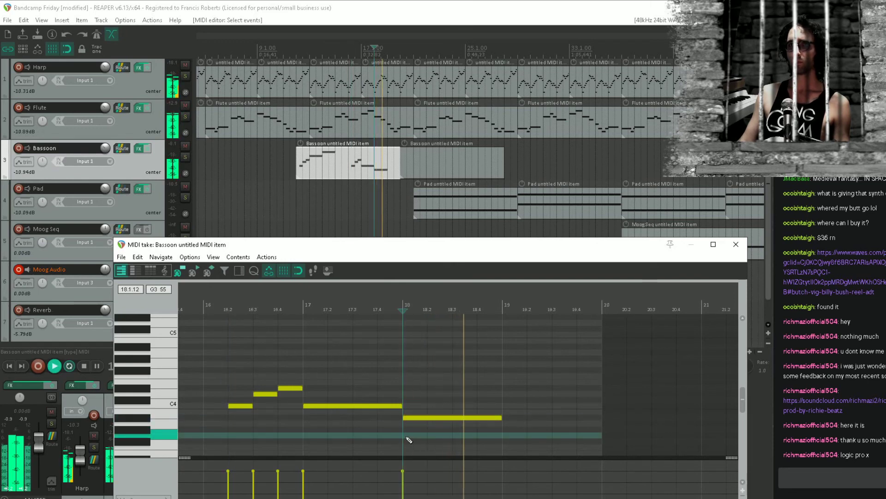
left_click(295, 175)
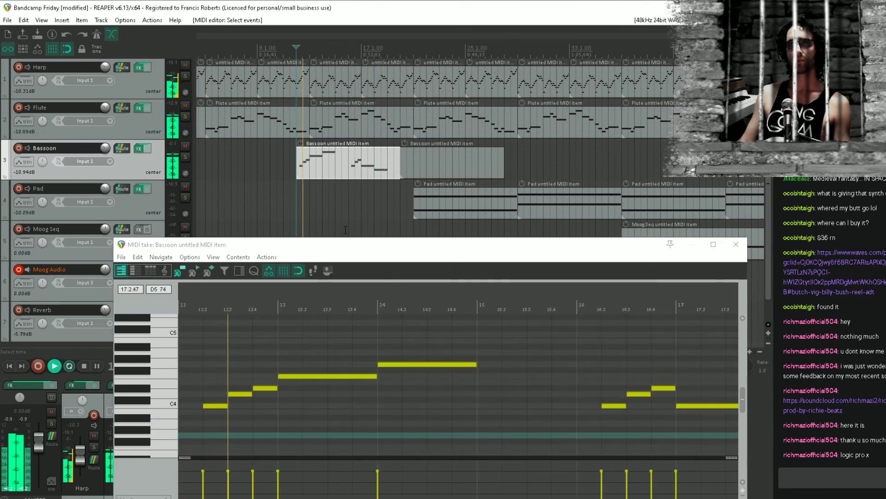
left_click(735, 245)
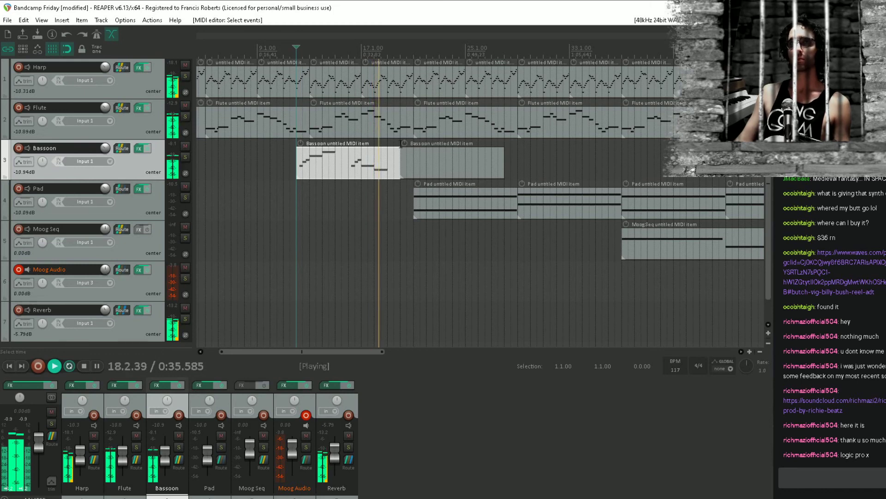
key("space")
Delete the empty second Bassoon item starting at bar 20 and save the project
left_click(414, 161)
key("Delete")
left_click(309, 165)
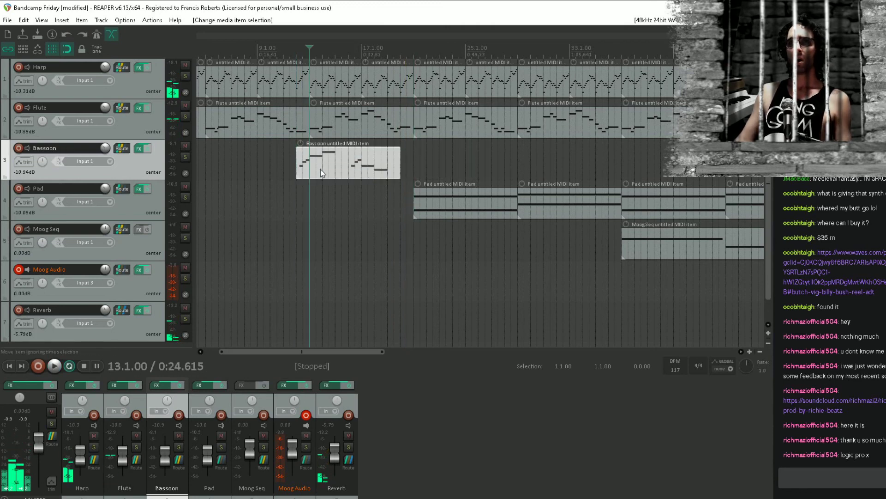
left_click(296, 189)
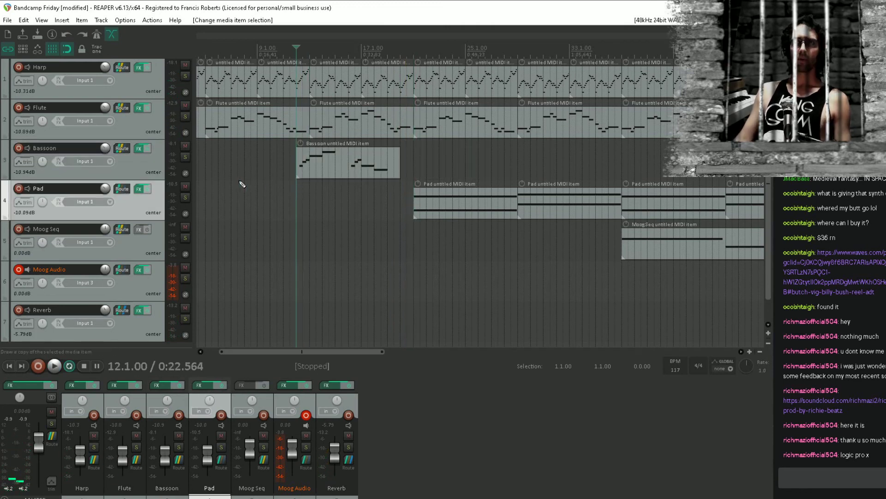
key("ctrl+s")
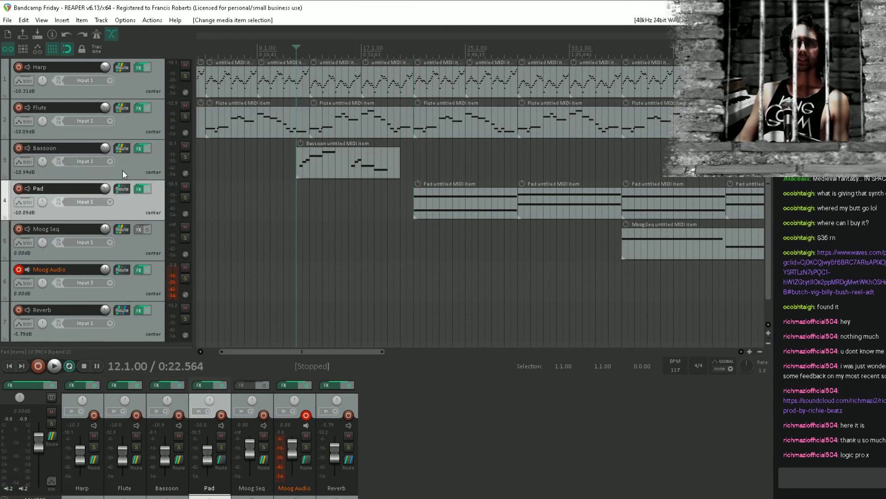
In the Bassoon track's ReaSynth, set the extra sine tune to -10 cents and the extra sine mix to 0.16 during playback
left_click(139, 150)
key("space")
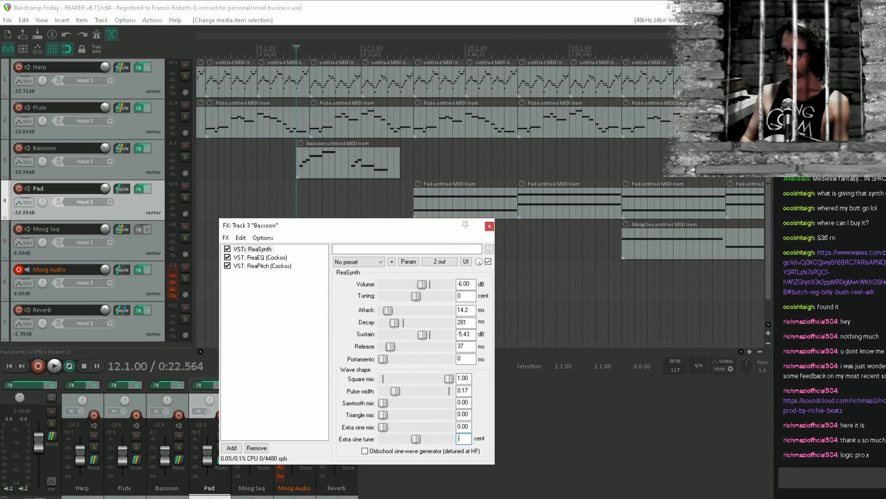
type("-10")
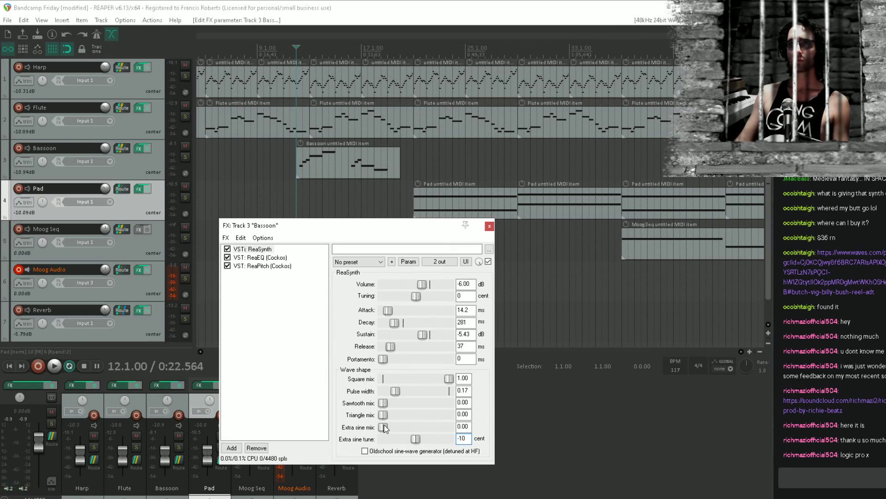
key("space")
left_click_drag(387, 427, 405, 403)
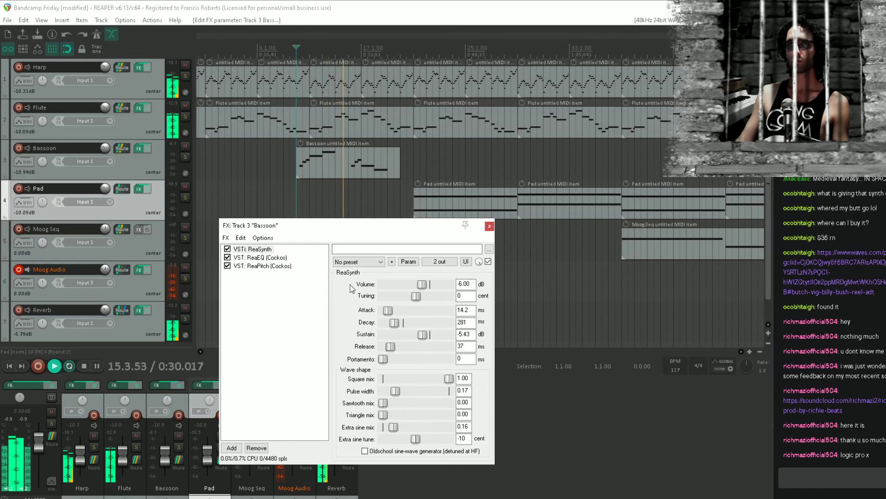
key("space")
Draw a one-bar D#4 note at bar 15 in the Bassoon item and replay the transition into it
double_click(333, 159)
left_click(208, 371)
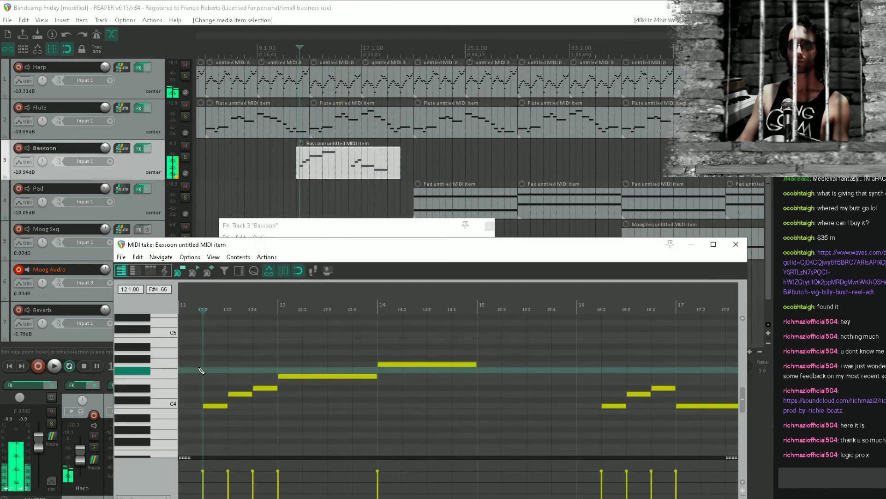
key("space")
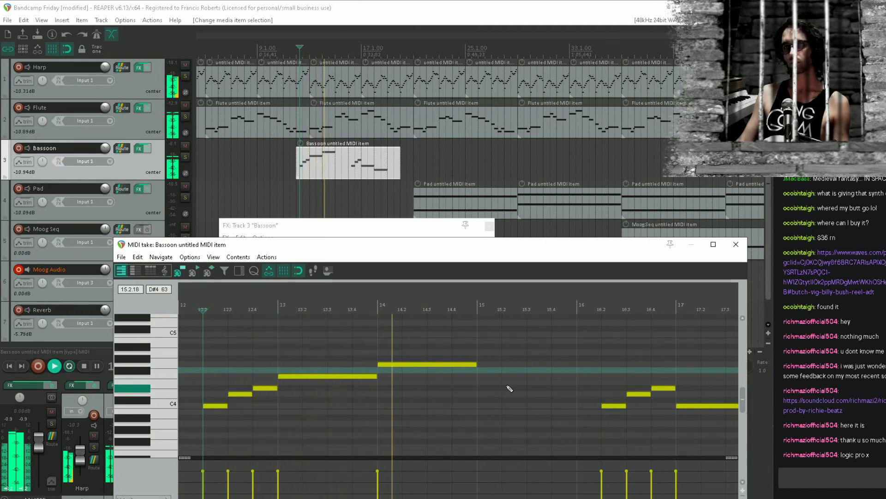
left_click_drag(489, 387, 573, 389)
left_click(453, 382)
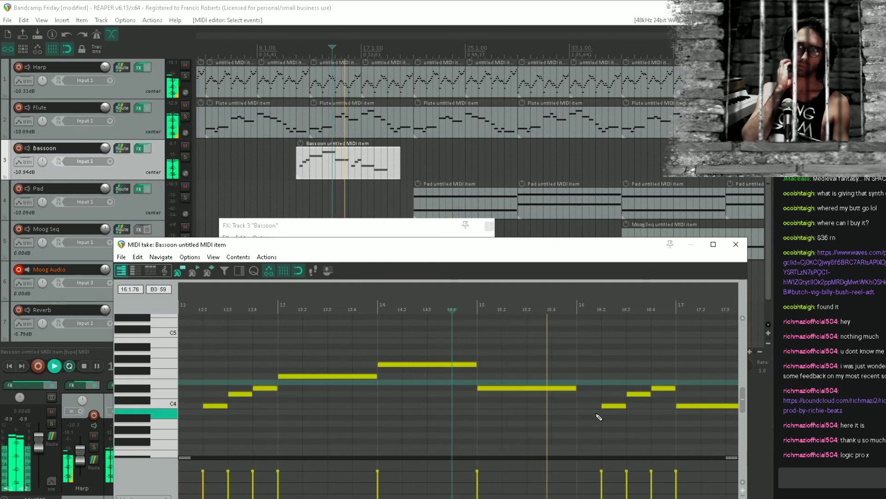
Draw a G#3 note filling bar 19 of the Bassoon item and listen to the phrase ending
left_click_drag(587, 411, 202, 368)
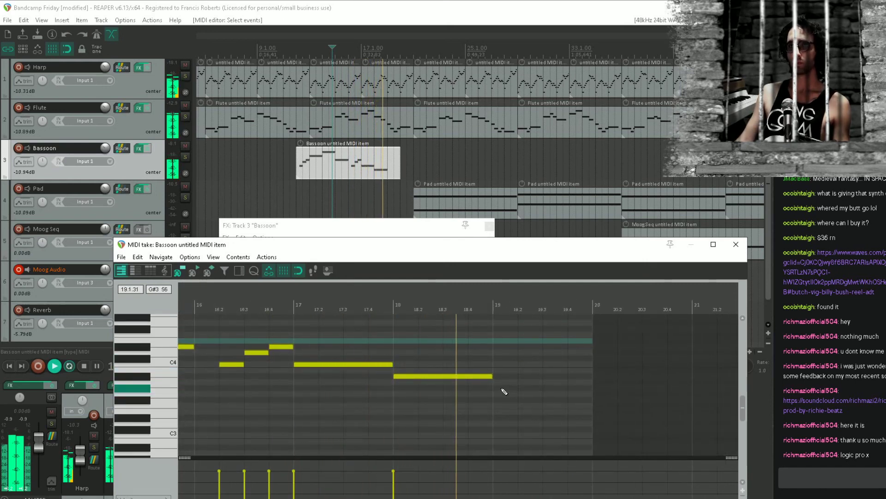
key("space")
left_click_drag(504, 389, 531, 389)
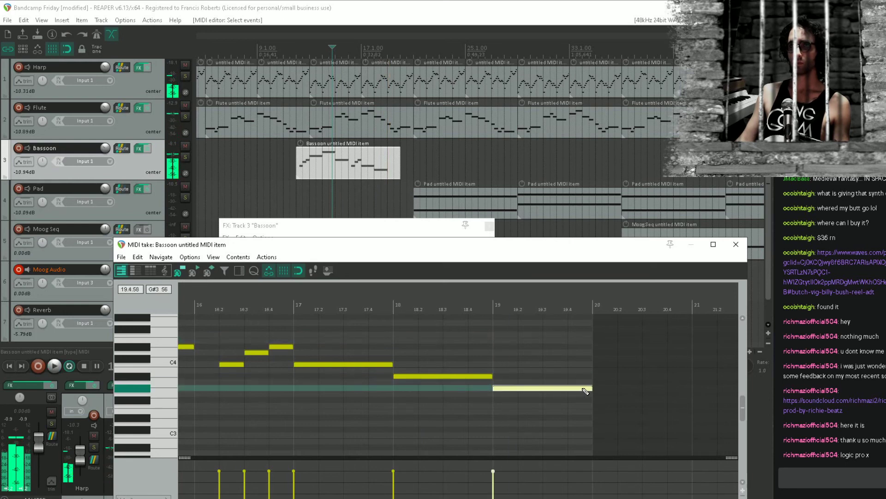
left_click_drag(585, 391, 589, 389)
key("space")
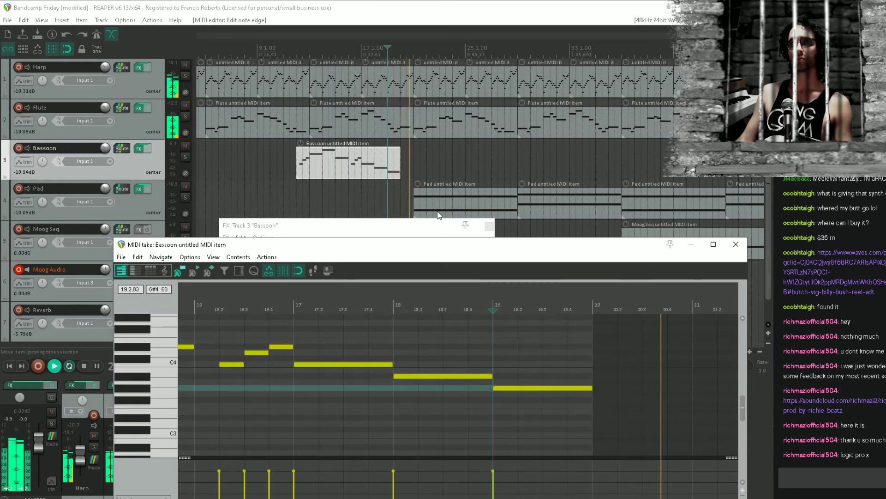
key("space")
left_click(736, 243)
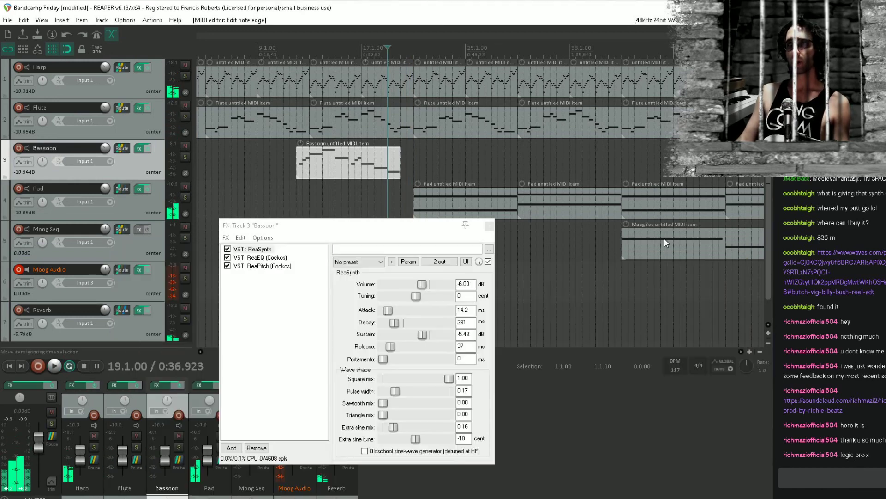
left_click(490, 225)
Copy the finished Bassoon item so that the repeat starts at bar 20, and save the project
left_click(257, 240)
left_click(333, 201)
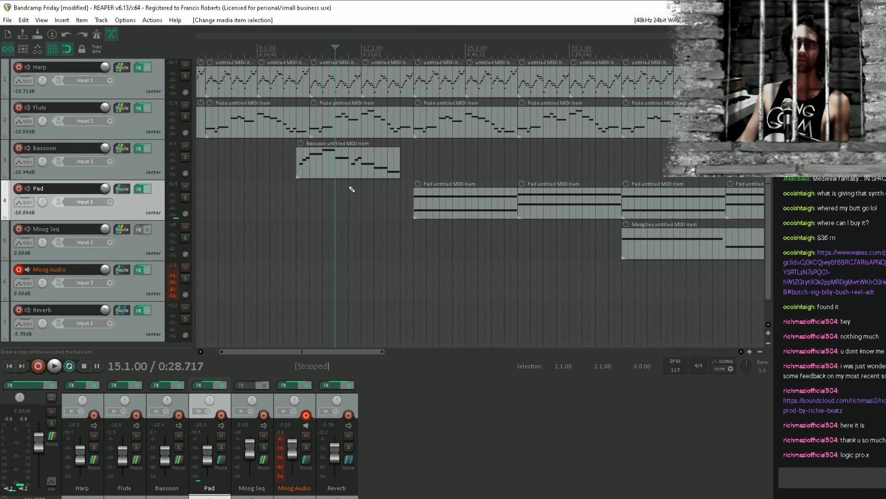
left_click_drag(344, 173, 390, 170)
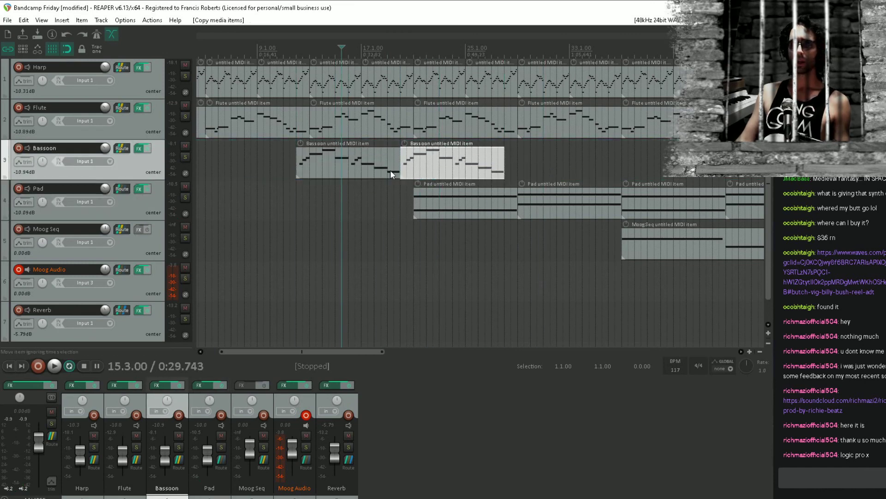
left_click(401, 184)
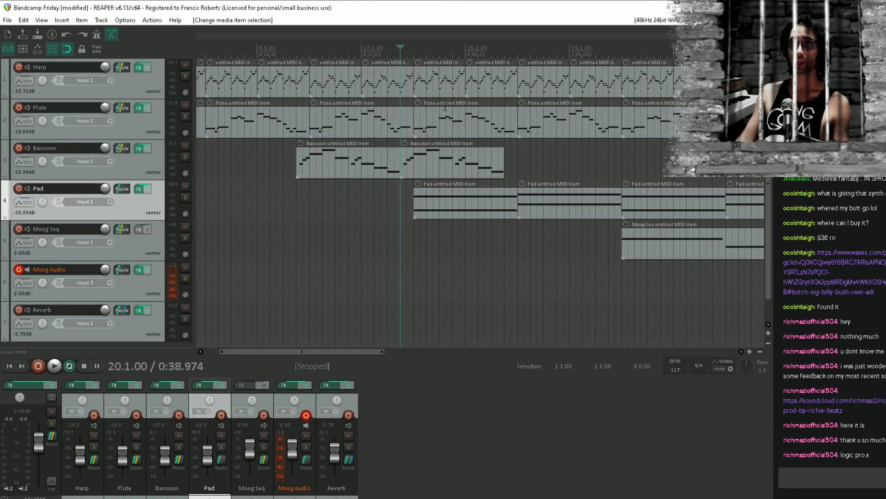
key("ctrl+s")
Listen to the copied Bassoon item from bar 20 and change its bar 23 note to F4, trying D4 first
key("space")
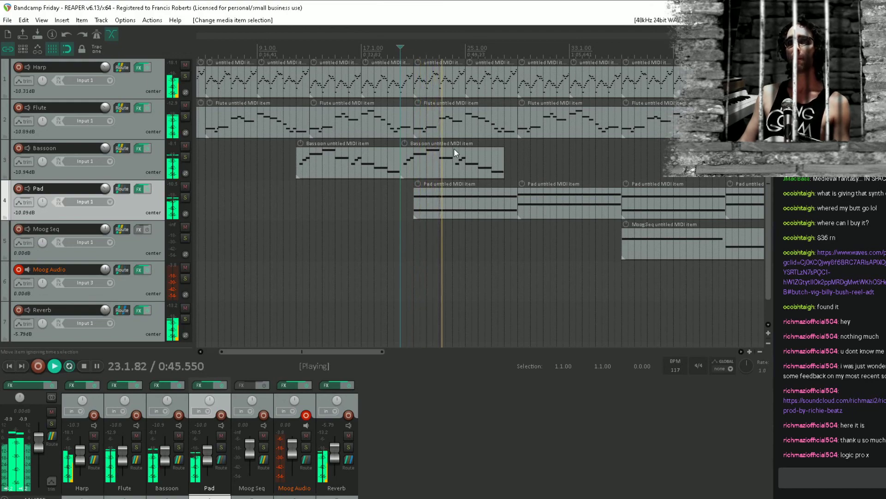
key("space")
double_click(454, 152)
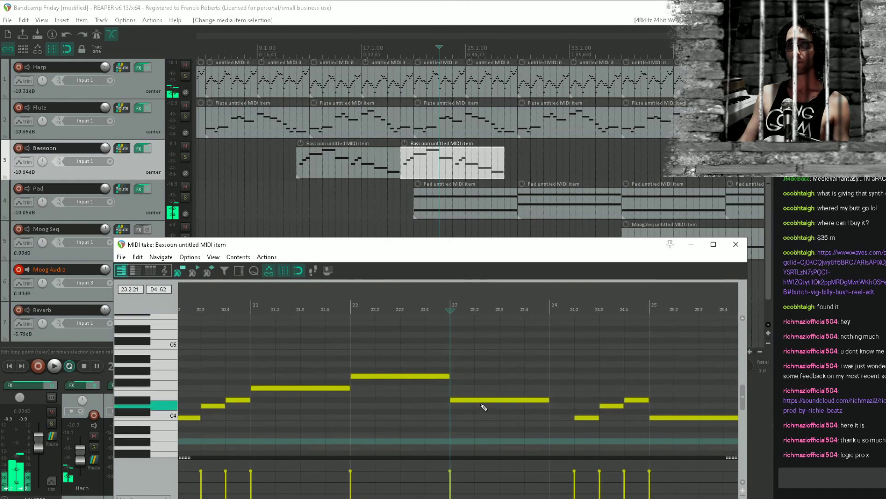
left_click(484, 401)
mouse_move(484, 403)
left_mouse_down()
mouse_move(493, 376)
mouse_move(494, 423)
mouse_move(472, 407)
left_mouse_up()
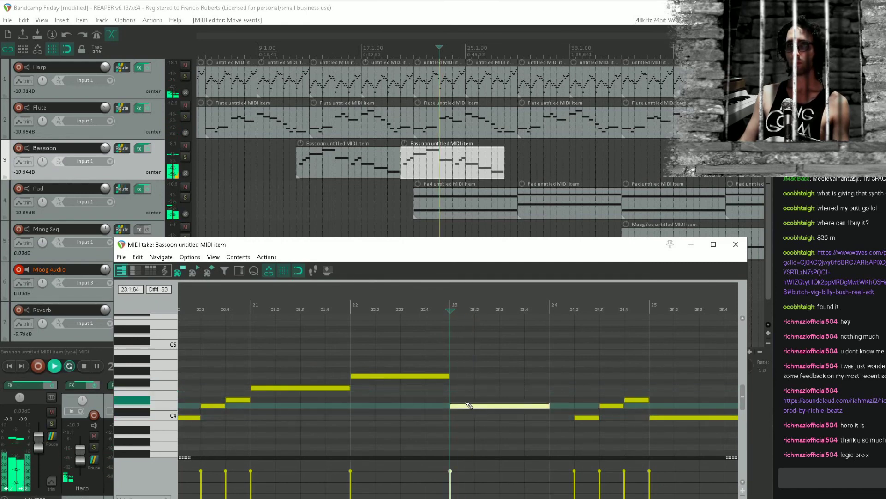
key("space")
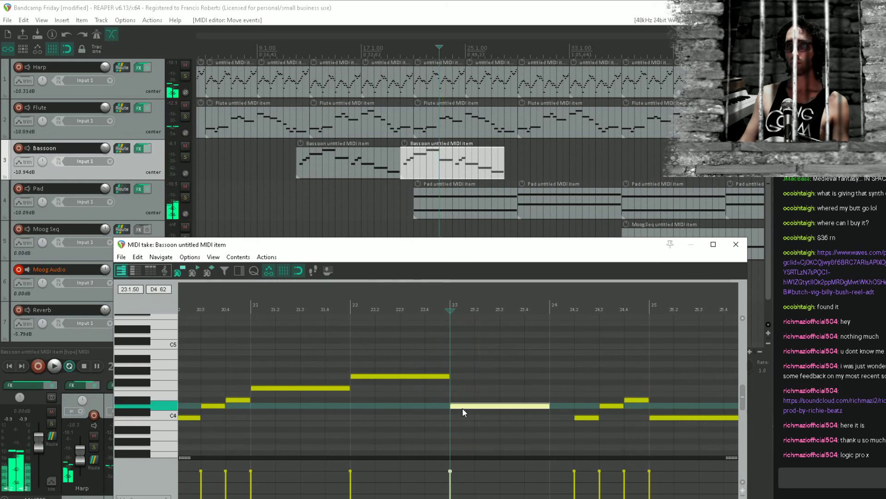
left_click_drag(461, 408, 453, 387)
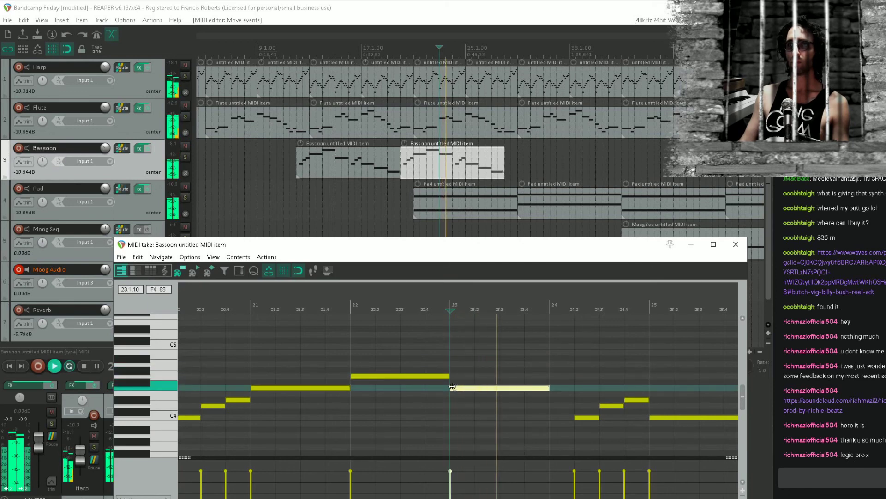
Raise the final bar 27 note of the copied Bassoon item to A3 and save the project
left_click_drag(611, 346, 540, 341)
left_click_drag(577, 388, 382, 389)
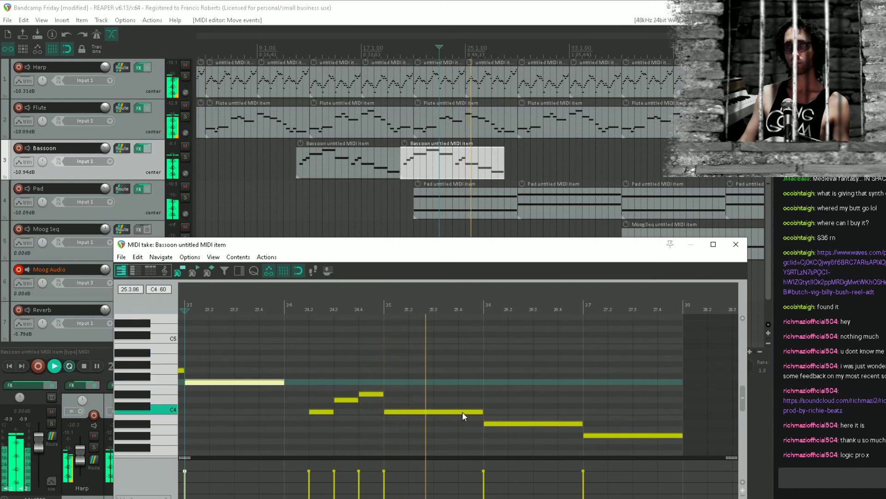
left_click_drag(571, 402, 439, 391)
left_click_drag(528, 411, 438, 382)
left_click_drag(379, 394, 379, 389)
left_click(299, 392)
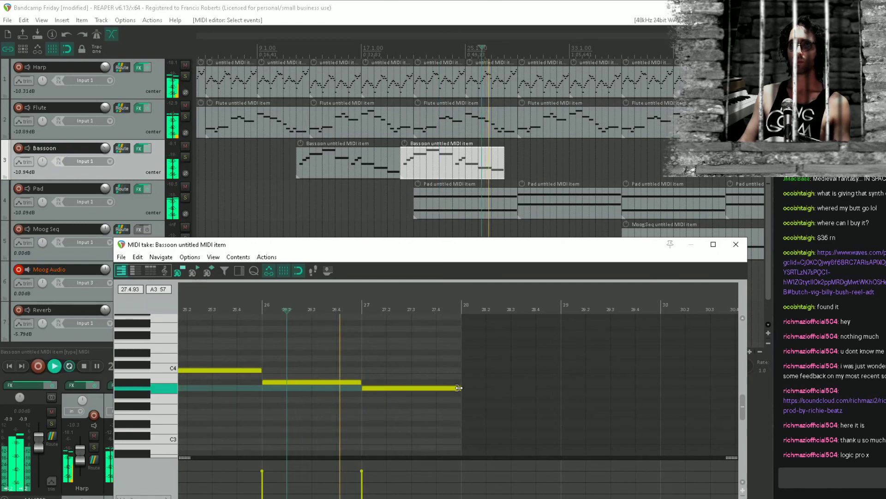
key("space")
left_click(735, 245)
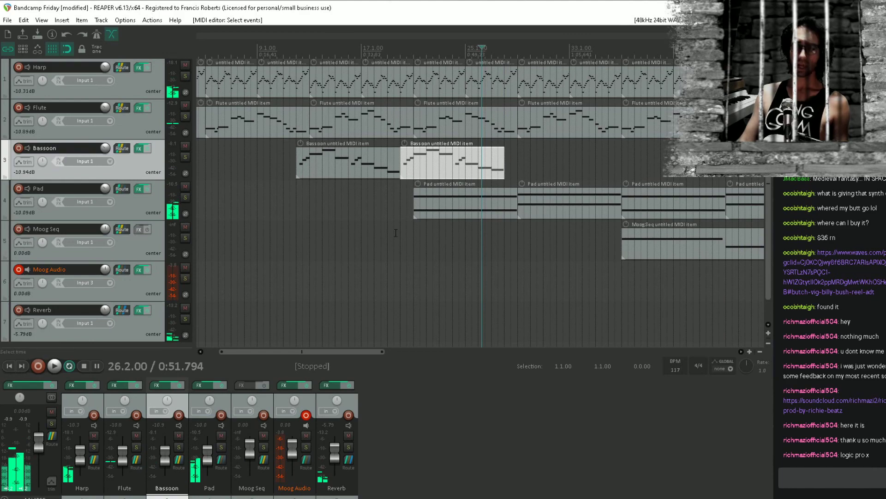
left_click(396, 233)
key("ctrl+s")
Duplicate the pair of Bassoon items repeatedly so that the melody runs to bar 108
scroll(474, 158, "down", 2)
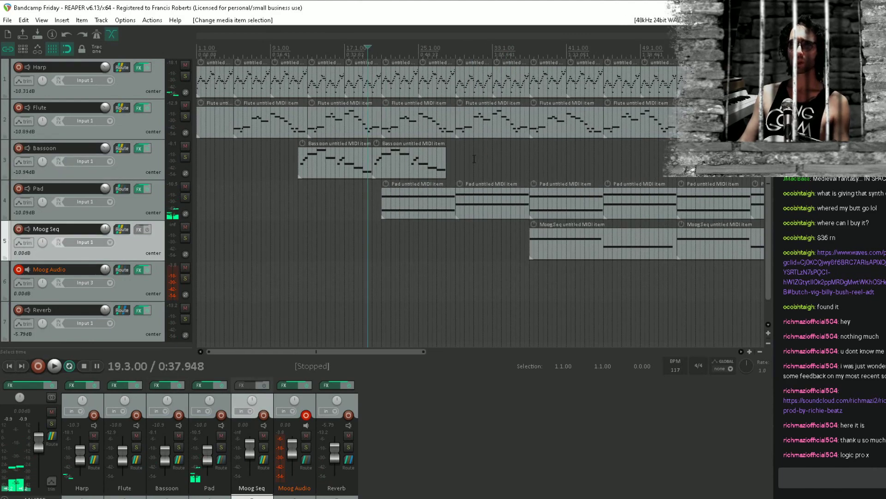
left_click(355, 167)
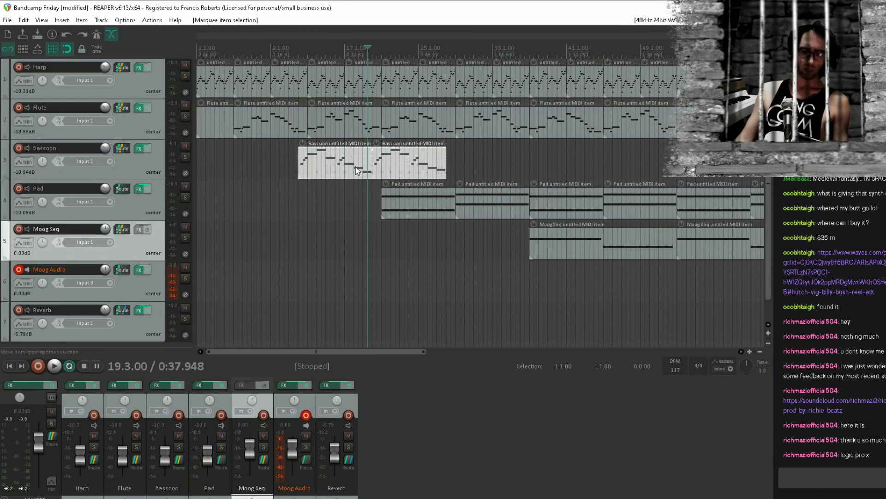
key("ctrl+d")
key("ctrl+d")
scroll(355, 166, "down", 2)
key("ctrl+d")
key("ctrl+d")
key("ctrl+d")
key("ctrl+d")
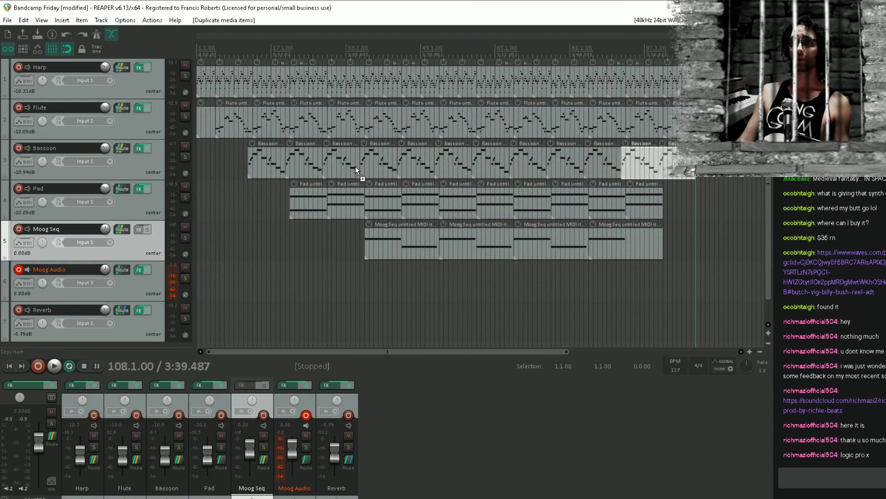
Examine how the repeated Bassoon items line up with the Pad and Moog Seq entries, and start playback from 19.3
scroll(356, 167, "left", 10)
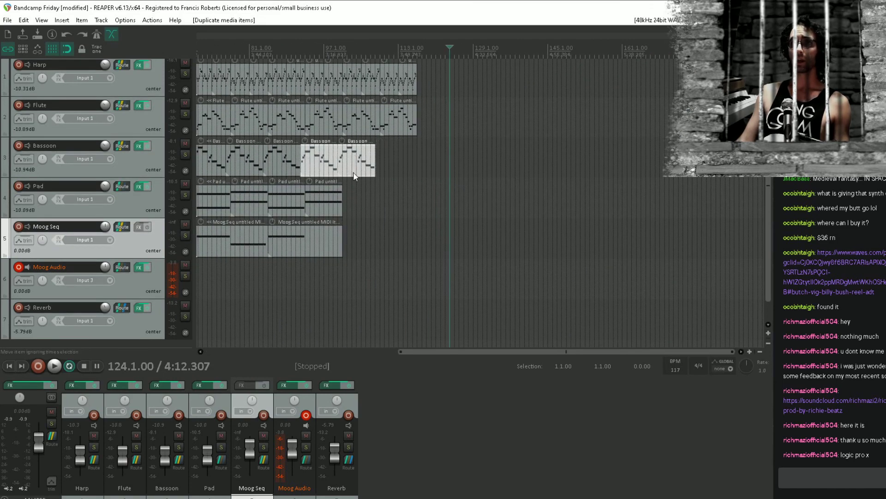
left_click(269, 265)
scroll(267, 261, "up", 3)
left_click_drag(264, 242, 448, 225)
left_click(478, 142)
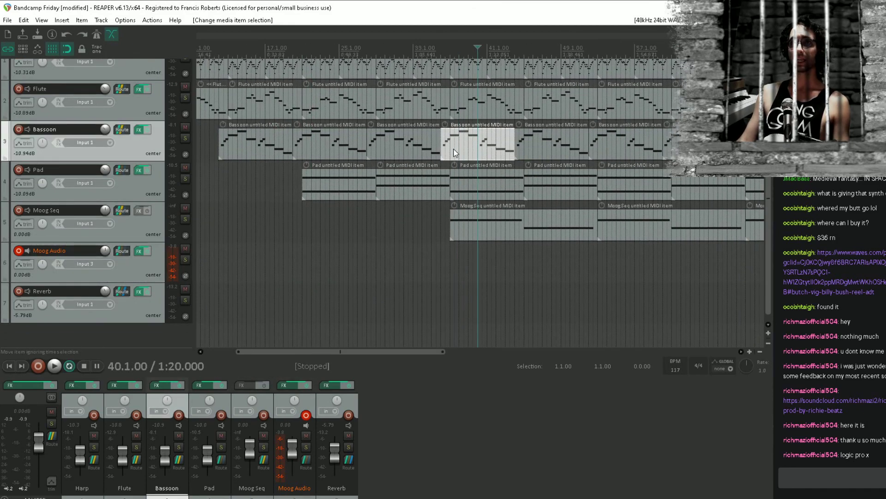
left_click(336, 138)
left_click_drag(341, 139, 417, 150)
left_click(326, 264)
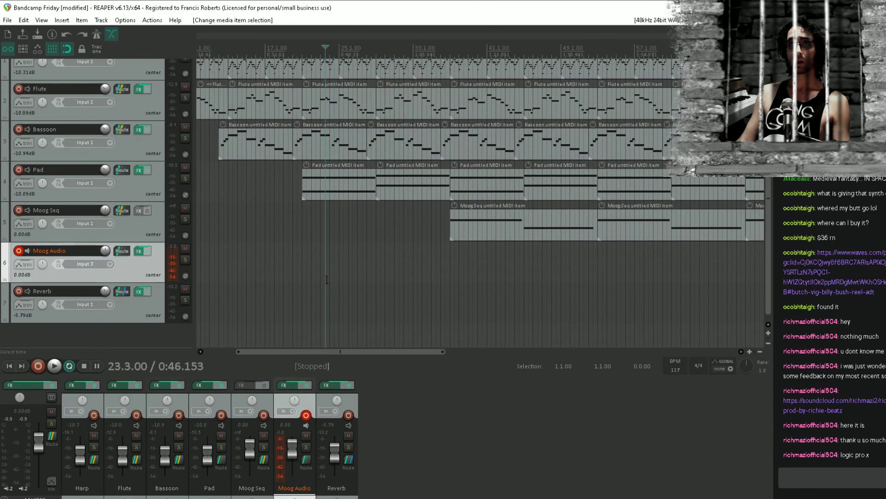
left_click_drag(325, 264, 462, 342)
left_click(353, 241)
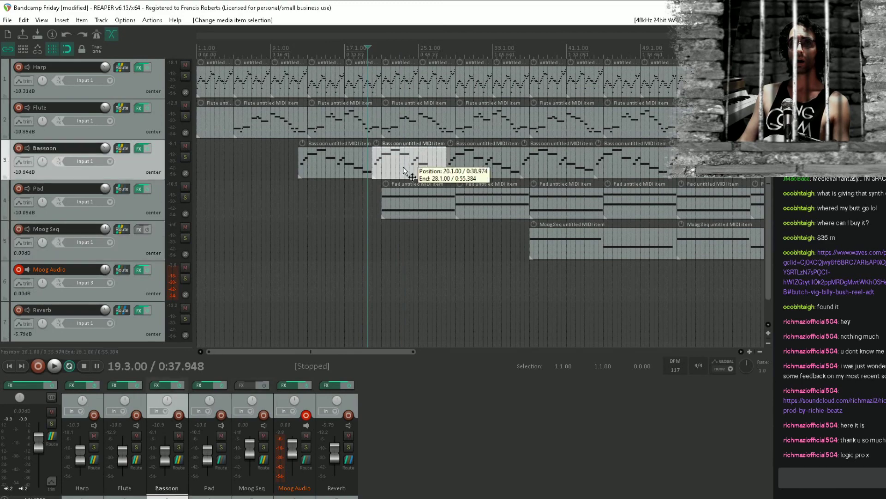
left_click(403, 167)
left_click(370, 236)
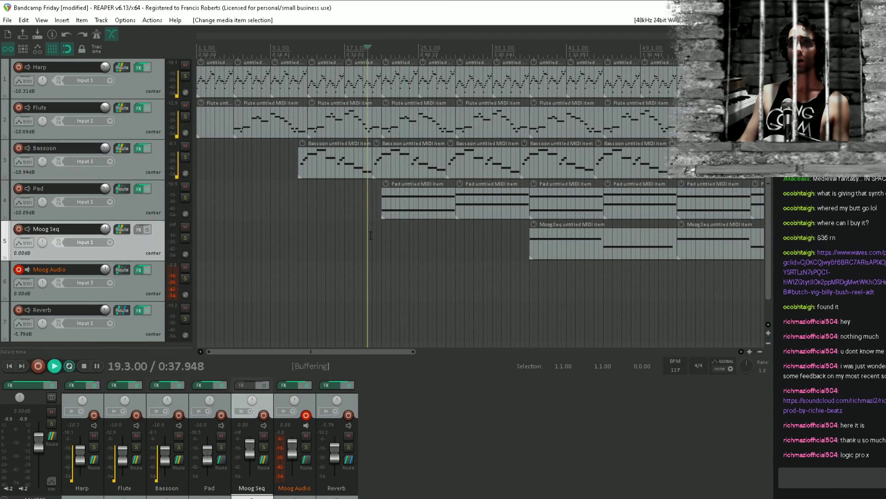
Play the arrangement, delete the two Bassoon items spanning bars 36 to 52, and save the project
key("space")
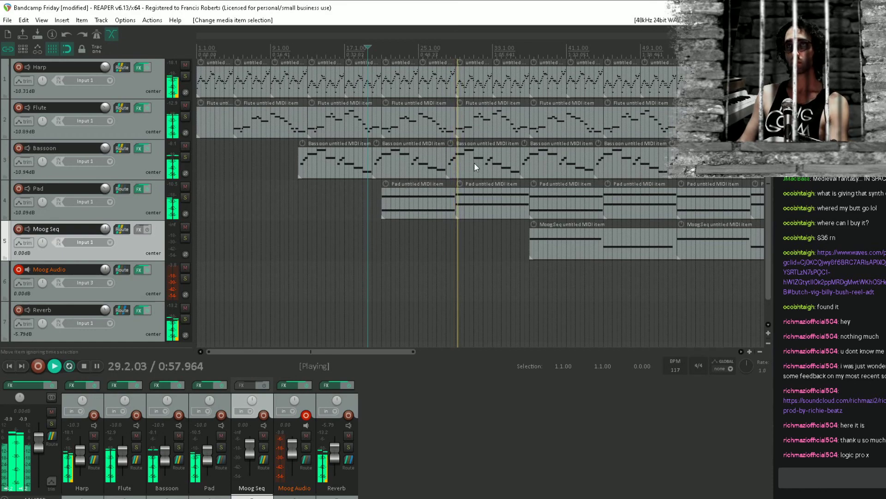
left_click(552, 163)
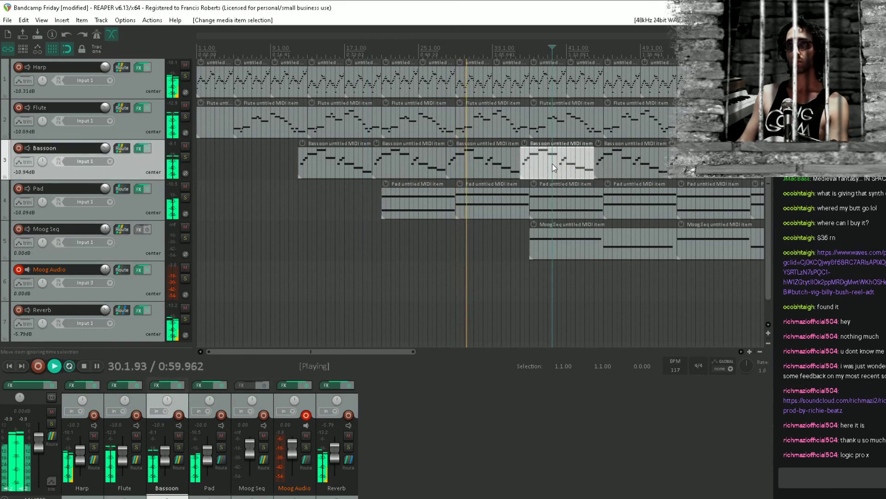
scroll(516, 172, "right", 3)
left_click(516, 173, "ctrl")
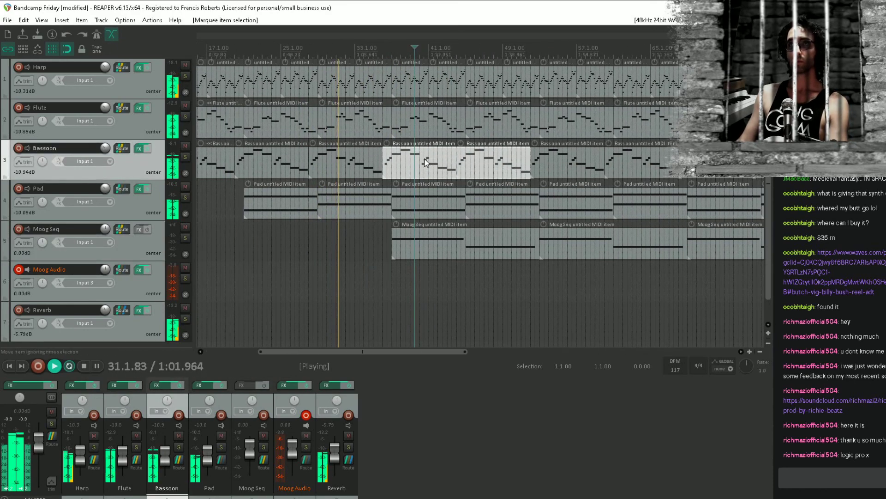
key("Delete")
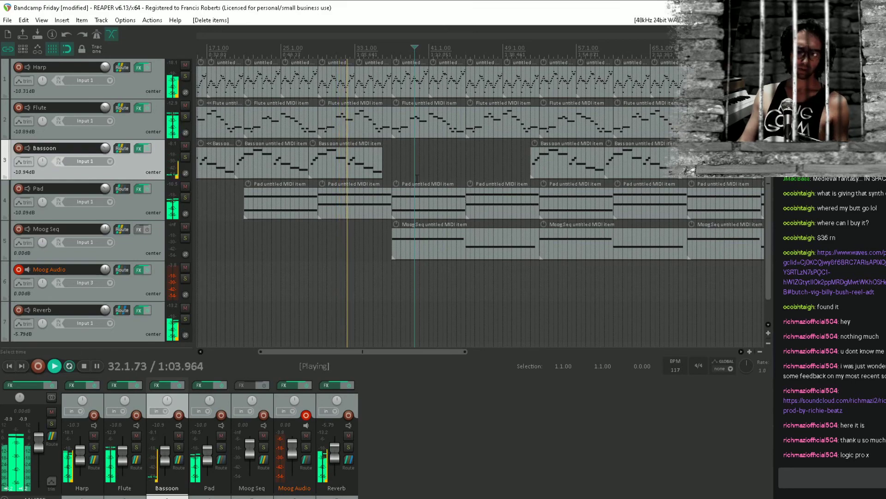
key("ctrl+s")
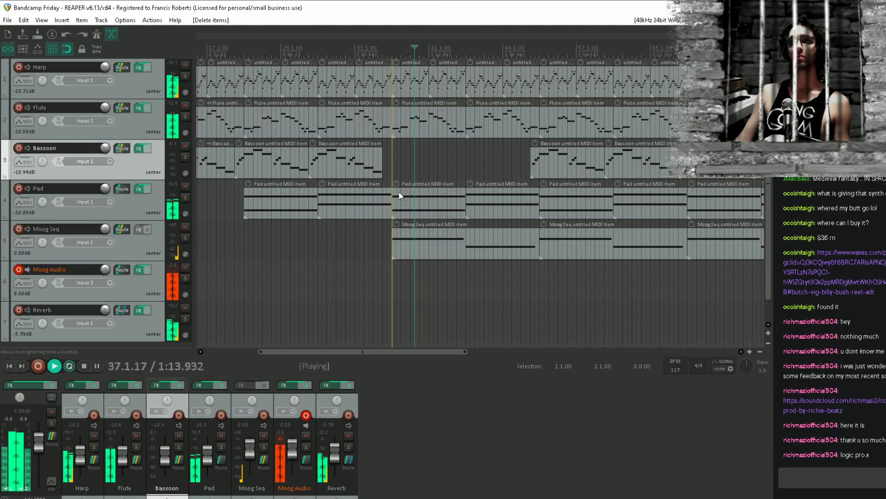
Stop playback and listen again from just before the Pad's first entry
key("space")
left_click(376, 170)
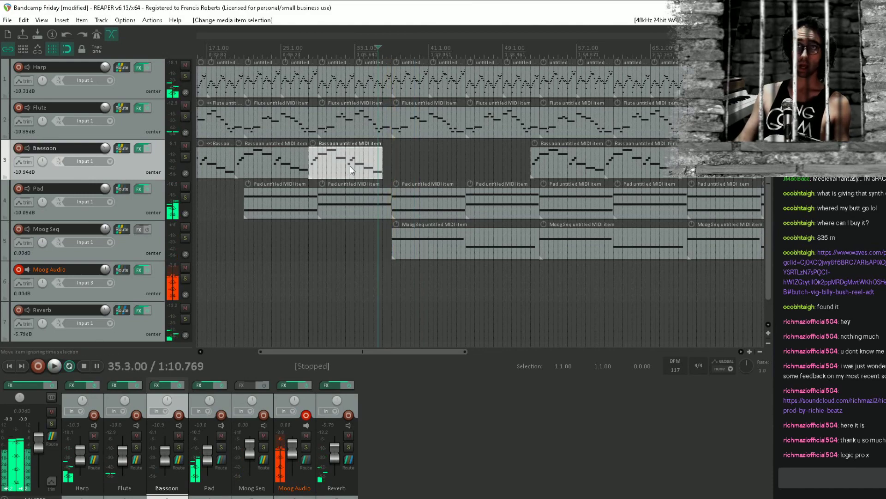
scroll(347, 163, "left", 3)
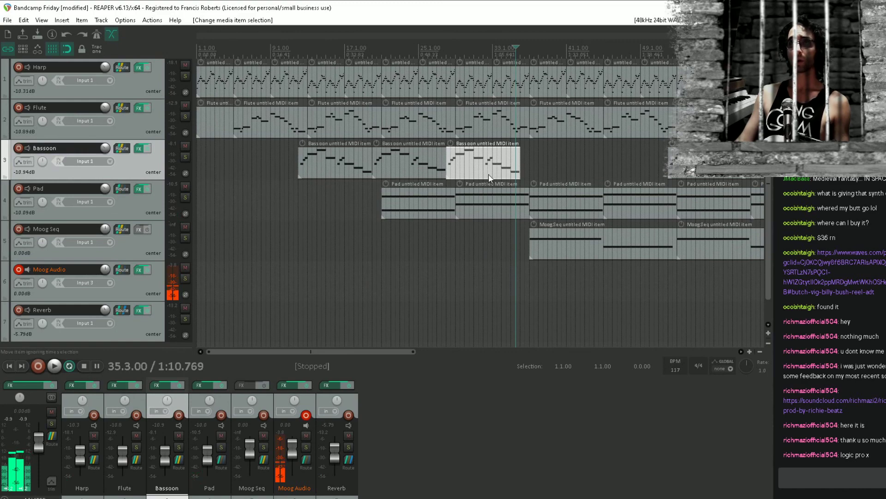
left_click(374, 196)
key("space")
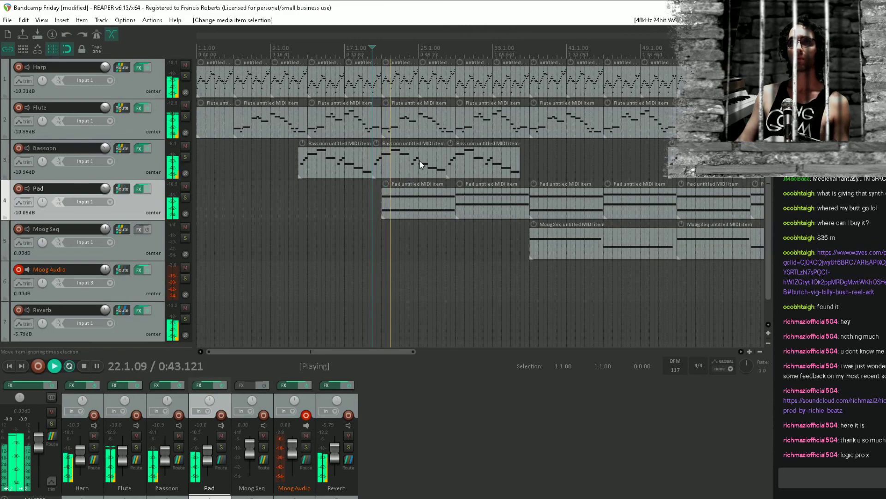
Replace the Bassoon item at bar 28 with a duplicate of the first two Bassoon items
left_click(464, 157)
key("Delete")
left_click_drag(438, 162, 339, 160)
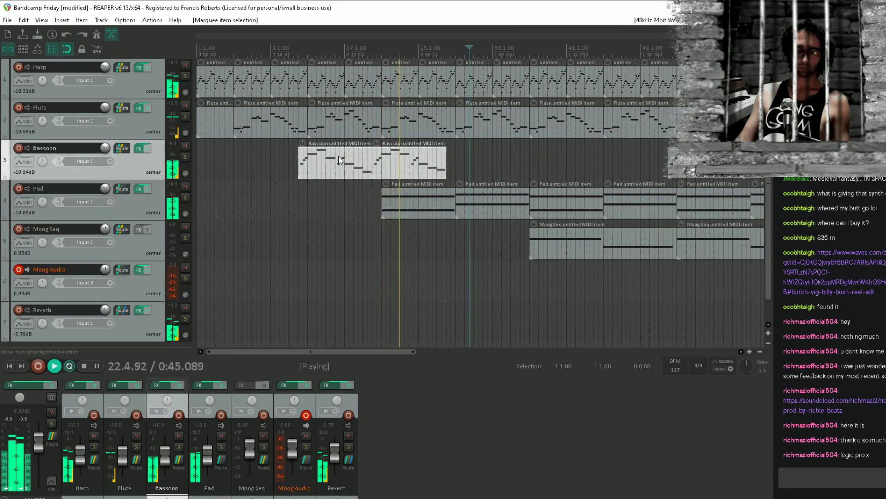
key("ctrl+d")
Delete all notes after the opening rise and first long note in the Bassoon item at bar 36, and save the project
left_click(533, 162)
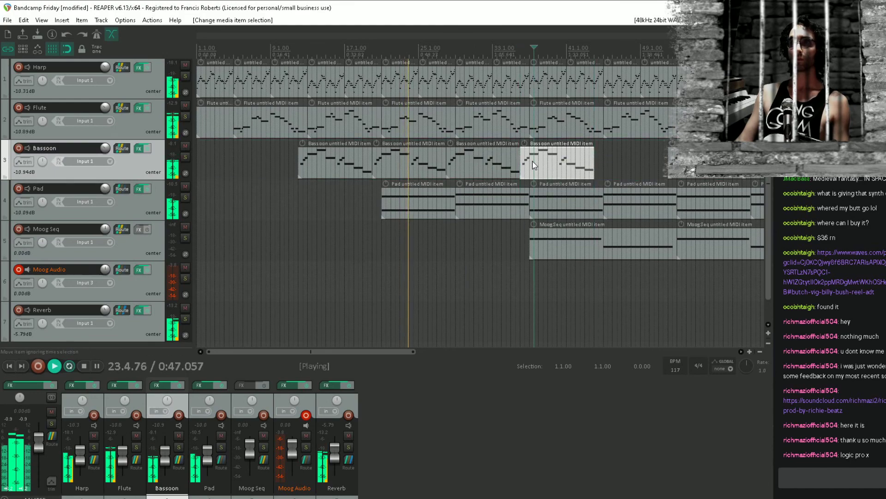
double_click(533, 163)
scroll(464, 335, "down", 5)
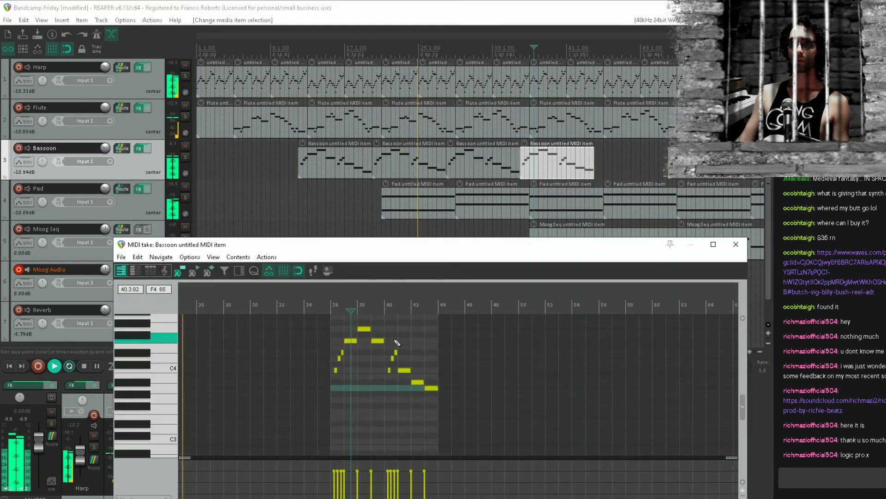
left_click_drag(384, 377, 394, 412)
left_click_drag(499, 352, 372, 443)
key("Delete")
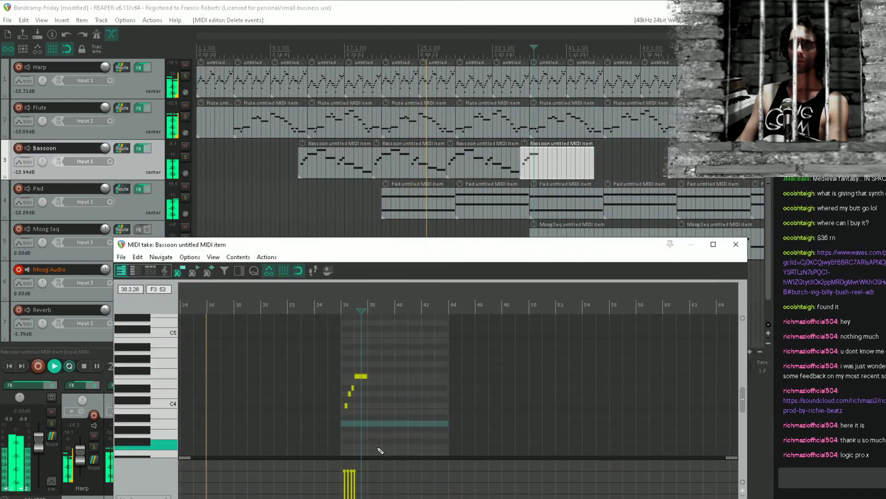
left_click(735, 244)
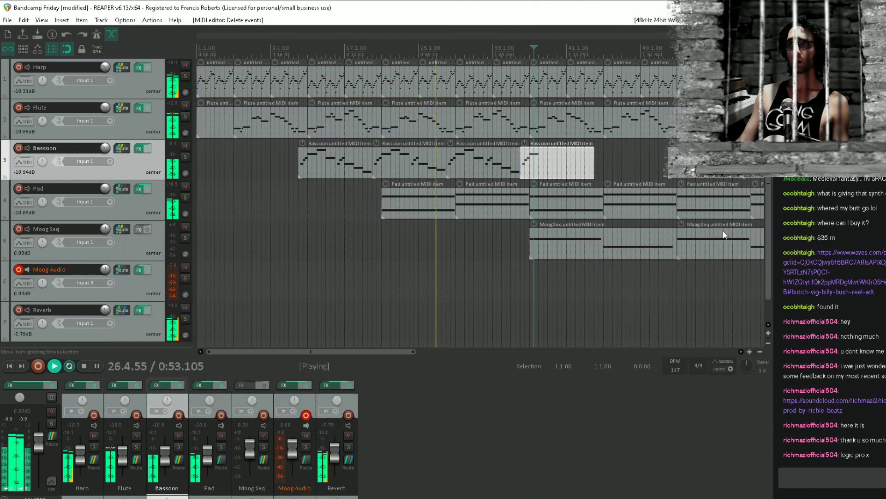
key("ctrl+s")
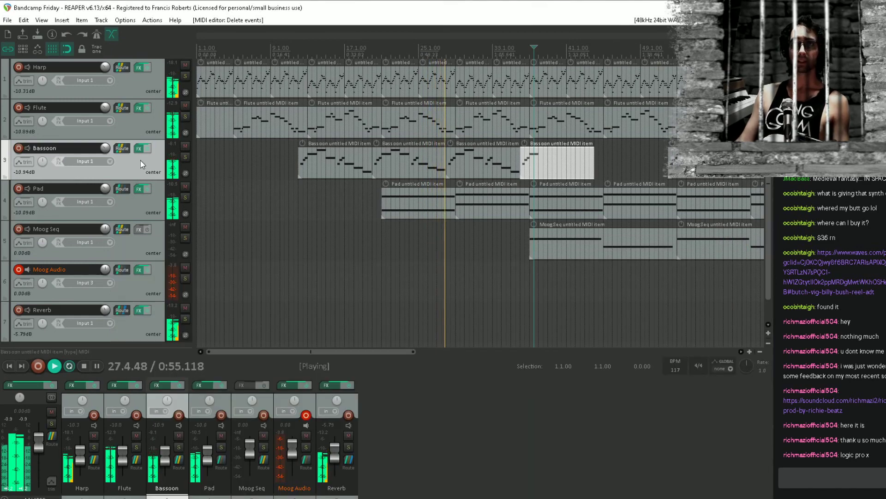
Set the Bassoon track's send to Reverb to 0.00 dB and save the project
left_click(123, 148)
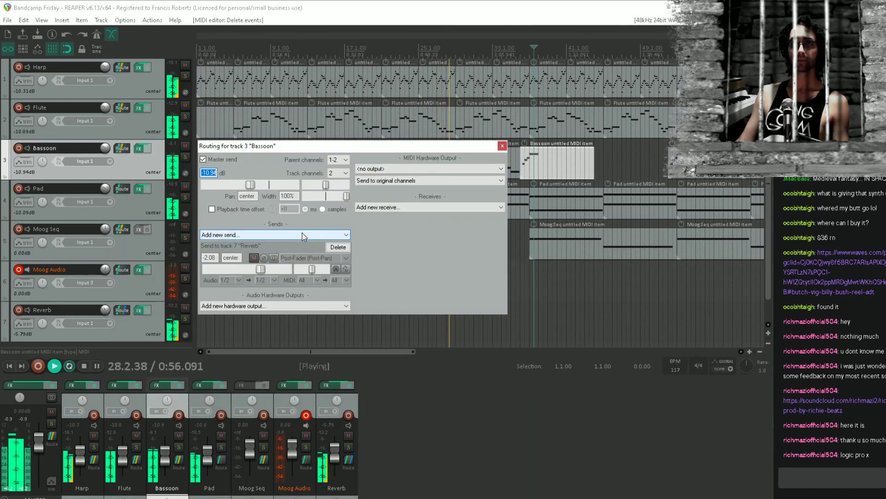
double_click(261, 268)
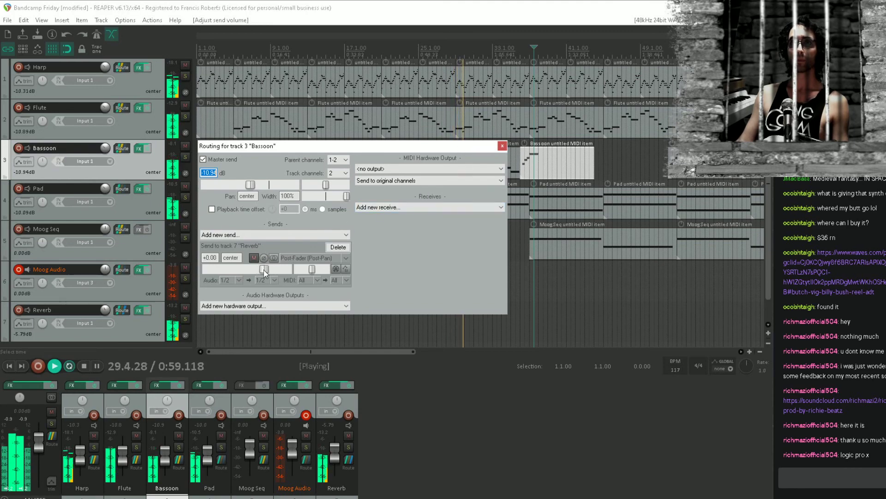
left_click(501, 146)
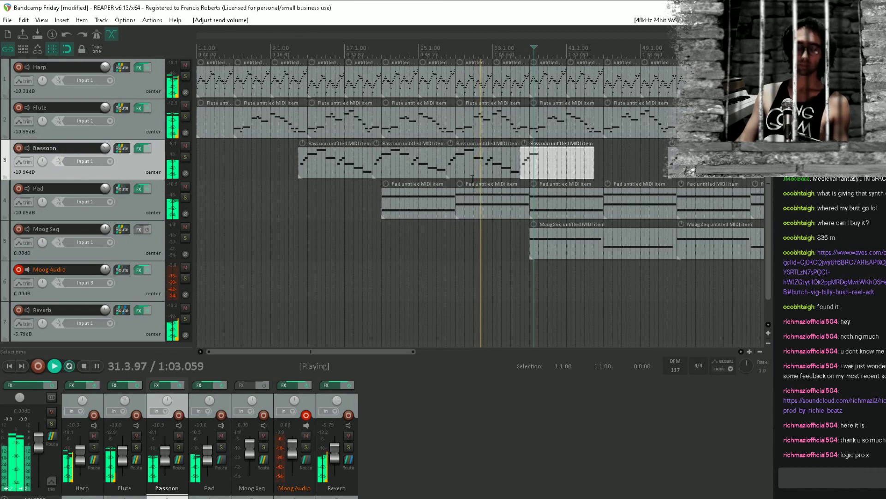
key("ctrl+s")
Pan the Bassoon track 54% left and the Flute track 54% right, and save the project
left_click_drag(509, 201, 210, 205)
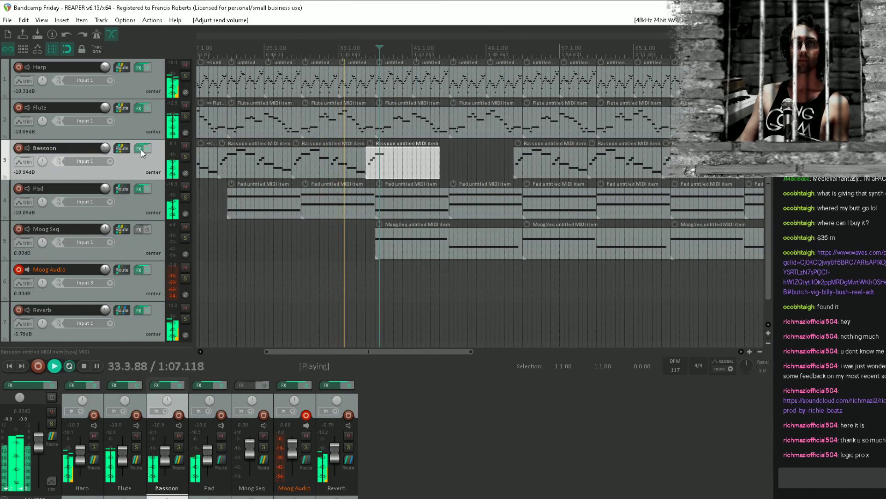
left_click_drag(43, 163, 43, 178)
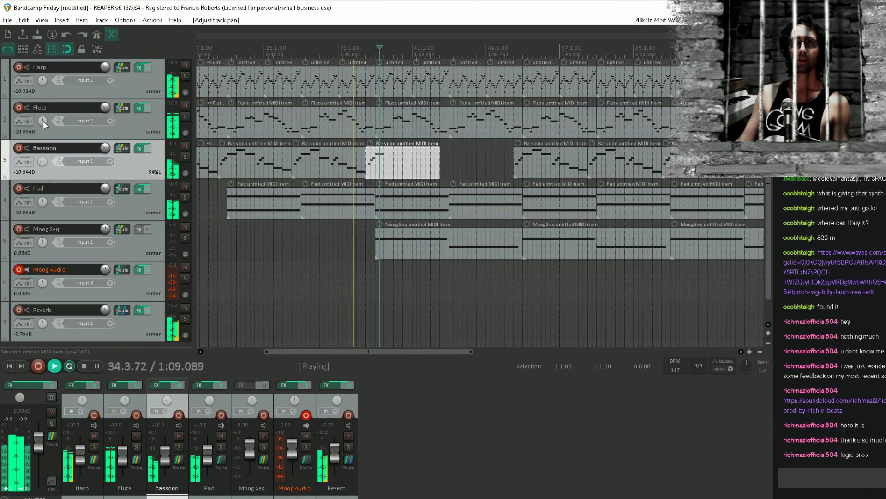
mouse_move(43, 120)
left_mouse_down()
mouse_move(43, 105)
mouse_move(42, 119)
left_mouse_up()
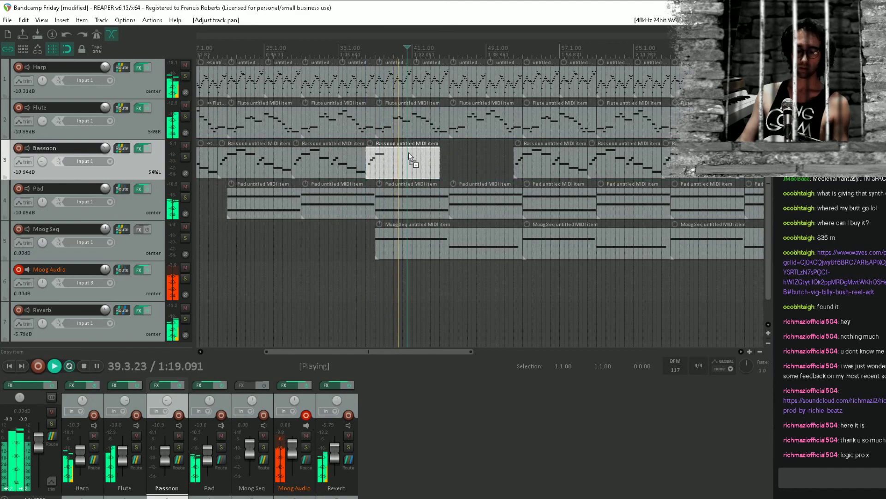
key("ctrl+s")
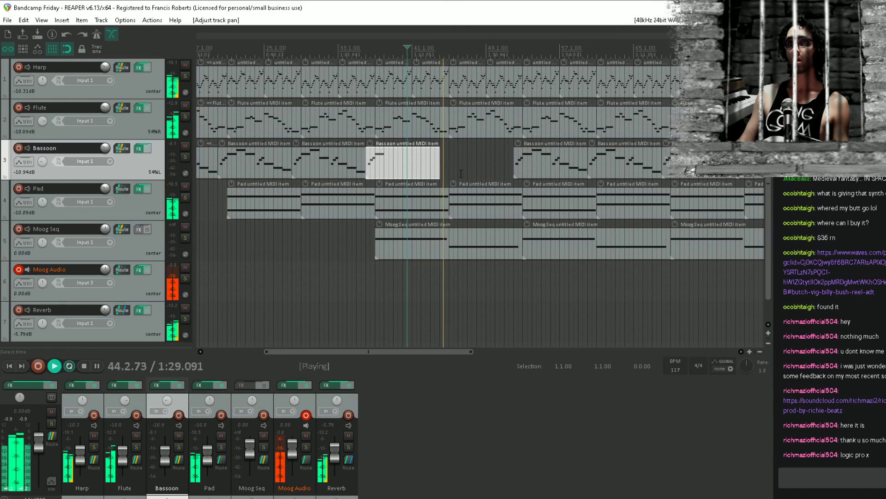
Add ReaEQ to the Harp track's effects chain and load its Filters preset
scroll(550, 185, "left", 5)
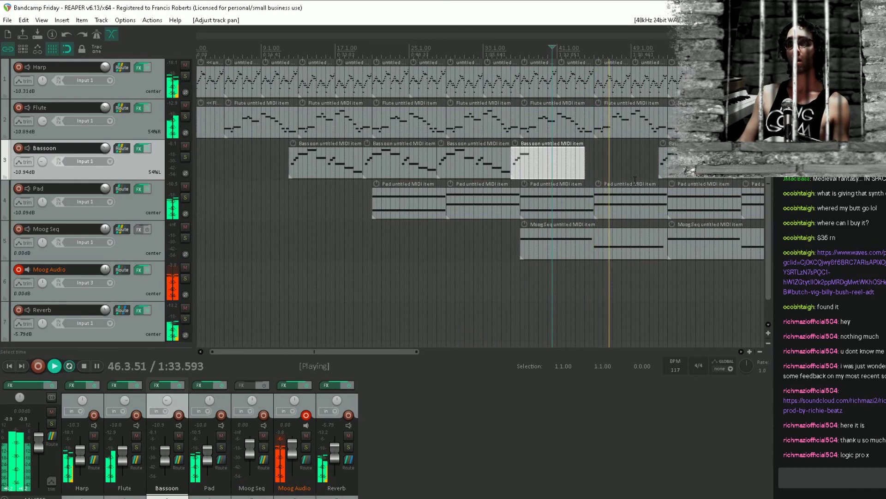
left_click(128, 68)
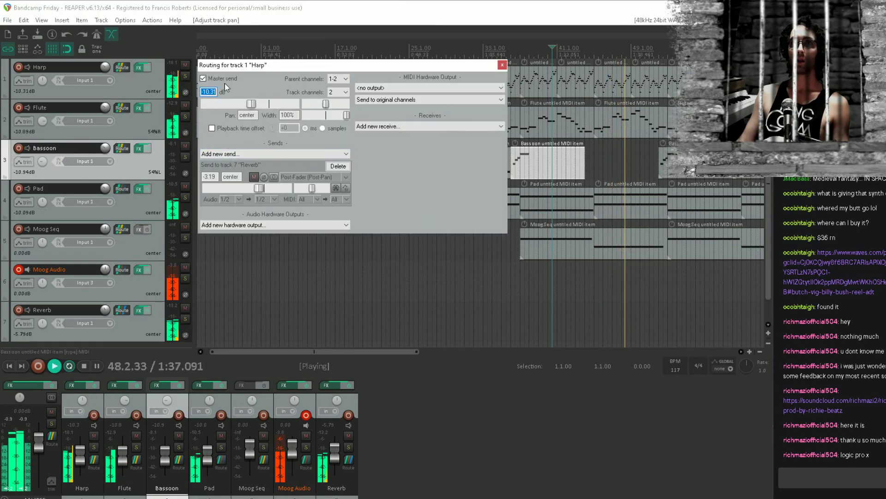
left_click(502, 65)
left_click(145, 68)
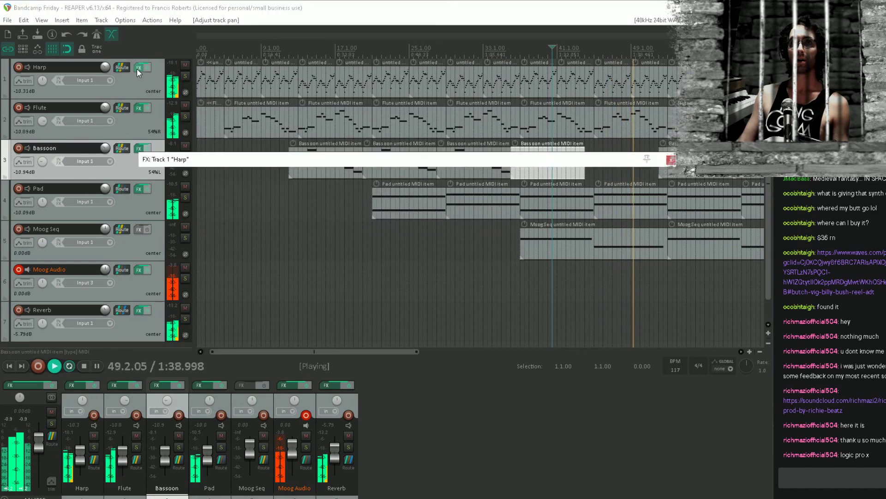
double_click(190, 240)
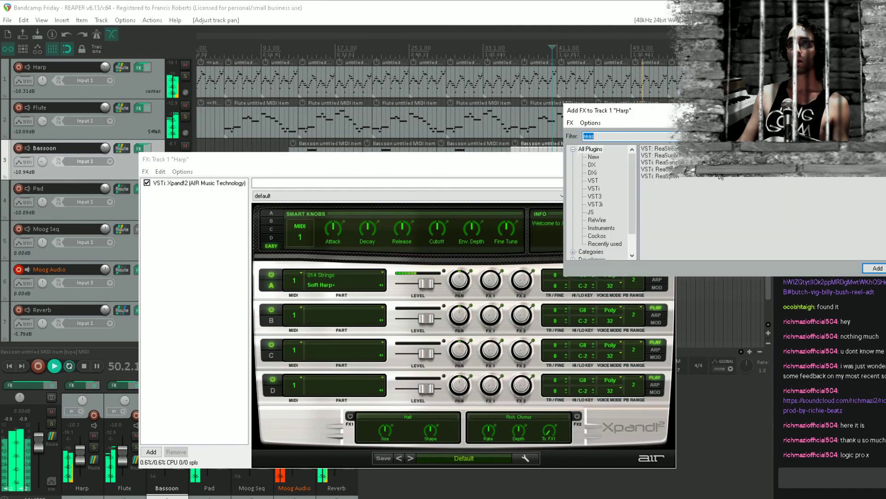
key("Return")
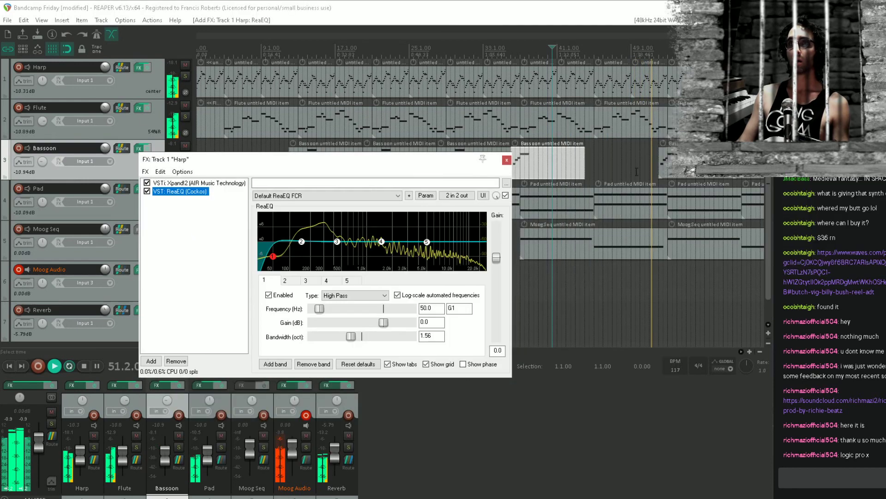
left_click(297, 196)
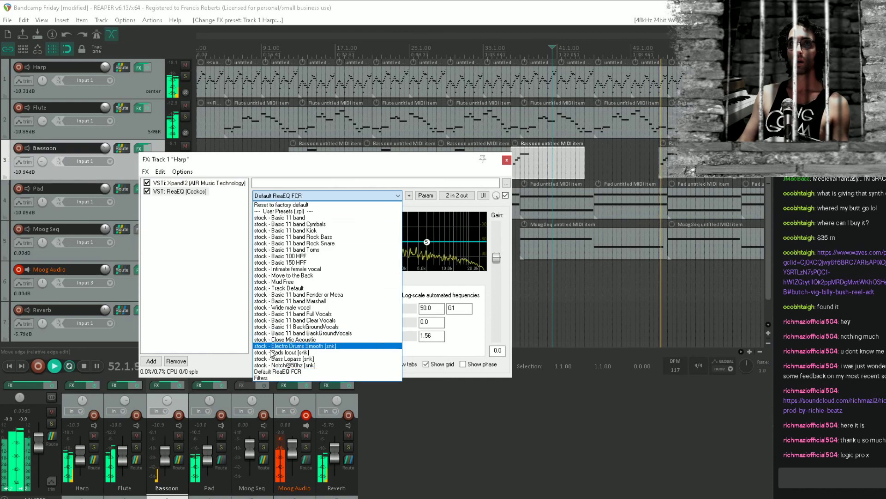
left_click(273, 377)
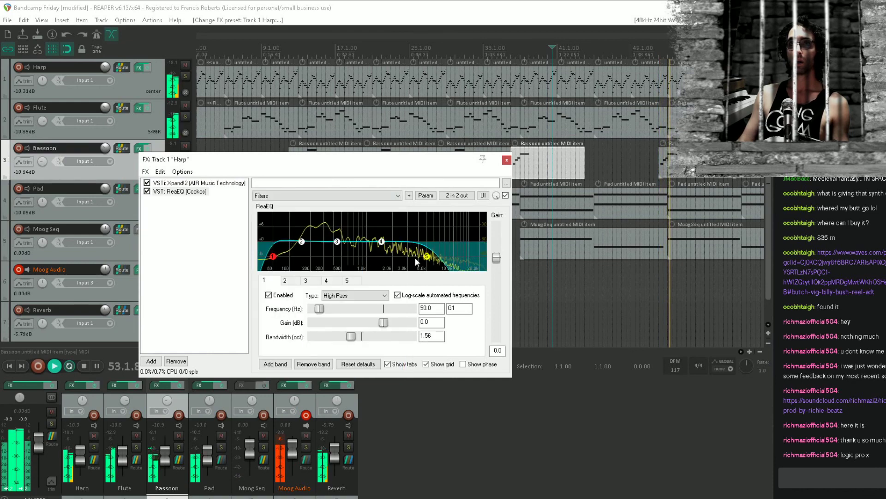
Set the Harp EQ's high pass to 119.2 Hz with default bandwidth and its low pass to 5767.5 Hz with a 2.00 octave bandwidth
left_click_drag(273, 257, 294, 265)
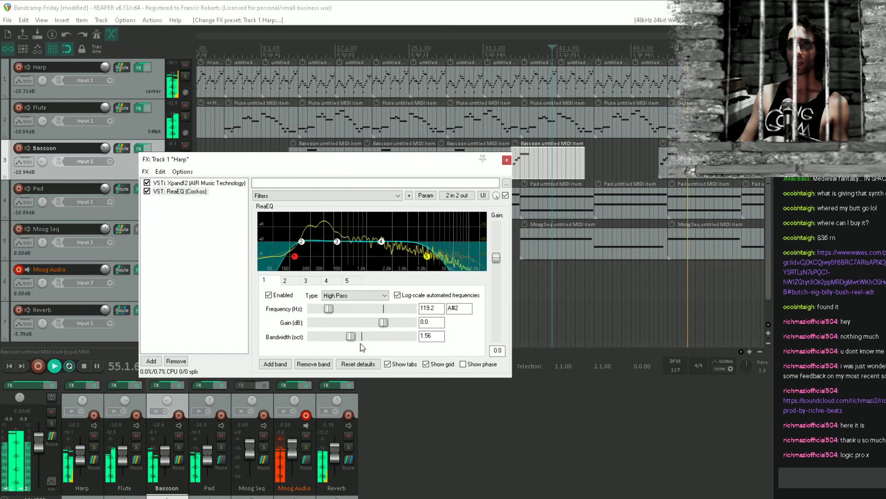
left_click_drag(351, 336, 334, 348)
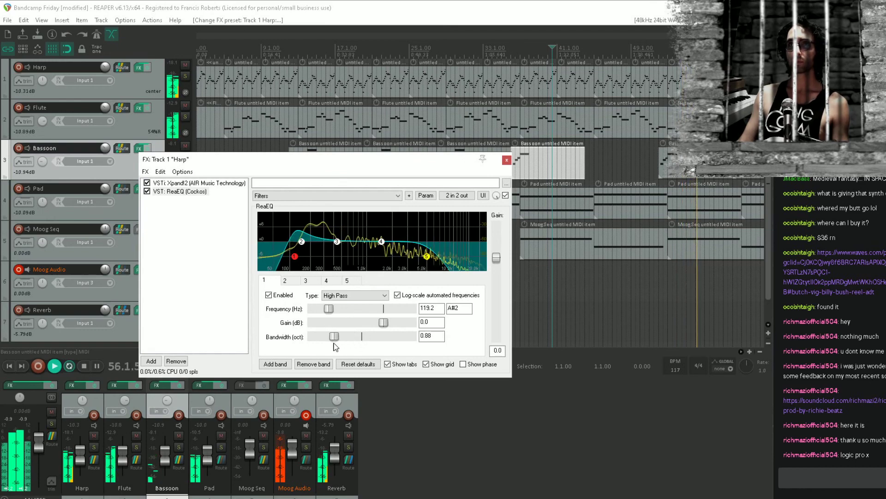
double_click(337, 338)
left_click(428, 261)
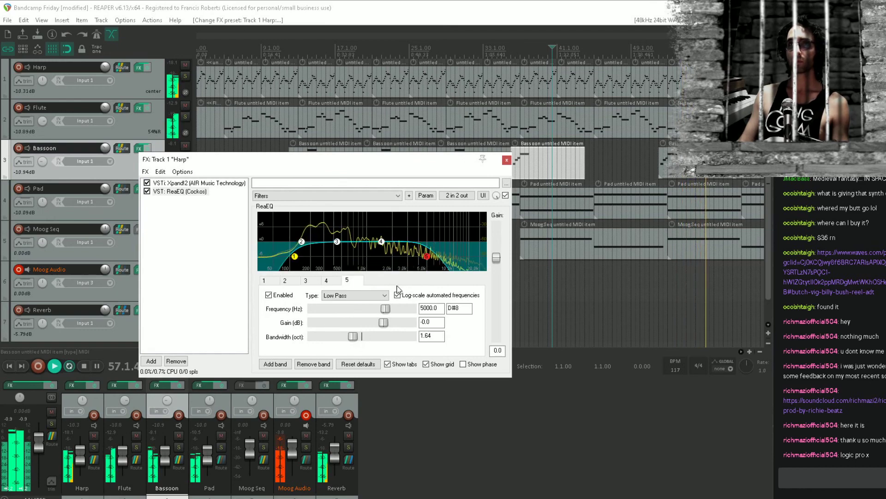
left_click_drag(352, 337, 376, 343)
double_click(373, 337)
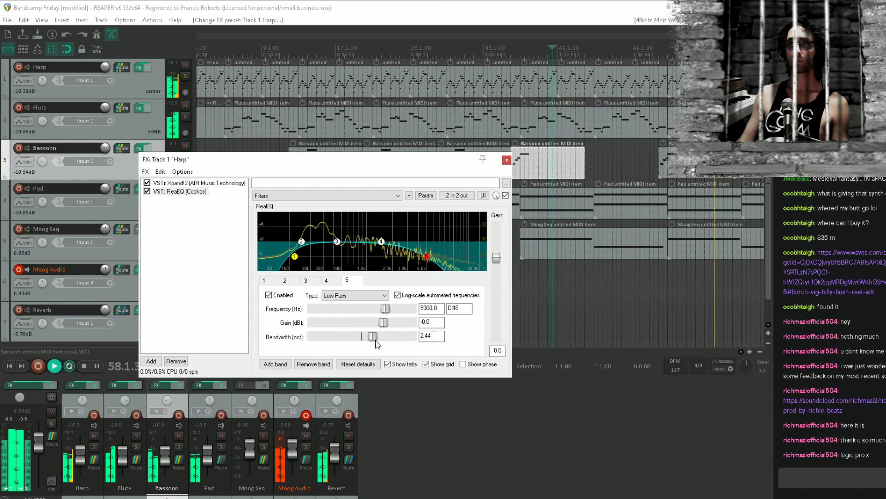
left_click_drag(428, 258, 435, 260)
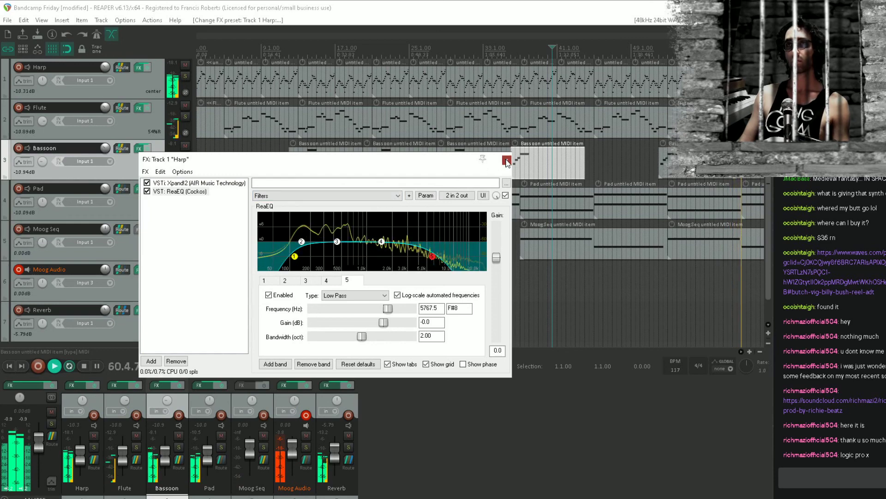
Add the Waves J37 Stereo tape effect to the Harp track after ReaEQ
double_click(234, 222)
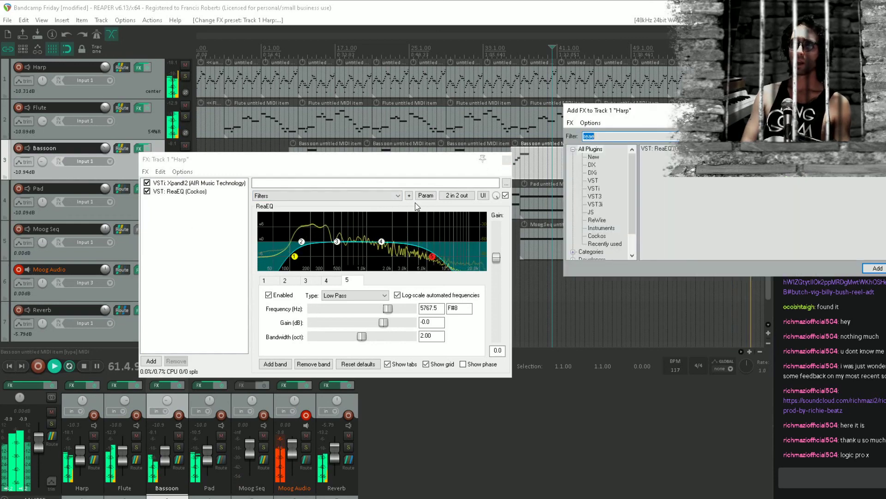
type("j3")
key("Down")
key("Down")
key("Return")
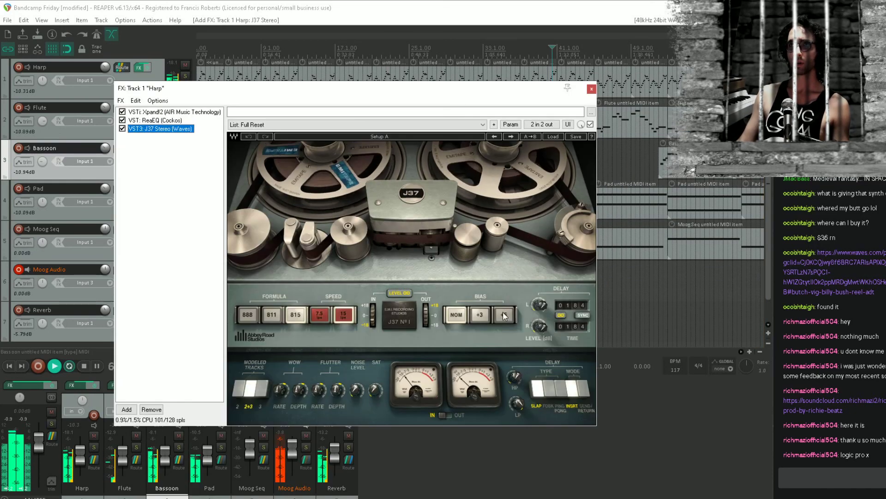
Set the Harp's J37 delay to synced ping pong with 1/8T left and 1/8 right times, and adjust the left delay level
left_click(560, 388)
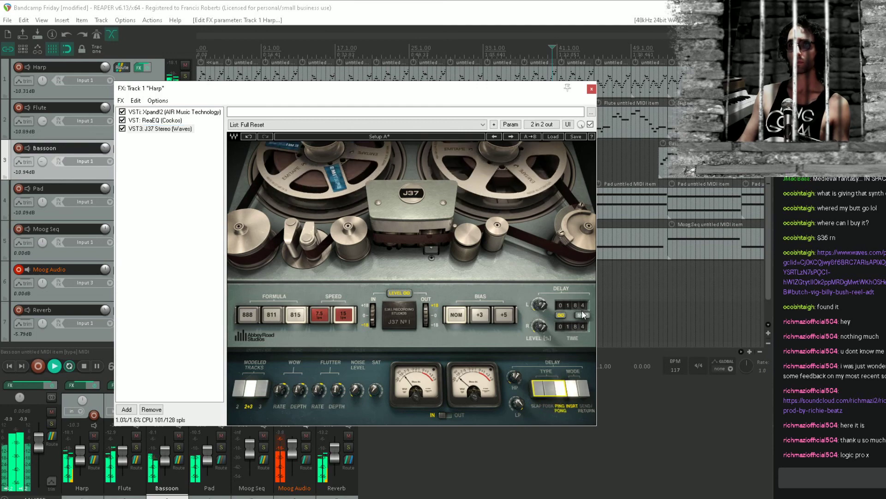
left_click(580, 320)
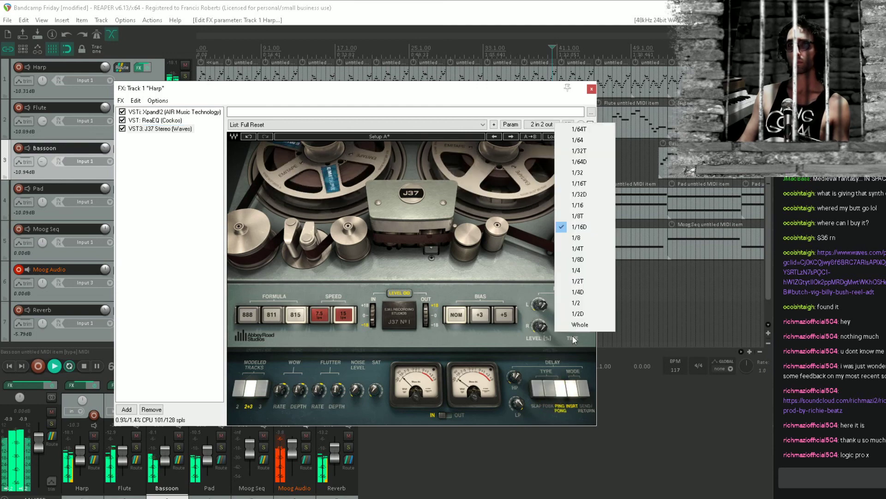
left_click(602, 238)
left_click(580, 305)
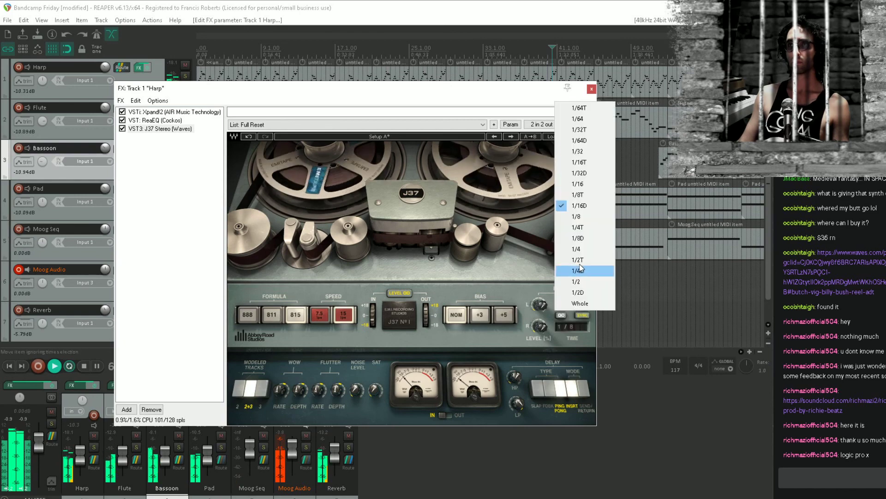
left_click(597, 195)
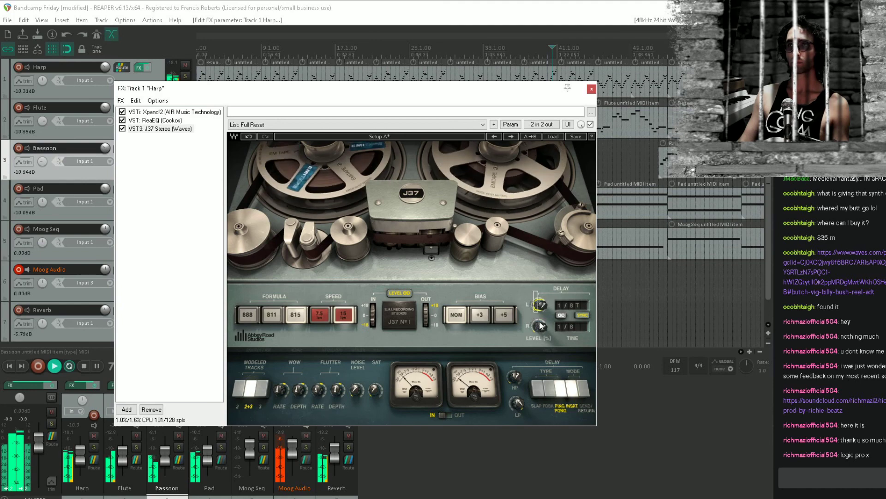
mouse_move(540, 305)
left_mouse_down()
mouse_move(540, 295)
mouse_move(540, 303)
left_mouse_up()
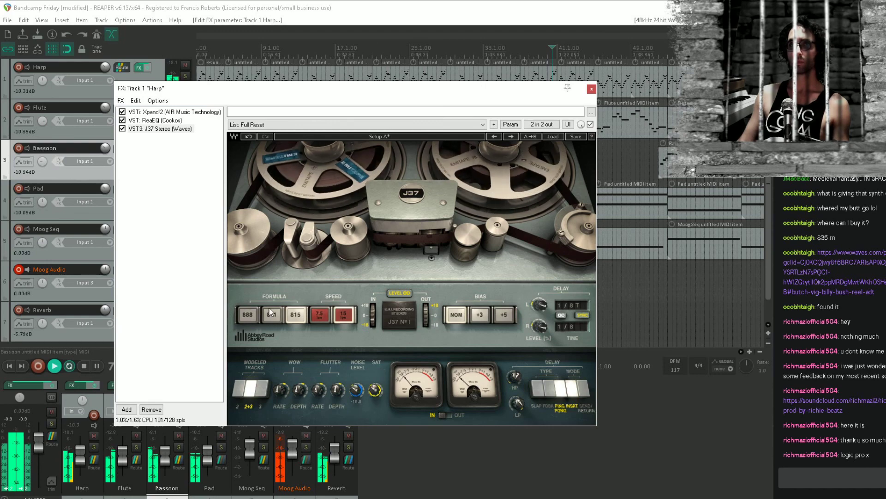
Set the Harp's J37 tape formula to 888 and speed to 15, then close its effects chain and save the project
left_click(252, 316)
left_click(322, 311)
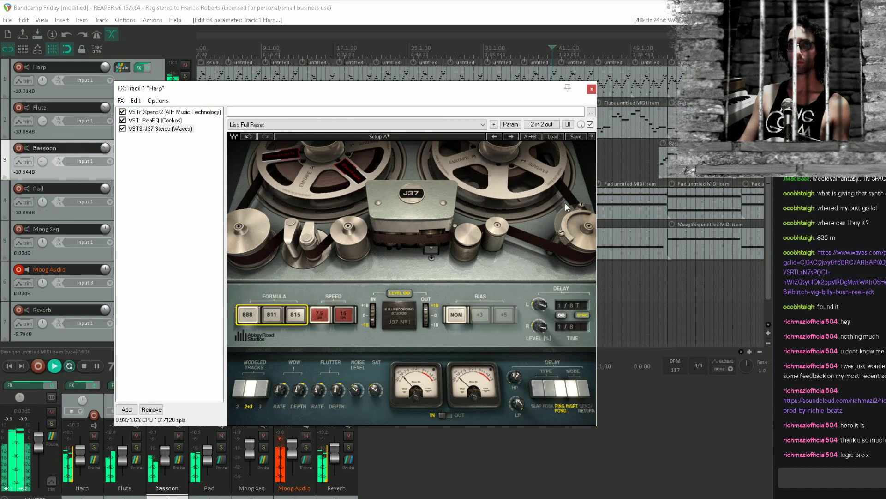
left_click(344, 316)
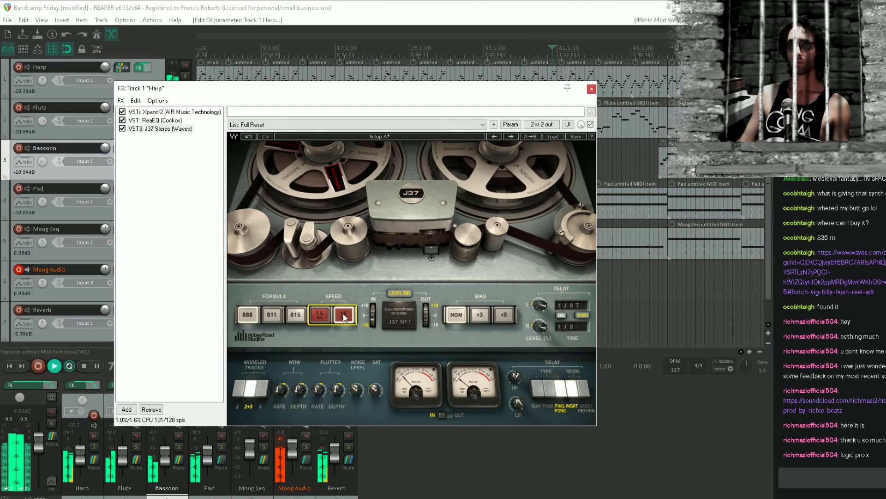
left_click(591, 89)
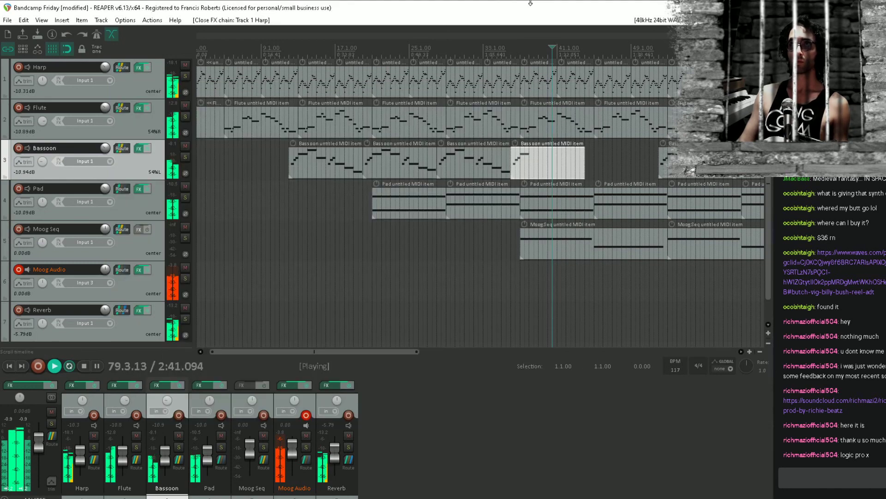
left_click(545, 241)
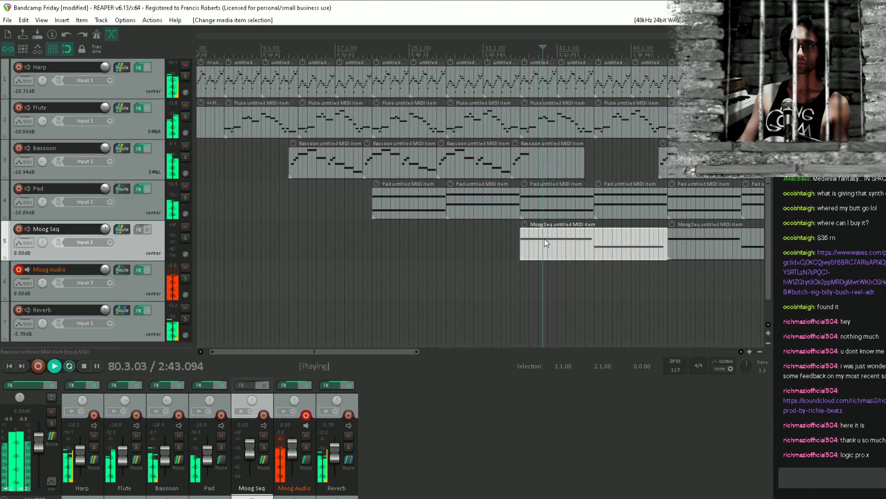
key("ctrl+s")
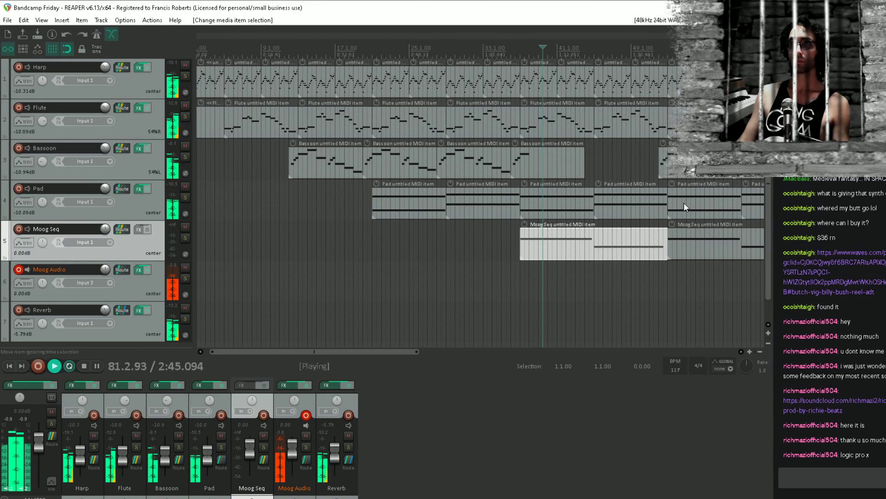
Lower the Bassoon track's volume to about -13.3 dB and save the project
scroll(540, 232, "right", 4)
scroll(652, 208, "right", 4)
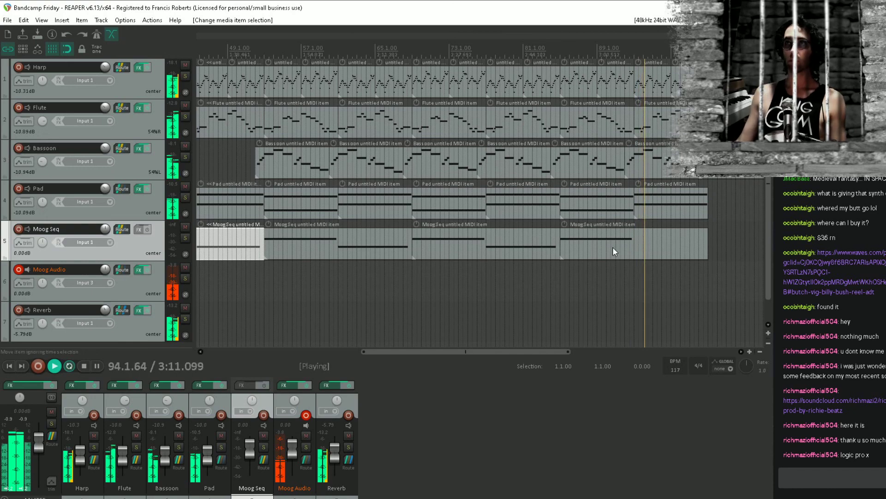
left_click_drag(613, 247, 527, 330)
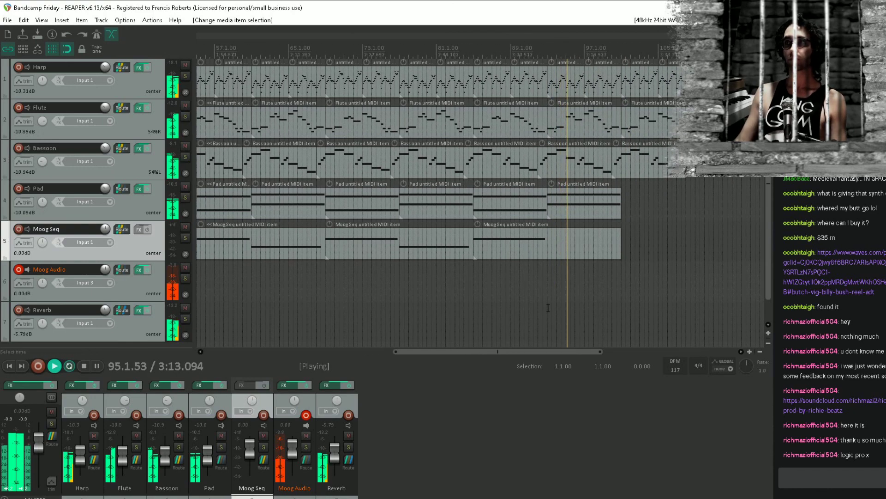
scroll(616, 256, "down", 2)
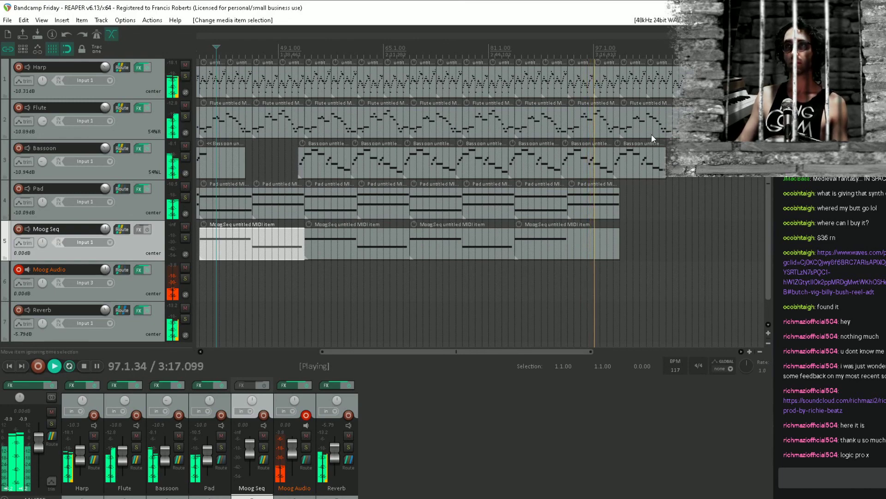
left_click(134, 167)
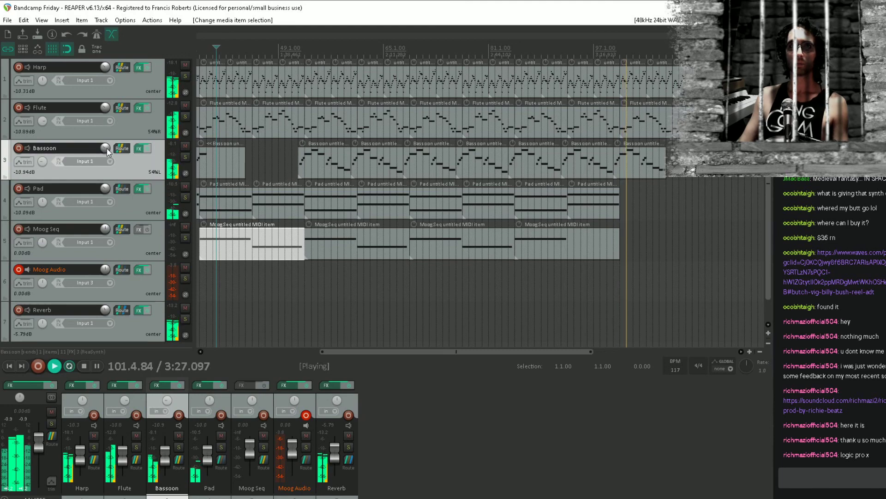
left_click_drag(106, 148, 107, 148)
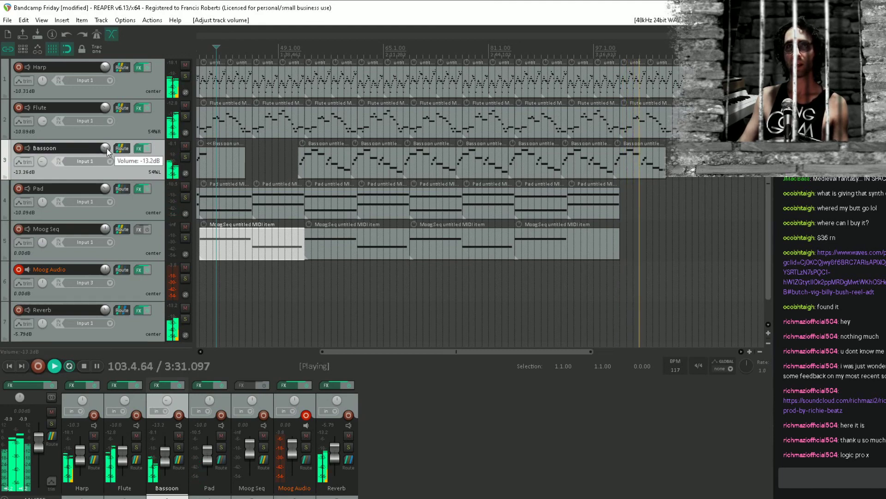
key("ctrl+s")
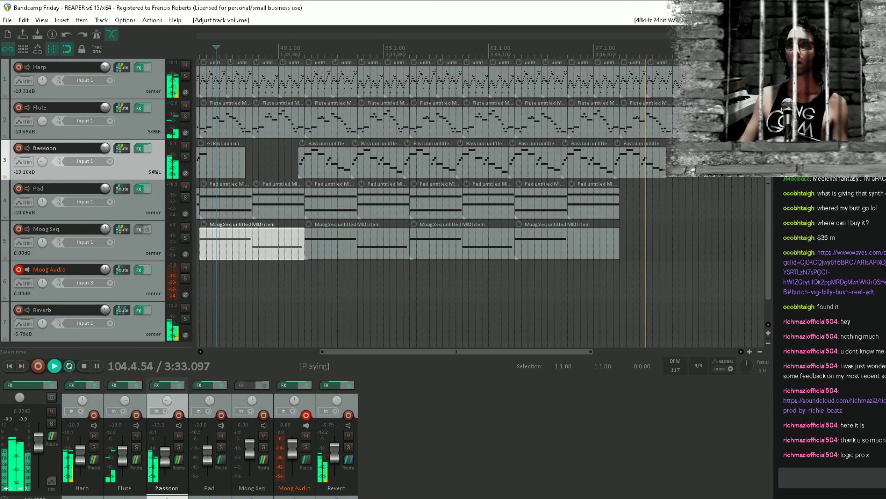
Extend the last Bassoon item's end to bar 109 and open the item in the MIDI editor
left_click_drag(646, 150, 517, 189)
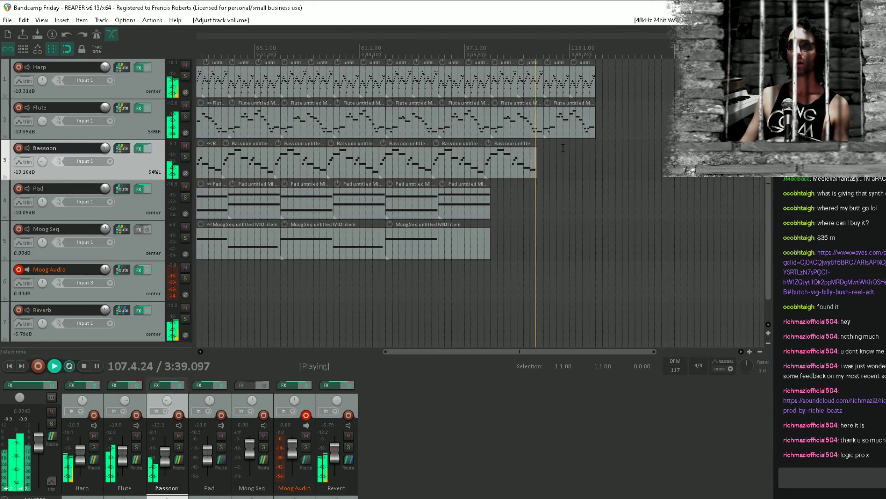
left_click_drag(534, 162, 543, 163)
double_click(531, 162)
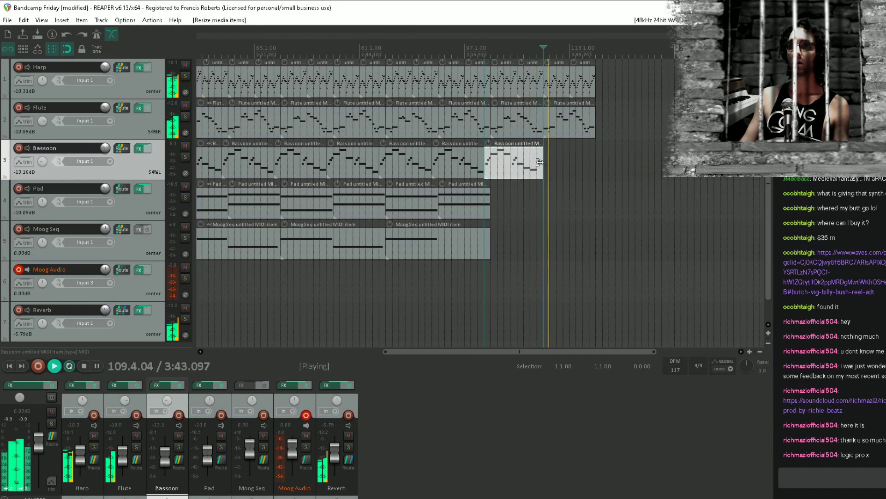
left_click(537, 205)
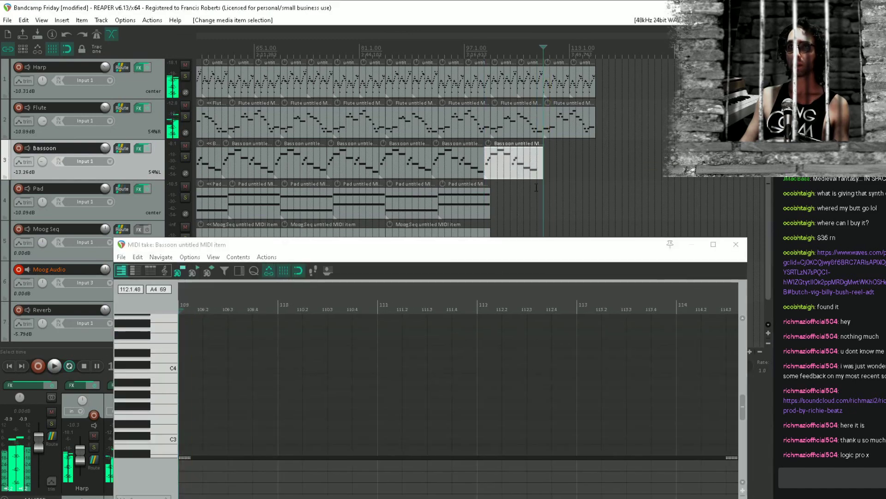
Play the Bassoon's closing notes from bar 107, then close the MIDI editor and save the project
left_click_drag(475, 404, 475, 370)
left_click(359, 352)
key("space")
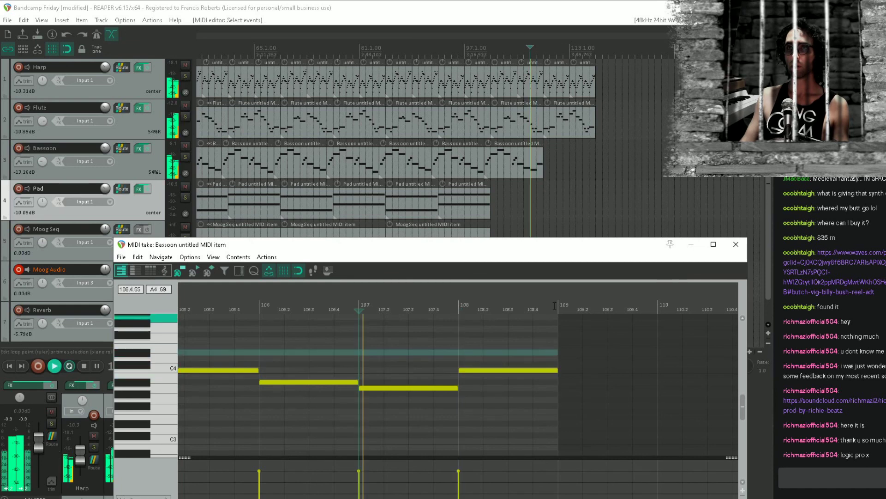
left_click(736, 245)
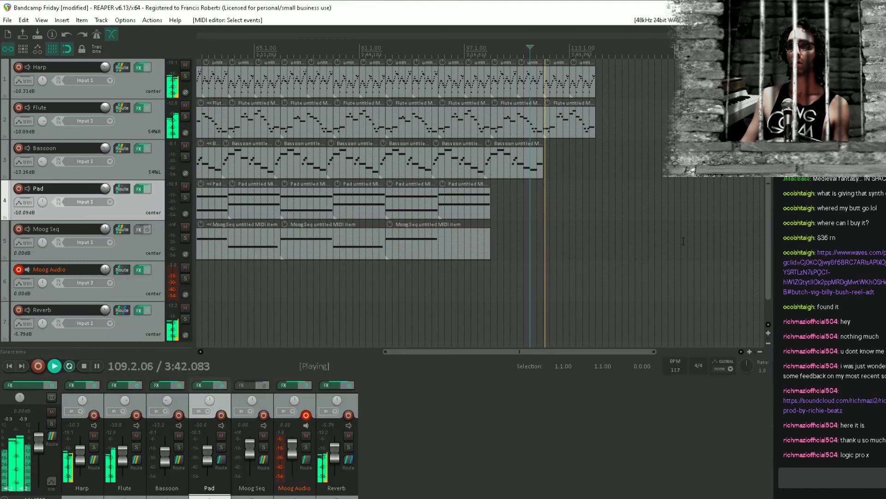
key("ctrl+s")
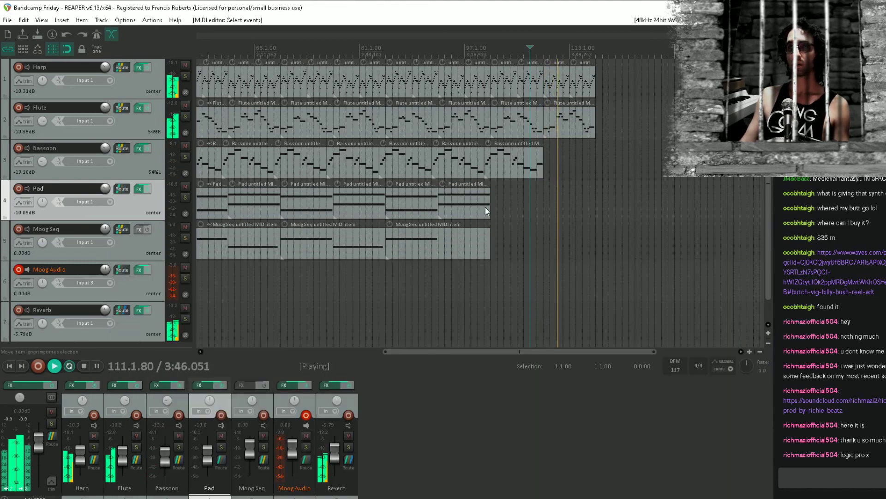
Copy a Pad item and a Moog Seq item to bar 117, play from bar 107, and save the project
left_click_drag(420, 210, 630, 238)
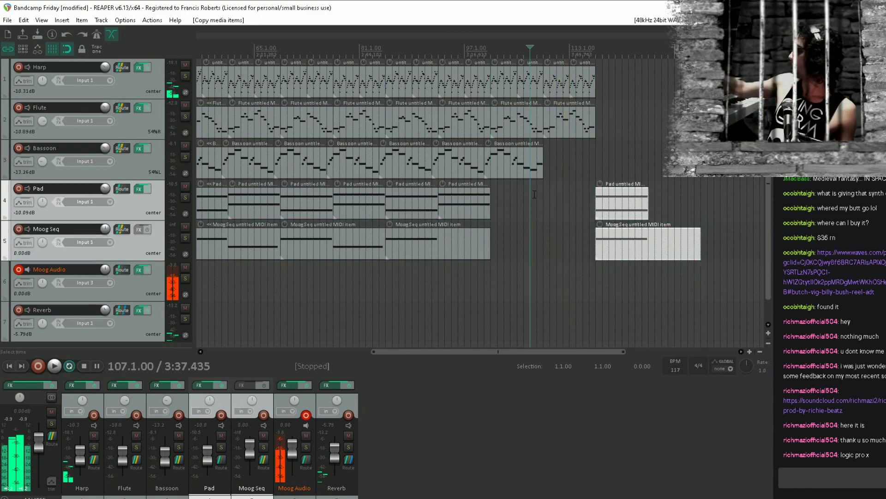
key("space")
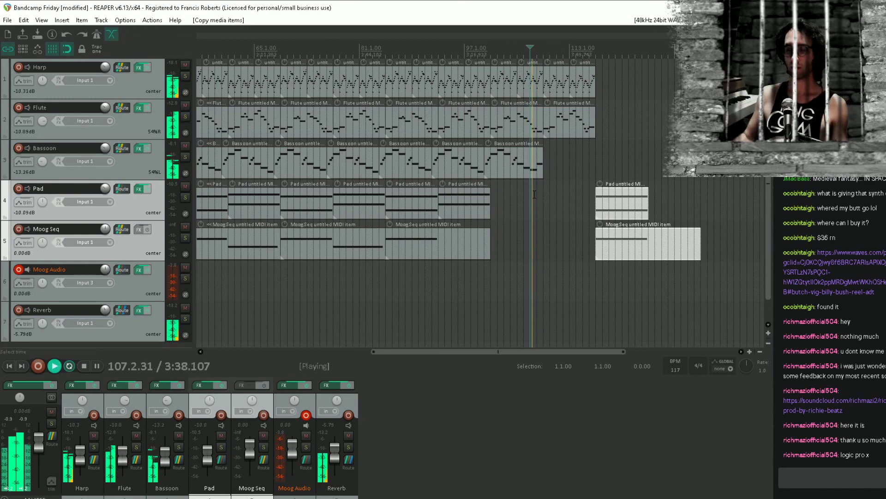
key("ctrl+s")
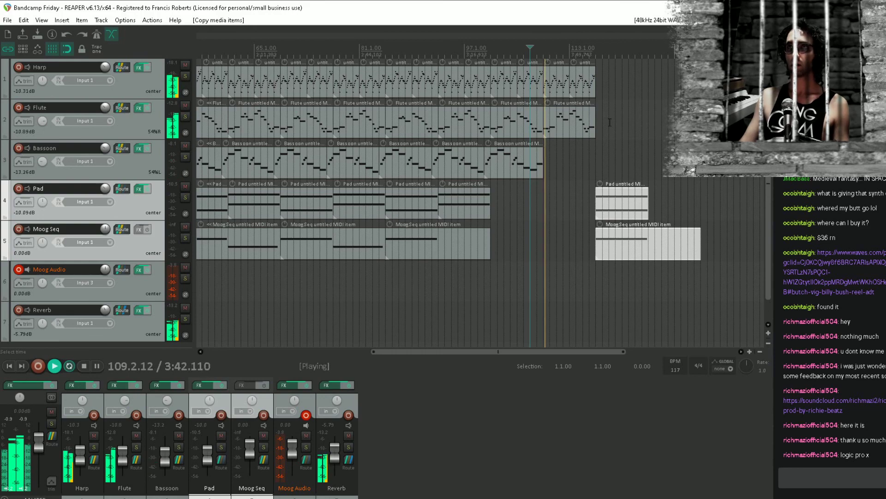
Copy a Harp item to bar 117 at the end of the track and open the copy in the MIDI editor
left_click(576, 85)
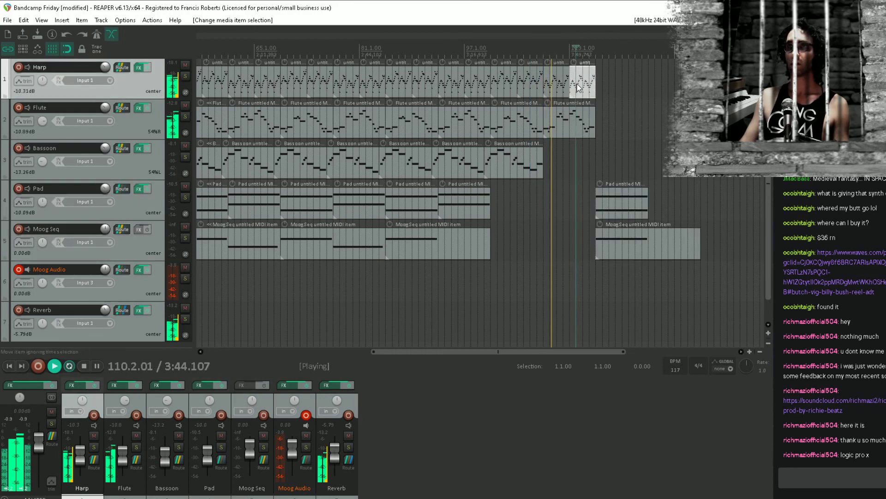
left_click(558, 85)
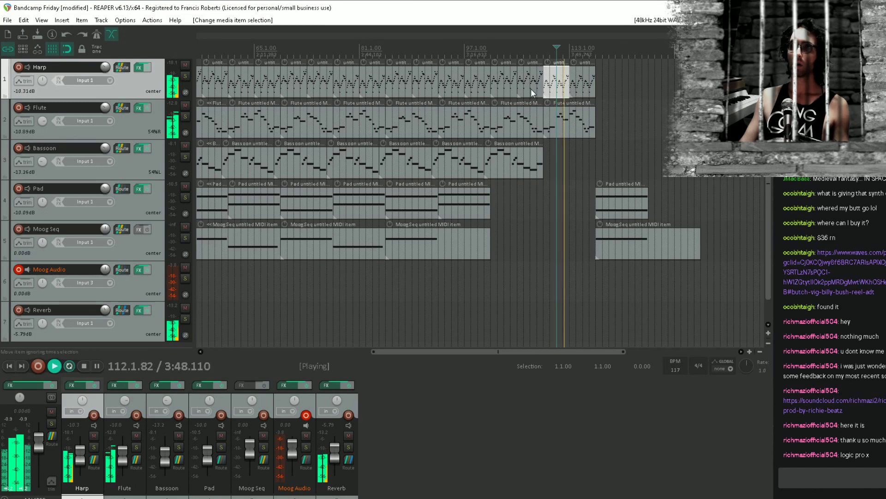
left_click(510, 88)
left_click_drag(494, 88, 608, 91)
double_click(608, 92)
Delete the copied Harp item's notes that follow the first nine notes of bar 117
scroll(409, 308, "down", 3)
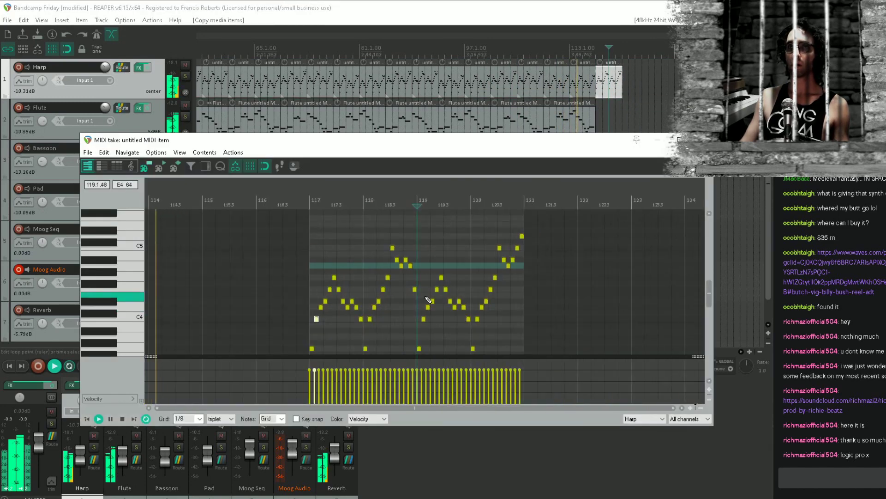
scroll(427, 295, "down", 1)
left_click_drag(540, 323, 389, 207)
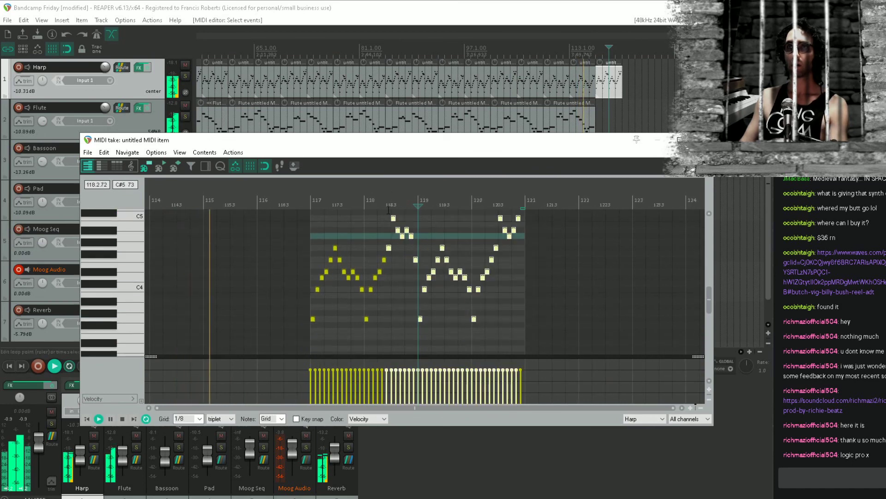
key("Delete")
left_click_drag(423, 316, 359, 246)
key("Delete")
left_click_drag(397, 324, 452, 275)
key("Delete")
Replace the three descending notes of the Harp run in bar 117 with rising A4, A#4 and C5 notes
scroll(352, 266, "up", 1)
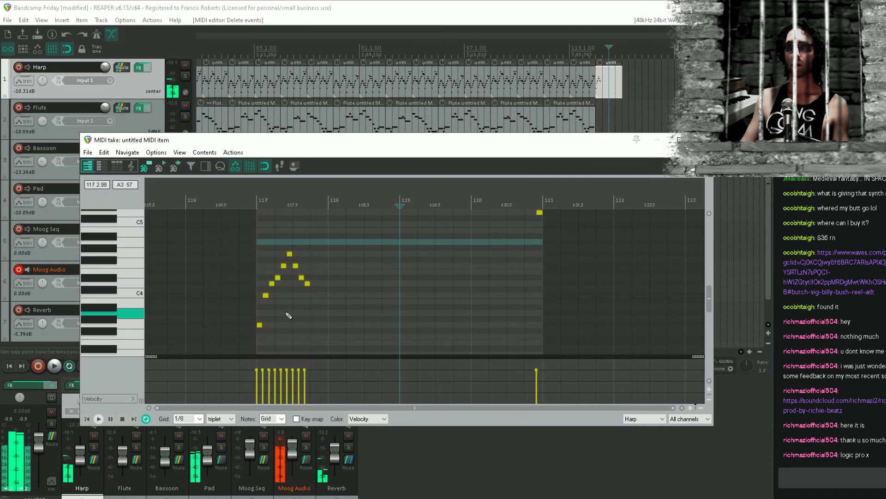
scroll(268, 315, "up", 1)
left_click_drag(268, 315, 461, 306)
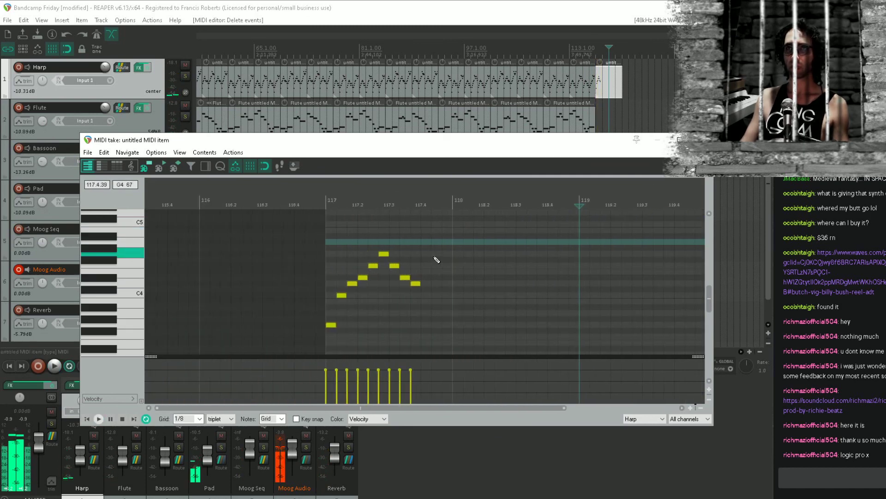
left_click_drag(447, 242, 394, 295)
key("Delete")
left_click(393, 253)
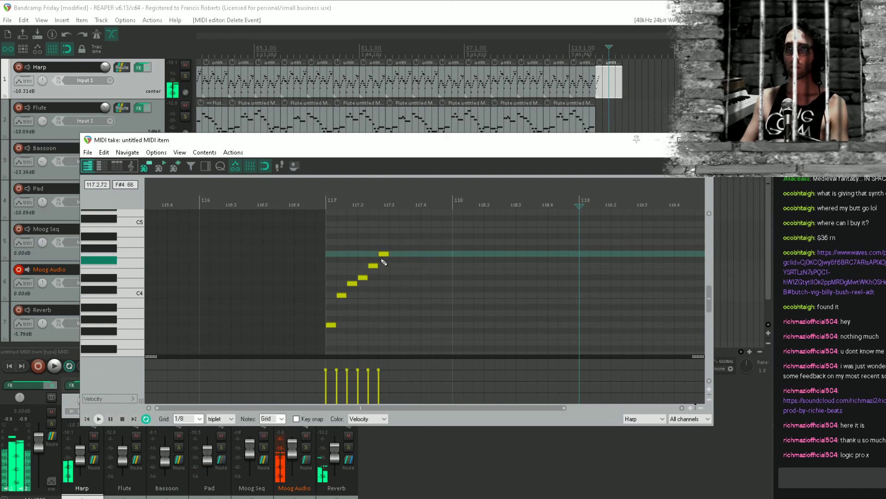
left_click_drag(382, 254, 349, 316)
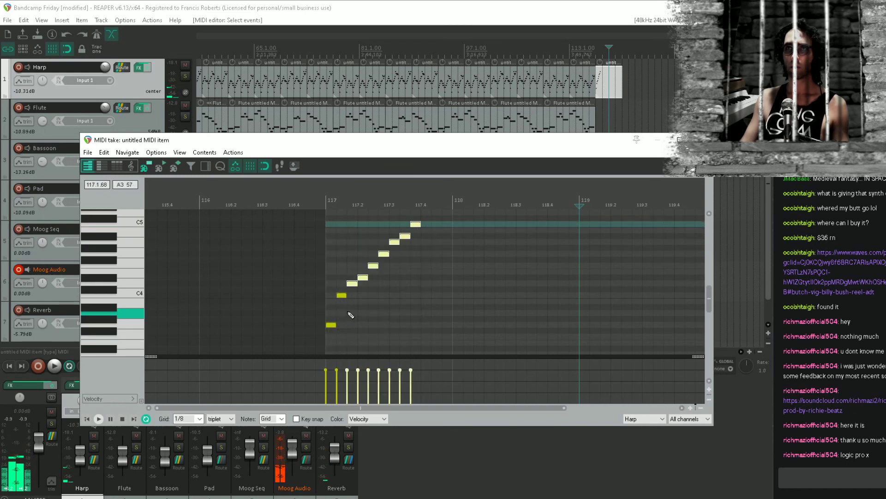
Shift the Harp run's C4 note and then D4, each with all following notes, earlier in bar 117 to overlap the first note
left_click_drag(471, 317, 322, 222)
scroll(350, 286, "up", 3)
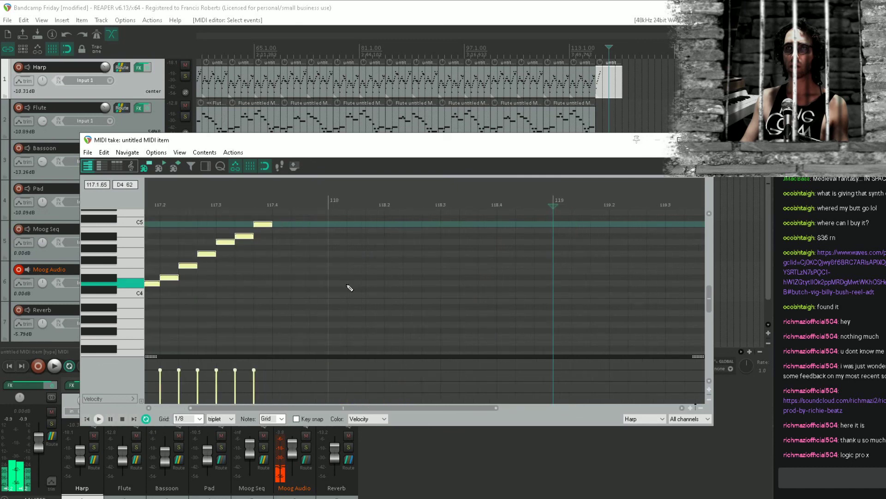
left_click_drag(305, 287, 540, 281)
left_click_drag(376, 290, 362, 290)
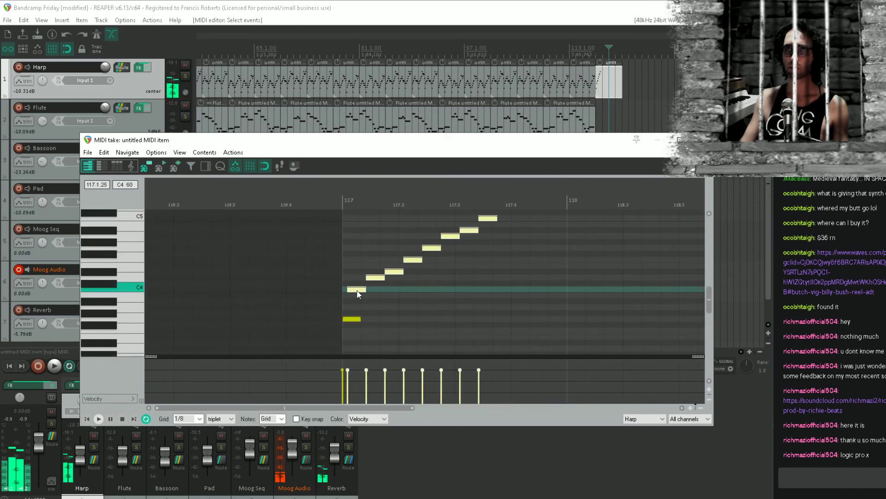
left_click_drag(541, 287, 369, 193)
left_click_drag(374, 277, 360, 277)
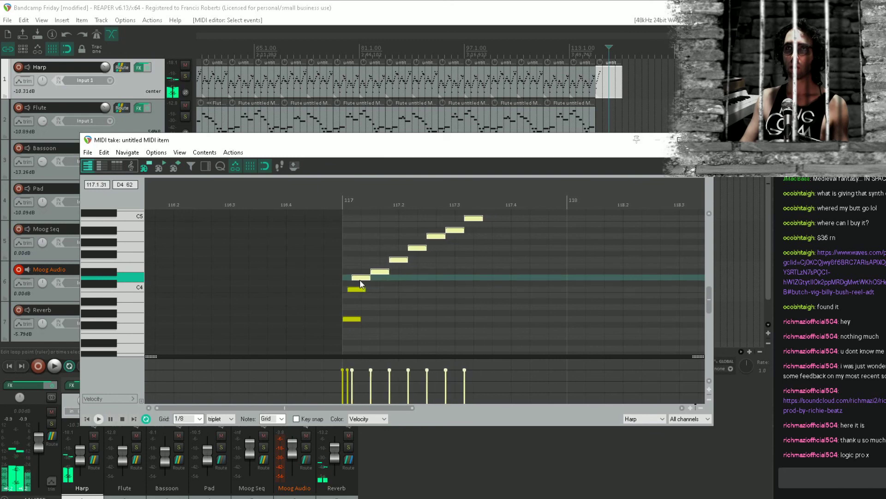
Pull the Harp run's remaining notes from D#4 up to C5 earlier into a tight overlapping strum and play it from bar 116
scroll(530, 313, "up", 3)
left_click_drag(543, 242, 362, 338)
left_click_drag(524, 244, 368, 325)
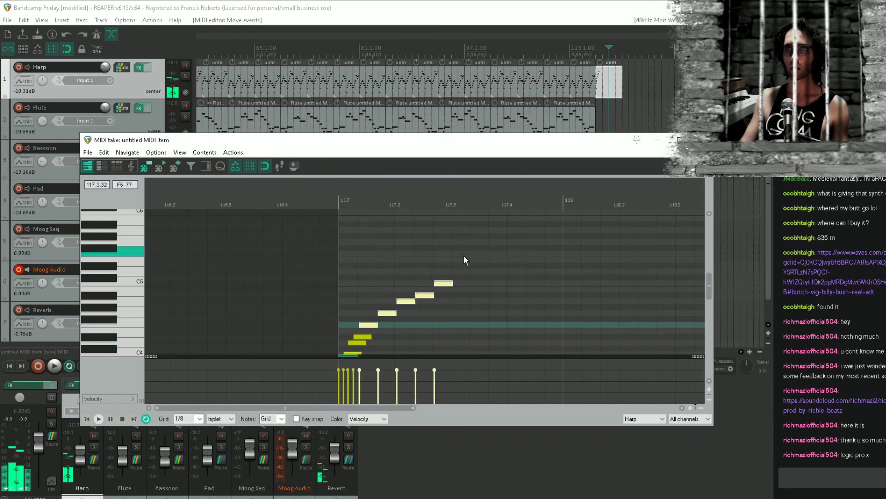
left_click_drag(469, 253, 371, 314)
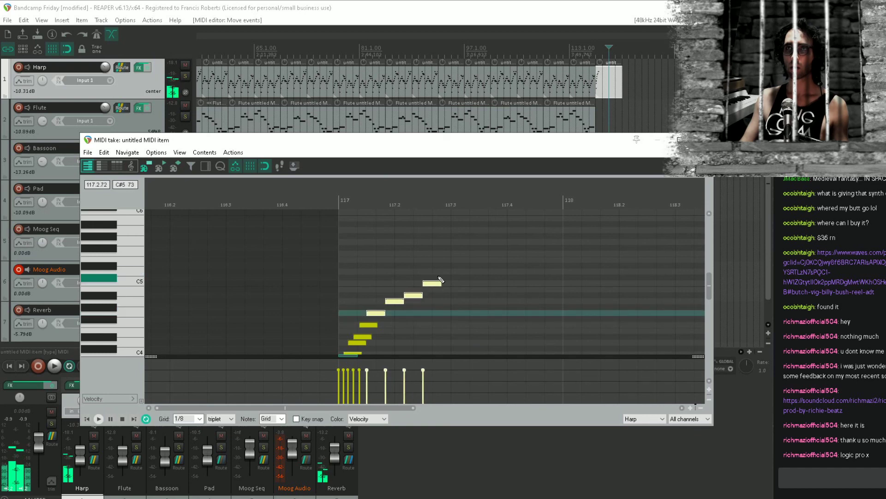
left_click_drag(450, 266, 381, 302)
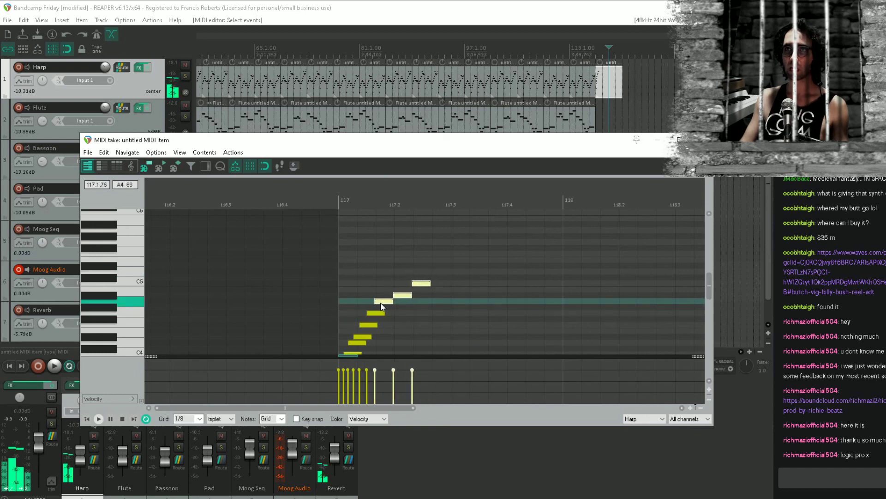
left_click_drag(452, 263, 401, 283)
left_click(410, 283)
left_click(267, 281)
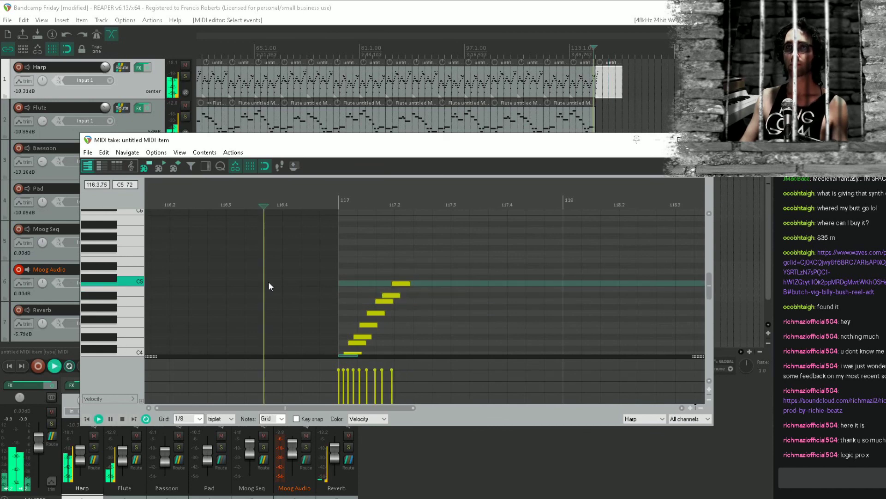
key("space")
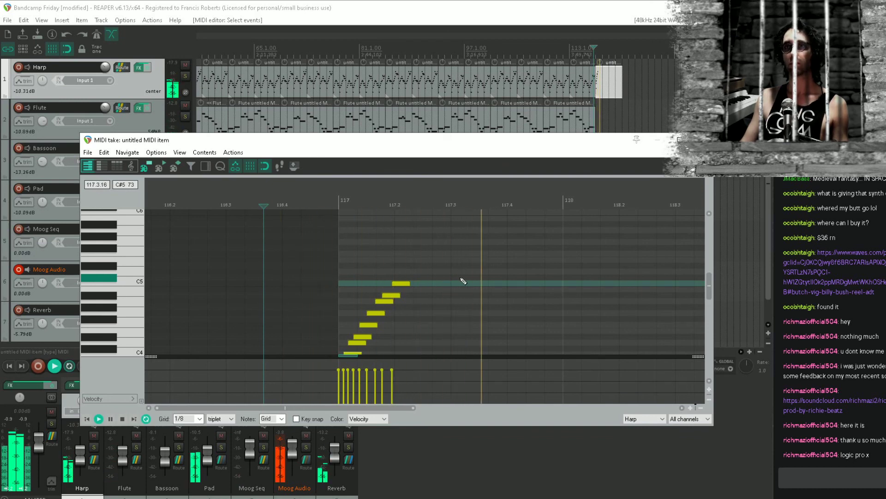
key("space")
Add a D5 note to the top of the Harp strum and move it earlier to overlap the C5
left_click(426, 273)
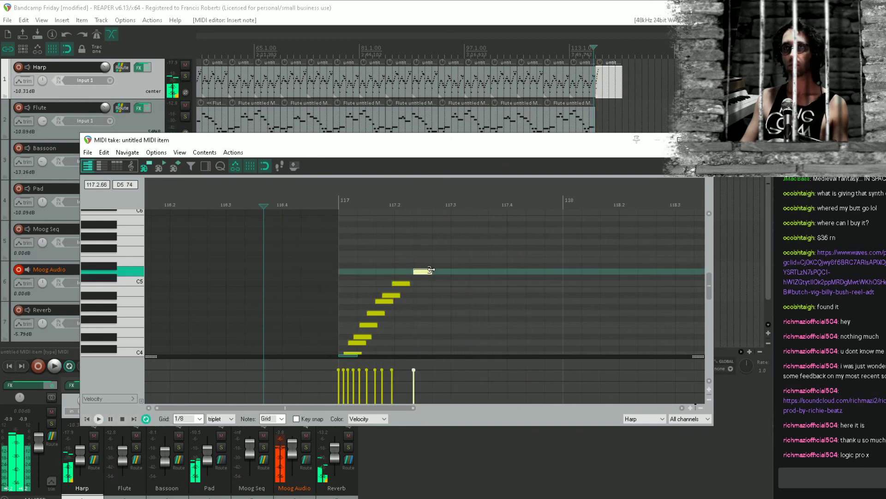
left_click_drag(425, 272, 411, 273)
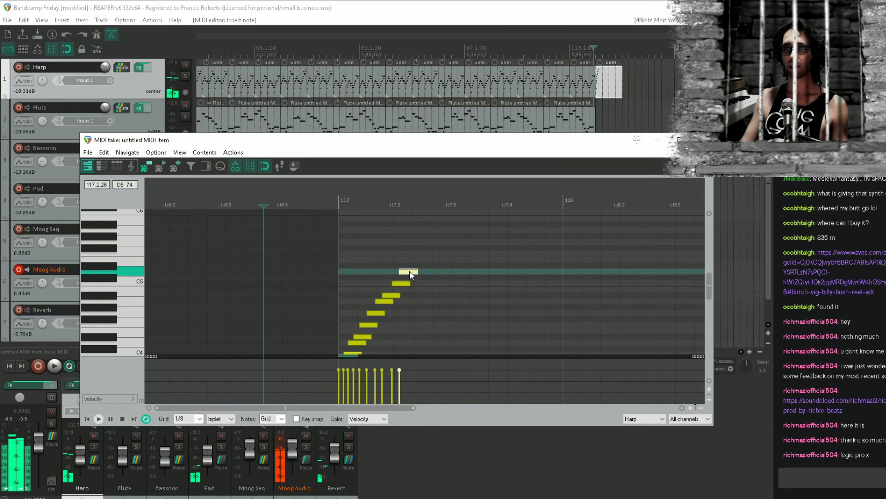
scroll(407, 280, "down", 2)
left_click_drag(317, 269, 328, 227)
left_click(677, 230)
left_click_drag(496, 270, 589, 282)
key("Delete")
Lengthen all Harp strum notes together until the D5 ends at bar 118, play them, and close the MIDI editor
left_click_drag(362, 221, 242, 355)
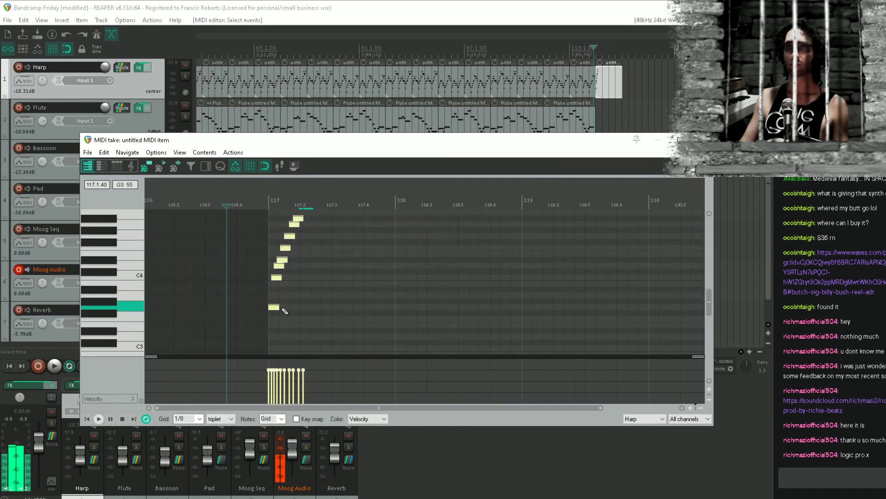
left_click_drag(278, 307, 316, 307)
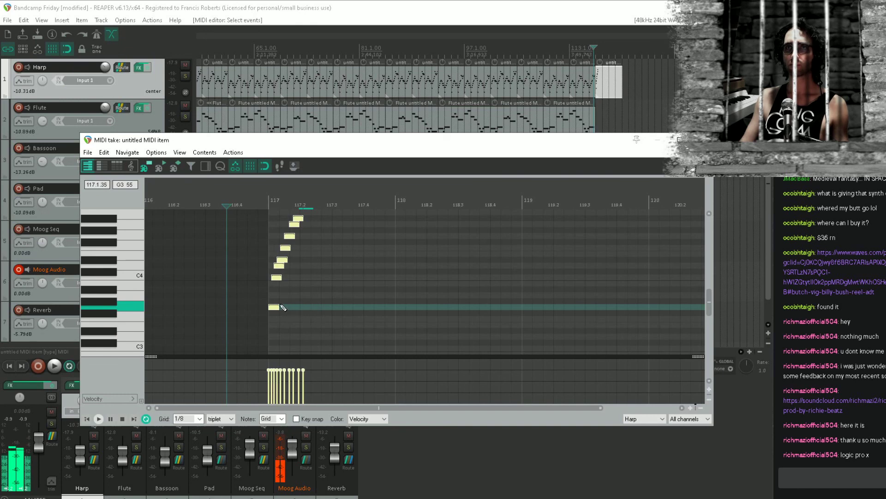
left_click_drag(334, 275, 348, 329)
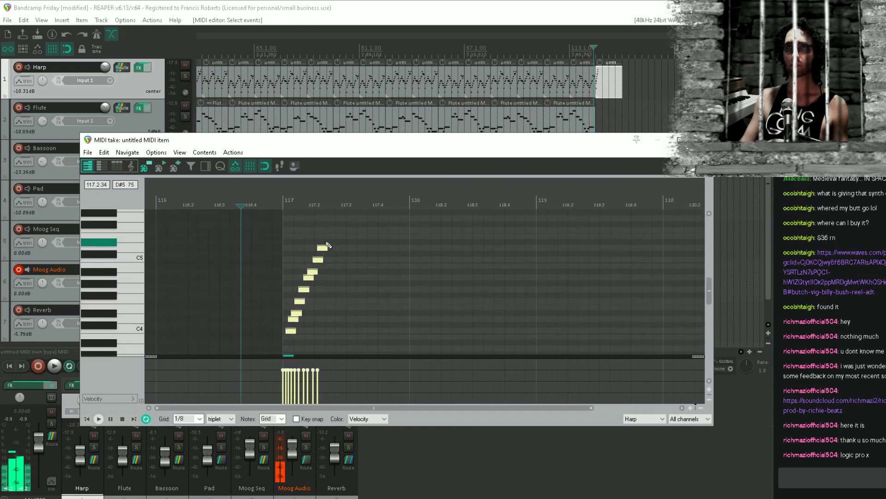
left_click(324, 248)
left_click_drag(323, 247, 409, 247)
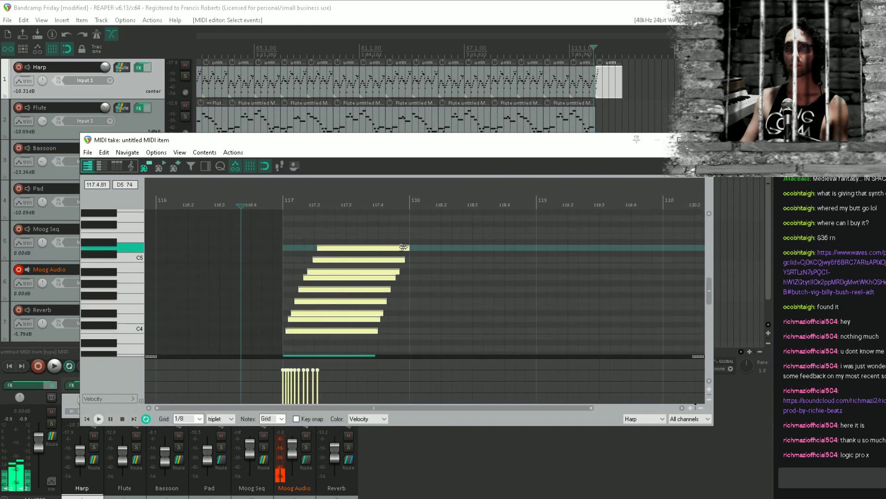
key("space")
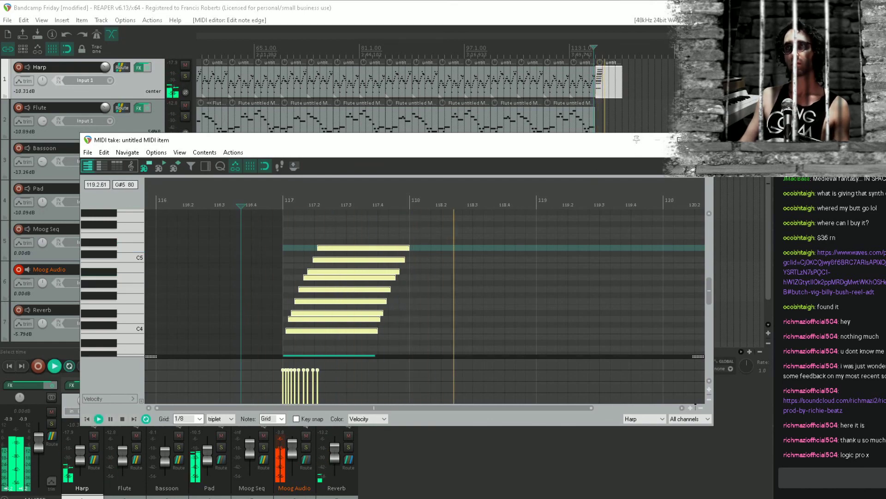
key("Escape")
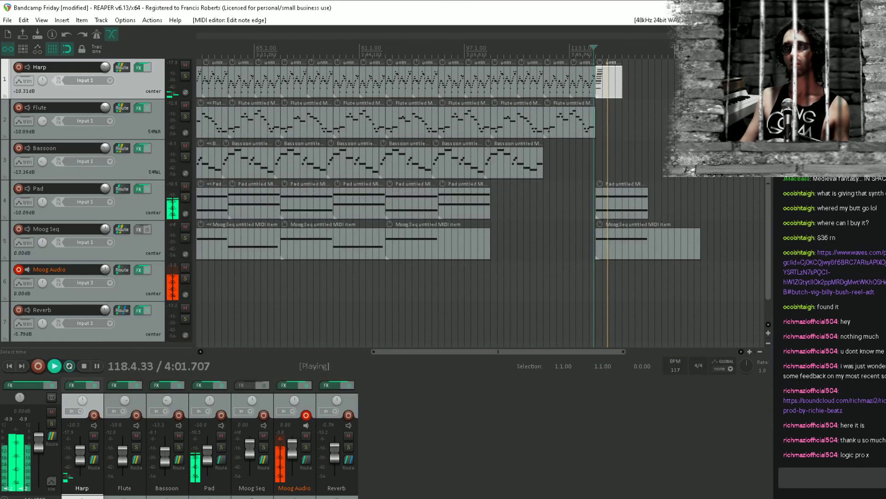
Shorten the C3 note in the Moog Seq item at bar 117 to about three beats and play from bar 113
double_click(623, 239)
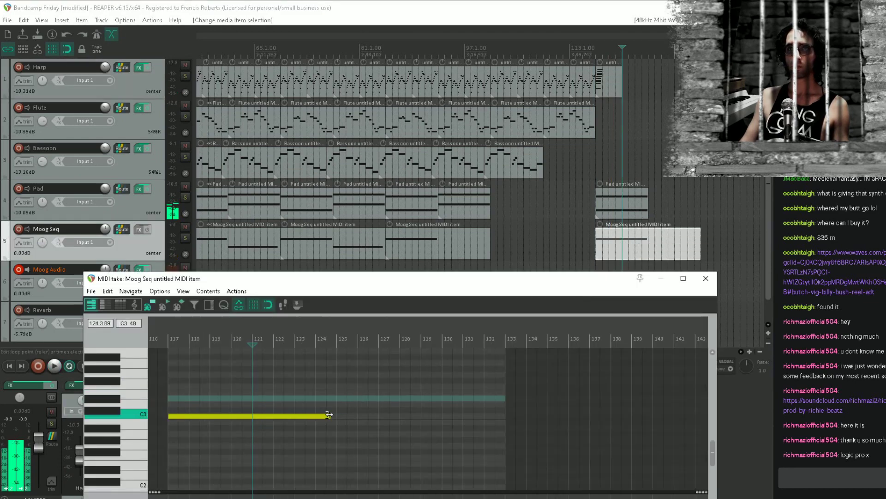
left_click_drag(328, 414, 195, 415)
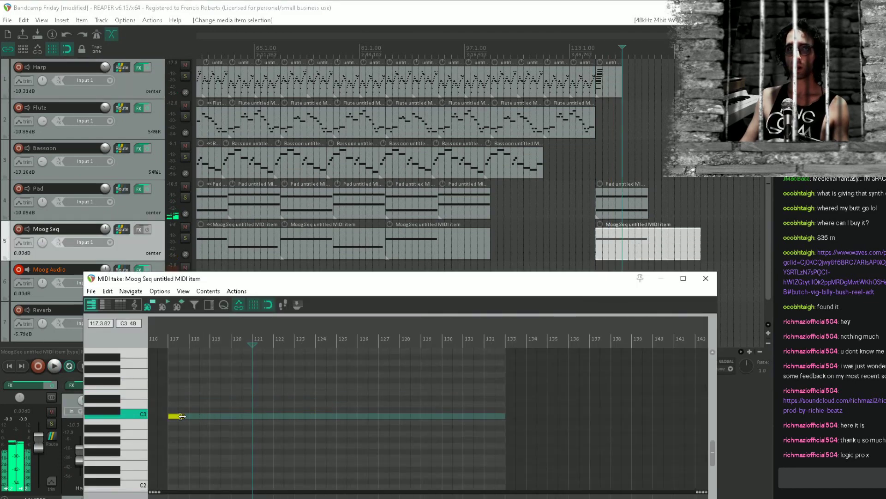
left_click(622, 206)
left_click(571, 204)
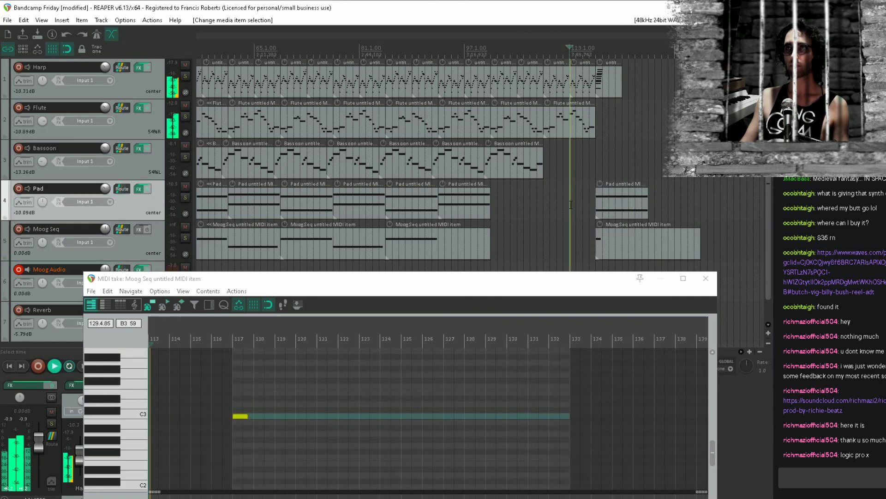
key("space")
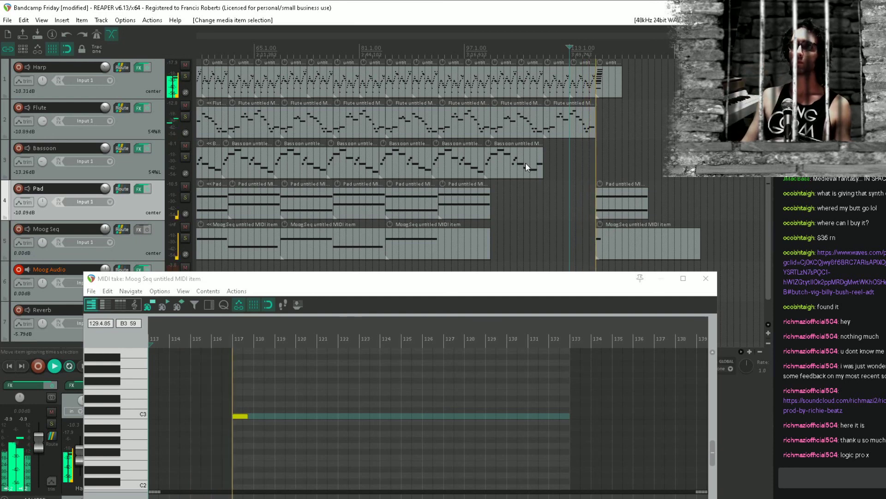
Create a two-bar Flute MIDI item from bar 117 to 119 and open it in the MIDI editor
left_click(600, 123)
scroll(600, 124, "up", 5)
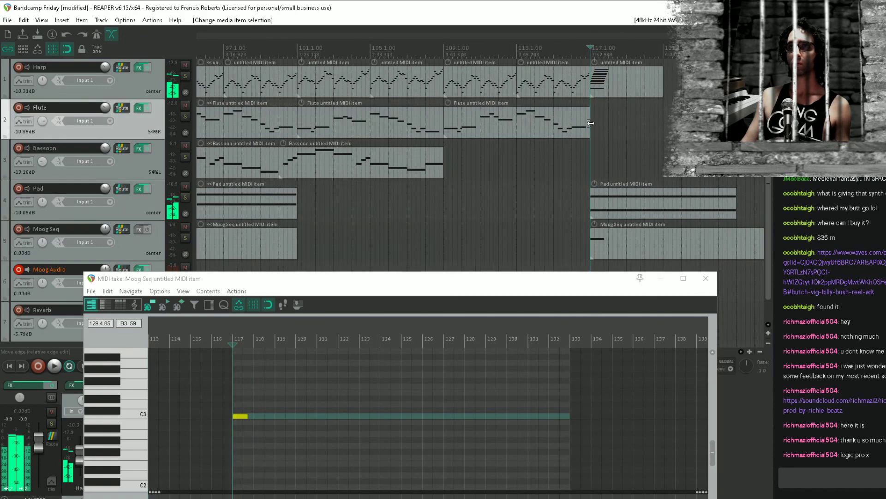
scroll(598, 124, "up", 4)
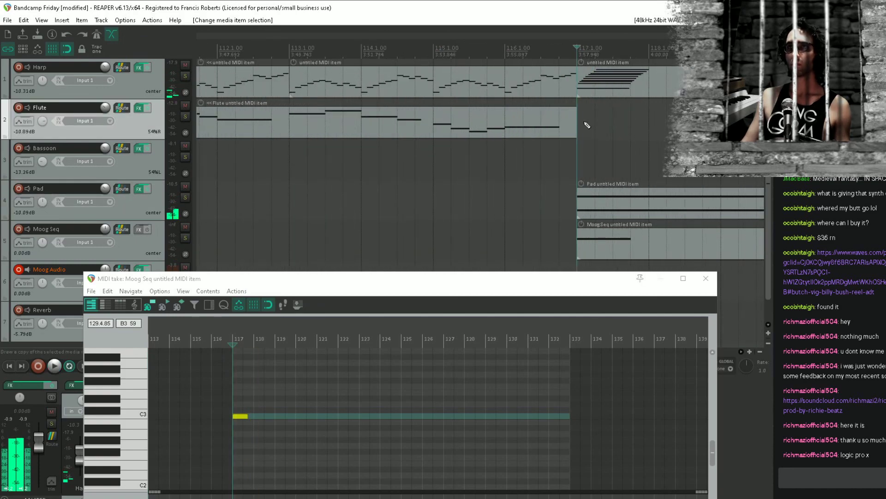
left_click_drag(587, 125, 685, 125)
double_click(687, 121)
scroll(362, 311, "left", 2)
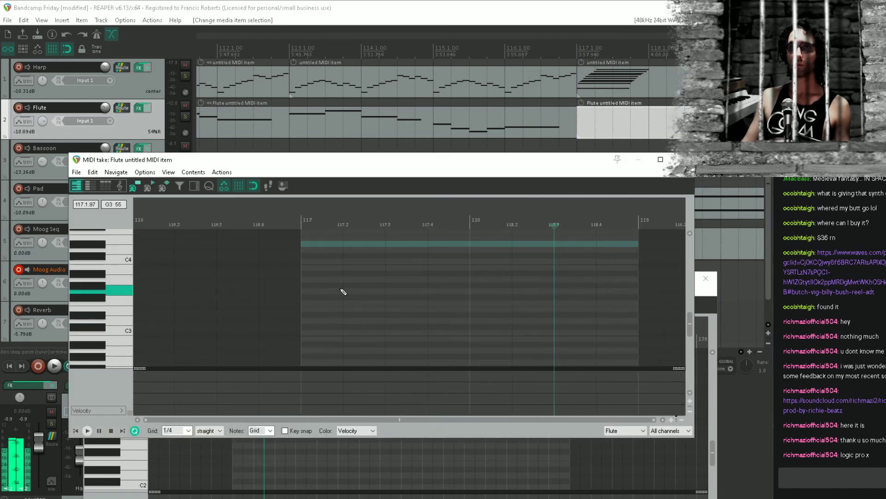
Draw a D4 note across both bars of the Flute item, play it from bar 116, and close its editor
left_click_drag(309, 262, 385, 250)
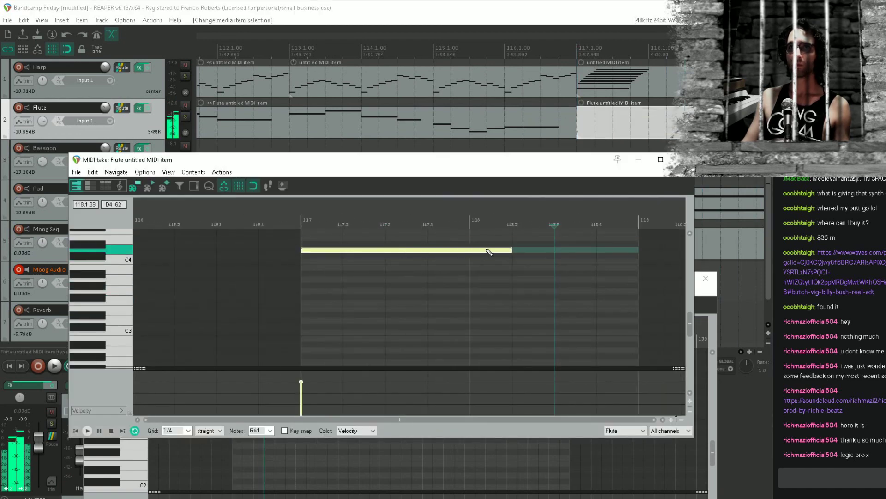
left_click_drag(487, 250, 604, 253)
left_click(269, 278)
key("space")
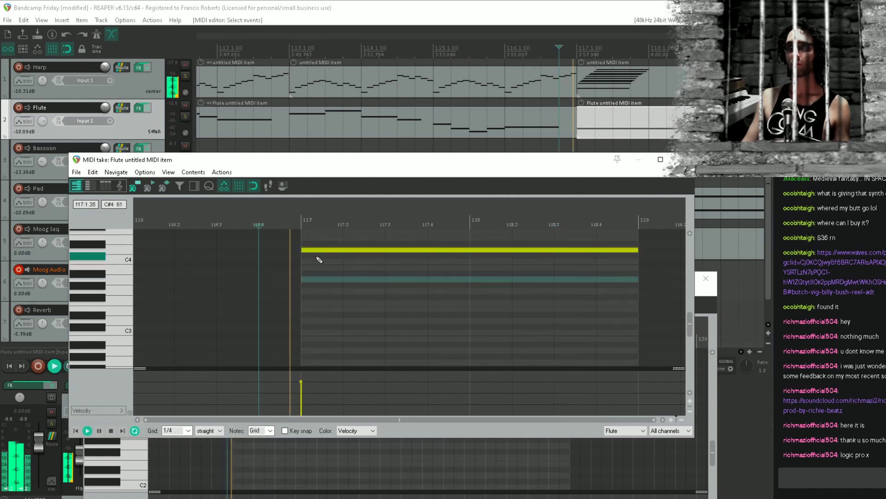
left_click(682, 160)
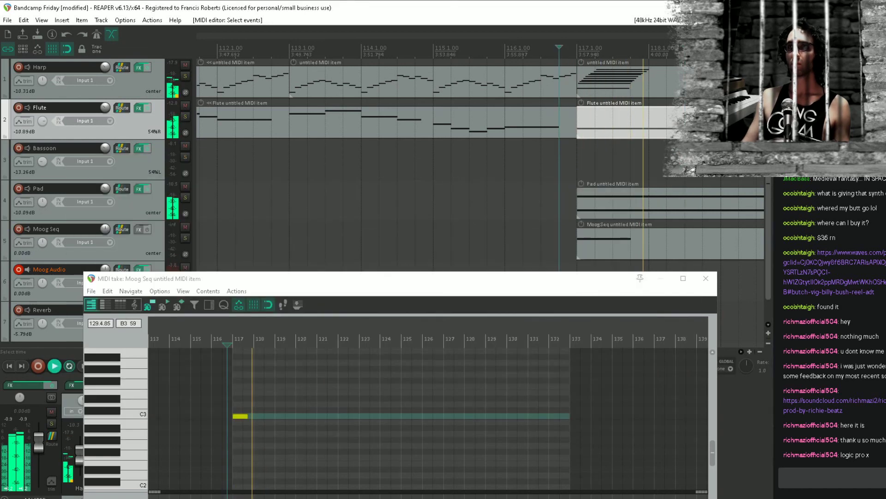
Save the project and close the Moog Seq item's MIDI editor
scroll(680, 159, "down", 3)
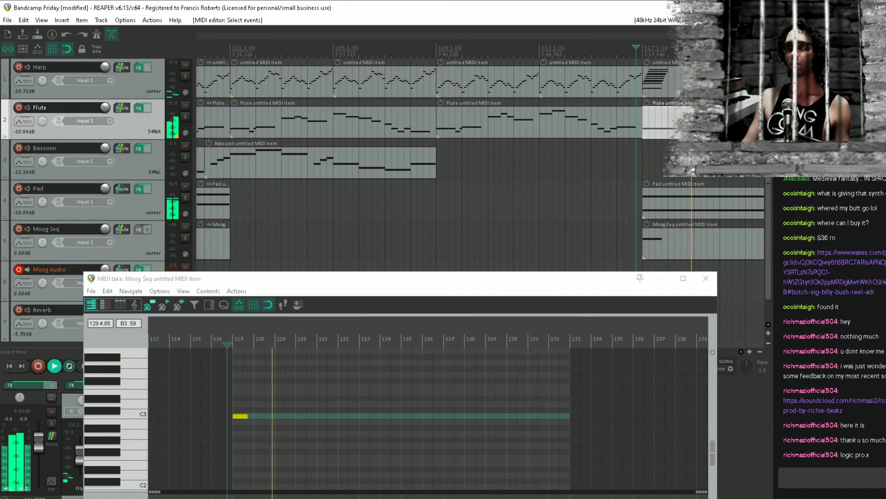
scroll(680, 159, "down", 3)
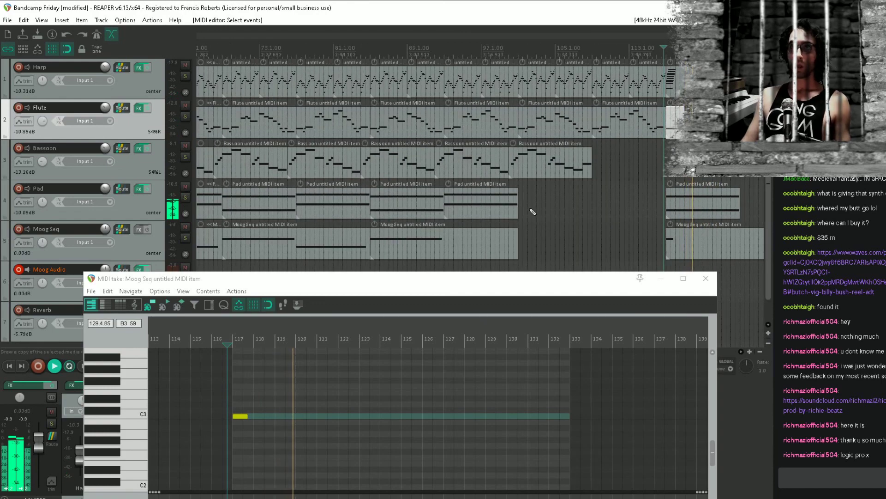
key("ctrl+s")
left_click(708, 280)
Stop playback and add a send from the Moog Audio track to the Reverb track
left_click_drag(459, 228, 533, 202)
key("space")
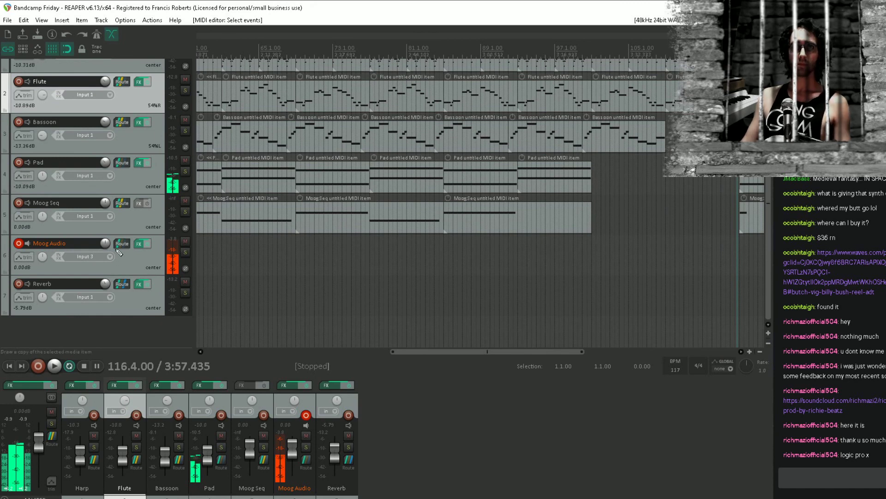
left_click(139, 270)
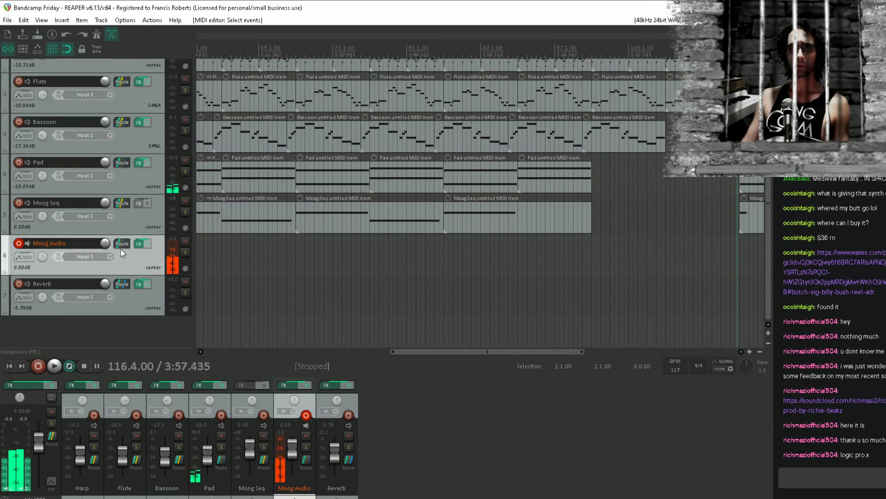
left_click_drag(126, 244, 130, 293)
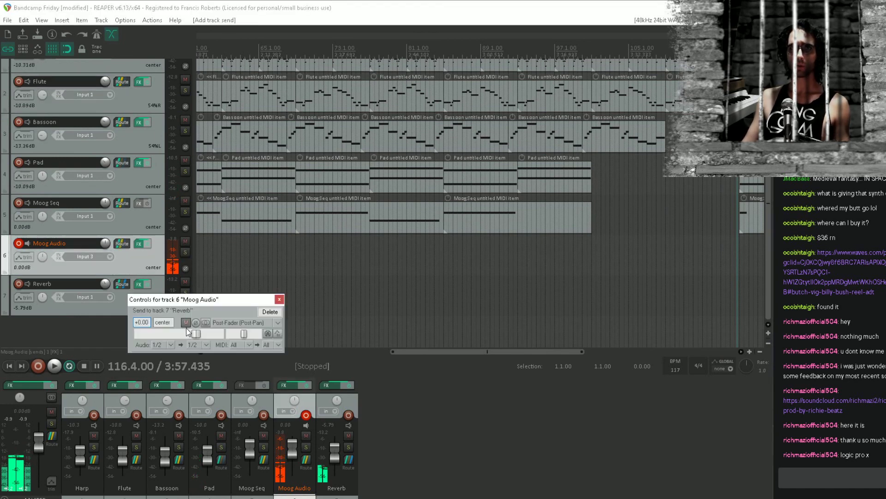
Play the ending from bar 118 and again from bar 117 to check the Moog Audio reverb send
left_click_drag(707, 231, 558, 265)
left_click(605, 275)
key("space")
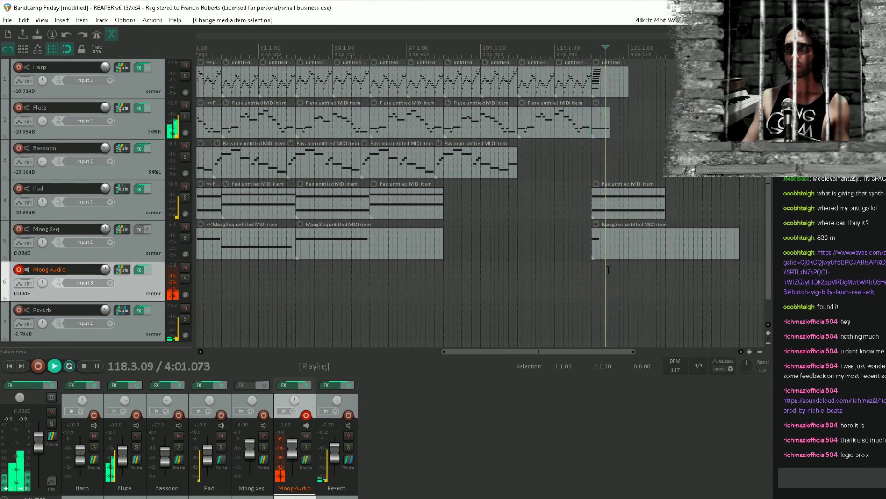
key("space")
left_click(597, 279)
key("space")
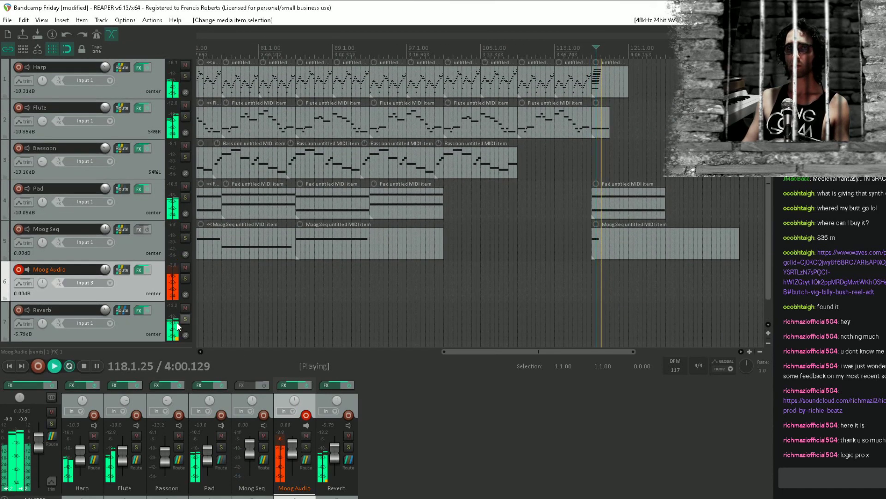
scroll(297, 231, "down", 5)
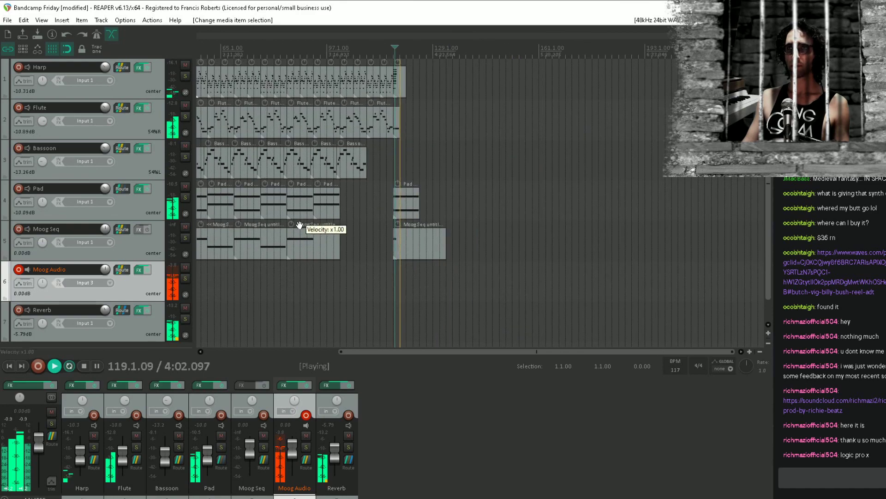
Stop playback, save the project, and play the piece from the beginning
key("space")
key("ctrl+s")
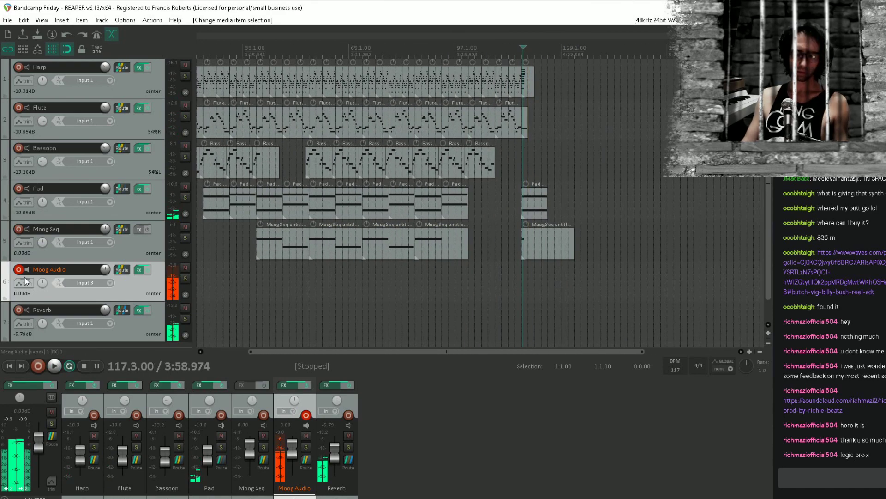
key("Home")
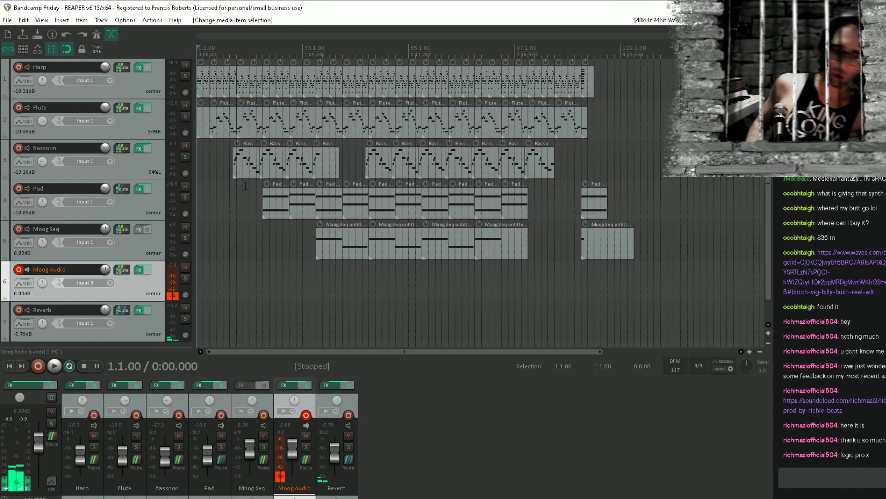
key("space")
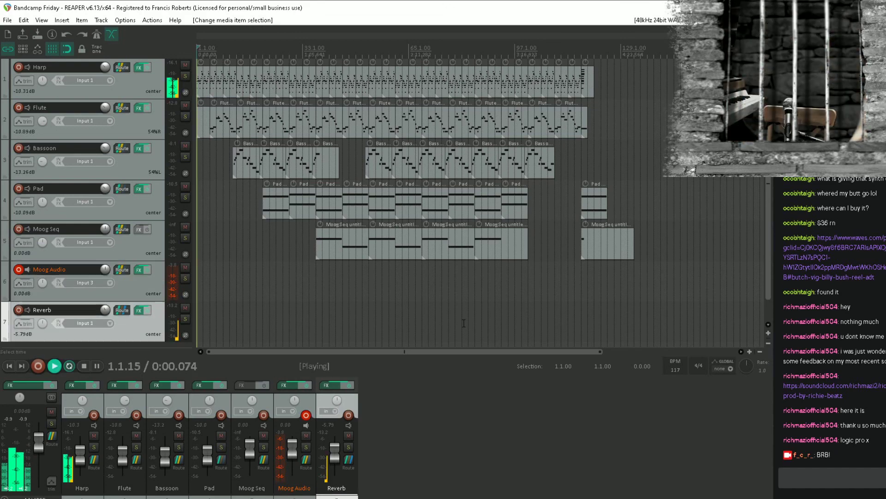